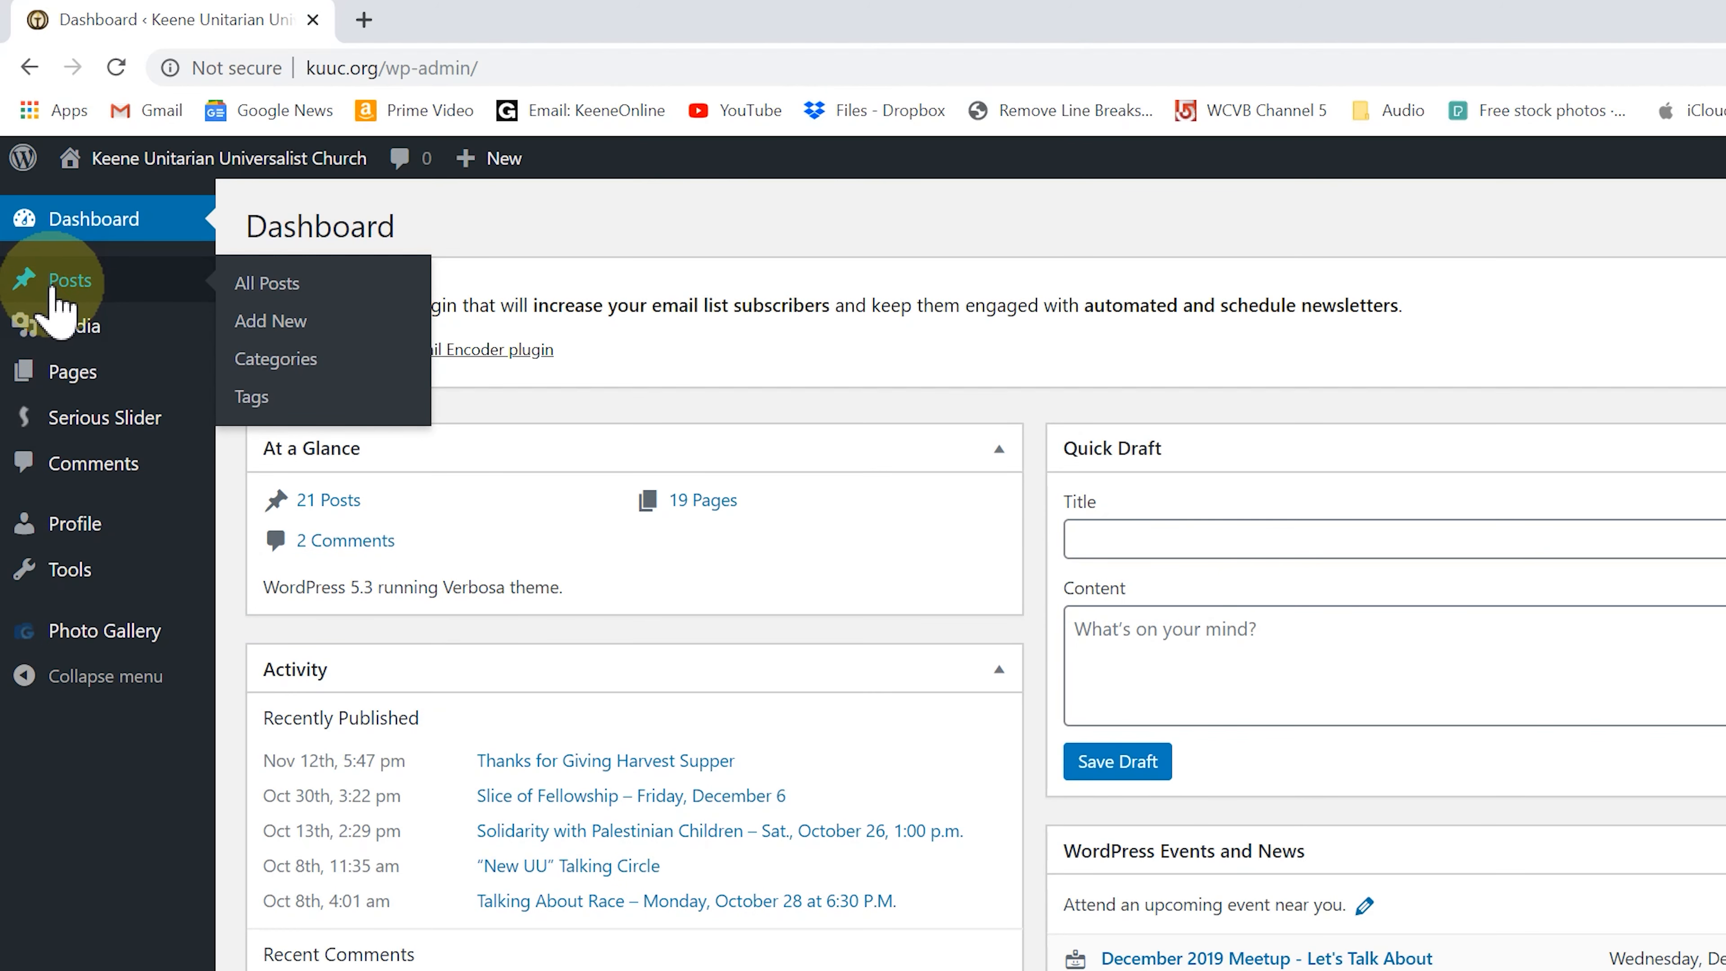
Step: Show the list of all pages and open the live church site in a separate browser tab
{"action": "left_click", "coordinate": [67, 377]}
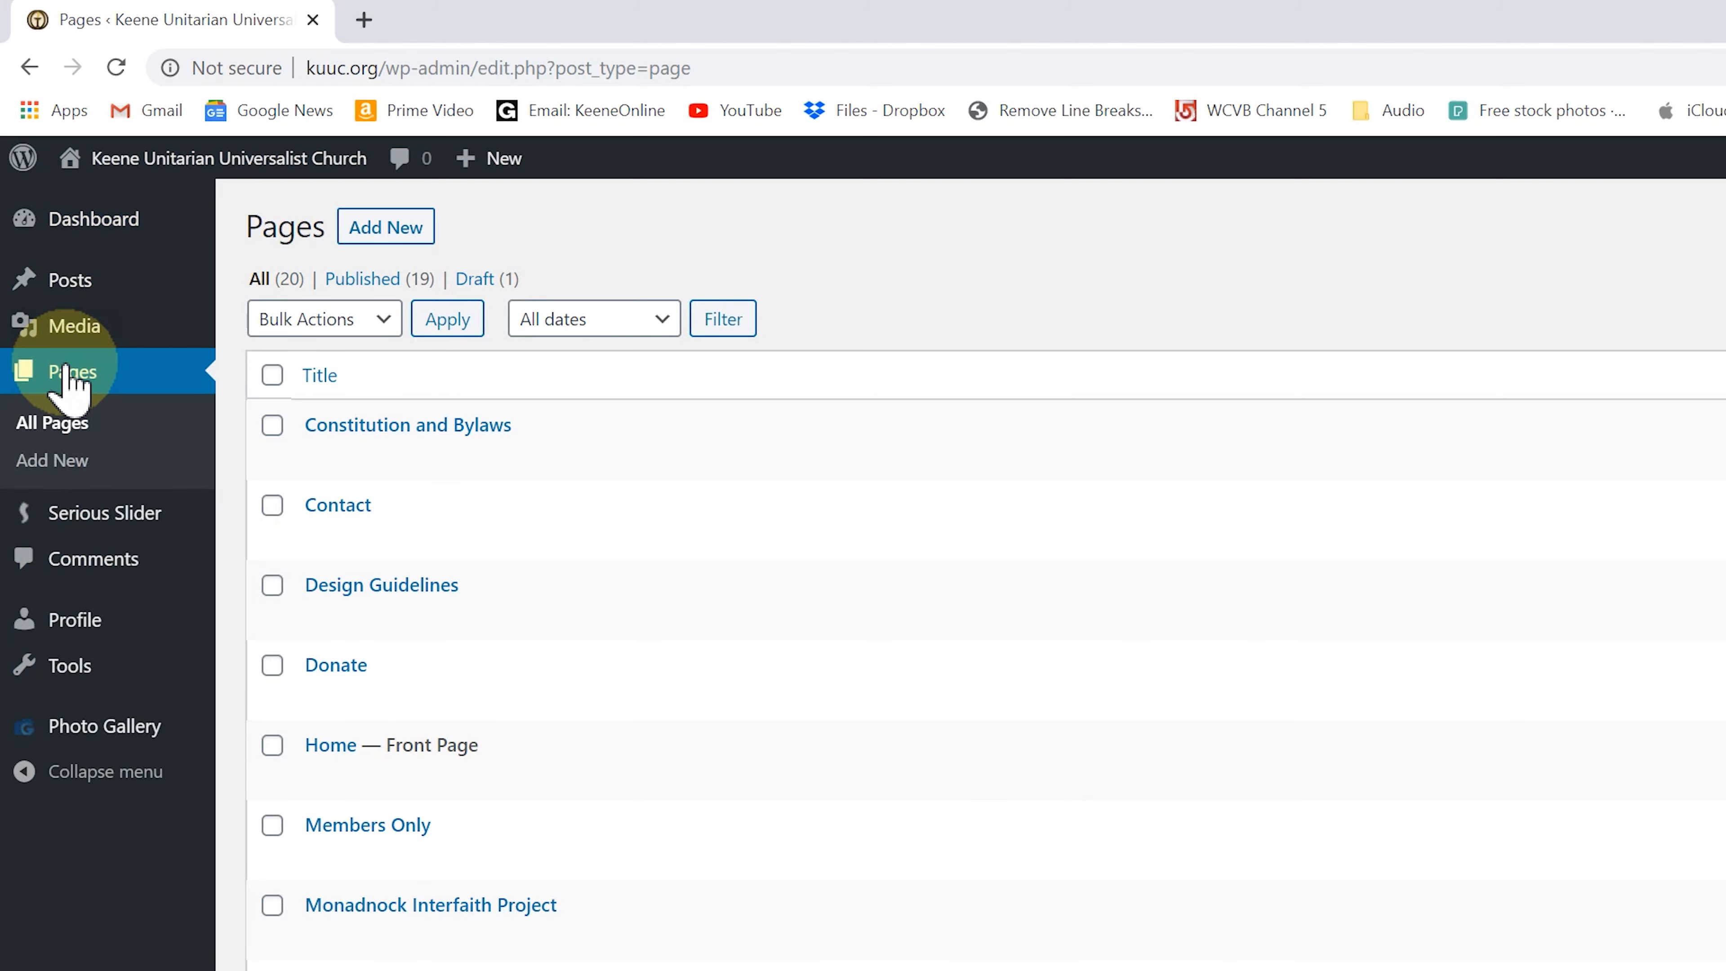
{"action": "mouse_move", "coordinate": [146, 173]}
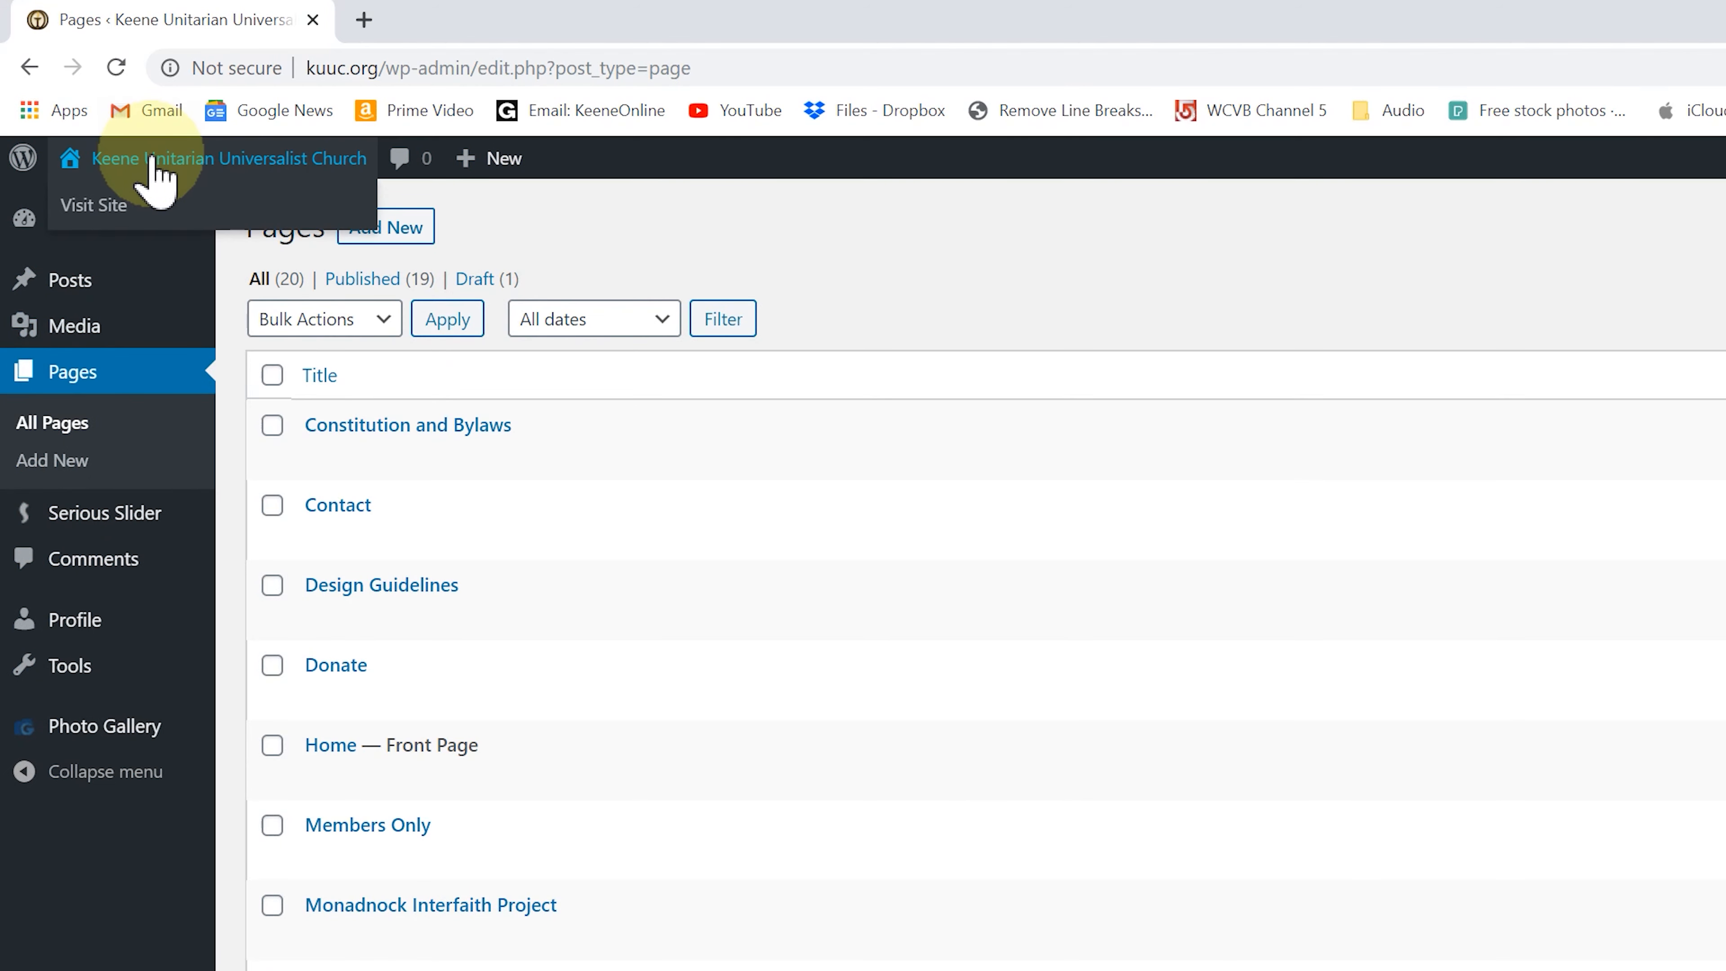
{"action": "right_click", "coordinate": [110, 208]}
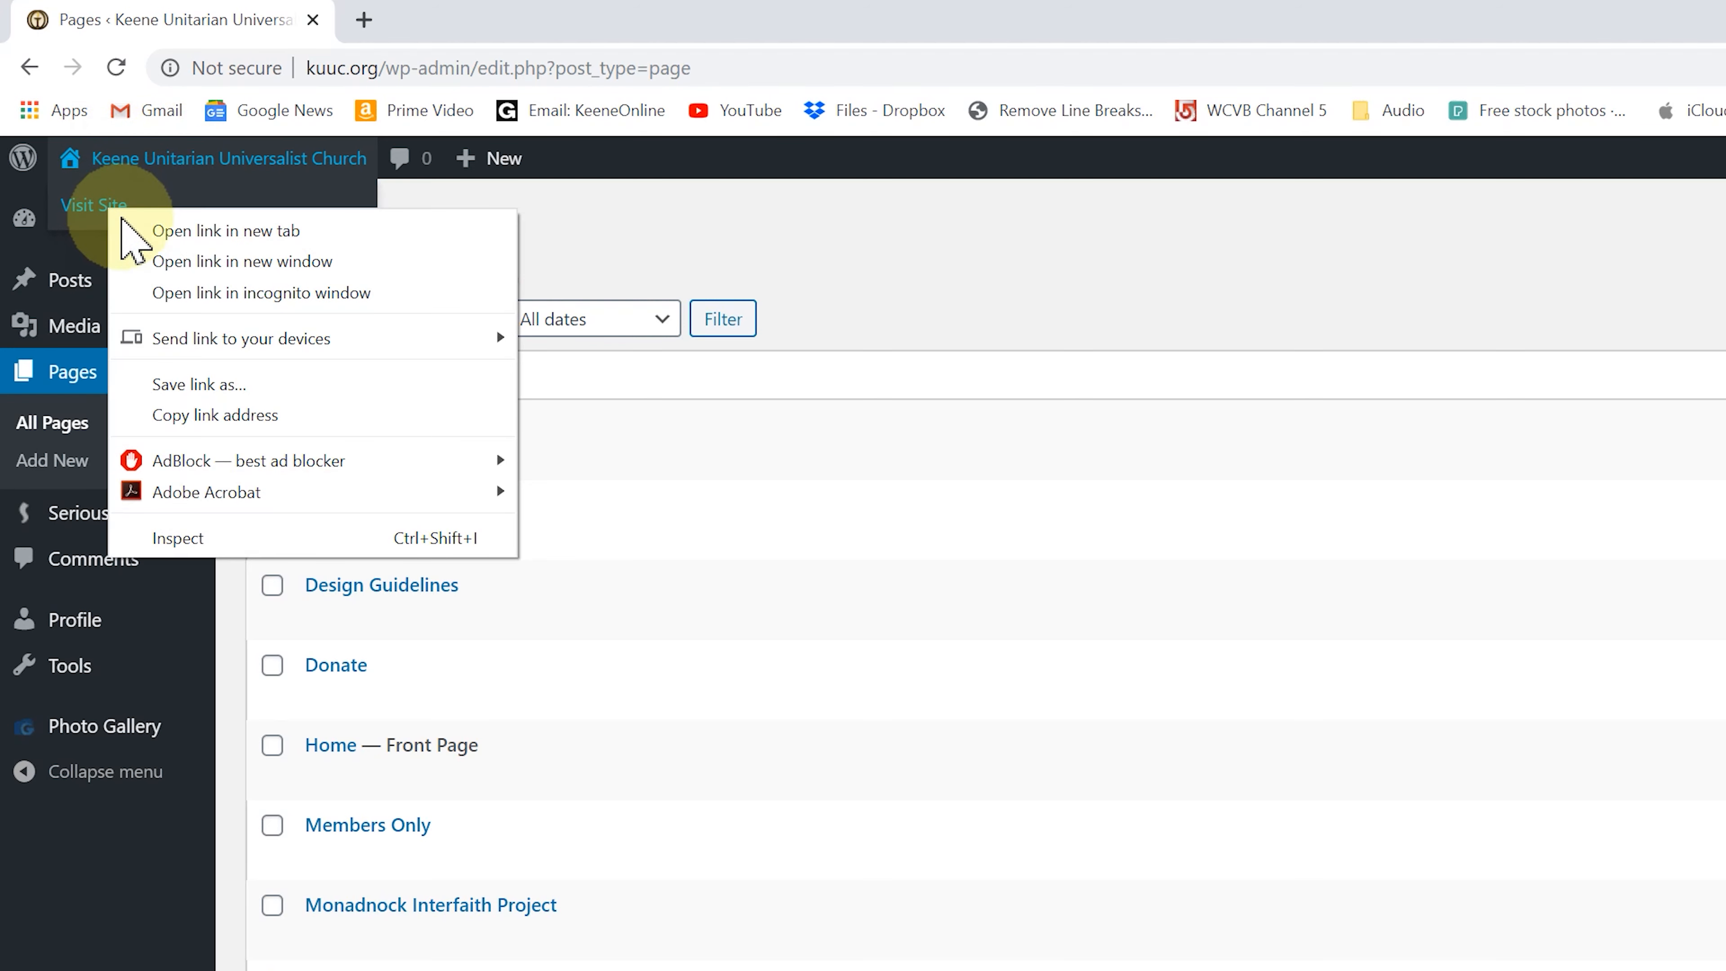
{"action": "left_click", "coordinate": [182, 234]}
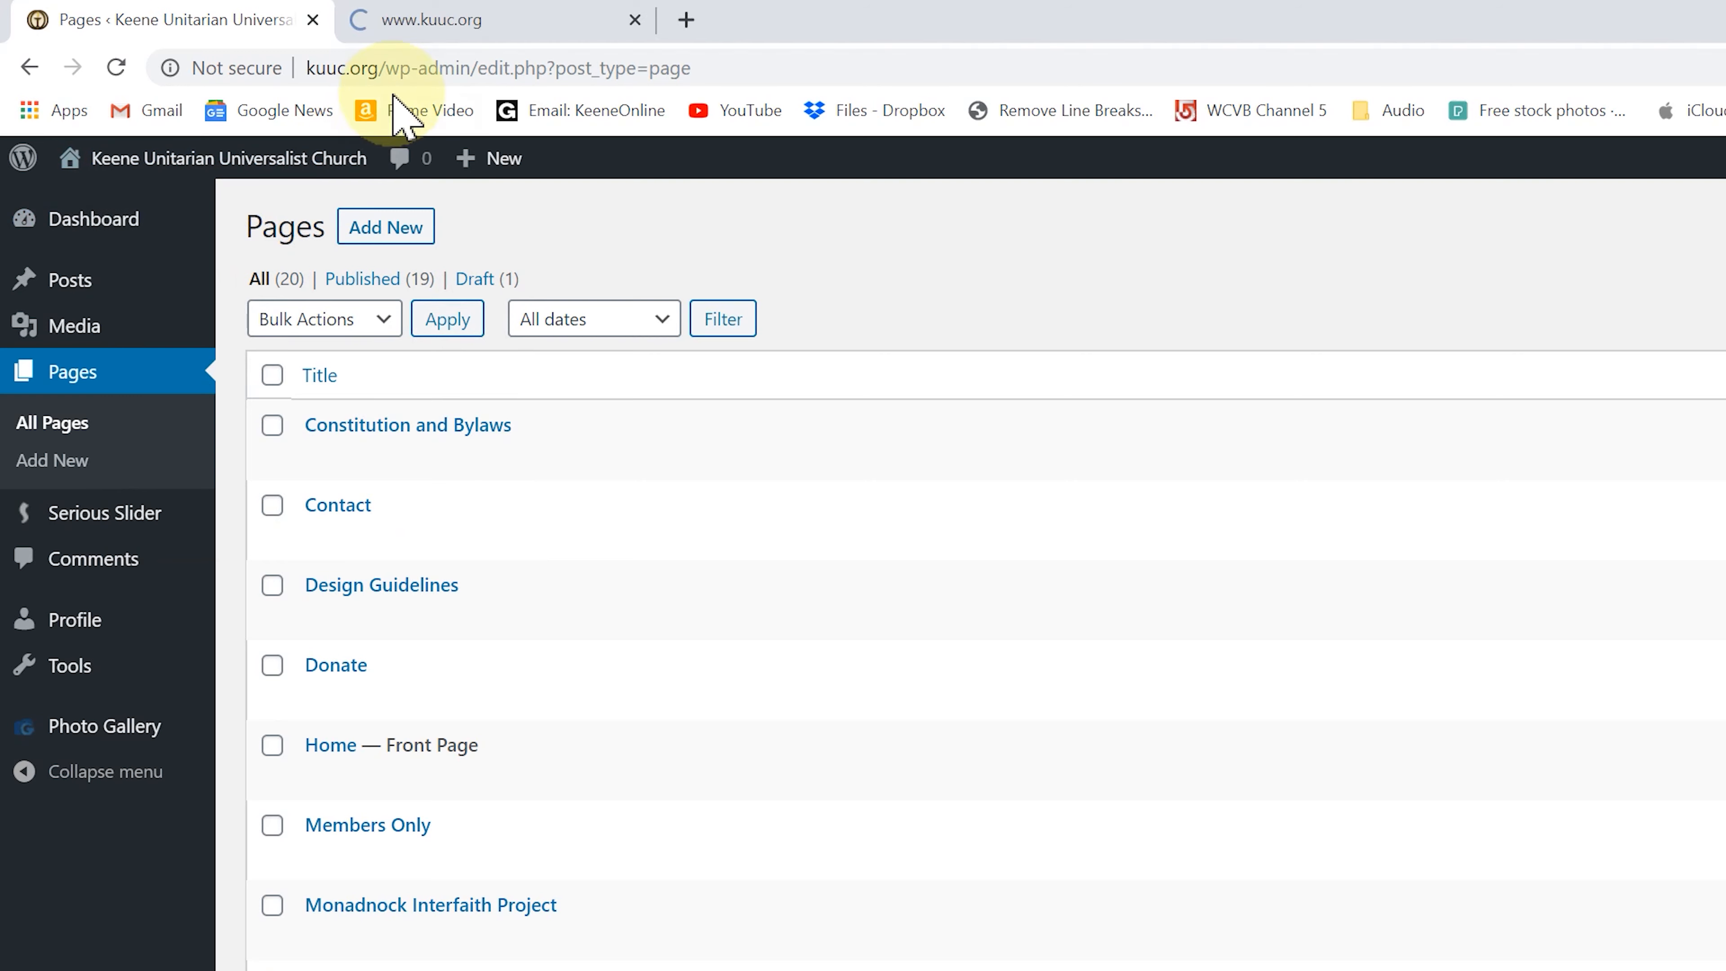
{"action": "left_click", "coordinate": [435, 22]}
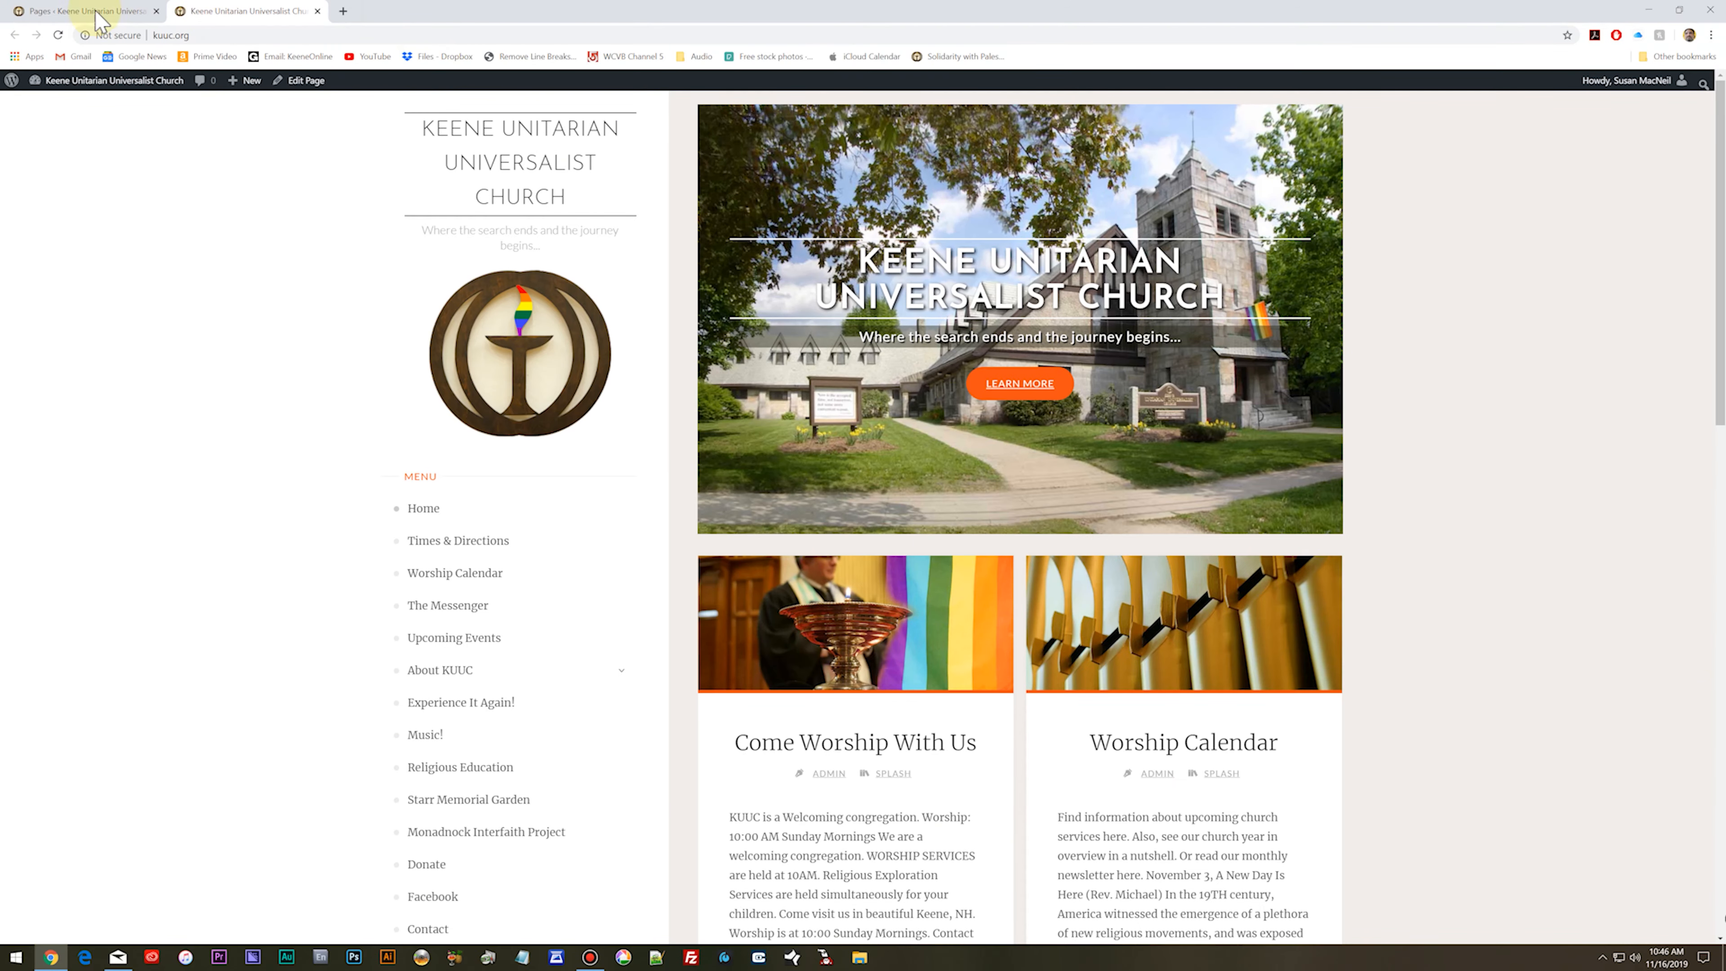
{"action": "left_click", "coordinate": [95, 13]}
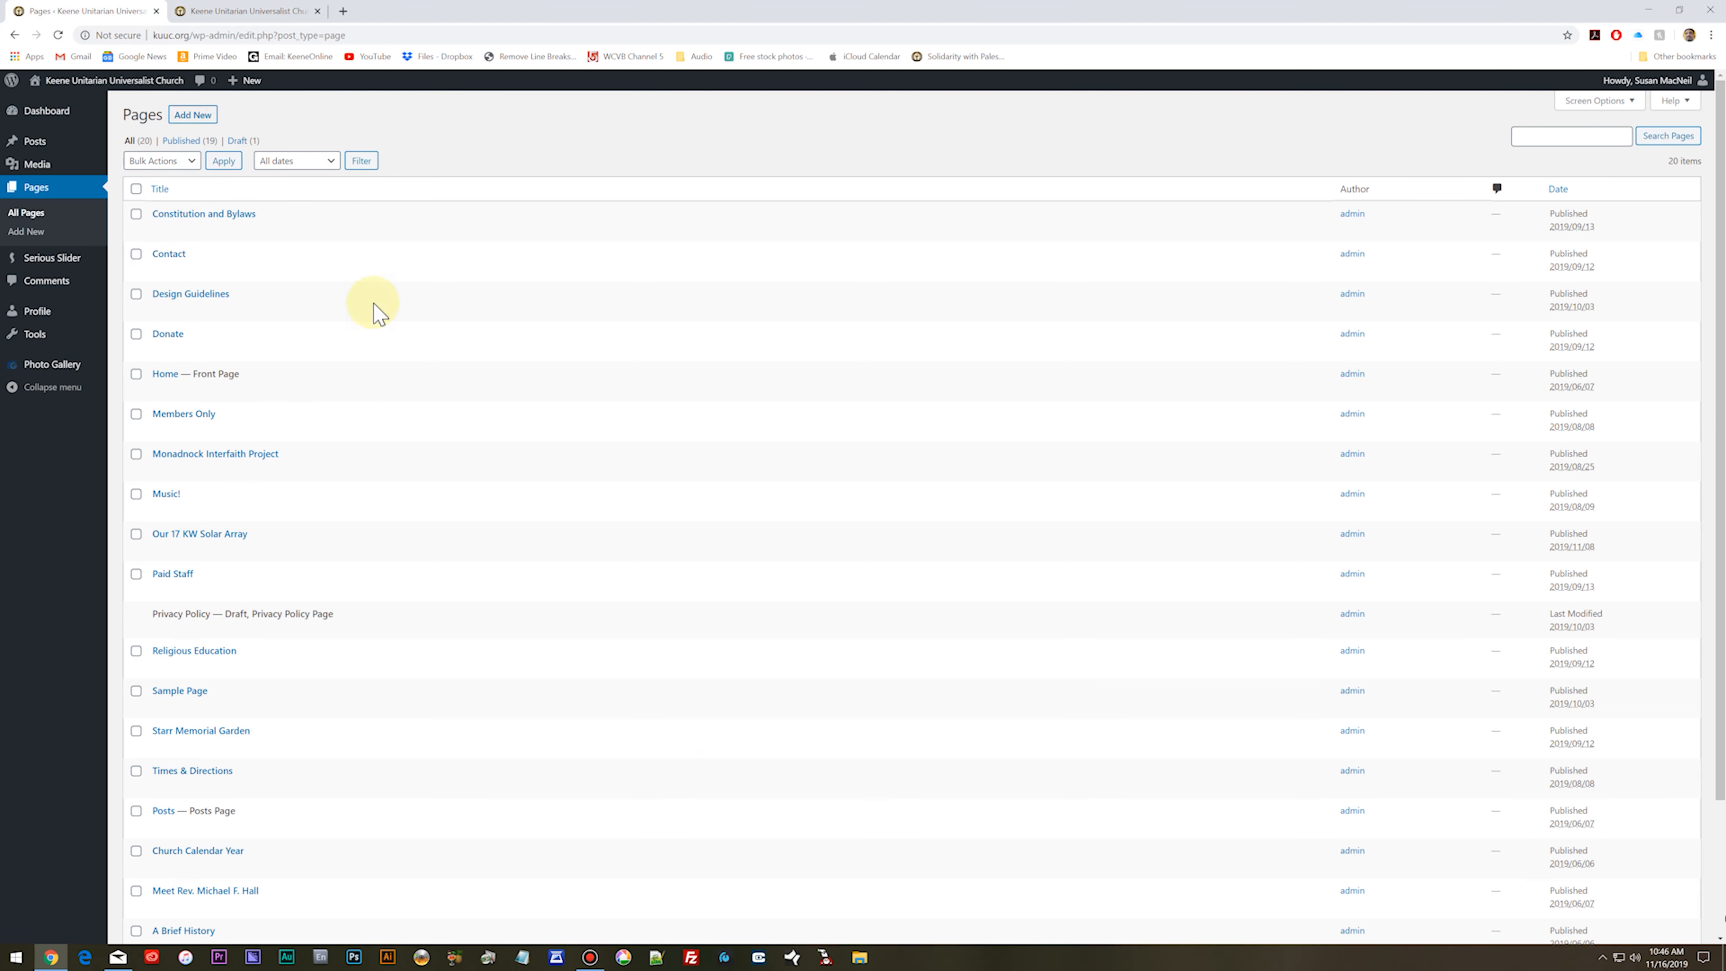
{"action": "left_click", "coordinate": [231, 13]}
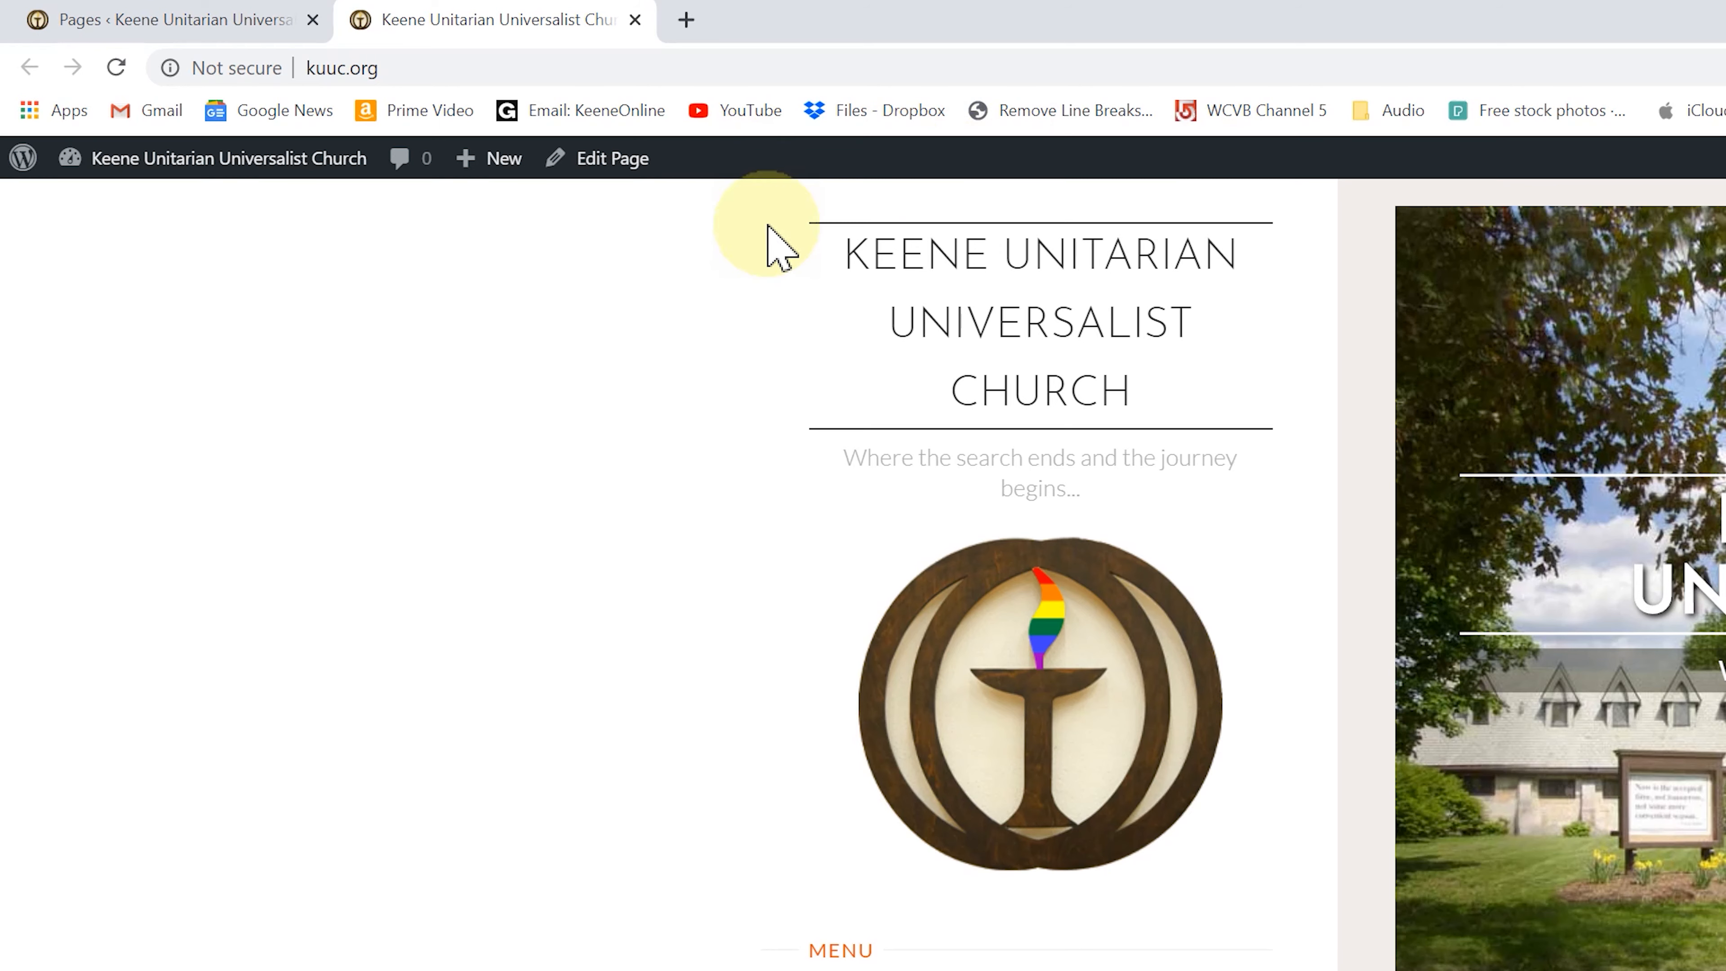
Step: Open the Worship Calendar post for editing and examine the HTML code of its November 3 and November 10 headings
{"action": "scroll", "coordinate": [1488, 635], "scroll_direction": "down", "scroll_amount": 1}
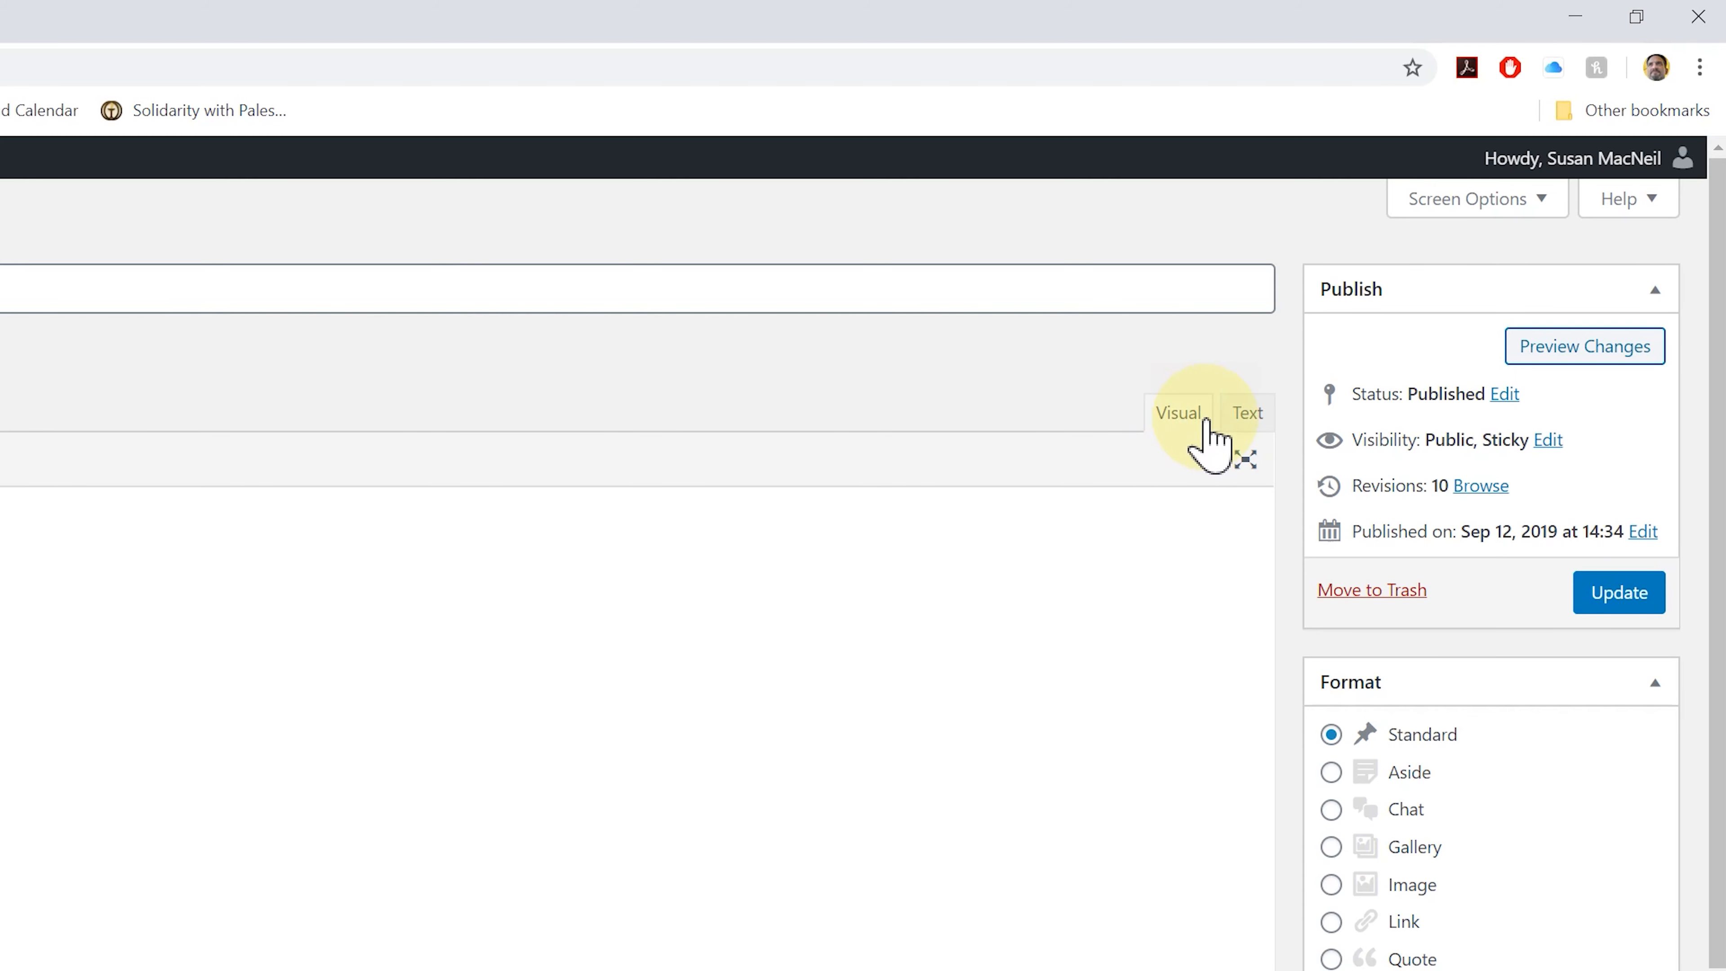
{"action": "left_click", "coordinate": [1248, 412]}
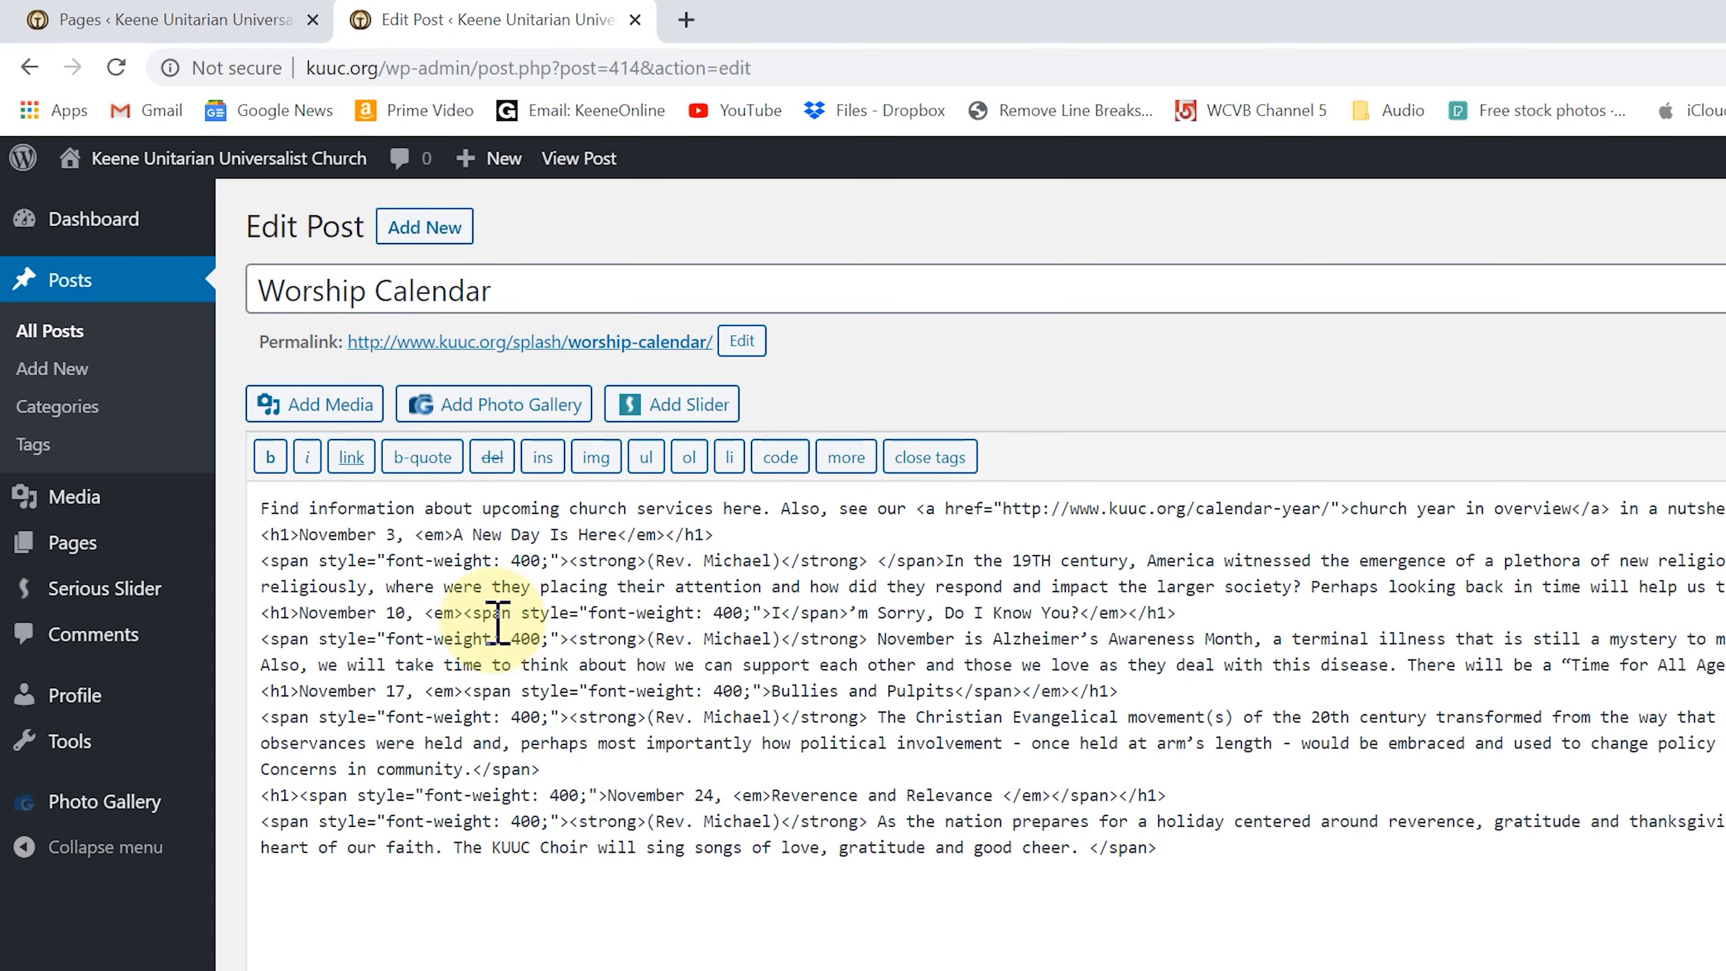
{"action": "left_click", "coordinate": [133, 269]}
{"action": "left_click_drag", "start_coordinate": [267, 535], "coordinate": [710, 534]}
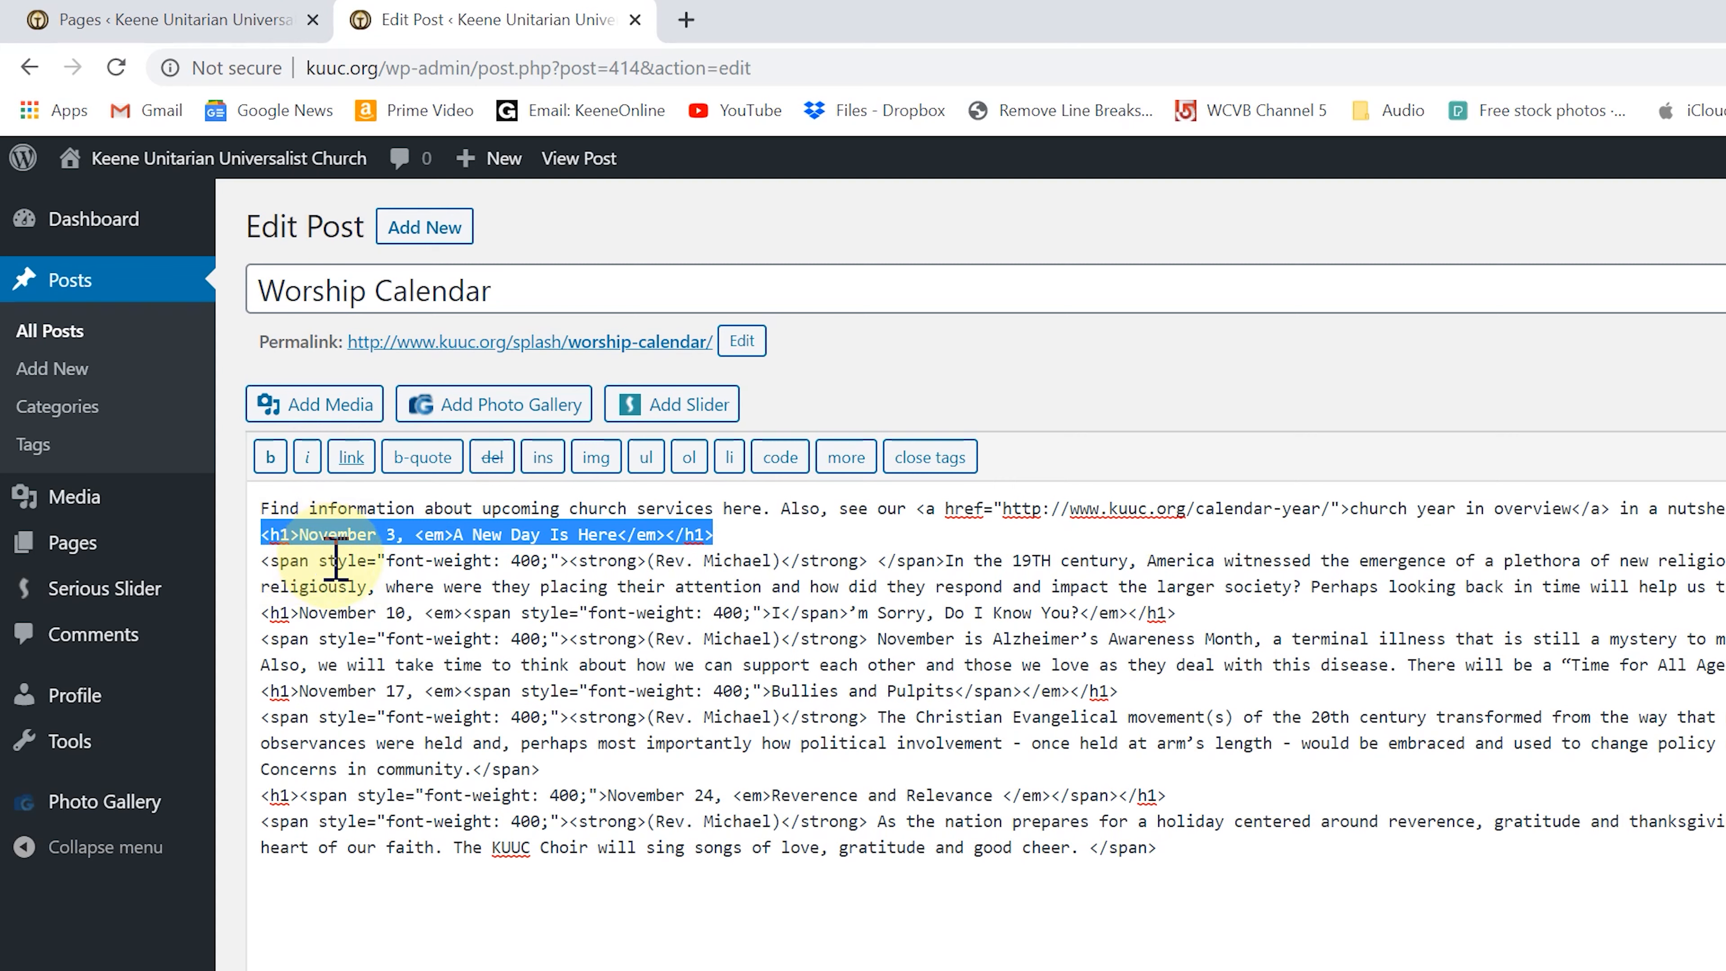
{"action": "left_click_drag", "start_coordinate": [256, 612], "coordinate": [511, 612]}
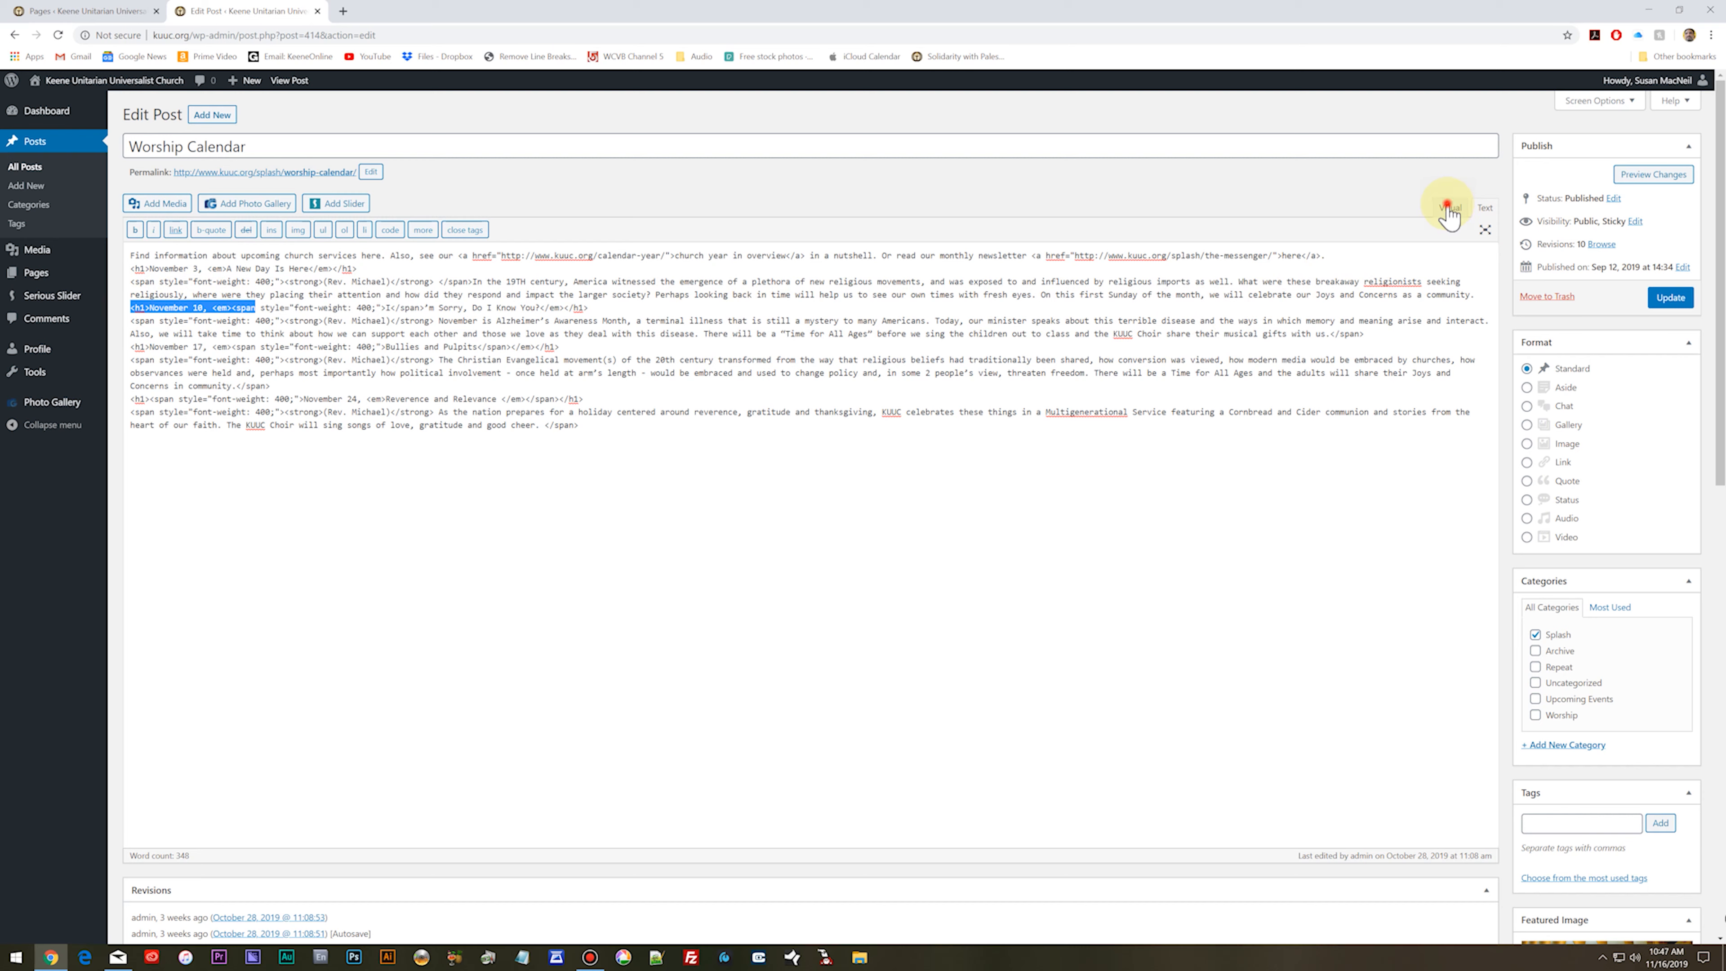
Step: Return the Worship Calendar post to the visual editor and look over its formatted November entries
{"action": "left_click", "coordinate": [1450, 208]}
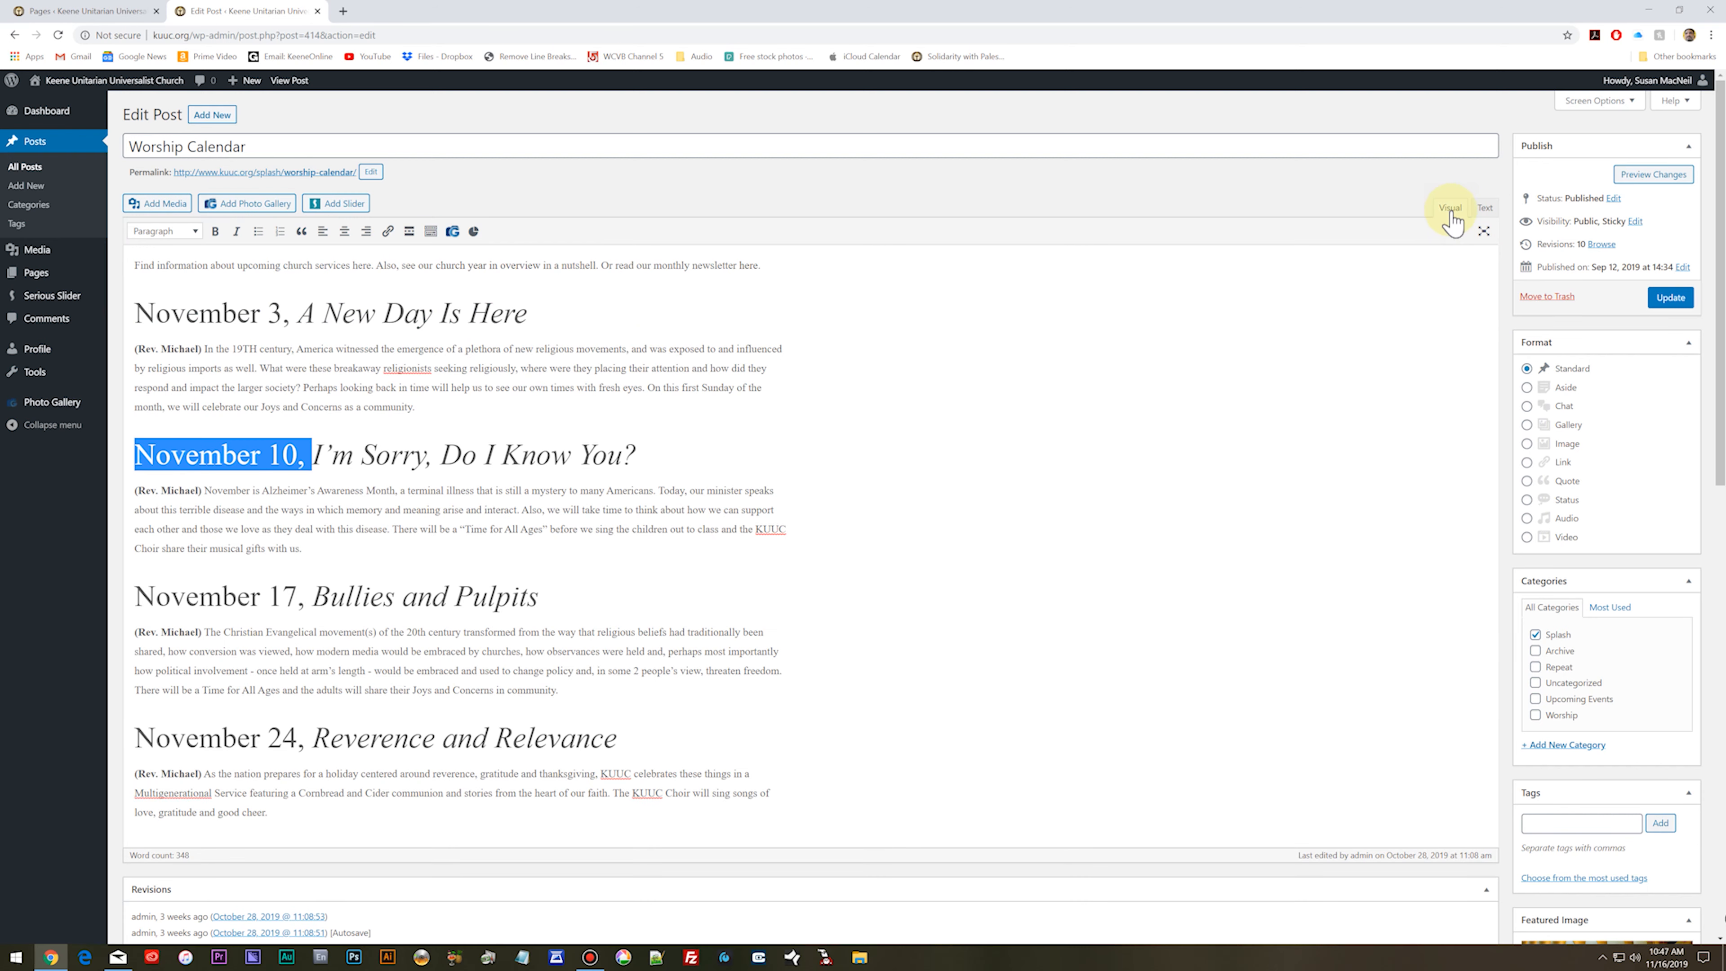
{"action": "left_click", "coordinate": [1291, 520]}
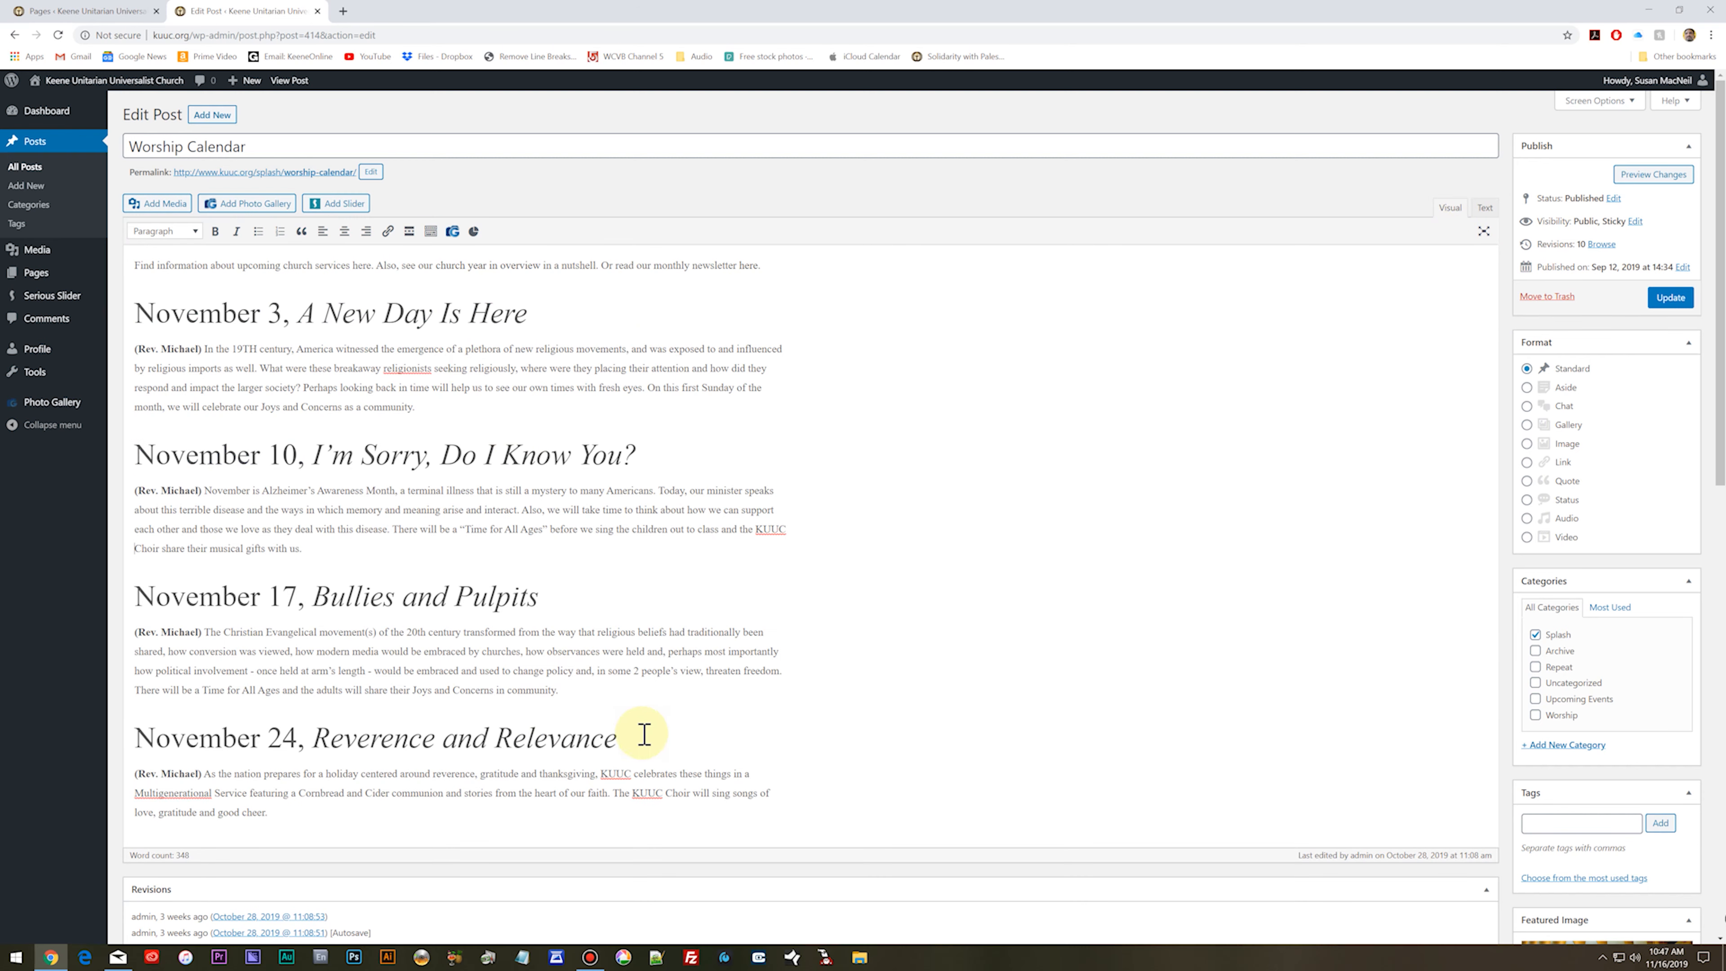
{"action": "scroll", "coordinate": [377, 658], "scroll_direction": "down", "scroll_amount": 3}
{"action": "scroll", "coordinate": [448, 550], "scroll_direction": "up", "scroll_amount": 4}
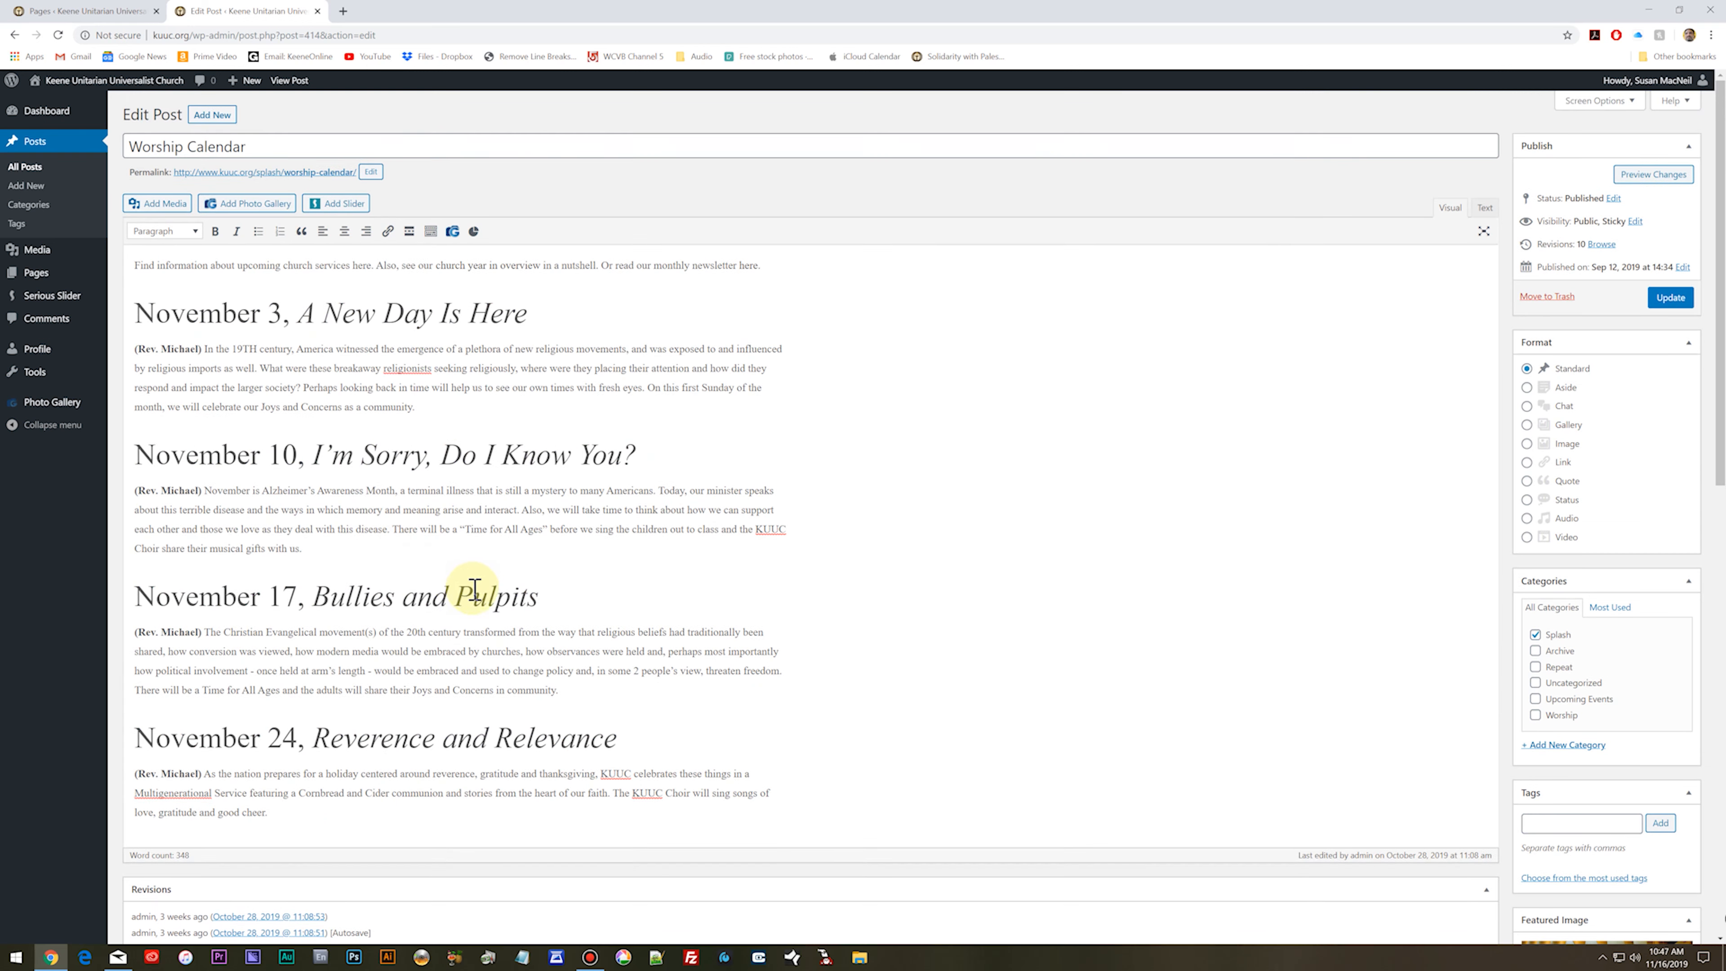
Step: Check which text formats are applied to the November 3 heading and the description paragraph below it
{"action": "left_click", "coordinate": [186, 315]}
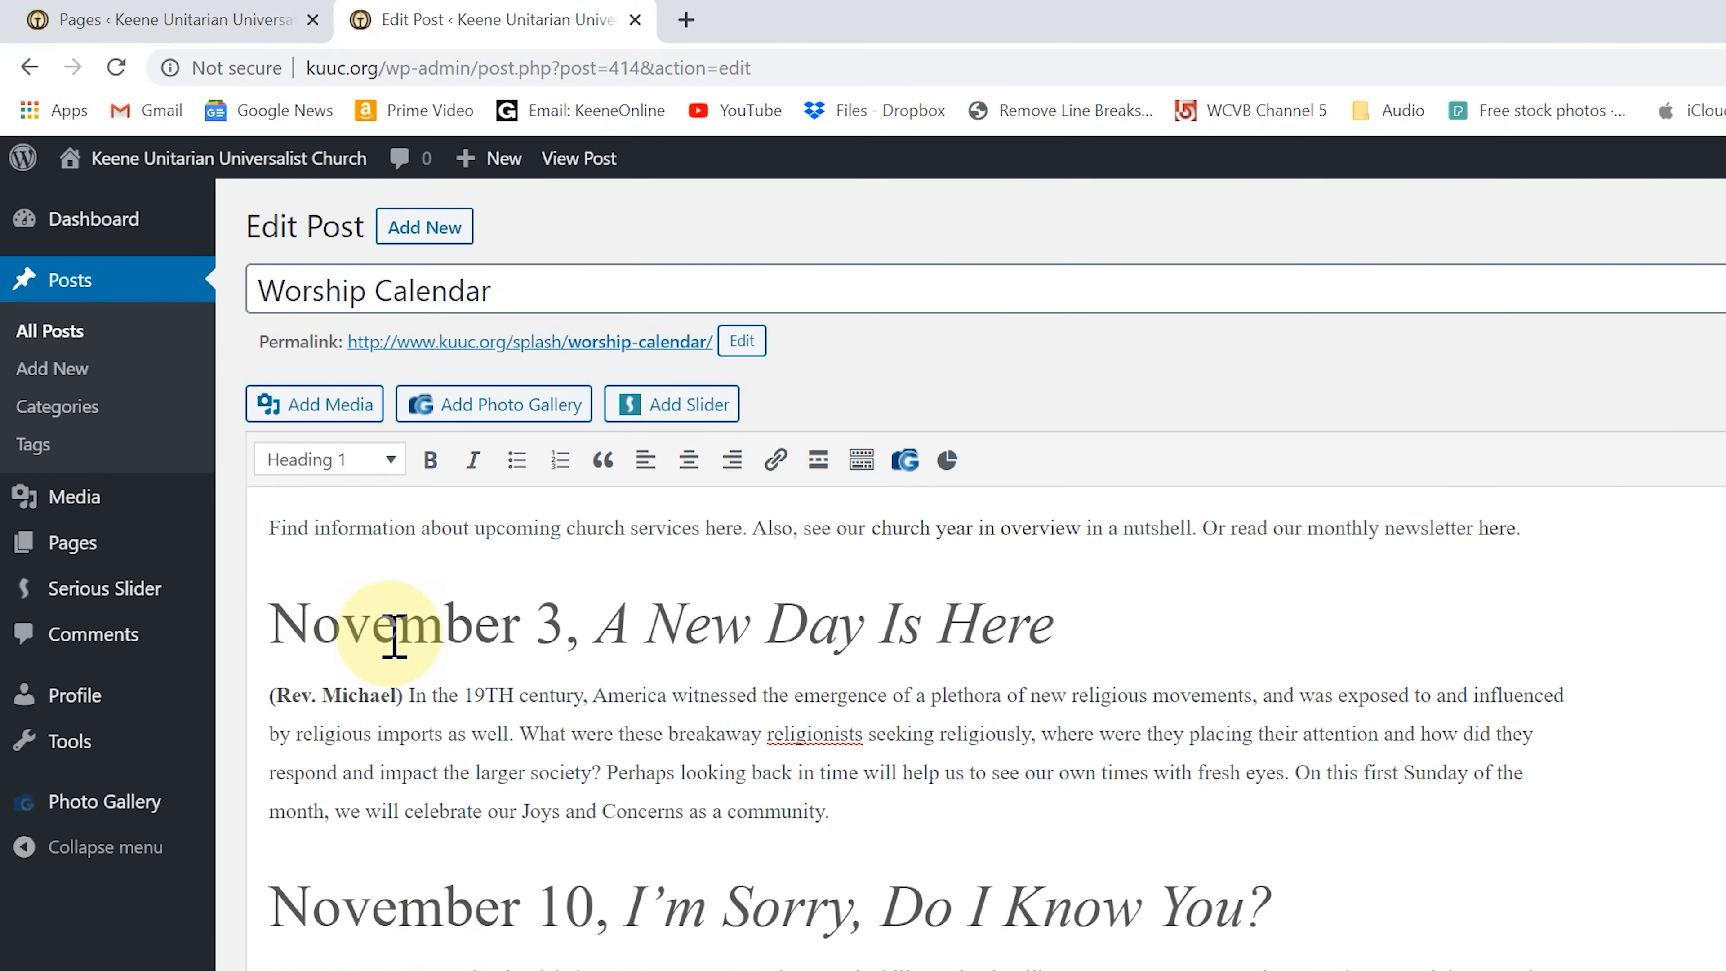
{"action": "left_click", "coordinate": [195, 231]}
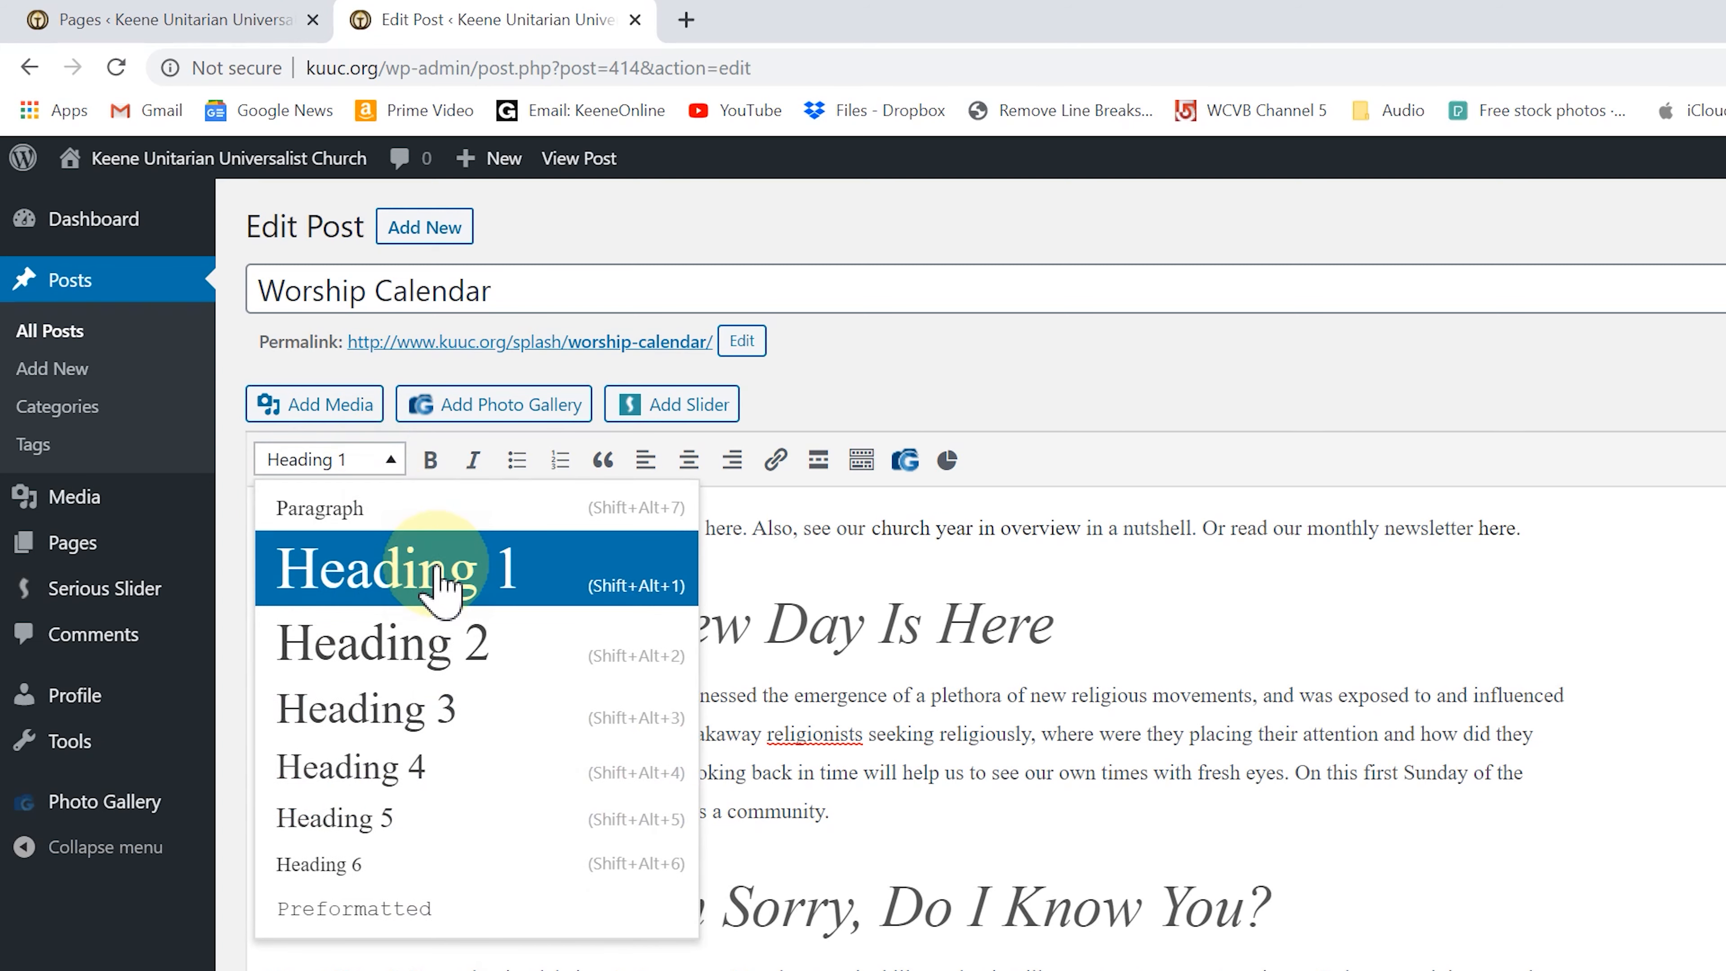
{"action": "left_click", "coordinate": [1059, 628]}
{"action": "left_click_drag", "start_coordinate": [1059, 628], "coordinate": [270, 624]}
{"action": "left_click", "coordinate": [476, 719]}
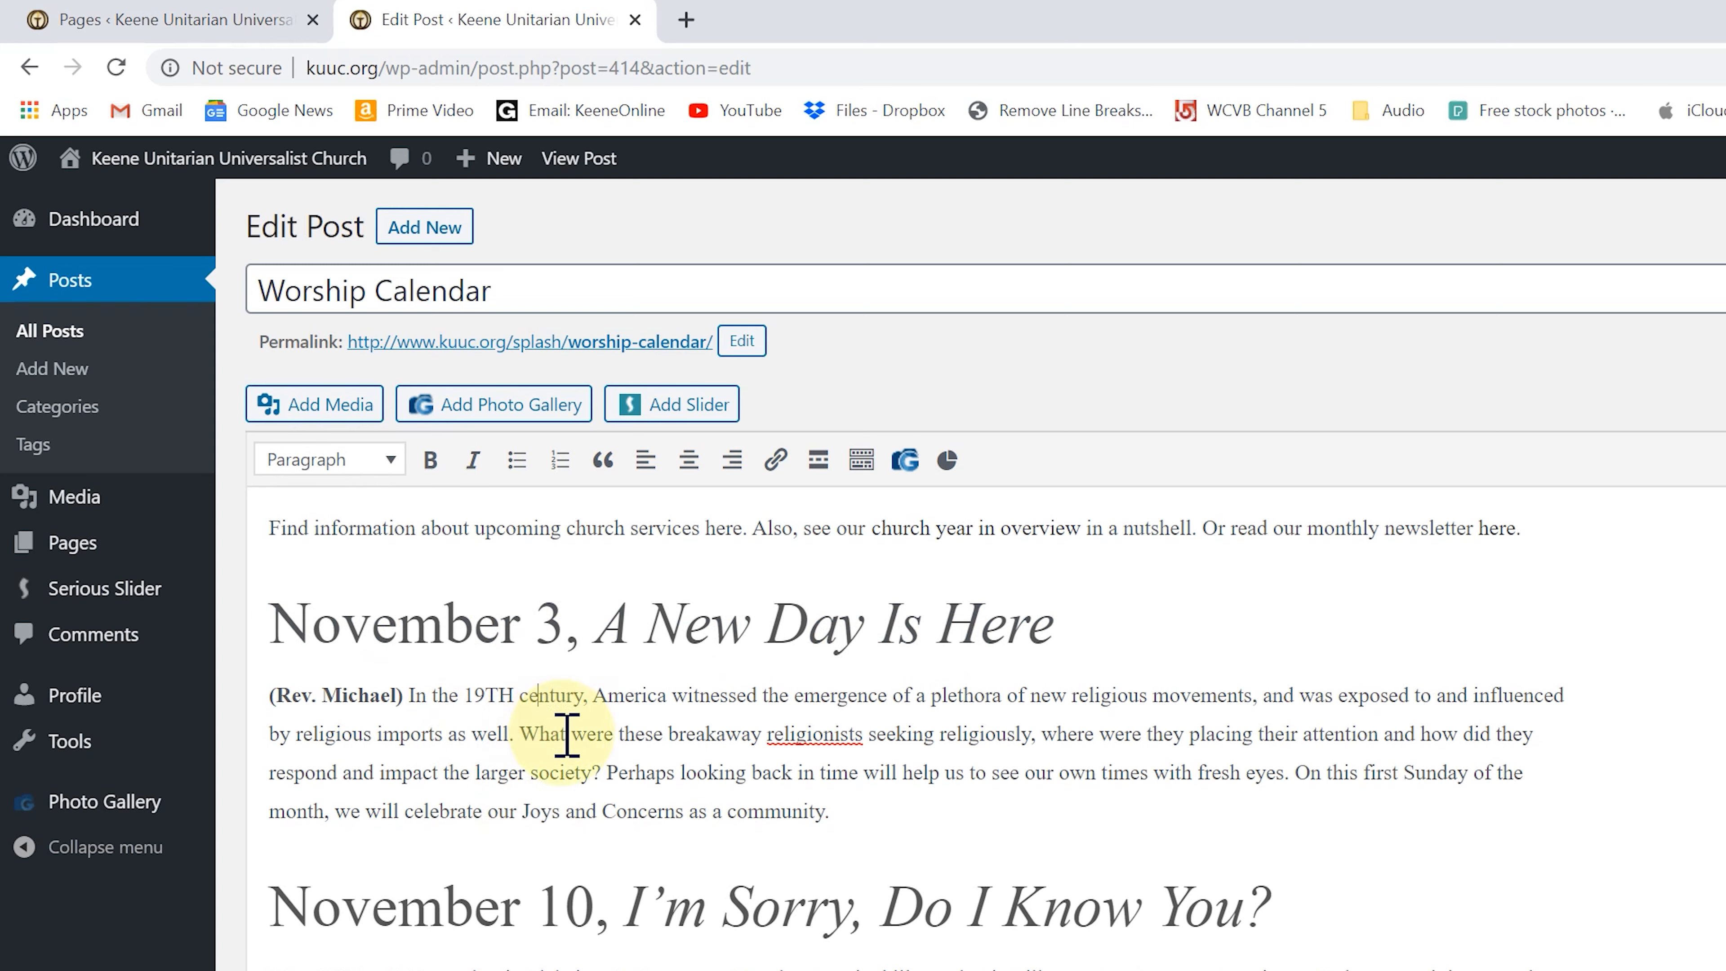
{"action": "left_click", "coordinate": [380, 460]}
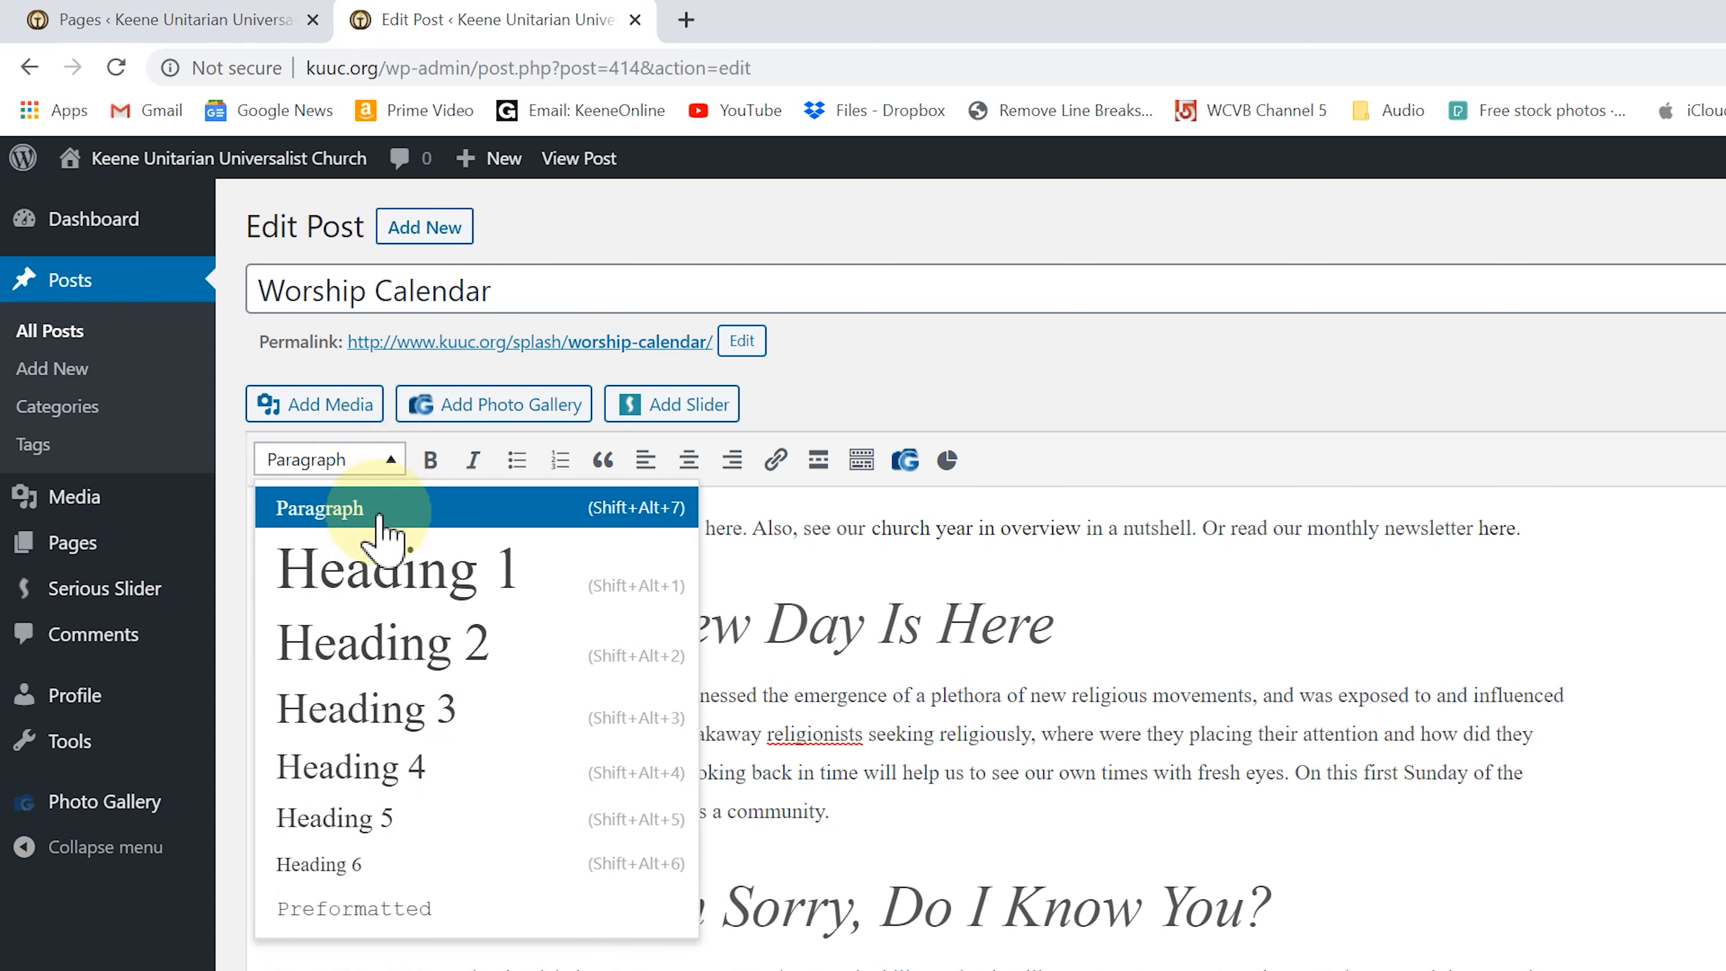
{"action": "left_click", "coordinate": [1382, 713]}
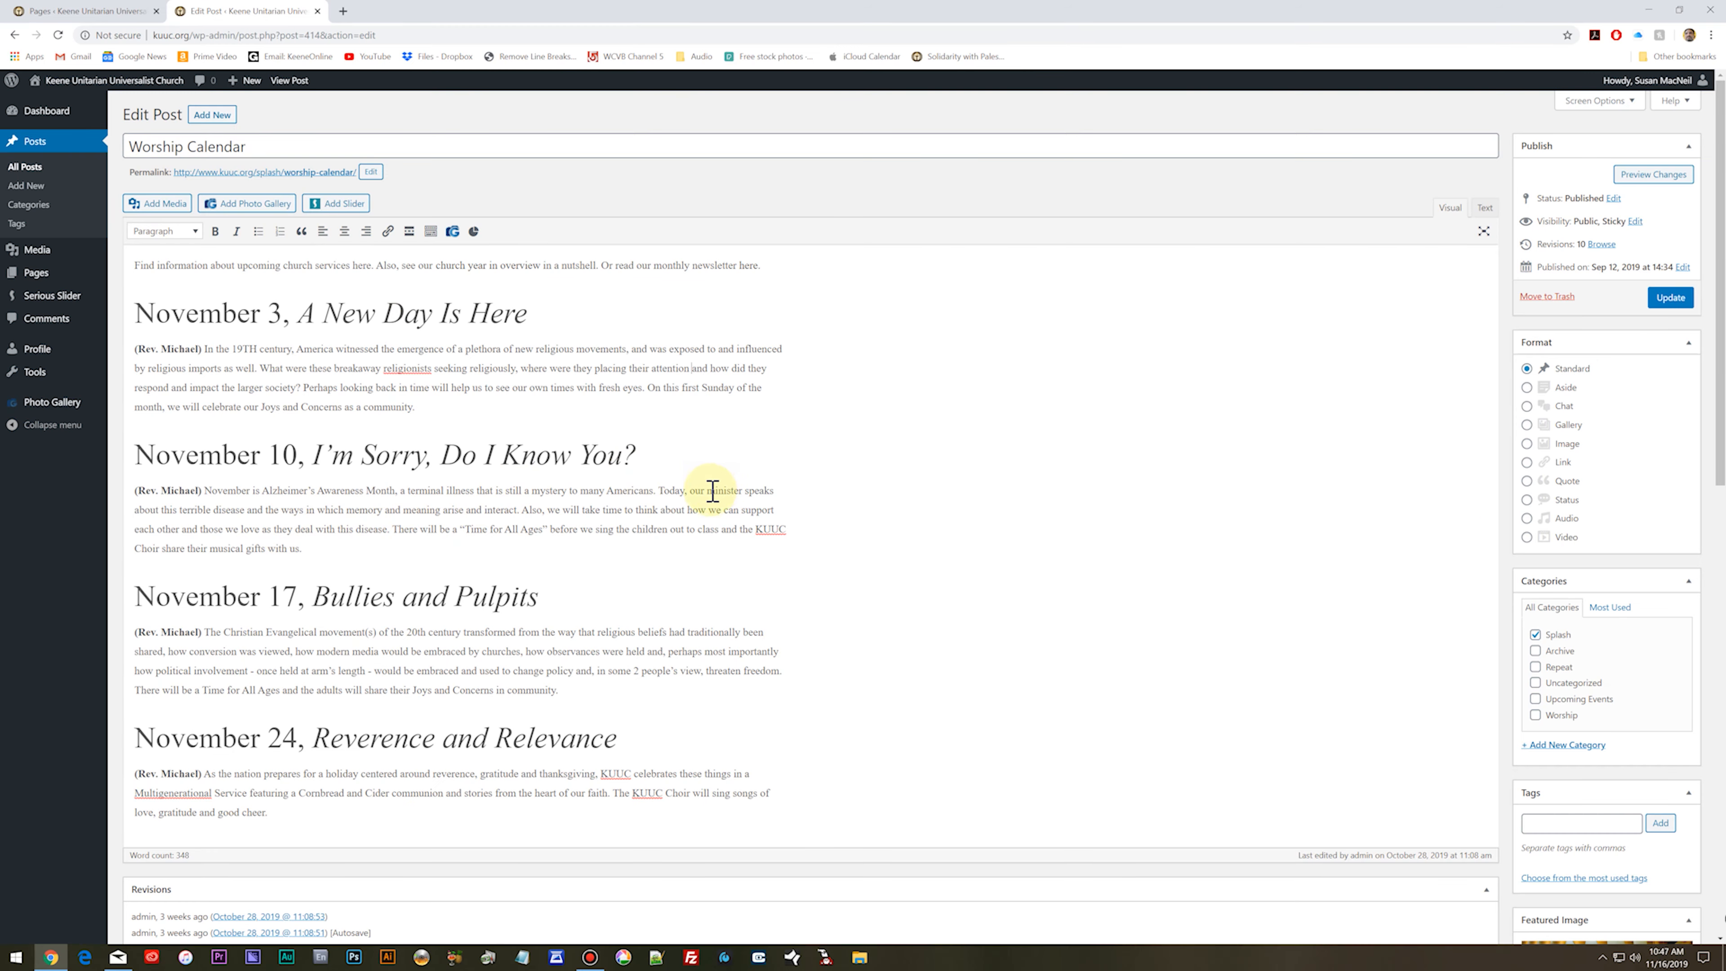
Step: Check the text formats of the November 17 heading and its description in the Worship Calendar post
{"action": "left_click", "coordinate": [227, 600]}
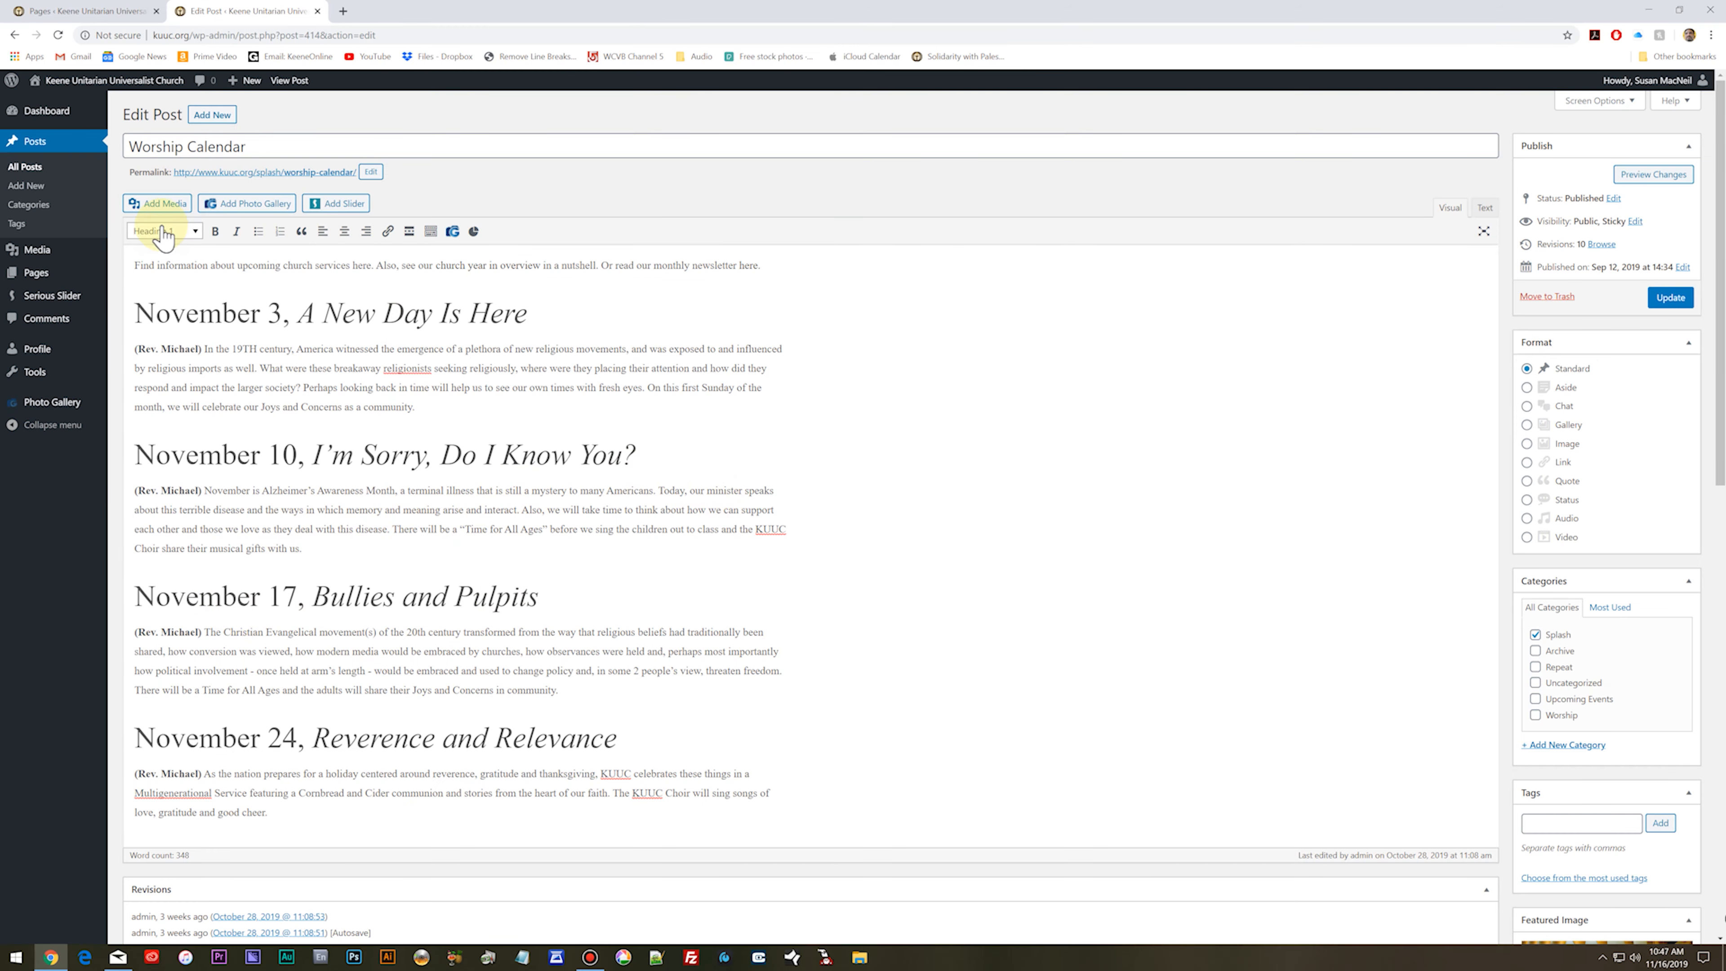
{"action": "left_click", "coordinate": [163, 232]}
{"action": "left_click", "coordinate": [386, 669]}
{"action": "left_click", "coordinate": [236, 645]}
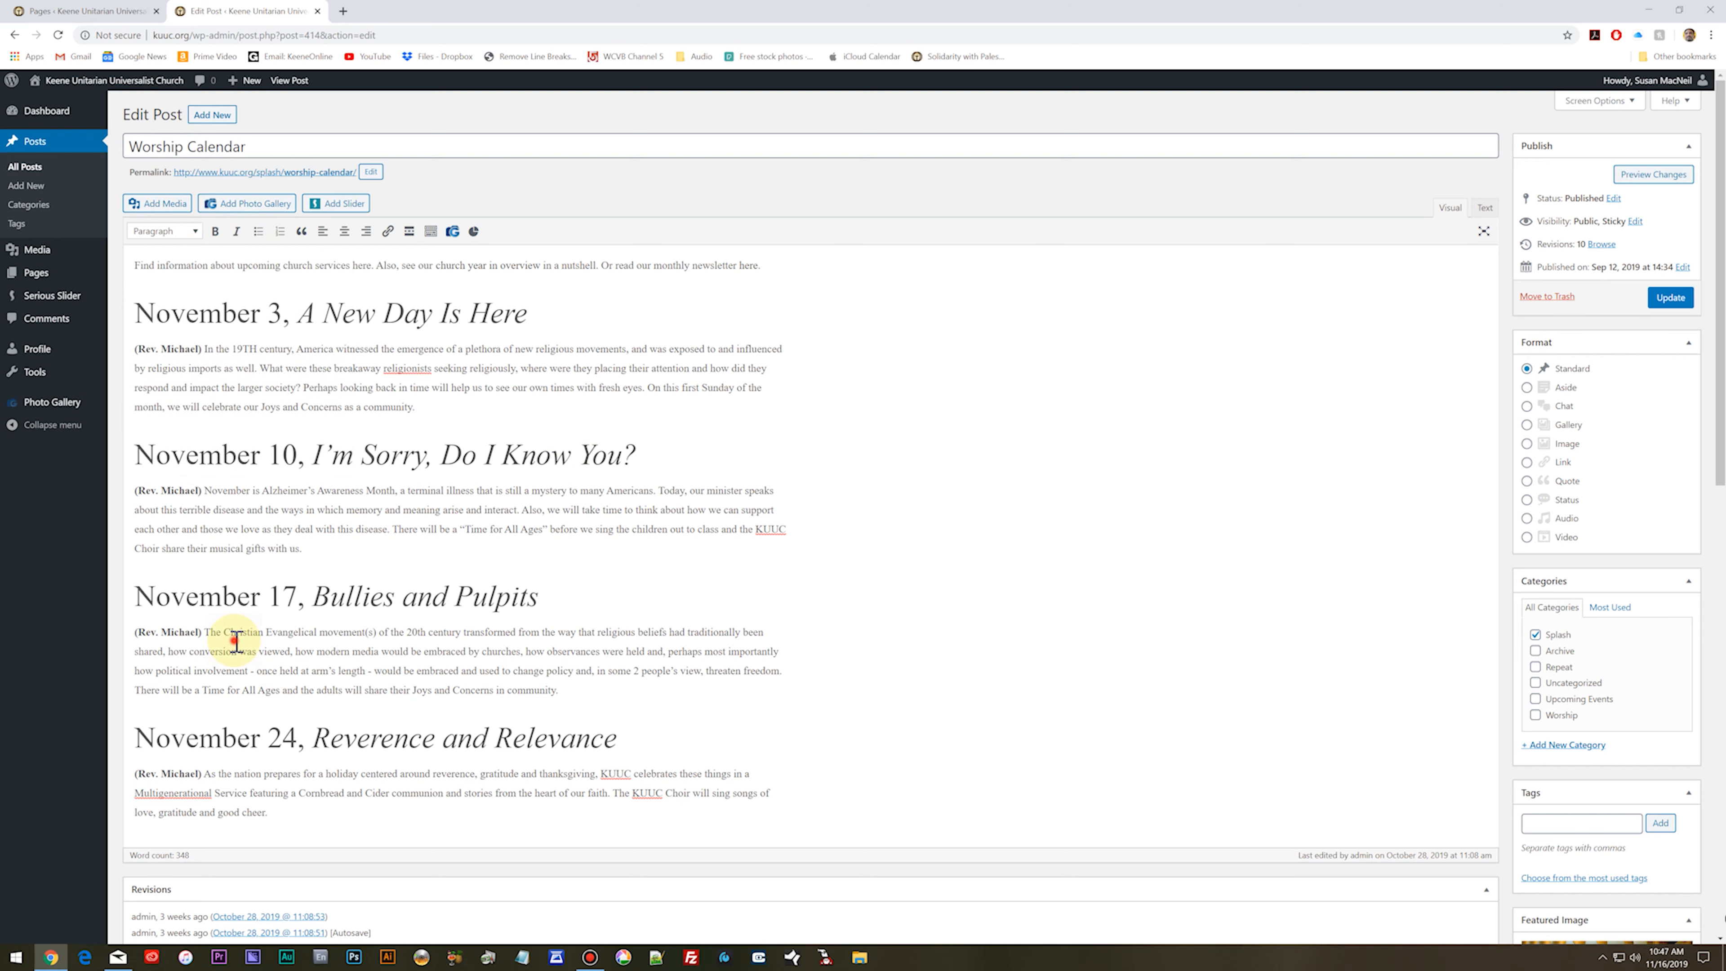
{"action": "left_click", "coordinate": [194, 231]}
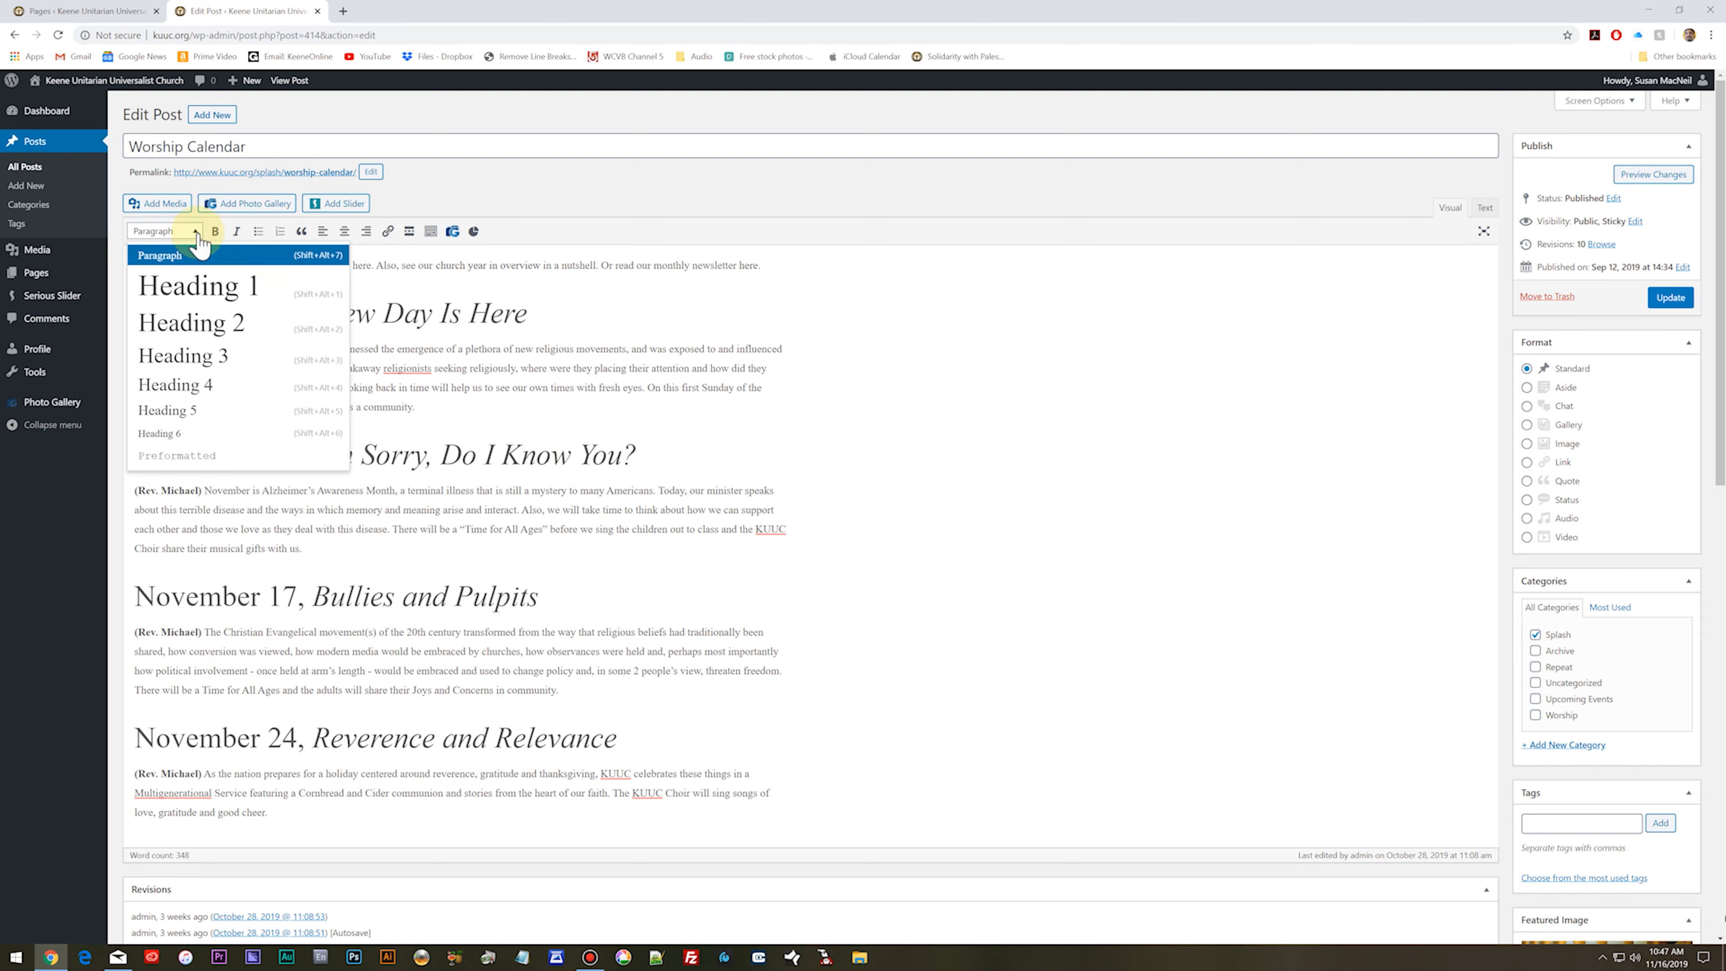
{"action": "left_click", "coordinate": [733, 492]}
{"action": "scroll", "coordinate": [766, 501], "scroll_direction": "down", "scroll_amount": 3}
{"action": "scroll", "coordinate": [772, 503], "scroll_direction": "up", "scroll_amount": 3}
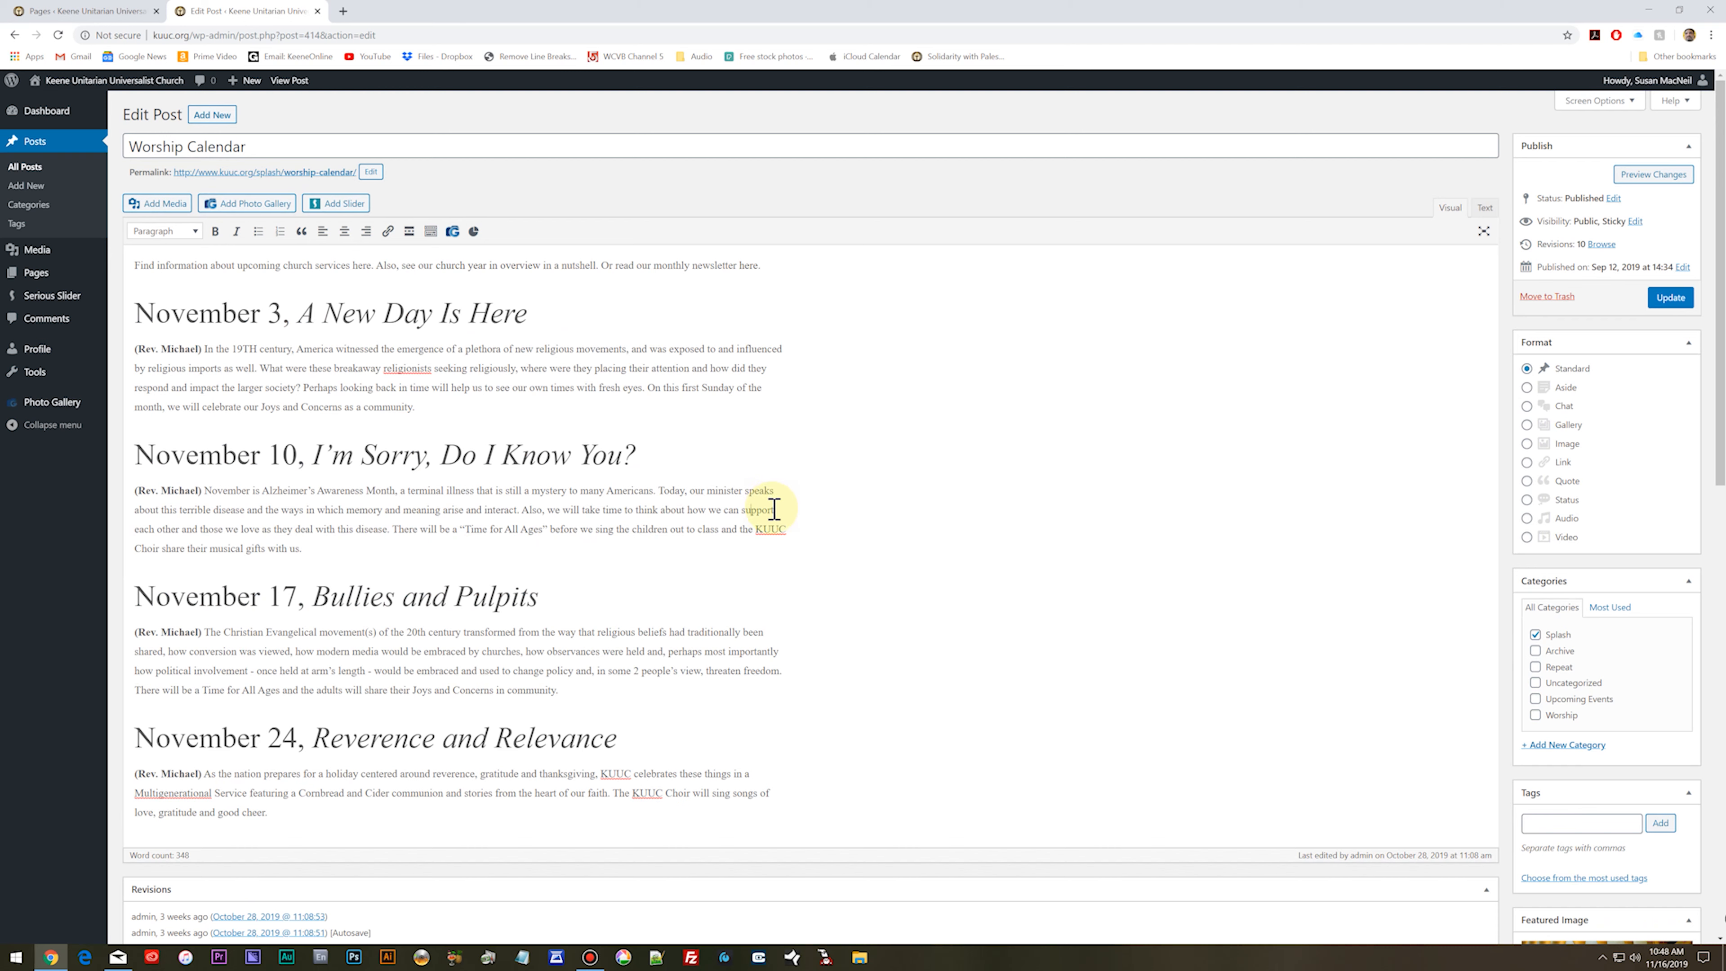
Step: Create a new post with the minister's first name as its title and publish it with an empty body
{"action": "left_click", "coordinate": [42, 154]}
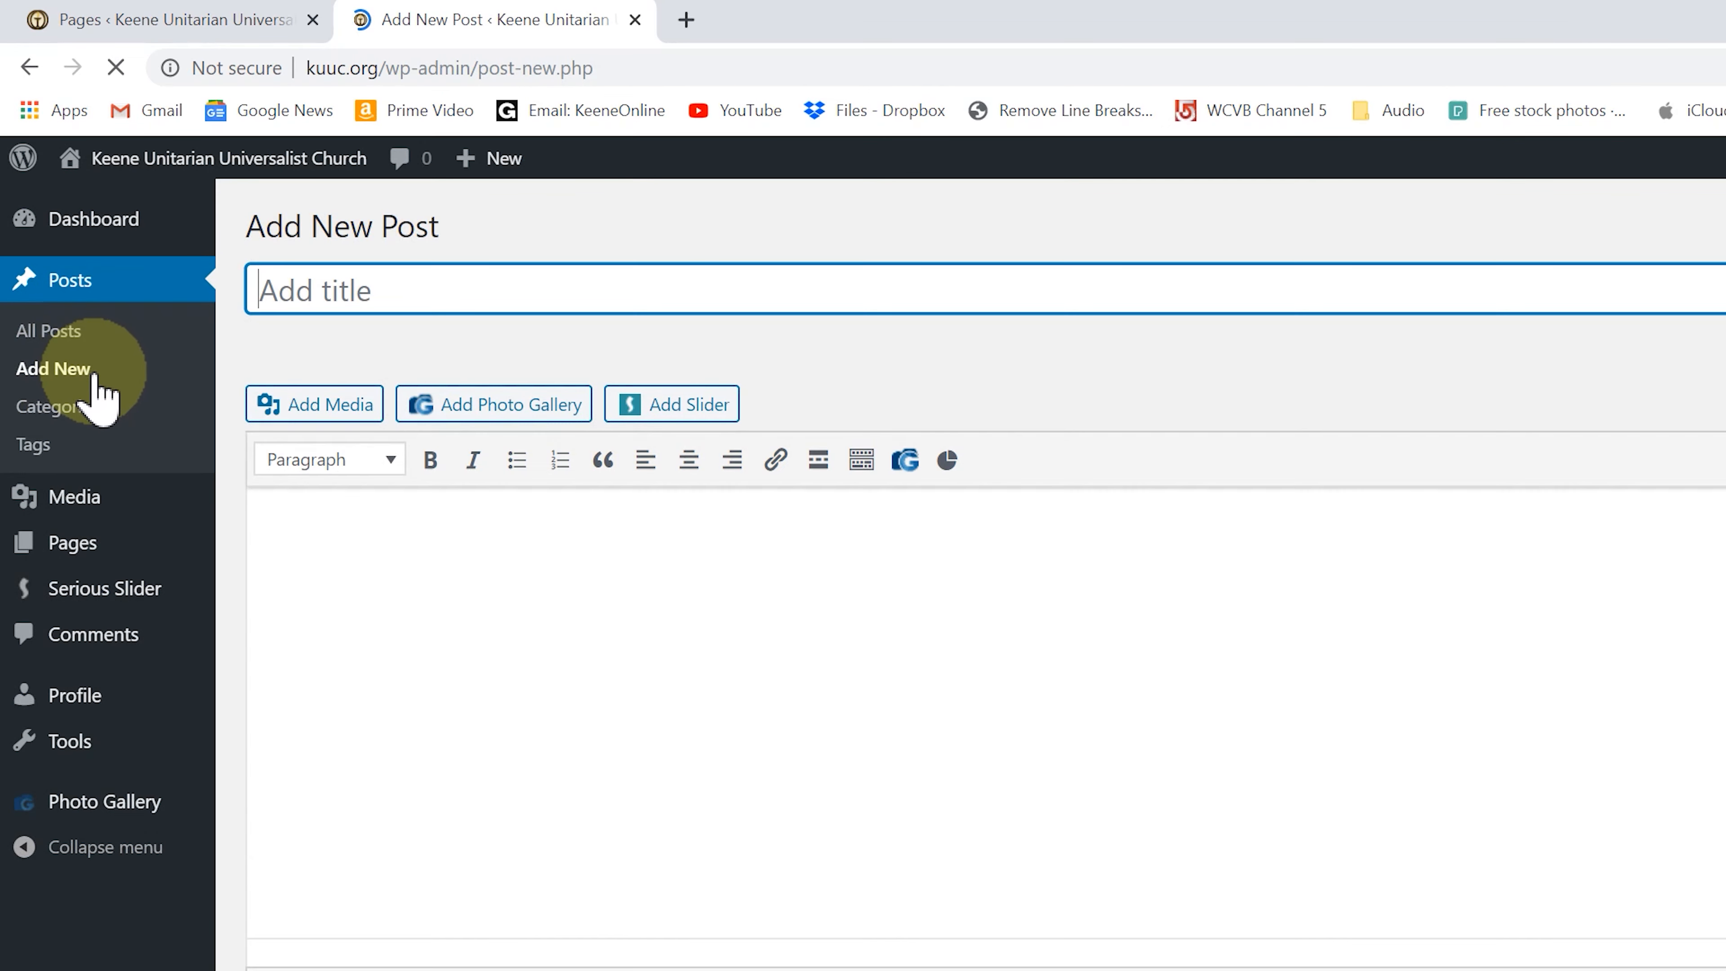
{"action": "type", "text": "Micha"}
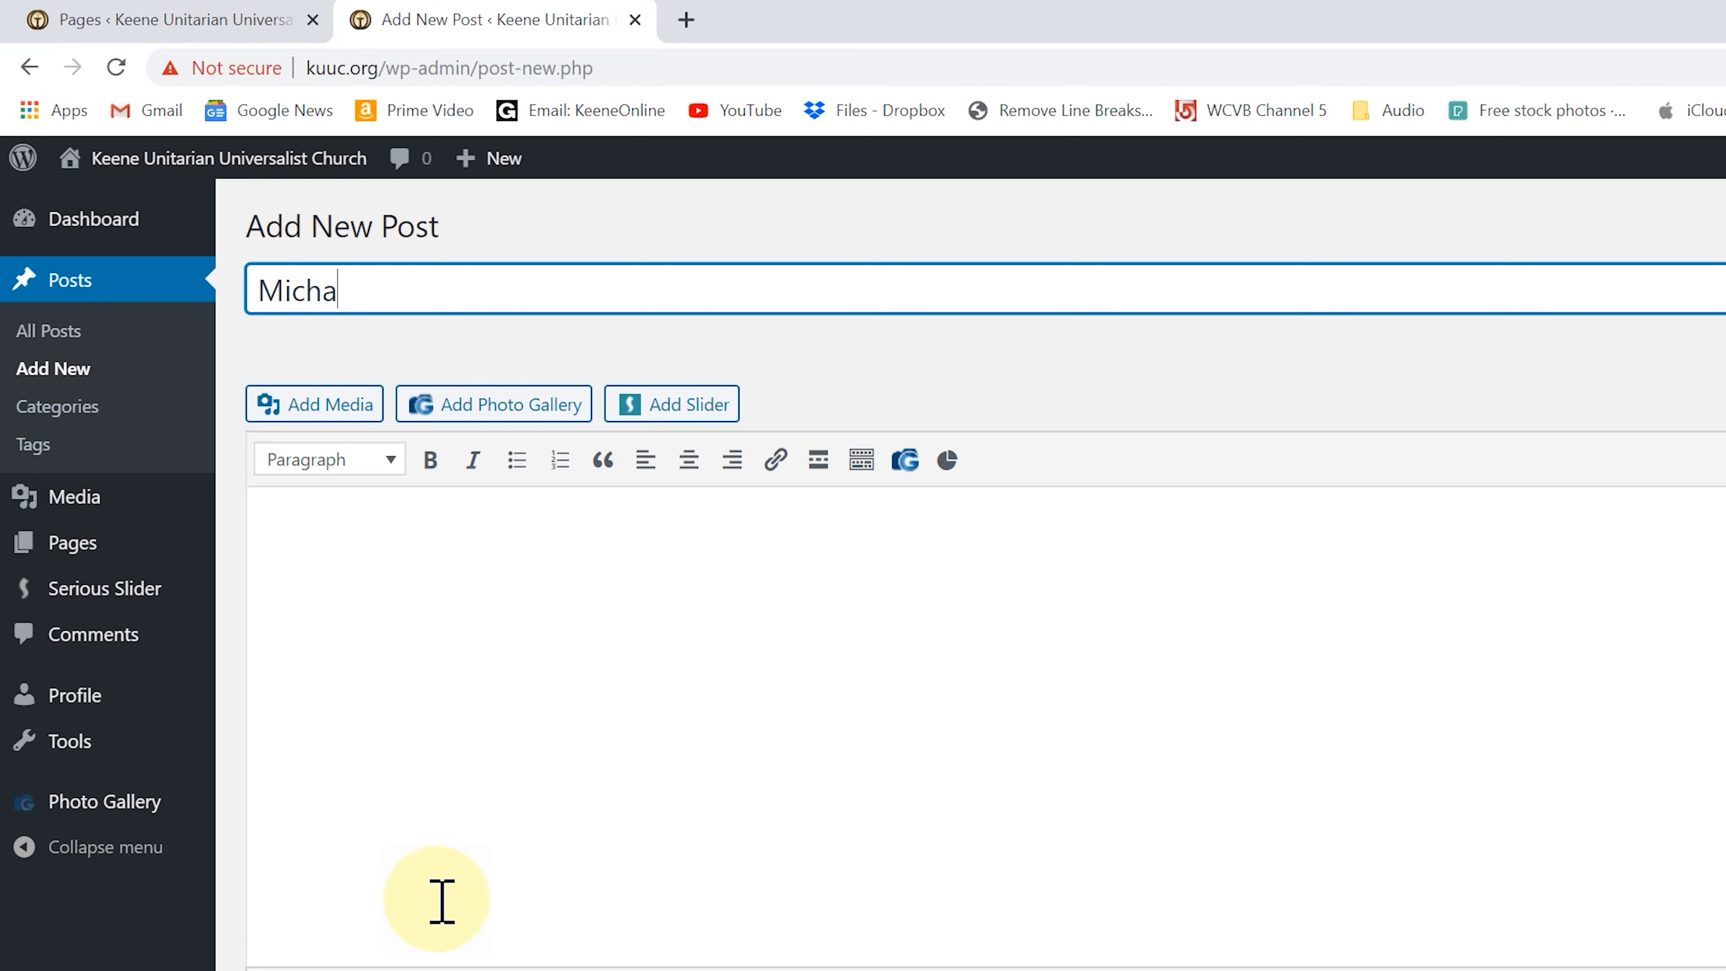
{"action": "left_click", "coordinate": [451, 899]}
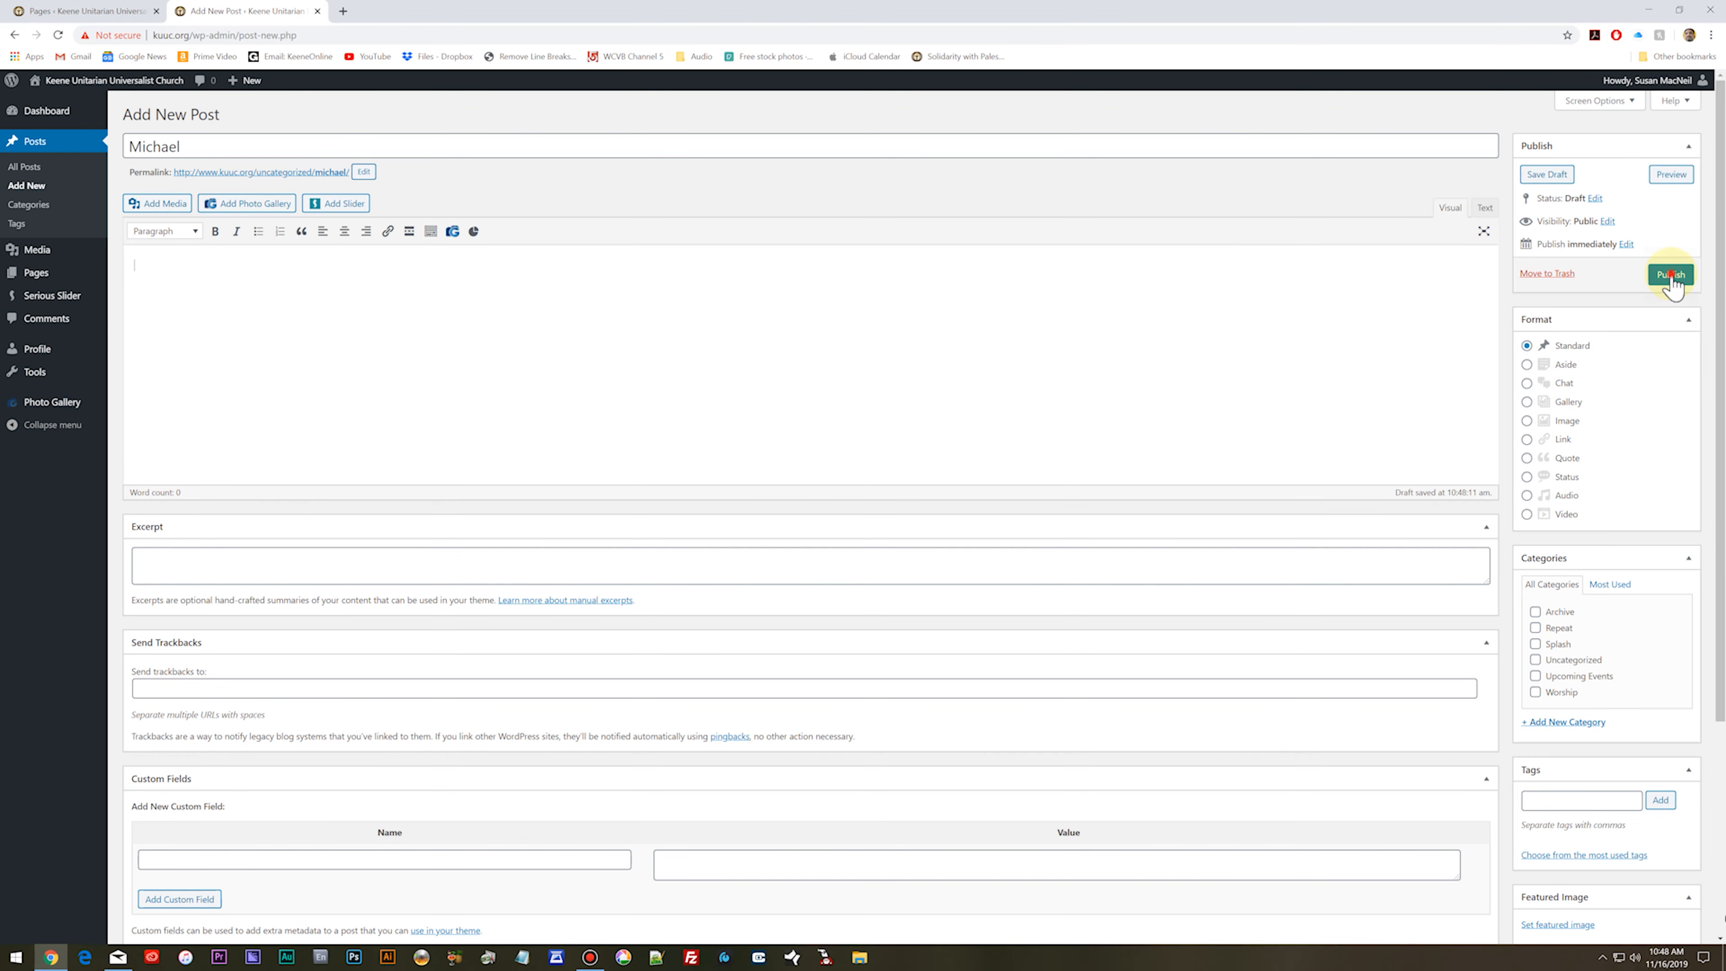
{"action": "left_click", "coordinate": [1671, 275]}
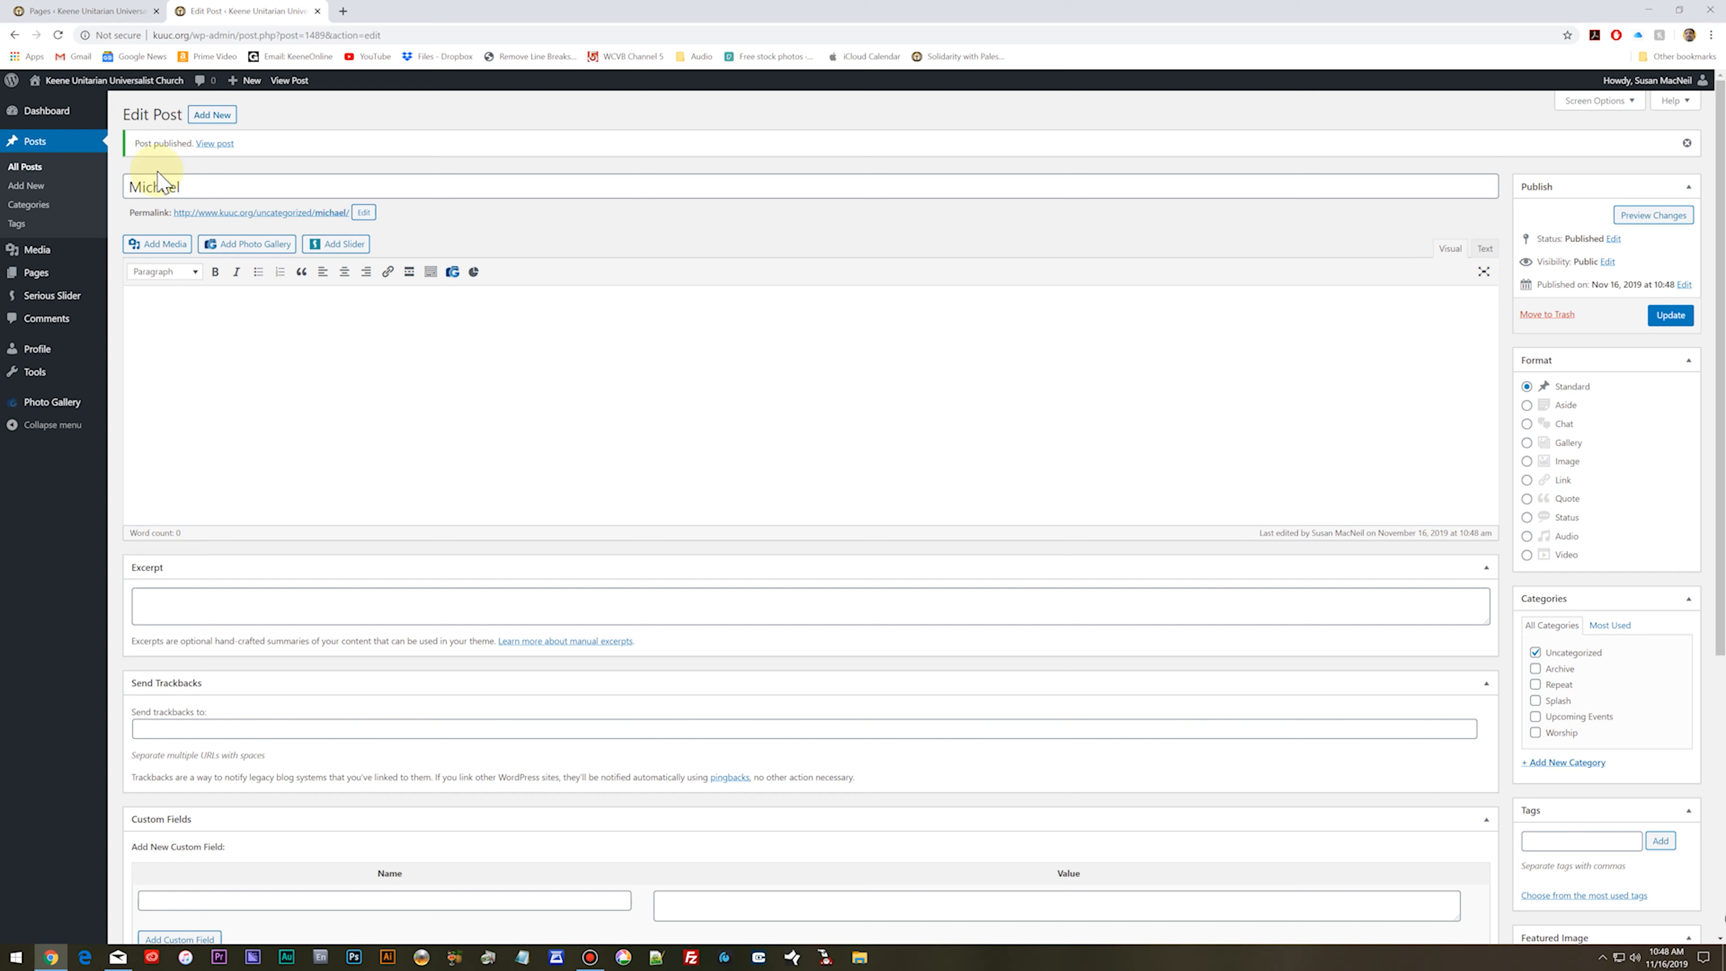
Step: Reopen the newly published post for editing from the list of all posts and place the cursor in its empty body
{"action": "left_click", "coordinate": [28, 167]}
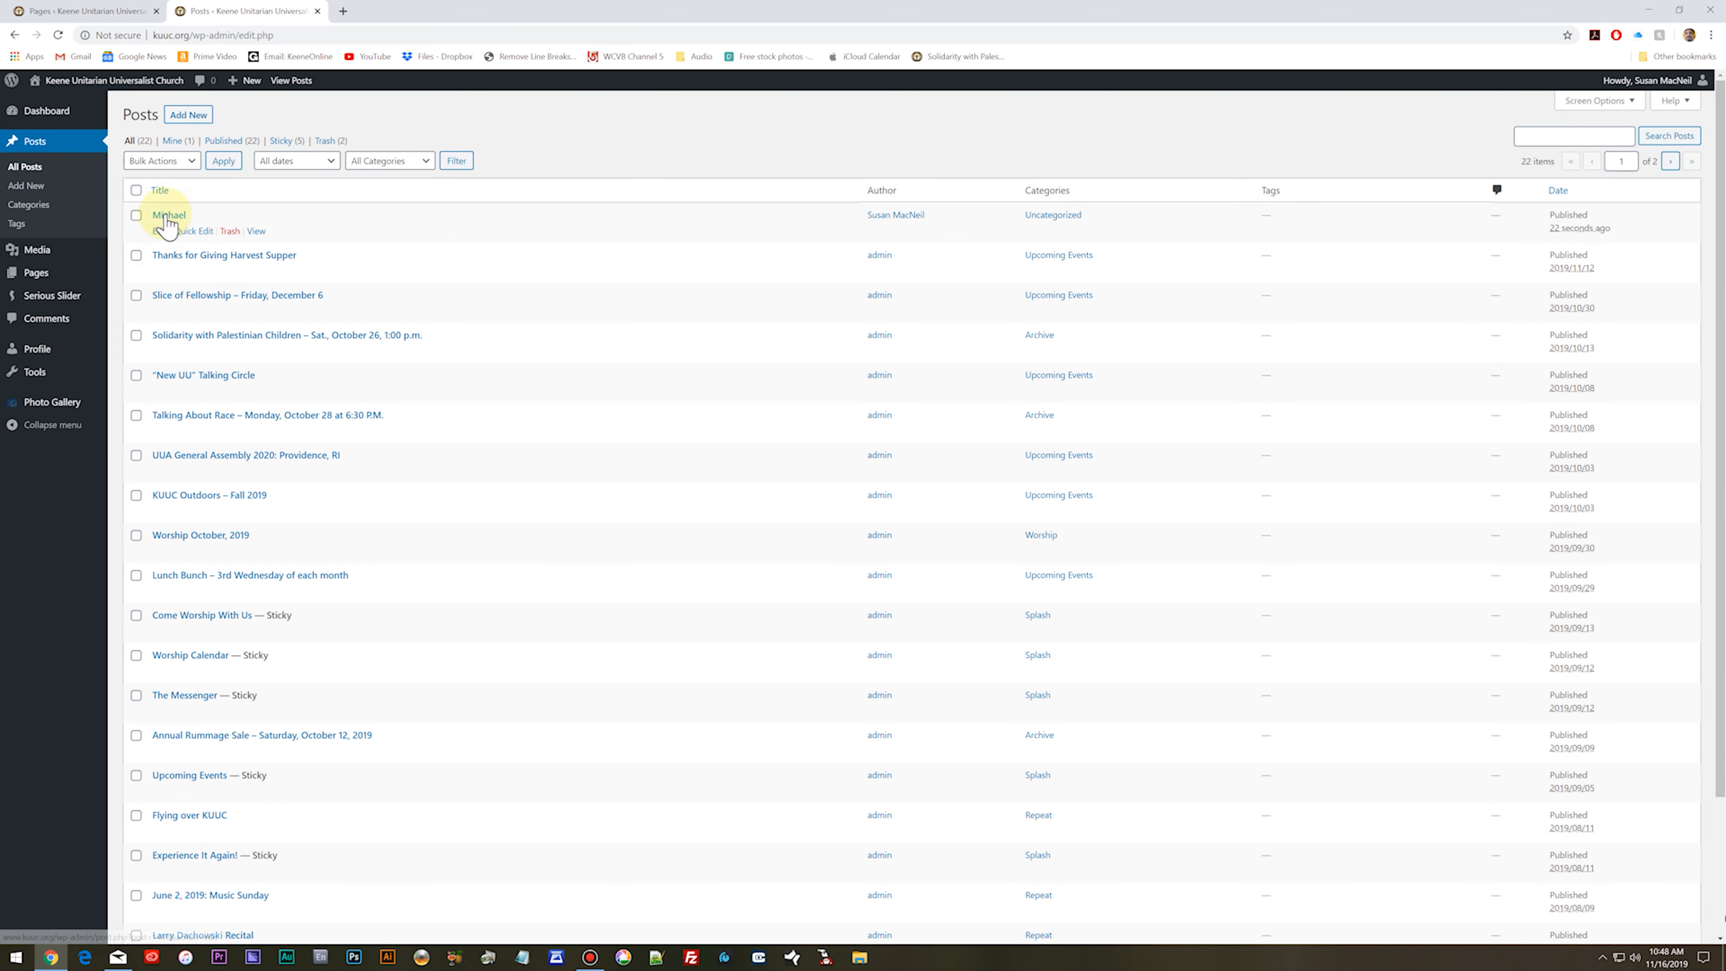
{"action": "left_click", "coordinate": [163, 216]}
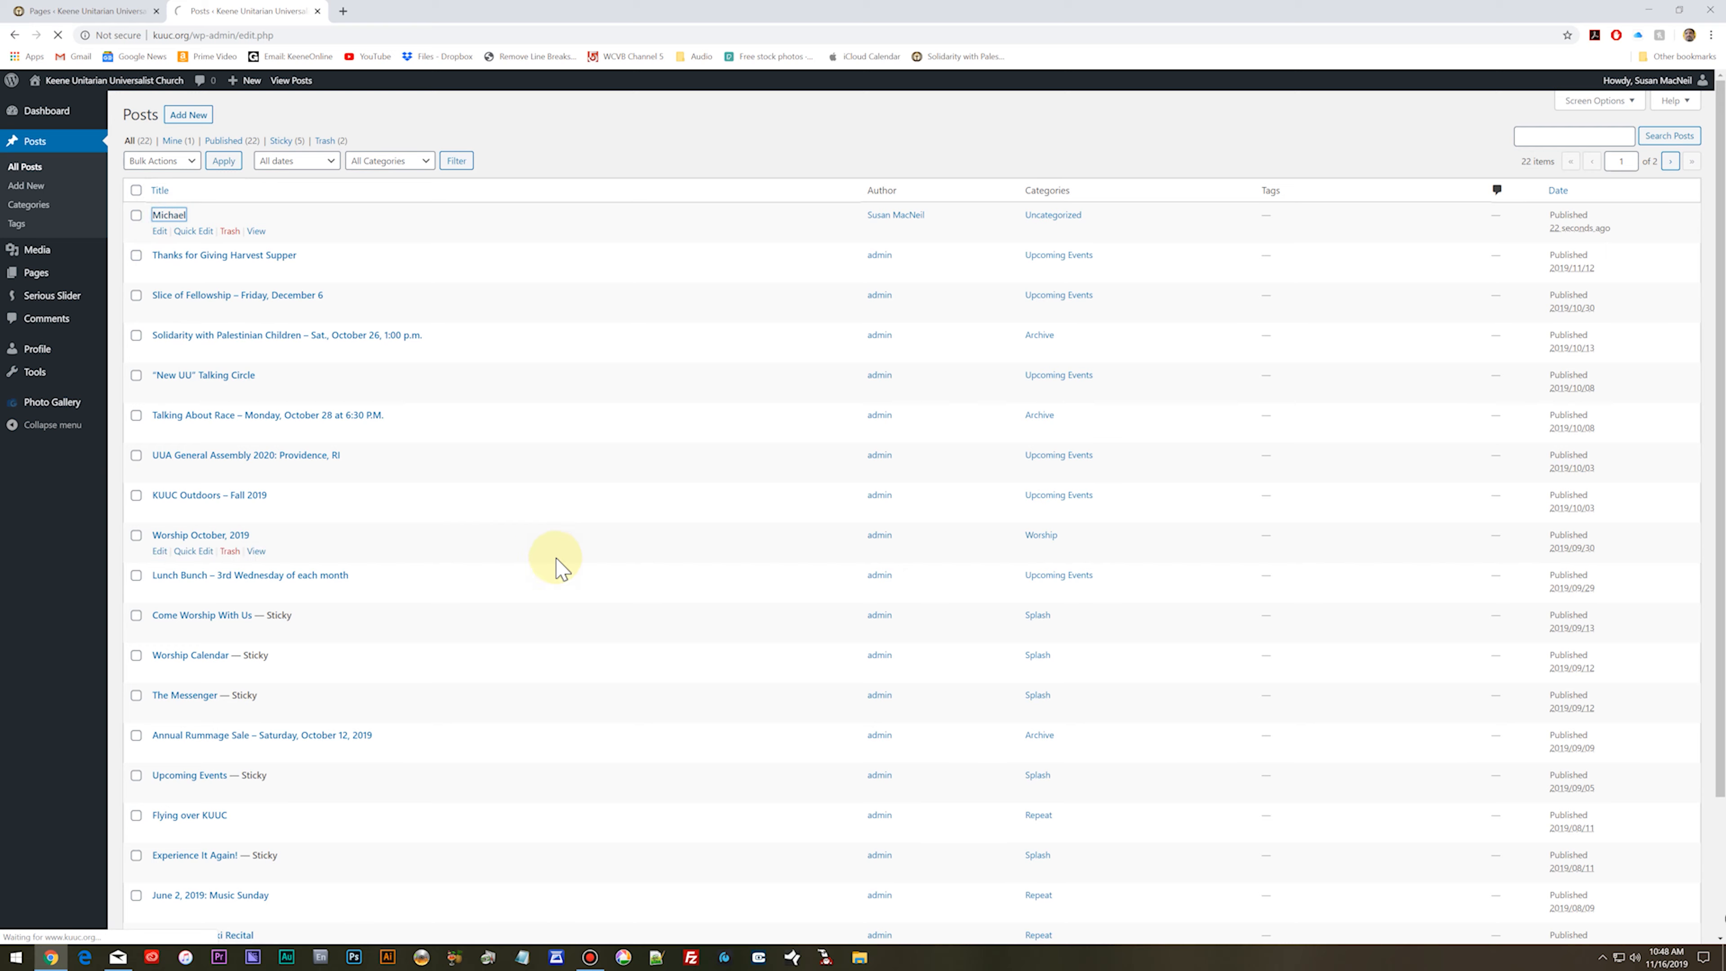
{"action": "left_click", "coordinate": [410, 404]}
Step: Open Gmail in a new browser tab and preview the Worship Calendar December 2019.docx attachment of the December Worship Calendar e-mail
{"action": "left_click", "coordinate": [343, 12]}
{"action": "left_click", "coordinate": [72, 57]}
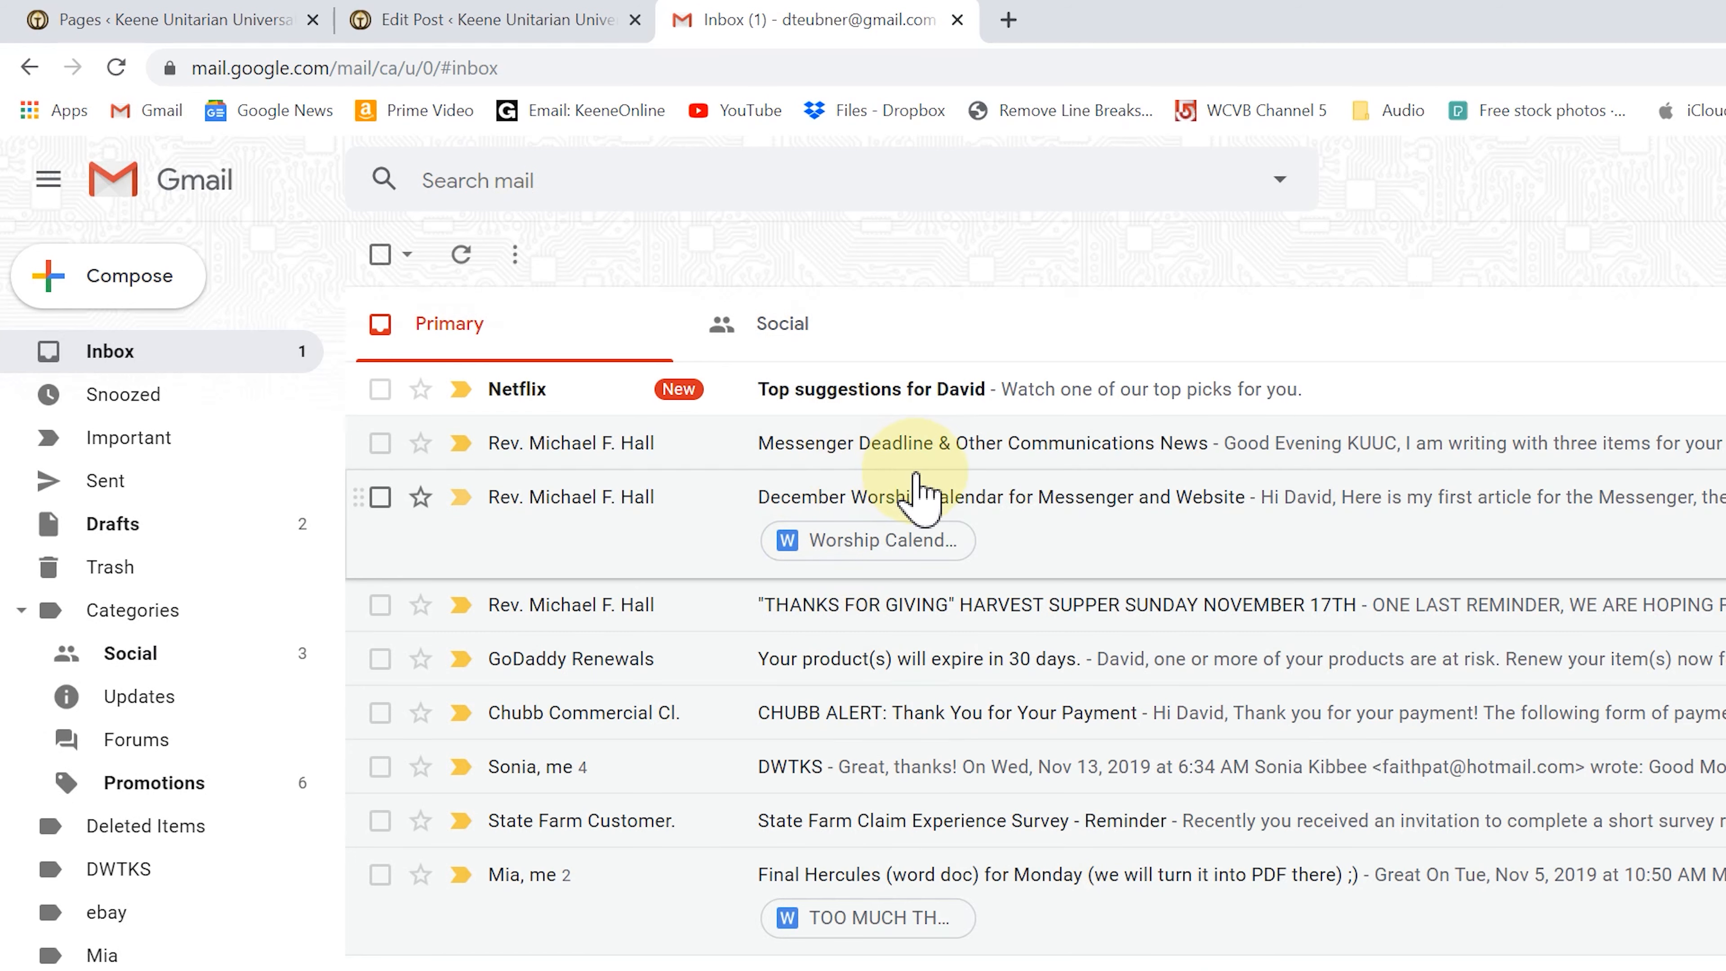
{"action": "left_click", "coordinate": [897, 542]}
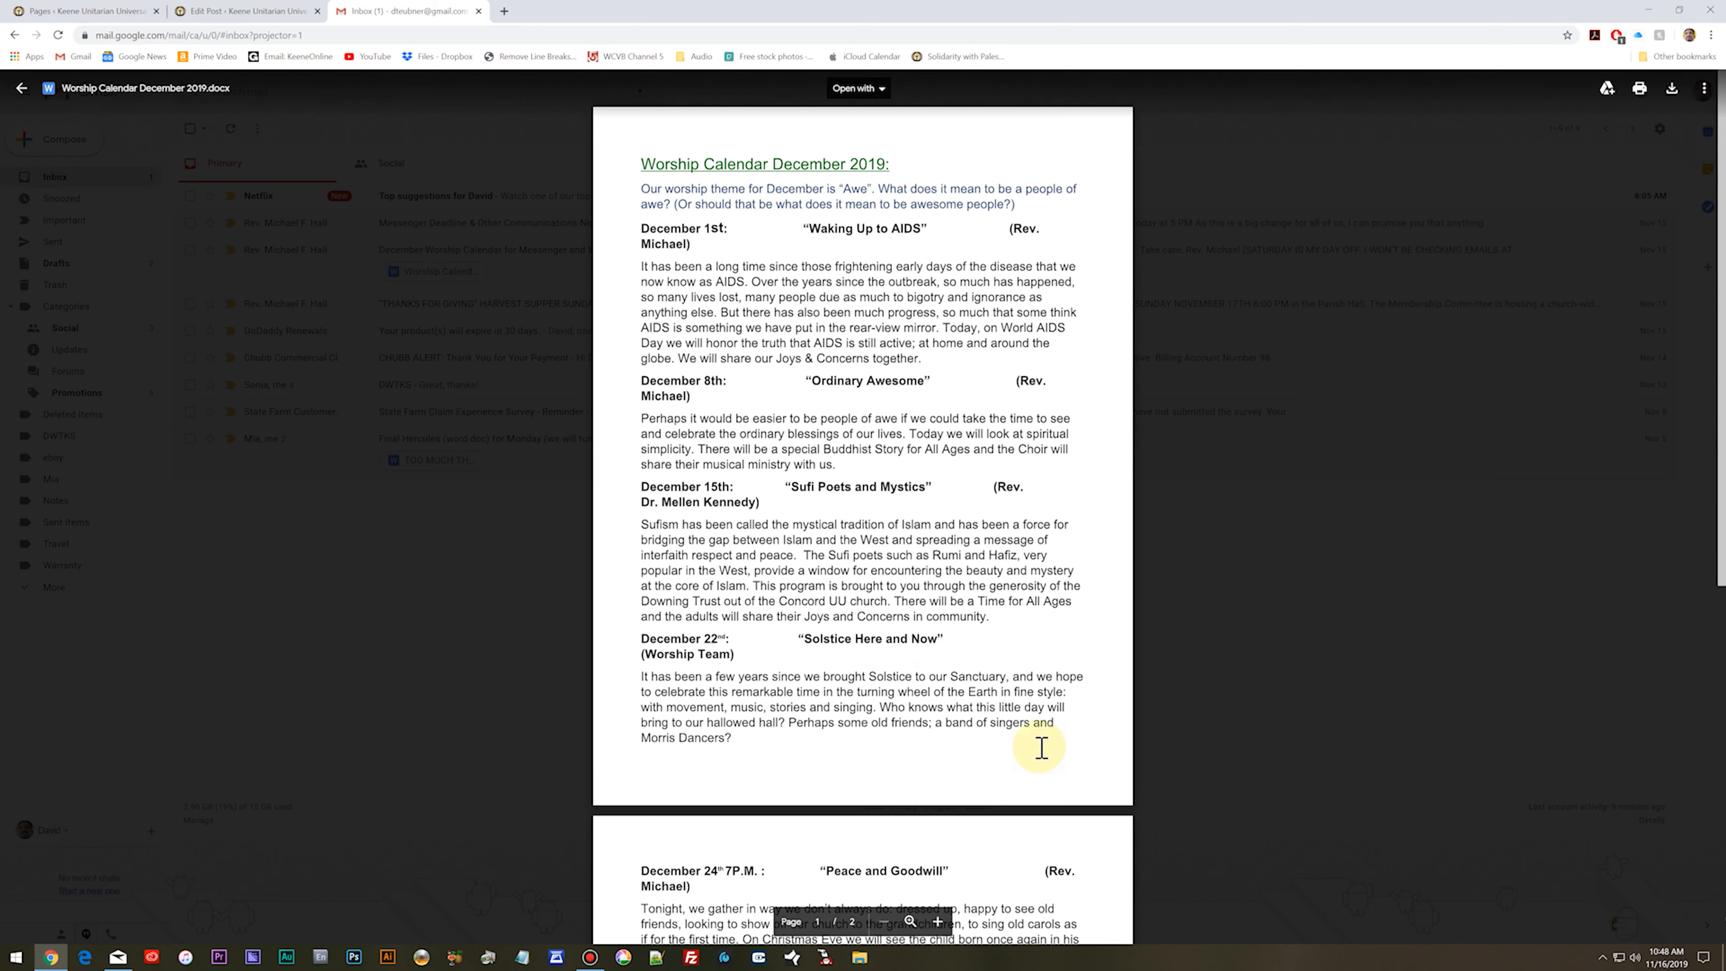
{"action": "scroll", "coordinate": [1041, 747], "scroll_direction": "down", "scroll_amount": 6}
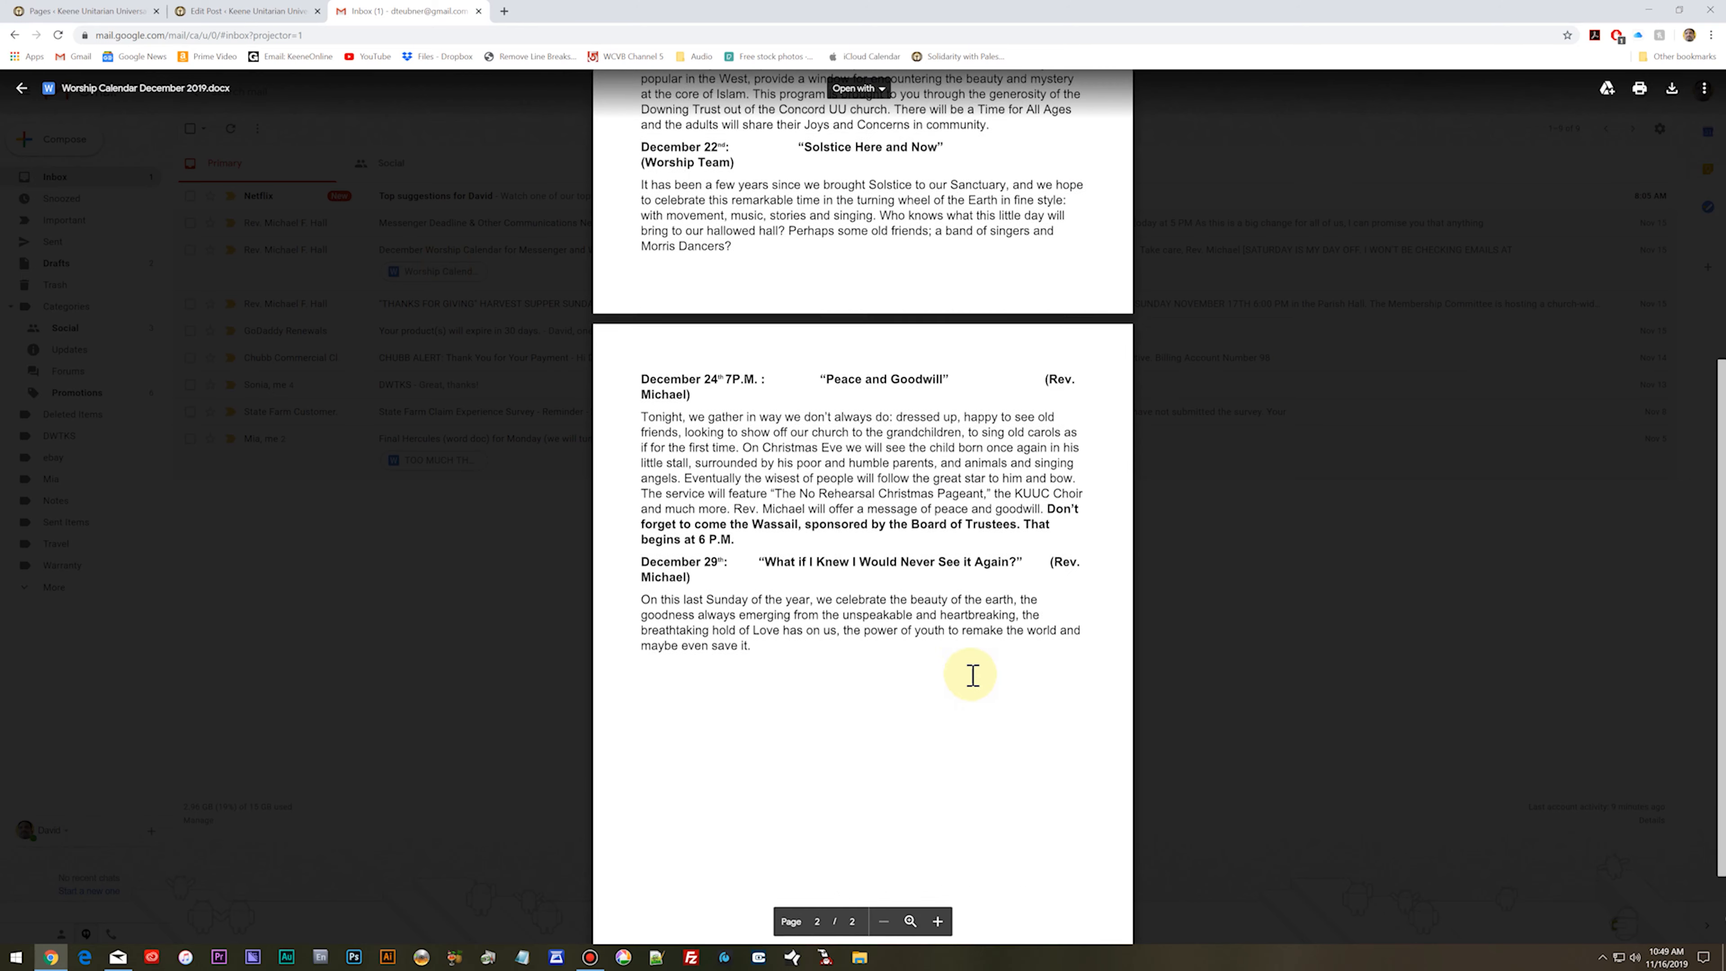
{"action": "scroll", "coordinate": [1032, 781], "scroll_direction": "up", "scroll_amount": 4}
{"action": "scroll", "coordinate": [1026, 707], "scroll_direction": "up", "scroll_amount": 3}
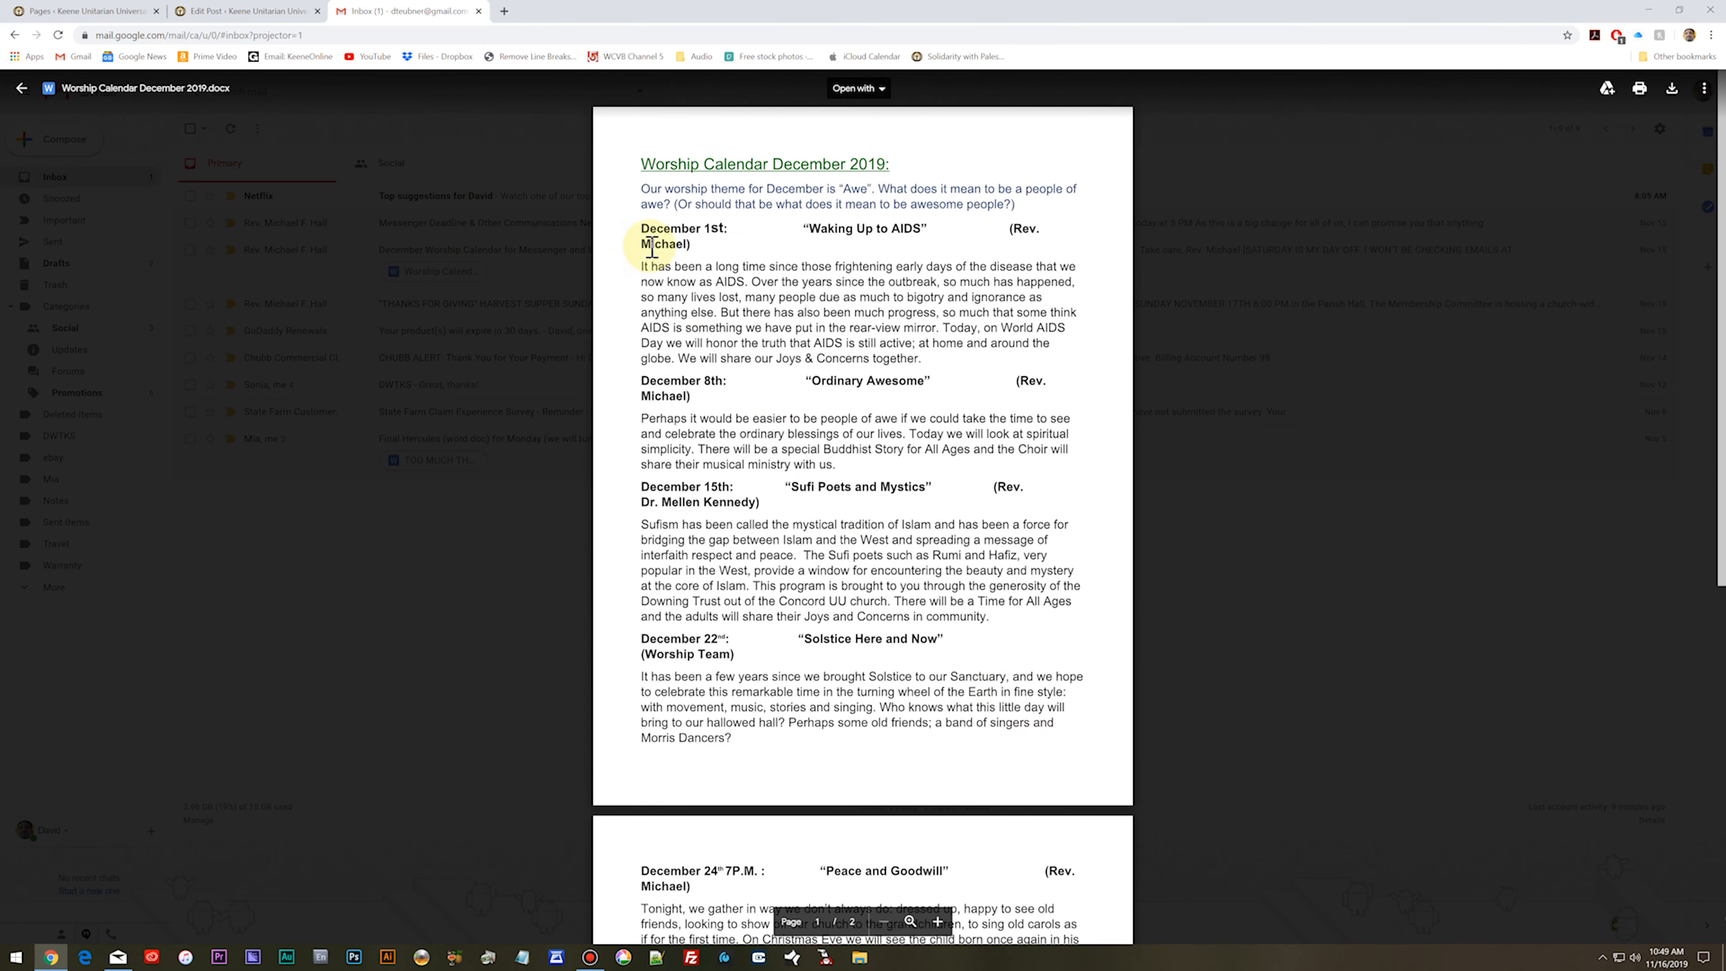
Step: Select and copy the attachment's text from the worship theme introduction through the end of the December 29th description
{"action": "left_click_drag", "start_coordinate": [651, 195], "coordinate": [759, 542]}
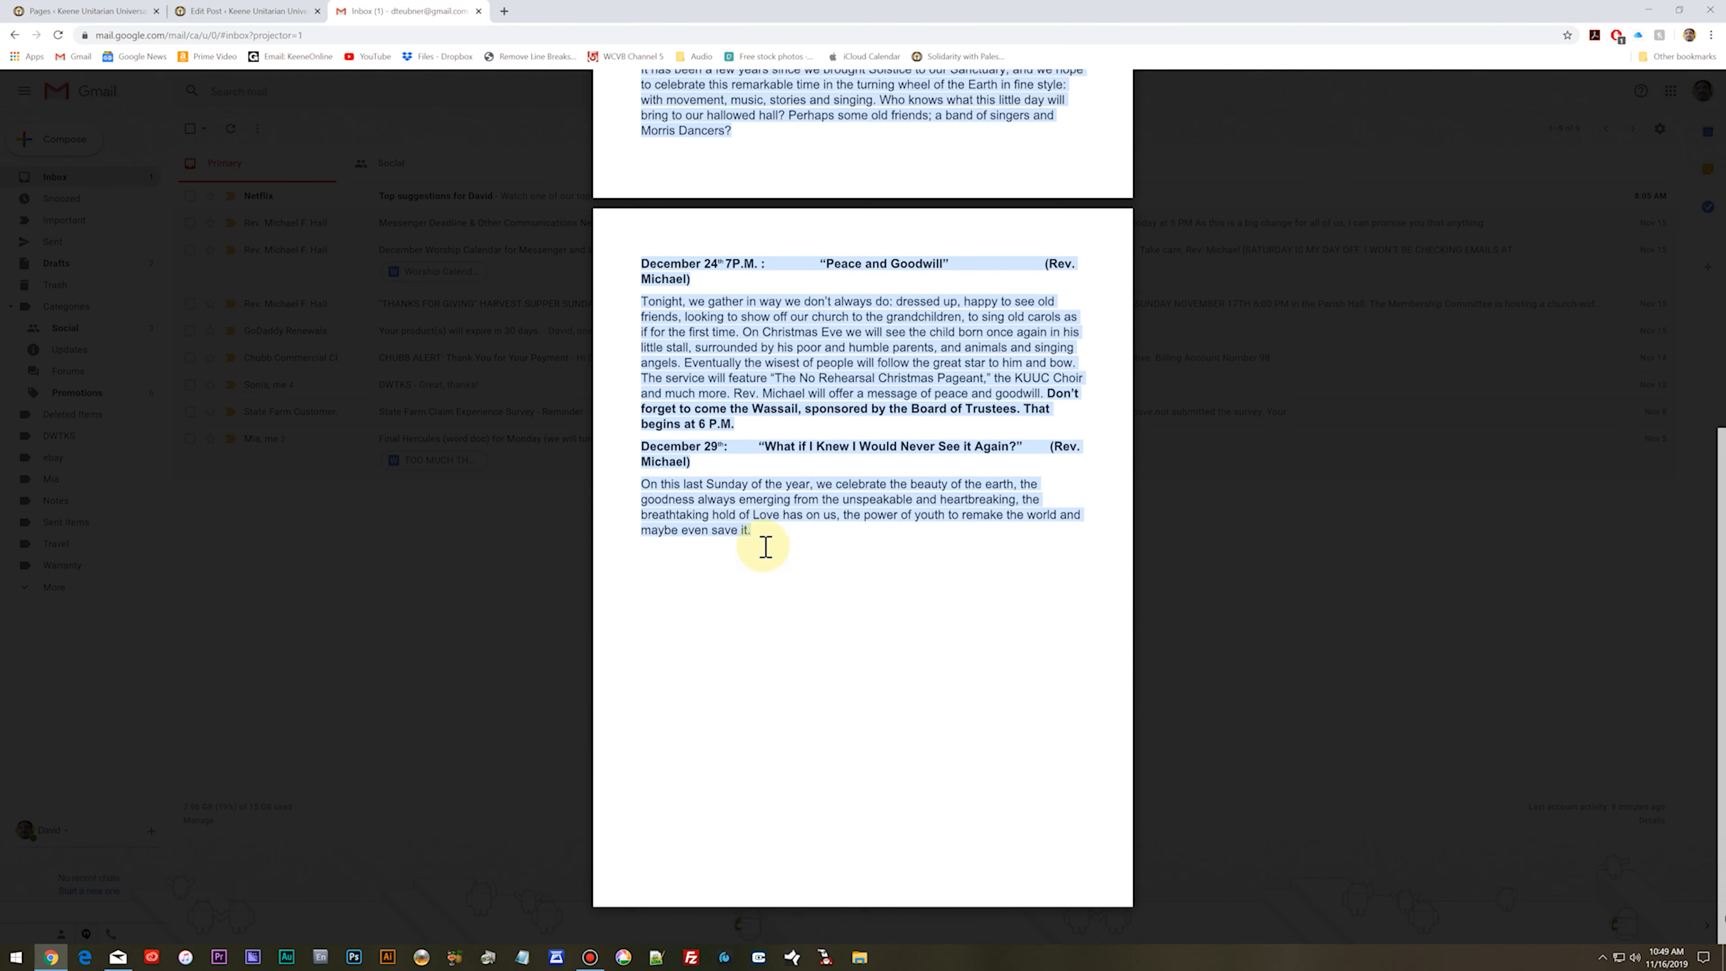
{"action": "scroll", "coordinate": [925, 656], "scroll_direction": "up", "scroll_amount": 8}
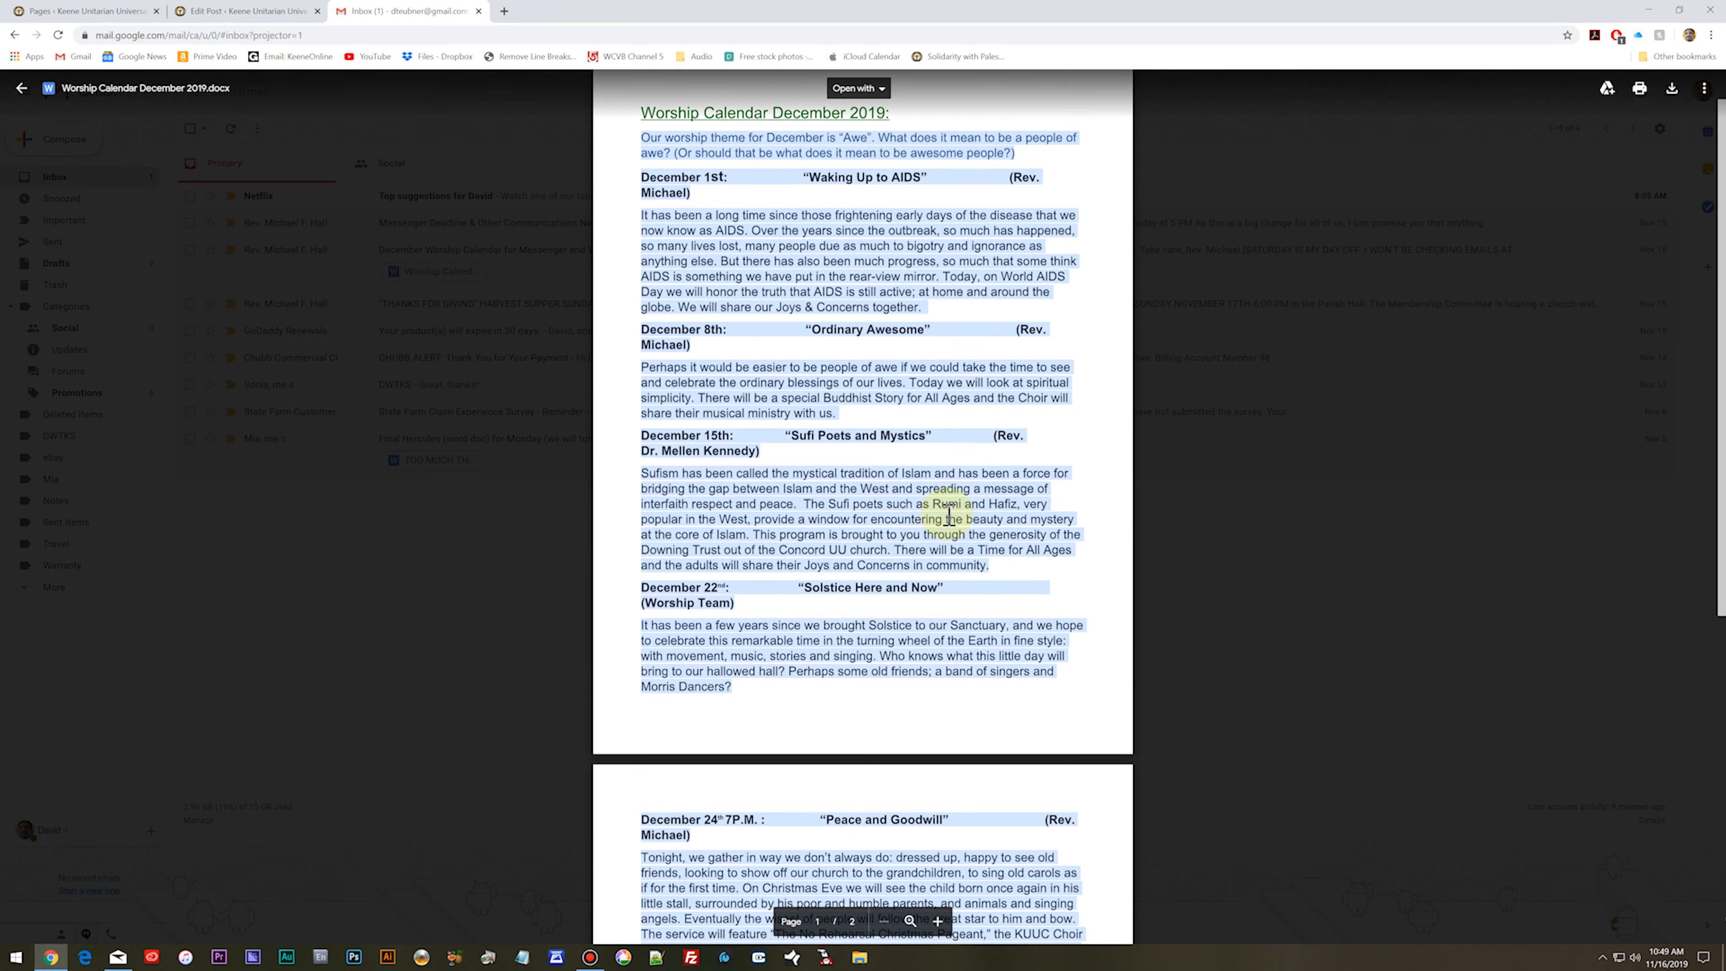
{"action": "scroll", "coordinate": [981, 622], "scroll_direction": "up", "scroll_amount": 1}
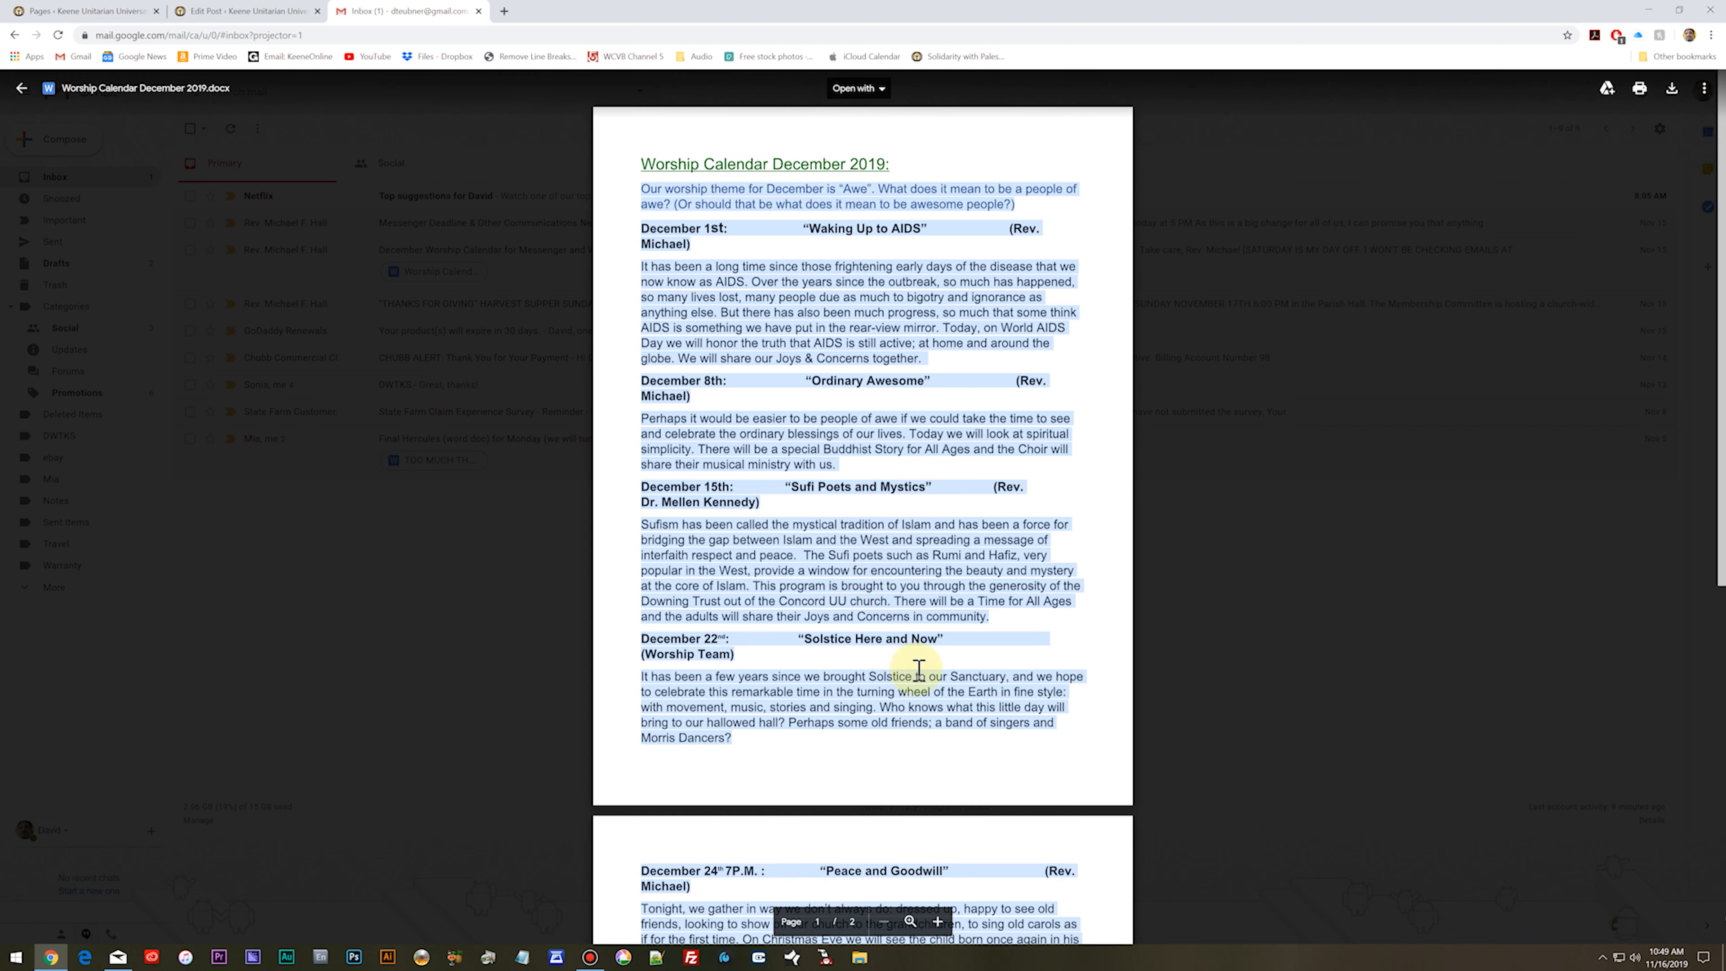
Step: Open the bookmarked TextFixer Remove Line Breaks tool in a new browser tab, paste the calendar text and remove its line breaks
{"action": "left_click", "coordinate": [502, 10]}
{"action": "left_click", "coordinate": [525, 57]}
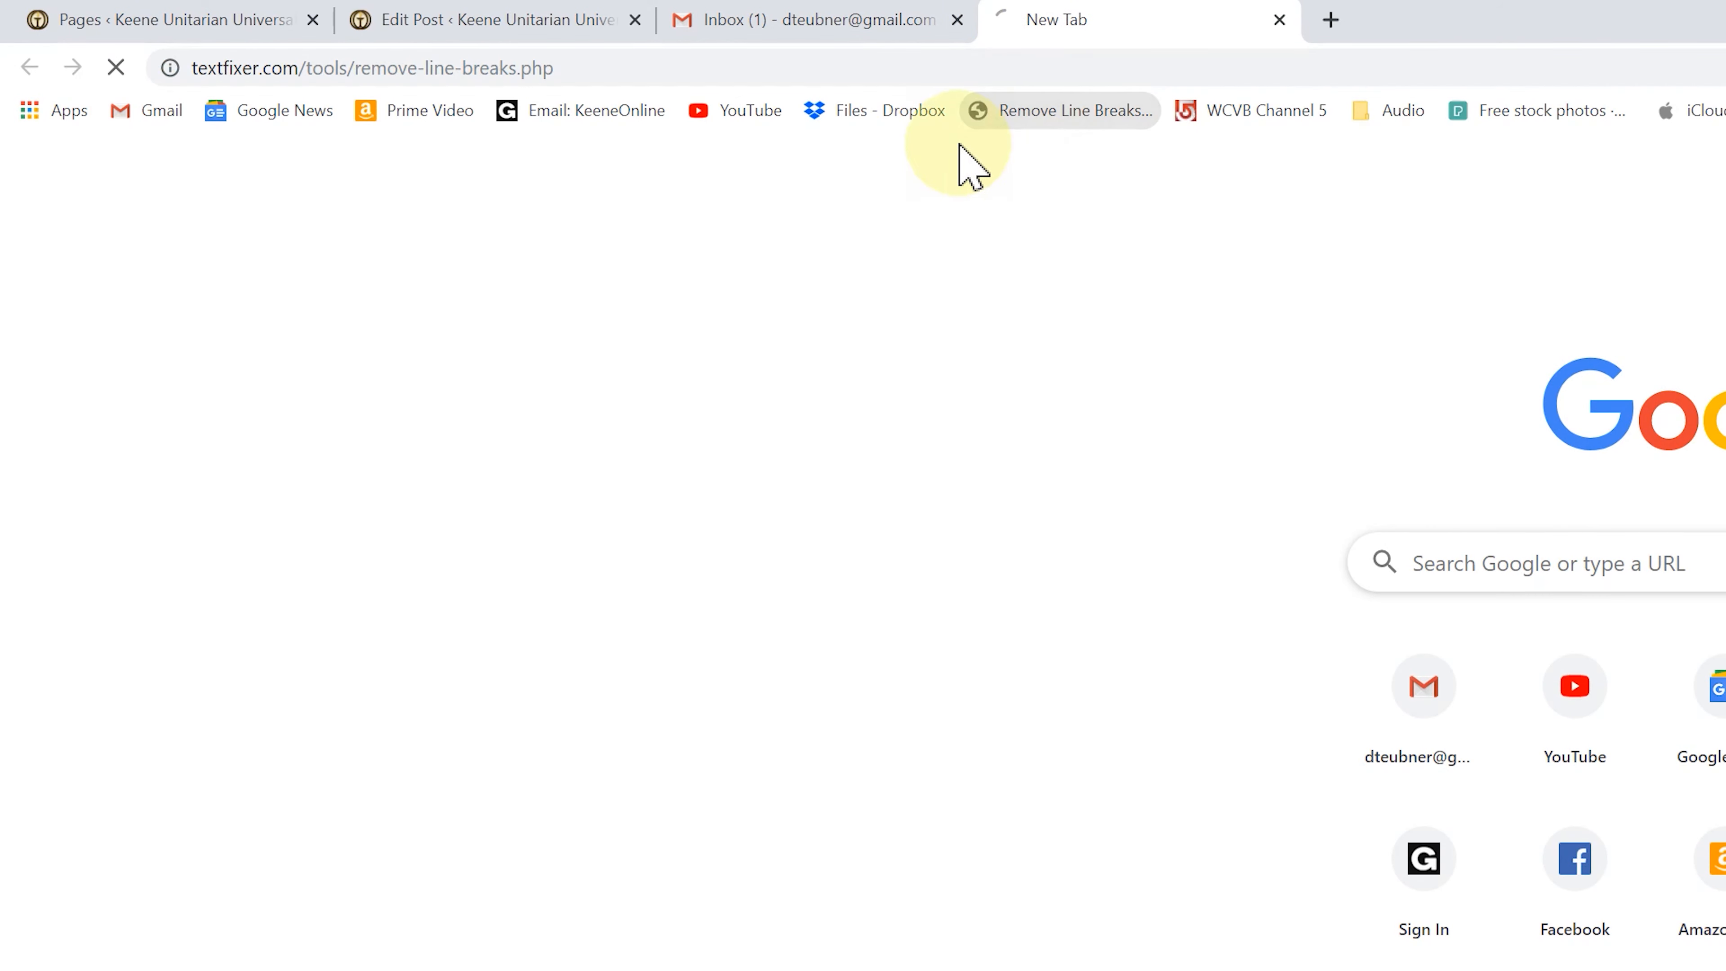
{"action": "scroll", "coordinate": [1046, 463], "scroll_direction": "down", "scroll_amount": 5}
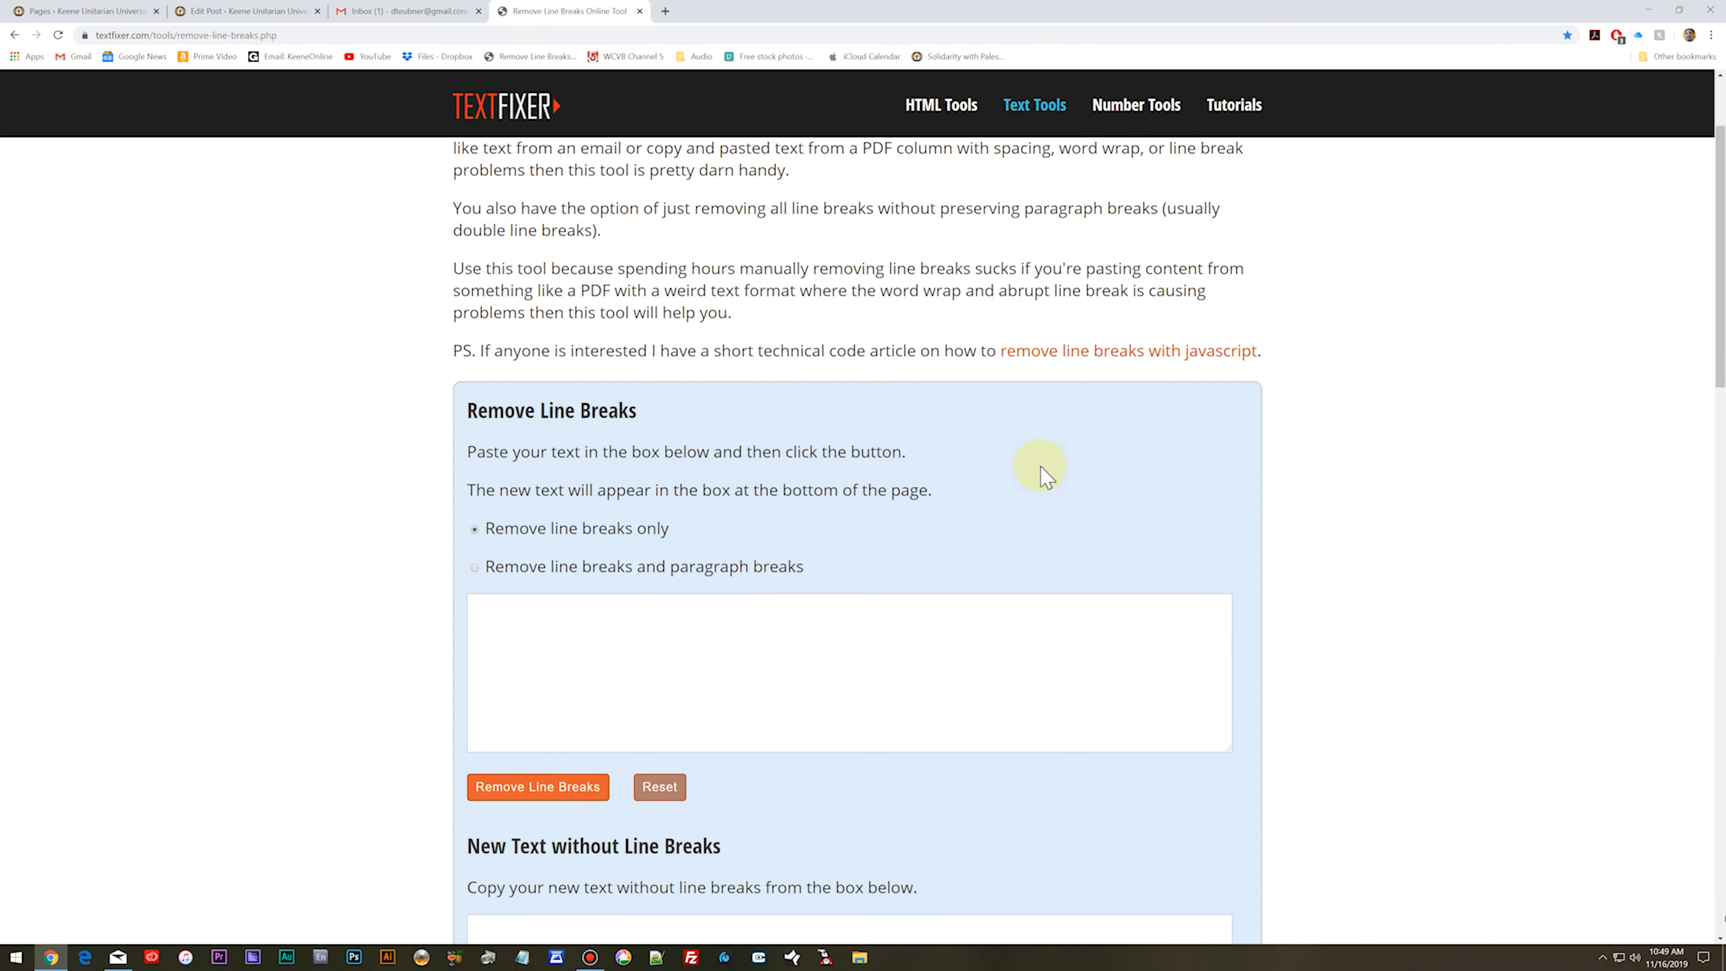
{"action": "left_click", "coordinate": [706, 467]}
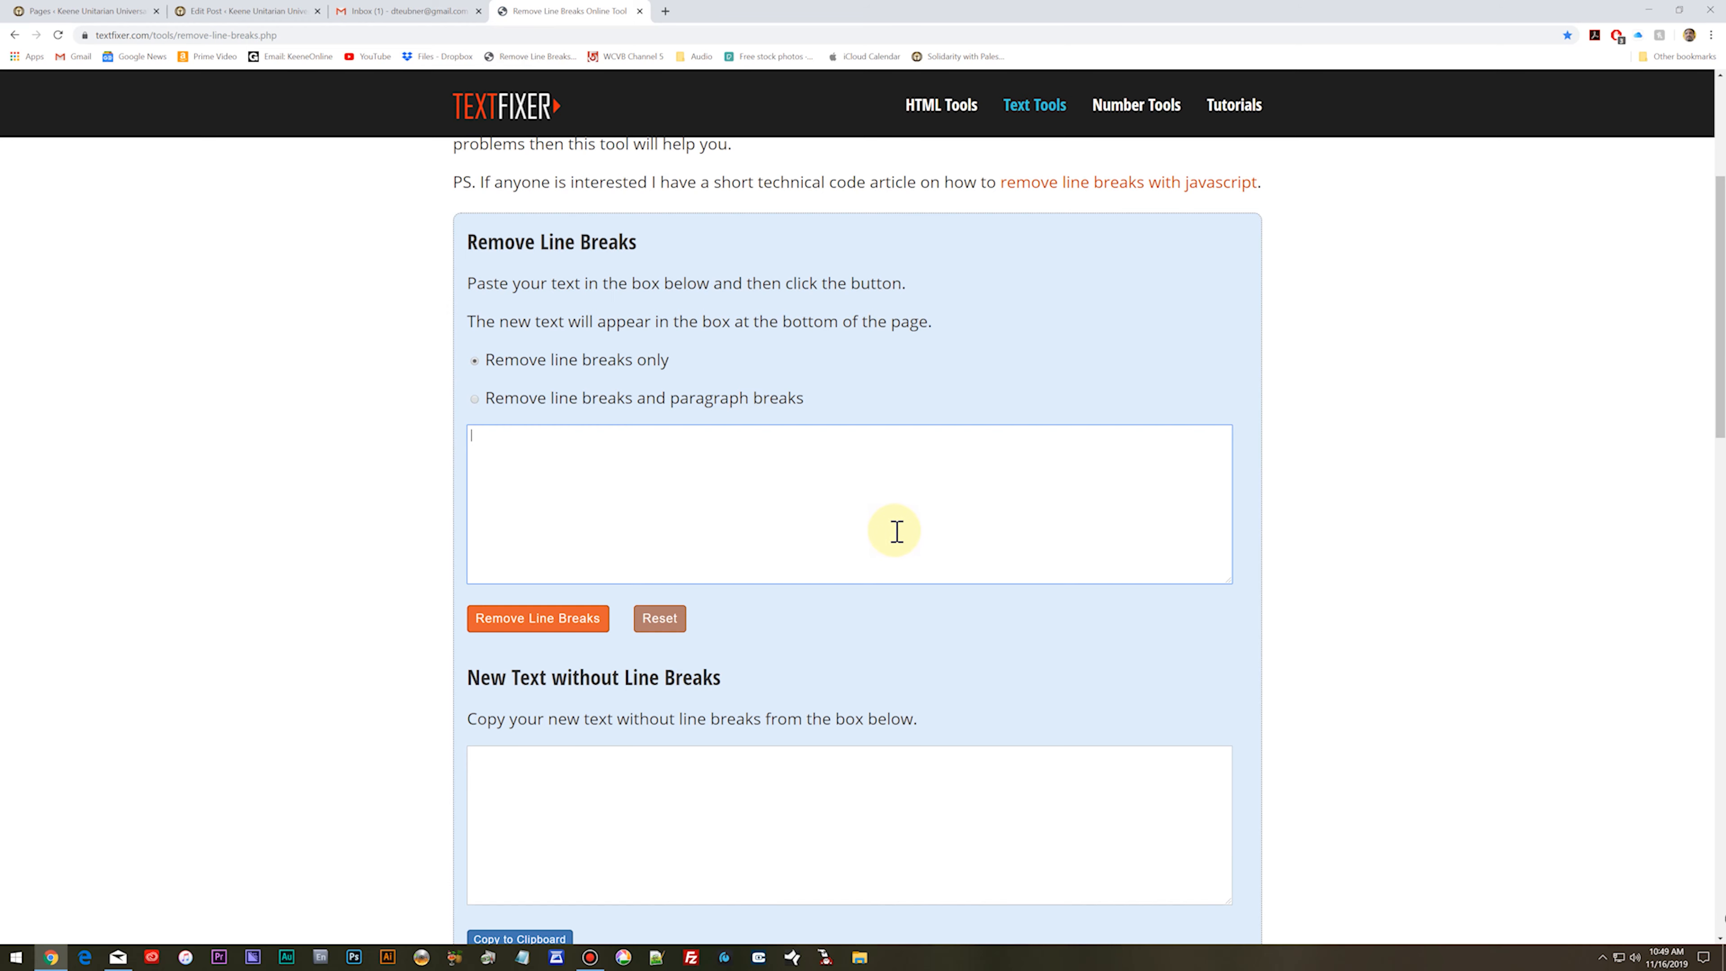
{"action": "key", "text": "ctrl+v"}
{"action": "left_click", "coordinate": [543, 623]}
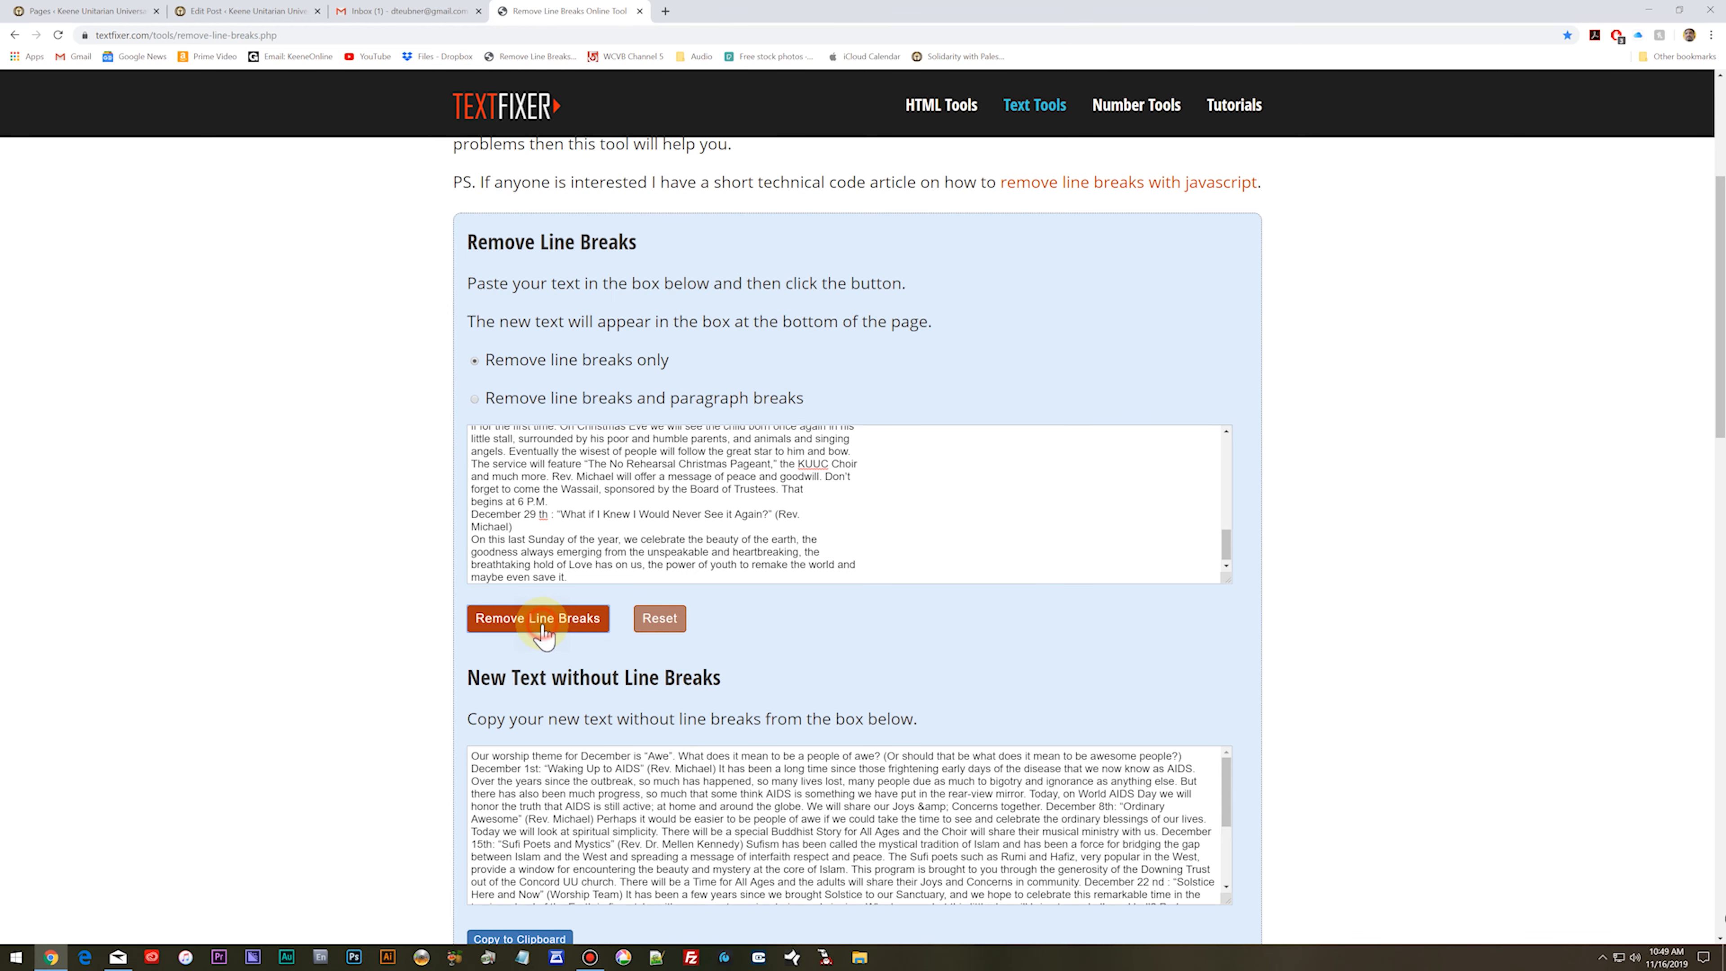
Step: Copy the new text without line breaks to the clipboard and paste it into the empty body of the WordPress post
{"action": "scroll", "coordinate": [734, 782], "scroll_direction": "down", "scroll_amount": 6}
{"action": "scroll", "coordinate": [770, 551], "scroll_direction": "up", "scroll_amount": 8}
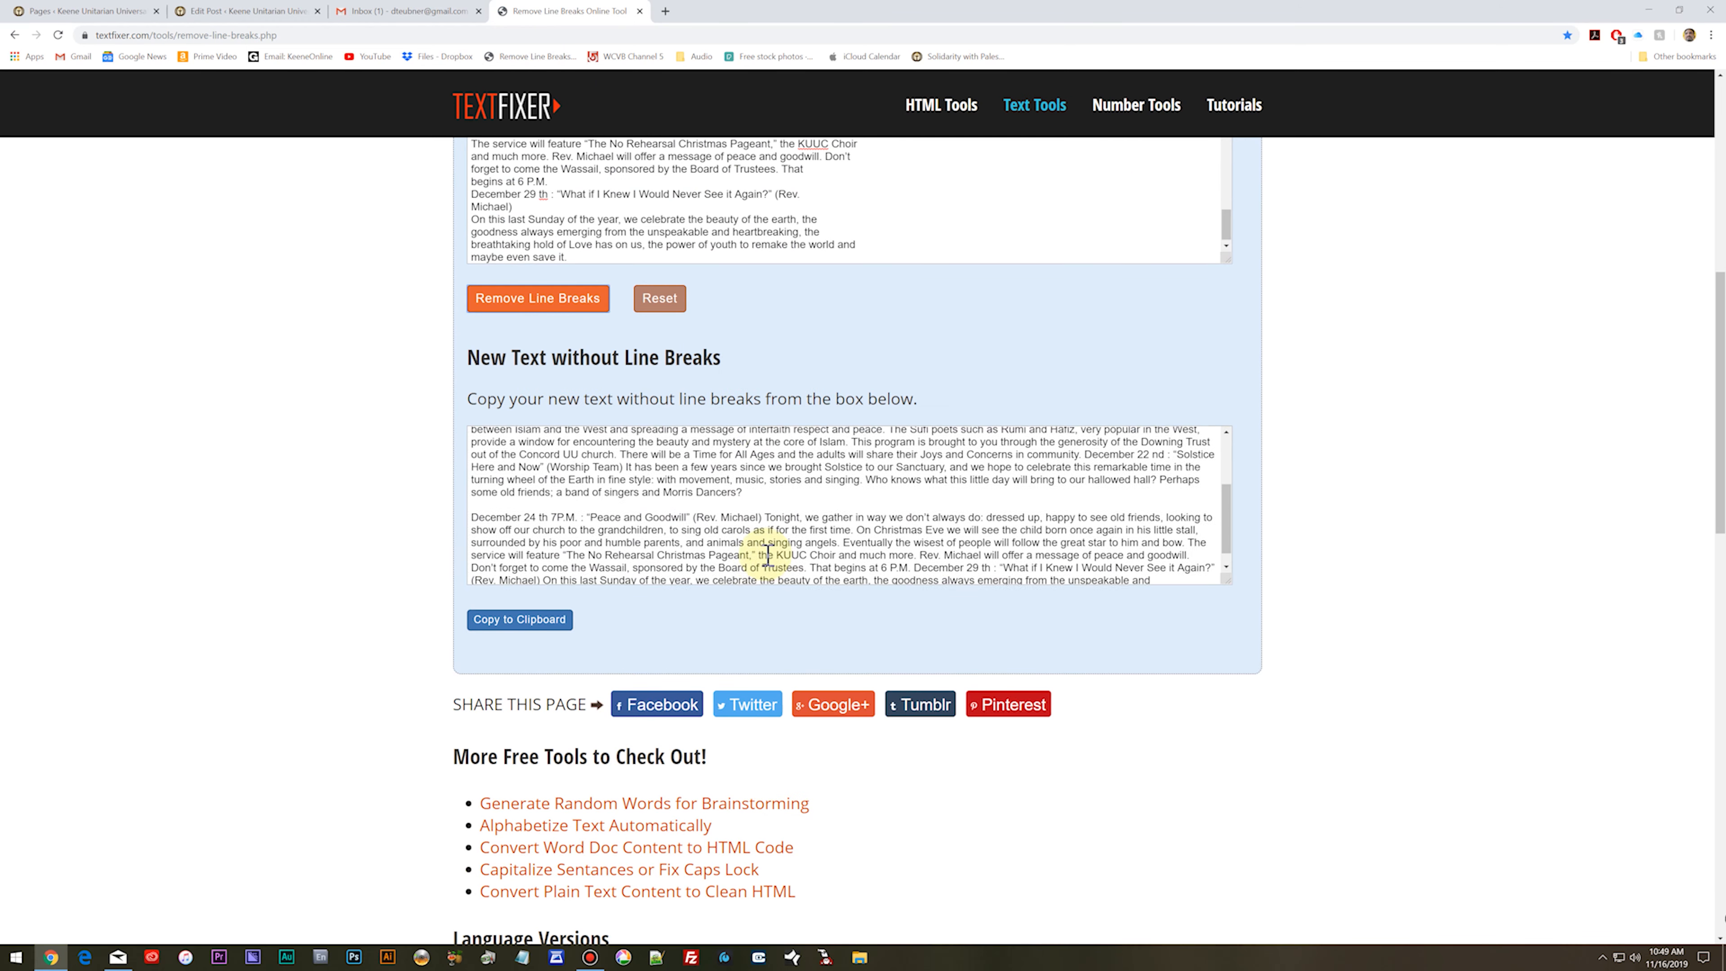
{"action": "scroll", "coordinate": [782, 616], "scroll_direction": "down", "scroll_amount": 5}
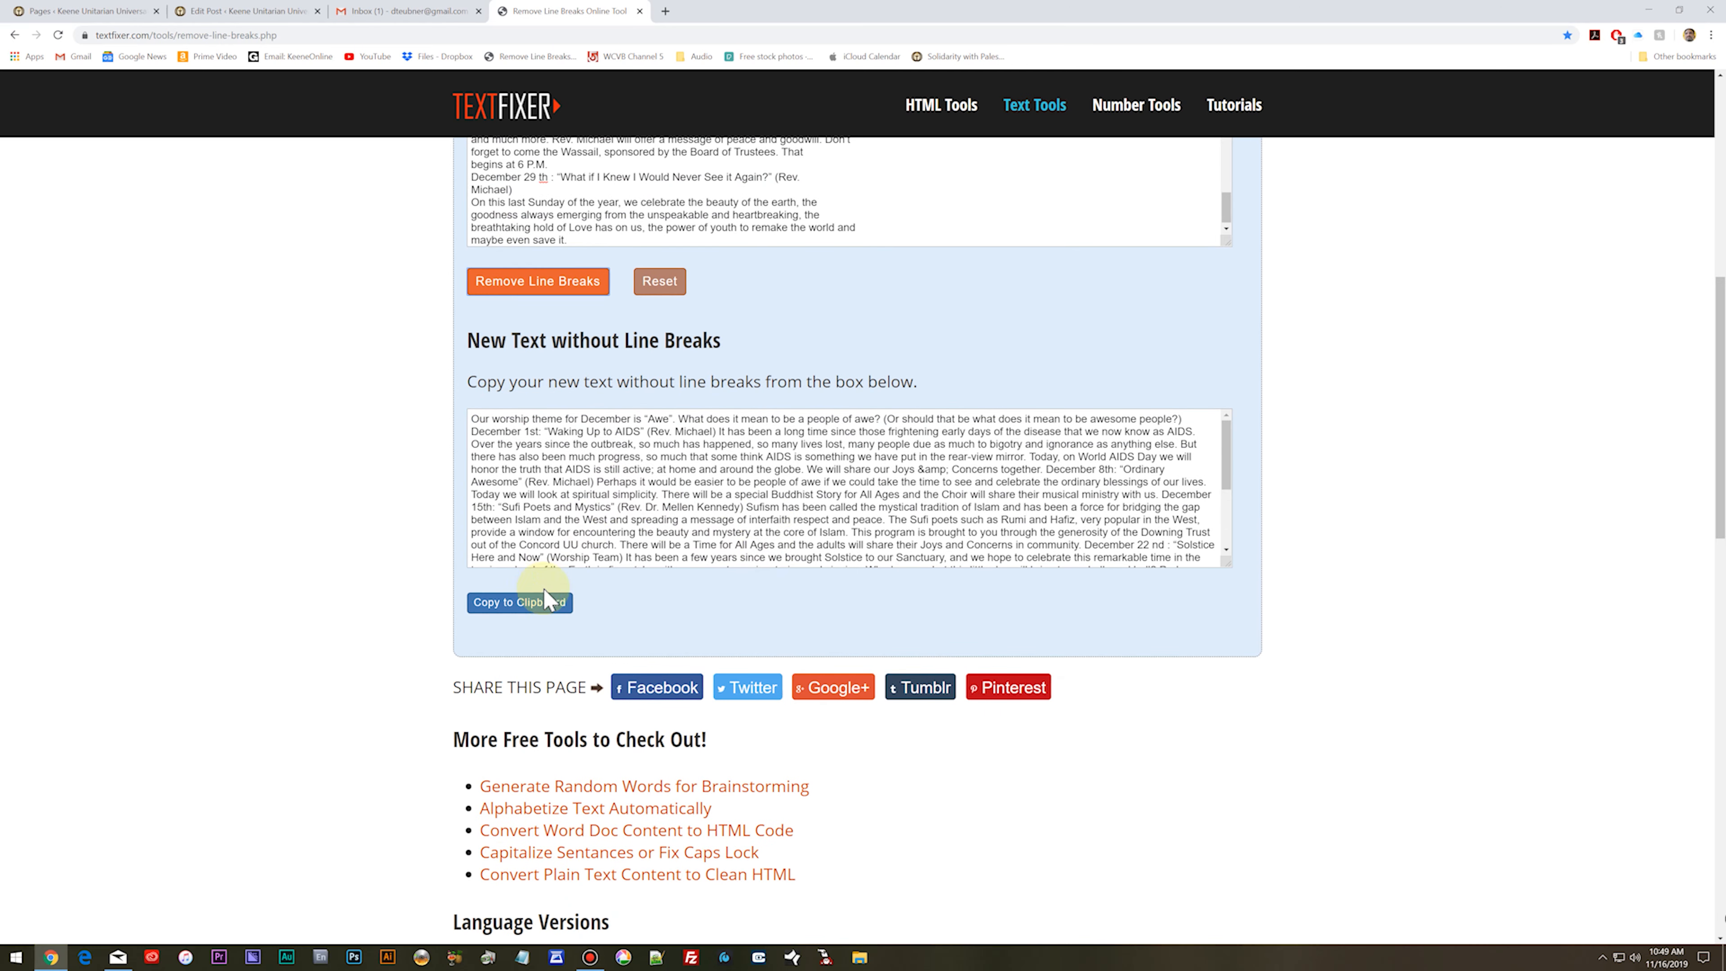
{"action": "left_click", "coordinate": [520, 601]}
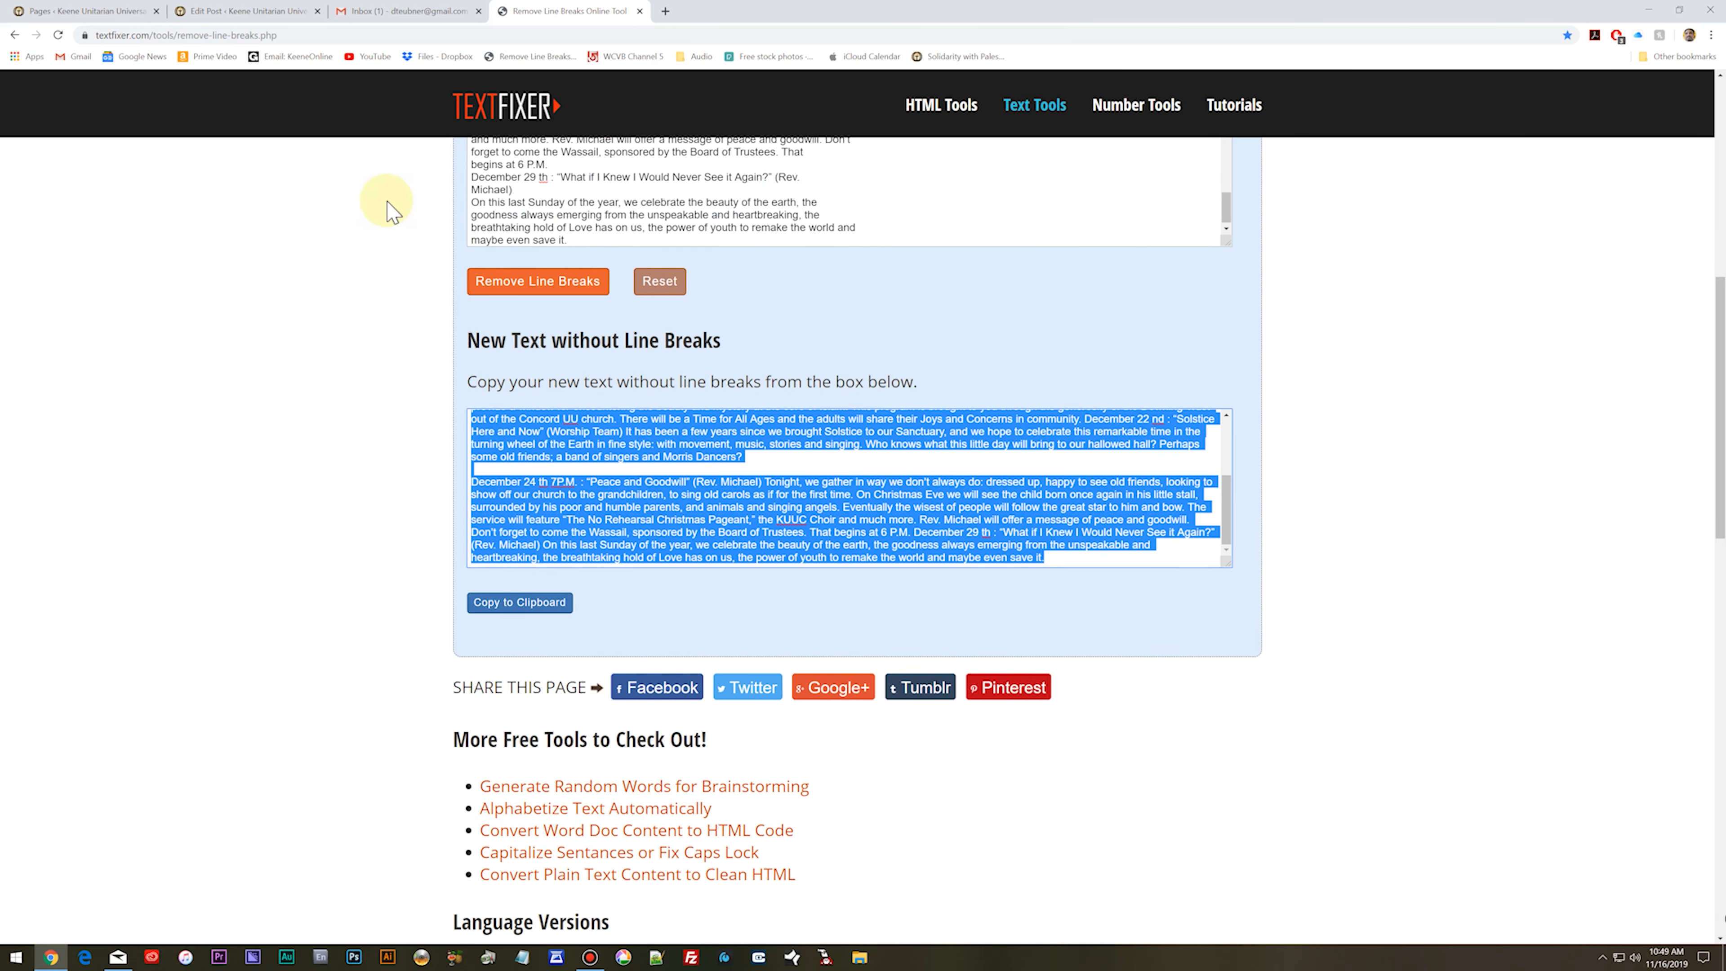
{"action": "left_click", "coordinate": [241, 11]}
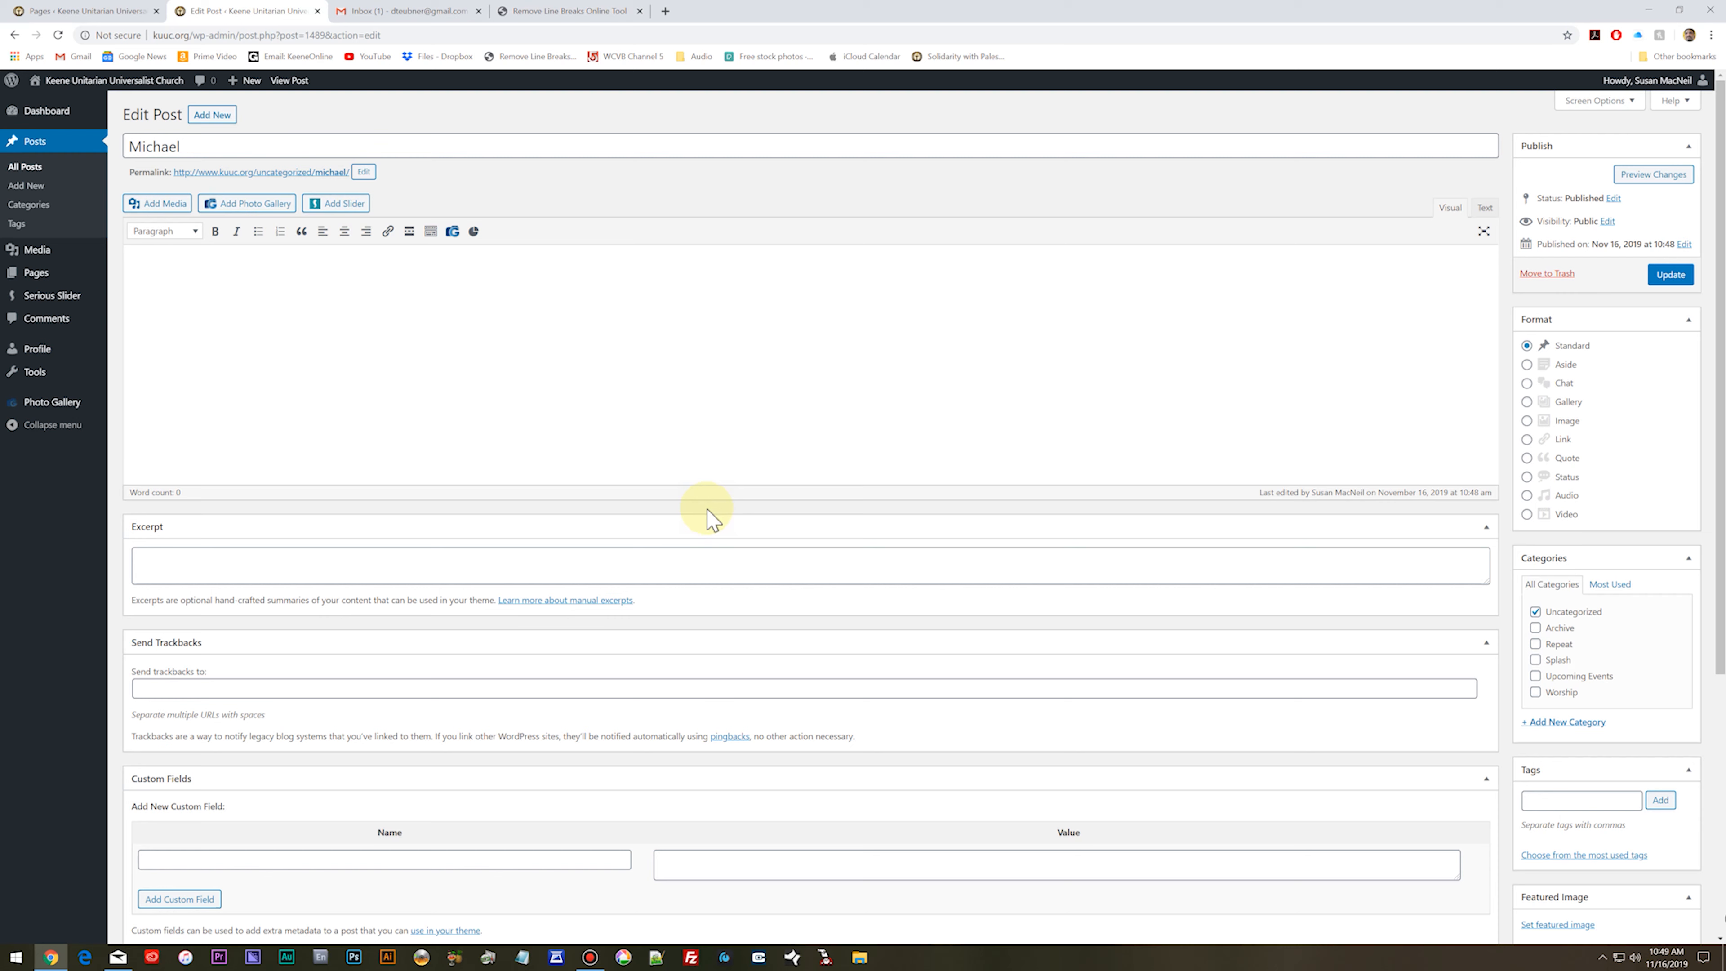
{"action": "key", "text": "ctrl+v"}
{"action": "left_click", "coordinate": [850, 514]}
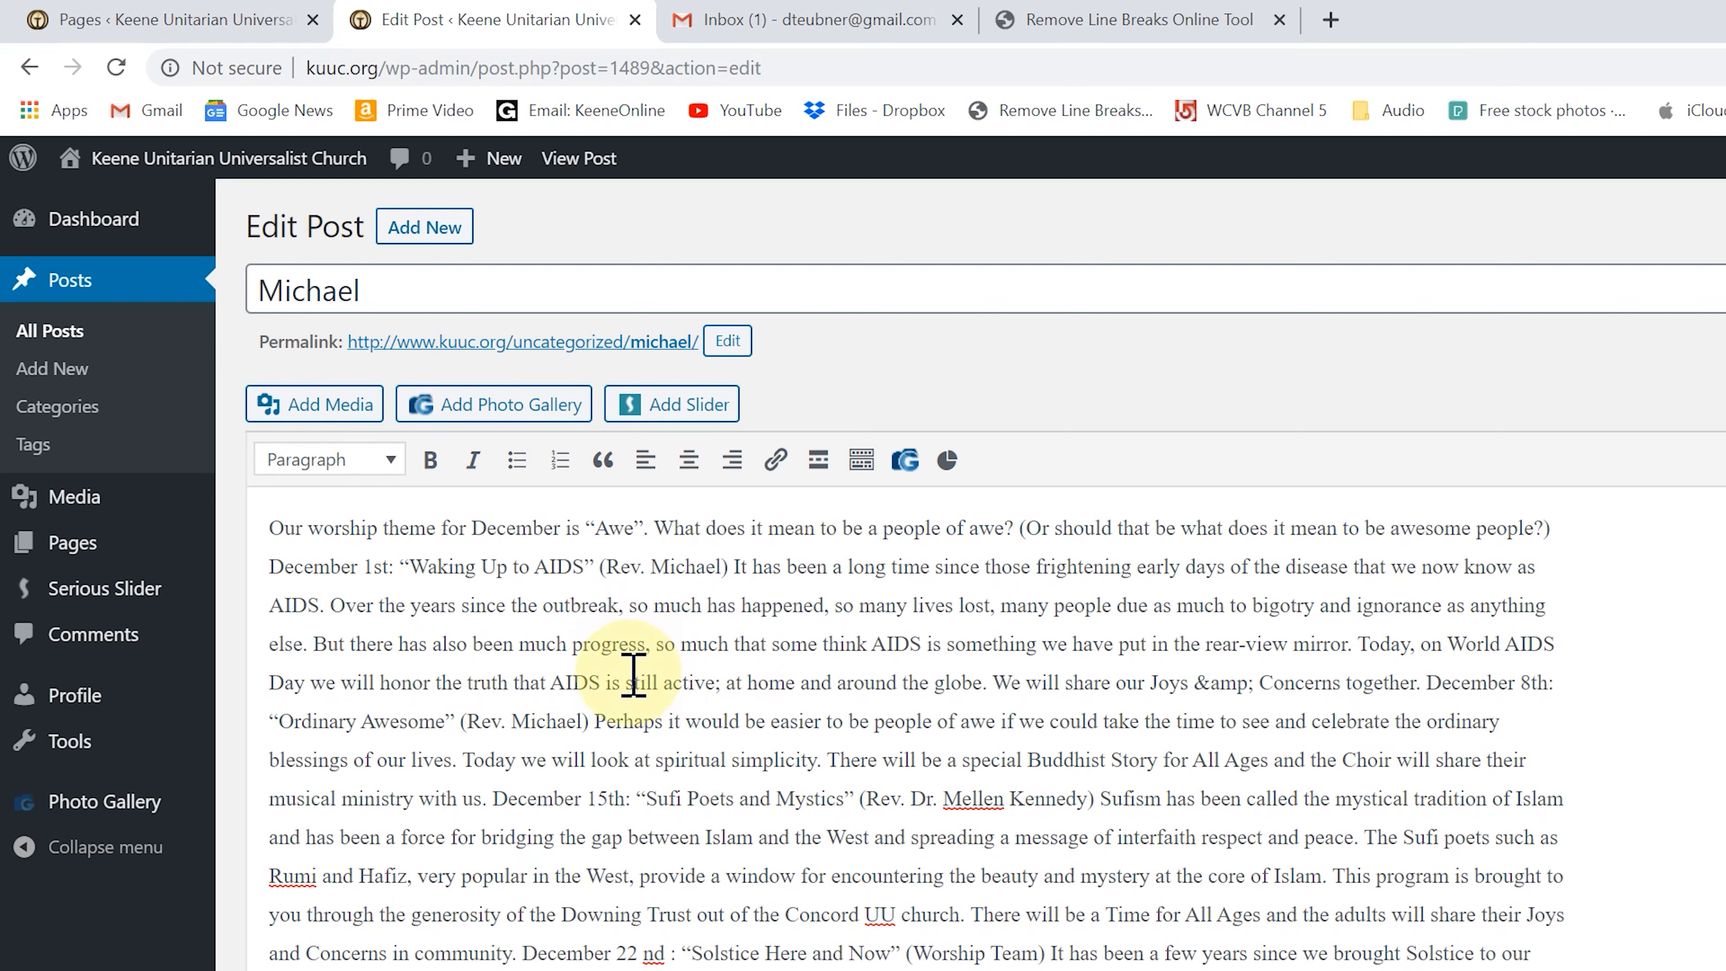
Step: Put the December 1st: “Waking Up to AIDS” heading in its own paragraph, with its description starting at the minister's name
{"action": "left_click", "coordinate": [272, 567]}
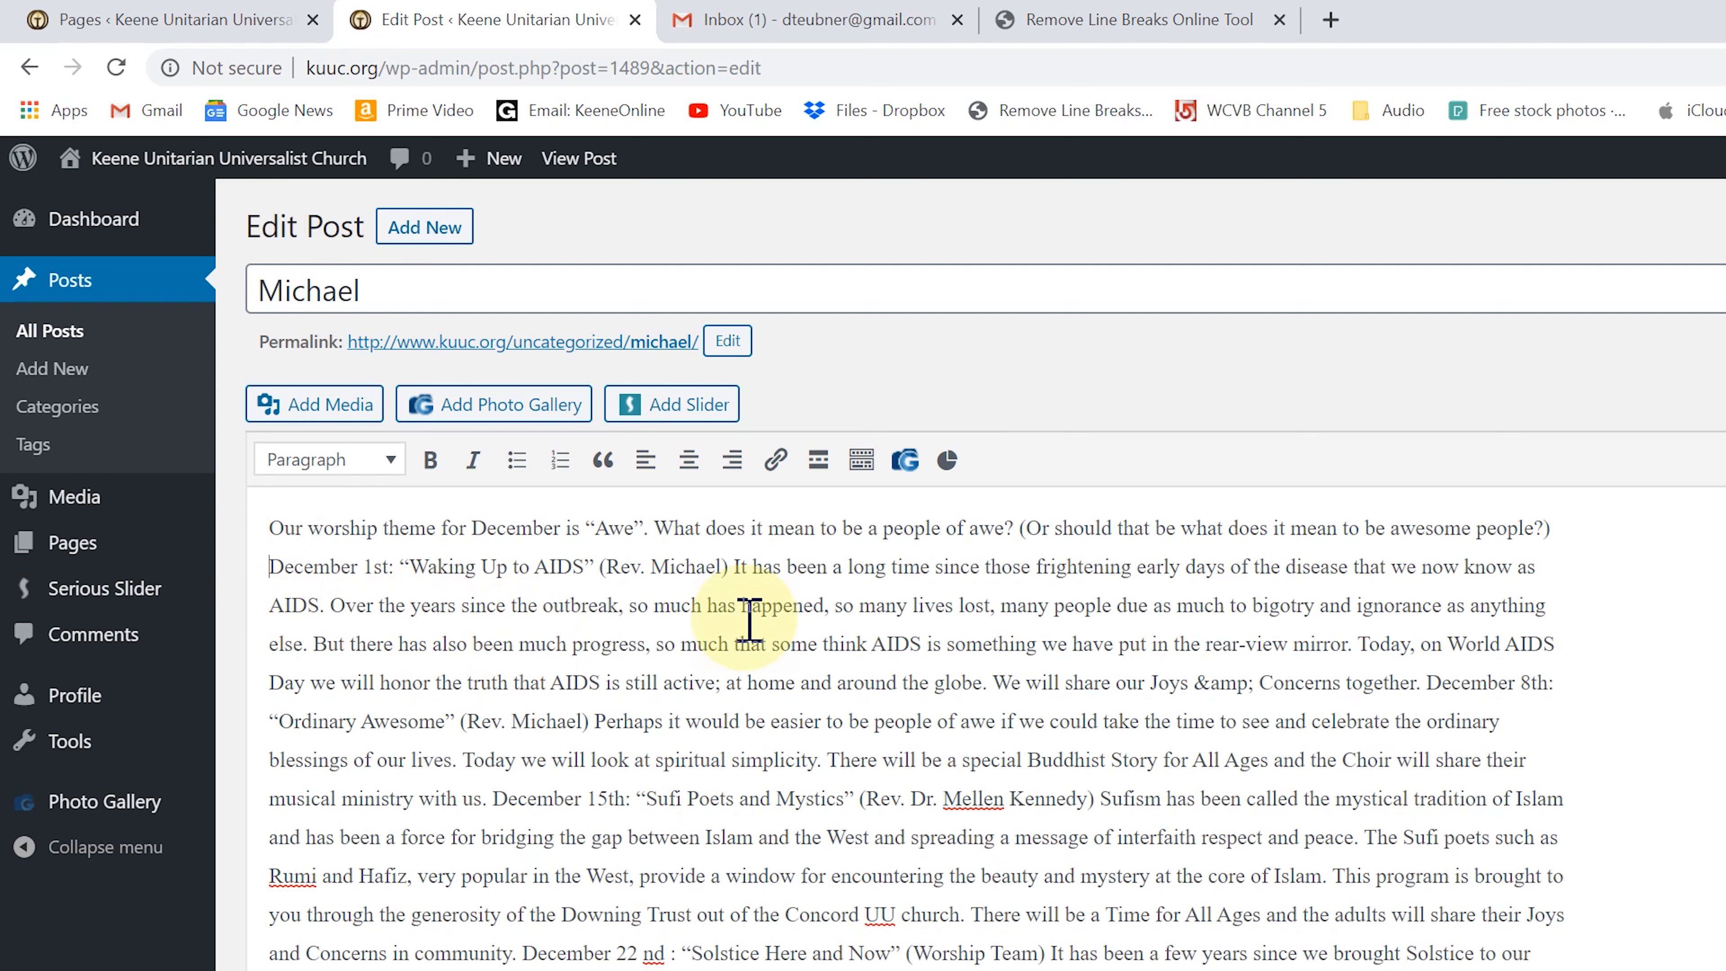
{"action": "key", "text": "BackSpace"}
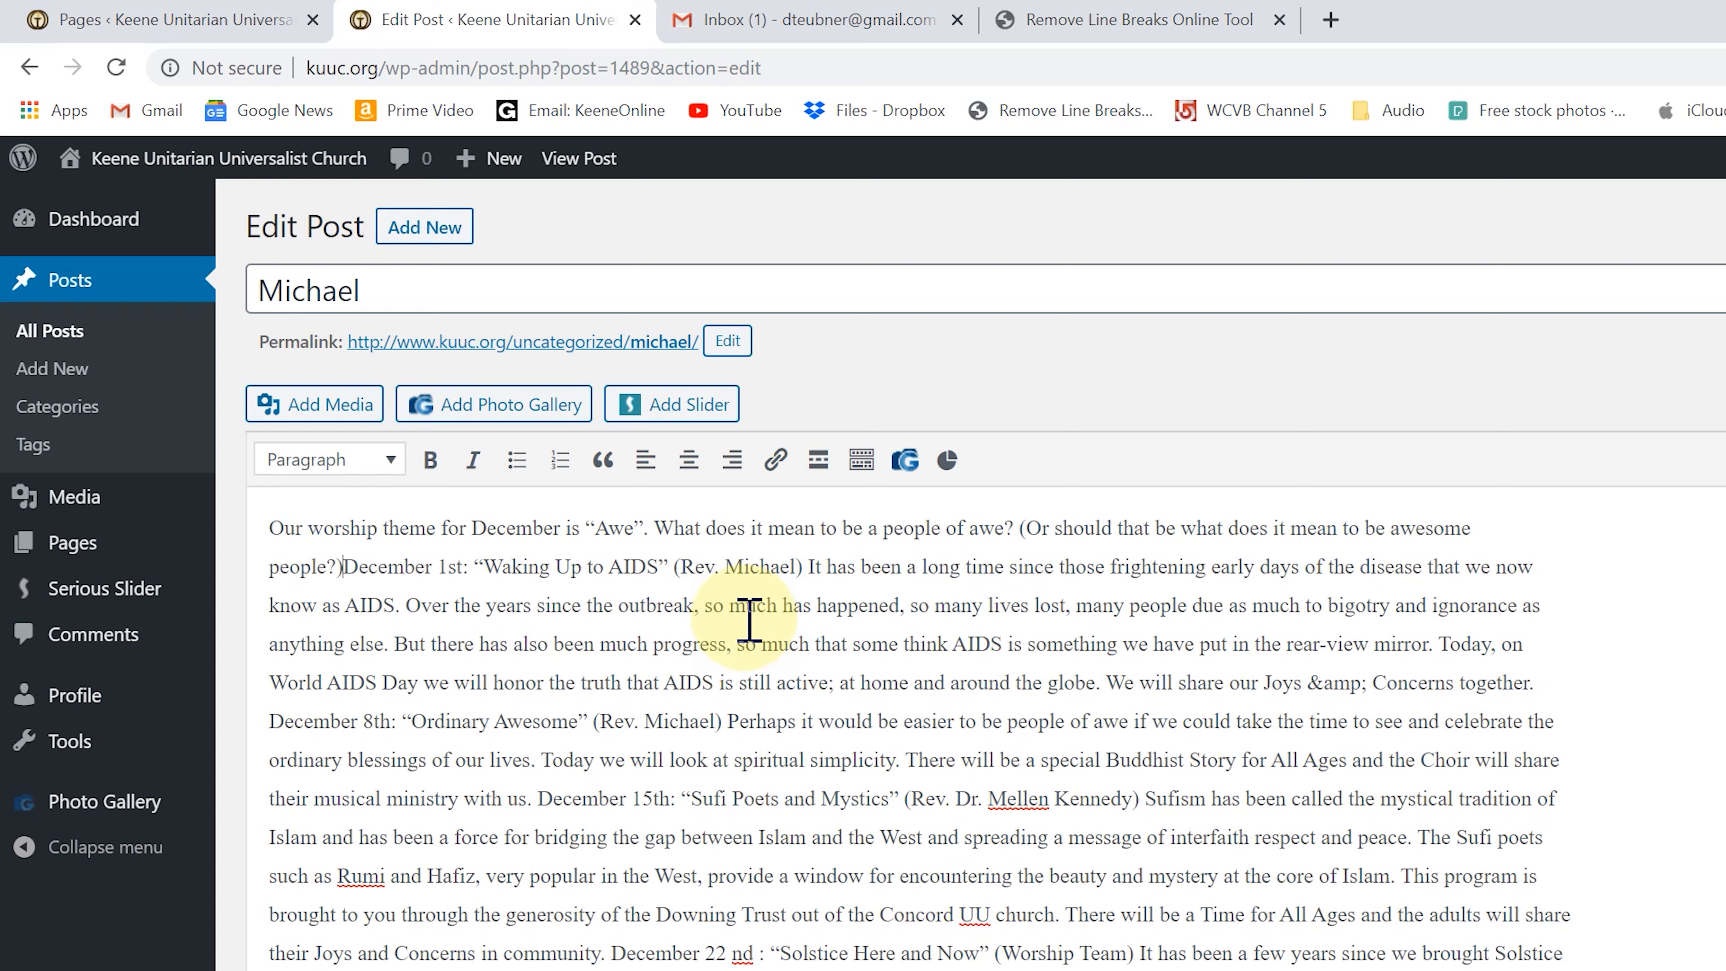
{"action": "key", "text": "Return"}
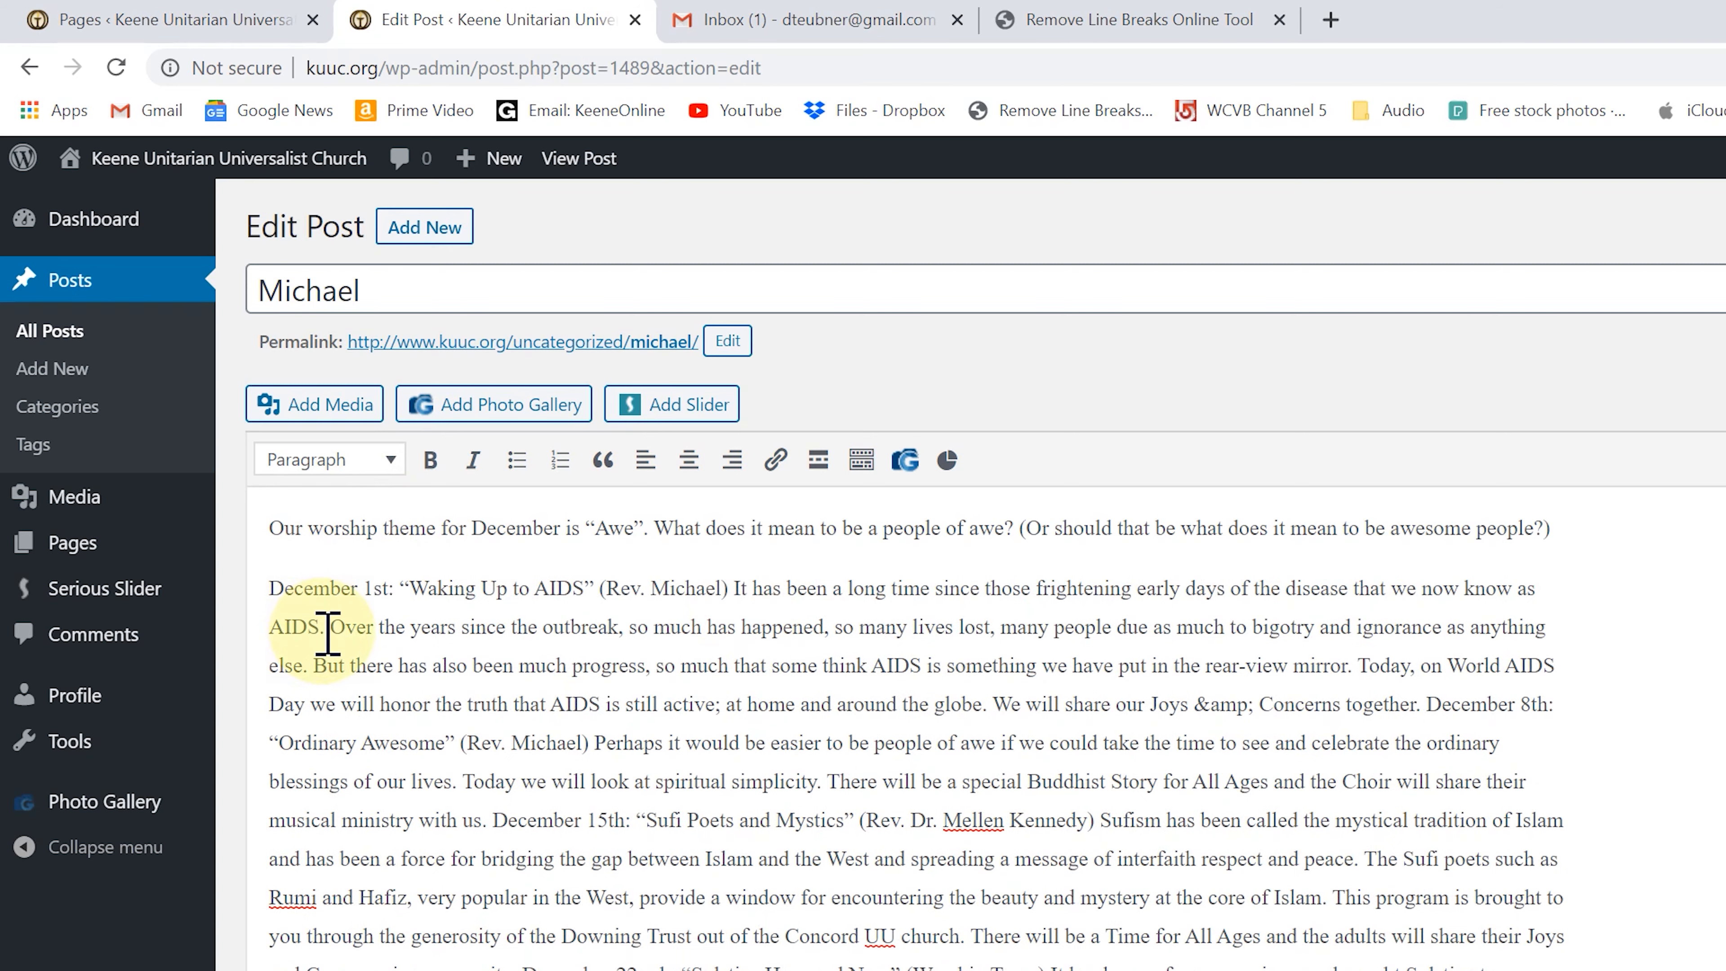
{"action": "left_click", "coordinate": [601, 586]}
{"action": "key", "text": "Return"}
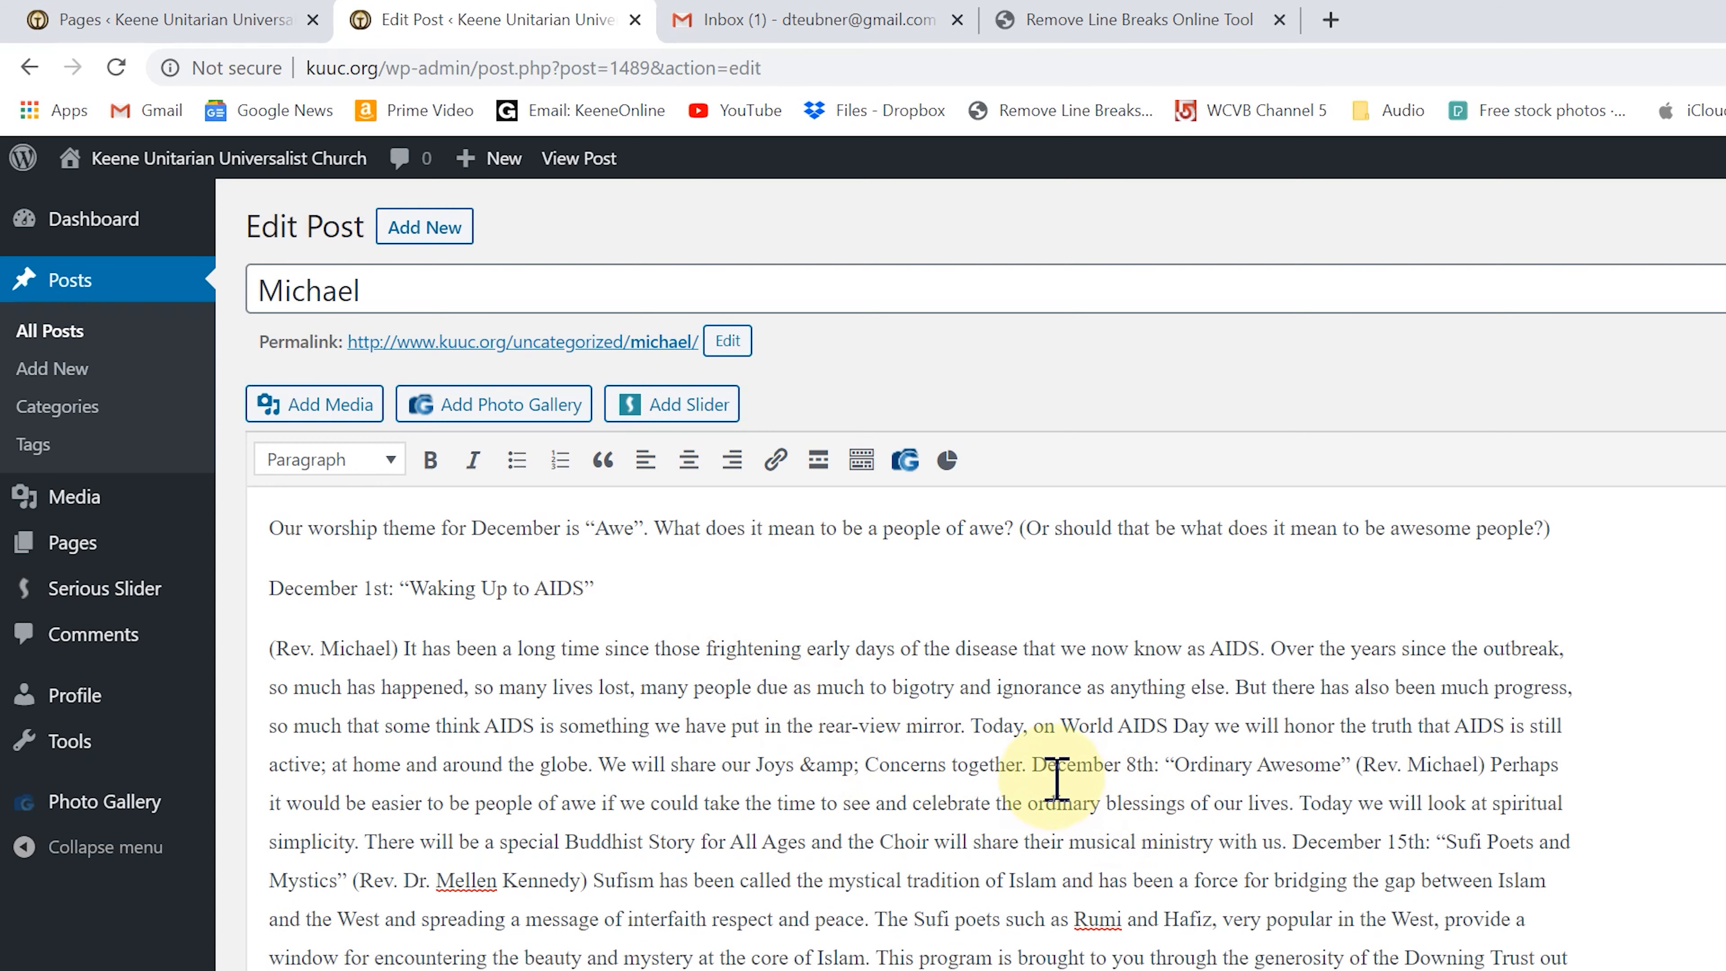
Step: Put the December 8th: “Ordinary Awesome” heading and its speaker's name in their own paragraph, separate from the surrounding descriptions
{"action": "left_click", "coordinate": [1035, 767]}
{"action": "key", "text": "Return"}
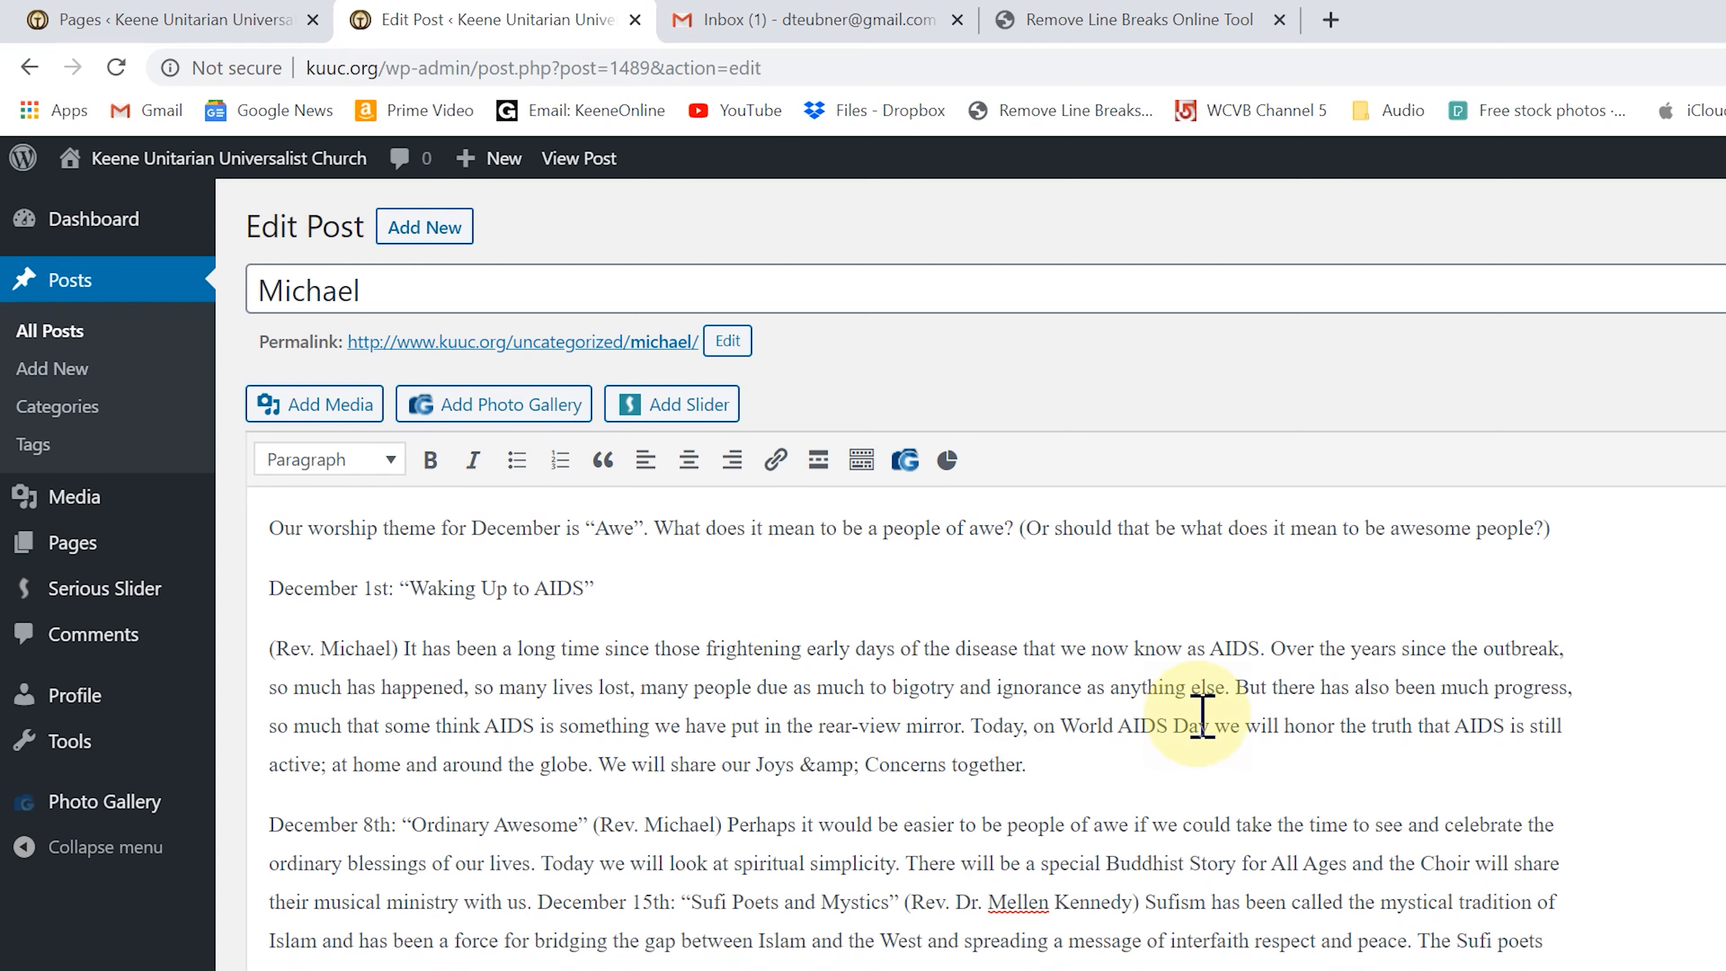
{"action": "left_click", "coordinate": [728, 825]}
{"action": "key", "text": "Return"}
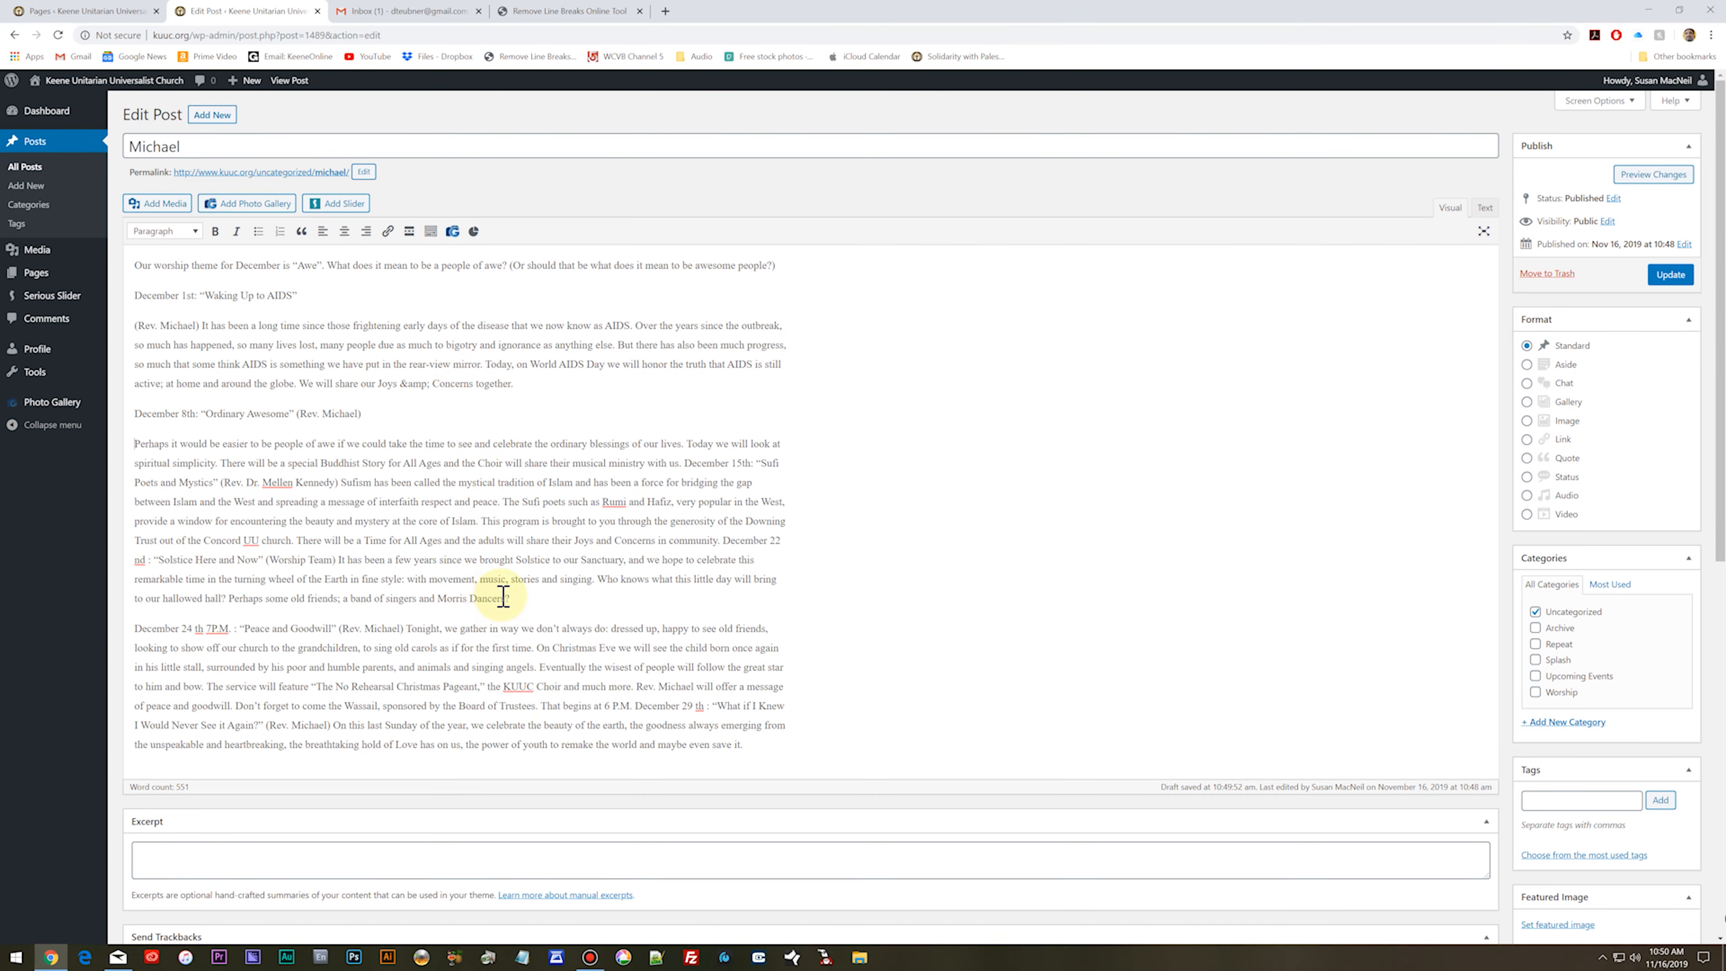
Step: Put the December 15th: “Sufi Poets and Mystics” heading in its own paragraph, with its description starting at the speaker's name
{"action": "left_click", "coordinate": [685, 463]}
{"action": "key", "text": "Return"}
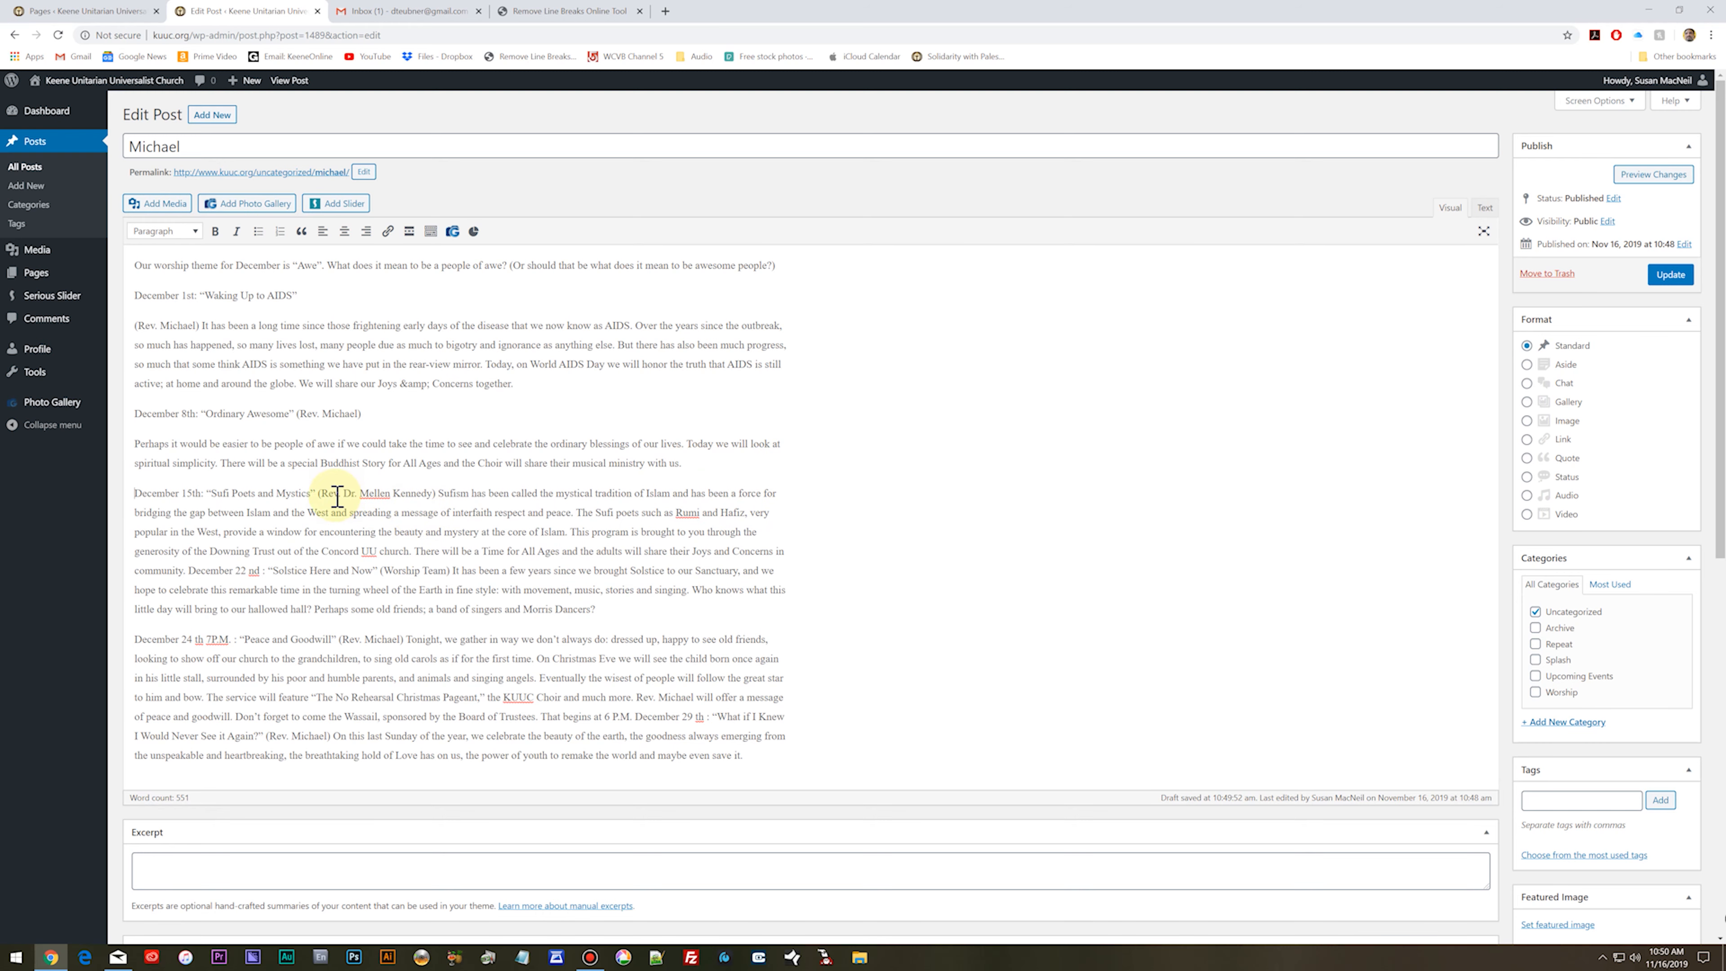
{"action": "left_click", "coordinate": [320, 495]}
{"action": "key", "text": "Return"}
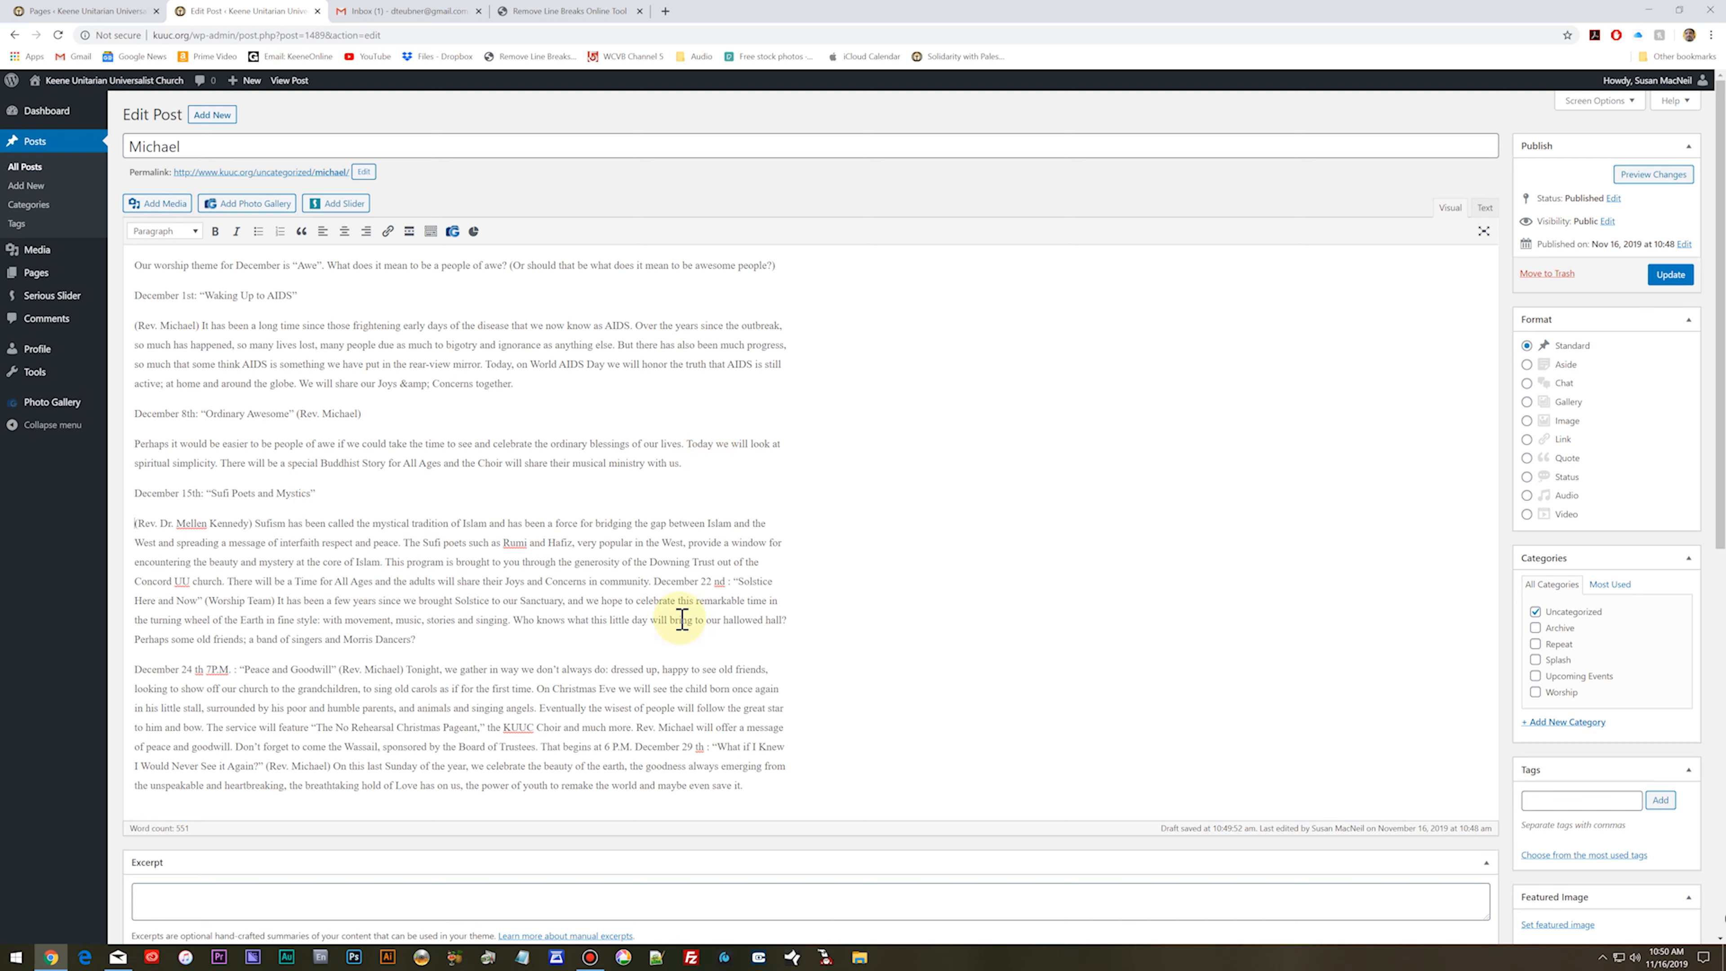
Step: Put the December 22 “Solstice Here and Now” heading in its own paragraph, with its description starting at (Worship Team)
{"action": "left_click", "coordinate": [657, 583]}
{"action": "key", "text": "Return"}
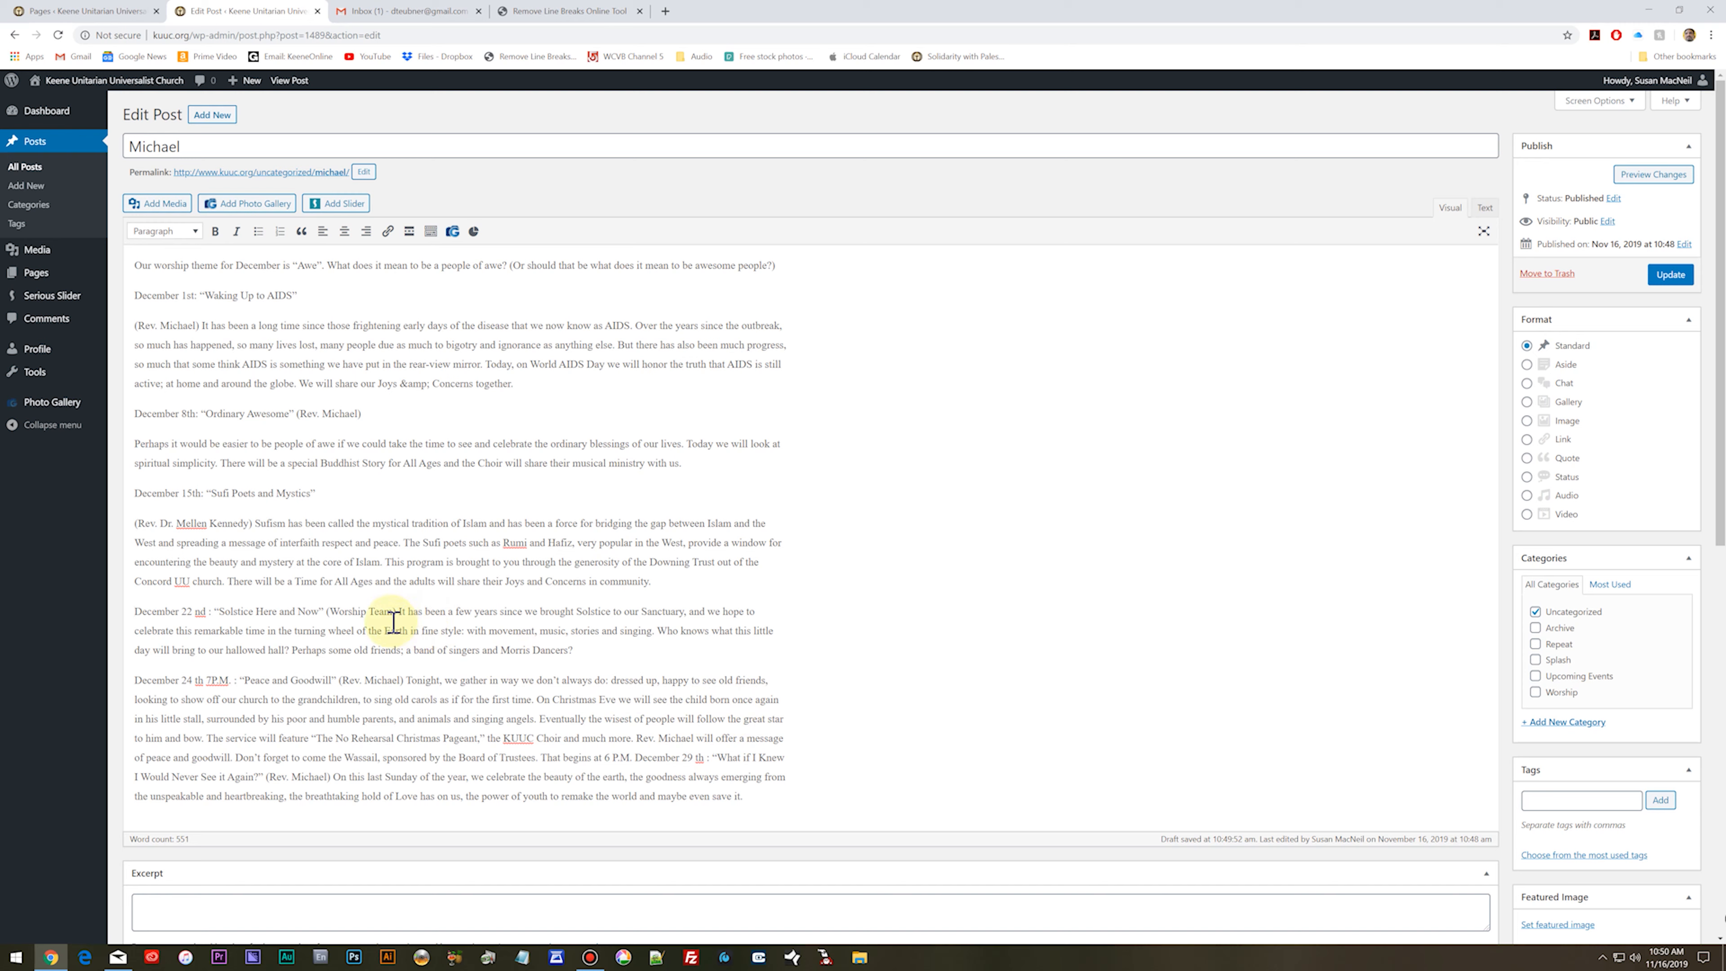
{"action": "left_click", "coordinate": [325, 611]}
{"action": "key", "text": "Return"}
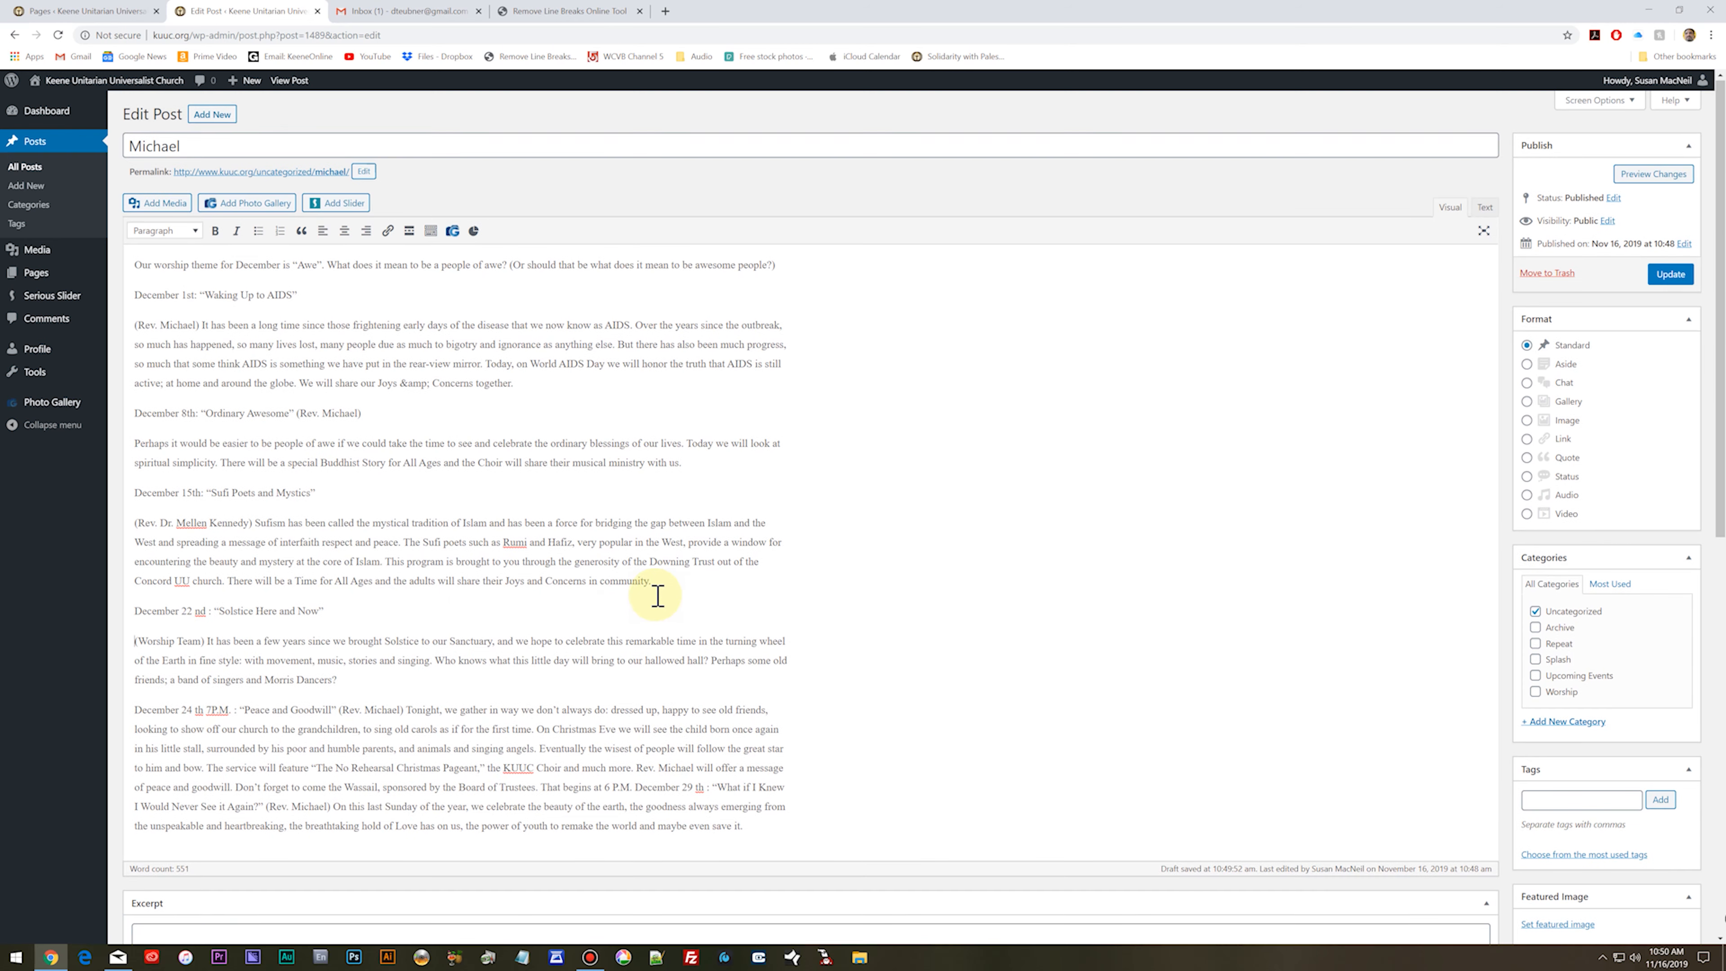
Step: Put the December 24 “Peace and Goodwill” and December 29 “What if I Knew I Would Never See it Again?” headings in their own paragraphs
{"action": "scroll", "coordinate": [658, 595], "scroll_direction": "down", "scroll_amount": 2}
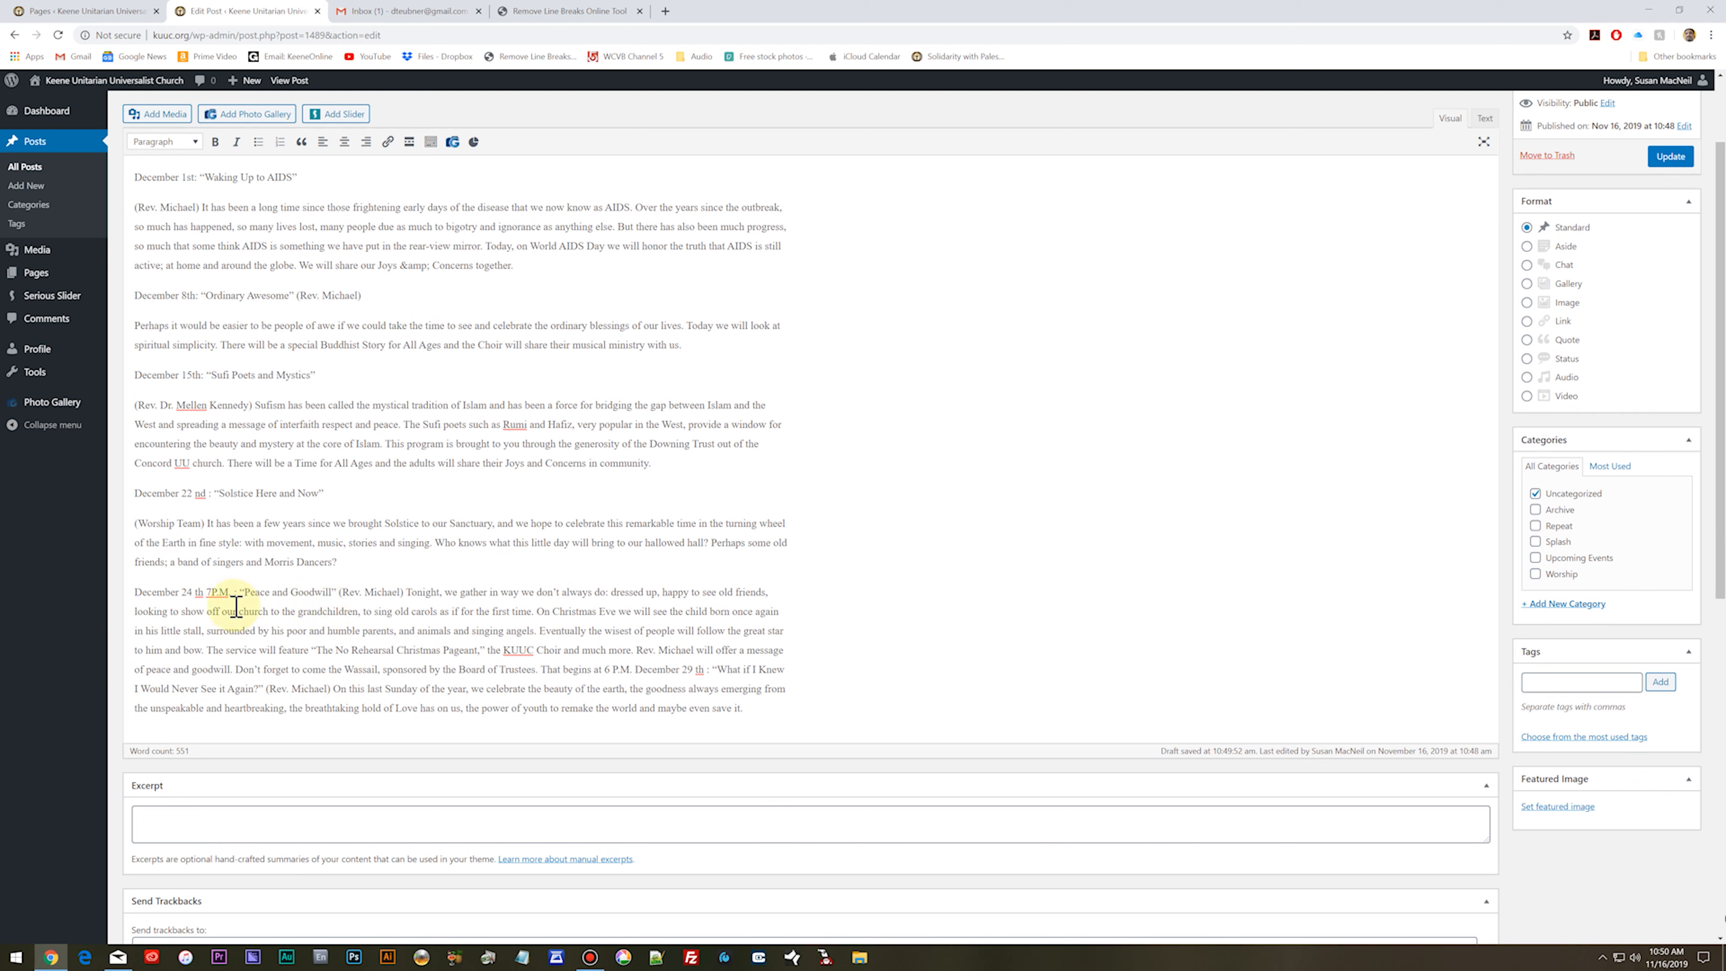
{"action": "left_click", "coordinate": [340, 592]}
{"action": "key", "text": "Return"}
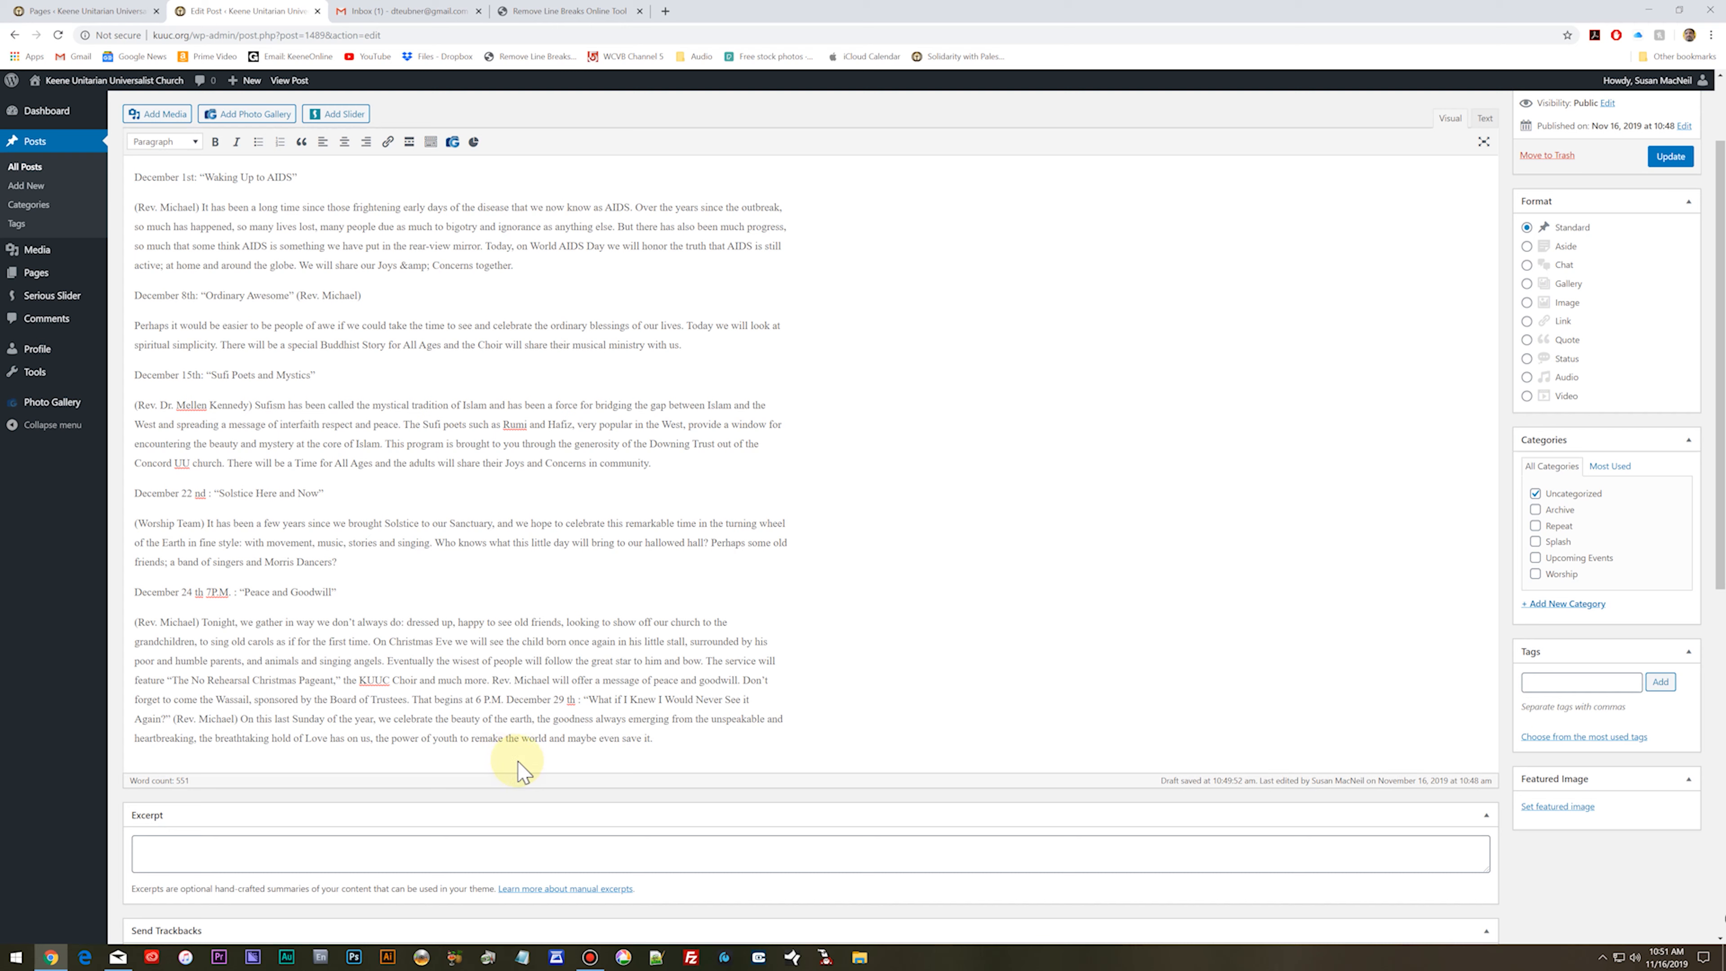
{"action": "left_click", "coordinate": [511, 700]}
{"action": "key", "text": "Return"}
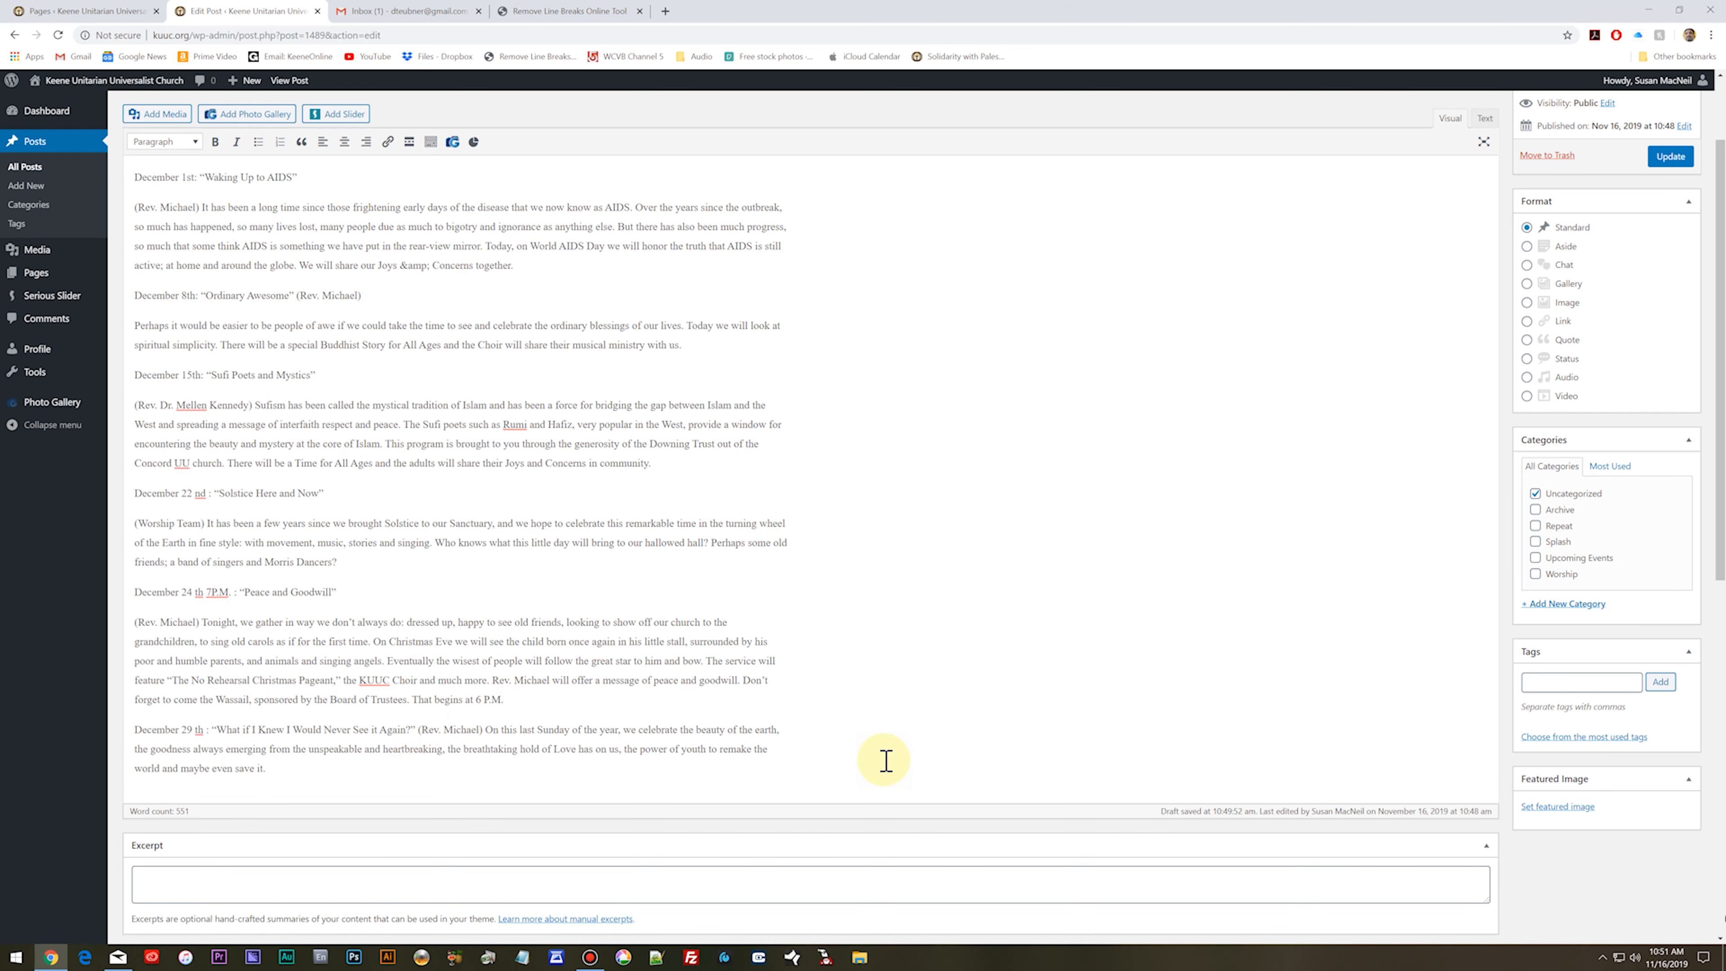
{"action": "key", "text": "Return"}
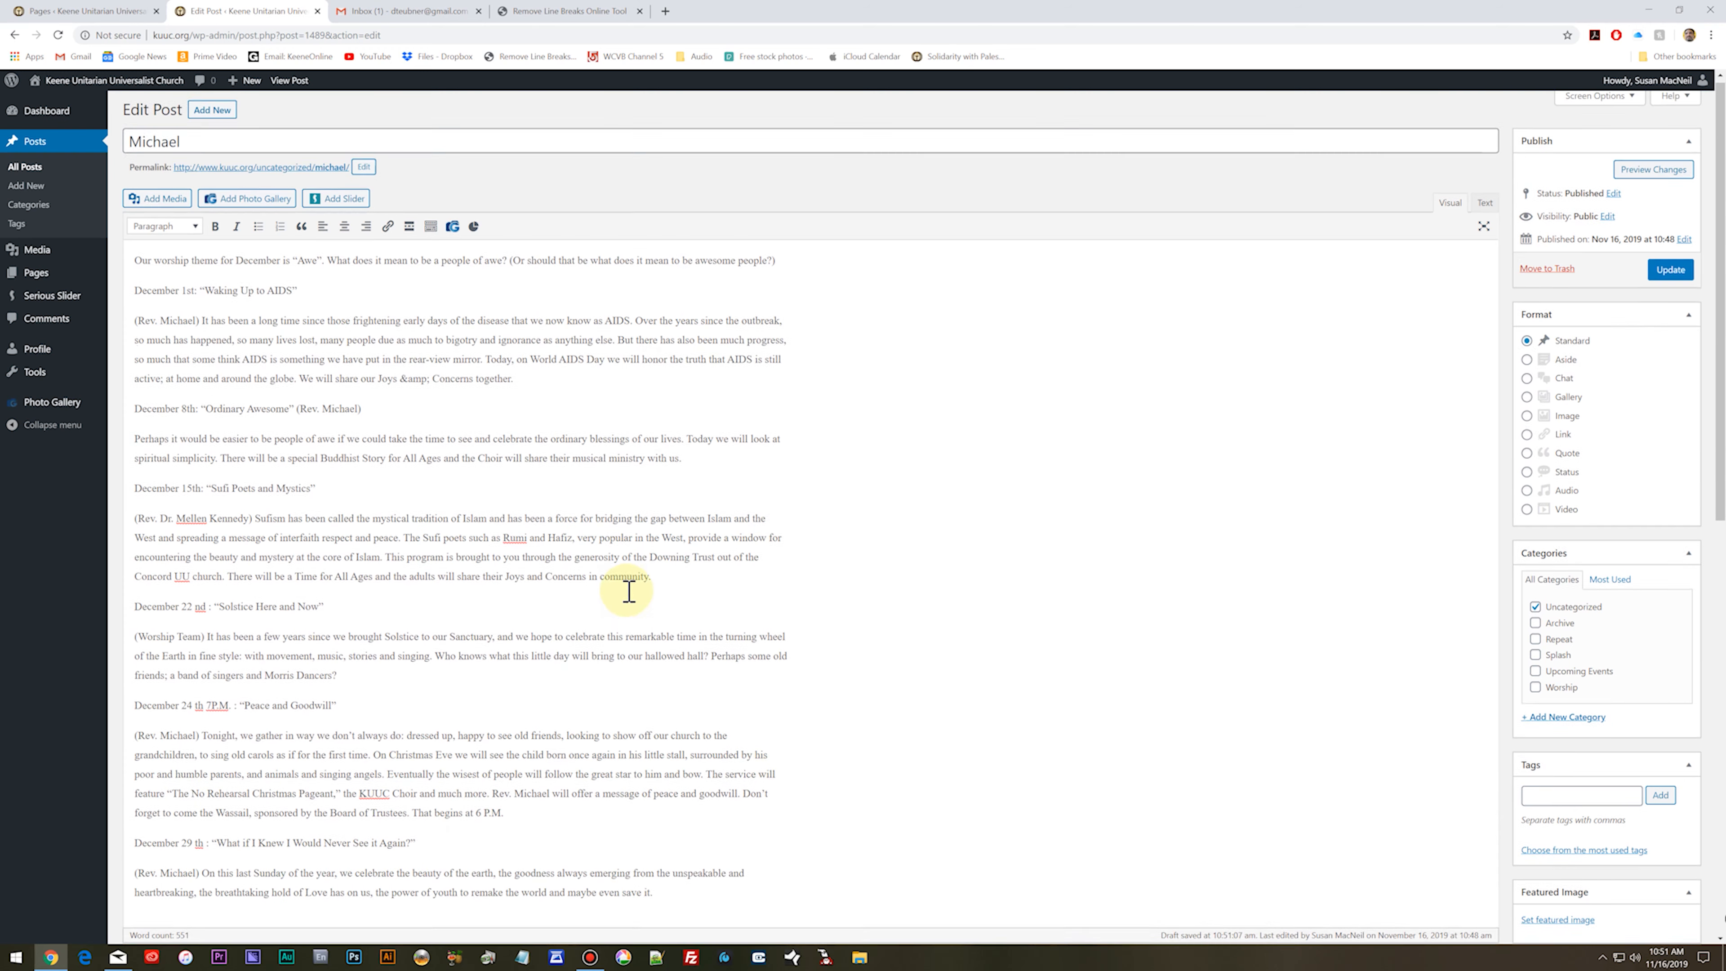
Step: Format the December 1st: “Waking Up to AIDS” line as Heading 1
{"action": "scroll", "coordinate": [625, 585], "scroll_direction": "up", "scroll_amount": 2}
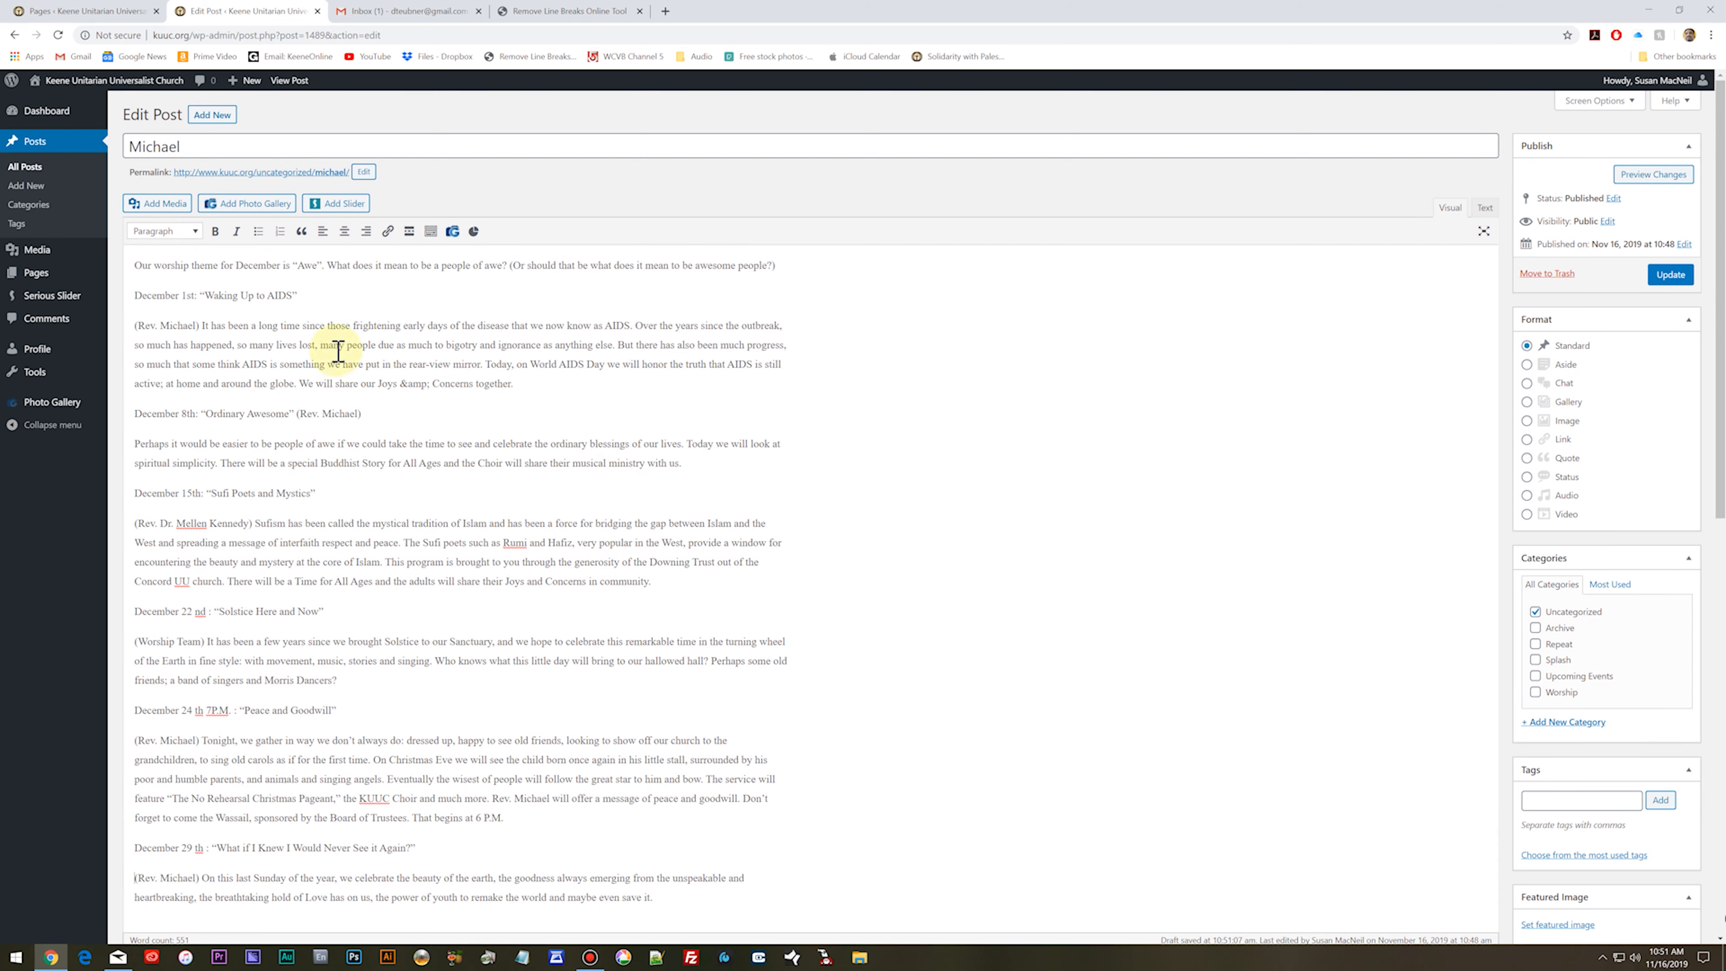
{"action": "left_click_drag", "start_coordinate": [299, 294], "coordinate": [134, 295]}
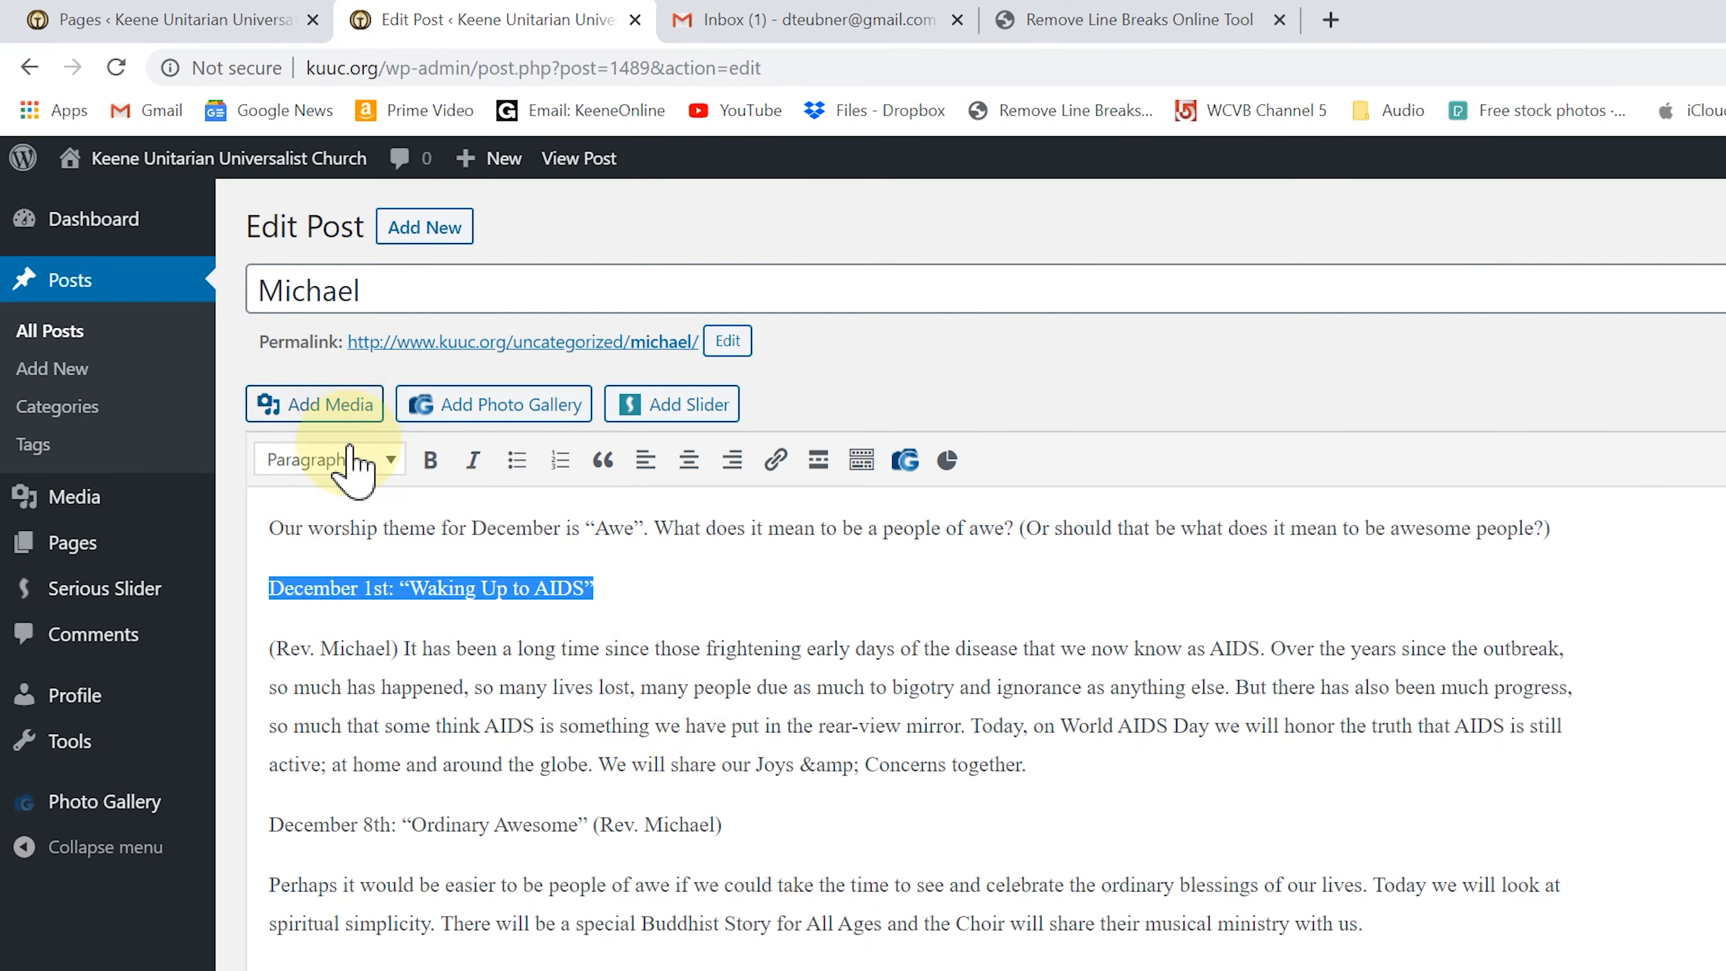
{"action": "left_click", "coordinate": [320, 458]}
{"action": "left_click", "coordinate": [382, 561]}
{"action": "left_click", "coordinate": [982, 950]}
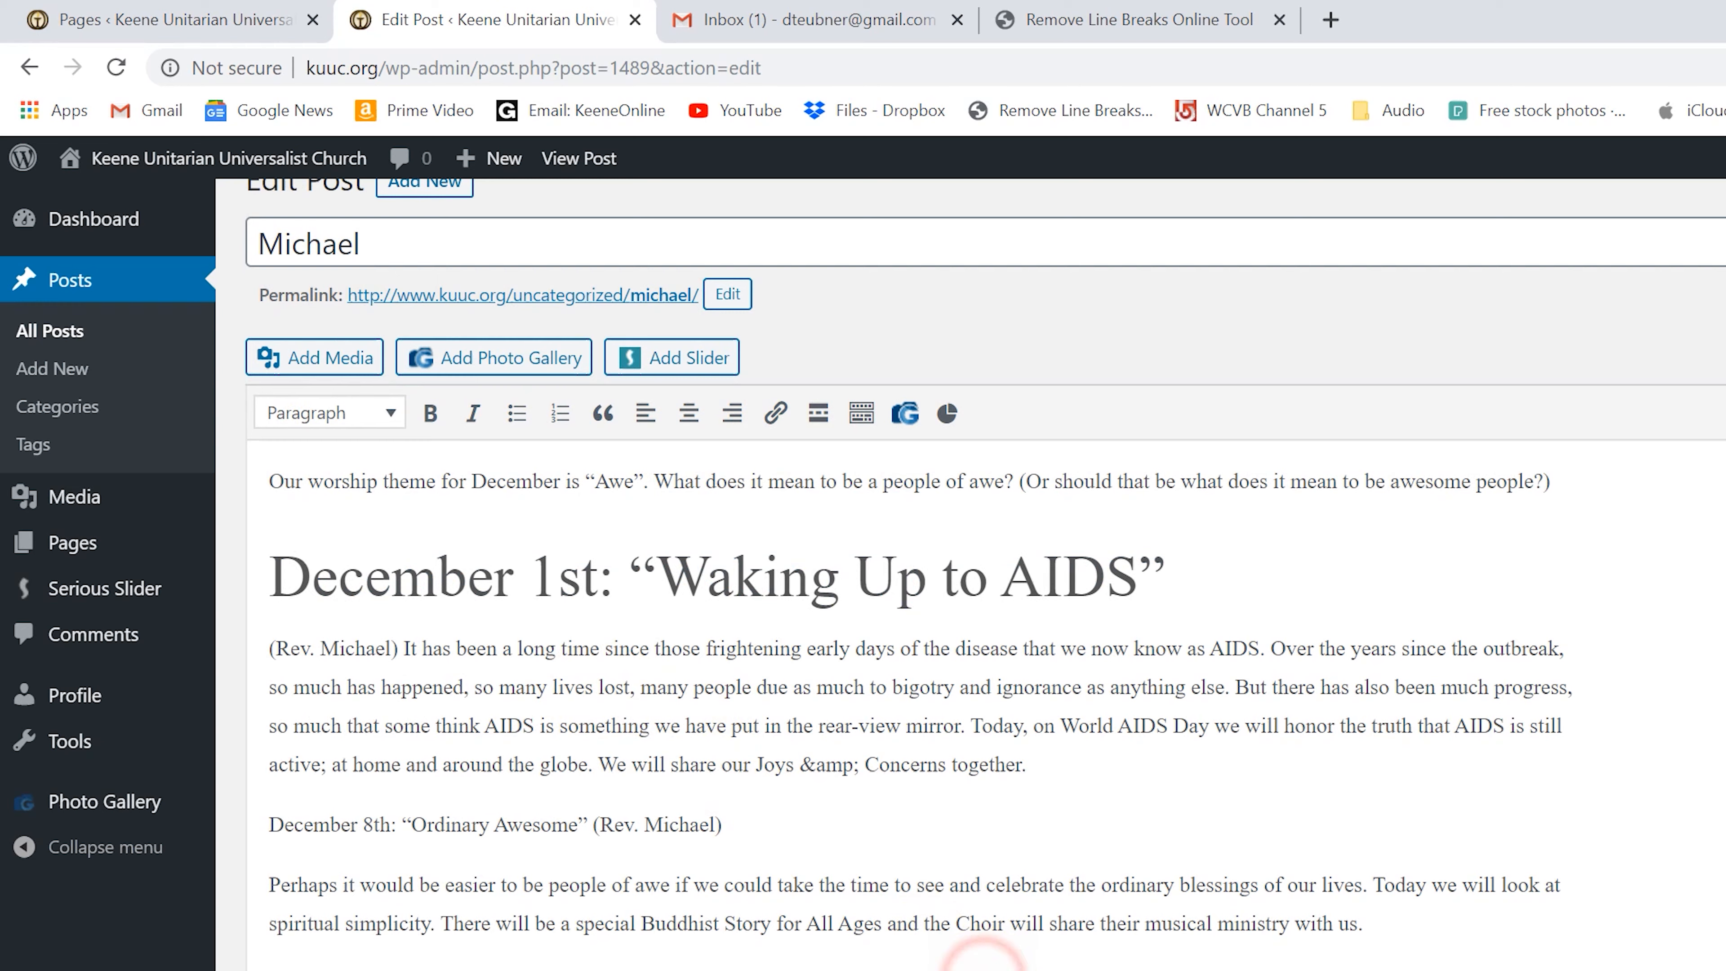
Step: Format the December 8th: “Ordinary Awesome” line, including the speaker's name, as Heading 1
{"action": "left_click_drag", "start_coordinate": [736, 825], "coordinate": [272, 830]}
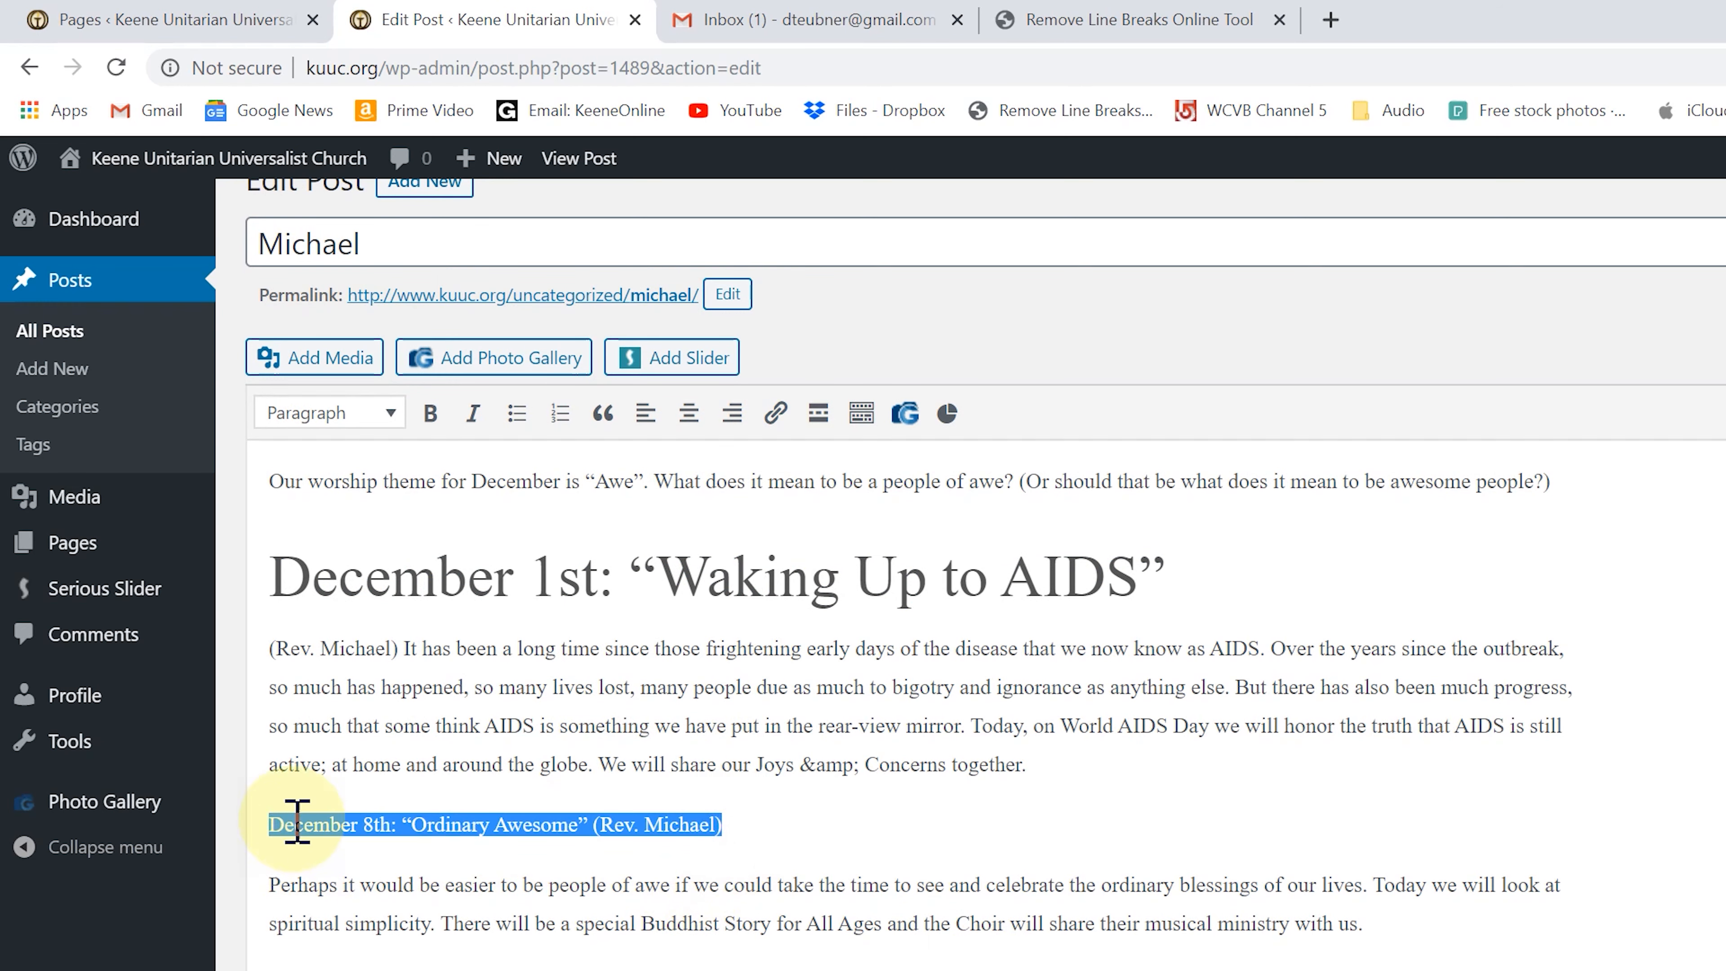
{"action": "left_click", "coordinate": [320, 413]}
{"action": "left_click", "coordinate": [360, 514]}
{"action": "left_click", "coordinate": [883, 960]}
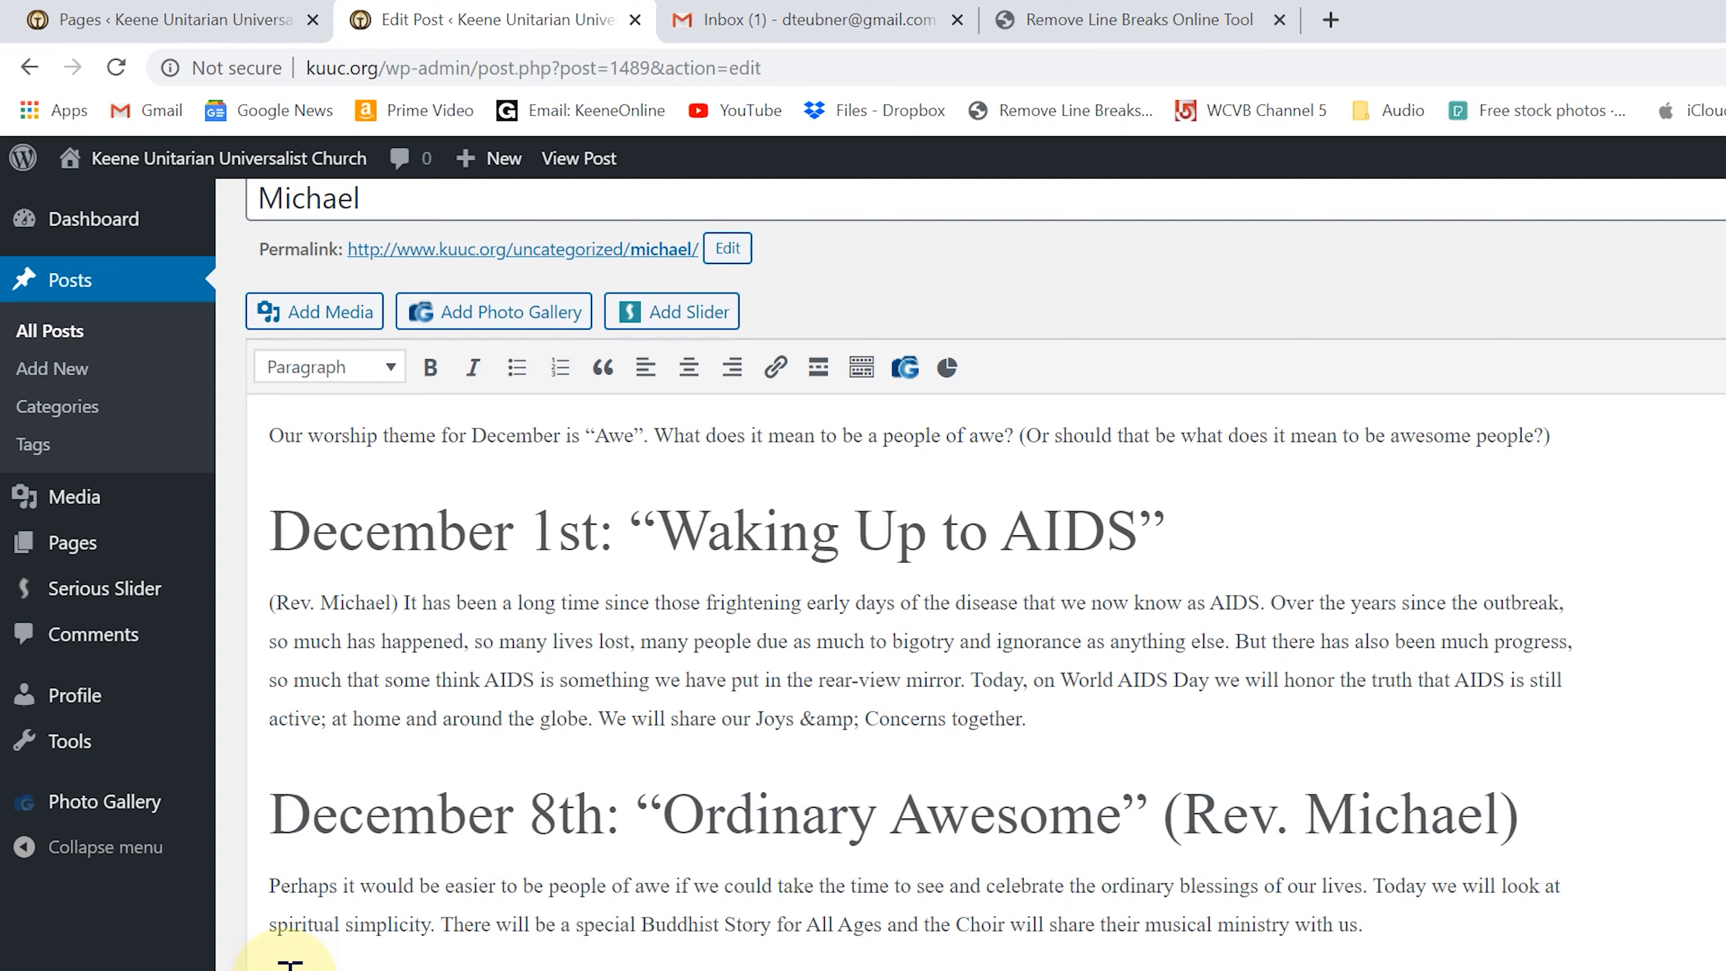
Step: Format the December 15th: “Sufi Poets and Mystics” line as Heading 1
{"action": "scroll", "coordinate": [582, 960], "scroll_direction": "down", "scroll_amount": 1}
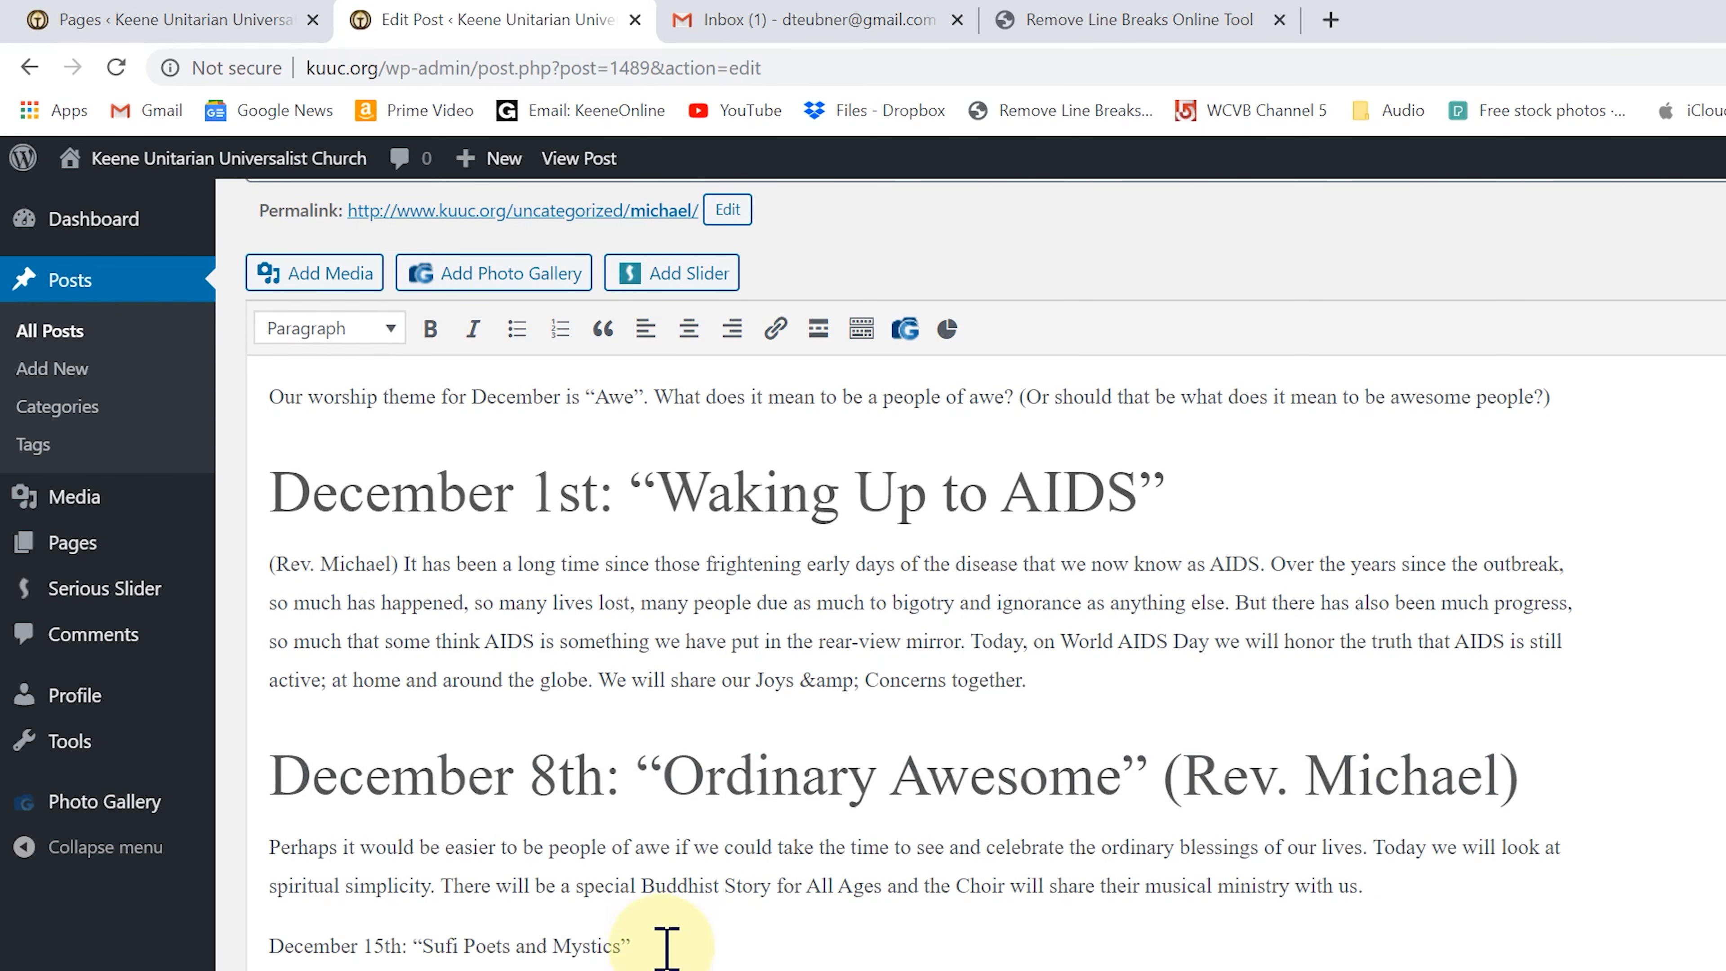
{"action": "left_click_drag", "start_coordinate": [632, 945], "coordinate": [245, 945]}
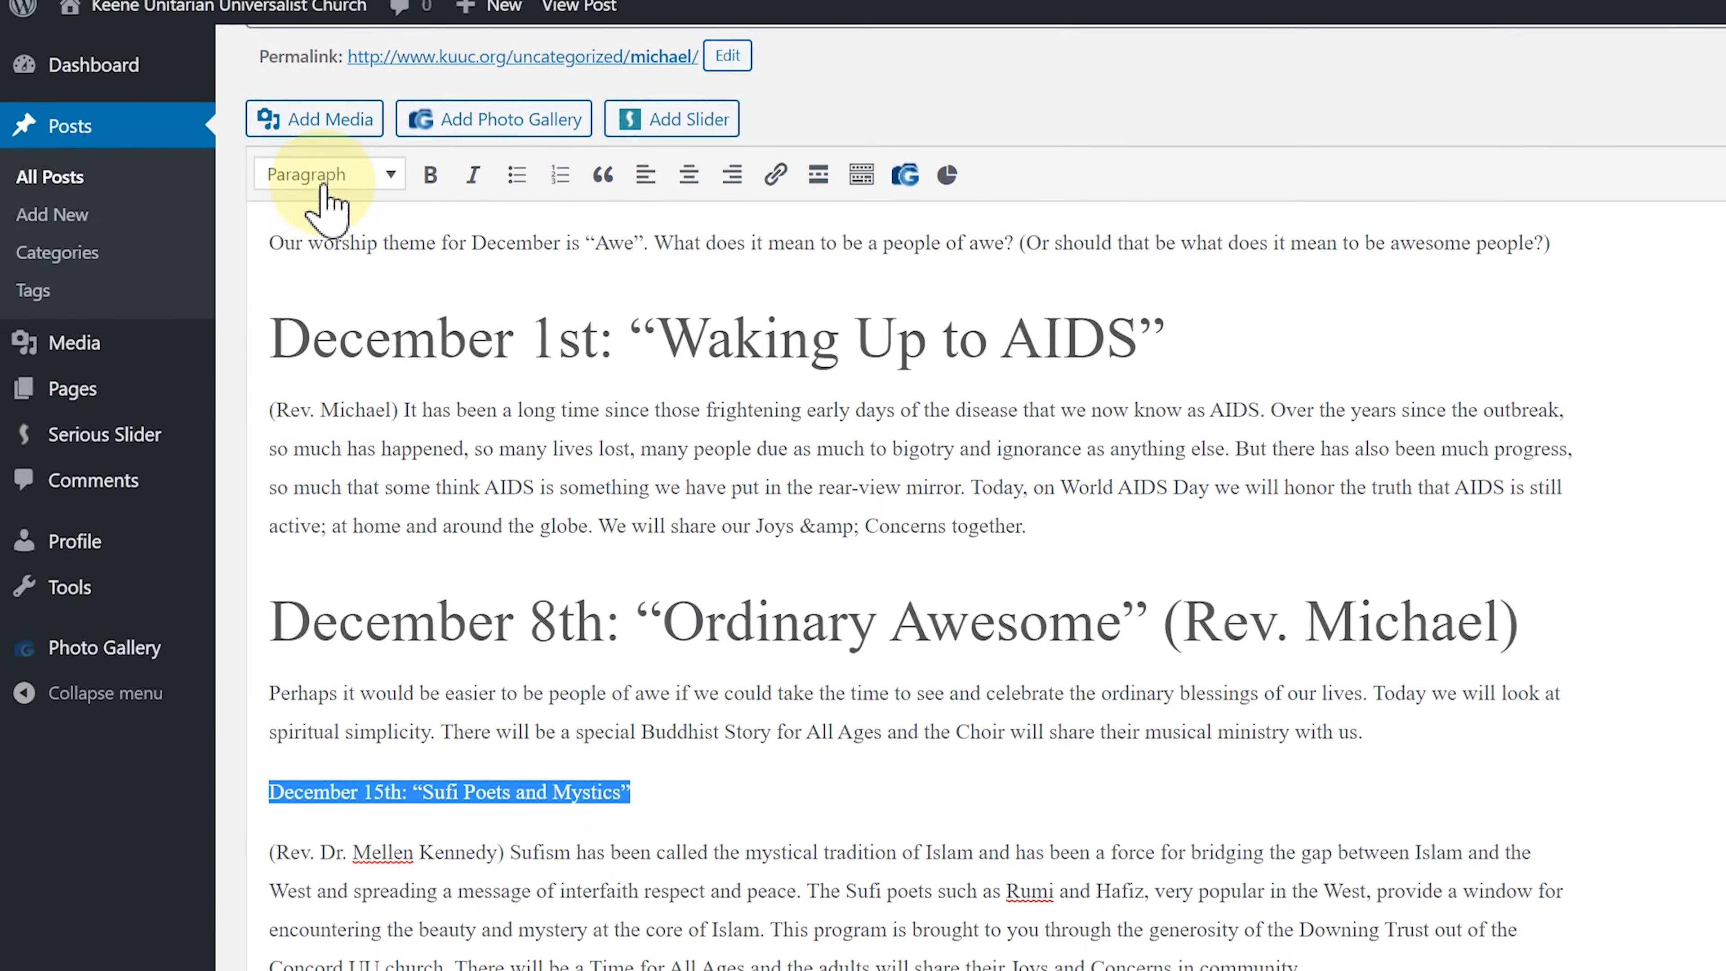
{"action": "left_click", "coordinate": [332, 301]}
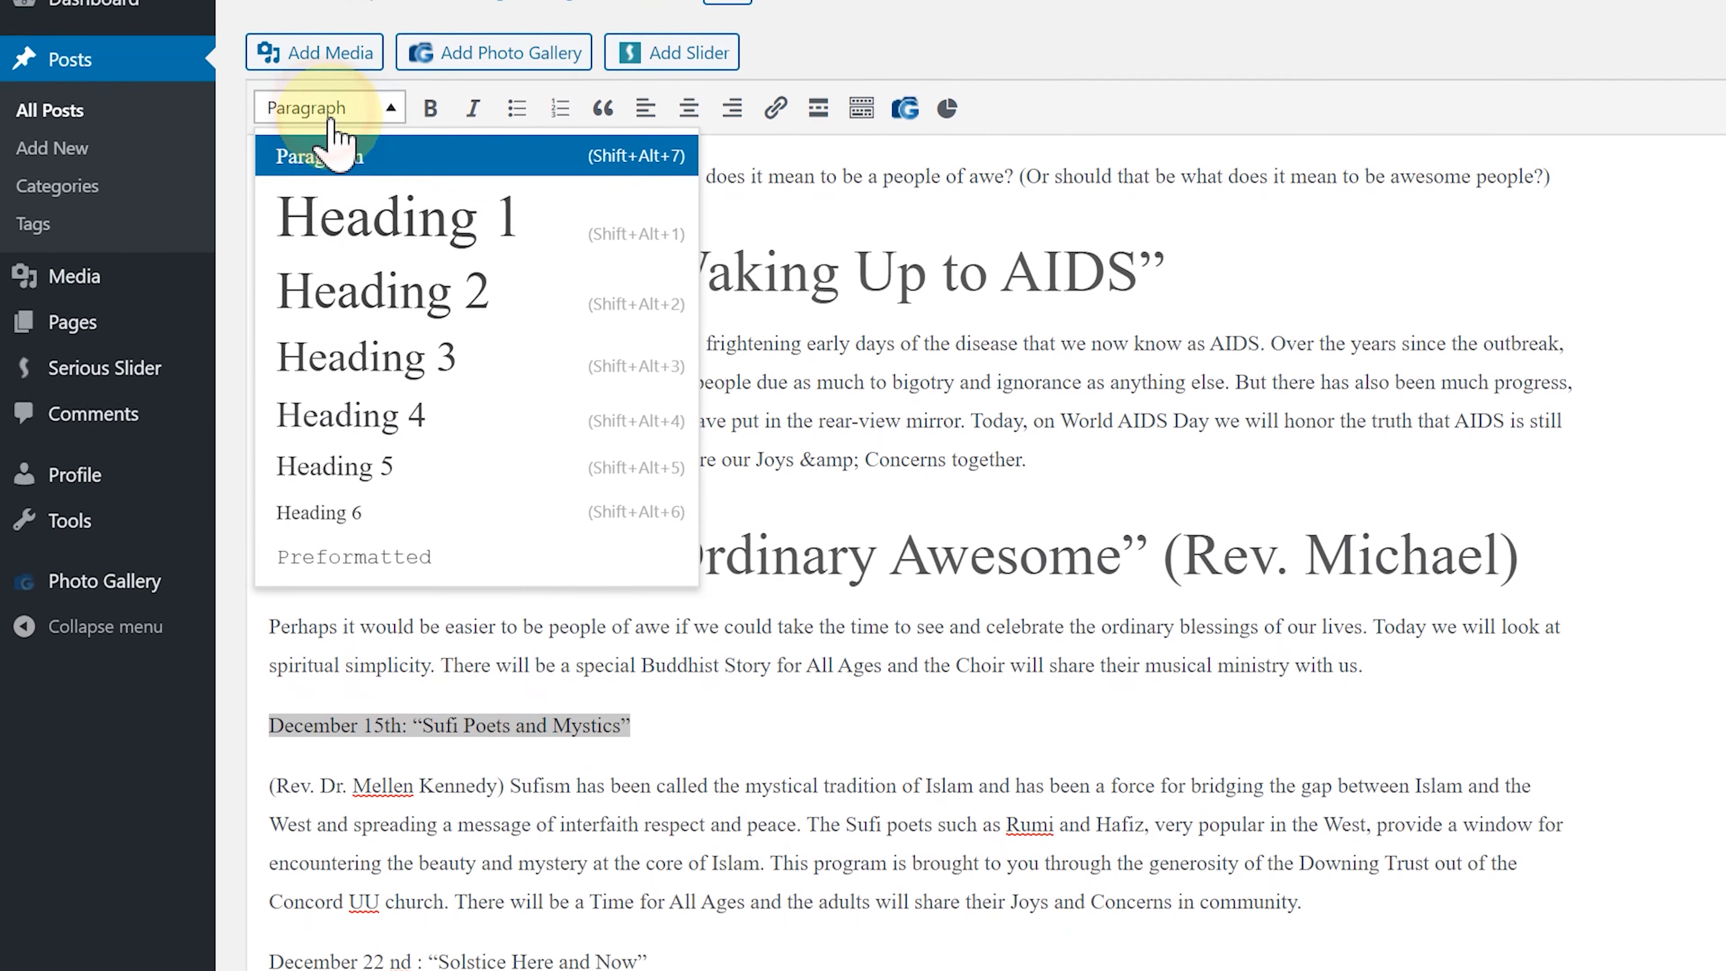
{"action": "left_click", "coordinate": [355, 141]}
{"action": "left_click_drag", "start_coordinate": [883, 955], "coordinate": [842, 970]}
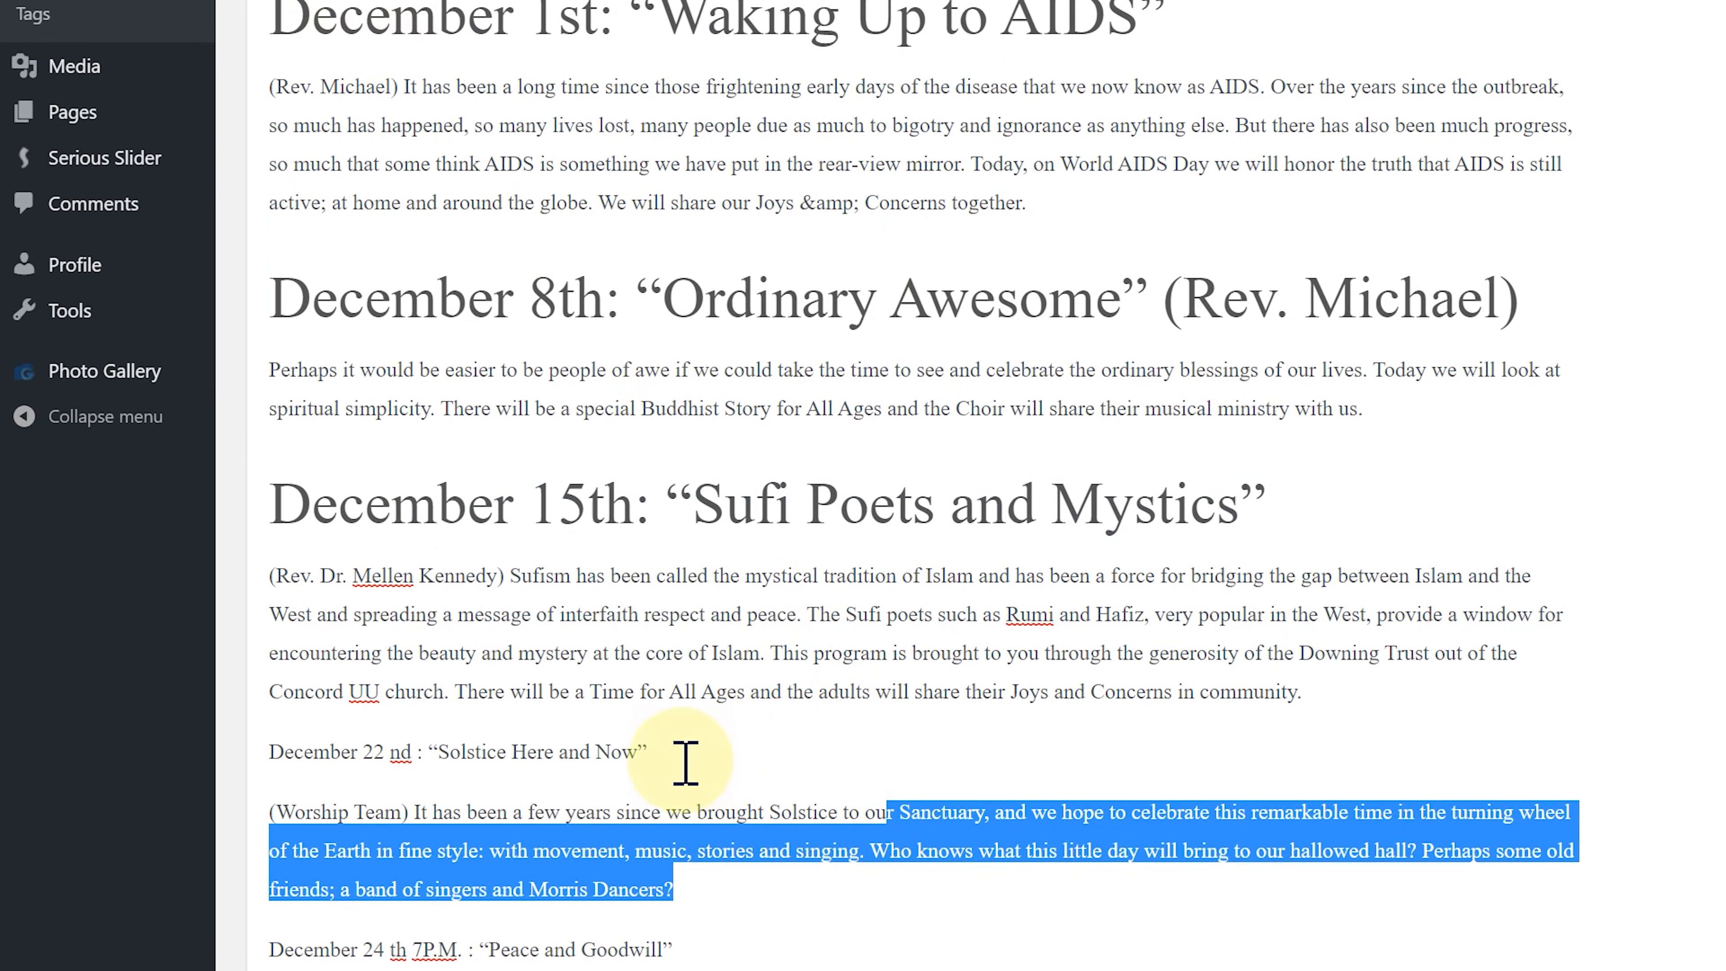
Step: Format the December 22 “Solstice Here and Now” line as Heading 1
{"action": "left_click_drag", "start_coordinate": [662, 898], "coordinate": [455, 900]}
{"action": "left_click_drag", "start_coordinate": [456, 753], "coordinate": [274, 760]}
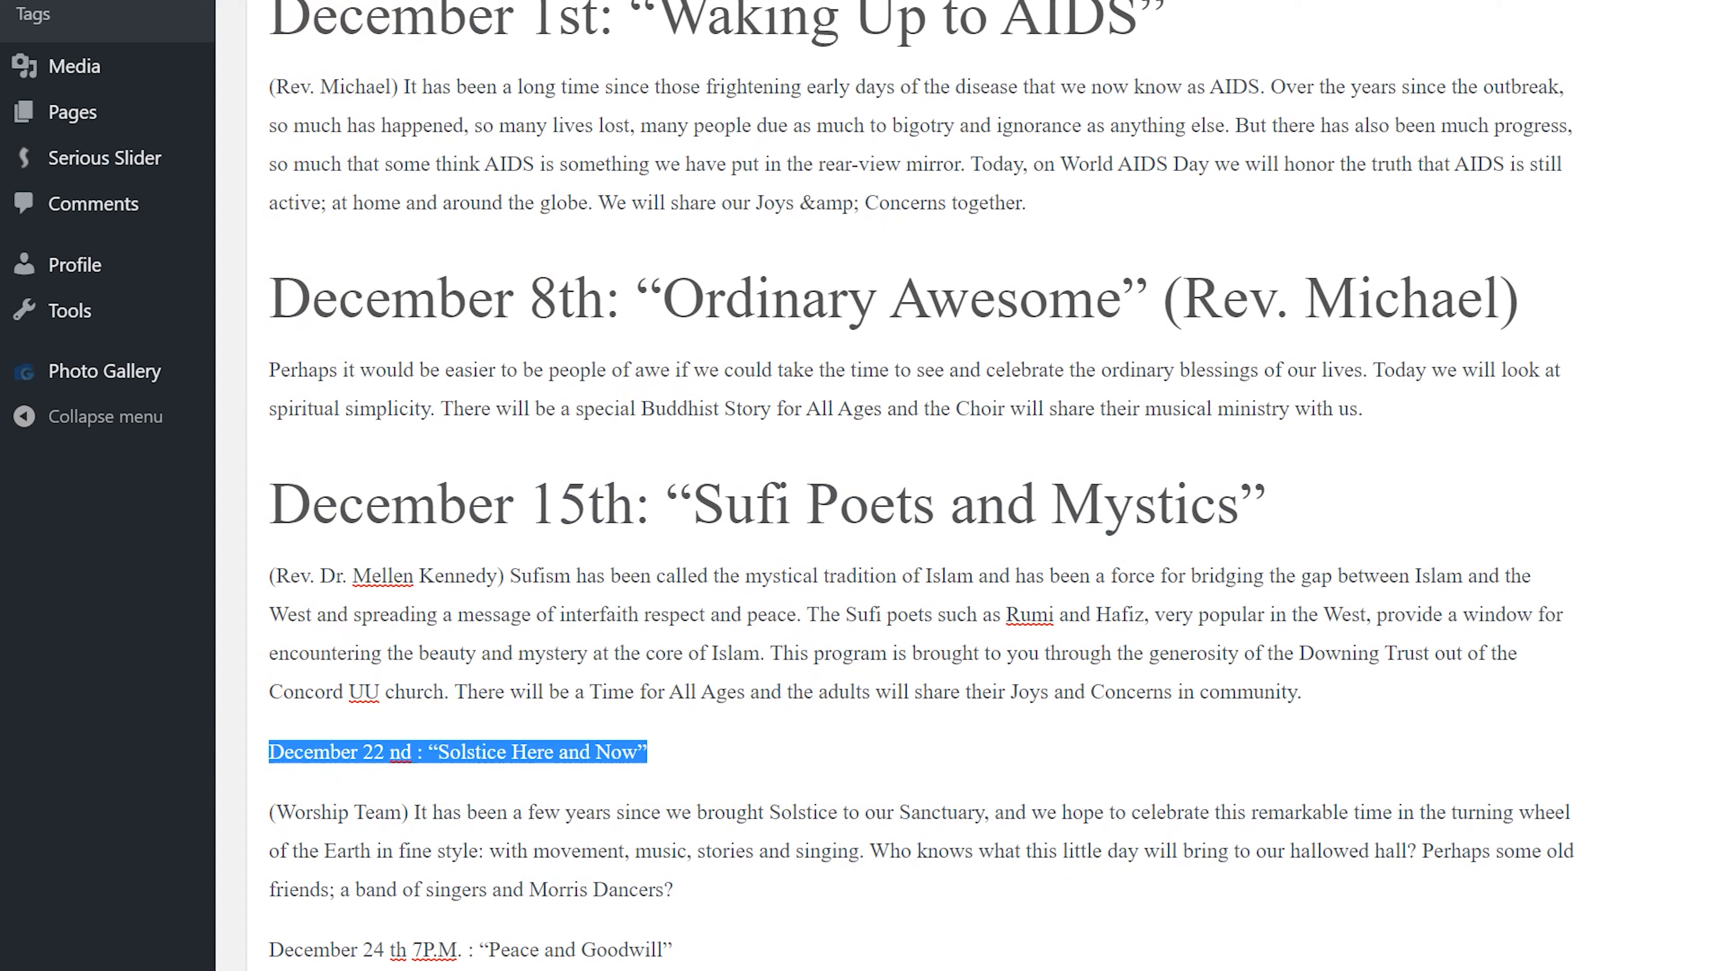
{"action": "left_click", "coordinate": [299, 0]}
{"action": "left_click", "coordinate": [385, 1]}
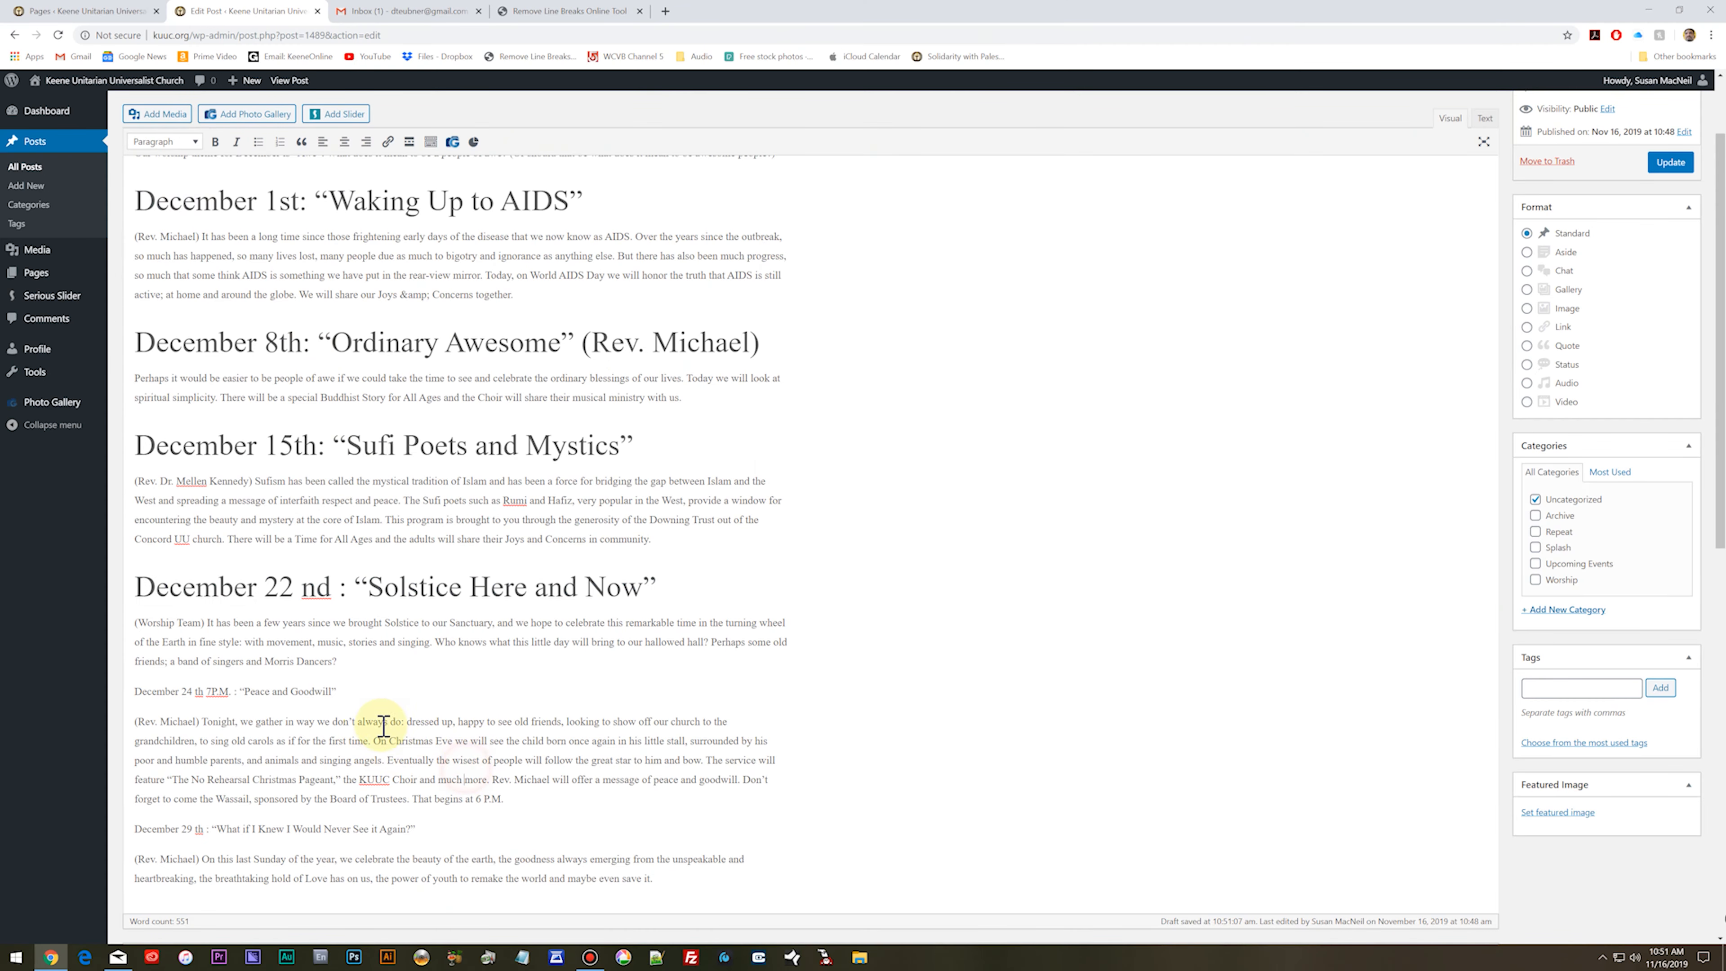
Step: Format the December 24 “Peace and Goodwill” line as Heading 1
{"action": "left_click_drag", "start_coordinate": [353, 691], "coordinate": [140, 697]}
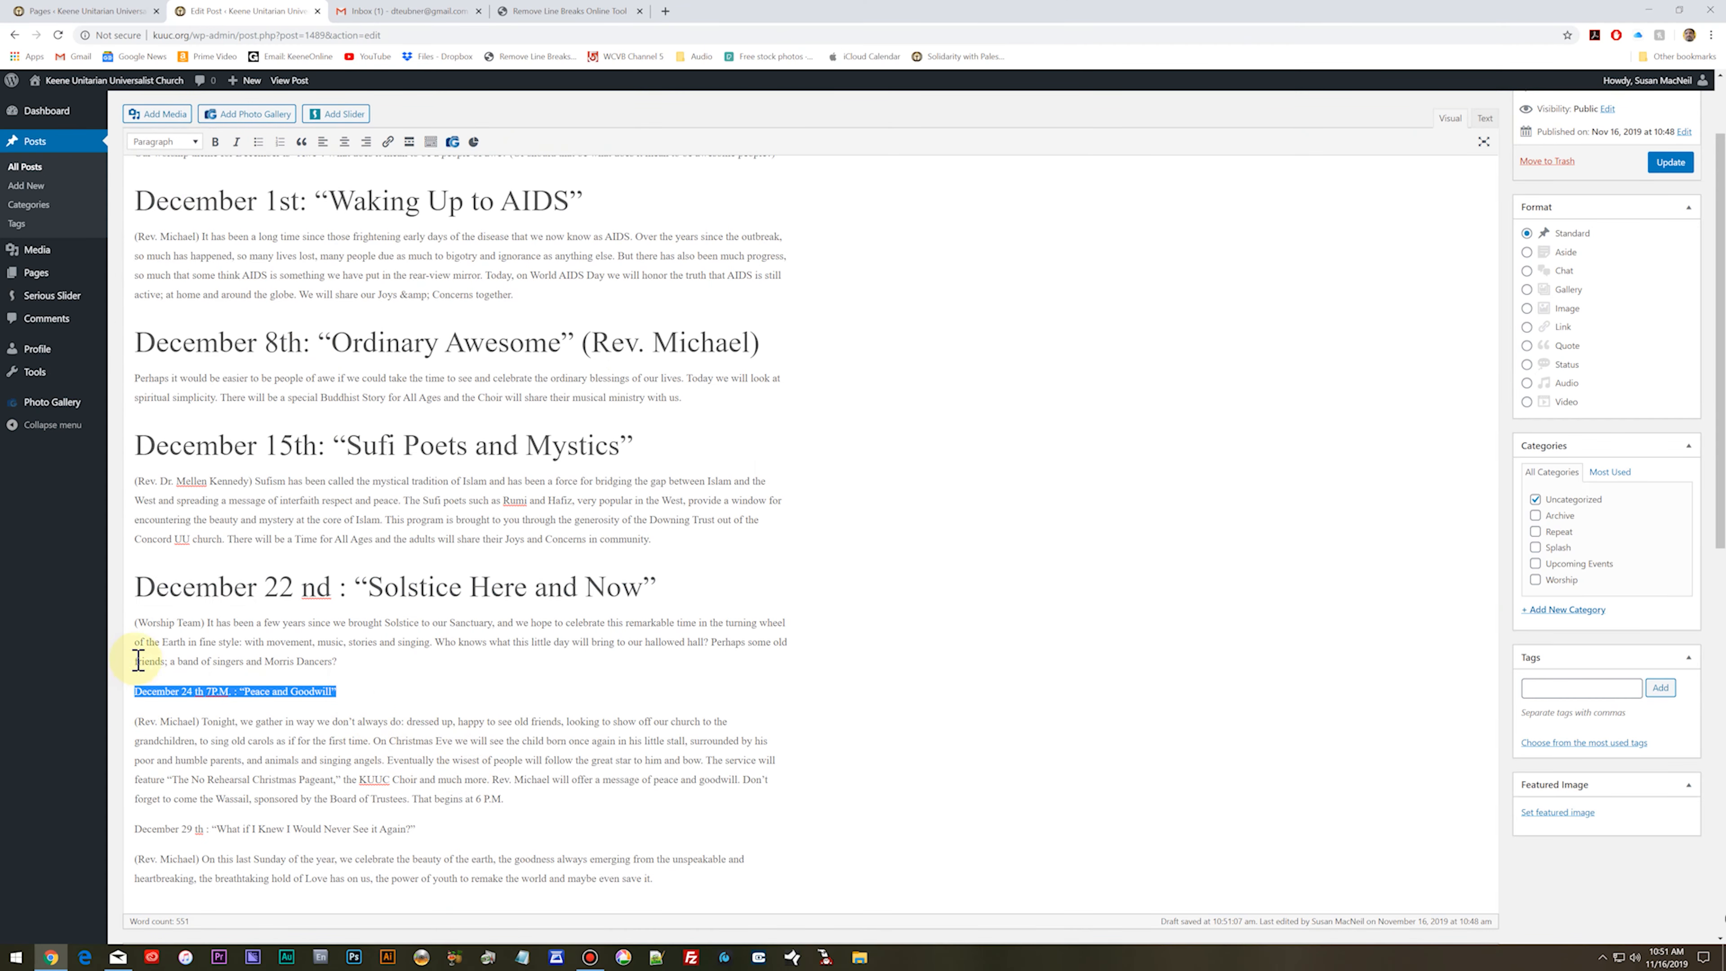
{"action": "left_click", "coordinate": [167, 143]}
{"action": "left_click", "coordinate": [200, 192]}
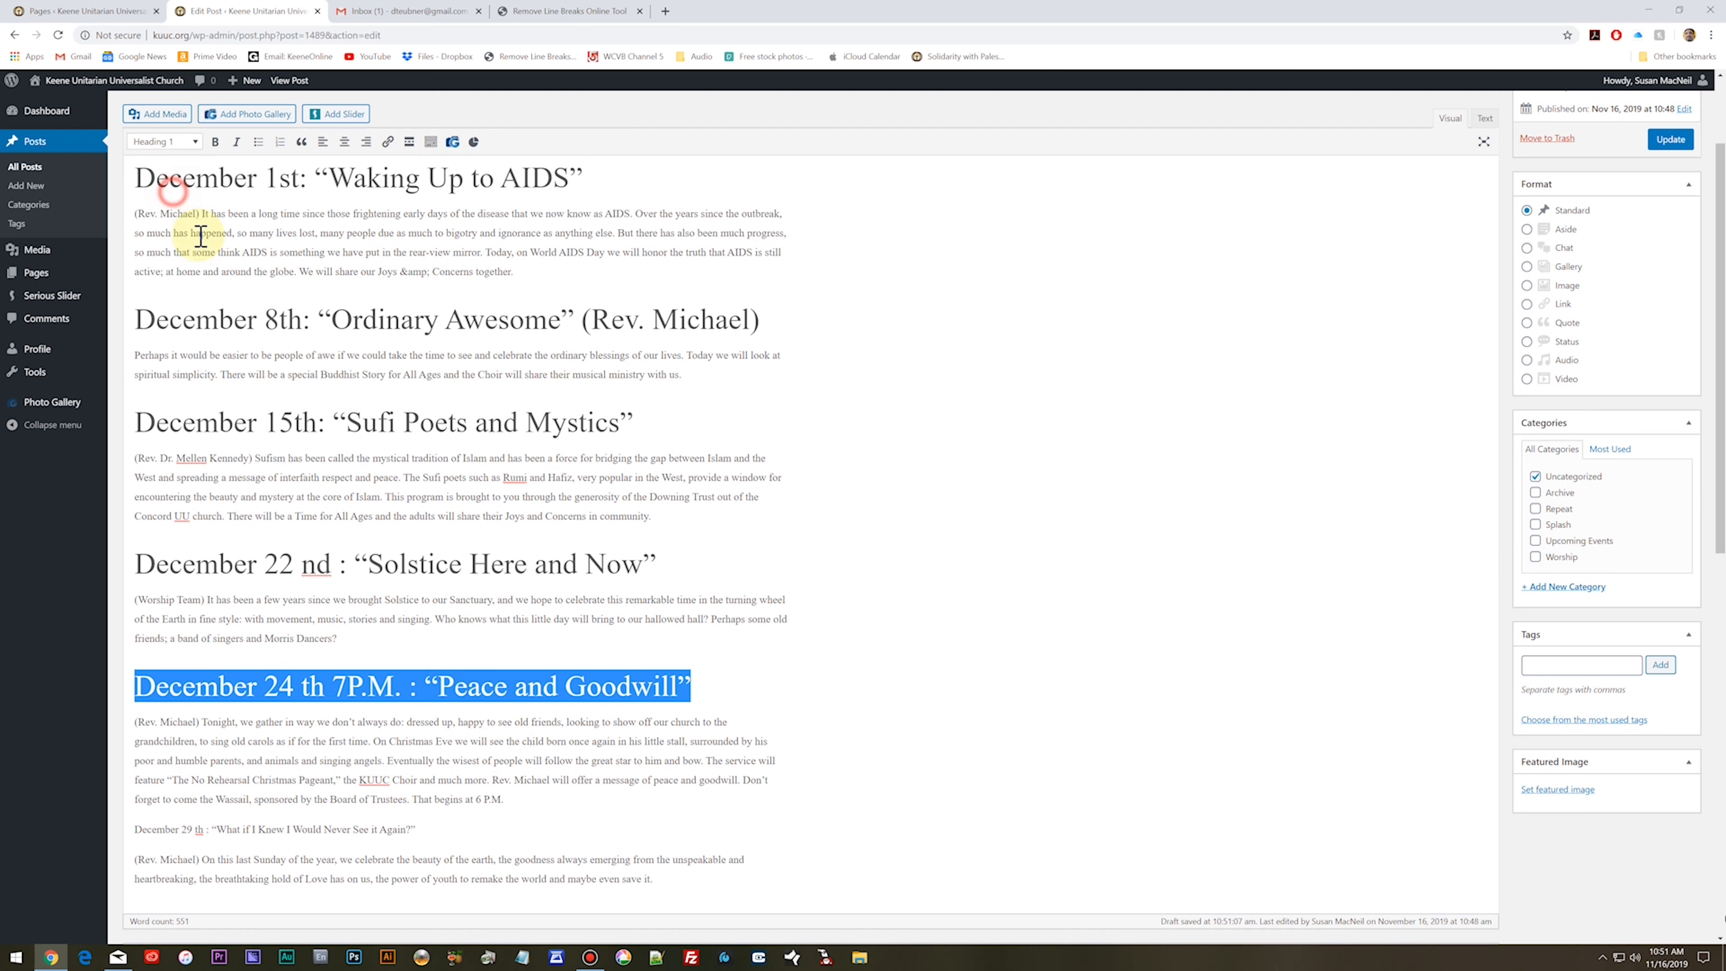
Step: Format the December 29 “What if I Knew I Would Never See it Again?” line as Heading 1
{"action": "scroll", "coordinate": [539, 804], "scroll_direction": "down", "scroll_amount": 1}
{"action": "scroll", "coordinate": [539, 804], "scroll_direction": "down", "scroll_amount": 3}
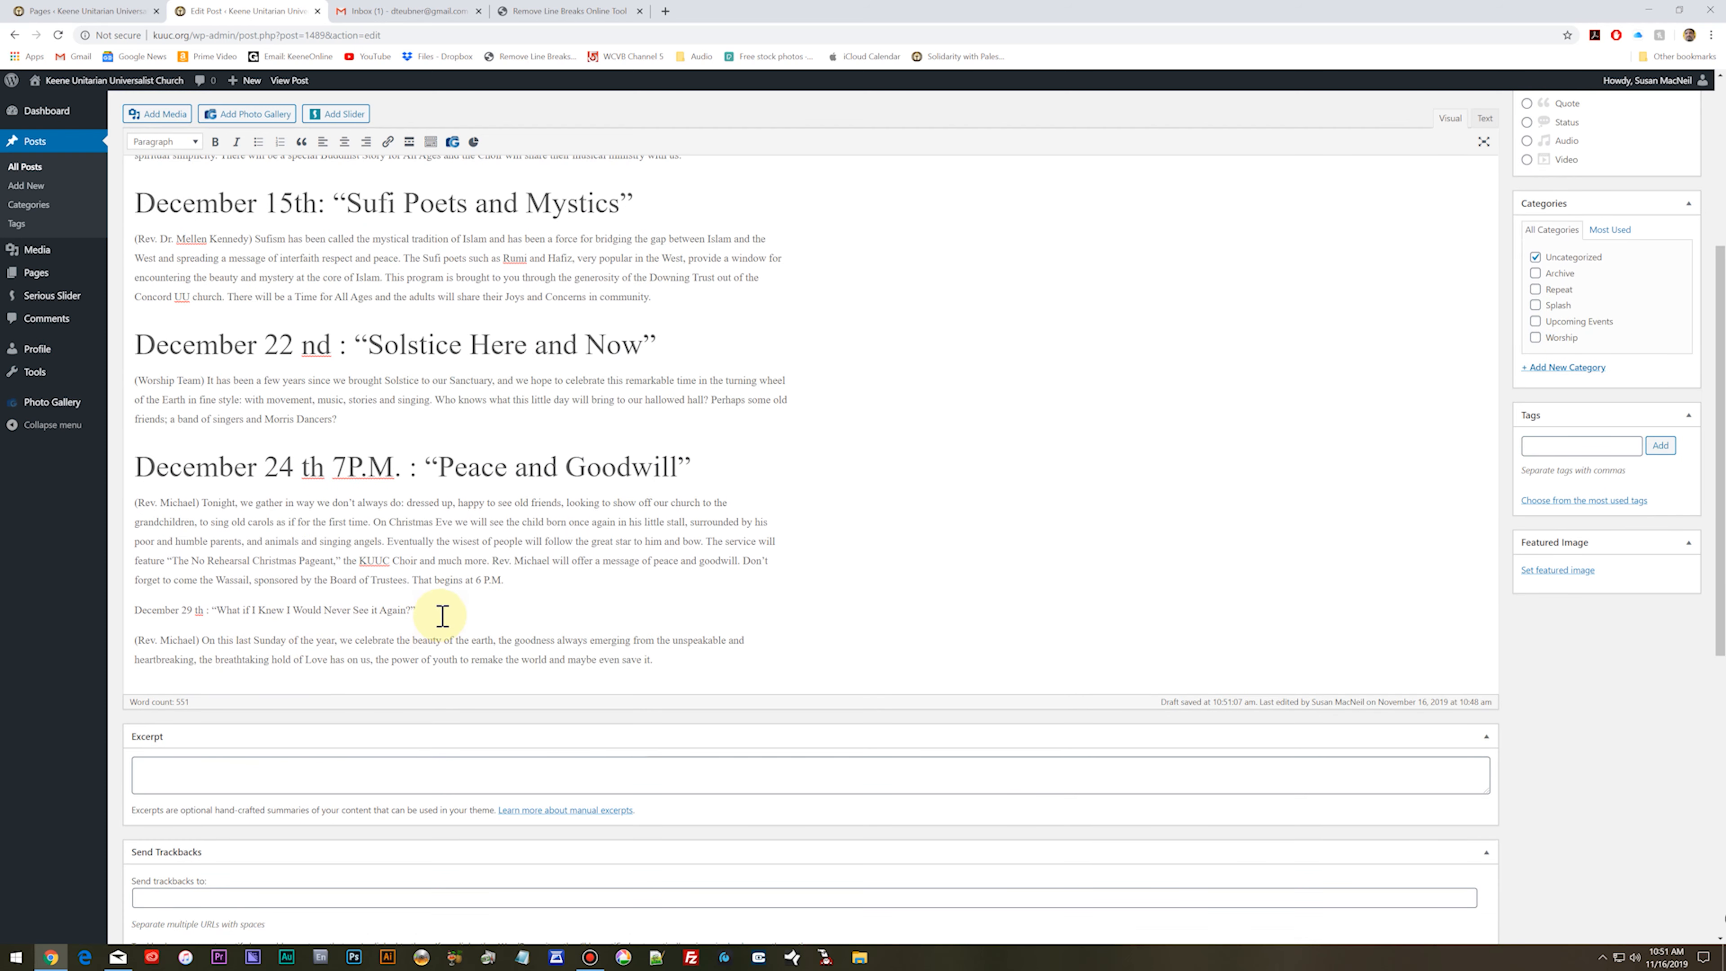
{"action": "left_click_drag", "start_coordinate": [431, 609], "coordinate": [182, 617]}
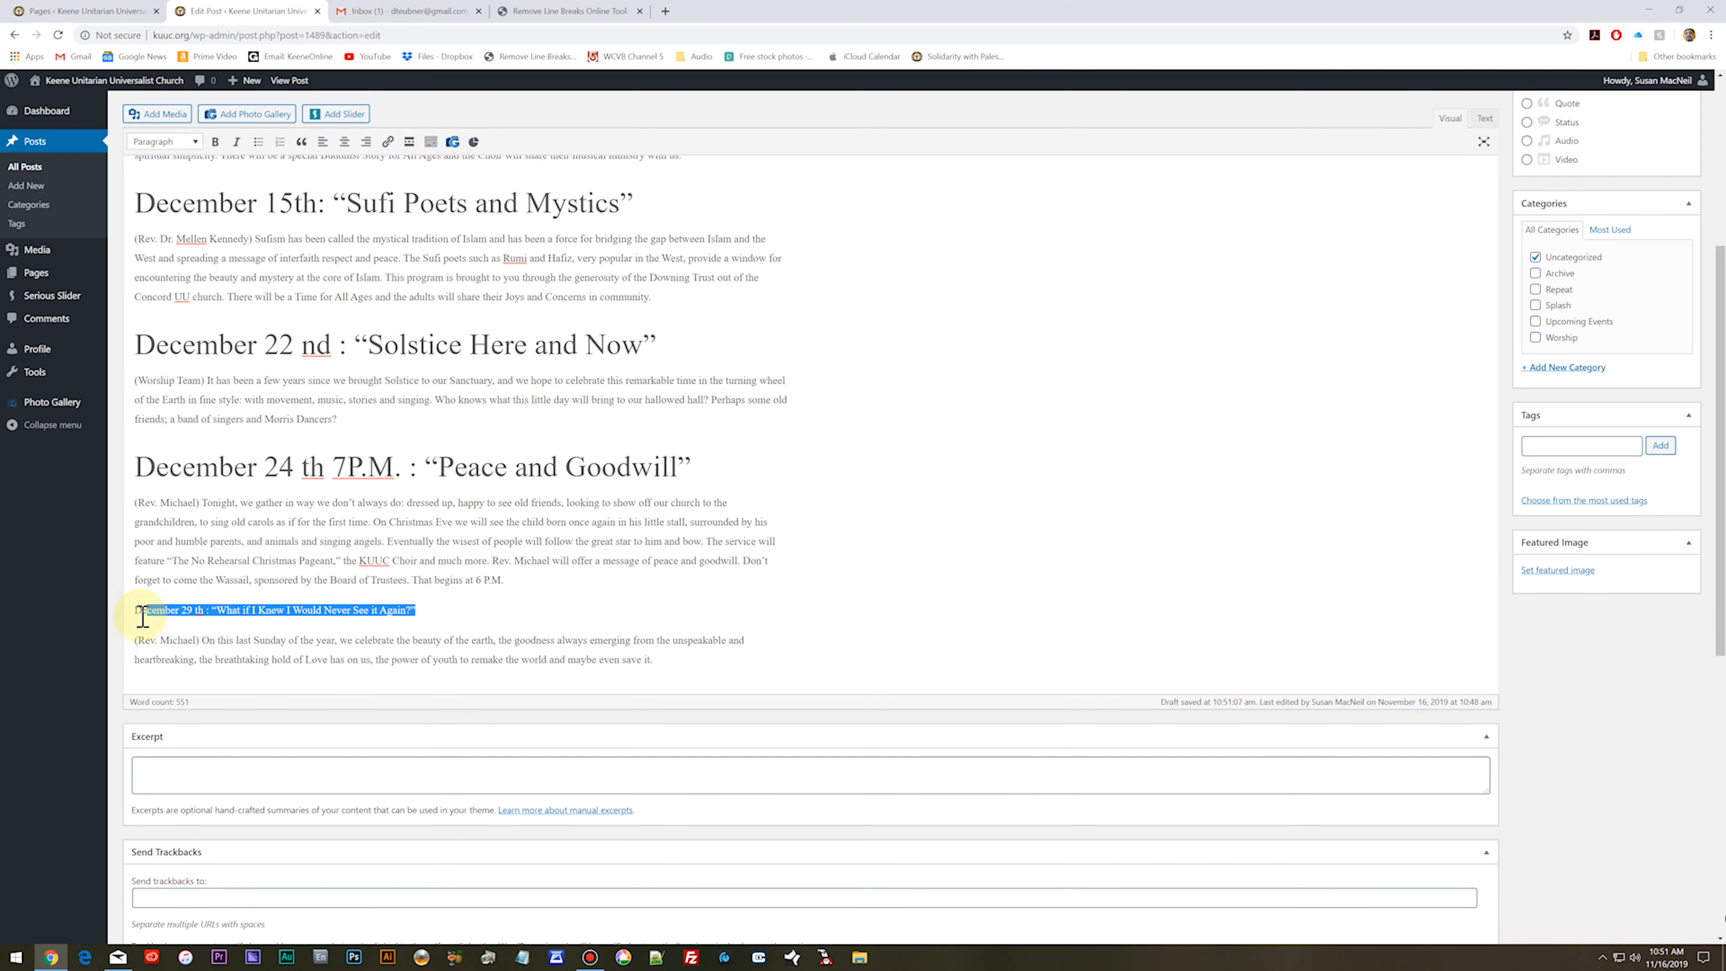
{"action": "left_click", "coordinate": [166, 142]}
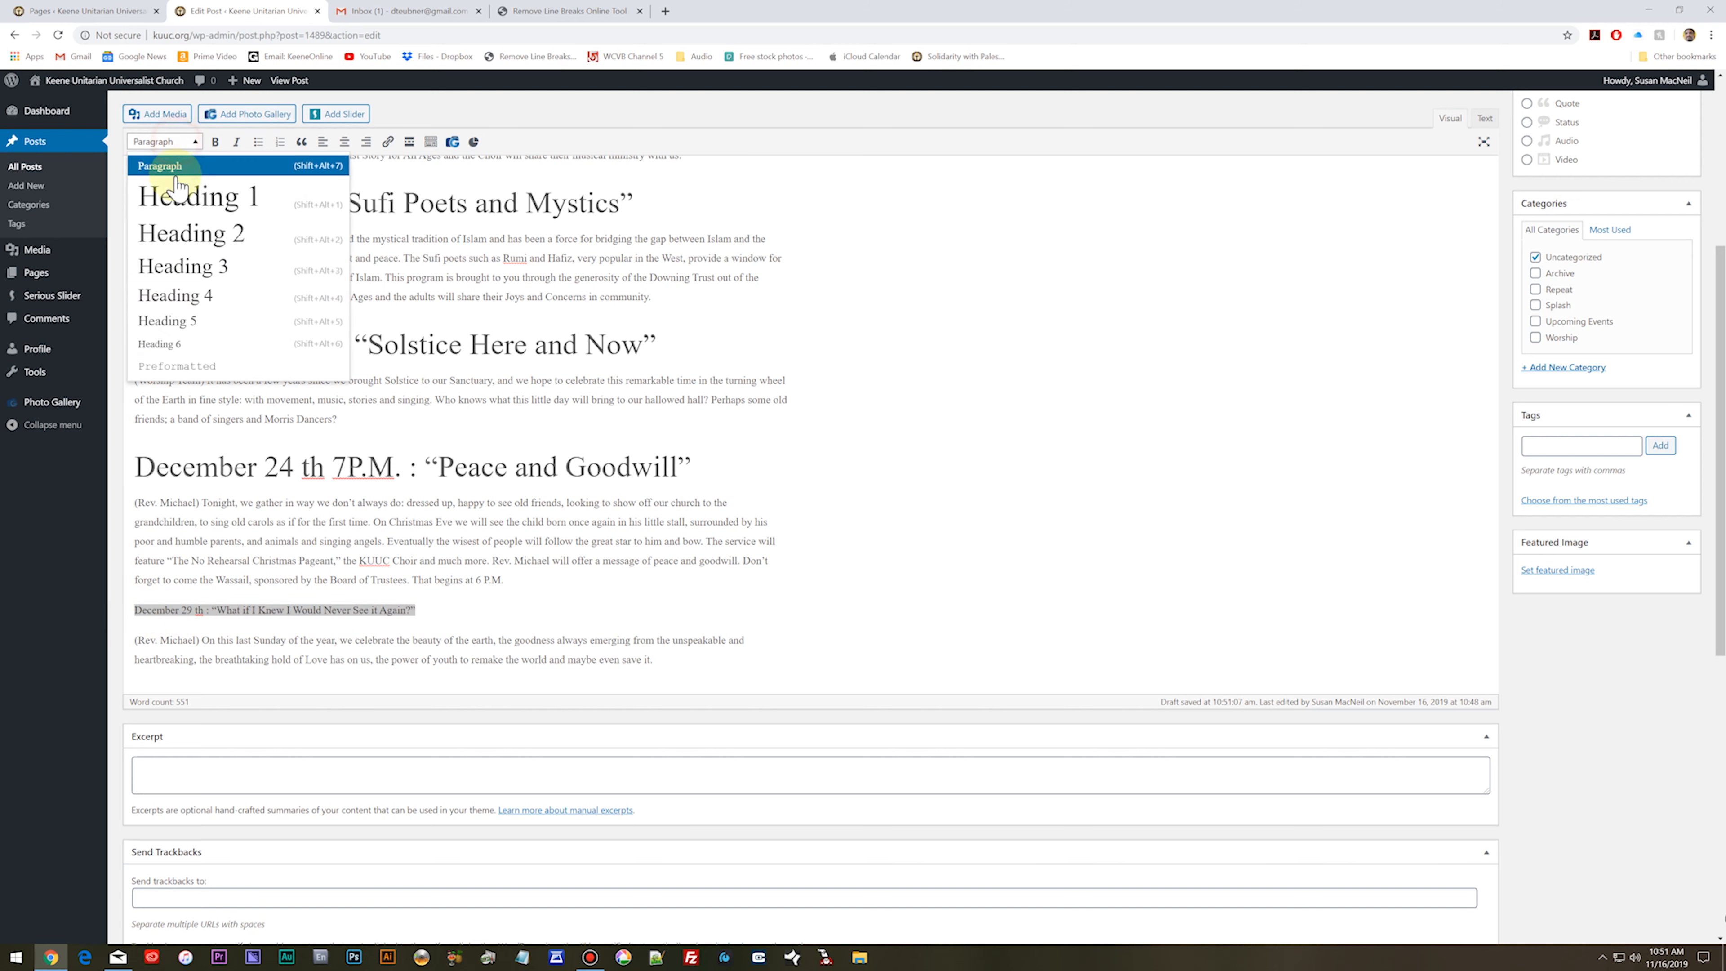
{"action": "left_click", "coordinate": [180, 194]}
{"action": "left_click", "coordinate": [686, 564]}
Step: Reduce the first service heading to “December 1 Waking Up to AIDS” without ordinal, colon or quotation marks, and italicize its title
{"action": "scroll", "coordinate": [687, 564], "scroll_direction": "up", "scroll_amount": 5}
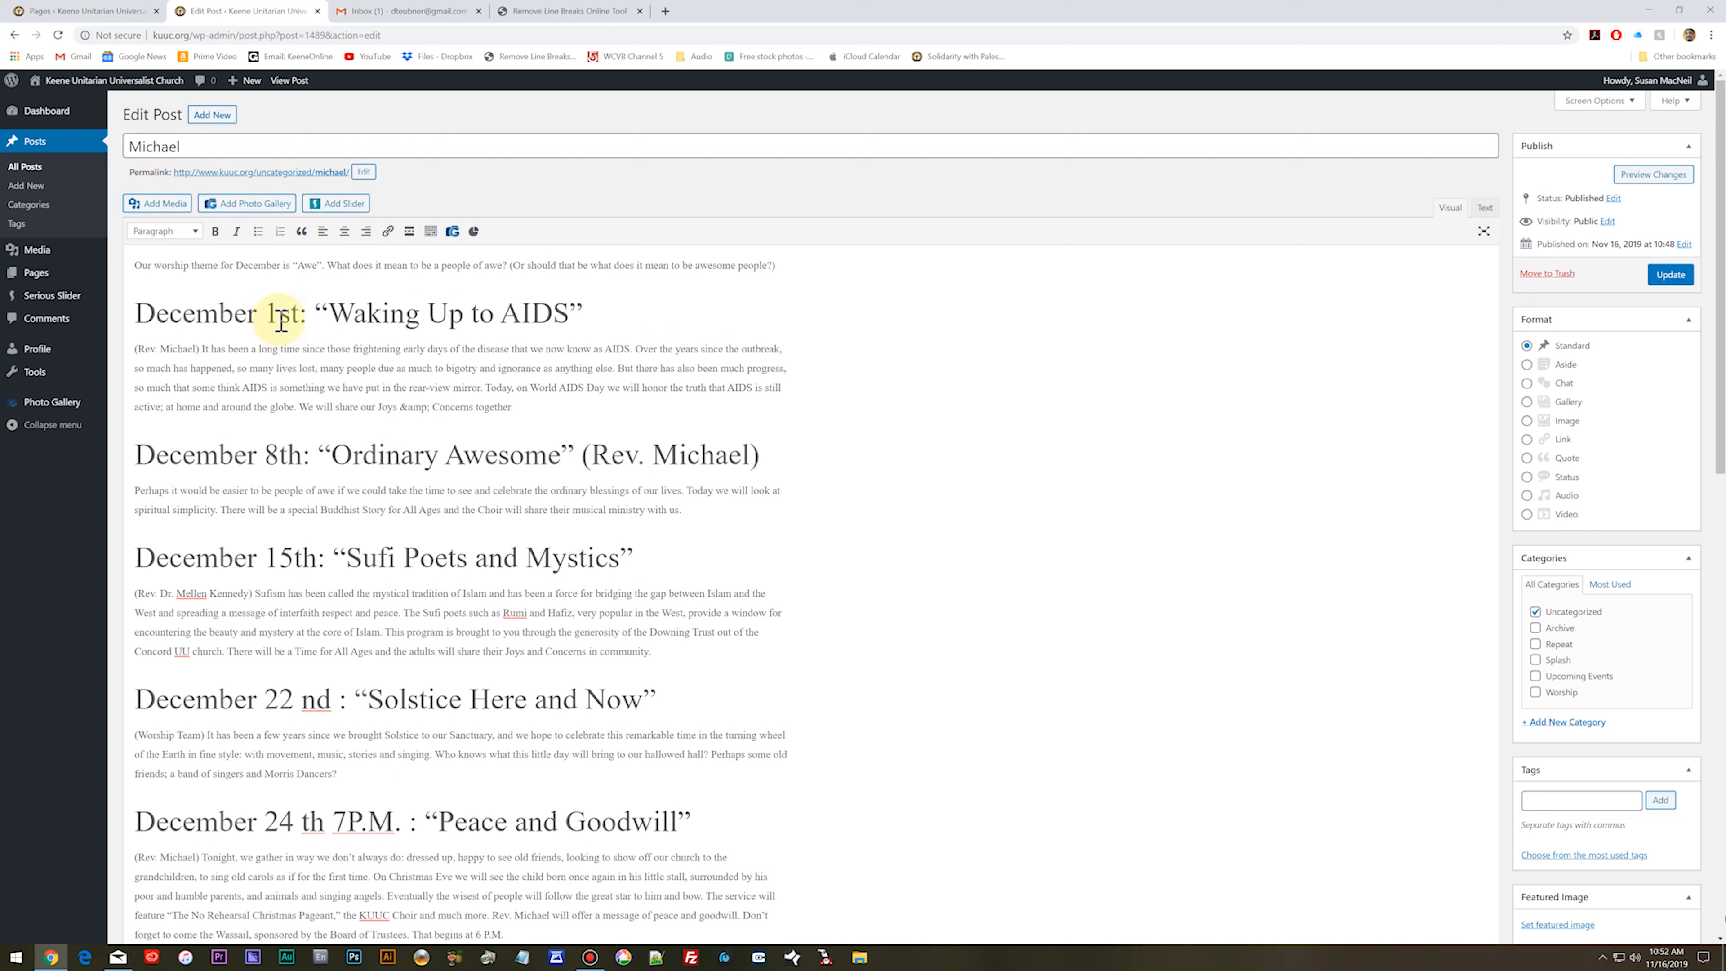
{"action": "key", "text": "BackSpace"}
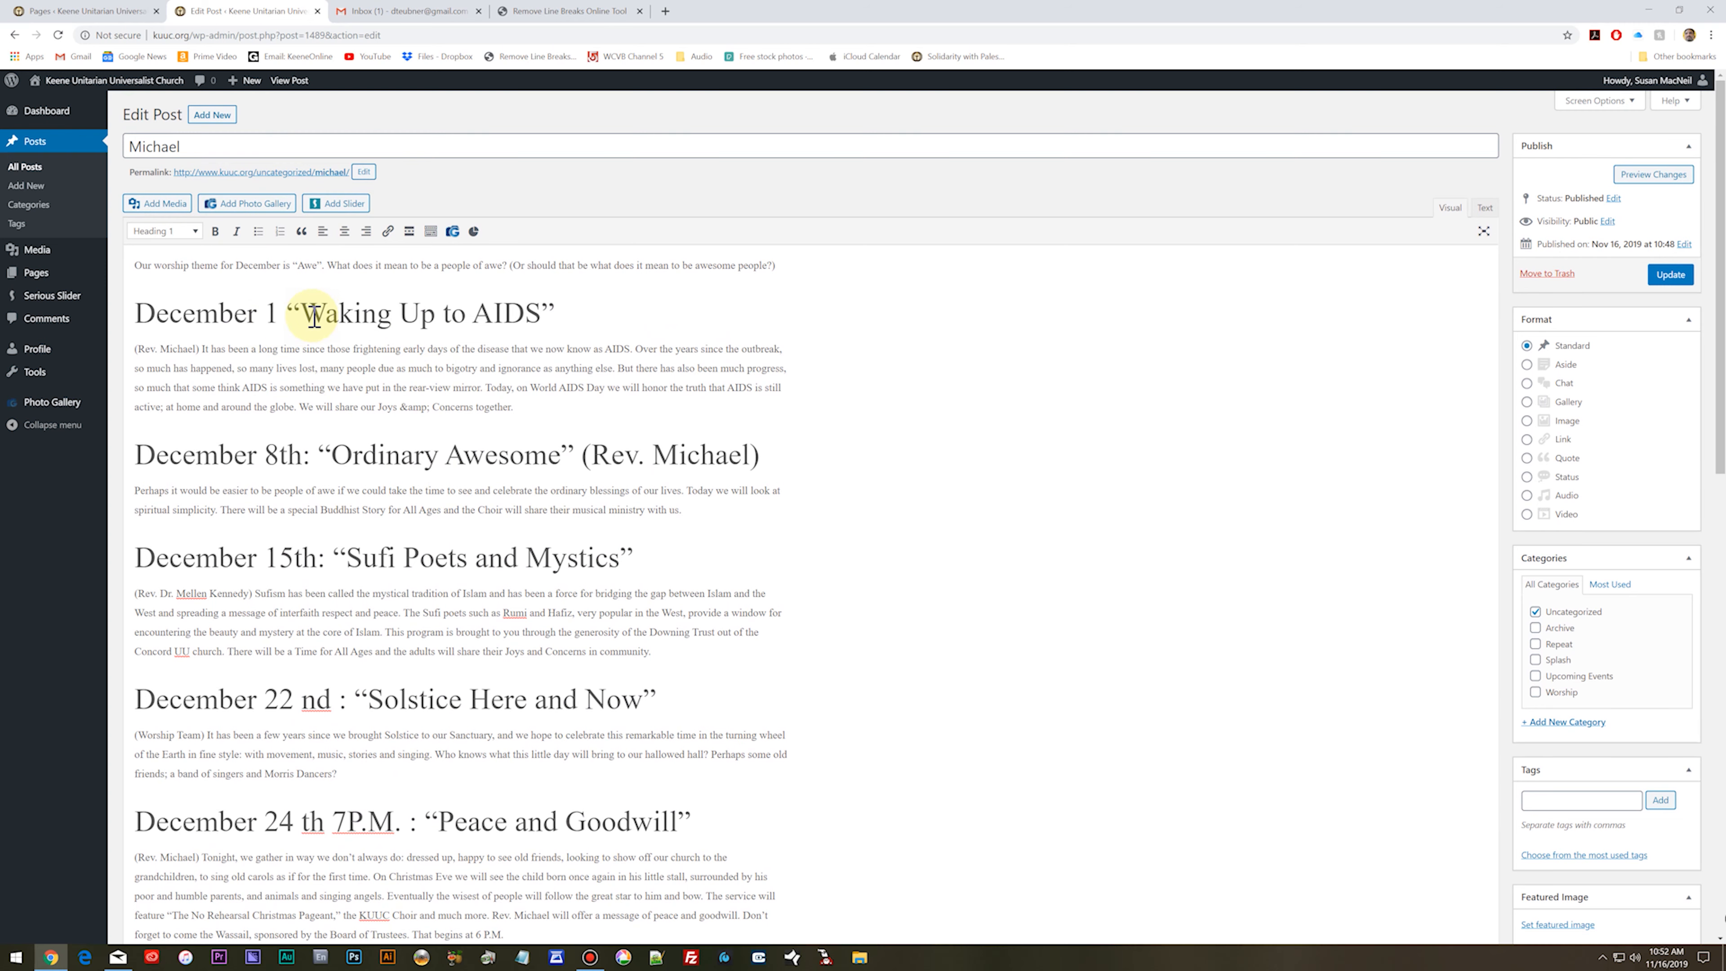
{"action": "left_click_drag", "start_coordinate": [302, 311], "coordinate": [292, 309]}
{"action": "key", "text": "BackSpace"}
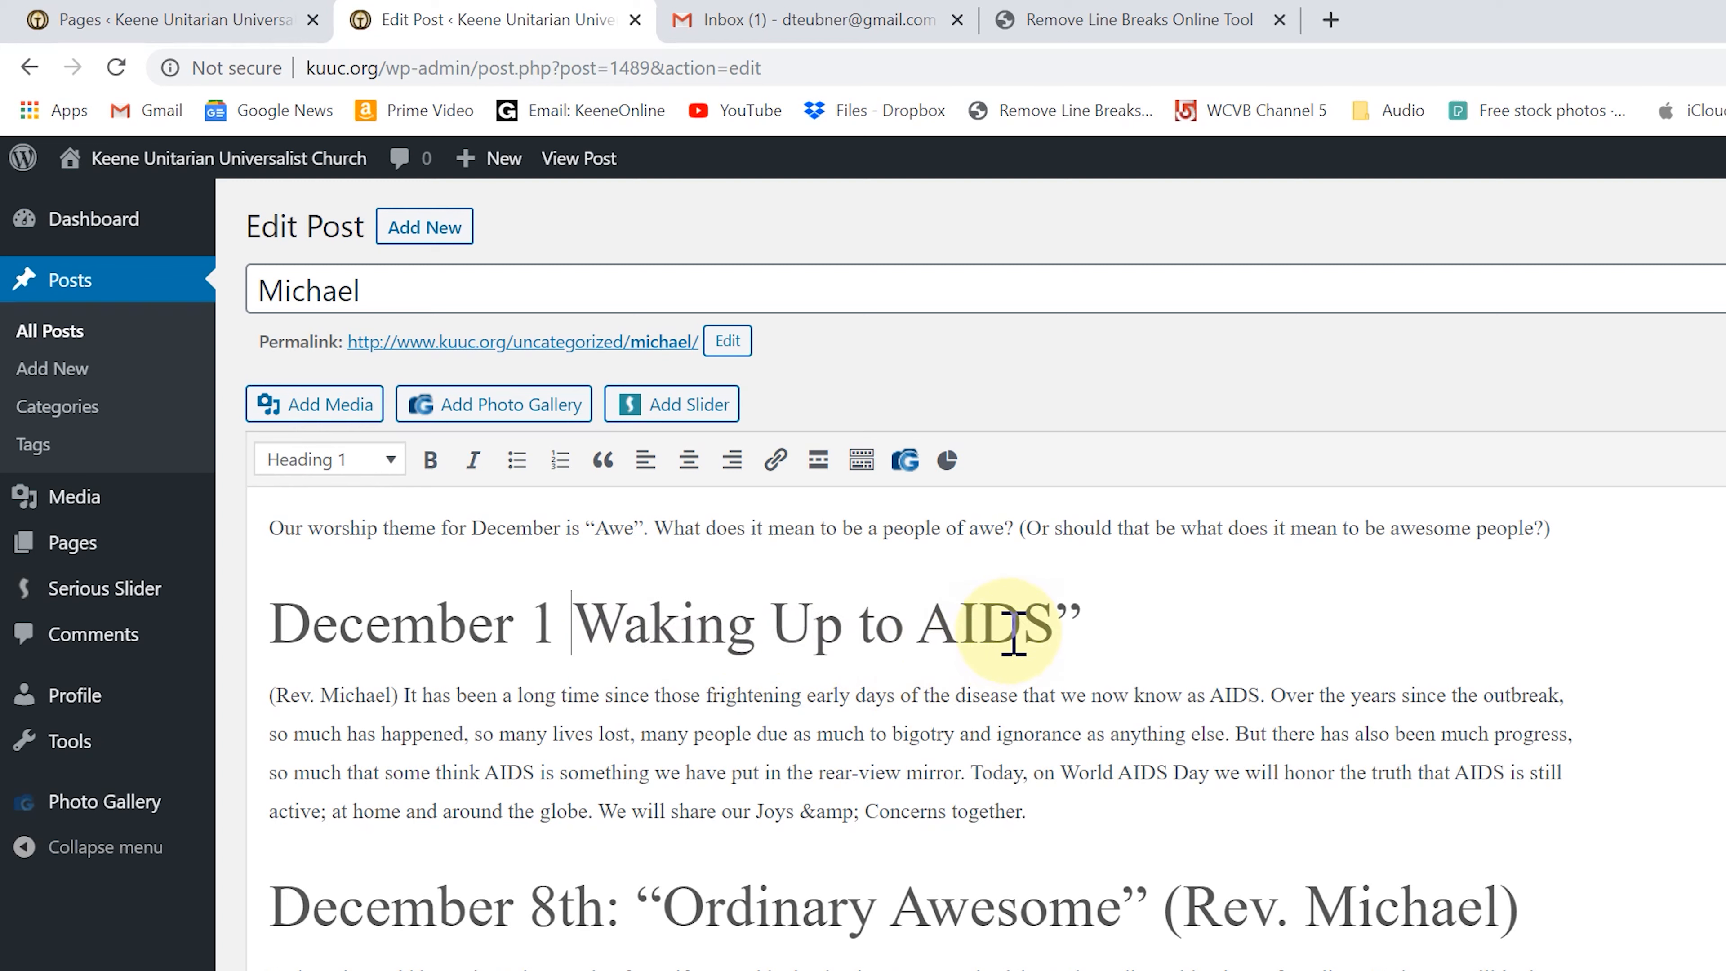
{"action": "left_click_drag", "start_coordinate": [1082, 622], "coordinate": [537, 629]}
{"action": "key", "text": "BackSpace"}
{"action": "left_click", "coordinate": [473, 460]}
{"action": "left_click", "coordinate": [764, 786]}
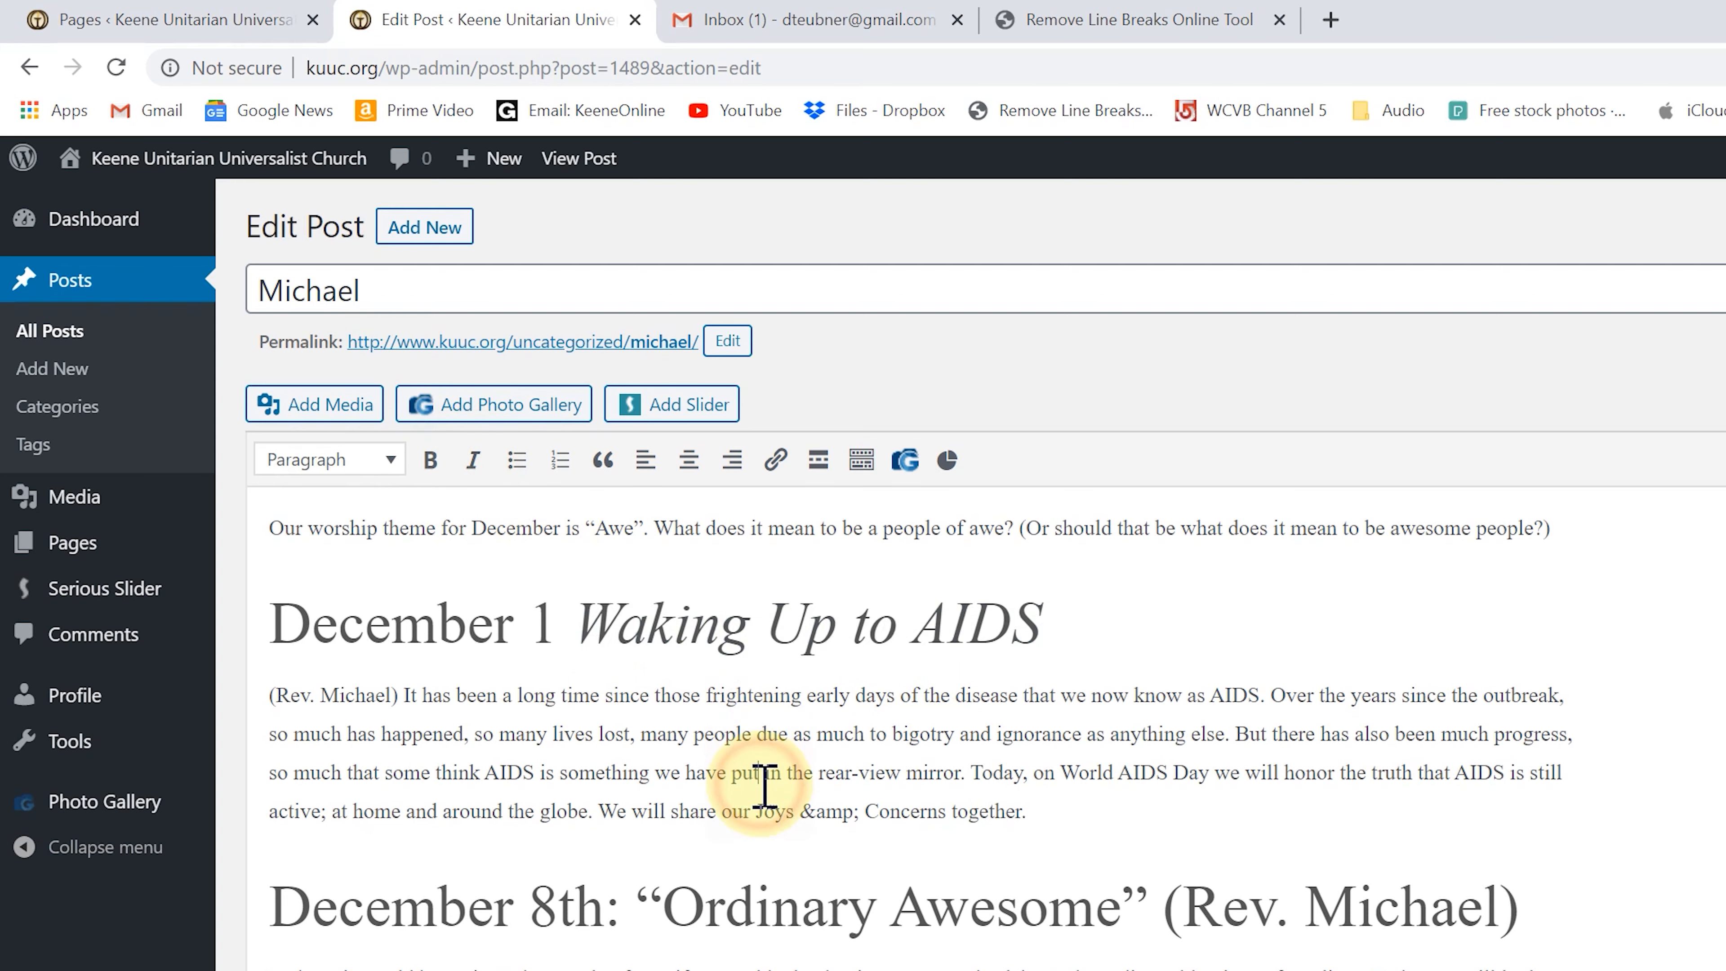
Step: Remove the “th:” and the opening quotation mark from the December 8 heading
{"action": "left_click_drag", "start_coordinate": [561, 911], "coordinate": [622, 914]}
{"action": "key", "text": "BackSpace"}
{"action": "left_click", "coordinate": [586, 914]}
{"action": "key", "text": "BackSpace"}
Step: Move the speaker's name out of the December 8 heading to the start of its description, formatted as Paragraph
{"action": "left_click", "coordinate": [1077, 904]}
{"action": "key", "text": "Return"}
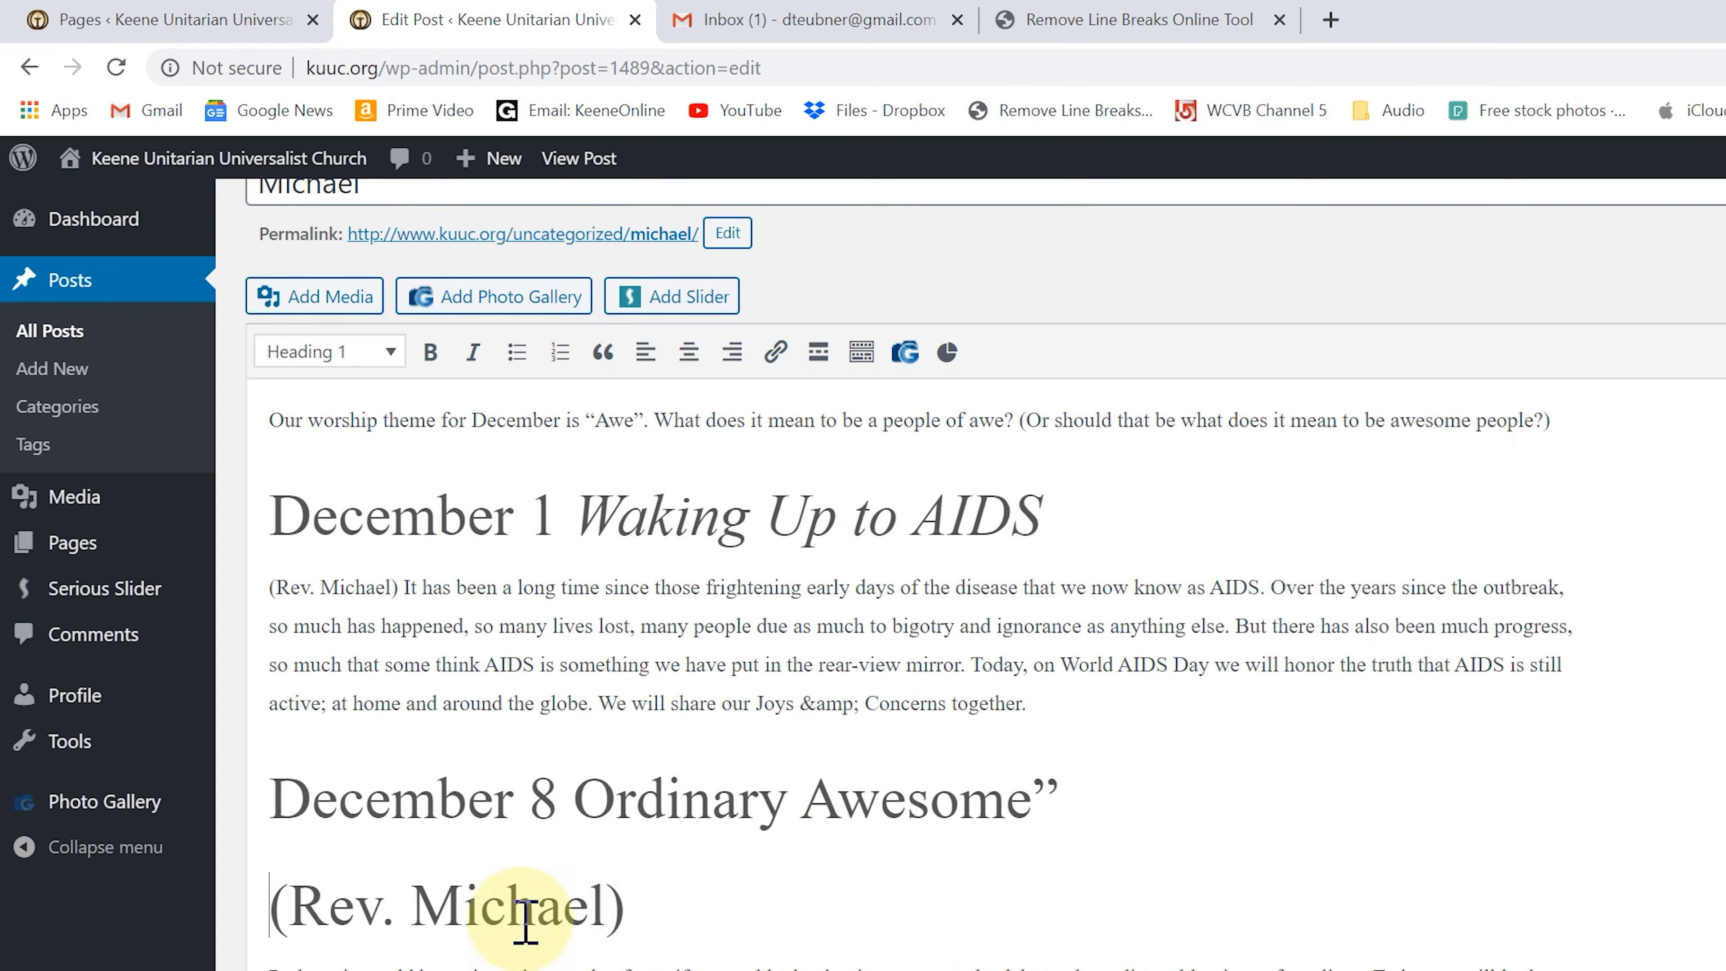
{"action": "left_click", "coordinate": [327, 351]}
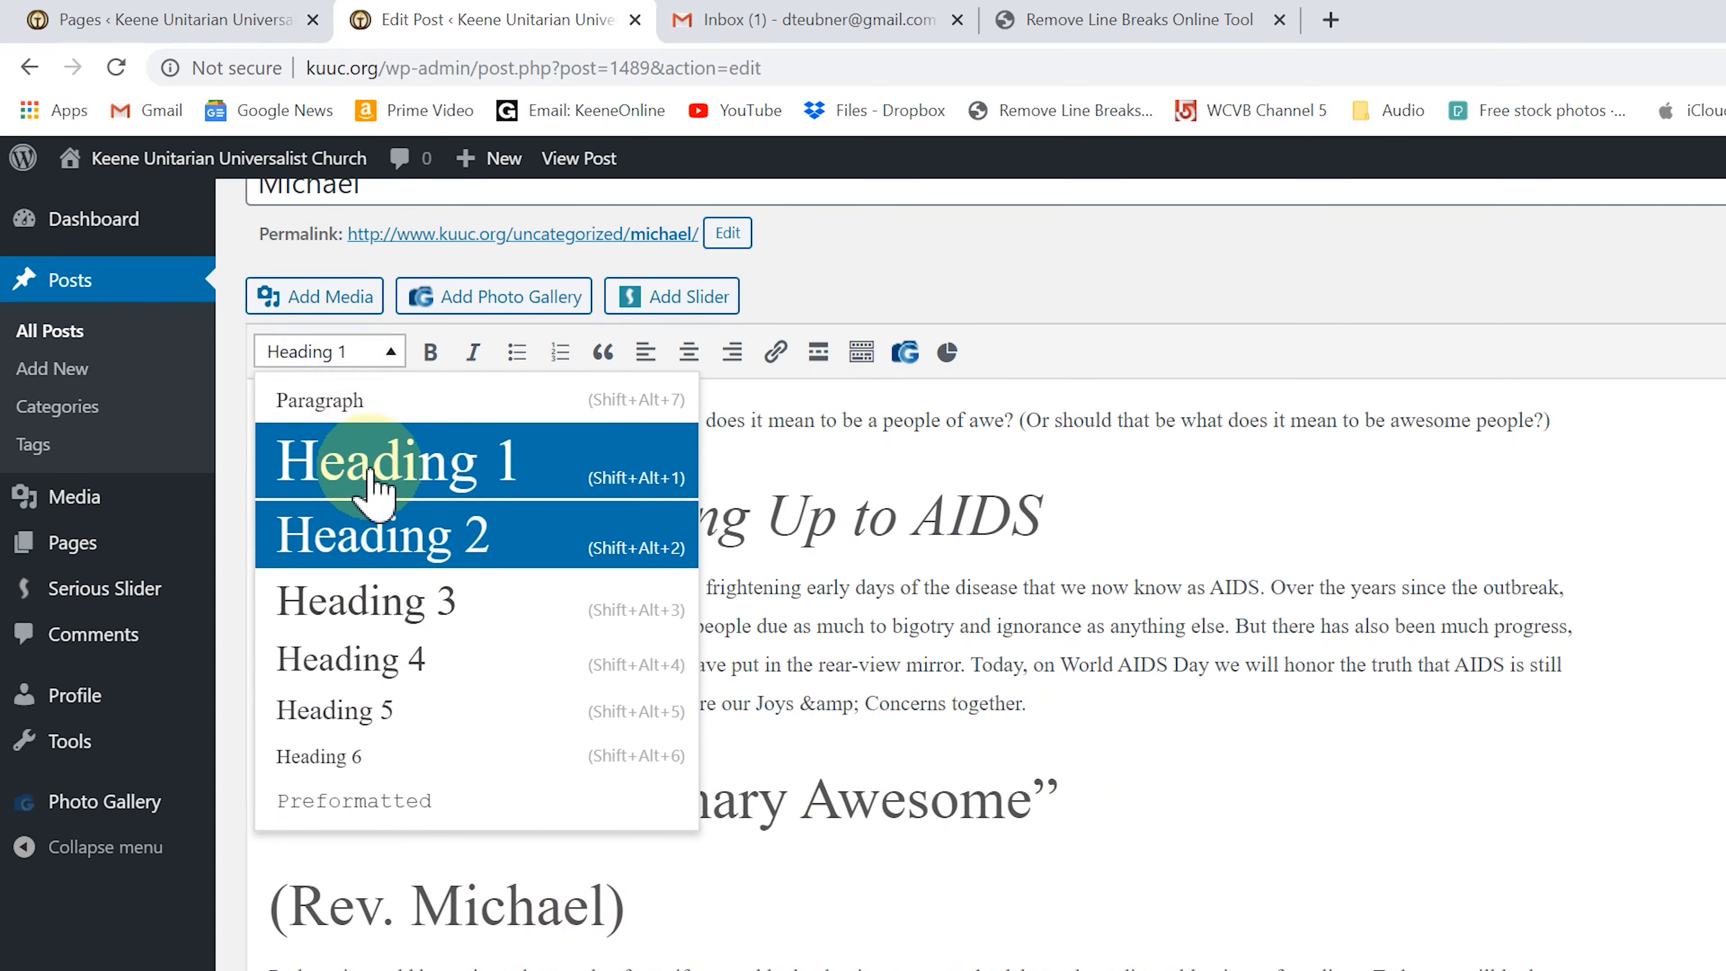
{"action": "left_click", "coordinate": [339, 400]}
{"action": "left_click", "coordinate": [505, 886]}
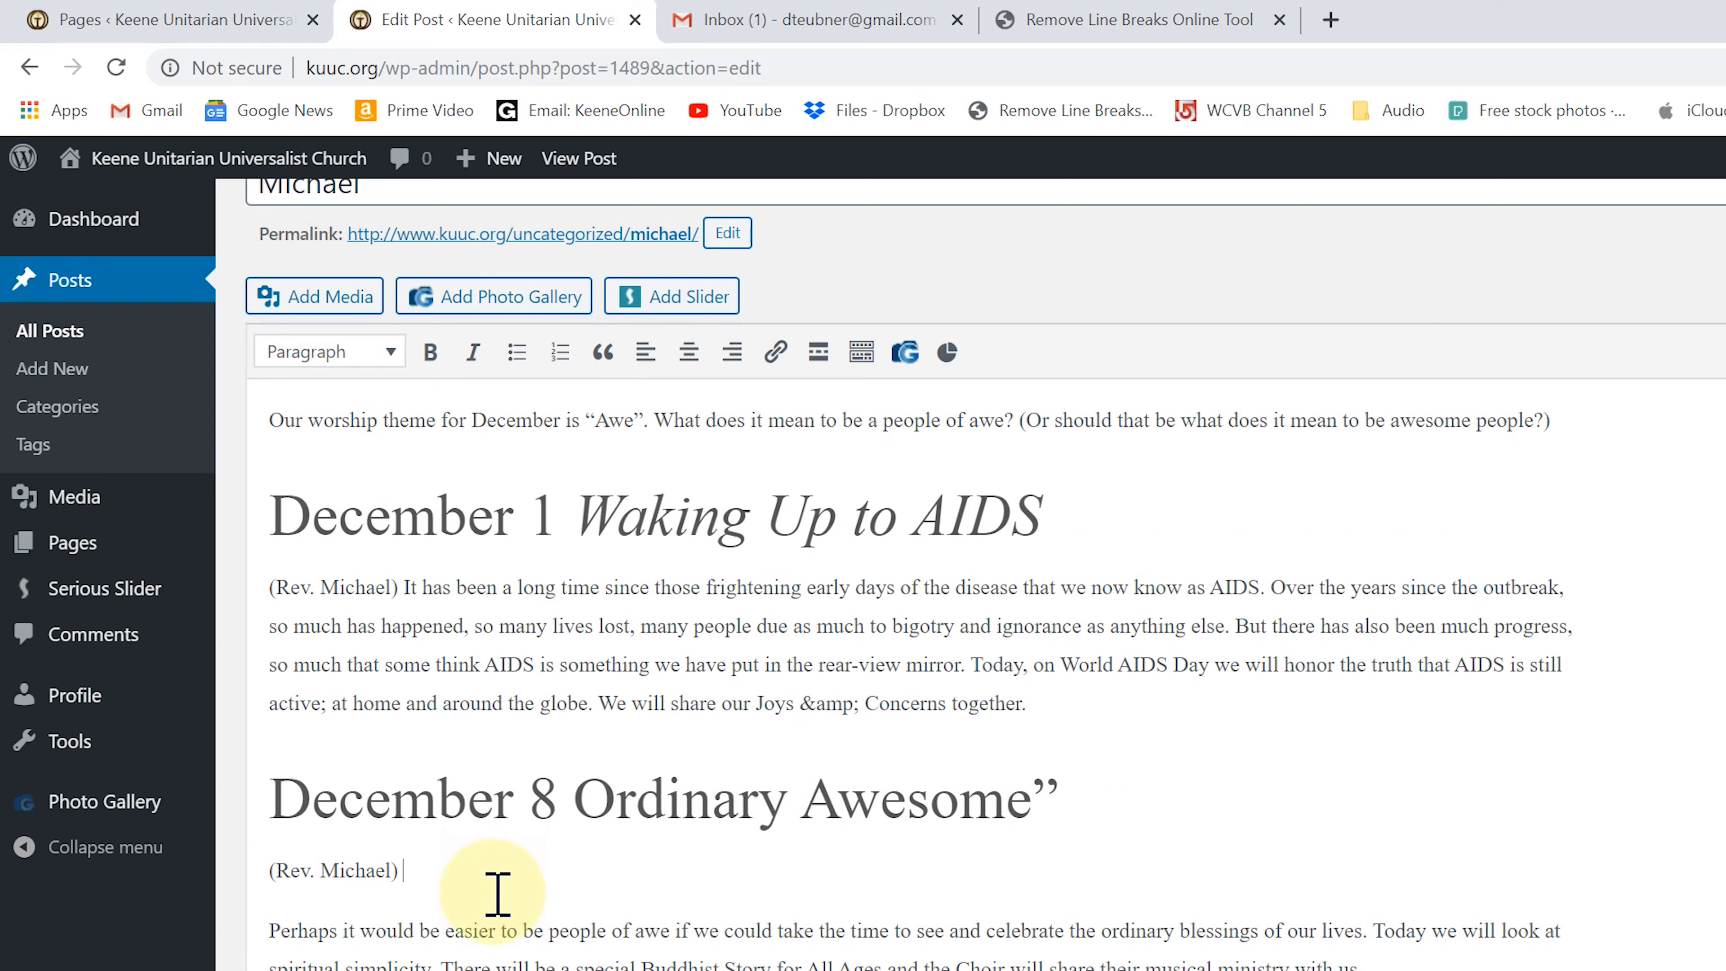
{"action": "key", "text": "Delete"}
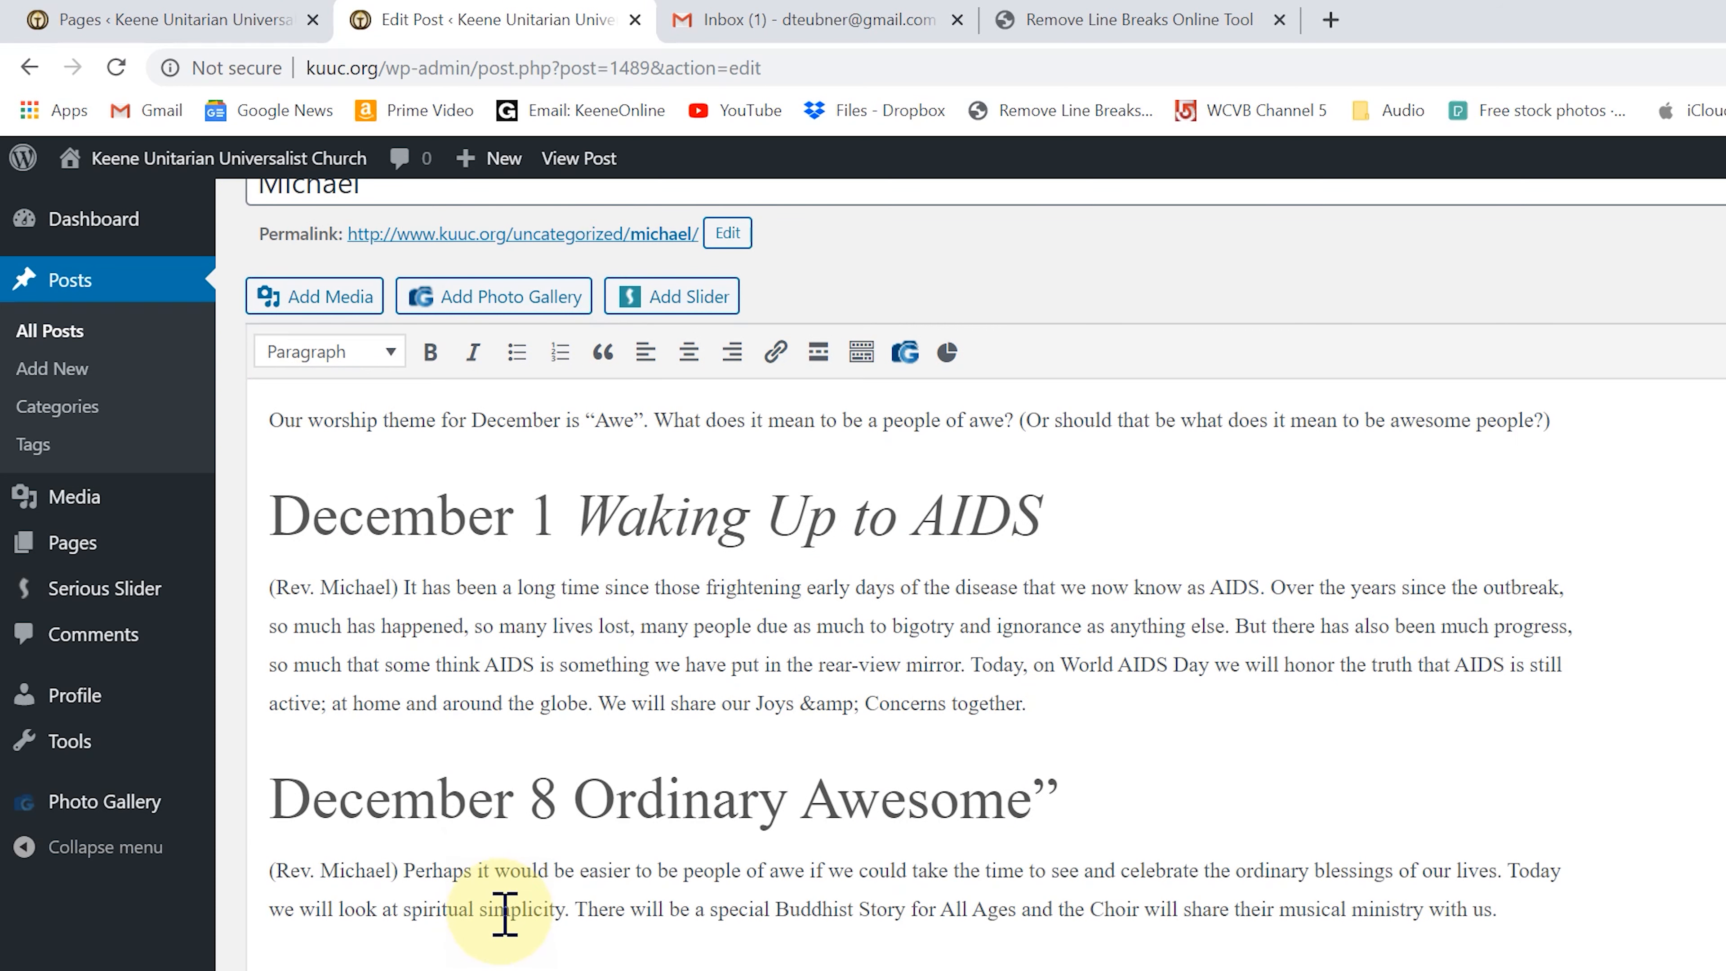
Step: Delete the closing quotation mark from the December 8 heading and italicize “Ordinary Awesome”
{"action": "left_click_drag", "start_coordinate": [1060, 789], "coordinate": [578, 809]}
{"action": "key", "text": "Delete"}
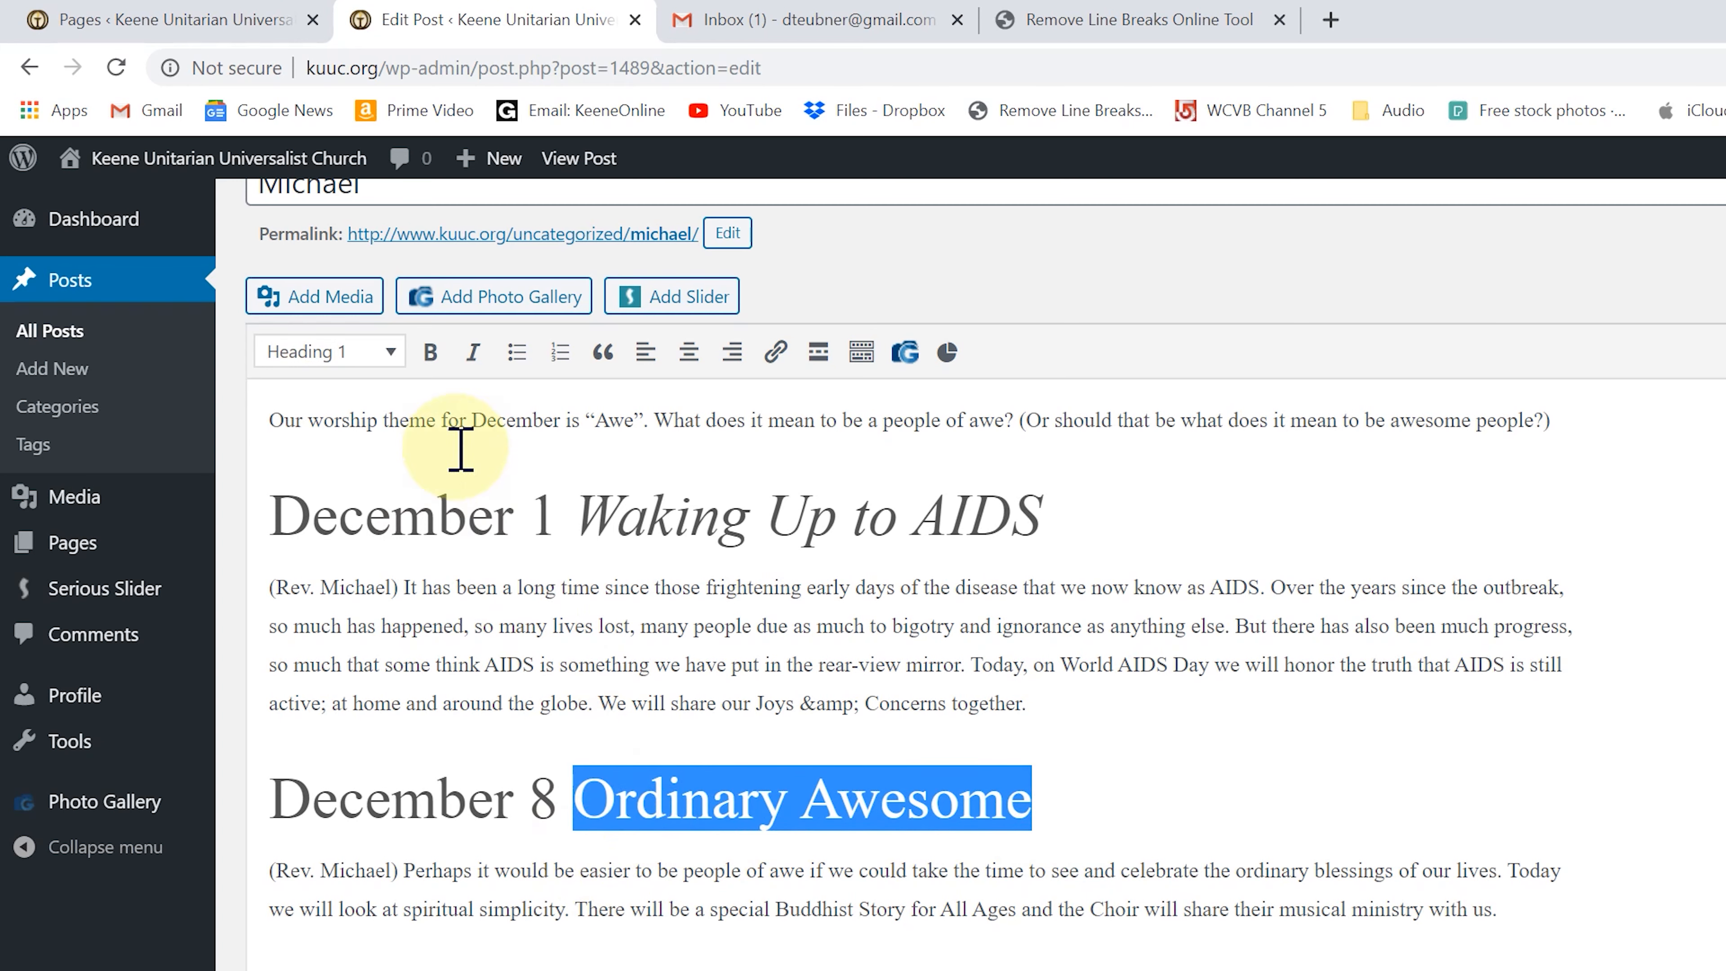
{"action": "left_click", "coordinate": [472, 352]}
{"action": "left_click", "coordinate": [802, 704]}
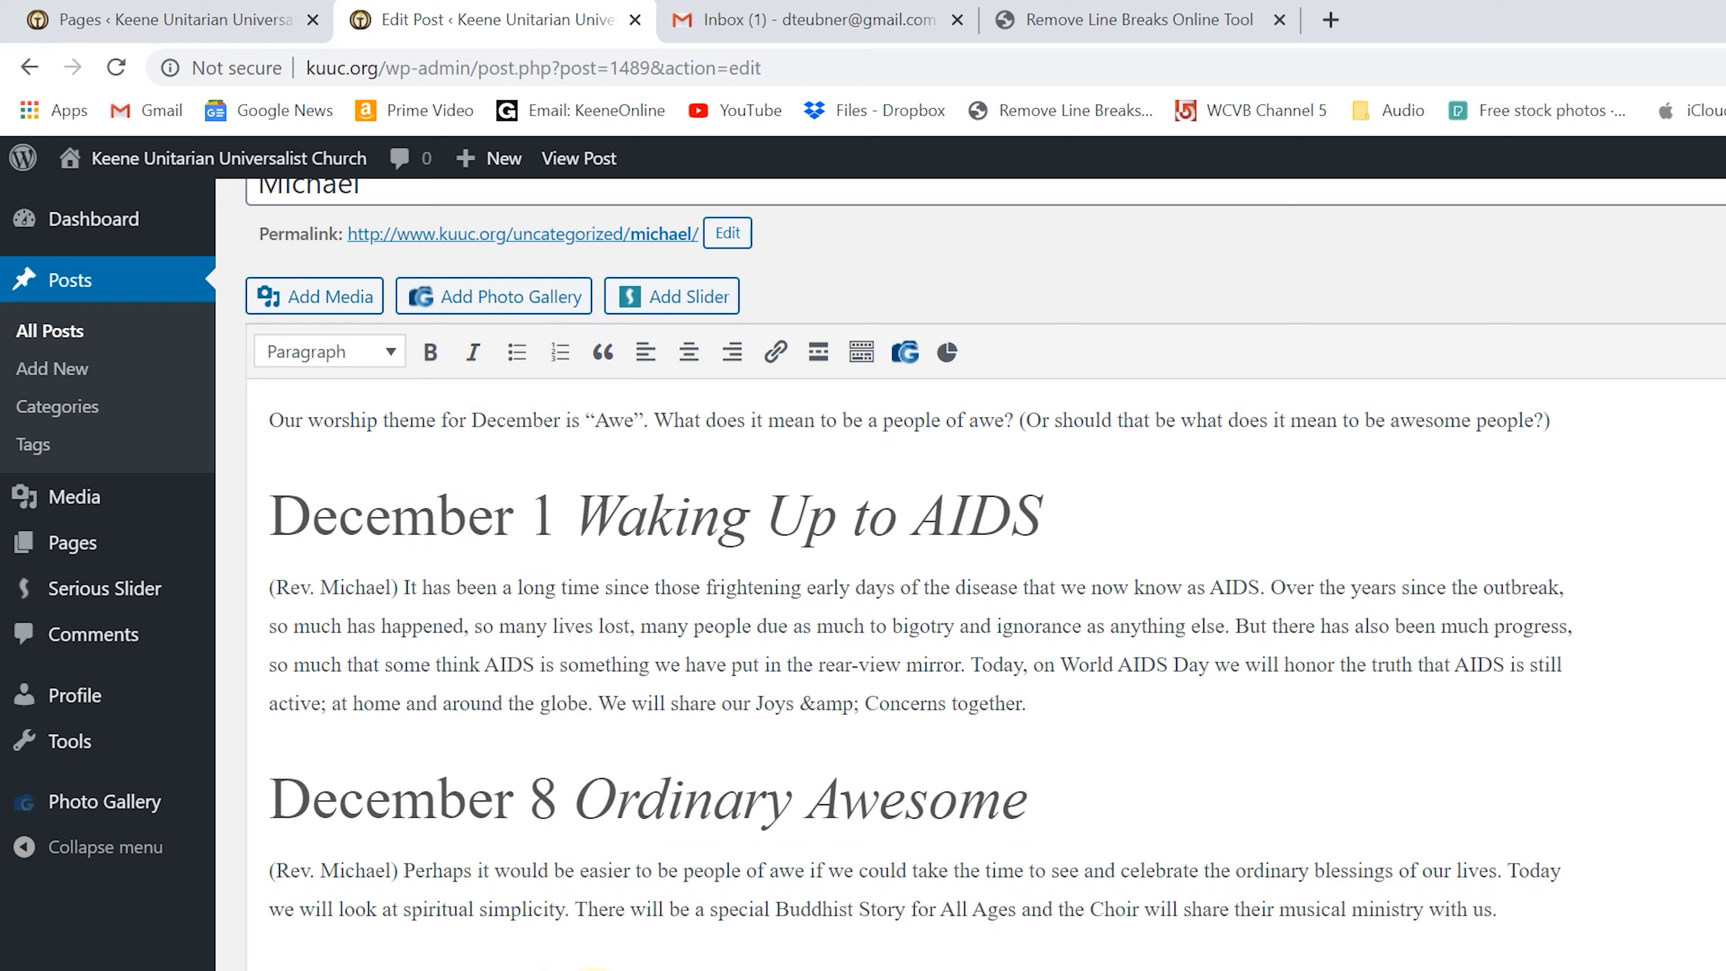
Step: Strip “th:” and the quotation marks from the December 15 heading and italicize “Sufi Poets and Mystics”
{"action": "left_click_drag", "start_coordinate": [294, 504], "coordinate": [346, 505]}
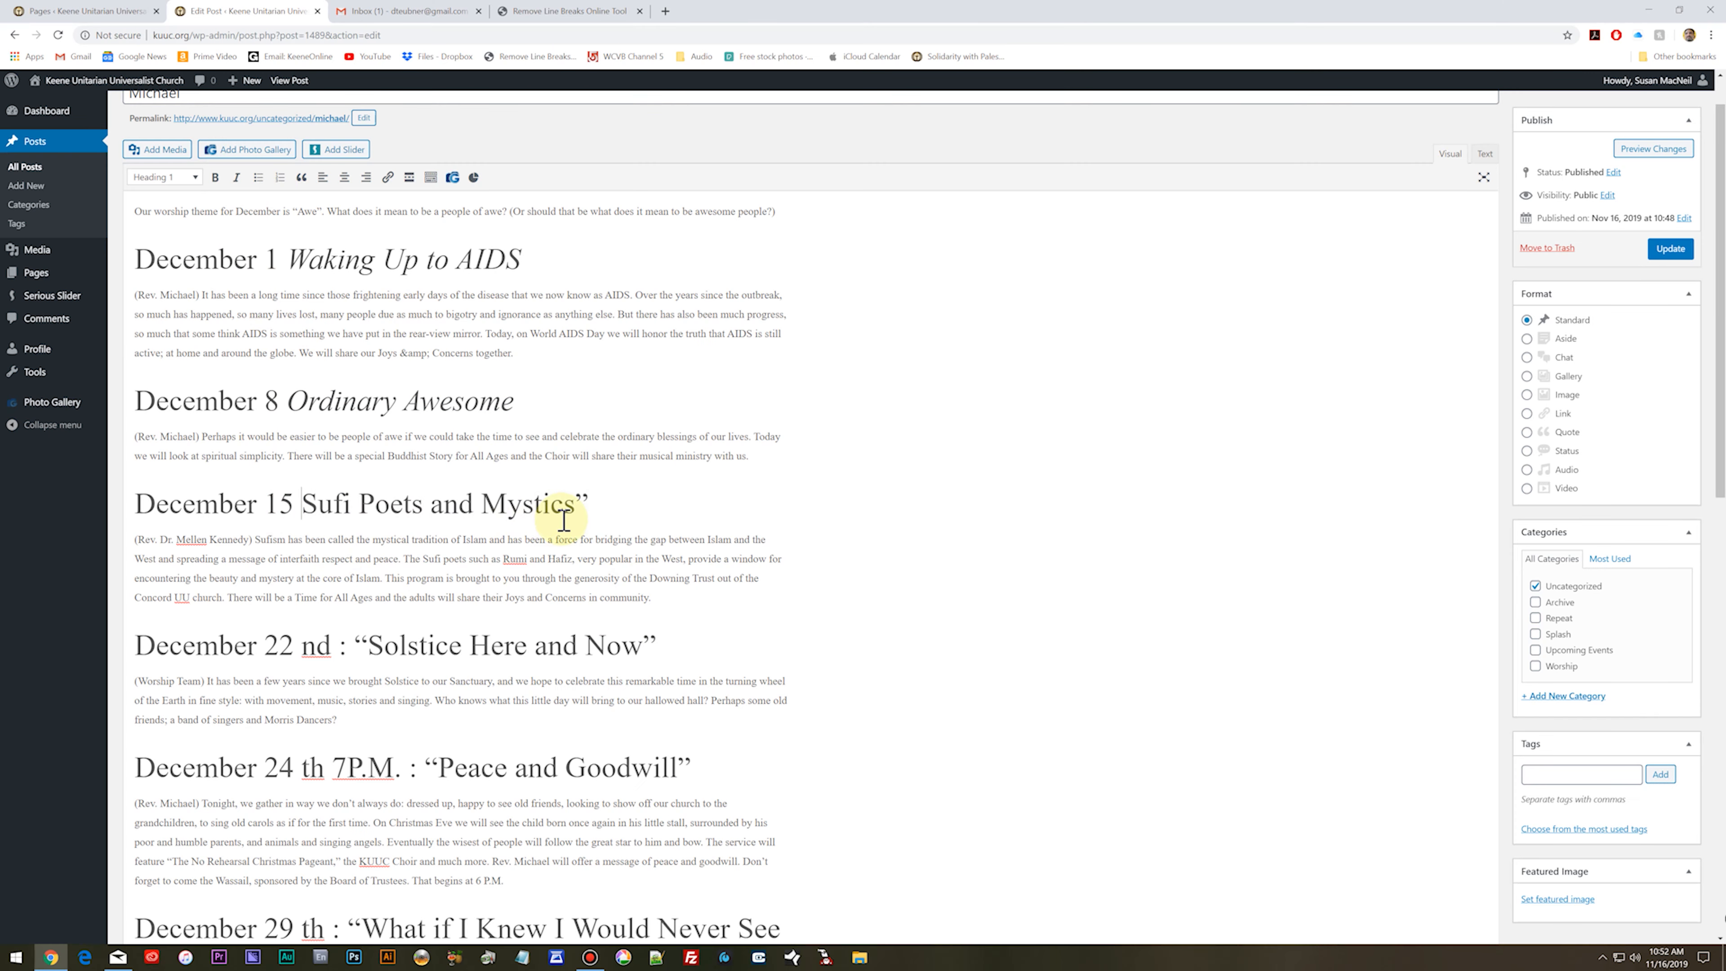
{"action": "left_click_drag", "start_coordinate": [574, 520], "coordinate": [323, 514]}
{"action": "left_click", "coordinate": [236, 177]}
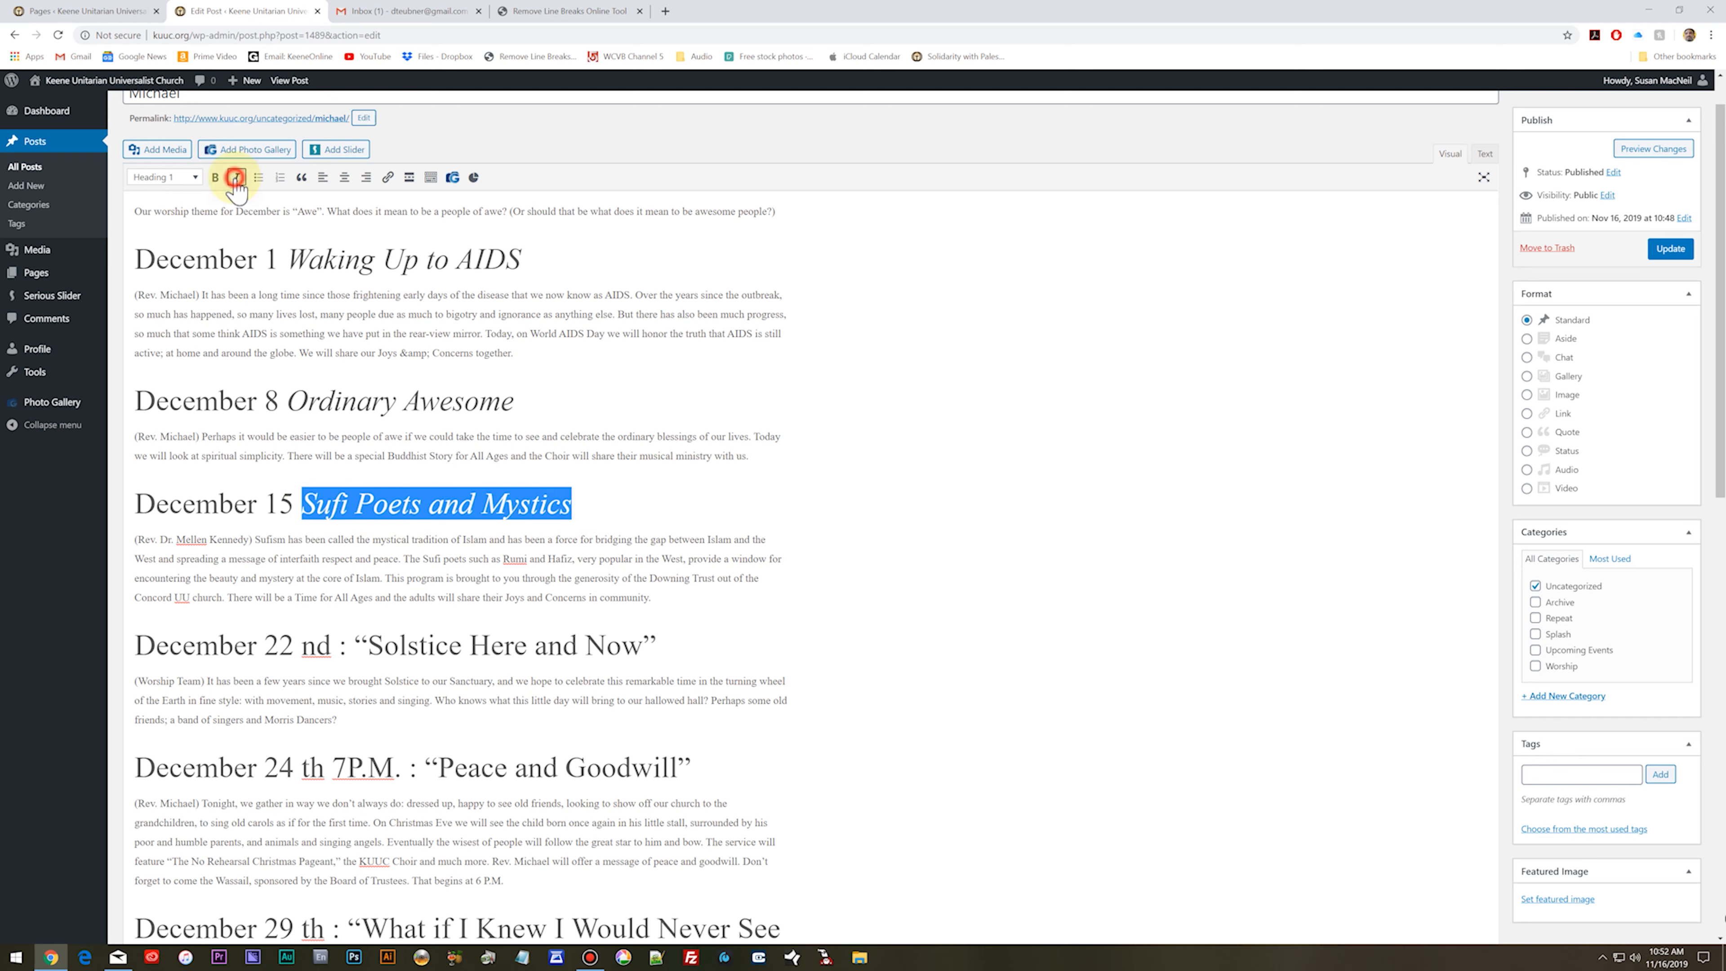
Step: Strip “nd :” and the quotation marks from the December 22 heading and italicize “Solstice Here and Now”
{"action": "left_click", "coordinate": [288, 646]}
{"action": "left_click", "coordinate": [370, 648], "text": "shift"}
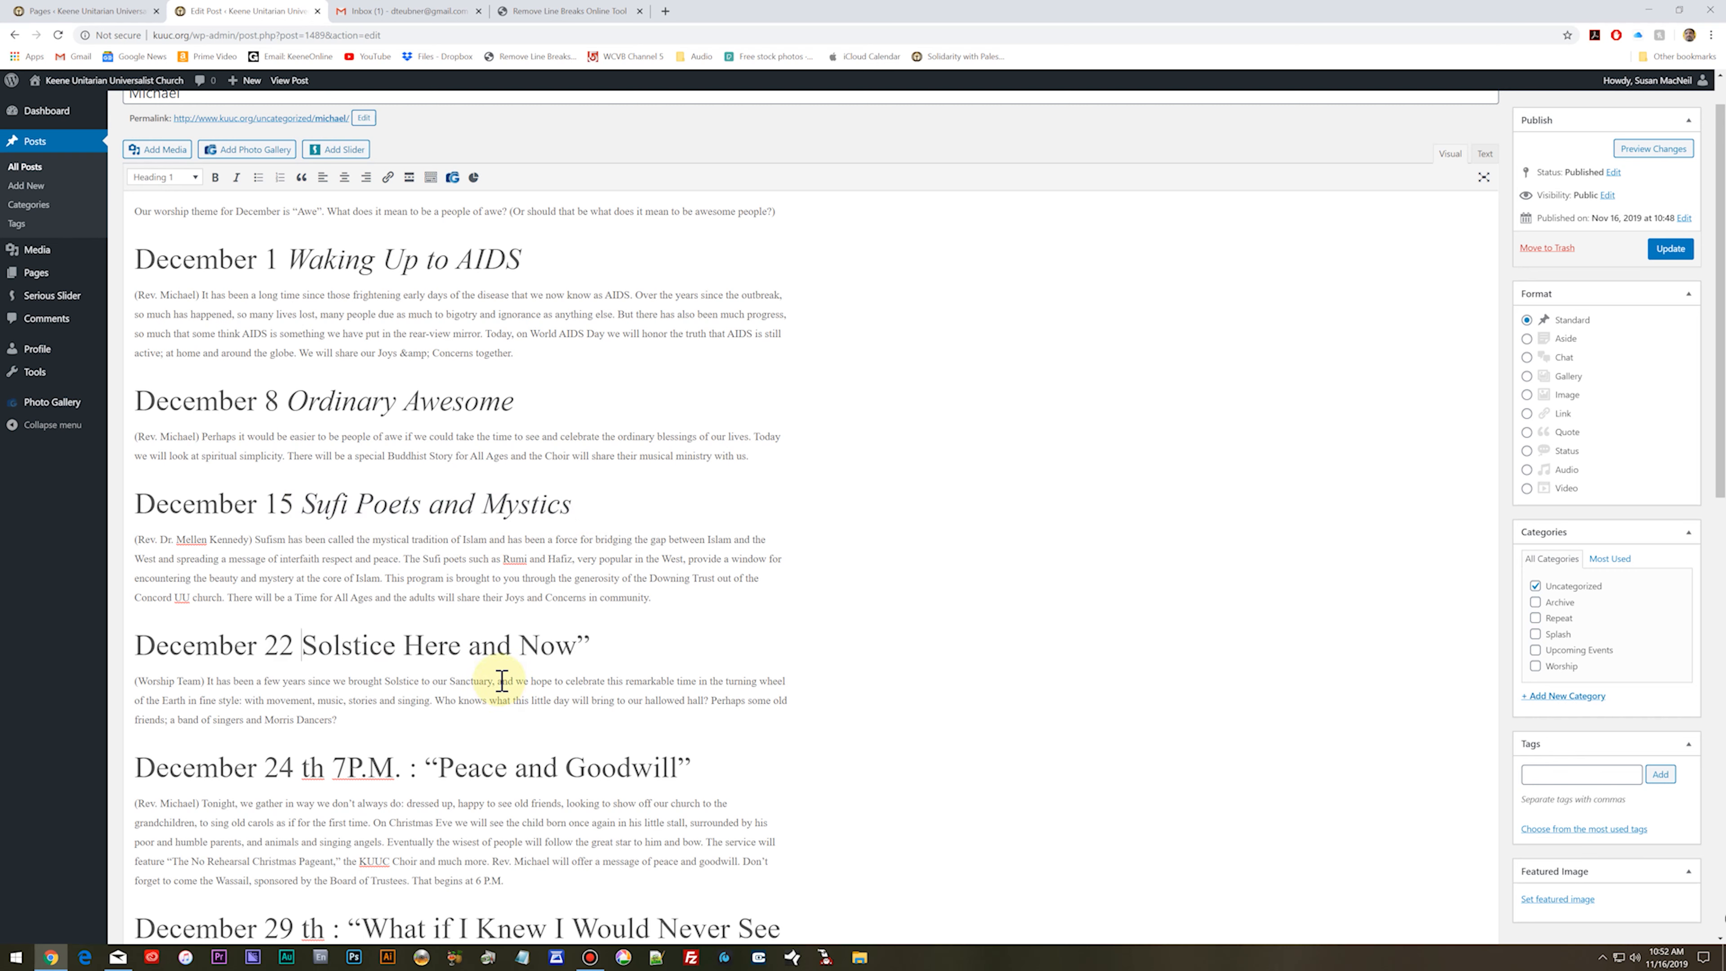
{"action": "key", "text": "BackSpace"}
{"action": "left_click_drag", "start_coordinate": [586, 650], "coordinate": [313, 644]}
{"action": "left_click", "coordinate": [236, 176]}
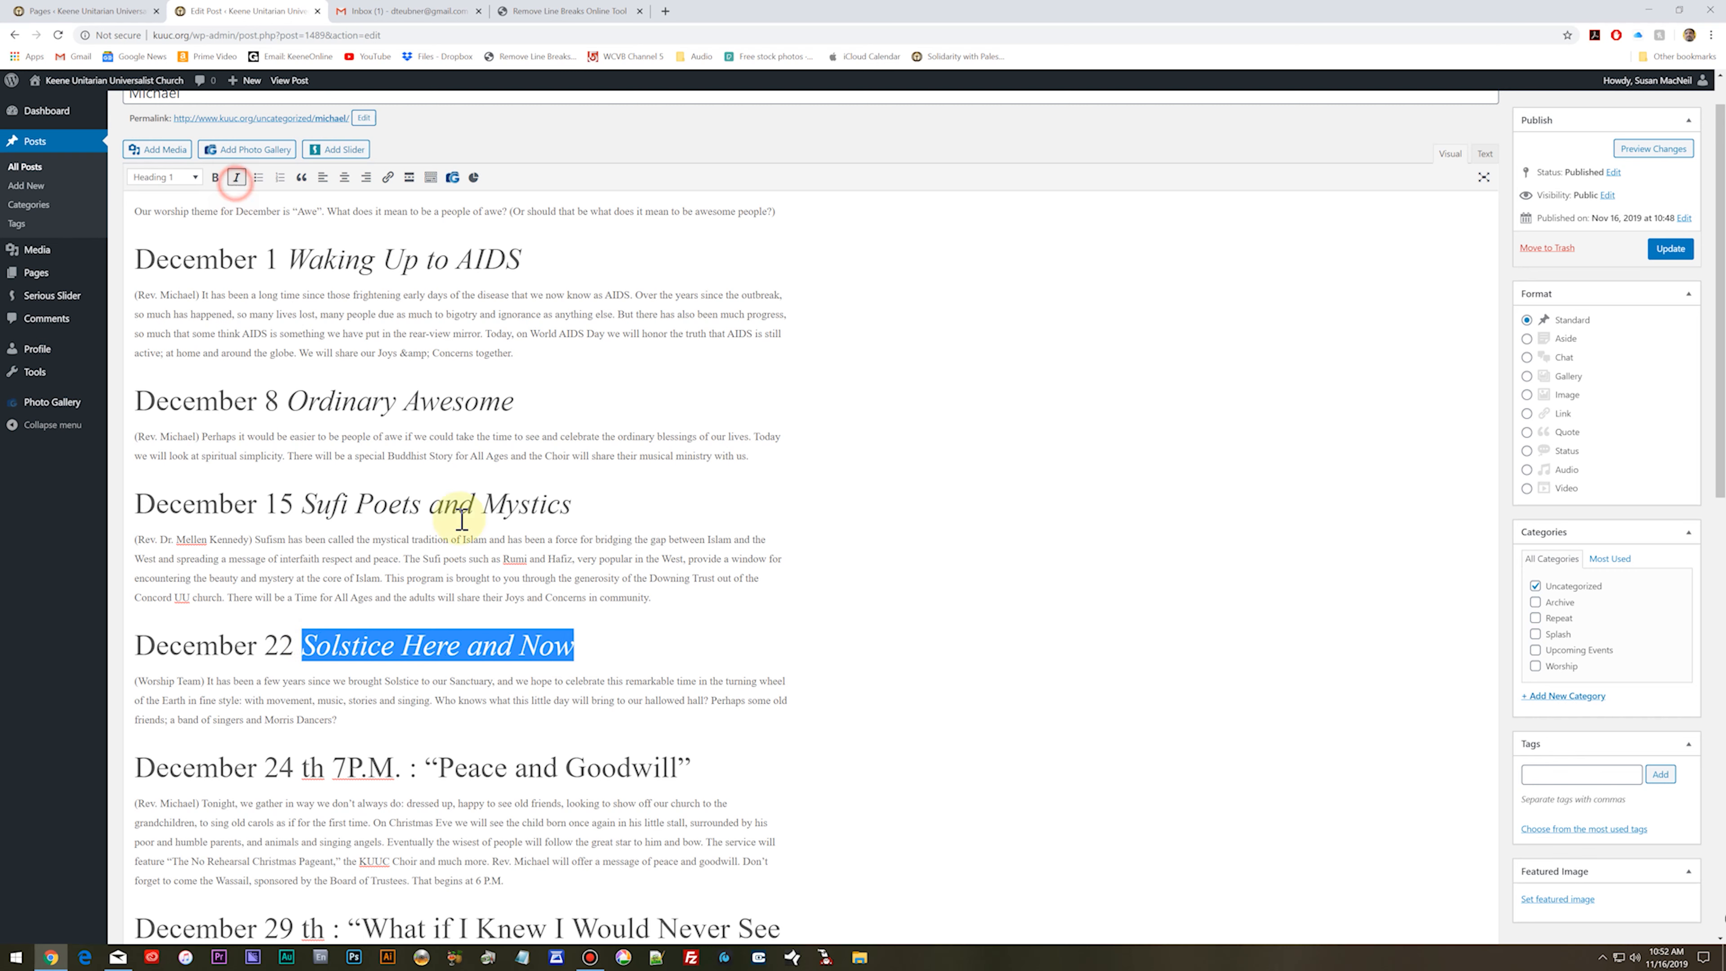
Step: Rewrite the Christmas Eve heading's date as “December 24, 7 P.M.”, removing the colon and the title's opening quotation mark
{"action": "left_click", "coordinate": [547, 767]}
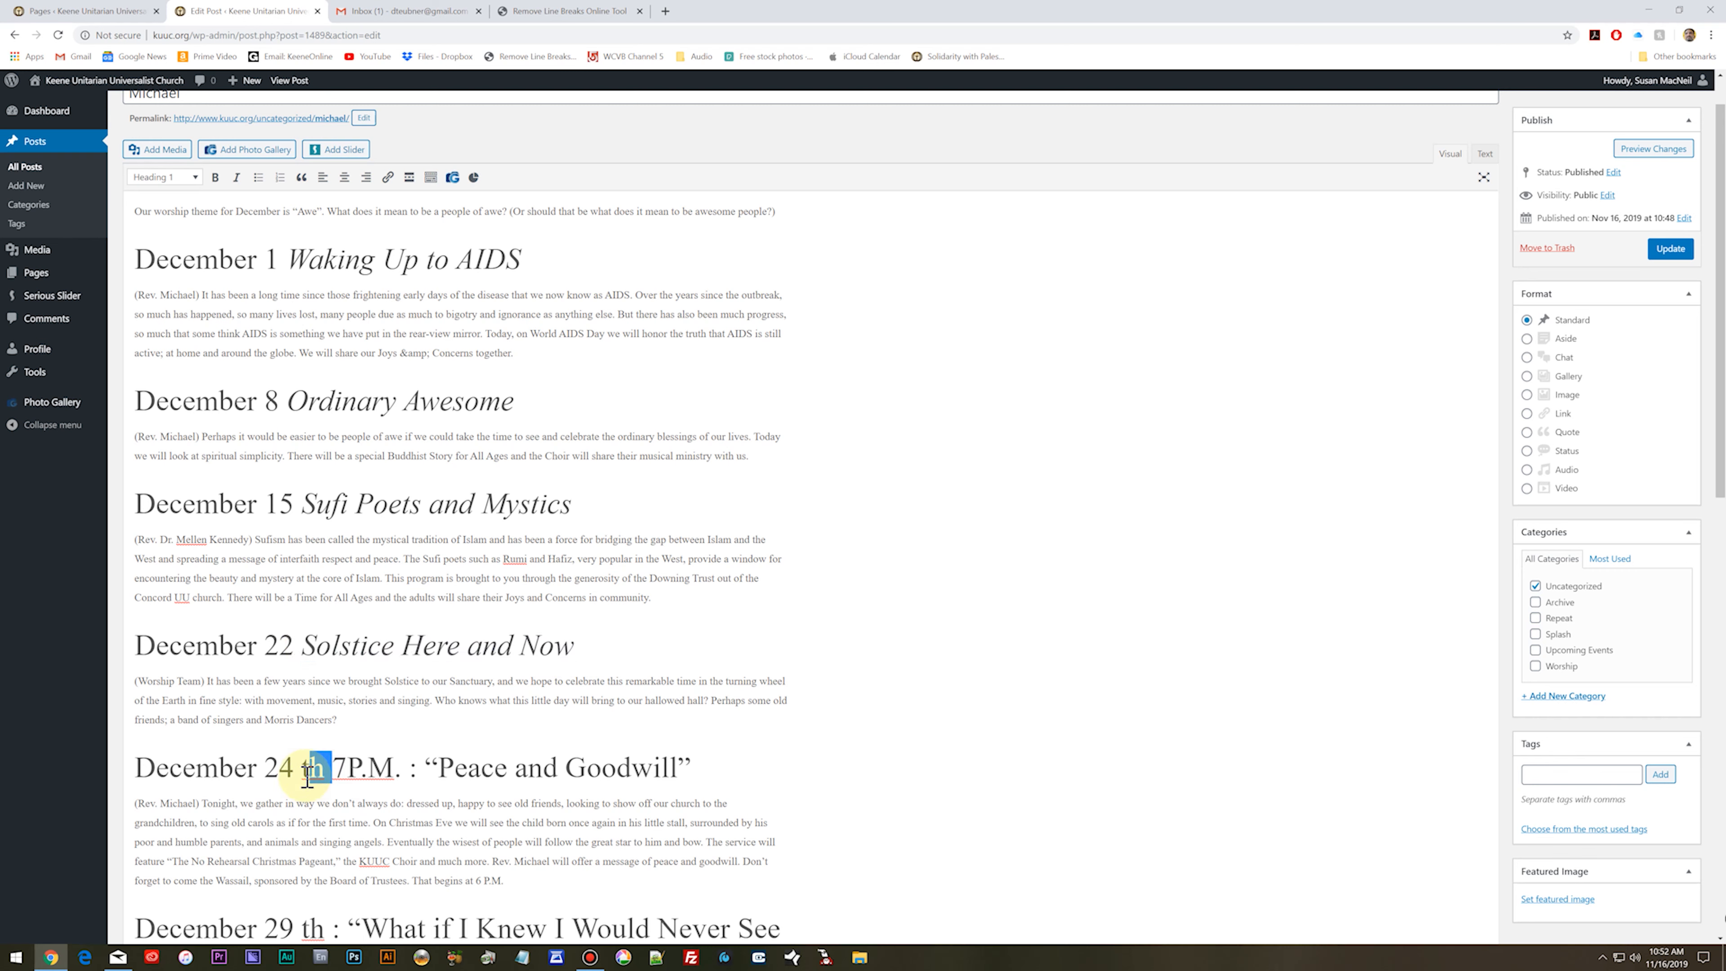
{"action": "type", "text": ","}
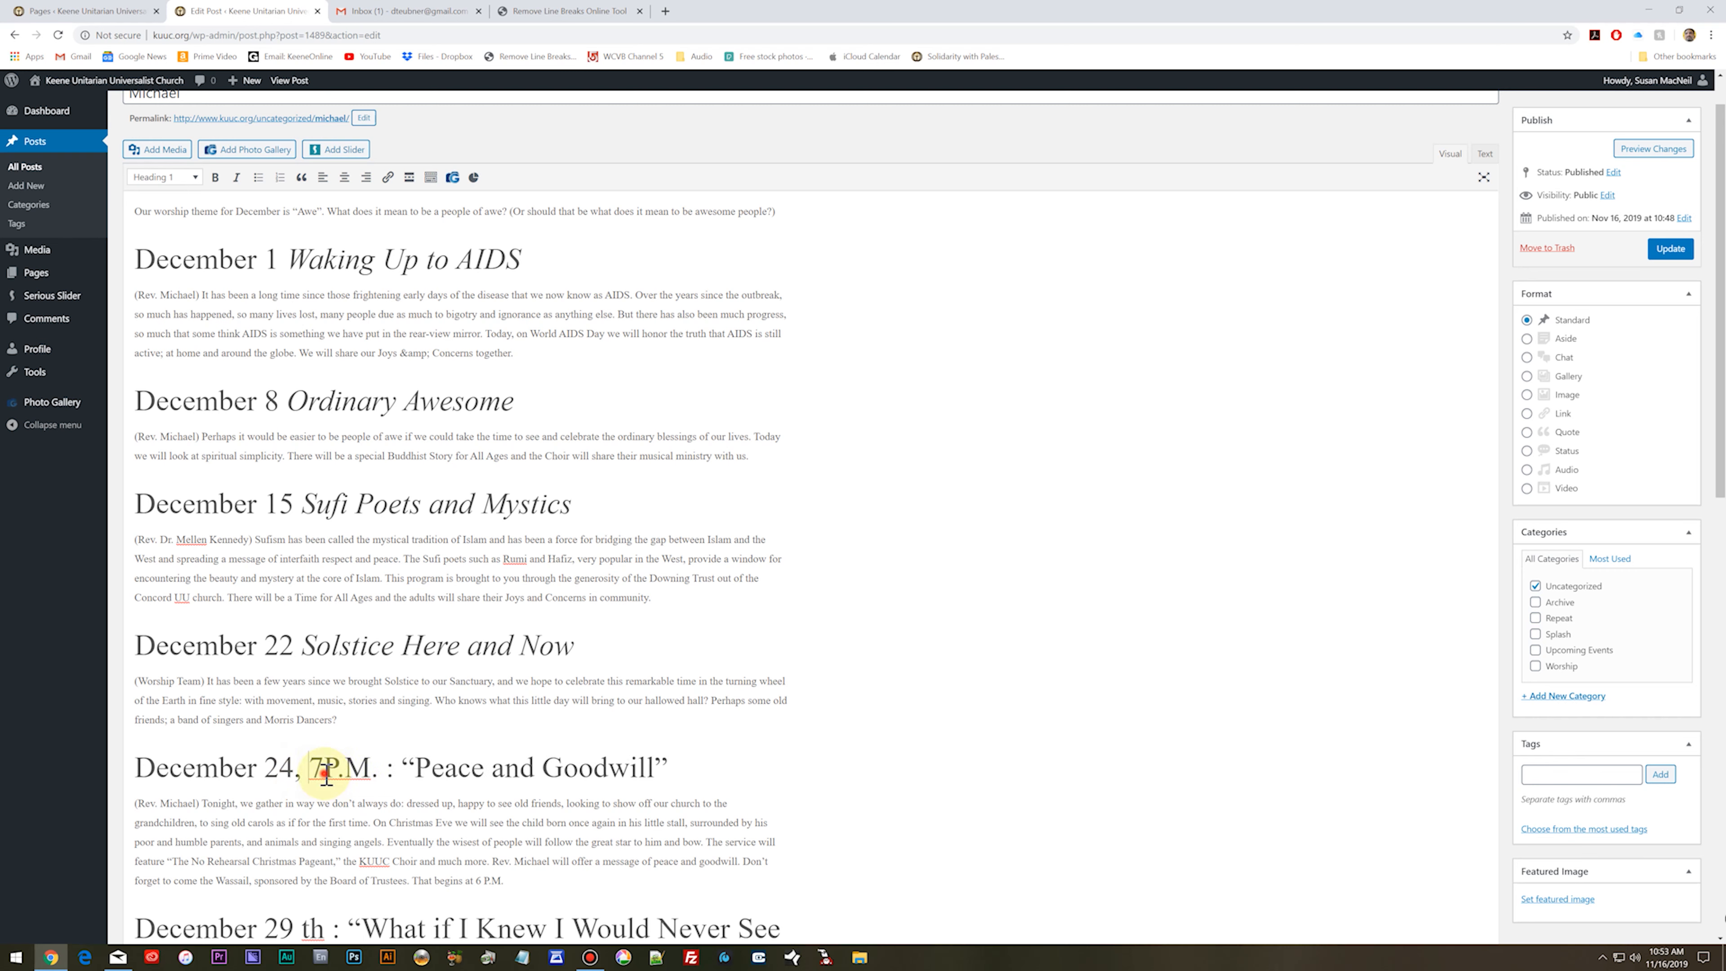
{"action": "left_click_drag", "start_coordinate": [404, 773], "coordinate": [424, 771]}
{"action": "key", "text": "BackSpace"}
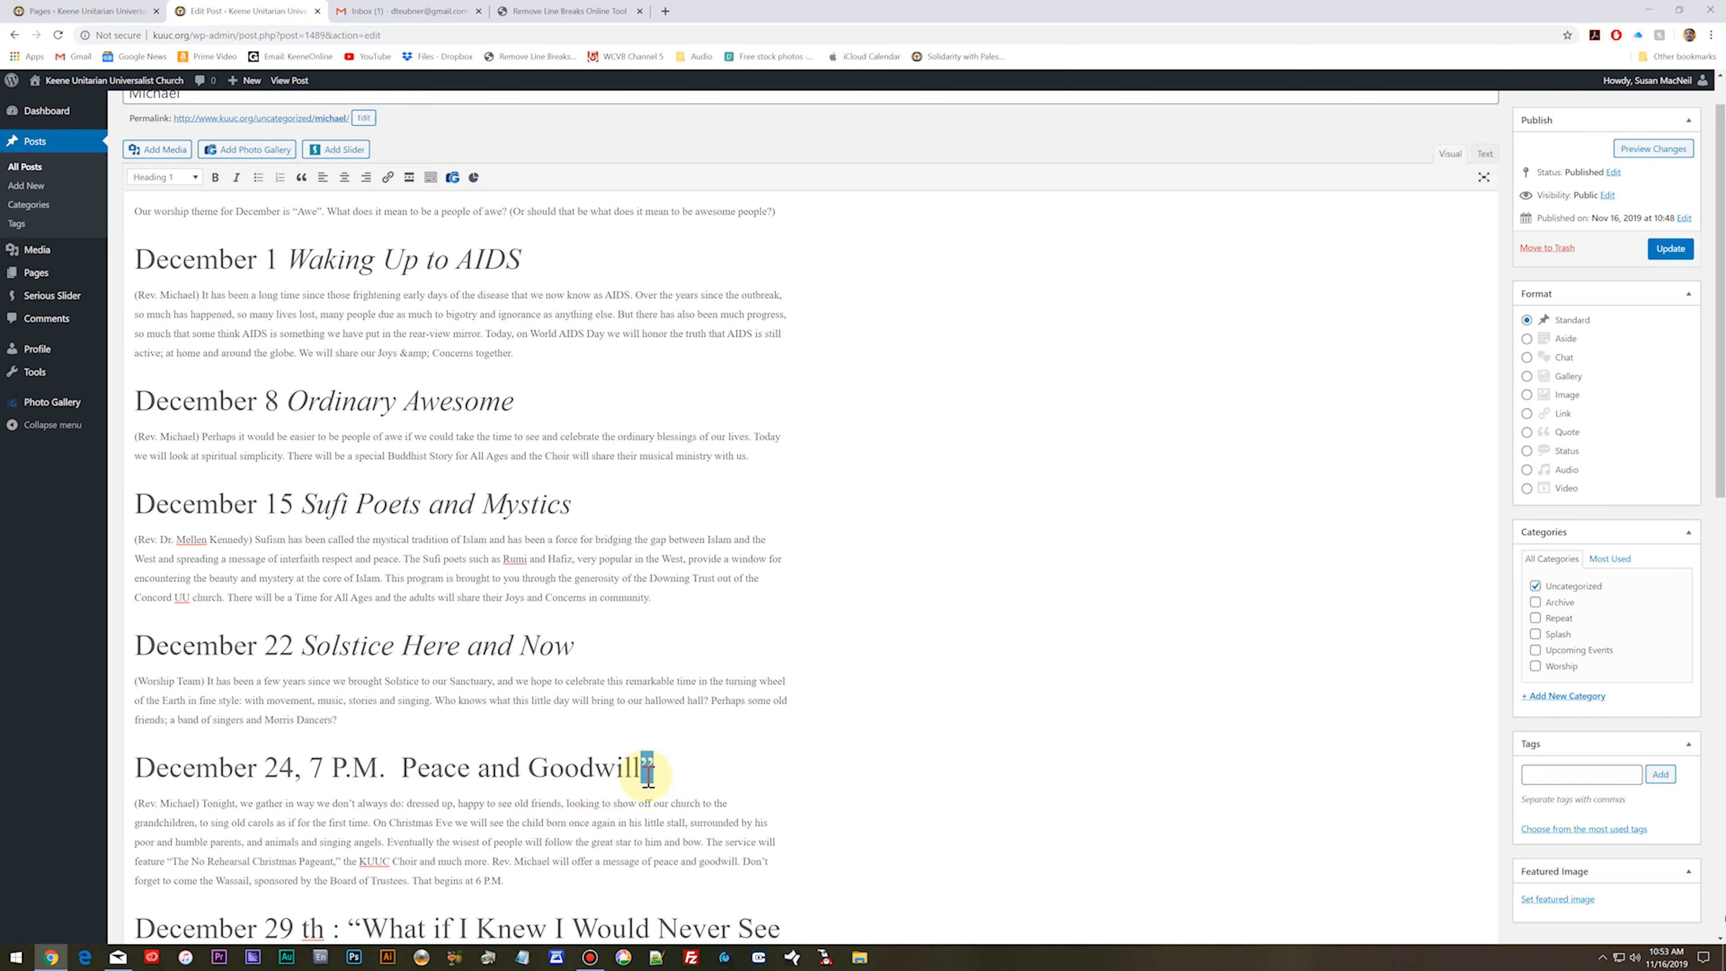
Step: Remove the closing quotation mark from the December 24 heading and italicize “Peace and Goodwill”
{"action": "left_click_drag", "start_coordinate": [641, 769], "coordinate": [402, 770]}
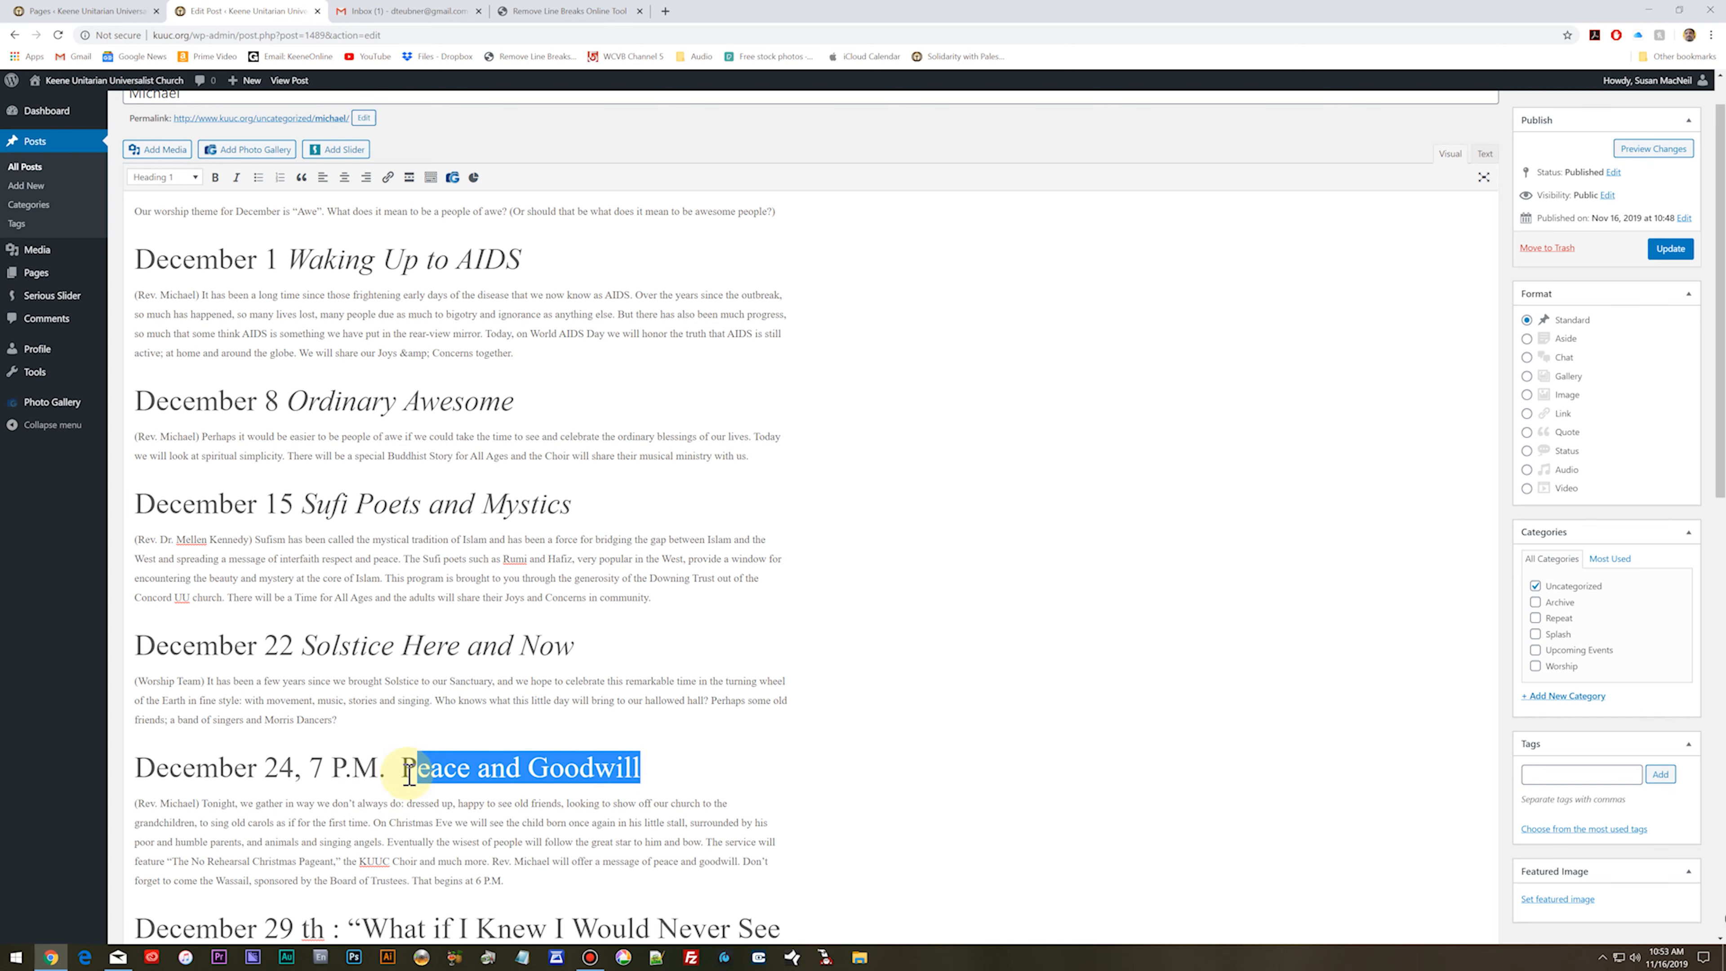
{"action": "left_click", "coordinate": [236, 178]}
{"action": "left_click", "coordinate": [662, 578]}
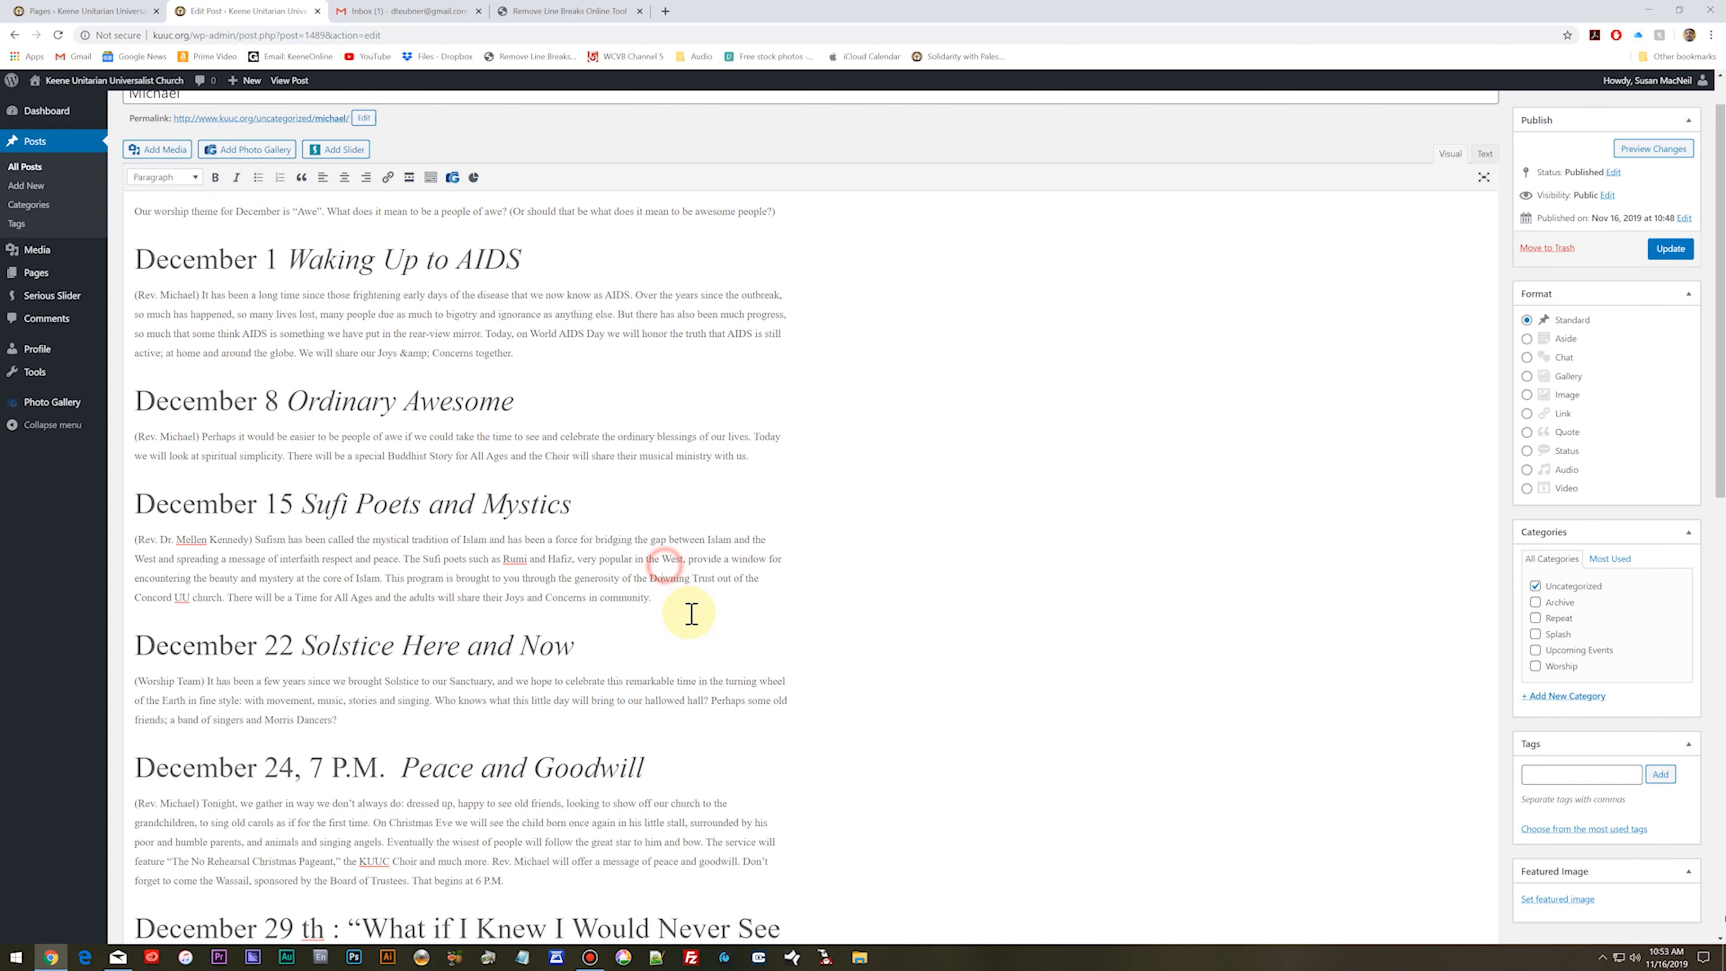
Step: Strip “th :” and the quotation marks from the December 29 heading and italicize “What if I Knew I Would Never See it Again?”
{"action": "scroll", "coordinate": [685, 612], "scroll_direction": "down", "scroll_amount": 5}
{"action": "left_click_drag", "start_coordinate": [301, 557], "coordinate": [365, 559]}
{"action": "key", "text": "BackSpace"}
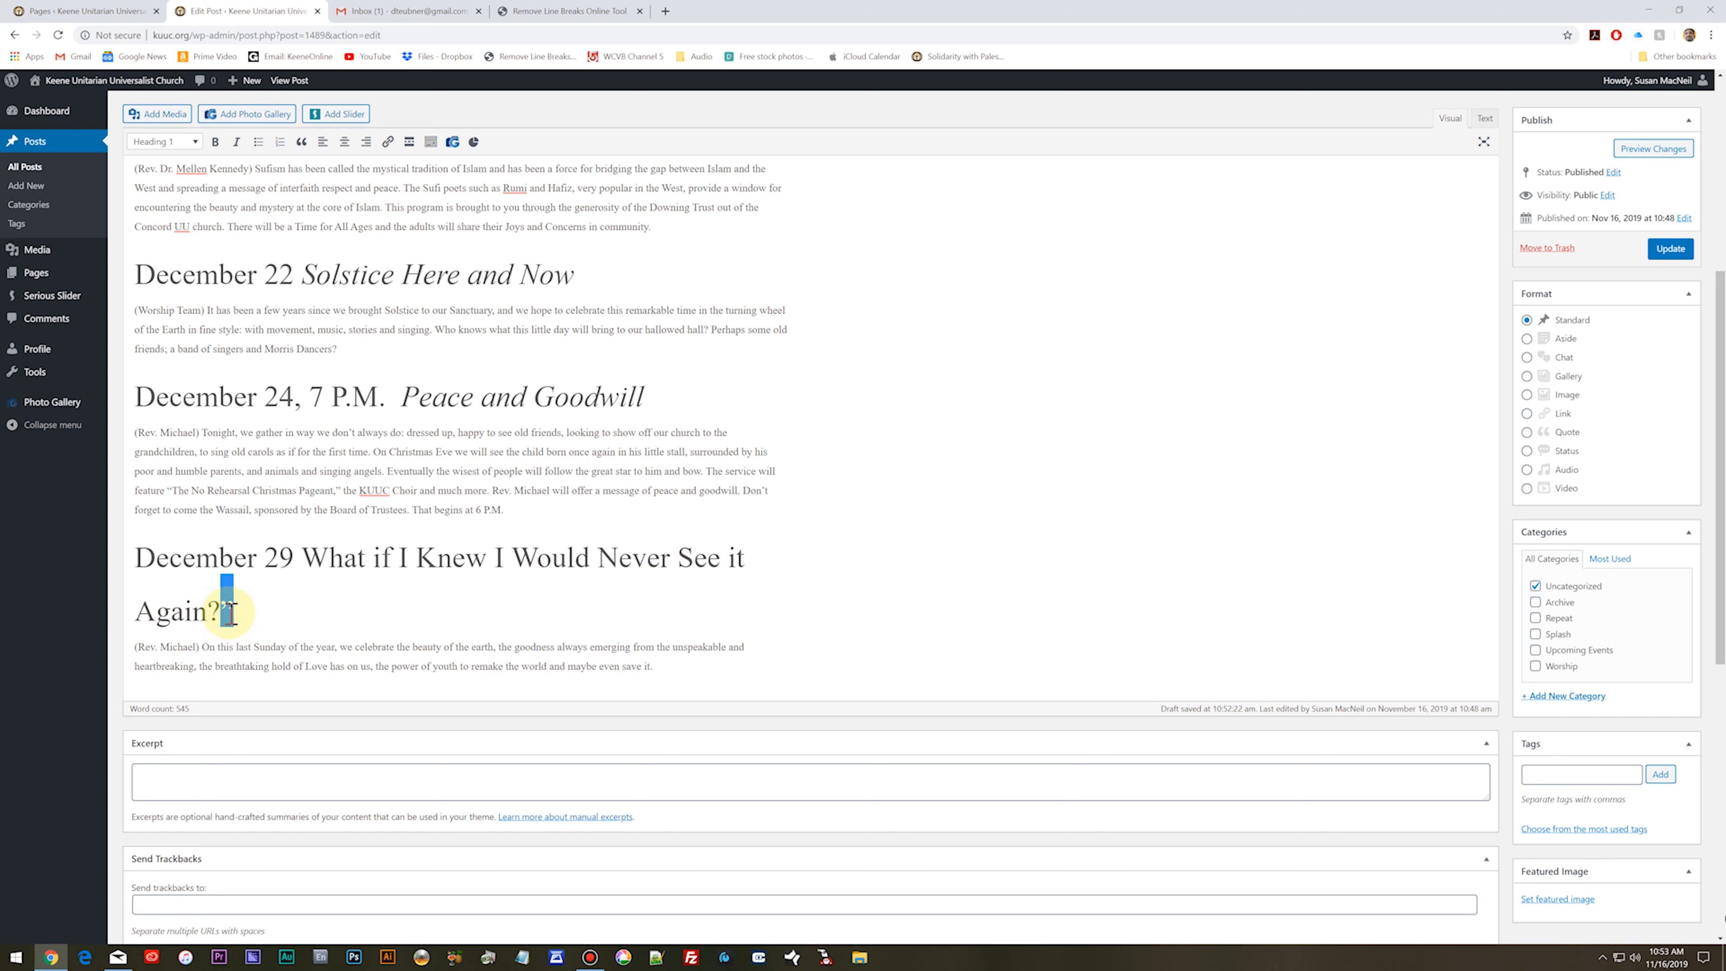
{"action": "key", "text": "BackSpace"}
{"action": "left_click_drag", "start_coordinate": [305, 558], "coordinate": [312, 592]}
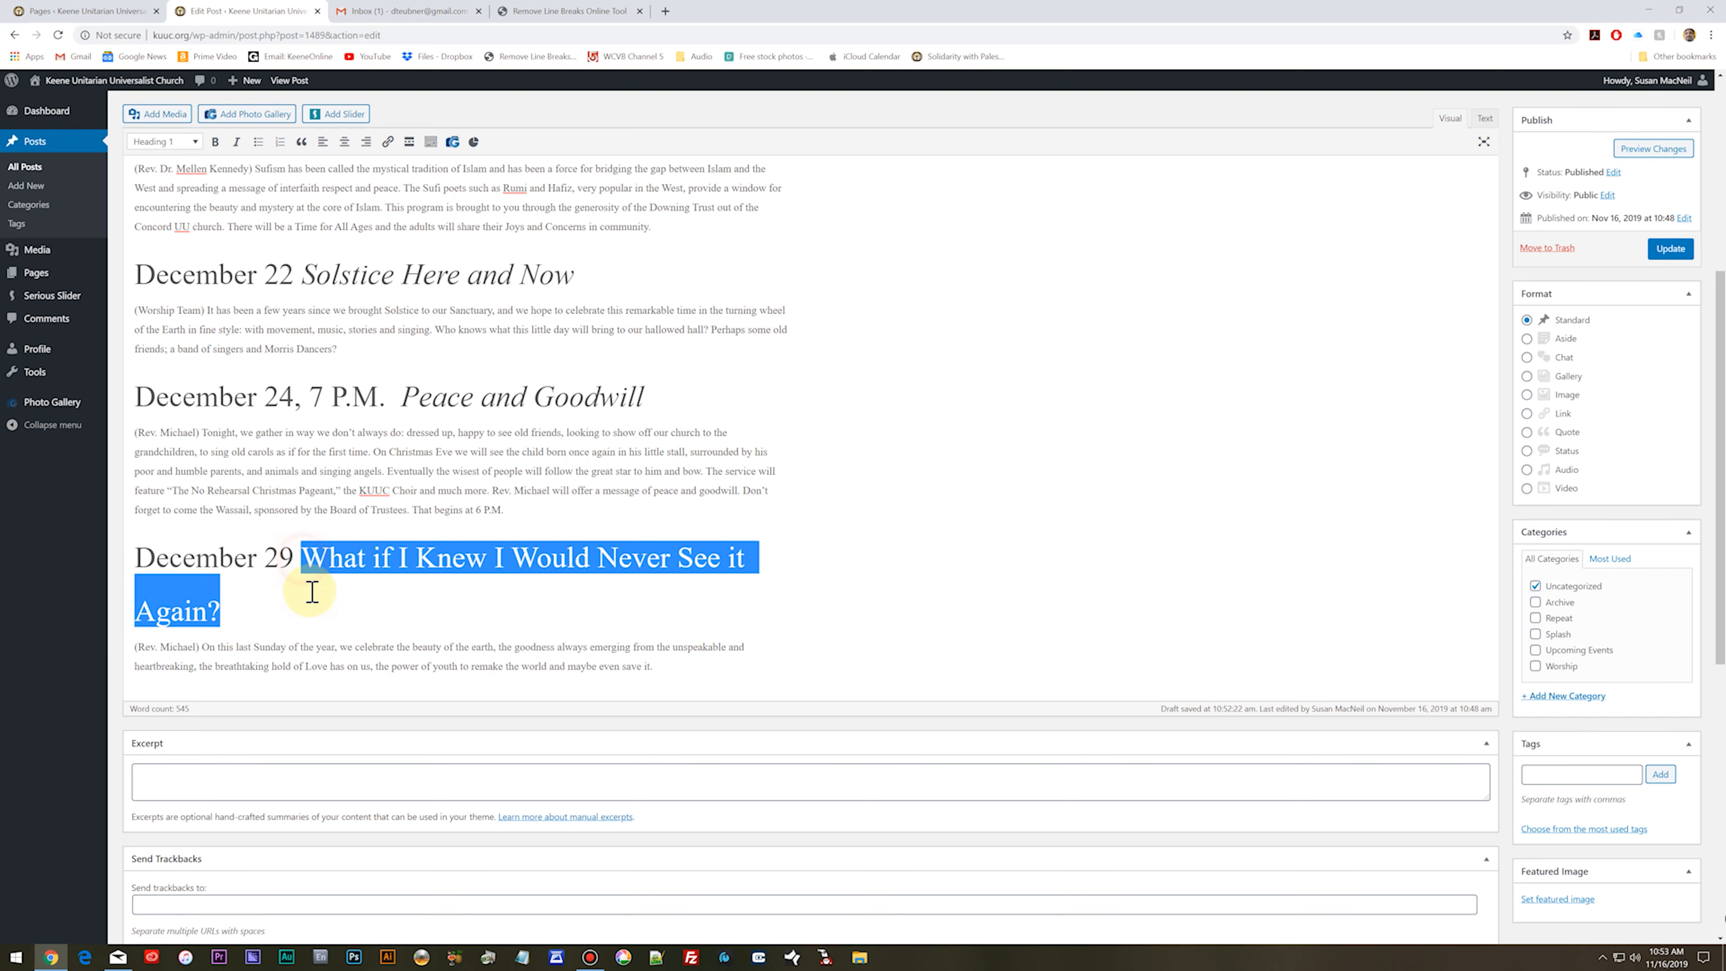
{"action": "left_click", "coordinate": [236, 142]}
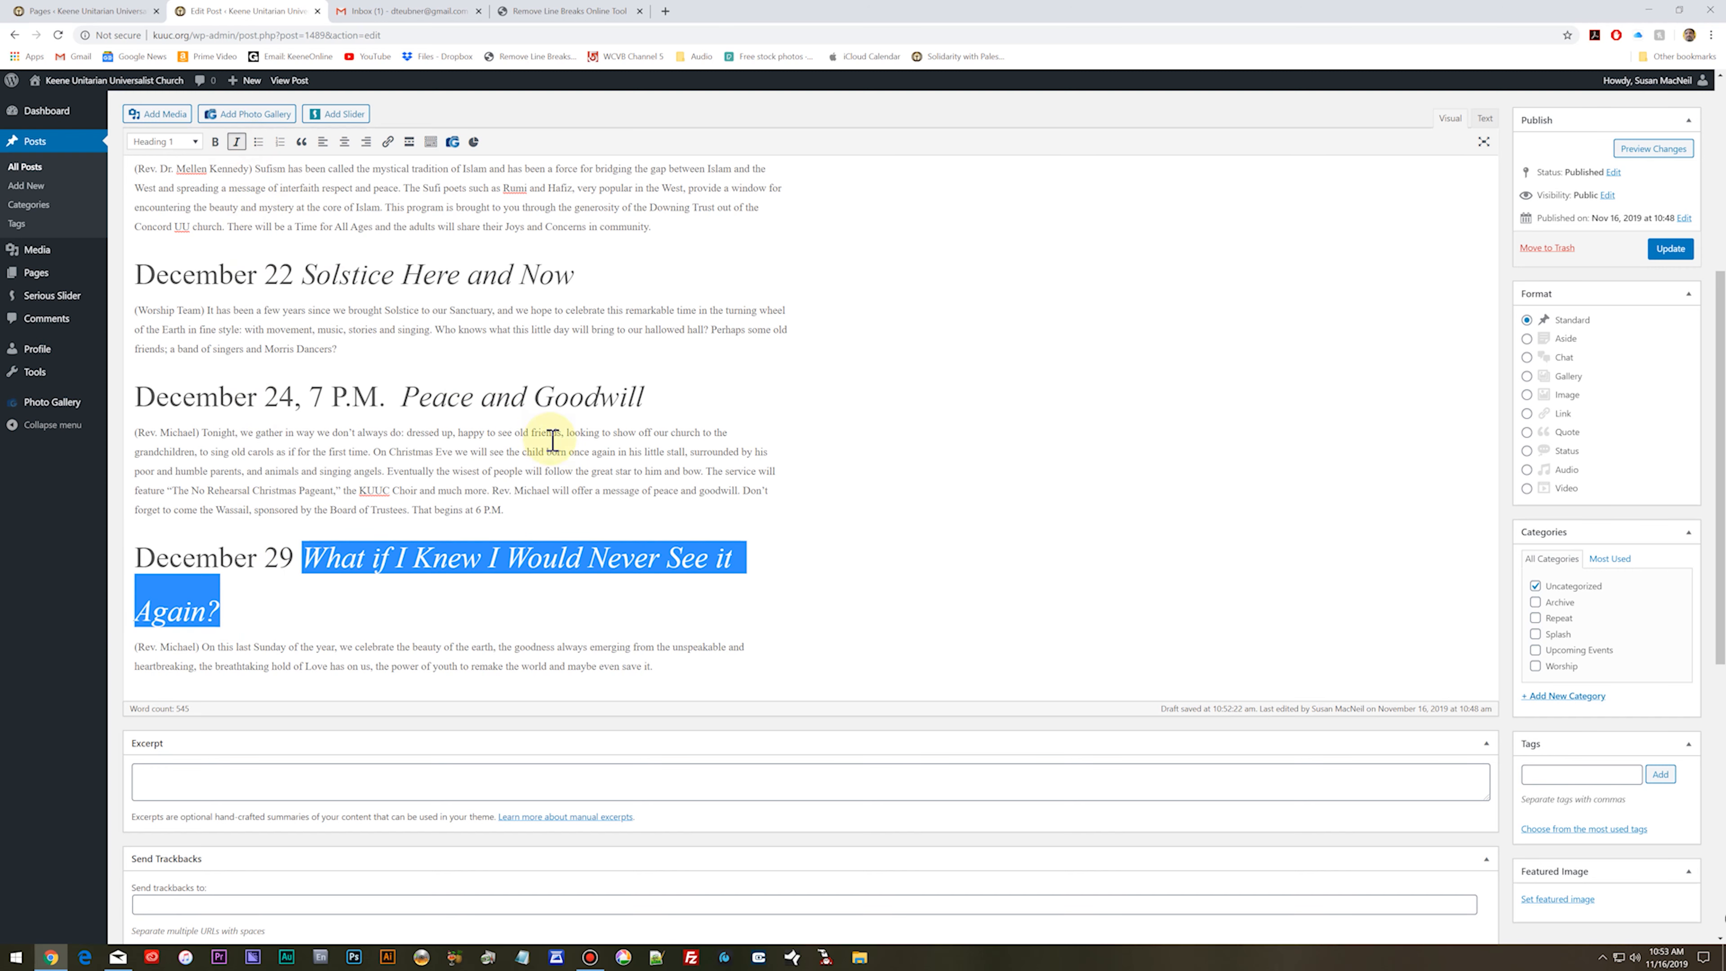
{"action": "left_click", "coordinate": [551, 451]}
Step: Bold the parenthesized presenter credits that open the December 1 and December 8 service descriptions
{"action": "scroll", "coordinate": [621, 586], "scroll_direction": "up", "scroll_amount": 8}
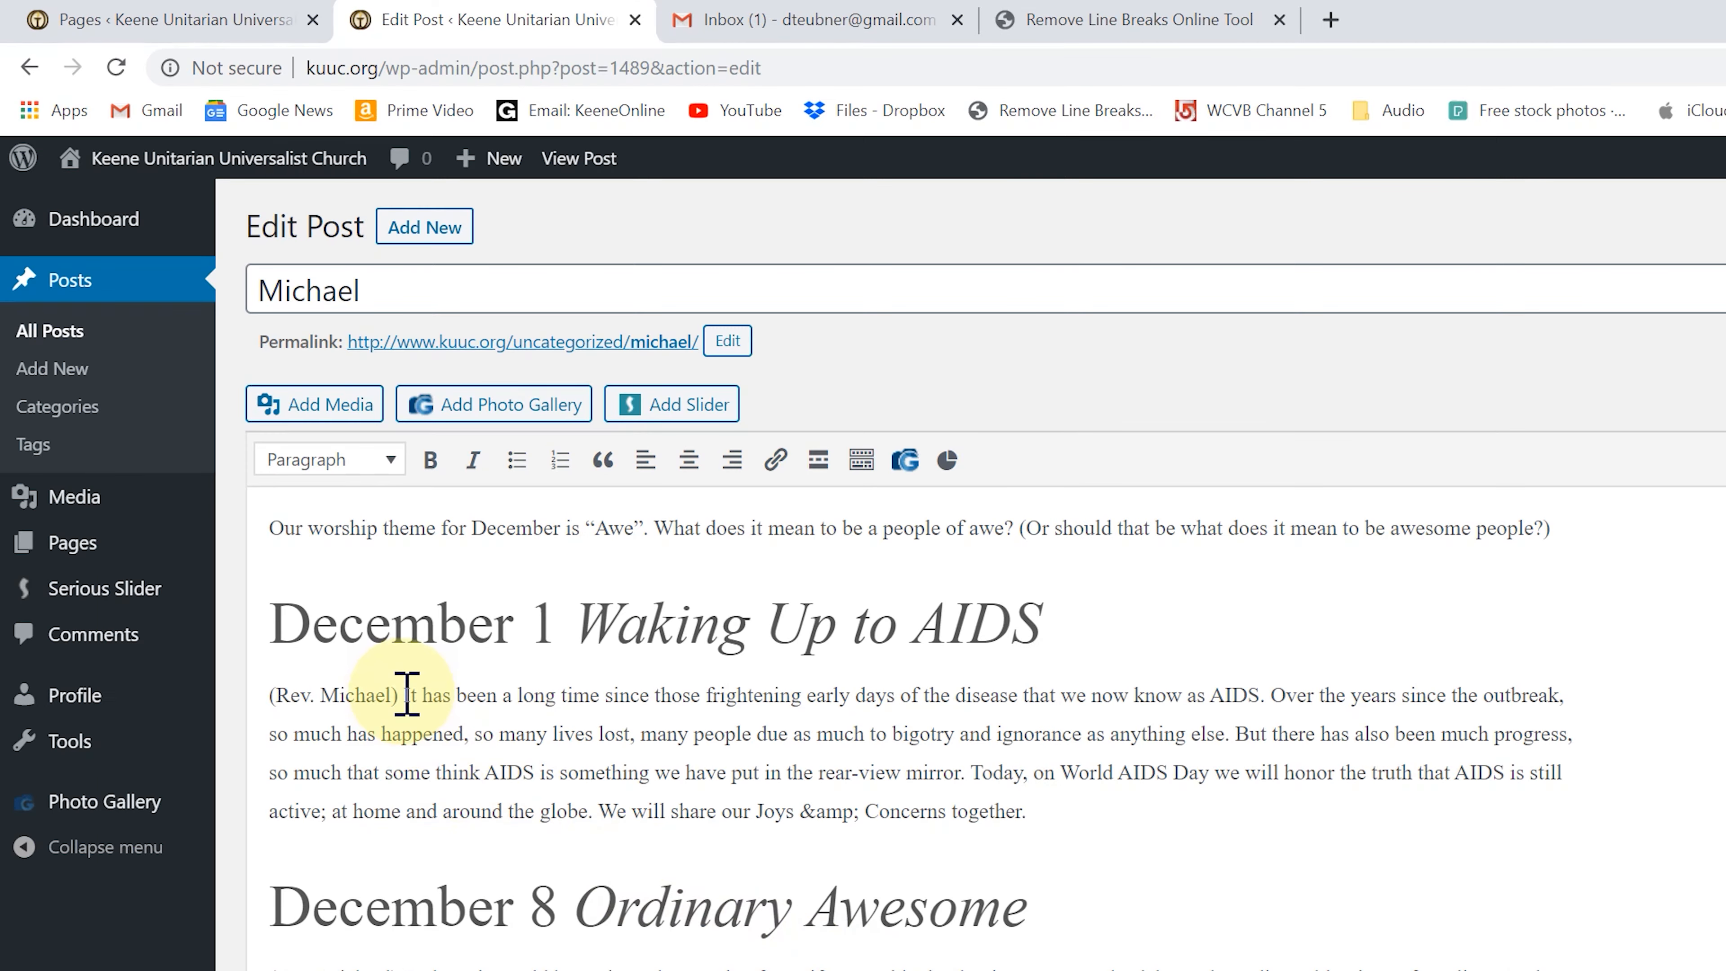
{"action": "left_click_drag", "start_coordinate": [201, 348], "coordinate": [139, 348]}
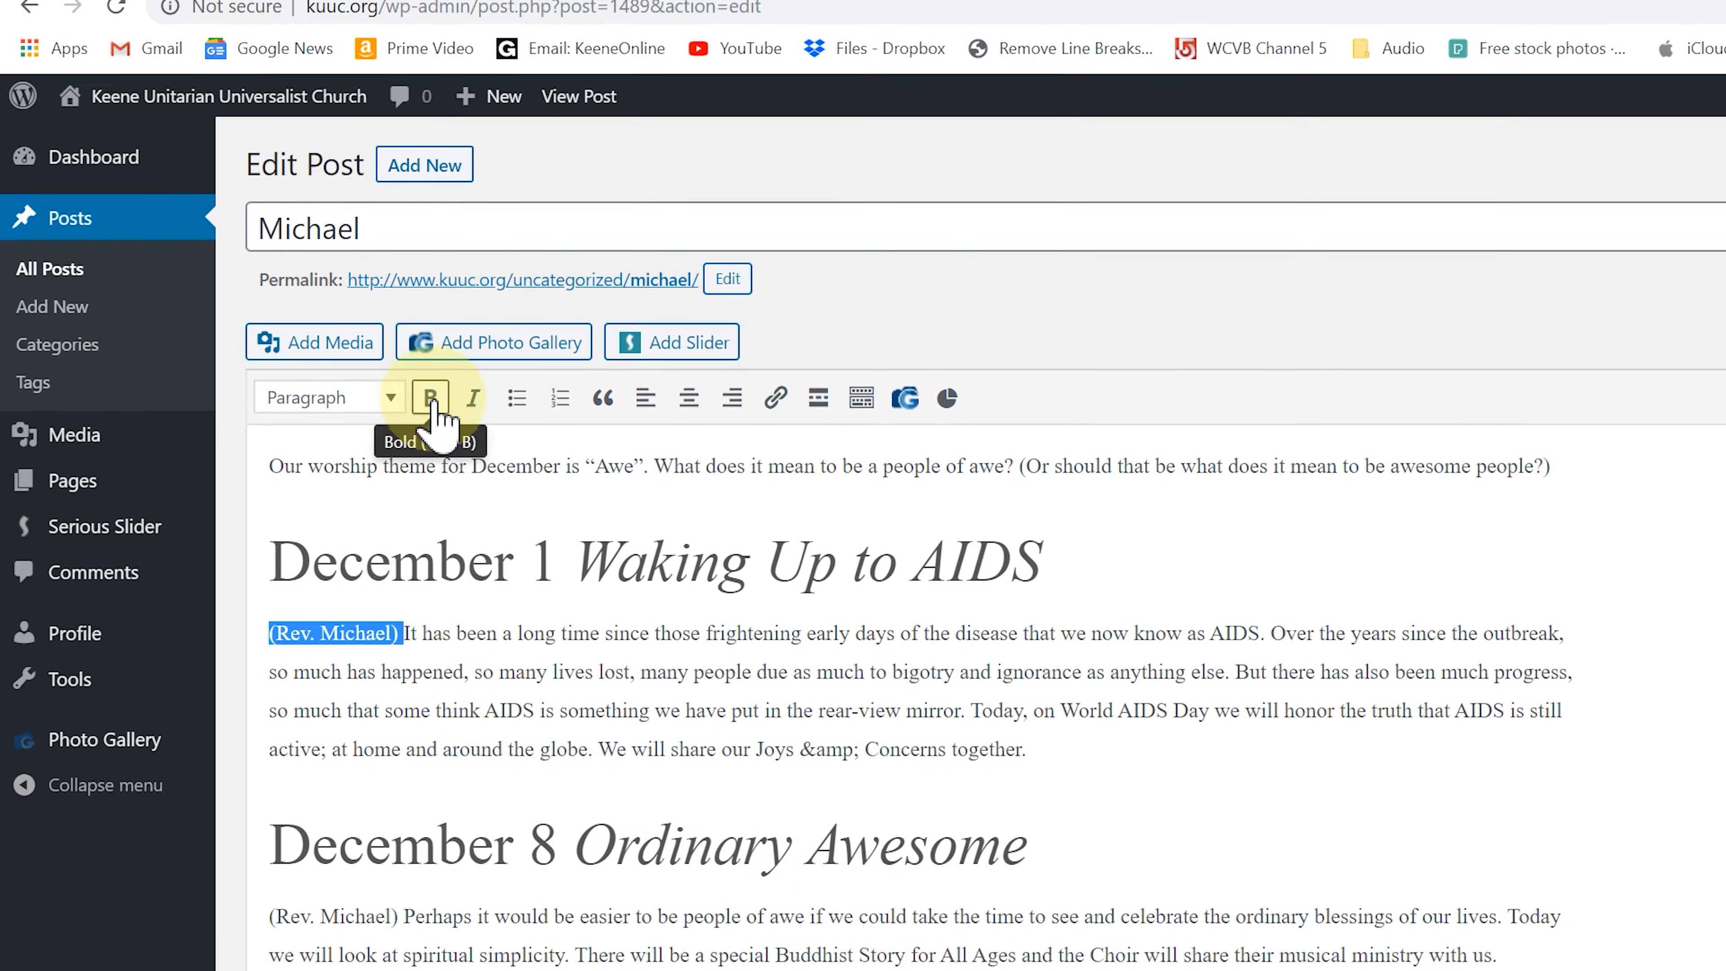
{"action": "left_click", "coordinate": [431, 460]}
{"action": "left_click_drag", "start_coordinate": [408, 789], "coordinate": [270, 789]}
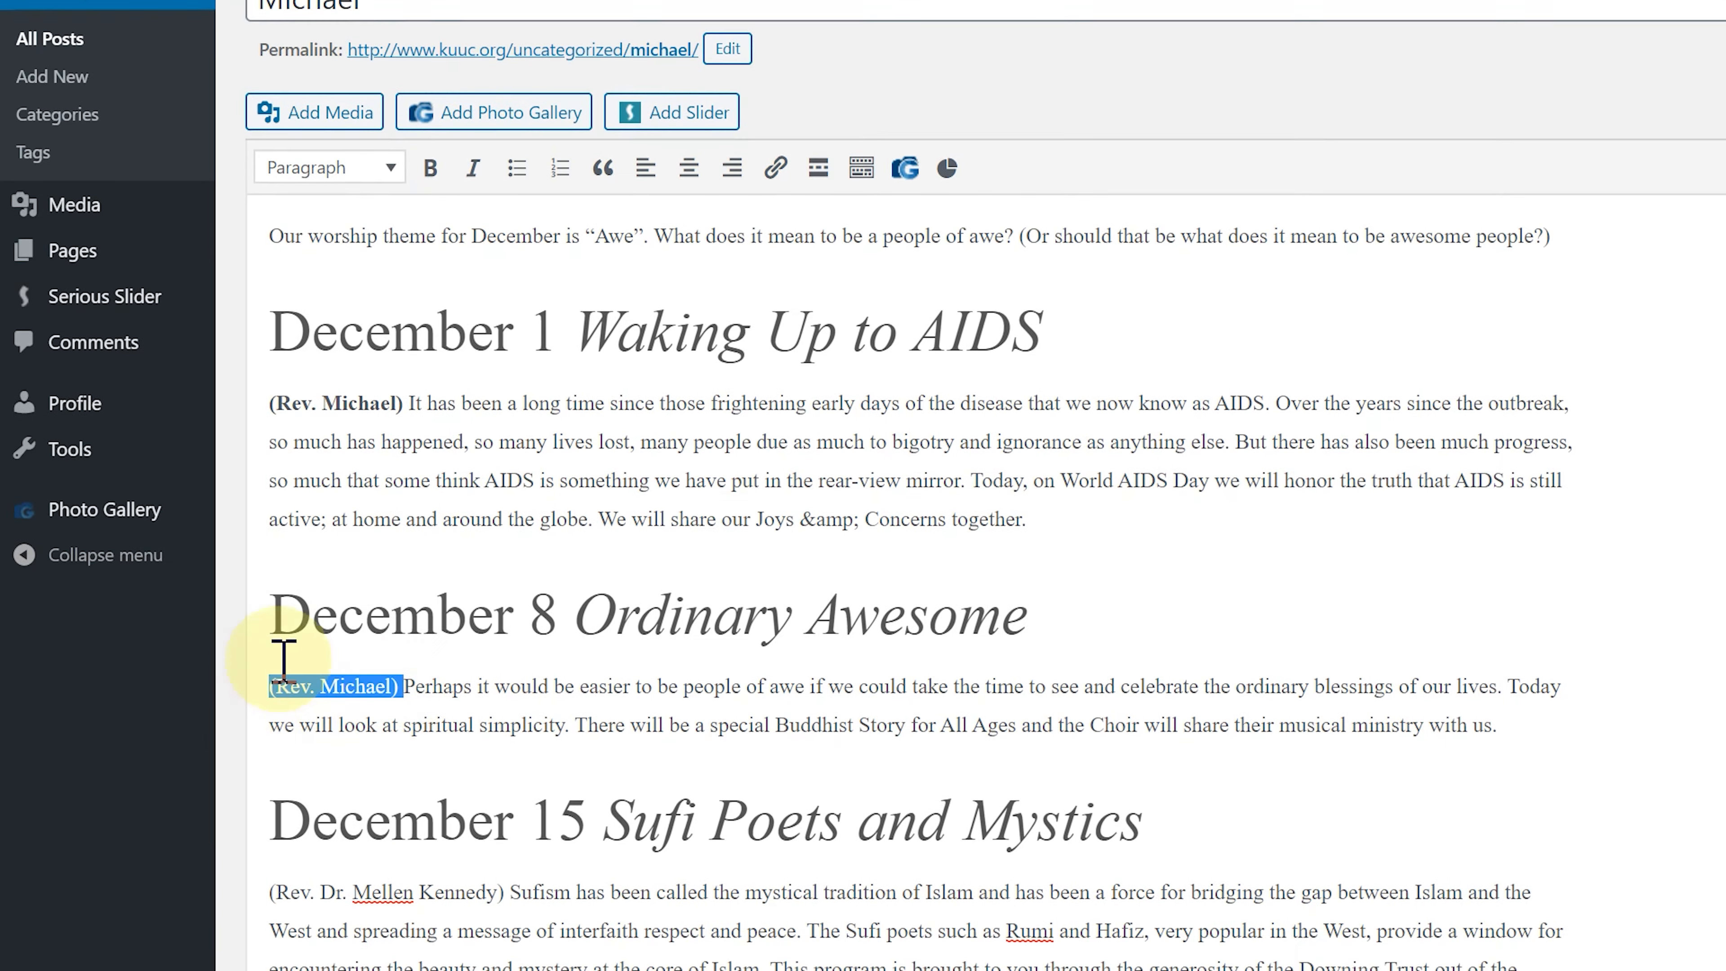
{"action": "left_click", "coordinate": [428, 267]}
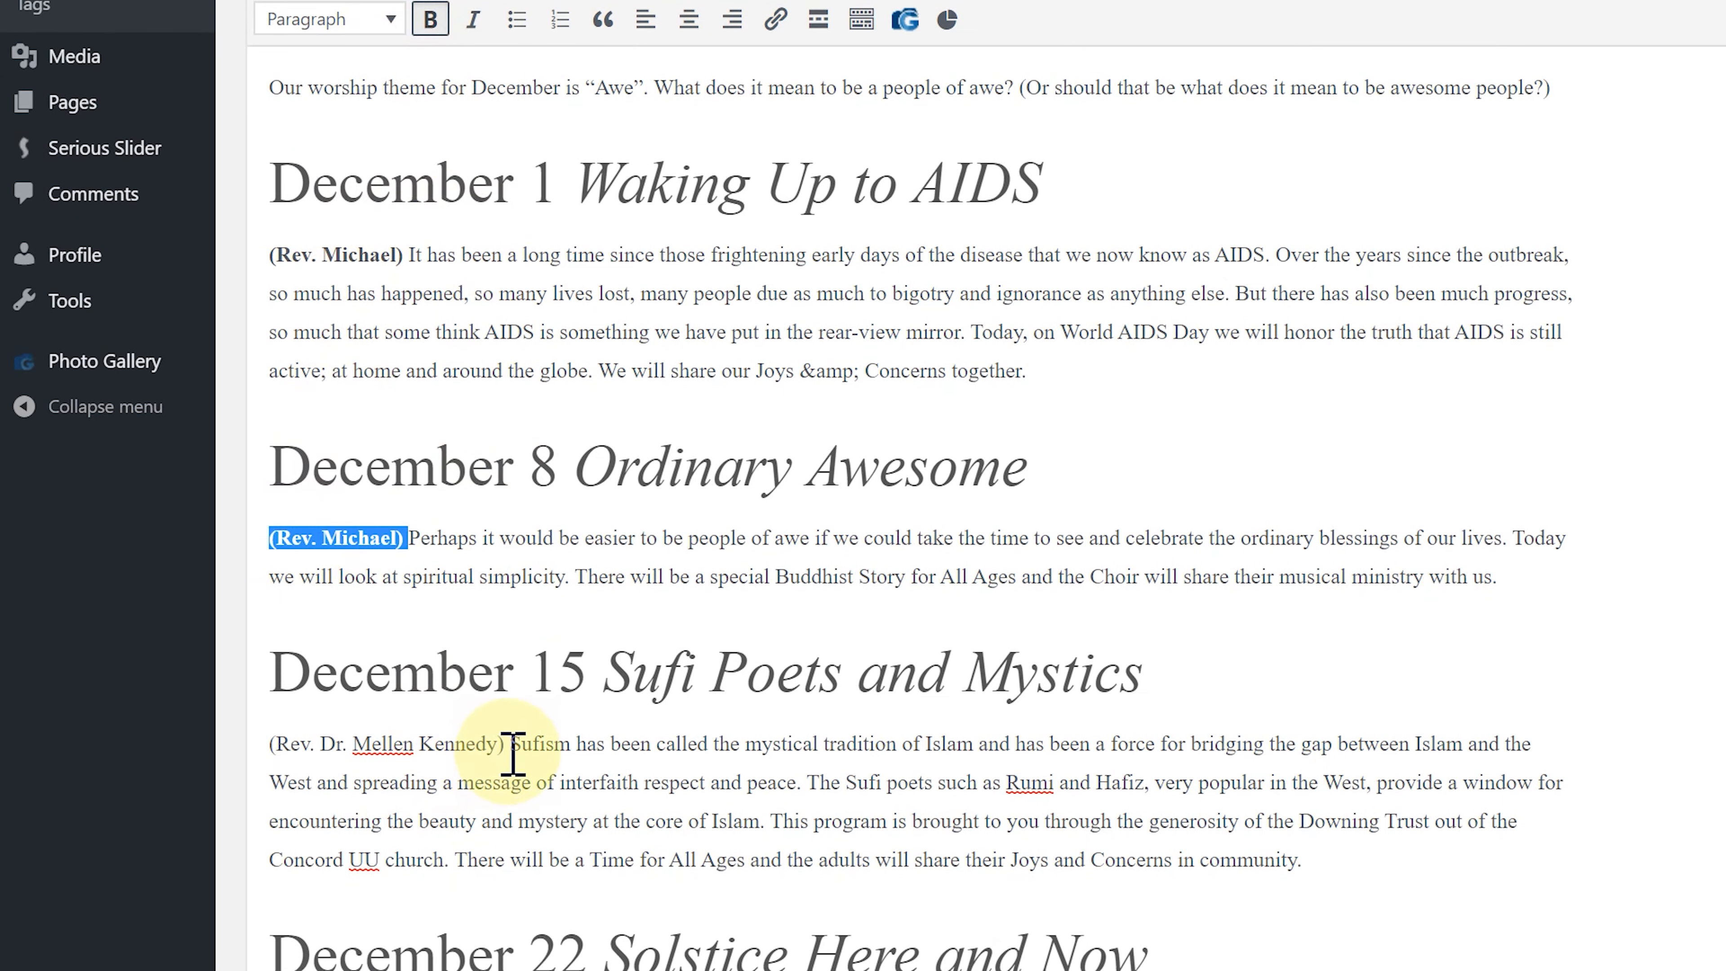
Step: Bold the presenter credit of the December 15 description and “(Worship Team)” in the December 22 description
{"action": "left_click_drag", "start_coordinate": [506, 744], "coordinate": [272, 744]}
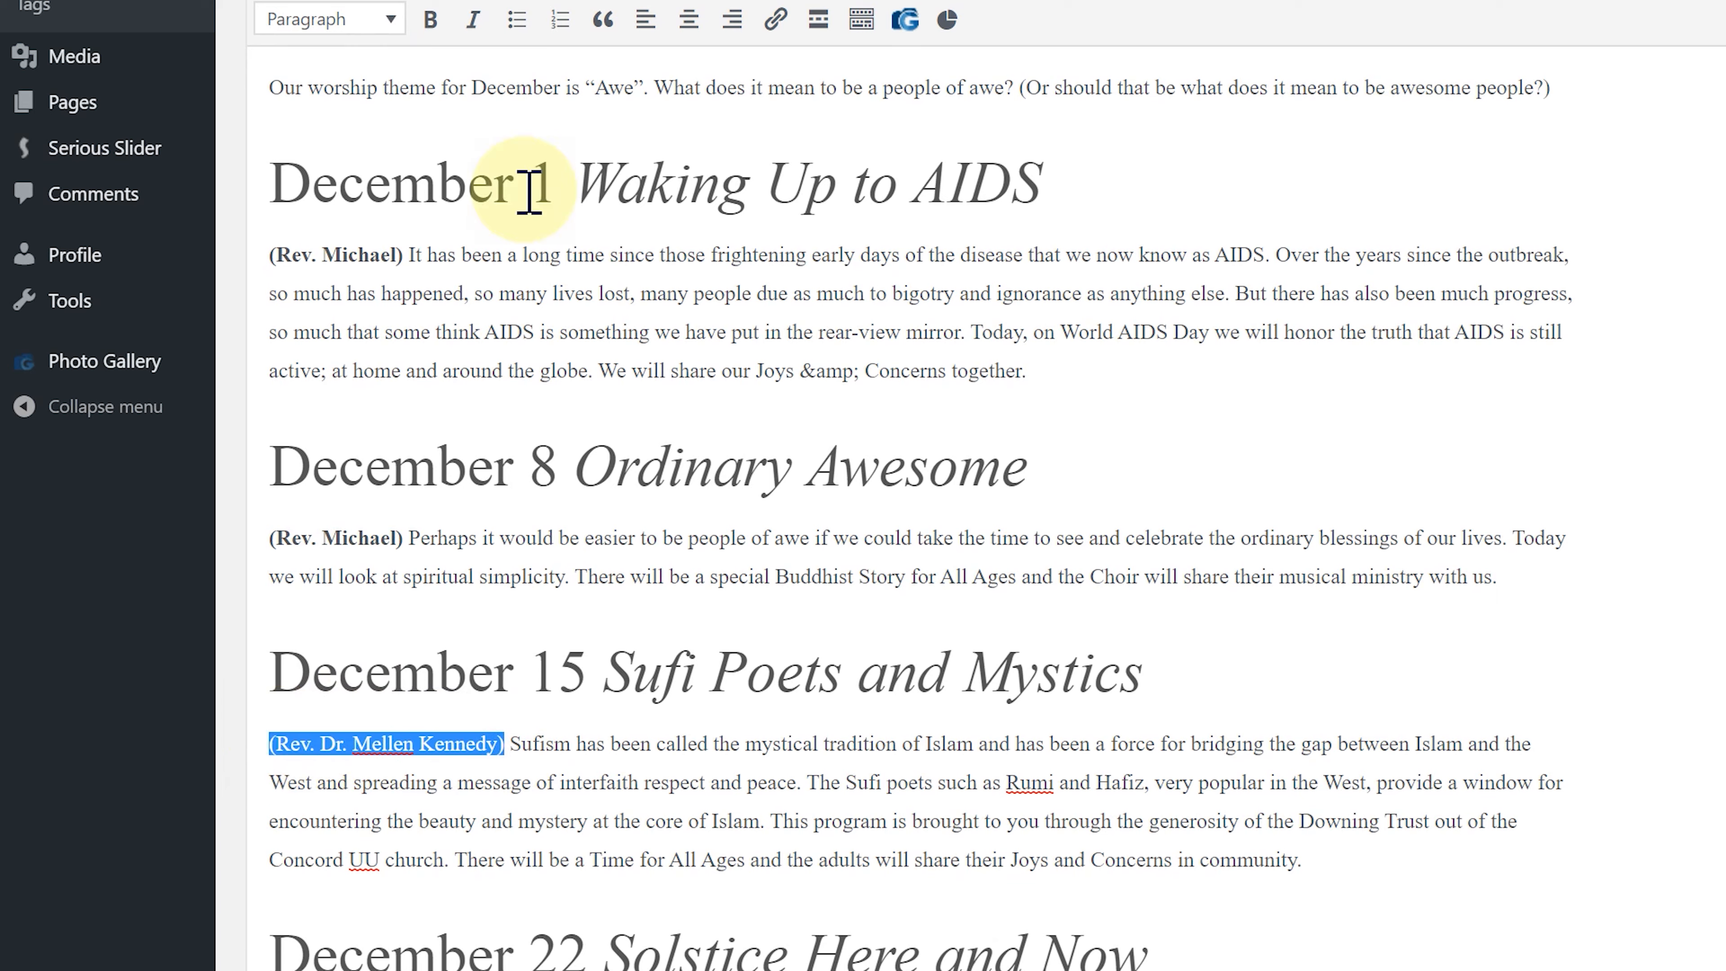
{"action": "left_click", "coordinate": [439, 29]}
{"action": "left_click_drag", "start_coordinate": [407, 970], "coordinate": [268, 970]}
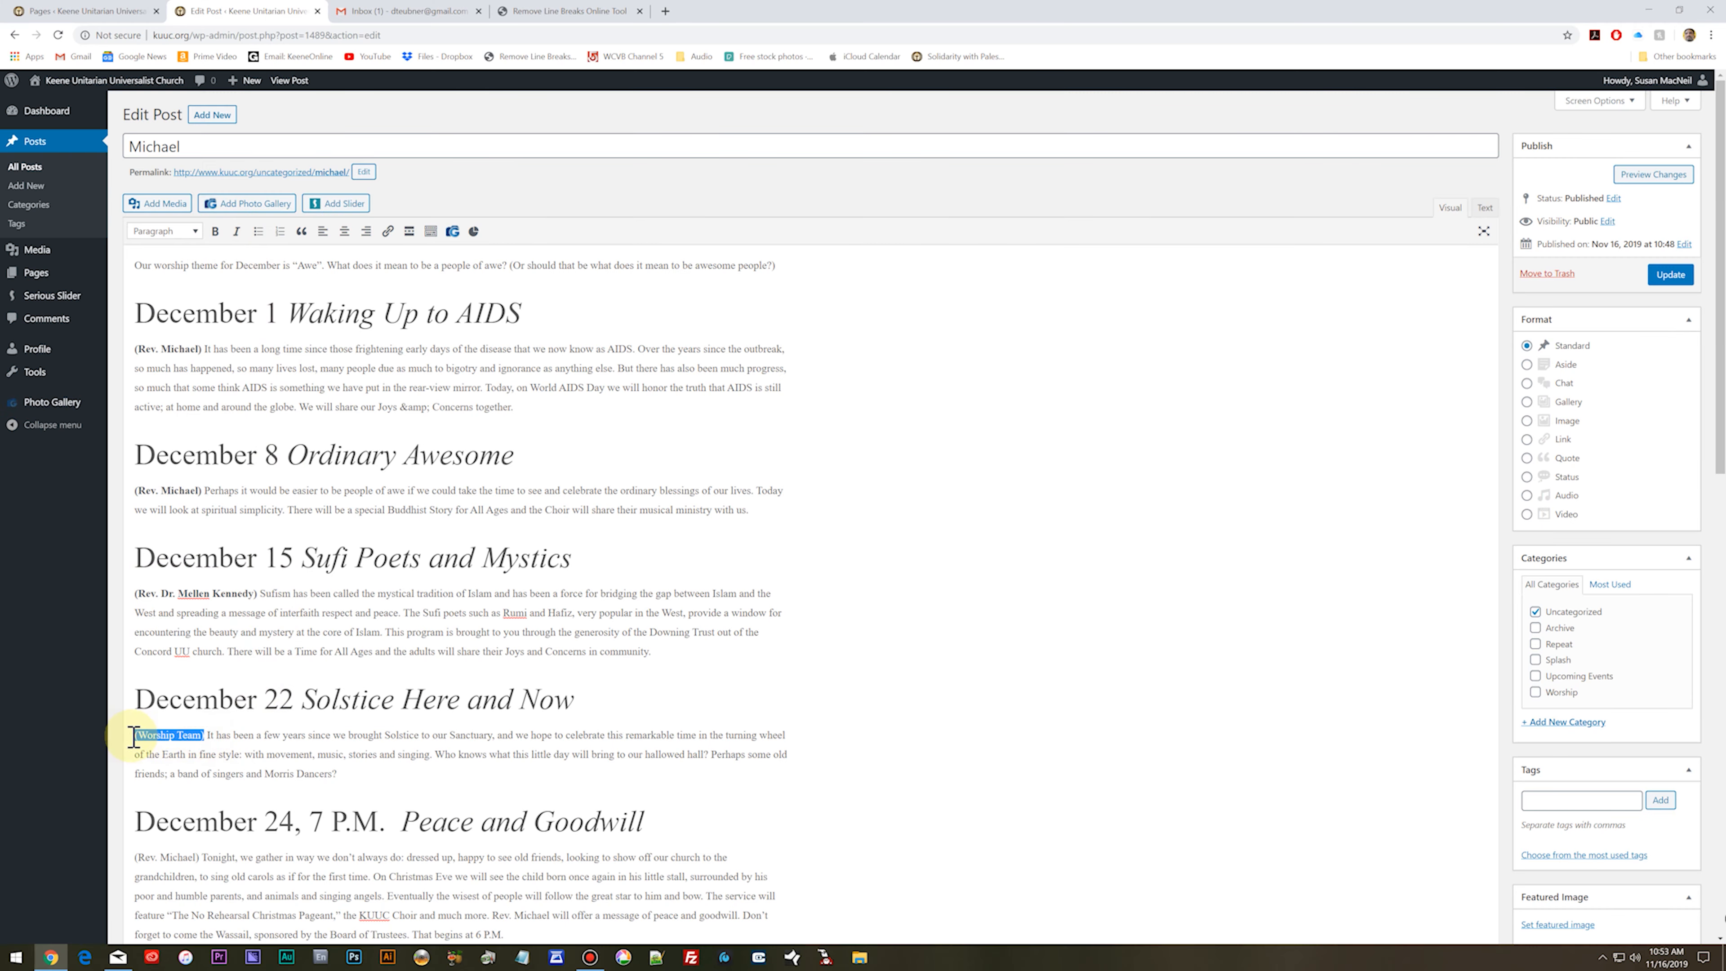
{"action": "left_click", "coordinate": [215, 231]}
Step: Try to bold the presenter credit at the start of the December 24 service description
{"action": "scroll", "coordinate": [481, 541], "scroll_direction": "down", "scroll_amount": 3}
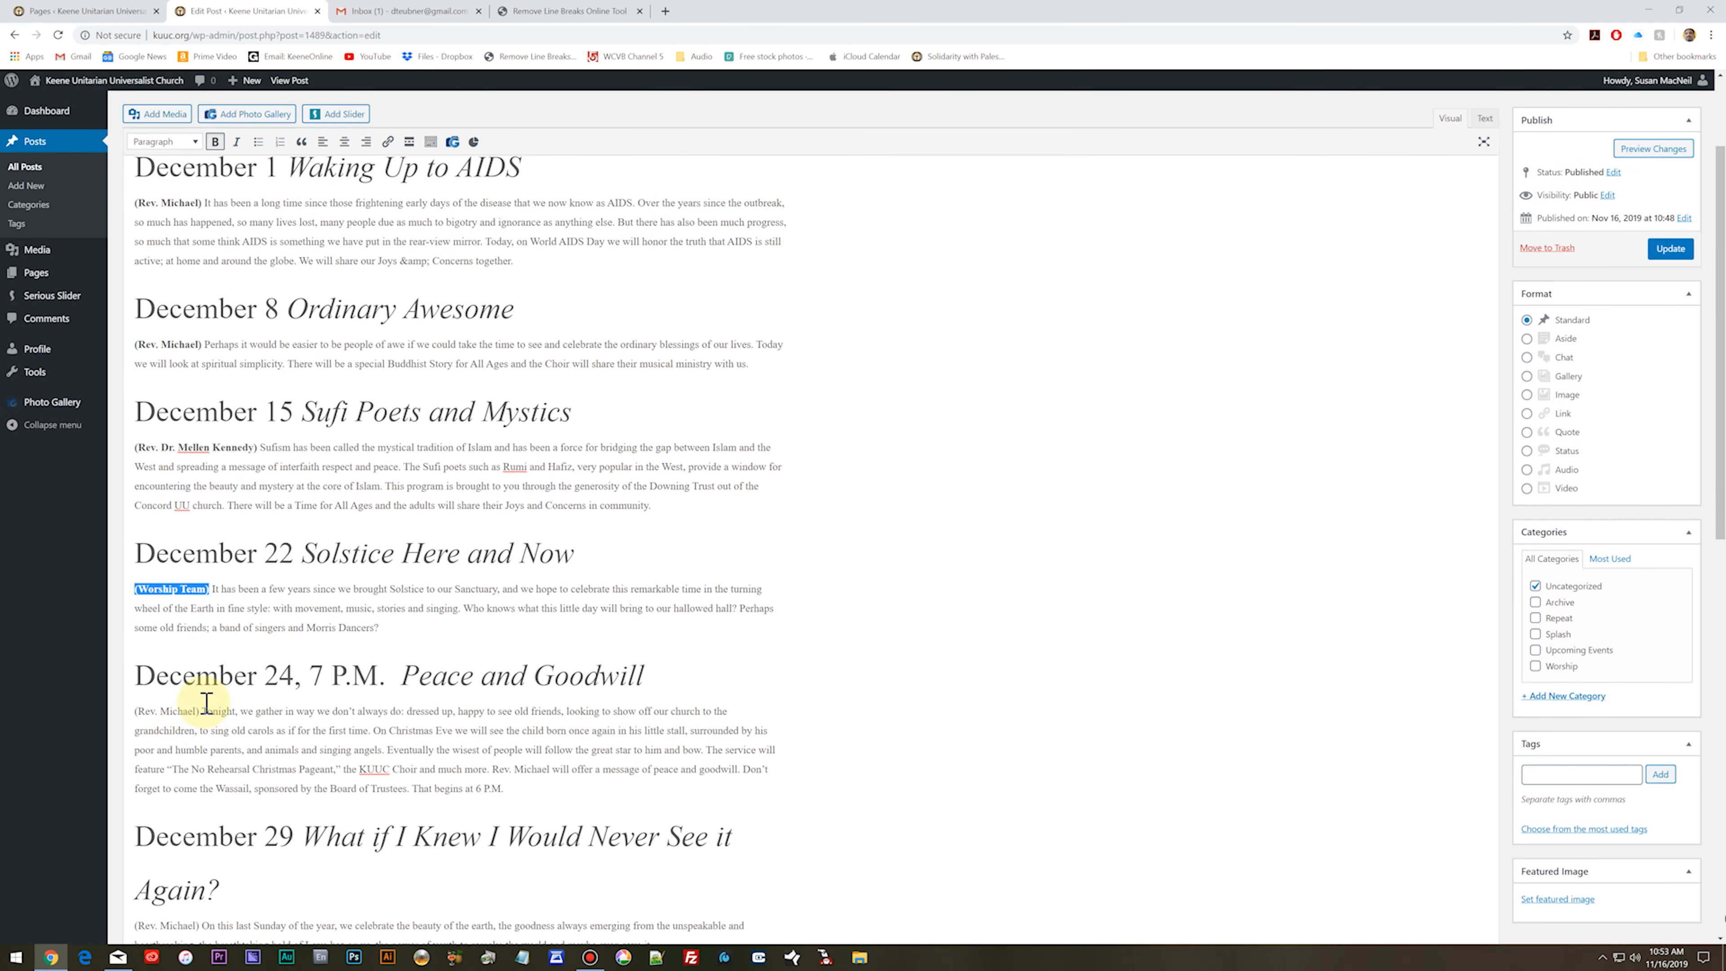
{"action": "left_click", "coordinate": [197, 691]}
{"action": "left_click", "coordinate": [140, 692]}
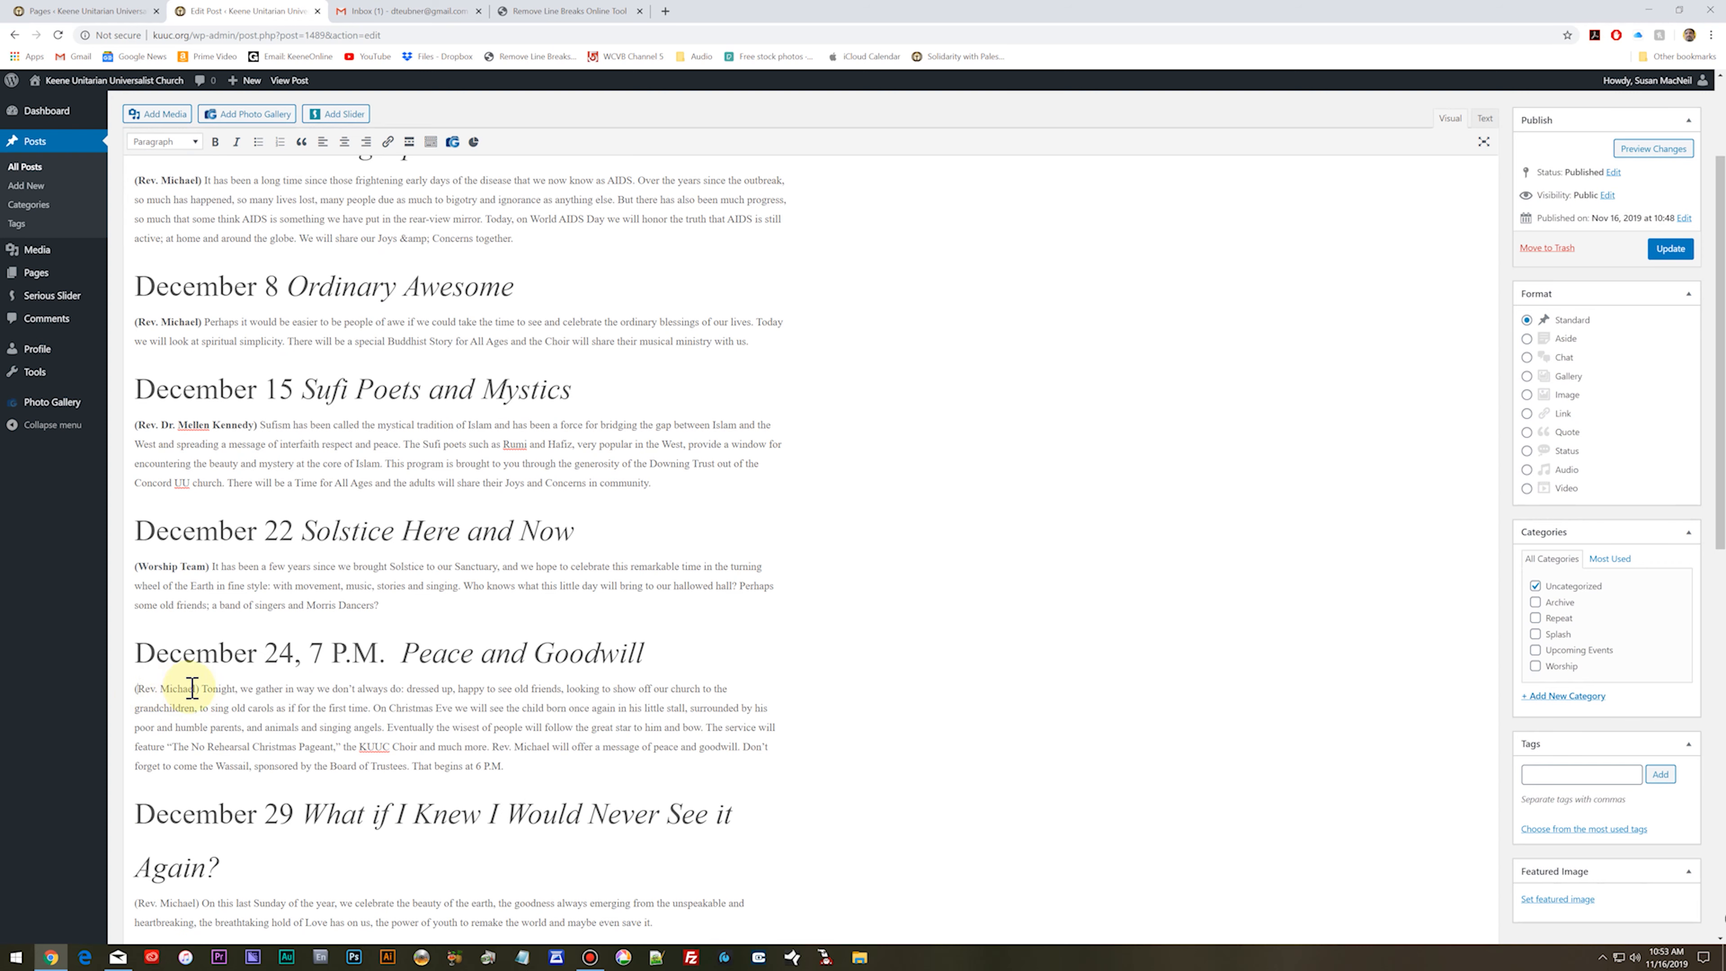
{"action": "left_click_drag", "start_coordinate": [138, 693], "coordinate": [134, 692]}
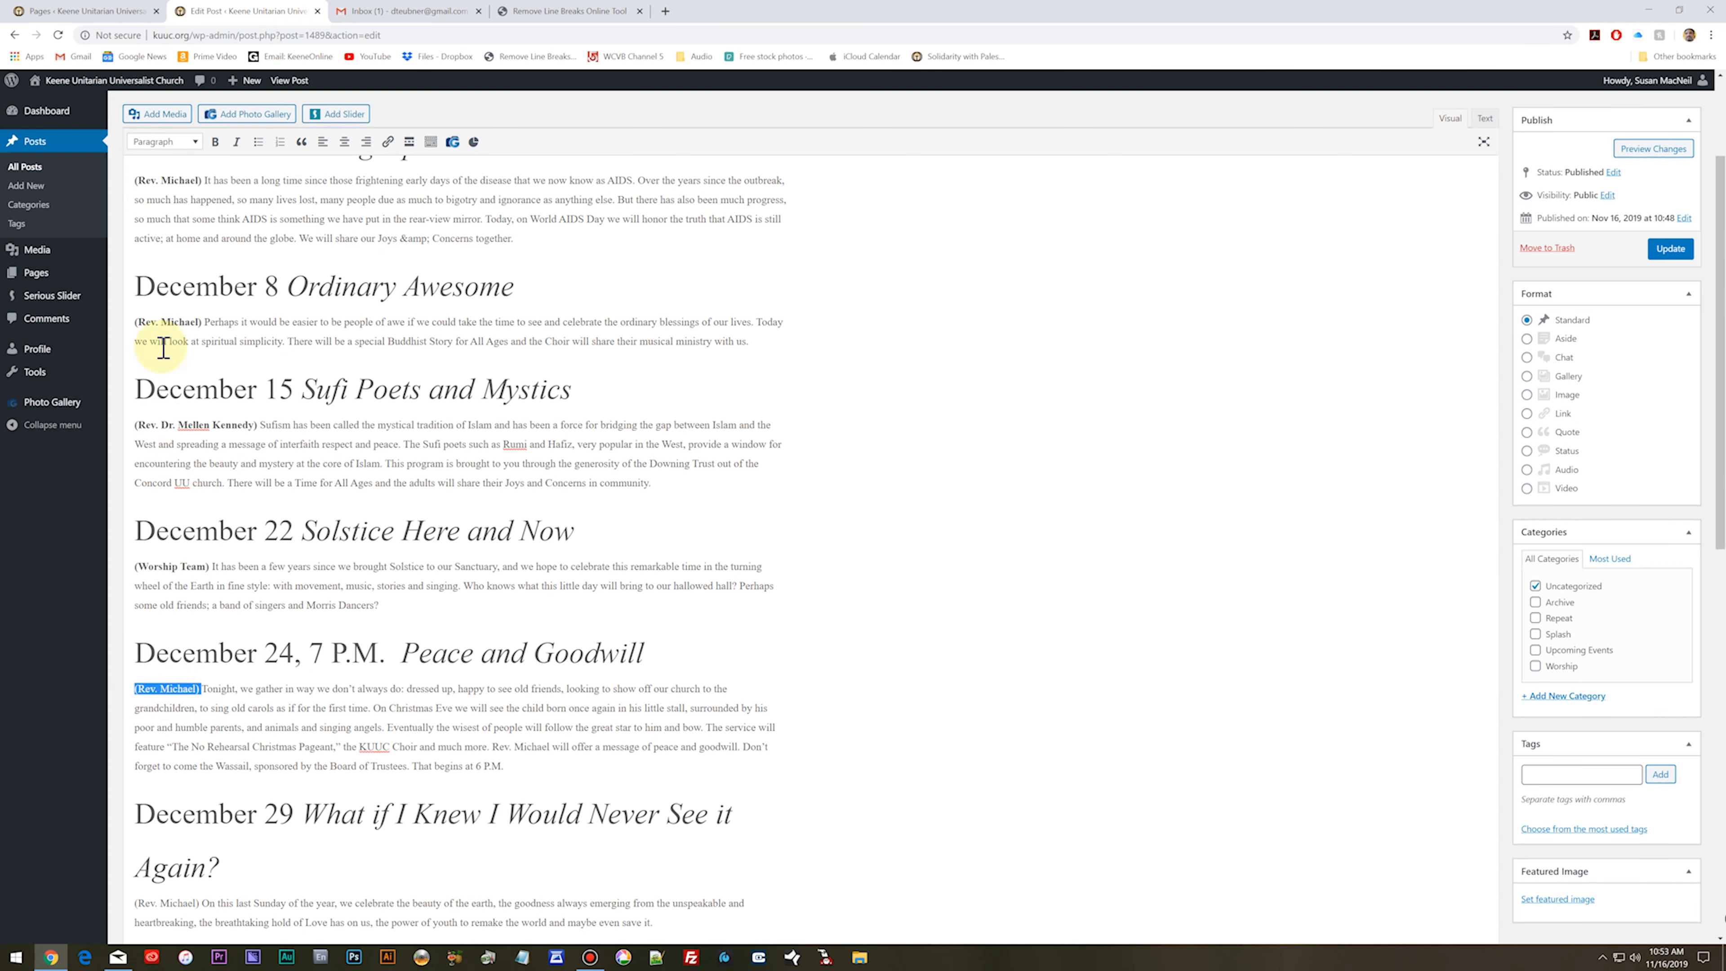
{"action": "left_click", "coordinate": [215, 142]}
{"action": "left_click", "coordinate": [422, 575]}
Step: Bold the presenter credit at the start of the December 29 service description
{"action": "scroll", "coordinate": [435, 612], "scroll_direction": "down", "scroll_amount": 4}
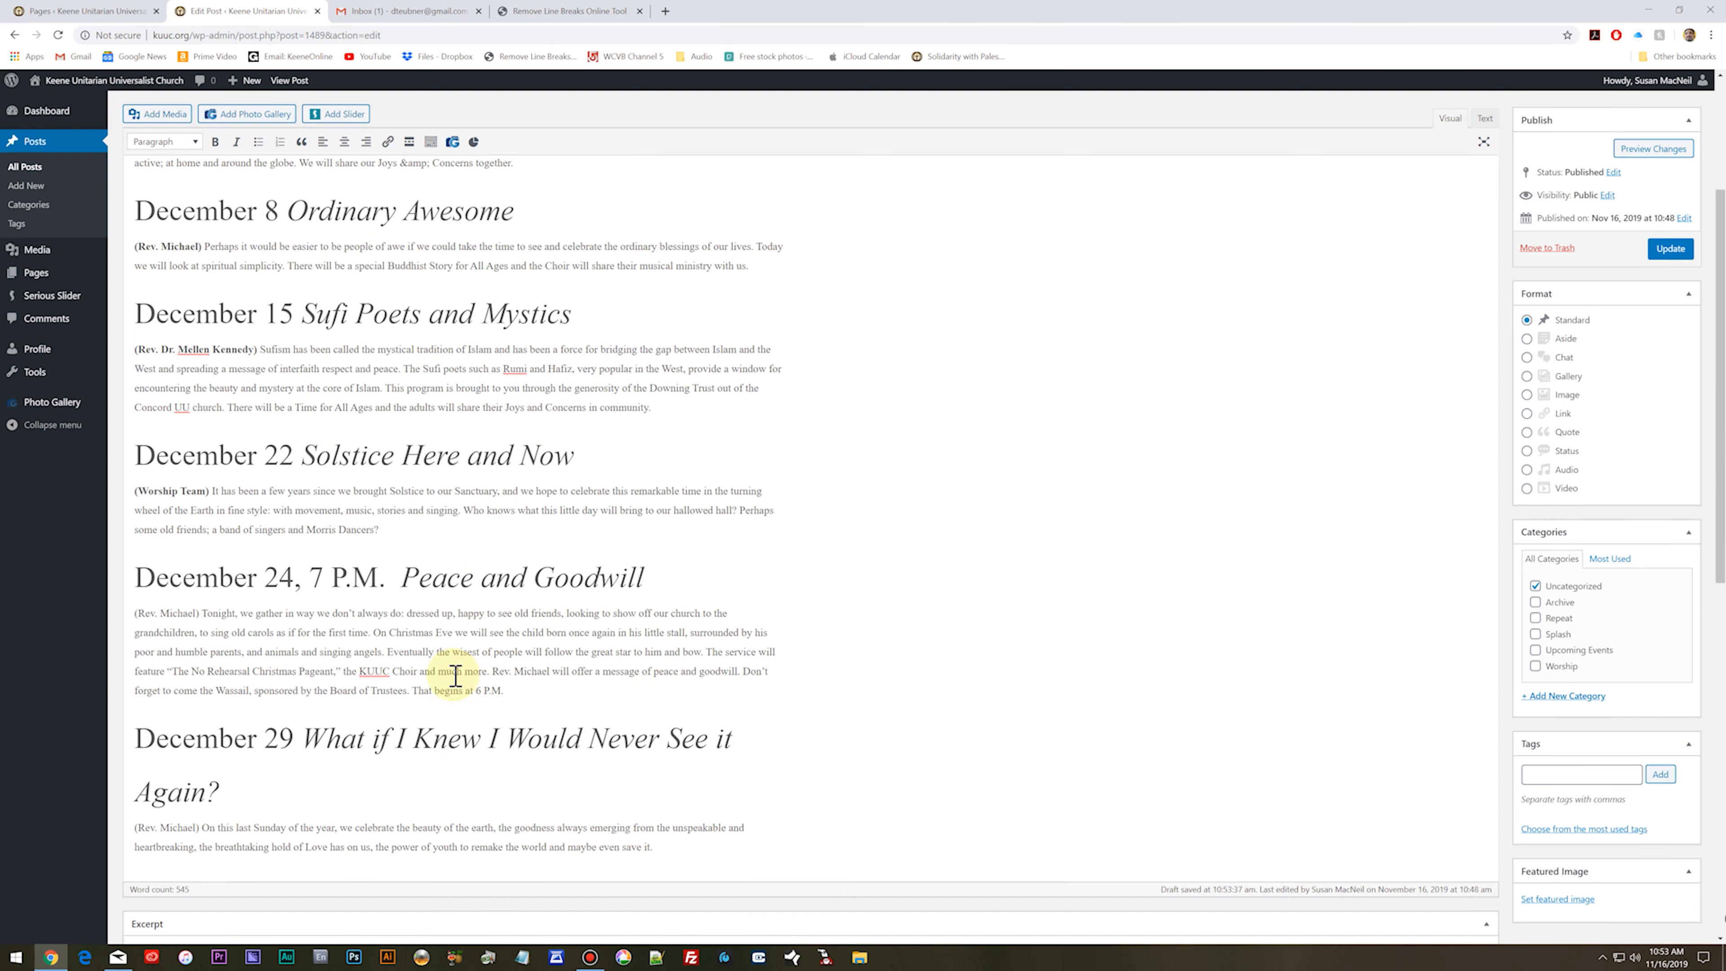
{"action": "left_click_drag", "start_coordinate": [203, 618], "coordinate": [156, 619]}
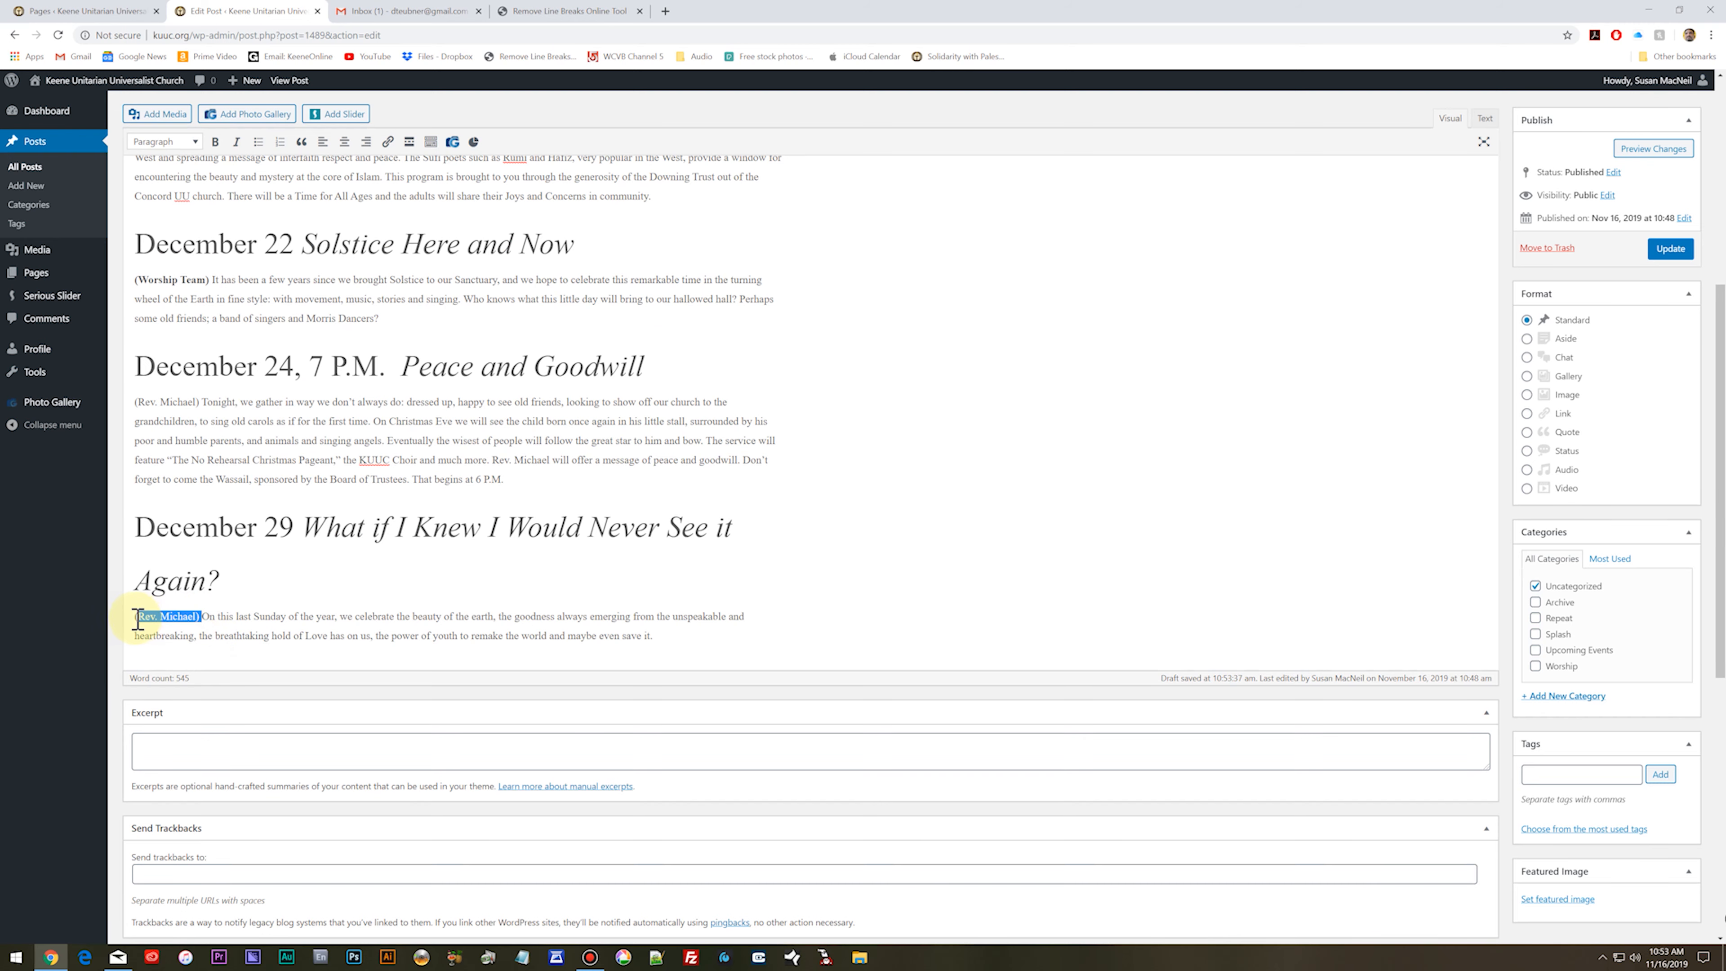
{"action": "left_click", "coordinate": [215, 142]}
{"action": "left_click", "coordinate": [577, 482]}
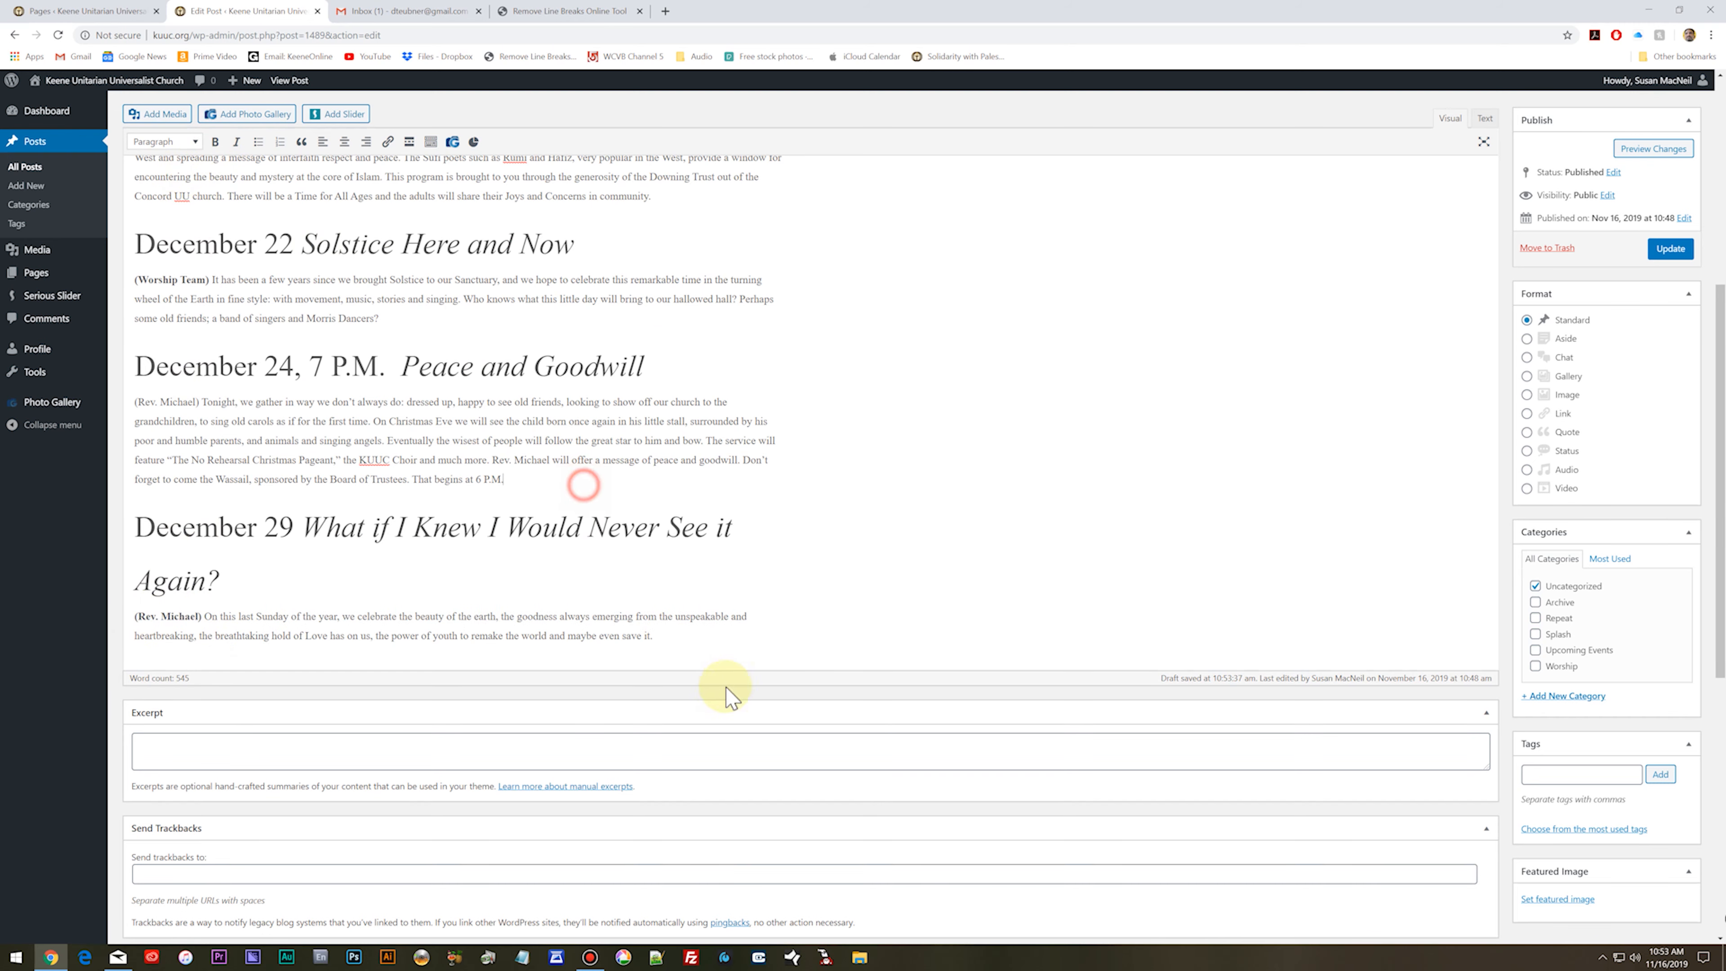
Step: Stay on the edit page instead of leaving with unsaved changes, and update the post
{"action": "scroll", "coordinate": [724, 686], "scroll_direction": "up", "scroll_amount": 5}
{"action": "scroll", "coordinate": [619, 564], "scroll_direction": "up", "scroll_amount": 1}
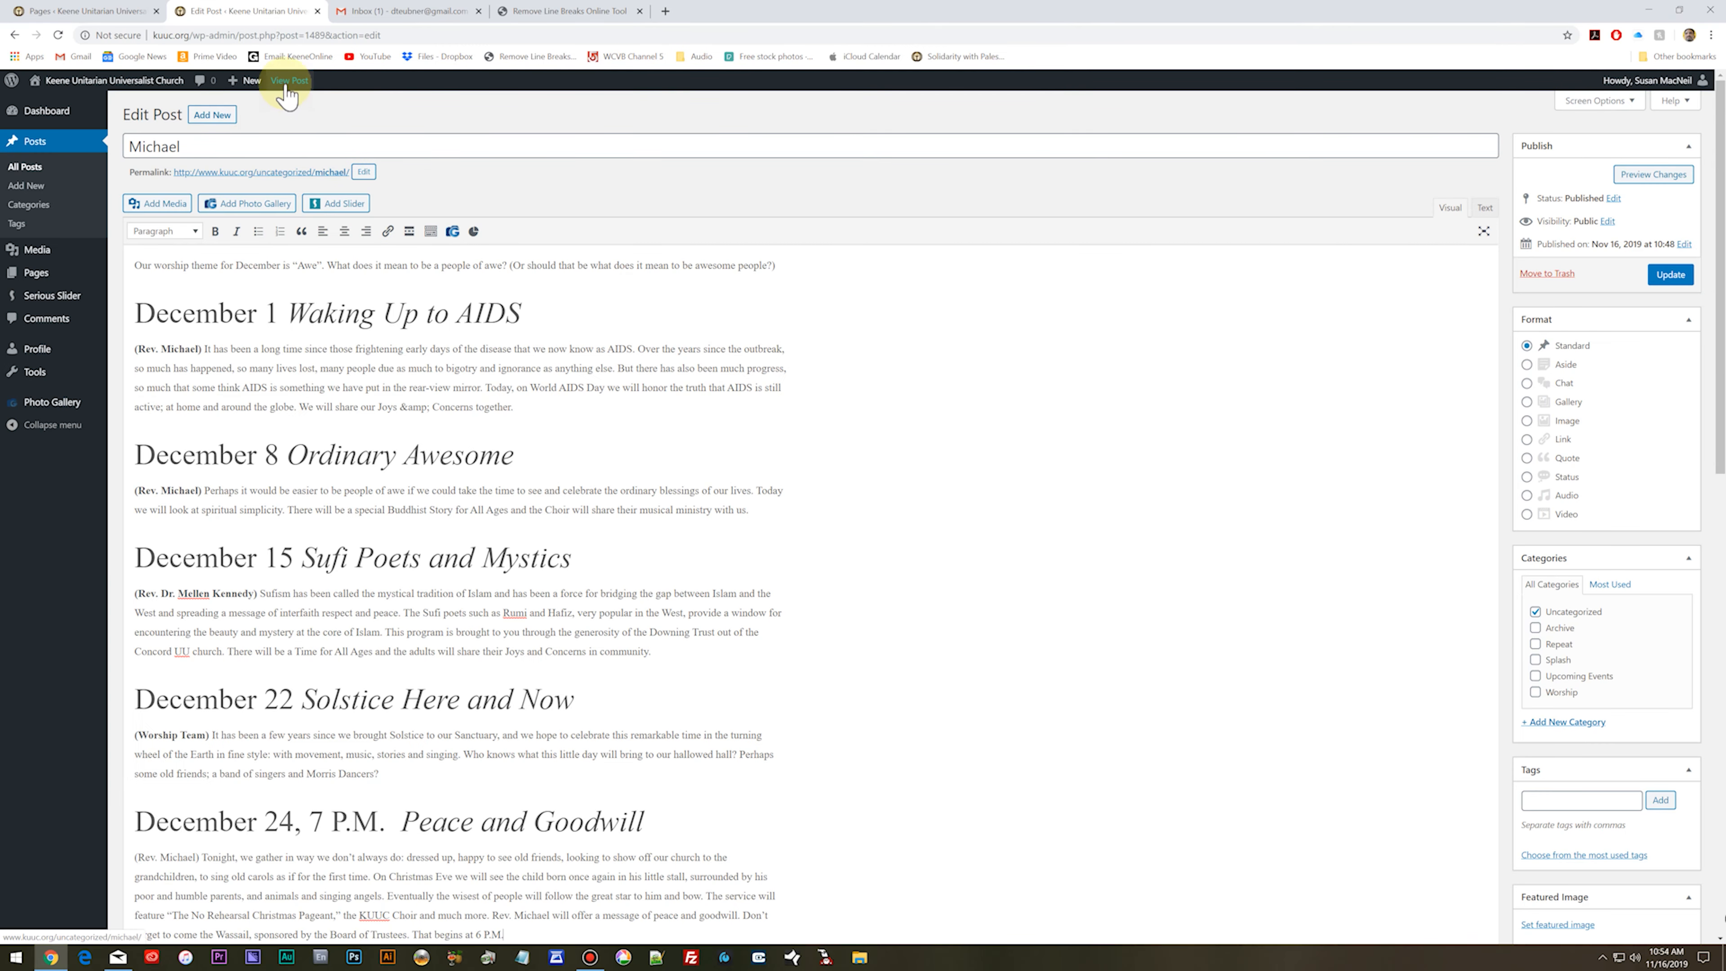
{"action": "left_click", "coordinate": [285, 82]}
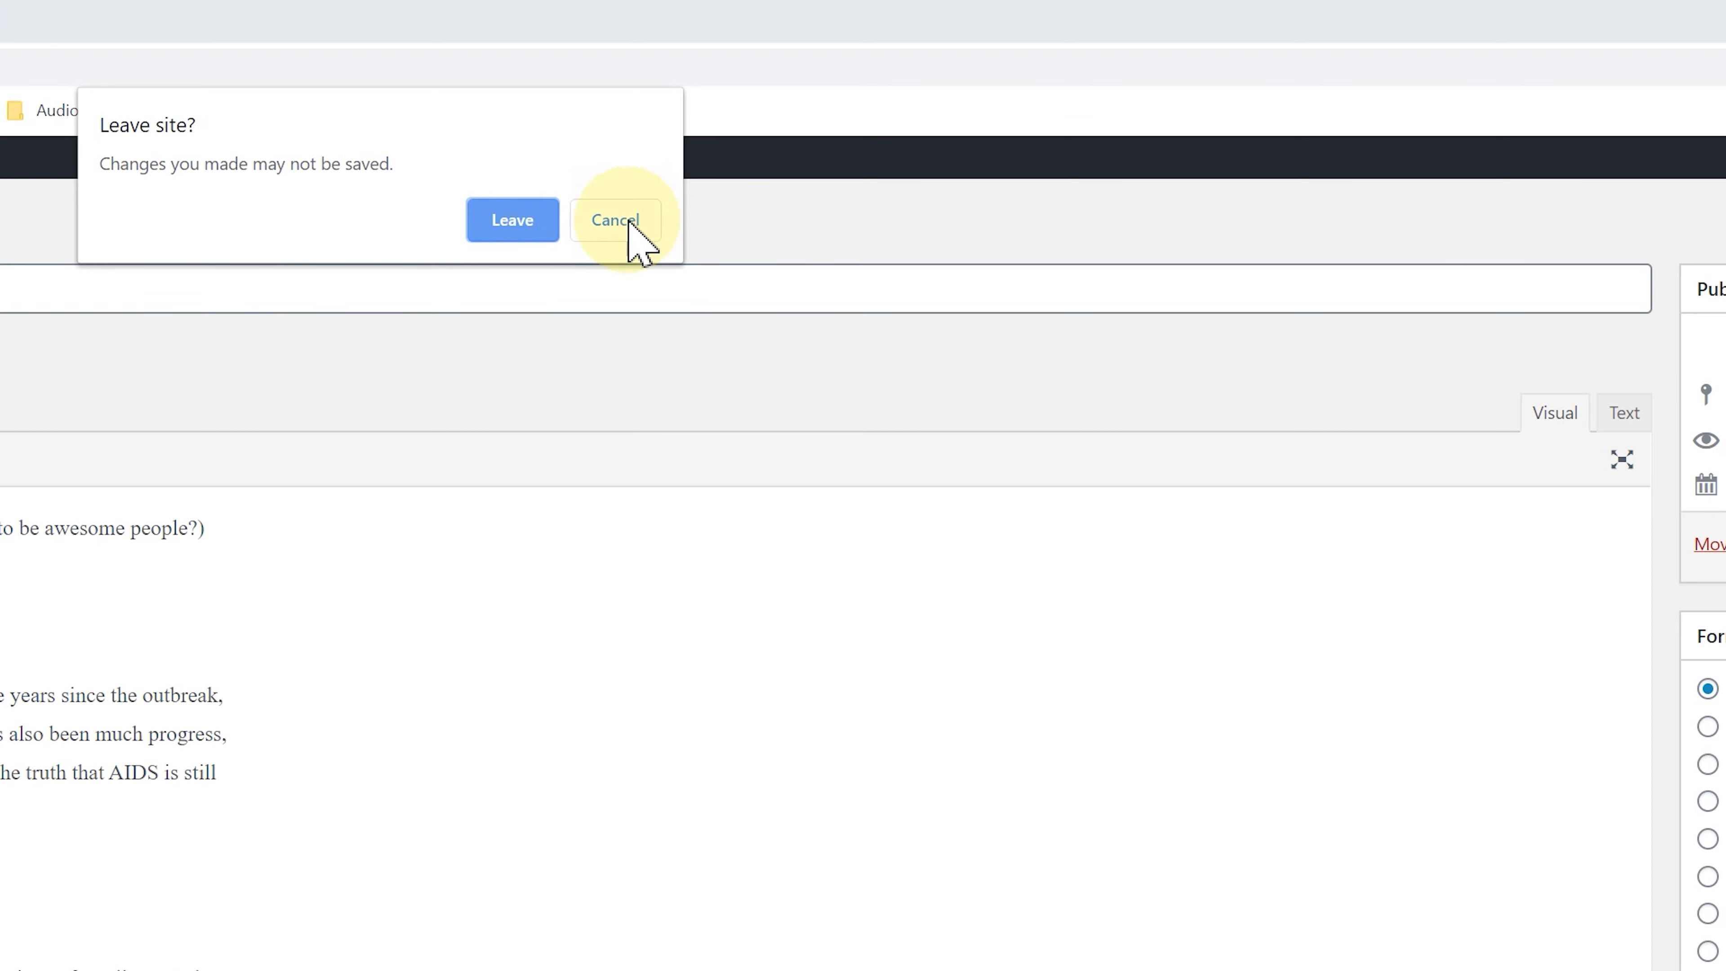
{"action": "left_click", "coordinate": [978, 110]}
{"action": "left_click", "coordinate": [1725, 543]}
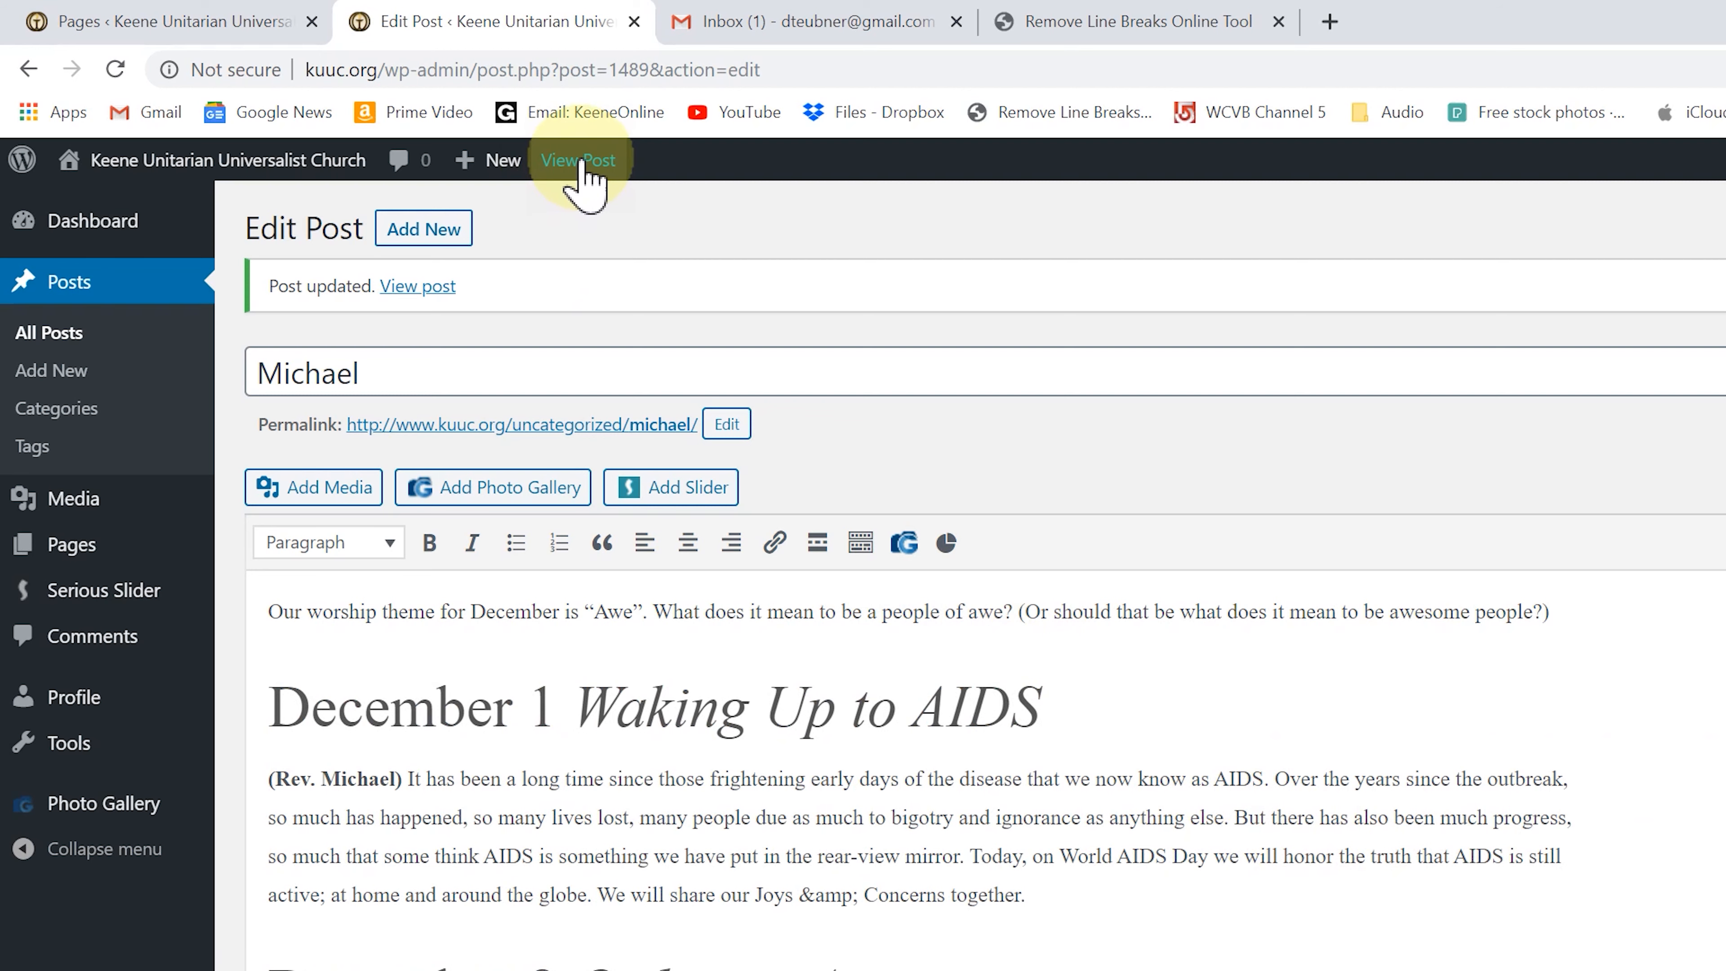
Step: View the published post and check how its headings, italic titles and bold presenter credits are displayed
{"action": "left_click", "coordinate": [283, 85]}
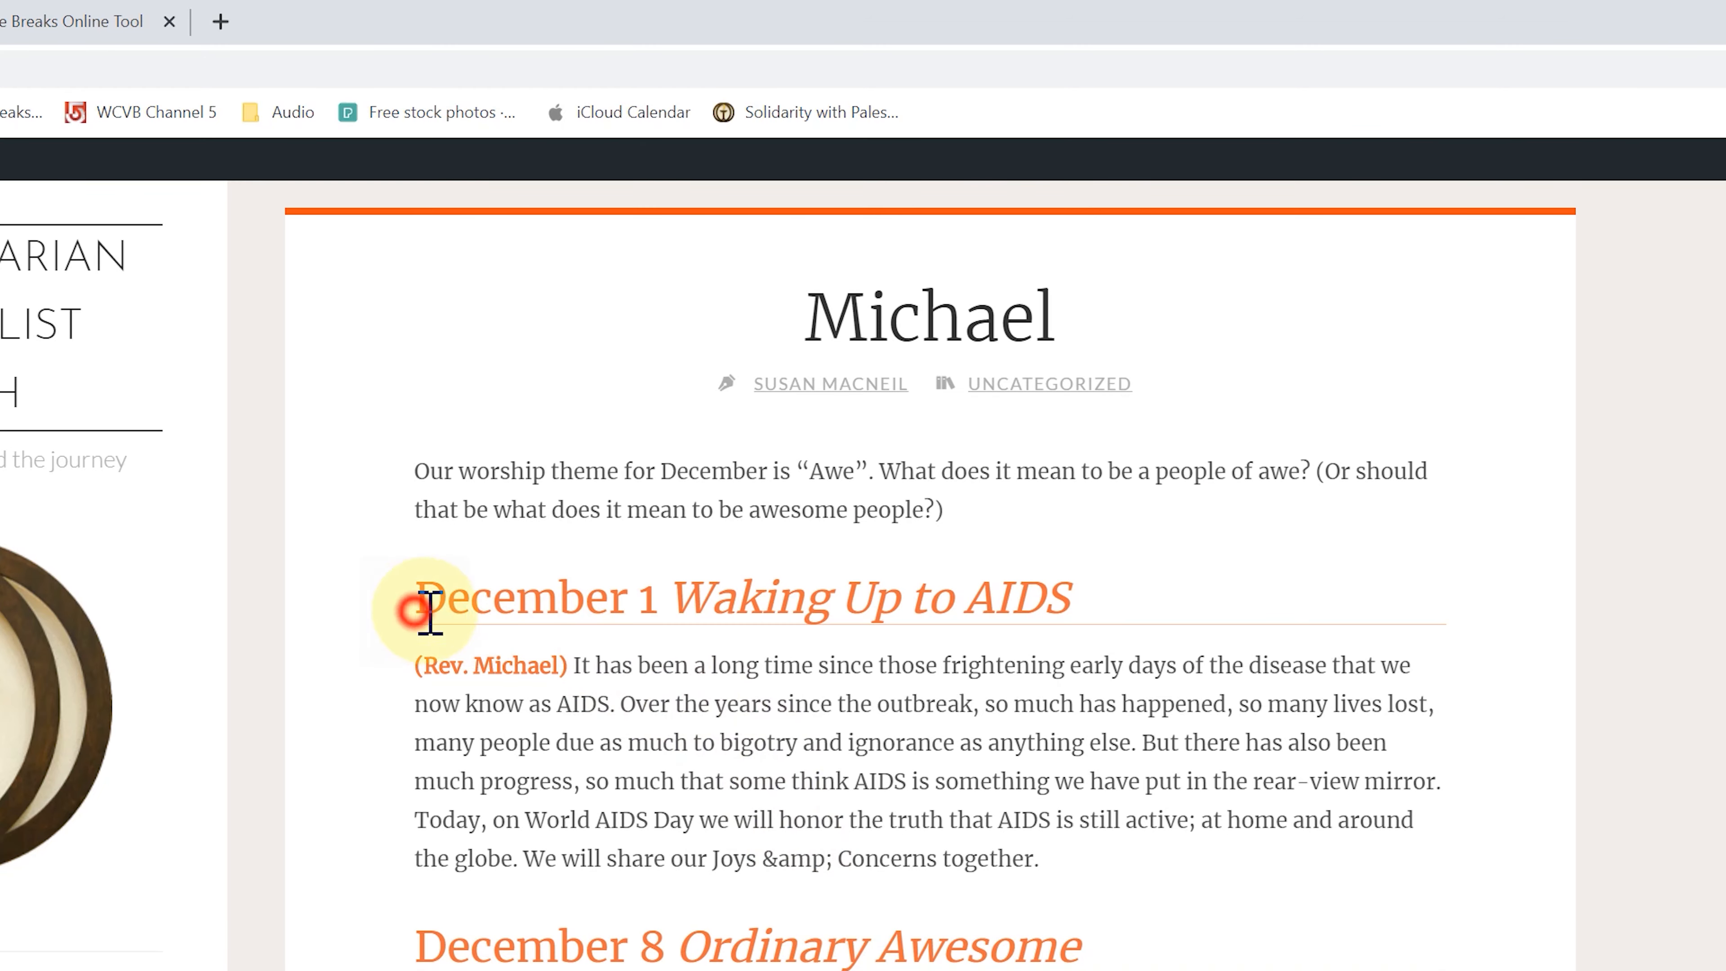
{"action": "left_click_drag", "start_coordinate": [763, 303], "coordinate": [1090, 300]}
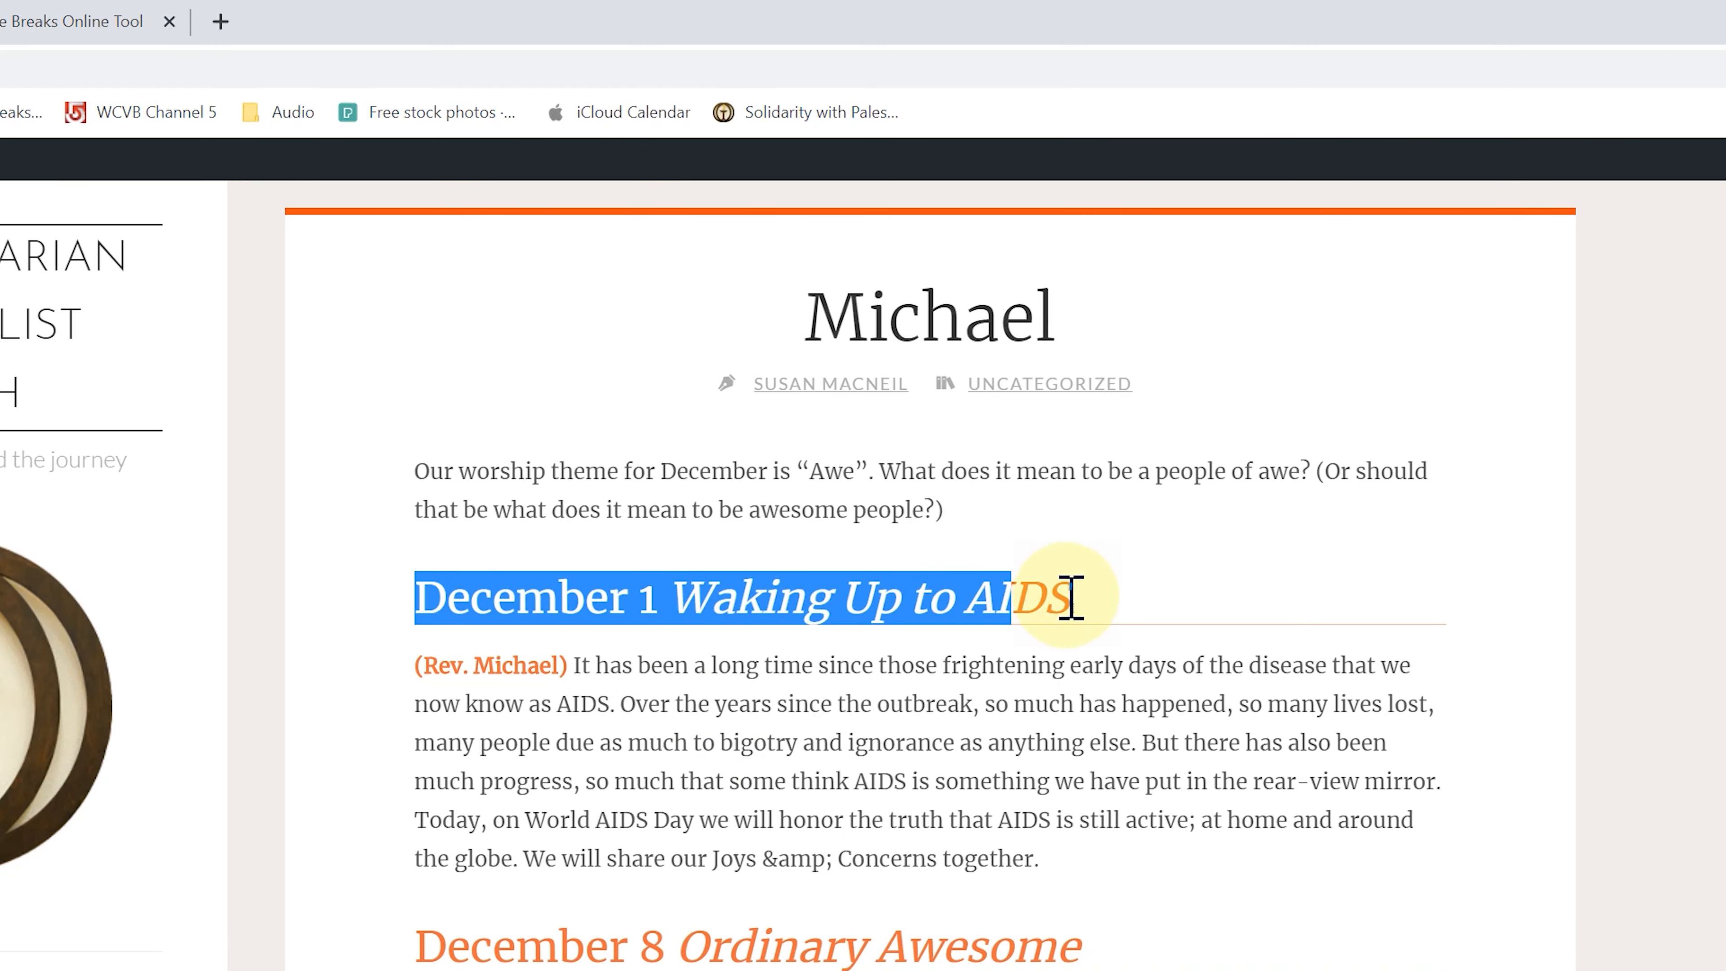
{"action": "left_click", "coordinate": [1149, 309]}
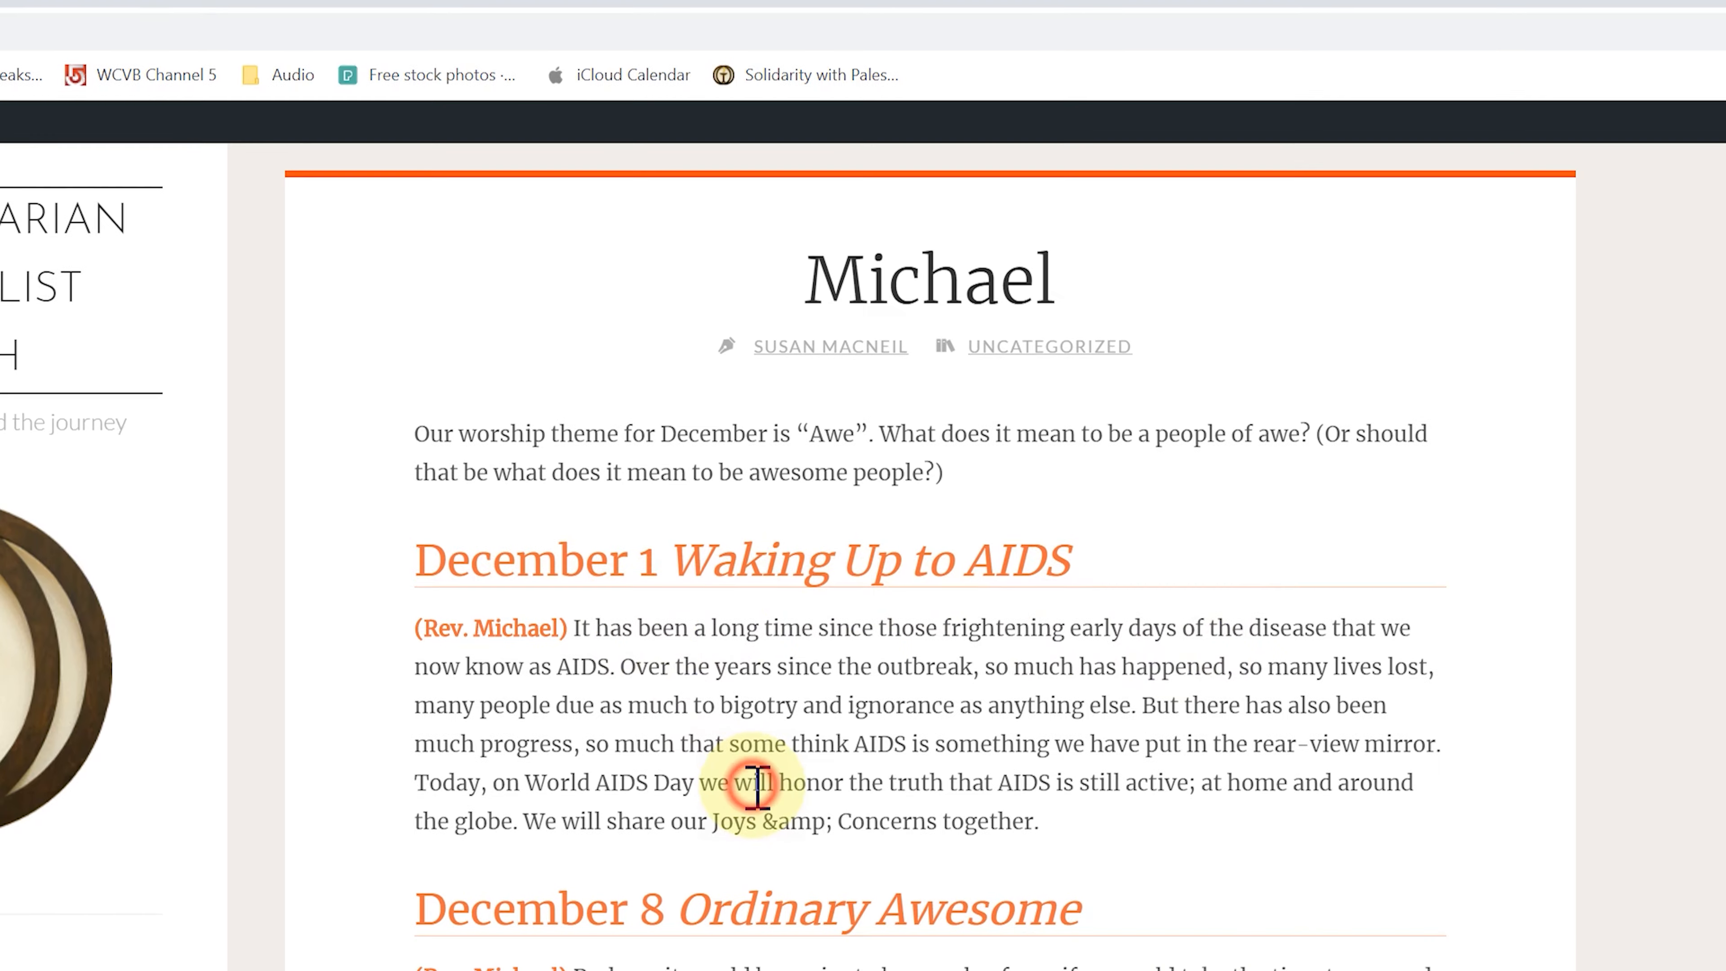
{"action": "scroll", "coordinate": [751, 655], "scroll_direction": "down", "scroll_amount": 8}
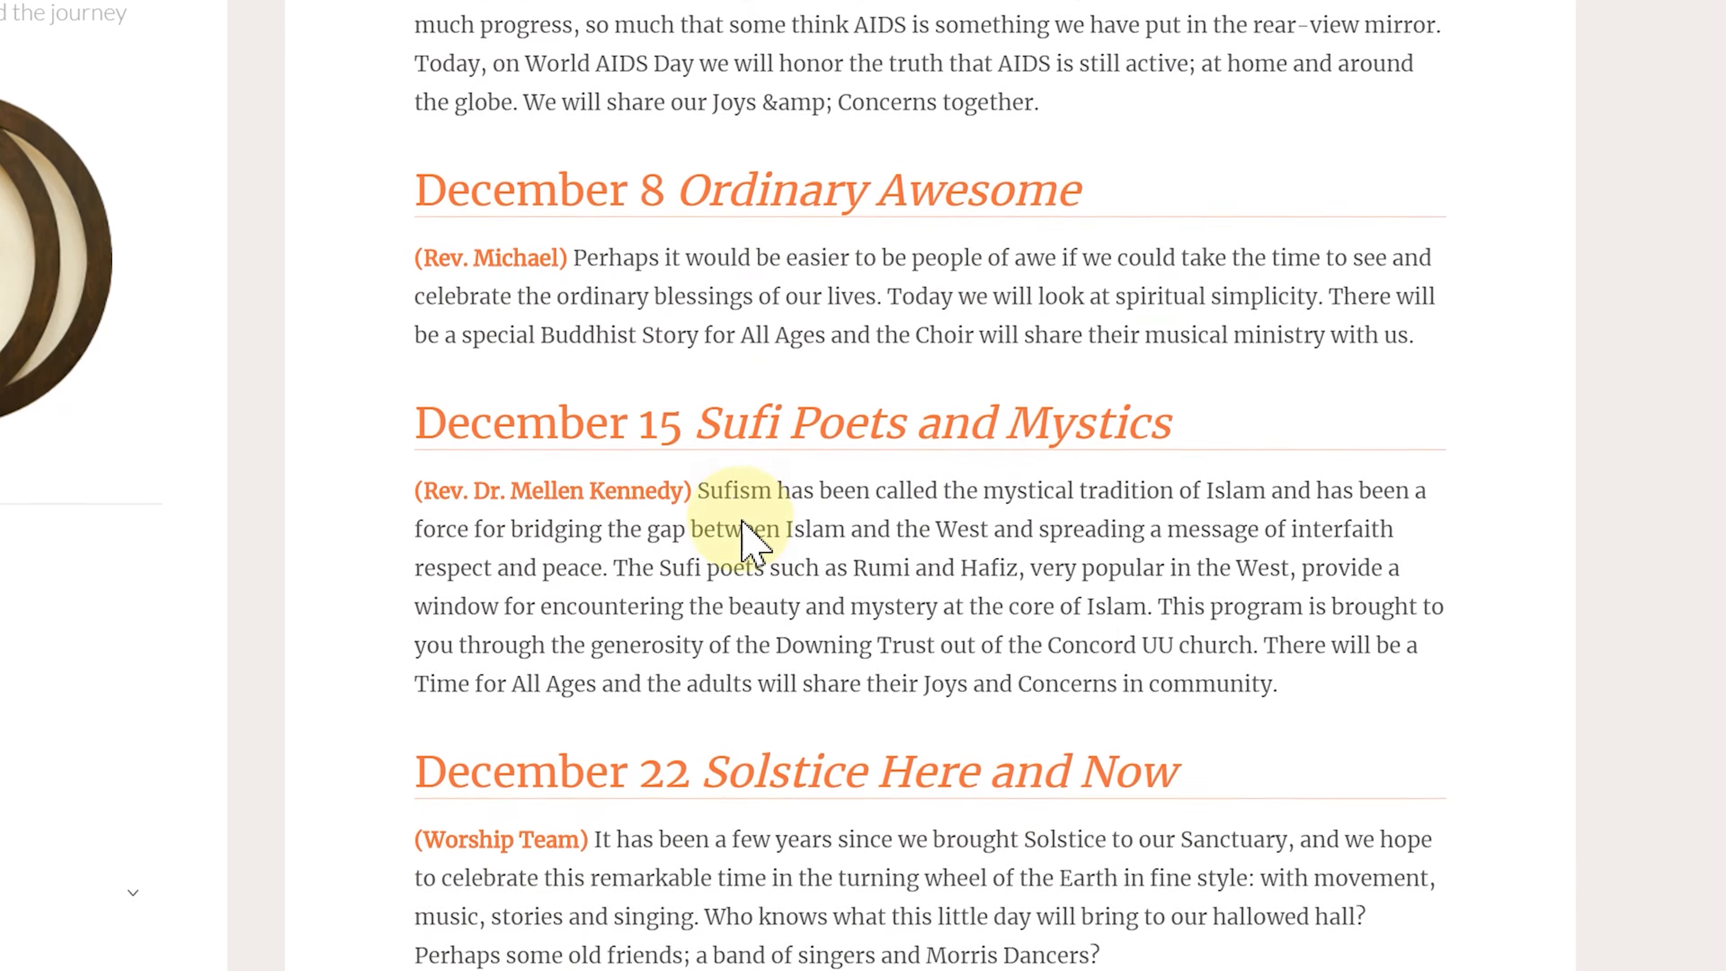
{"action": "scroll", "coordinate": [747, 476], "scroll_direction": "down", "scroll_amount": 5}
{"action": "scroll", "coordinate": [809, 636], "scroll_direction": "up", "scroll_amount": 9}
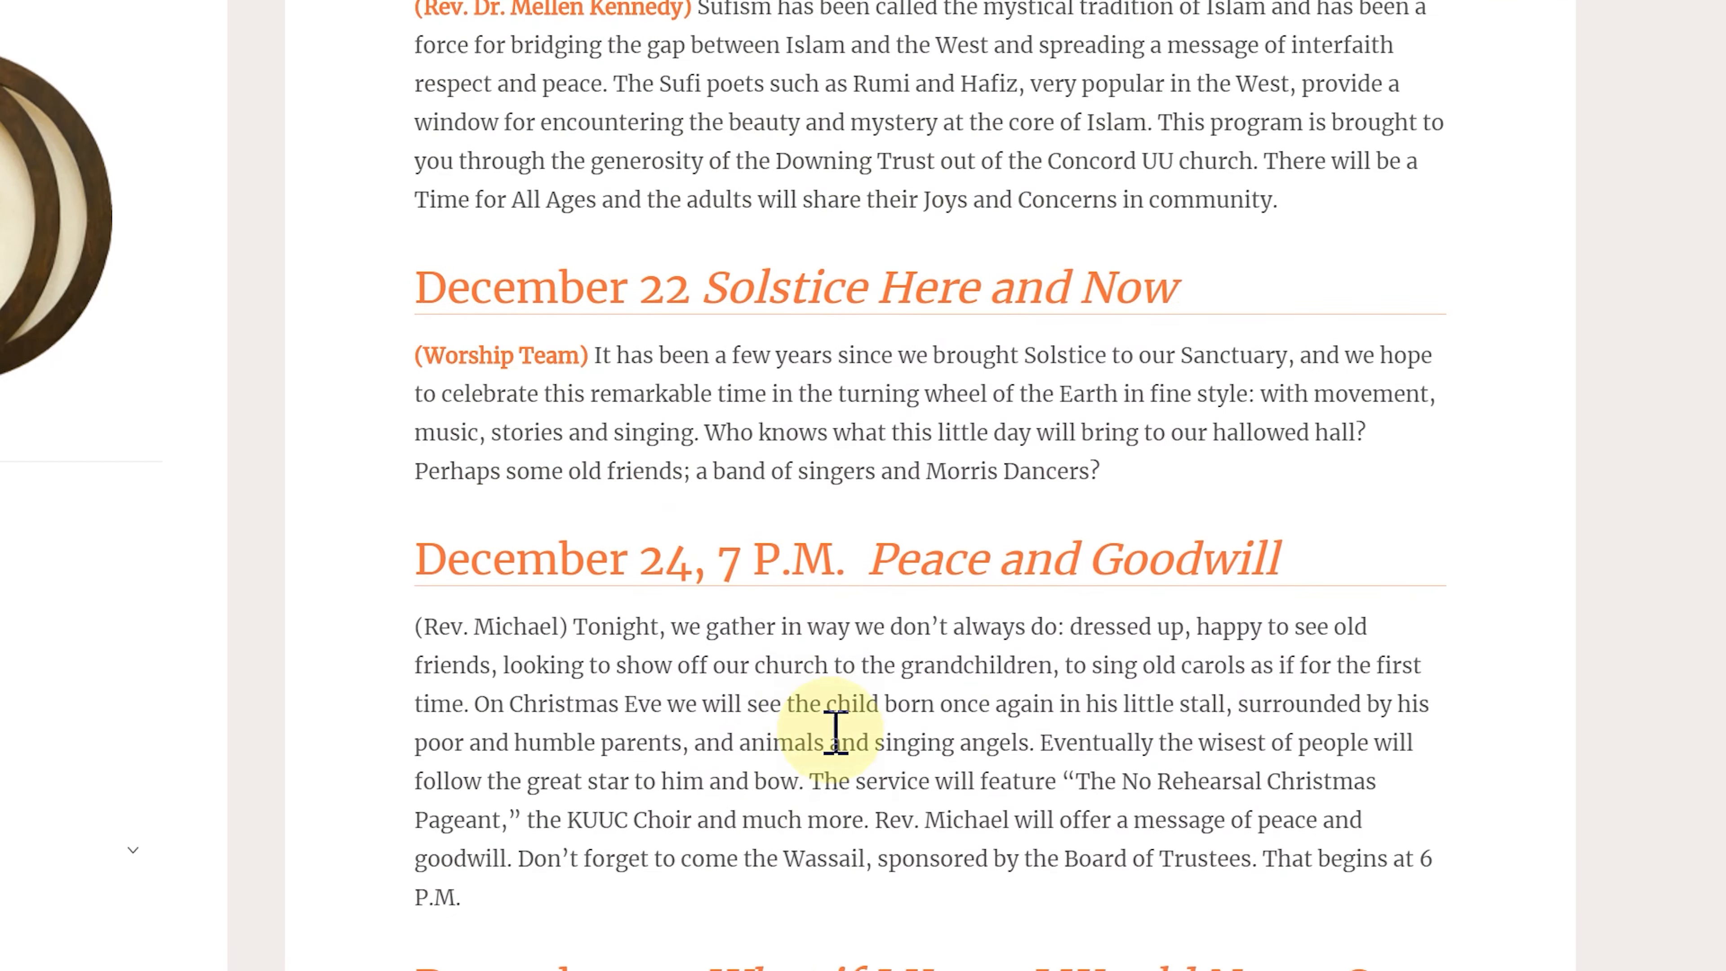
{"action": "scroll", "coordinate": [992, 792], "scroll_direction": "up", "scroll_amount": 2}
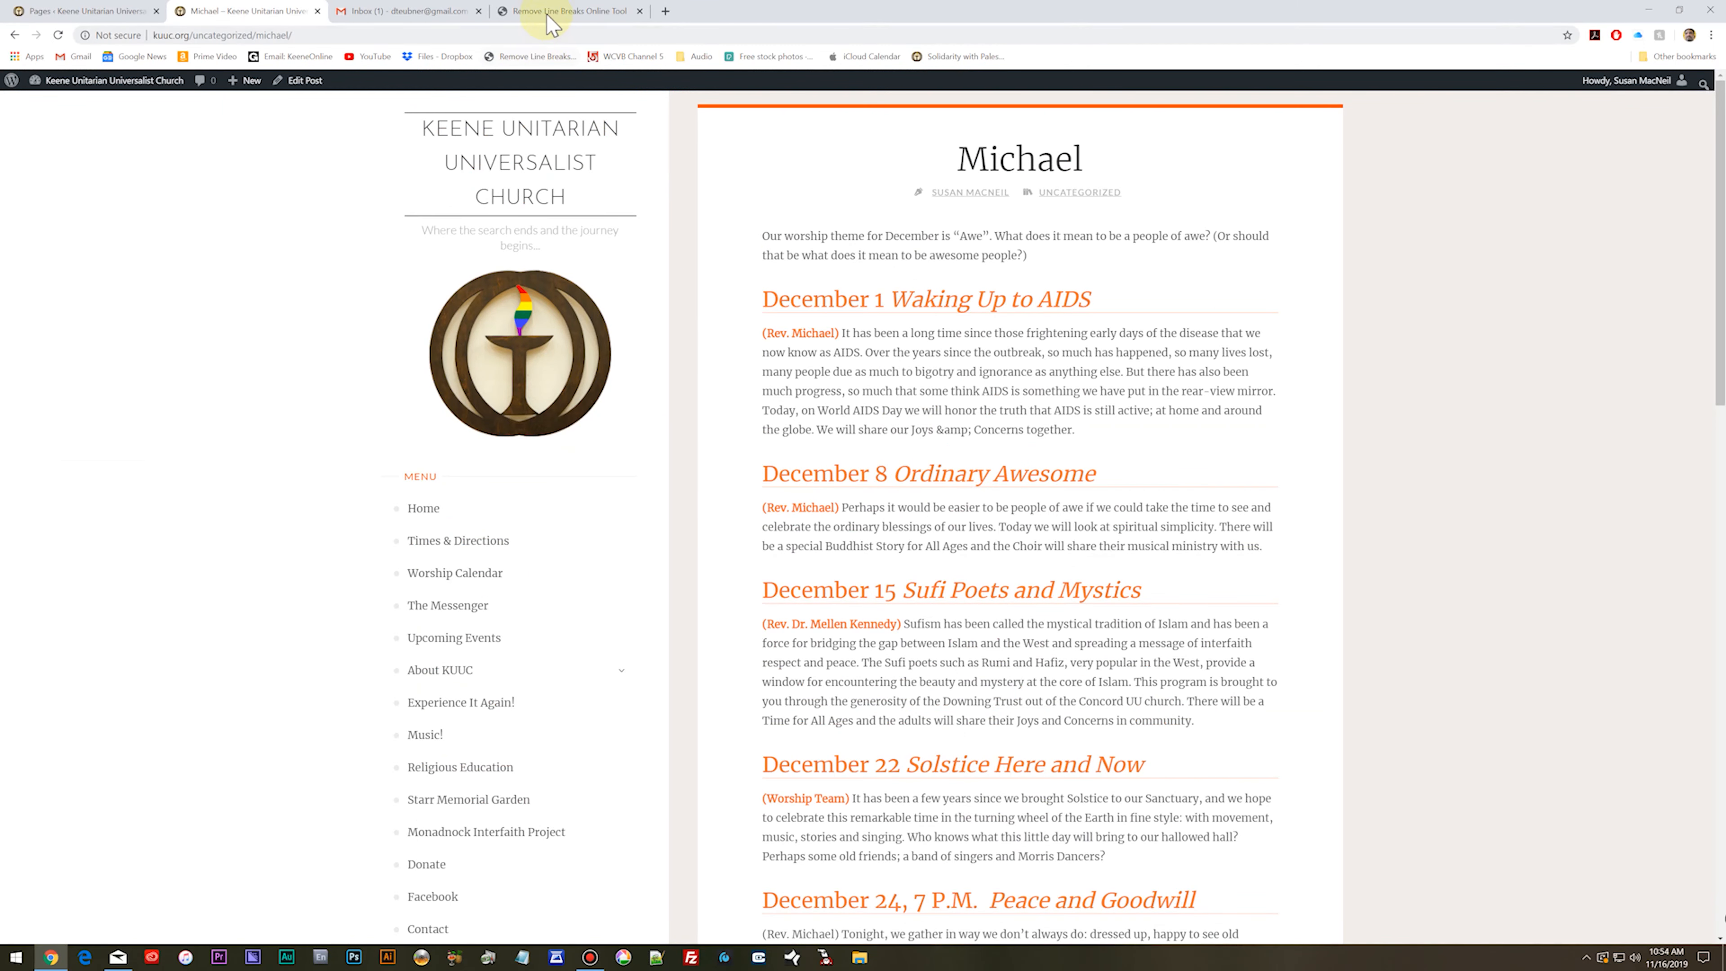
Step: Switch to Gmail, open the “Worship Calendar December 2019.docx” attachment and check its December 24 and 29 entries for bold text
{"action": "left_click", "coordinate": [411, 12]}
{"action": "left_click", "coordinate": [1312, 595]}
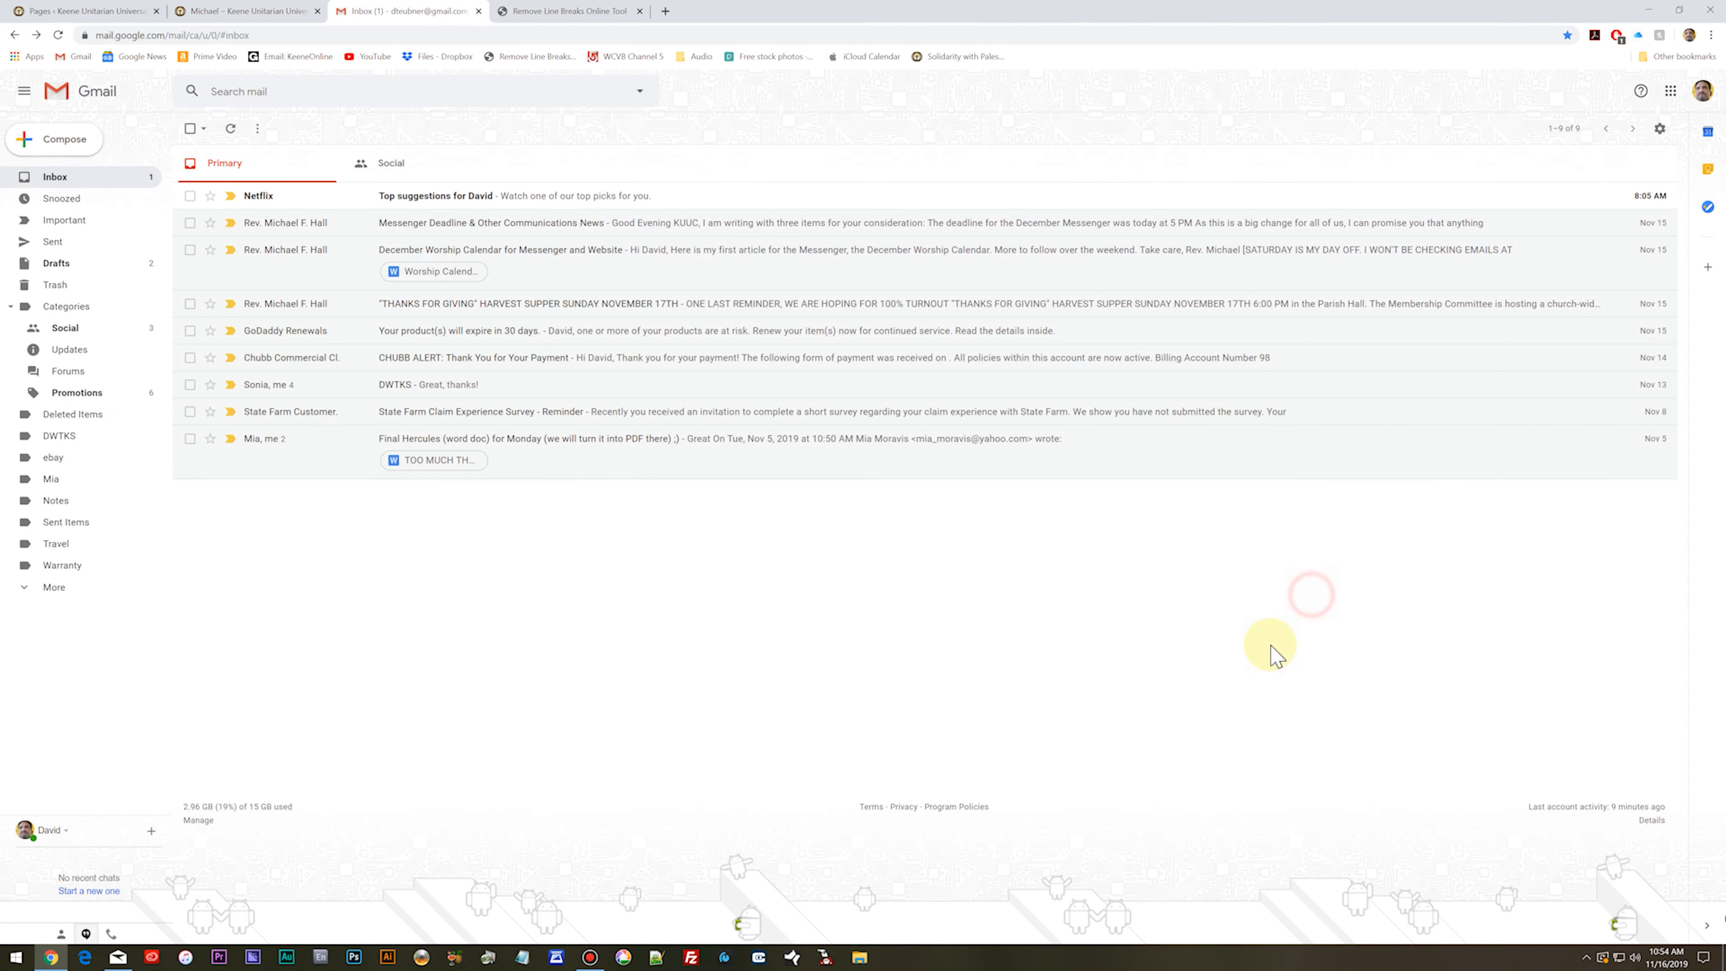
{"action": "left_click", "coordinate": [428, 272]}
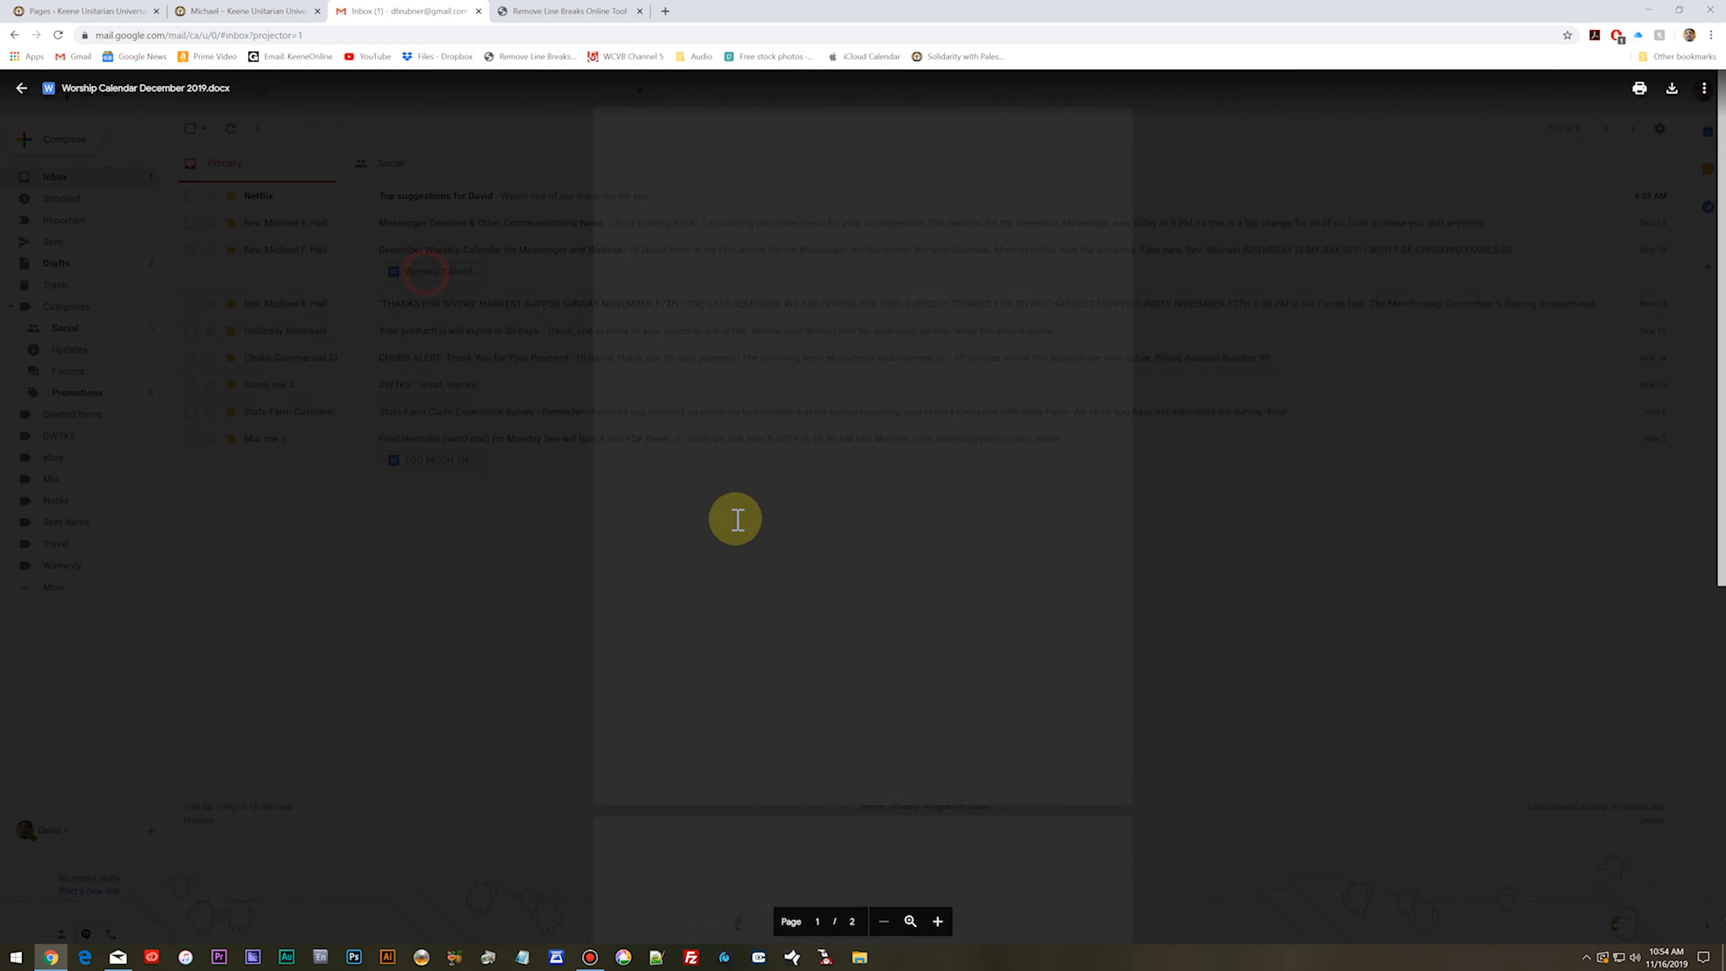
{"action": "scroll", "coordinate": [939, 690], "scroll_direction": "down", "scroll_amount": 8}
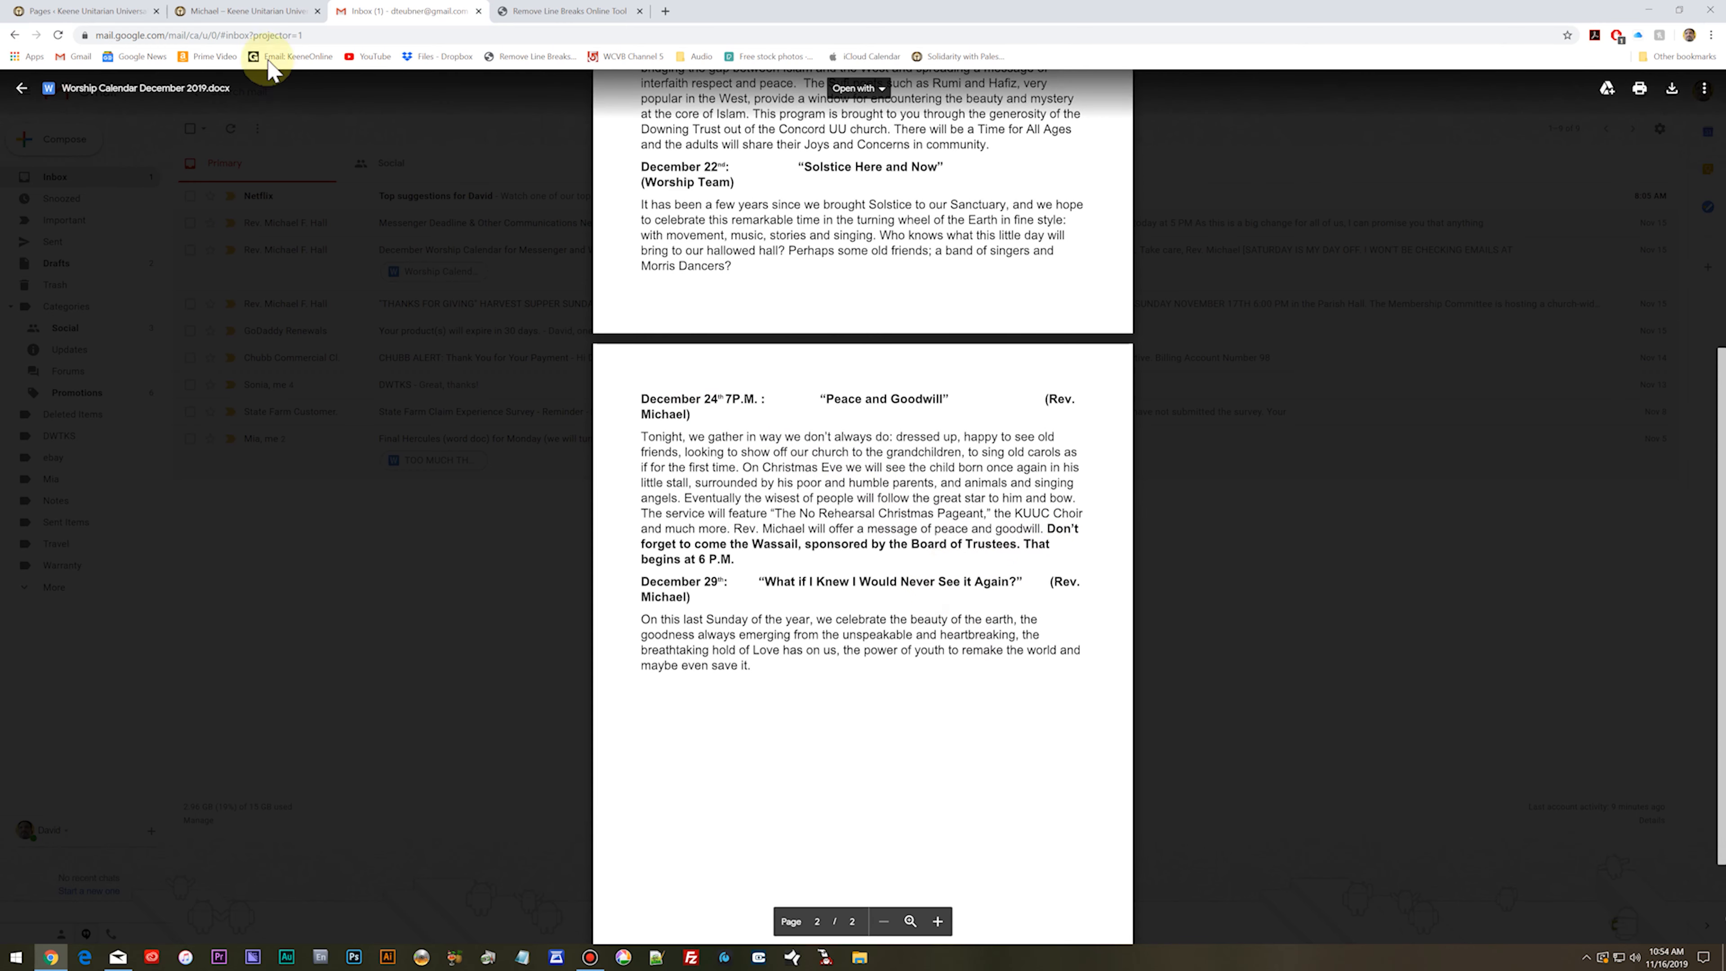
Step: Reopen the WordPress post for editing, bold the December 24 Wassail reminder from “Don’t forget” to “6 P.M.”, and update the post
{"action": "left_click", "coordinate": [233, 12]}
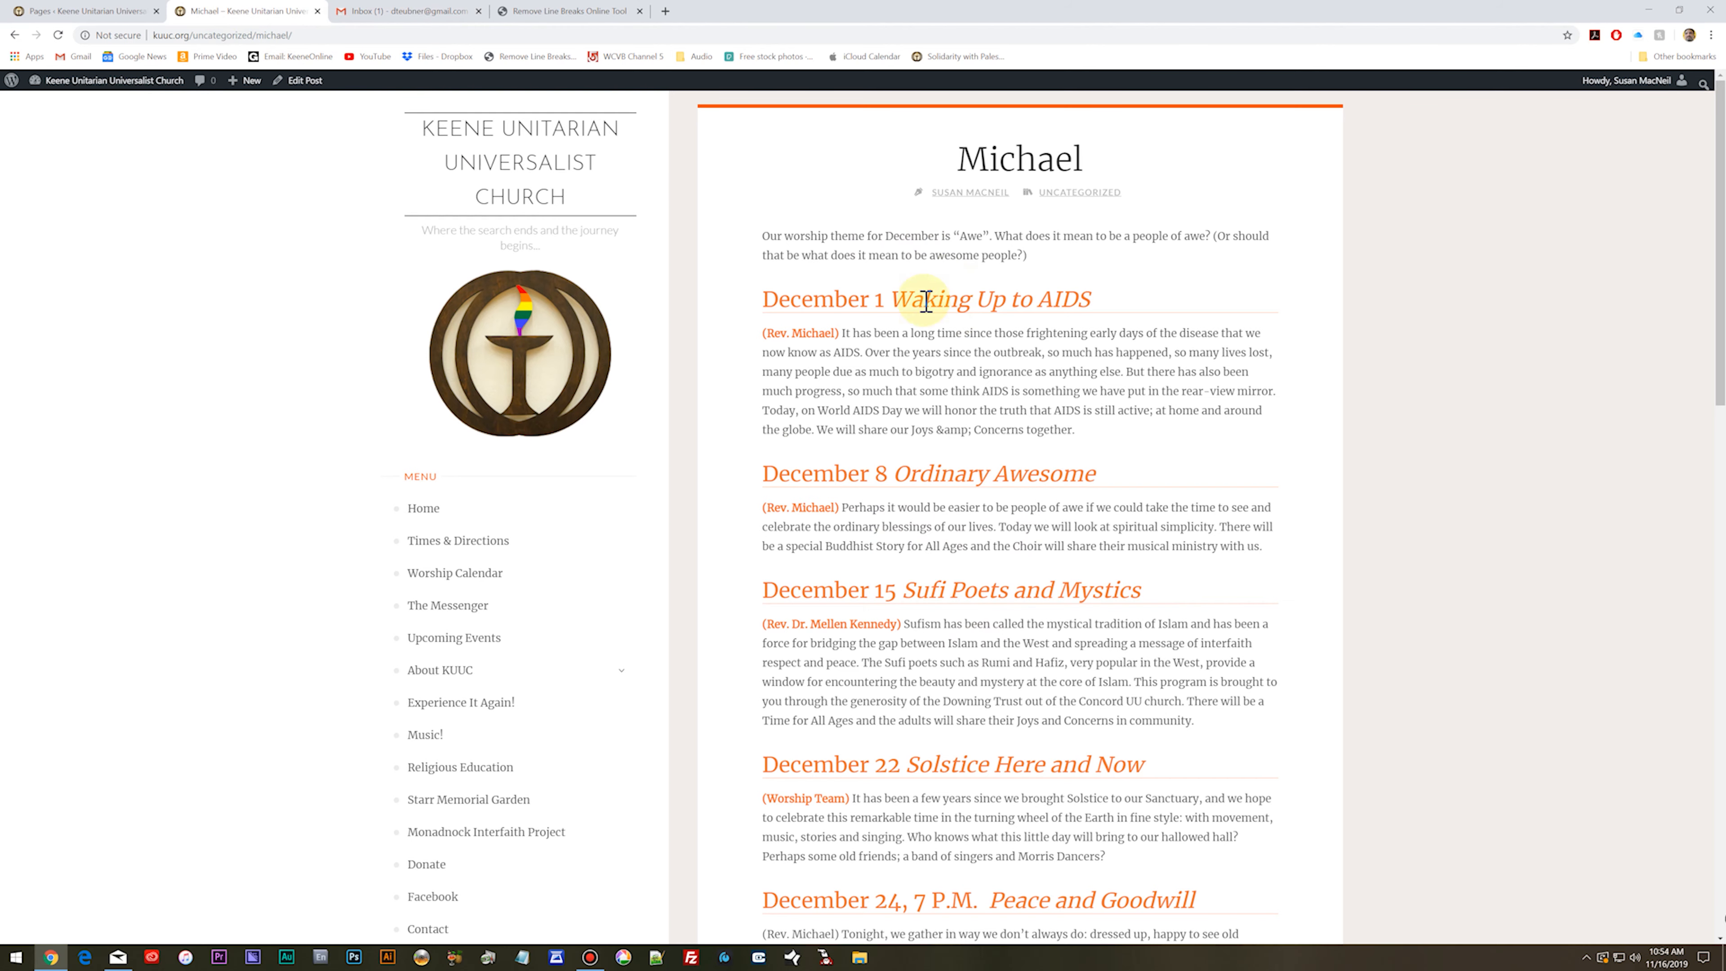
{"action": "left_click", "coordinate": [304, 80]}
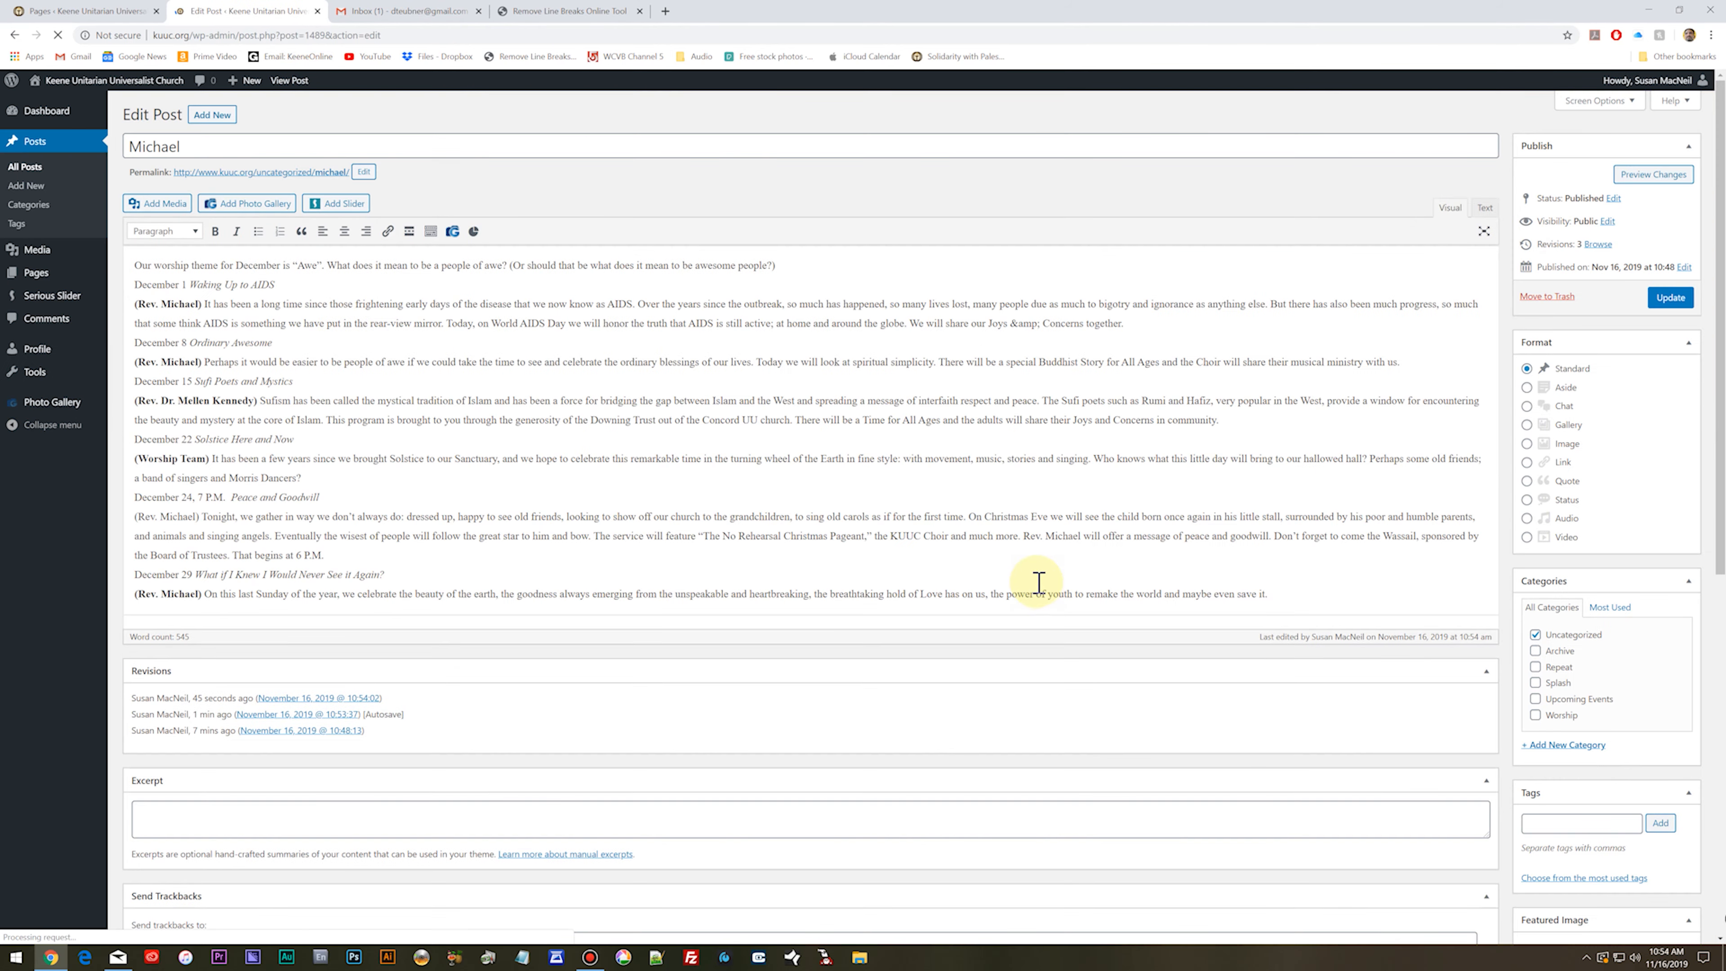
{"action": "scroll", "coordinate": [1021, 579], "scroll_direction": "down", "scroll_amount": 4}
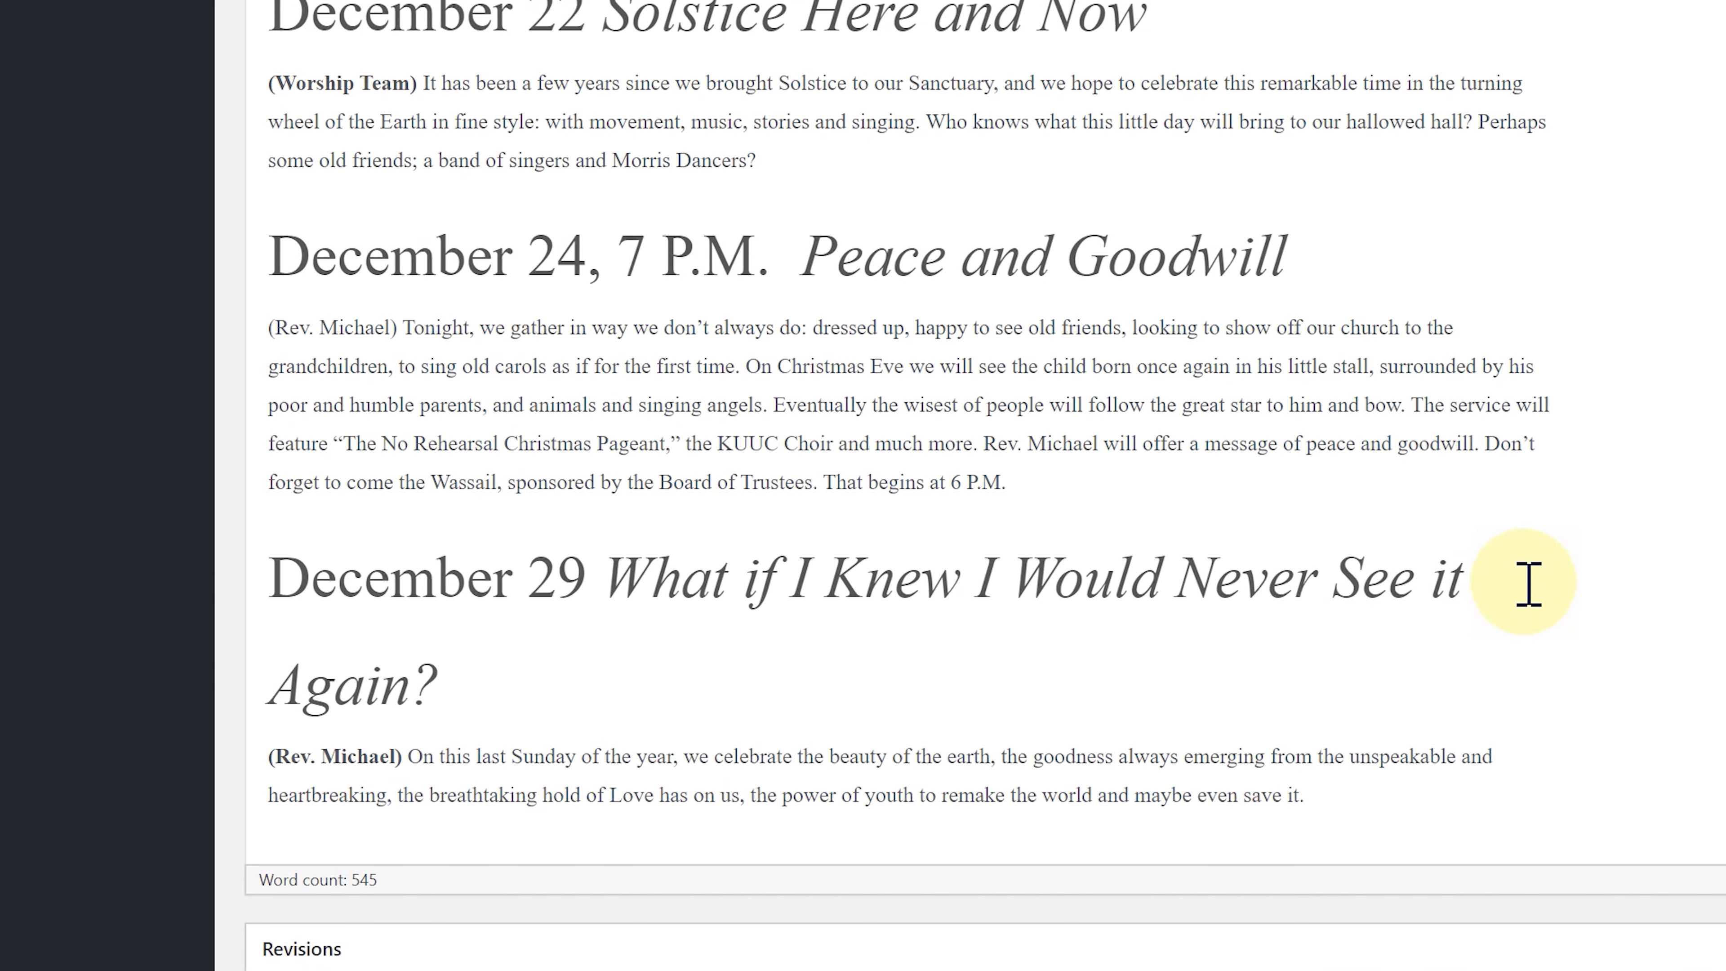
{"action": "left_click_drag", "start_coordinate": [1485, 443], "coordinate": [1476, 464]}
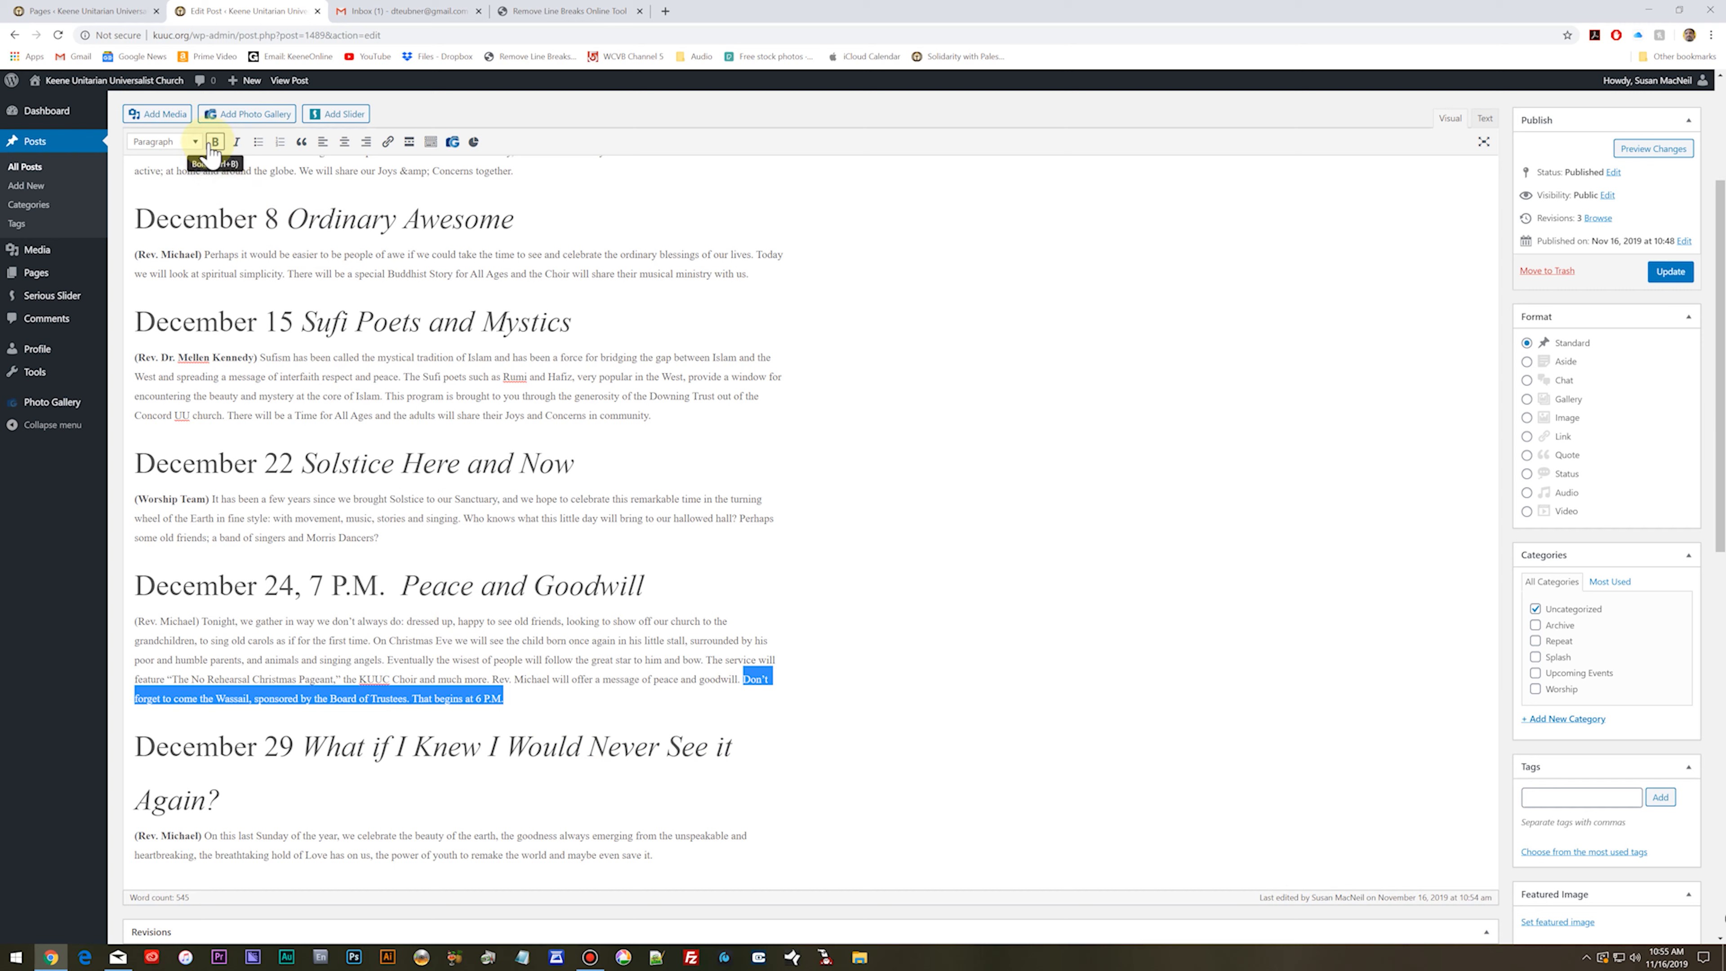
{"action": "left_click", "coordinate": [214, 142]}
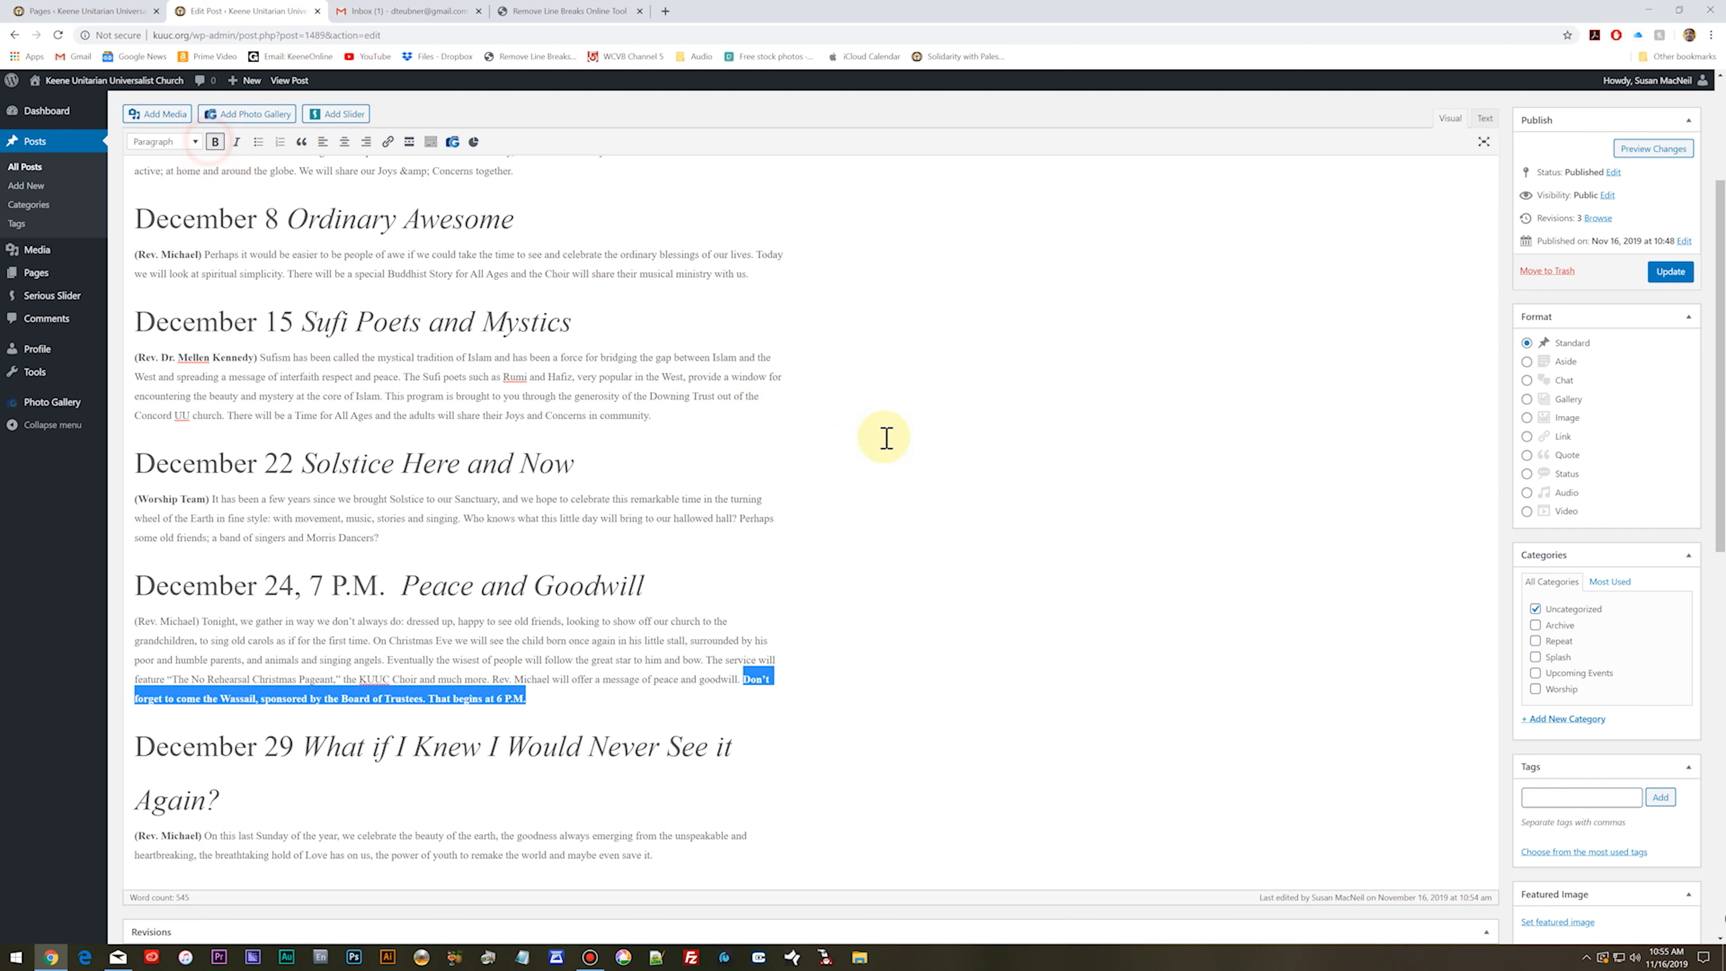
{"action": "left_click", "coordinate": [951, 457]}
{"action": "left_click", "coordinate": [1666, 272]}
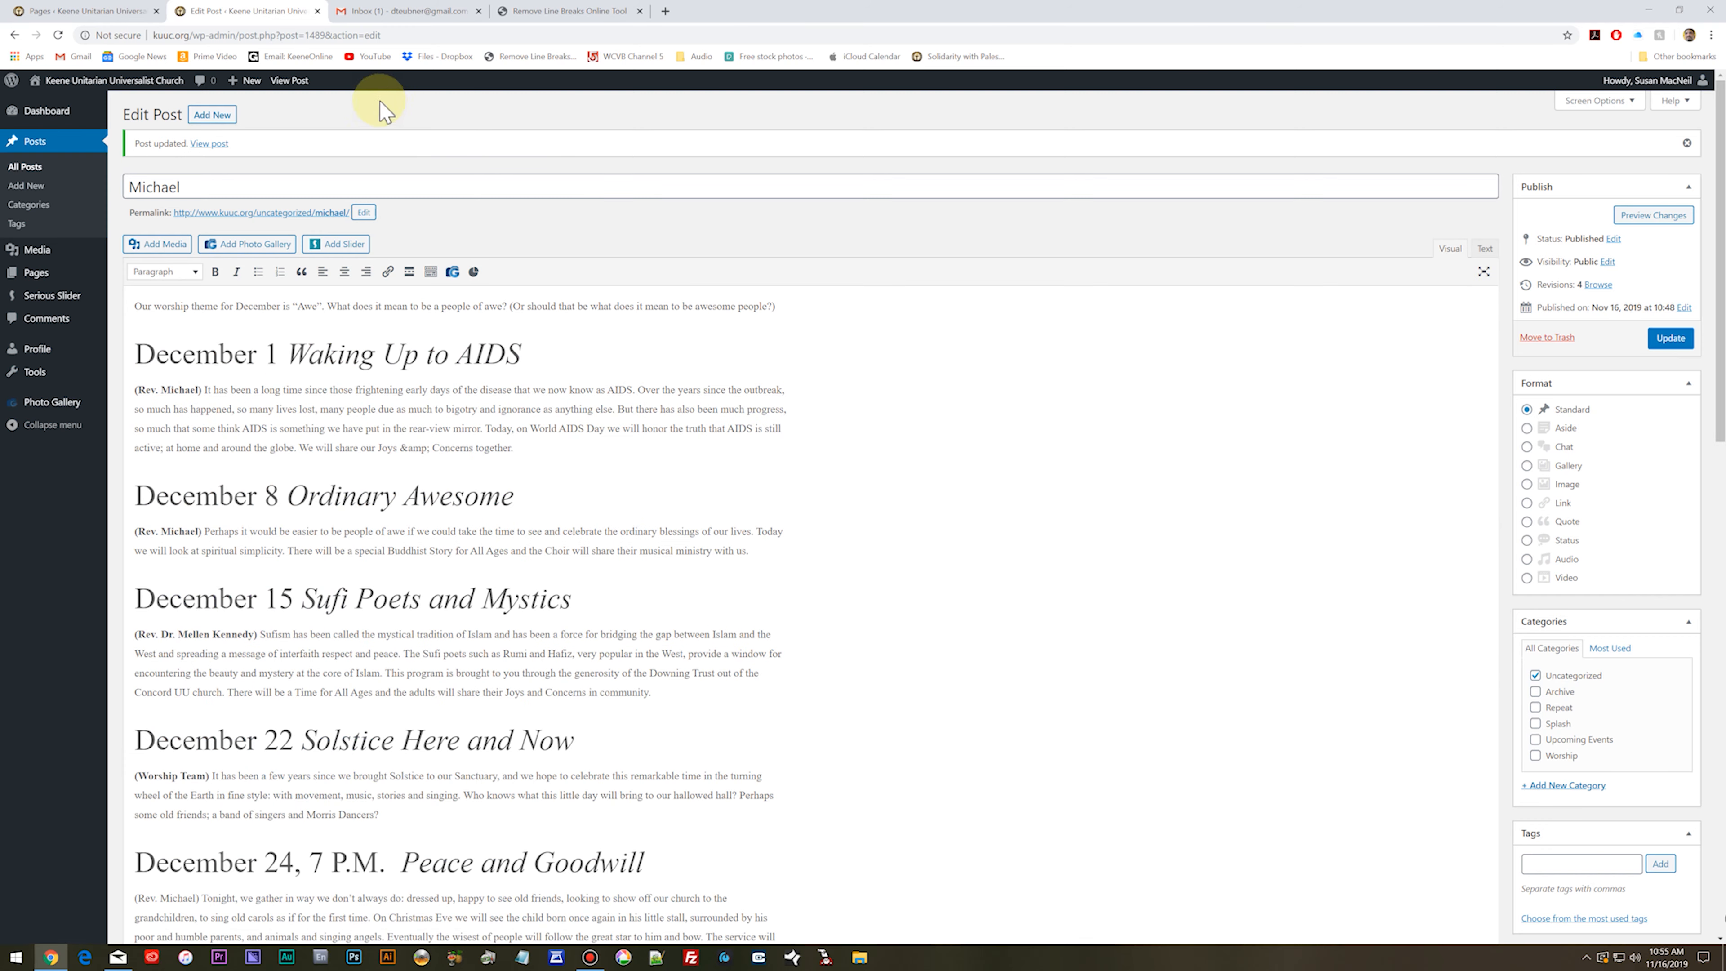
Step: View the updated live post and check the December 24 Wassail reminder and the remaining entries
{"action": "left_click", "coordinate": [286, 83]}
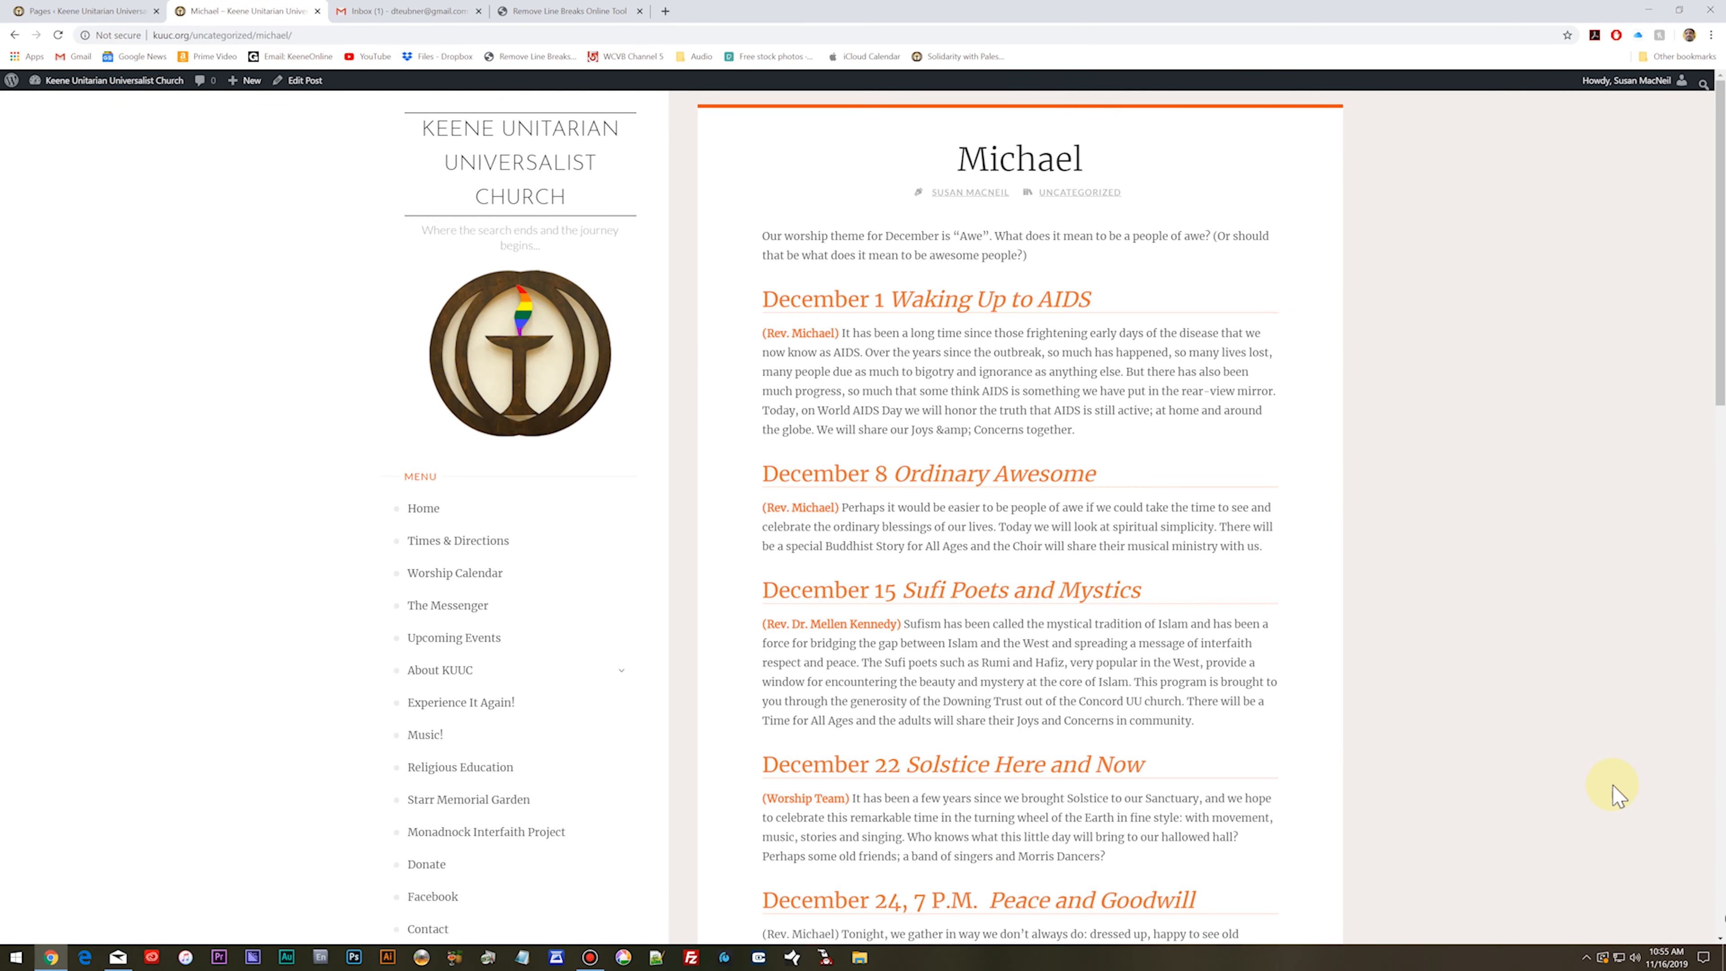
{"action": "scroll", "coordinate": [1575, 781], "scroll_direction": "down", "scroll_amount": 6}
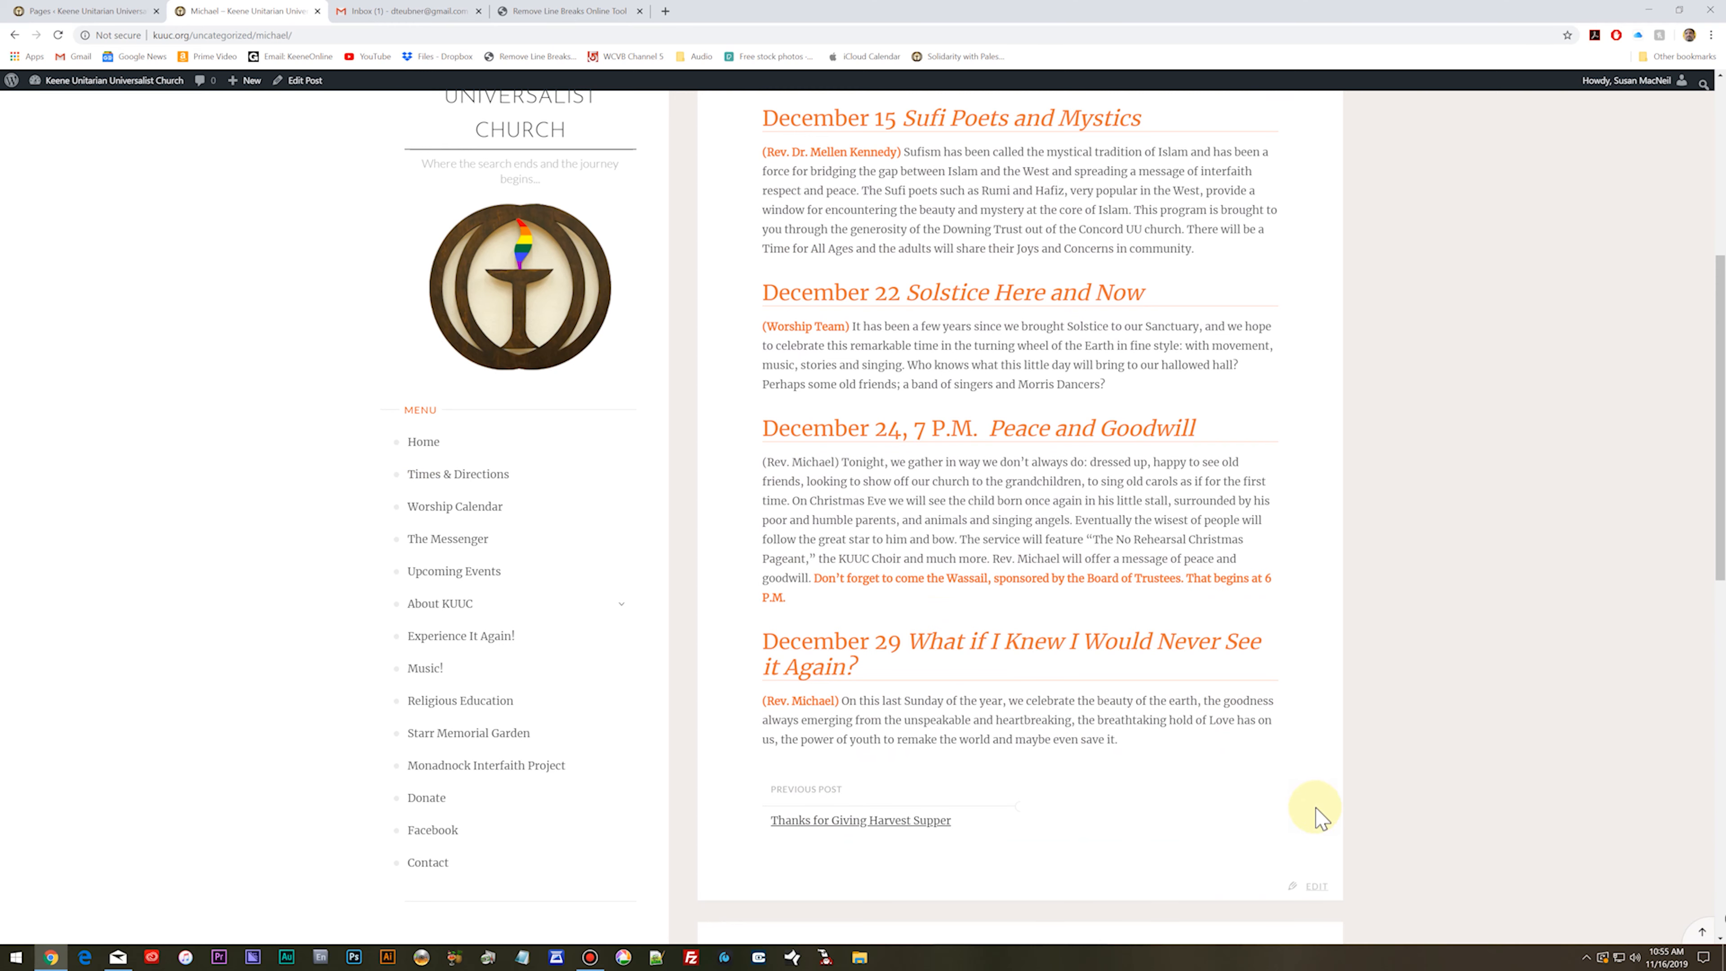
{"action": "scroll", "coordinate": [1315, 816], "scroll_direction": "up", "scroll_amount": 6}
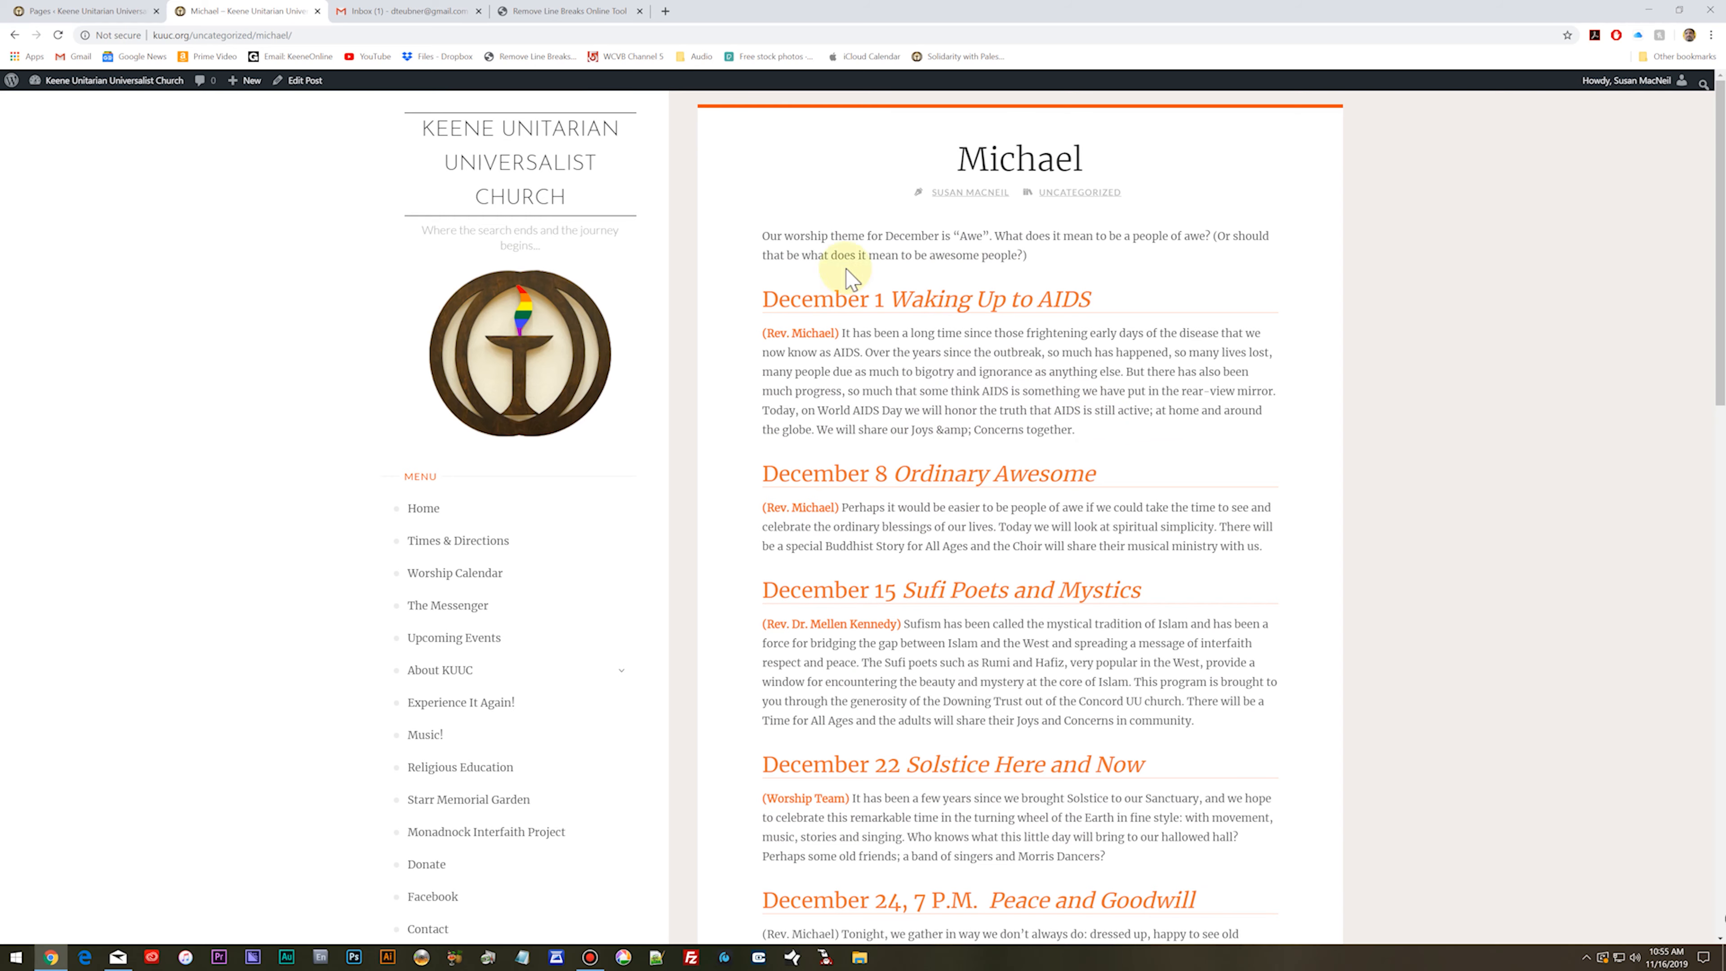
Step: Switch to the Gmail attachment preview and review the original worship calendar document for comparison with the post
{"action": "left_click", "coordinate": [419, 12]}
{"action": "scroll", "coordinate": [1030, 760], "scroll_direction": "up", "scroll_amount": 6}
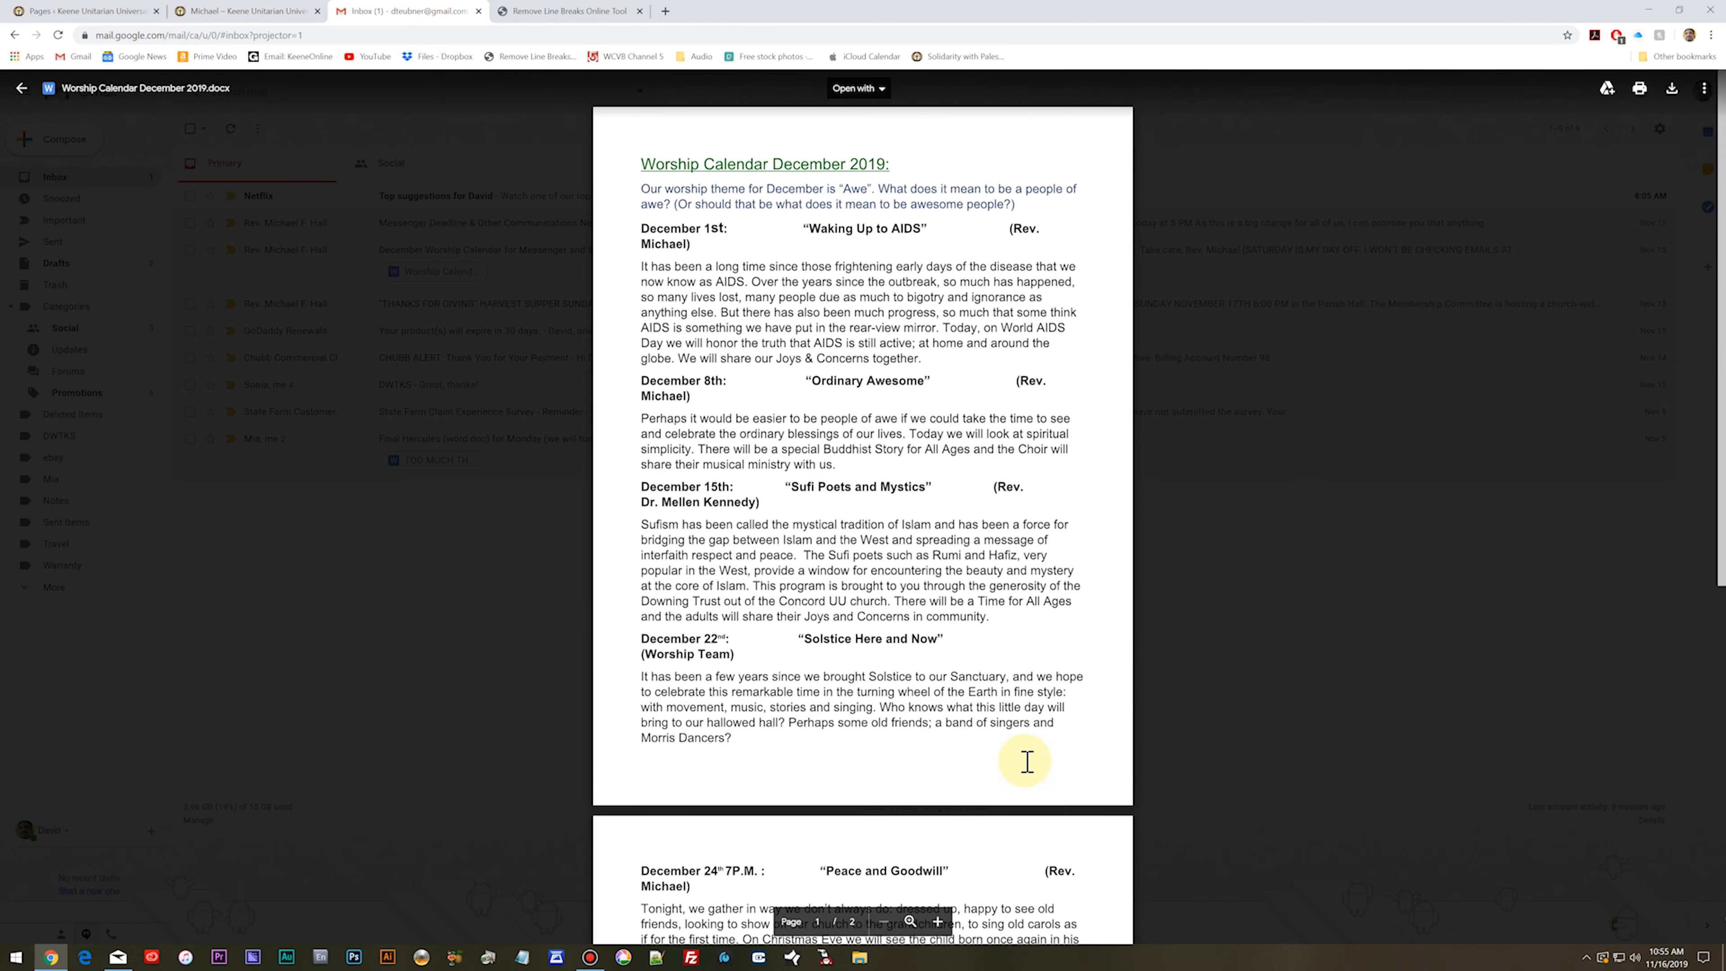
{"action": "scroll", "coordinate": [944, 408], "scroll_direction": "down", "scroll_amount": 5}
{"action": "scroll", "coordinate": [871, 469], "scroll_direction": "up", "scroll_amount": 5}
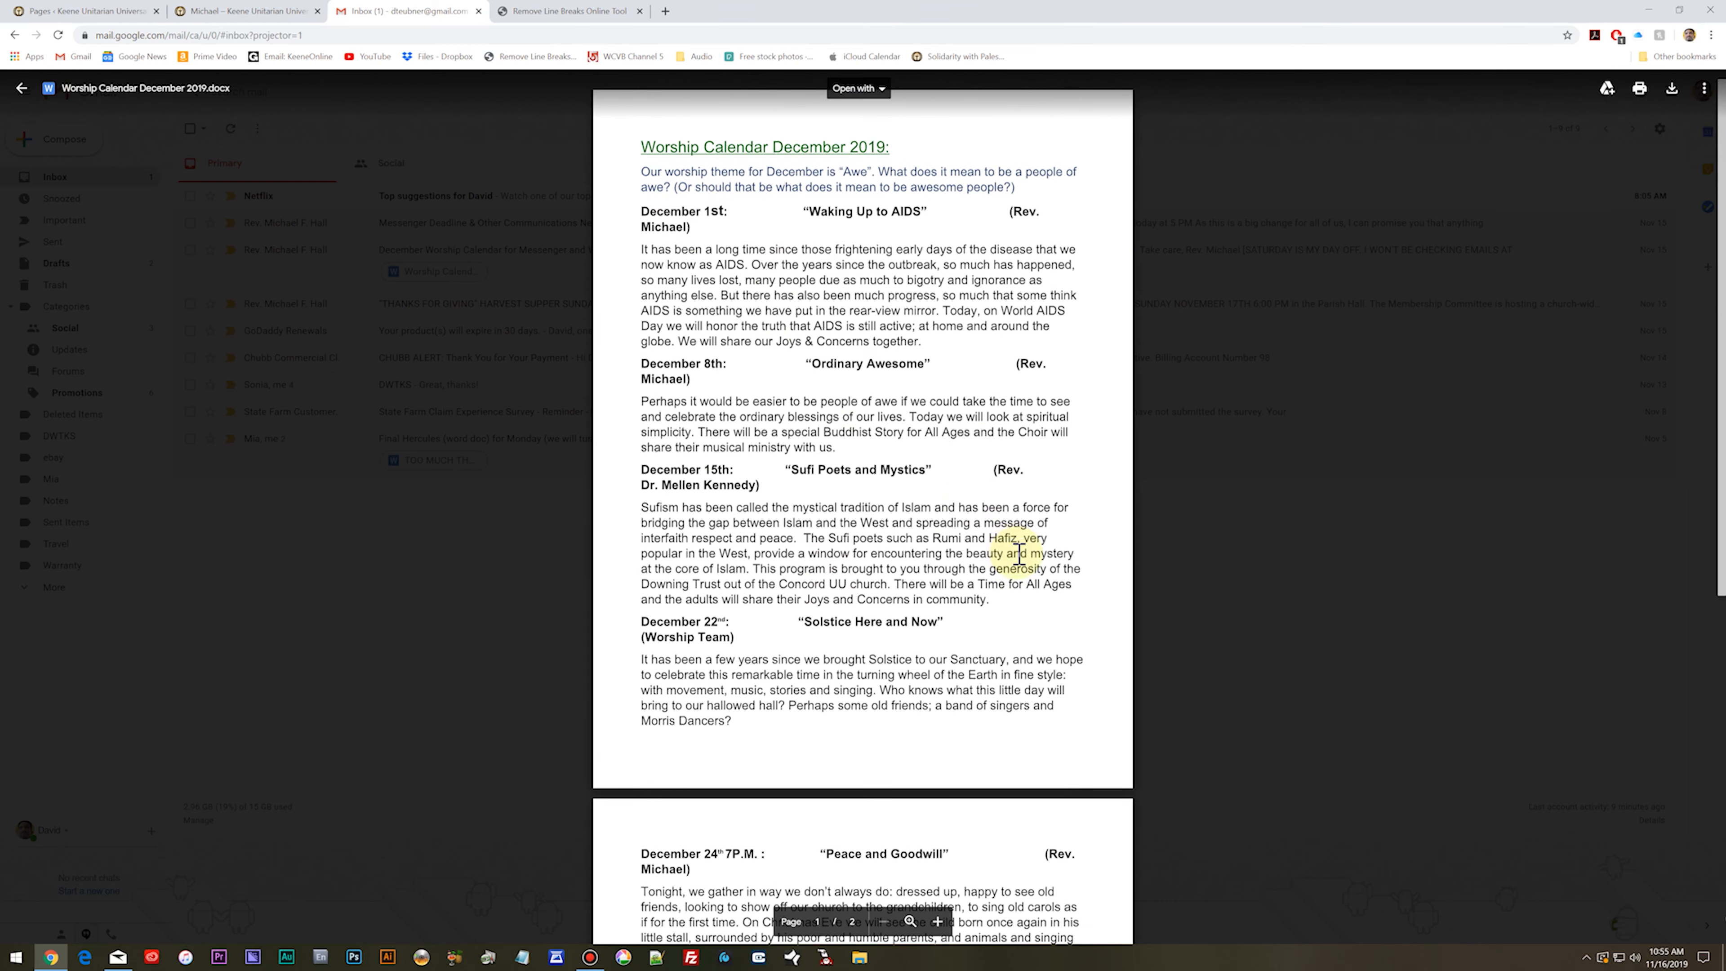
Step: Copy the calendar document's text from the worship theme sentence through the December 29 entry, and reopen the WordPress post for editing
{"action": "scroll", "coordinate": [1017, 549], "scroll_direction": "down", "scroll_amount": 5}
{"action": "scroll", "coordinate": [1017, 555], "scroll_direction": "up", "scroll_amount": 5}
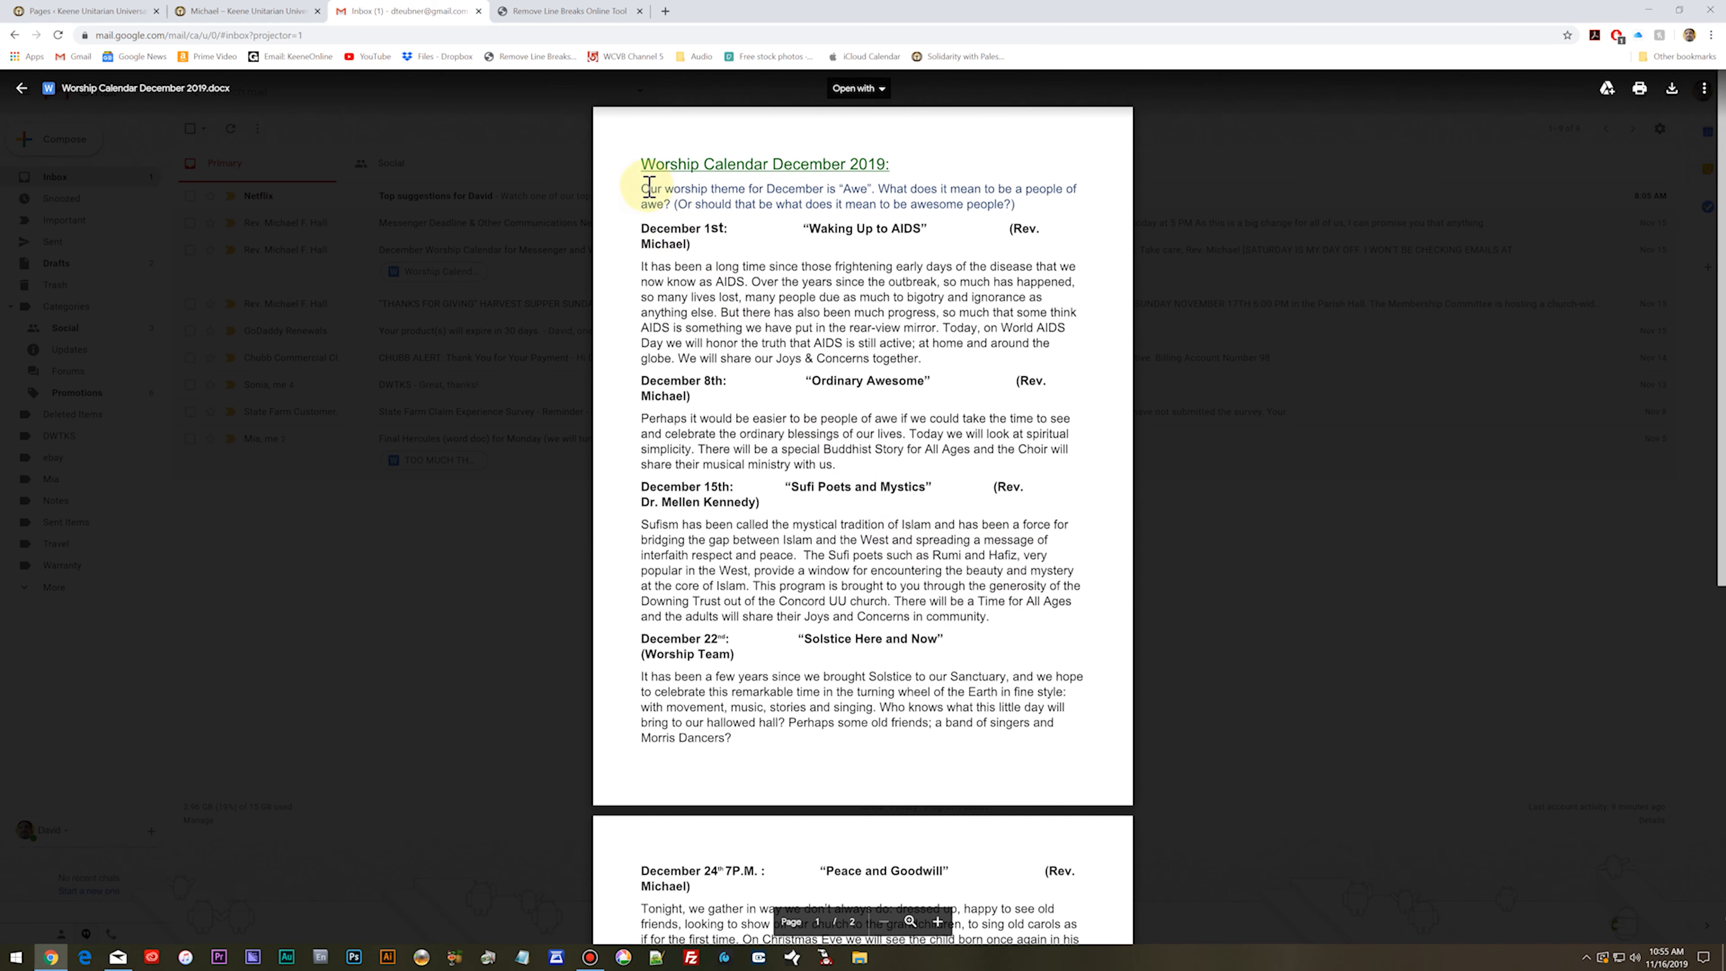
{"action": "left_click_drag", "start_coordinate": [639, 188], "coordinate": [772, 641]}
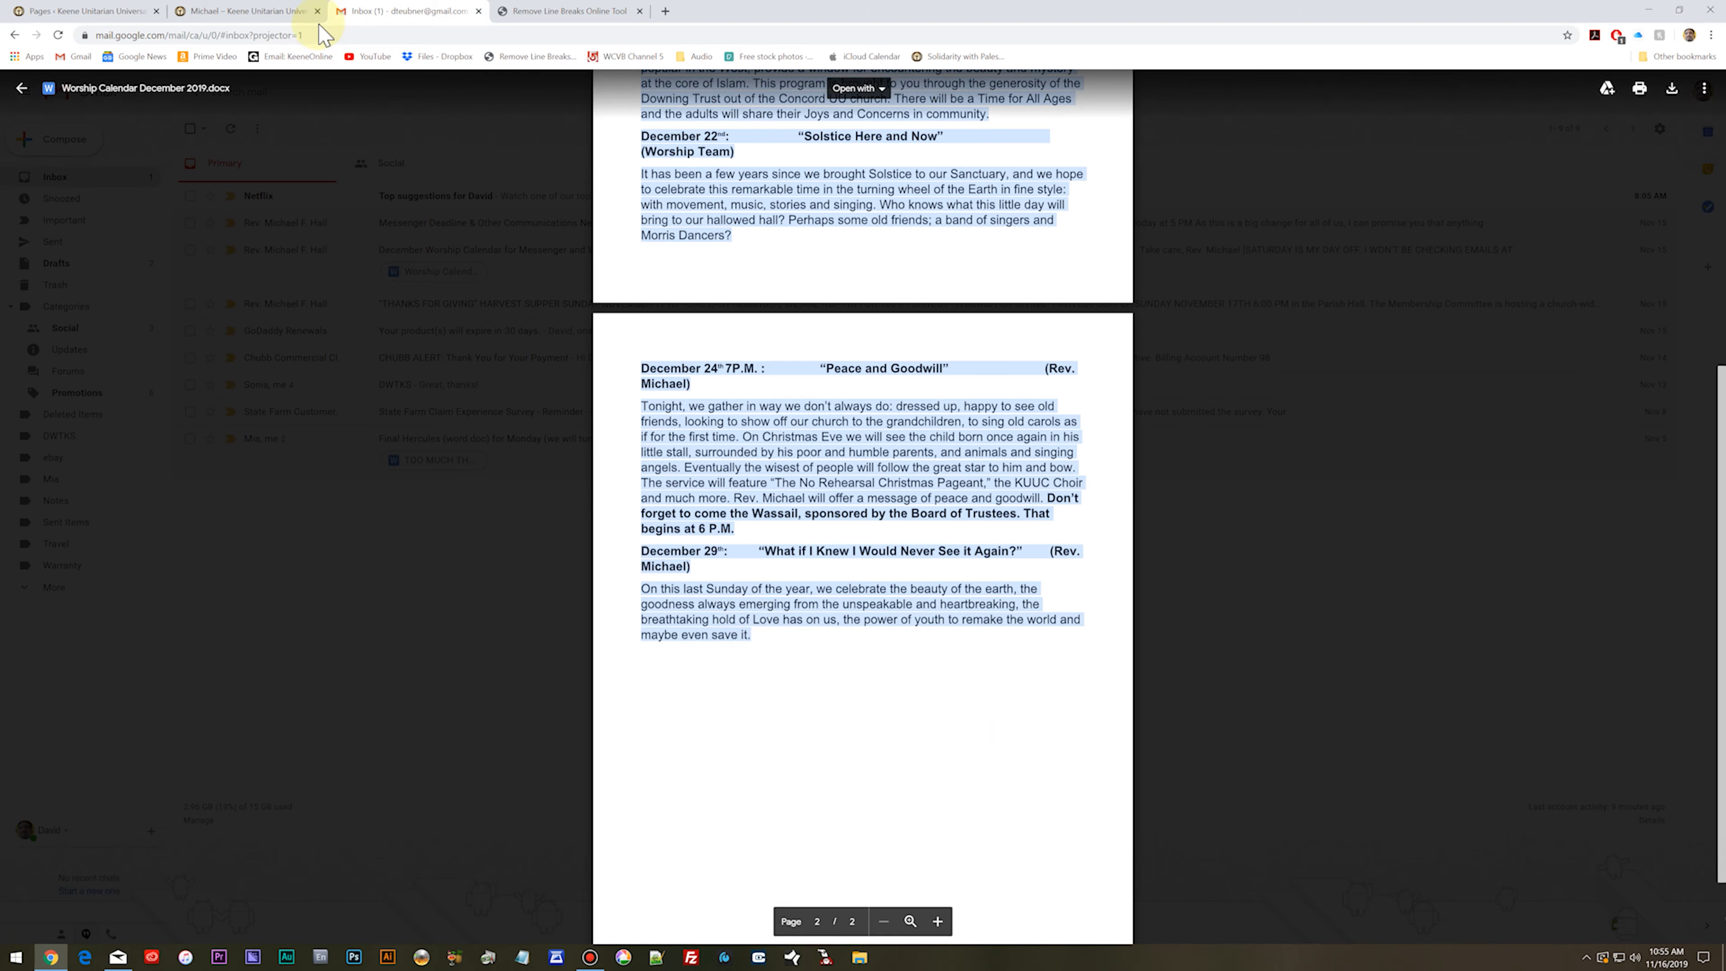
{"action": "left_click", "coordinate": [267, 15]}
{"action": "left_click", "coordinate": [314, 82]}
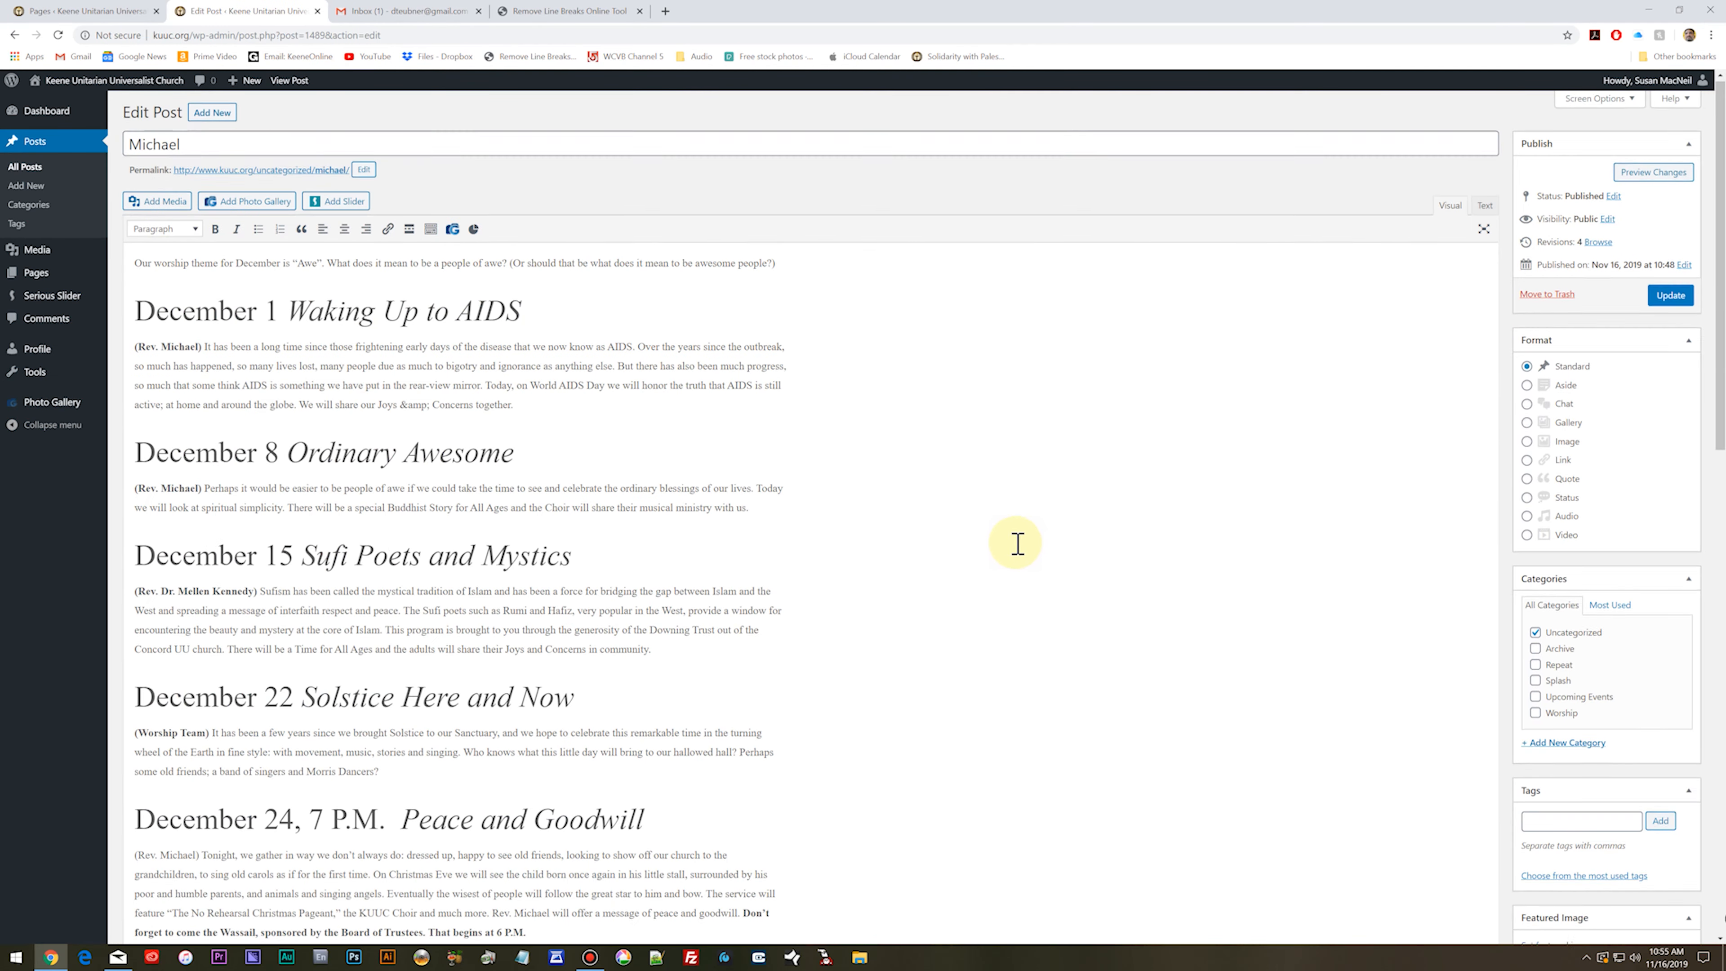
Step: Insert a horizontal line after the December 29 entry and paste the copied calendar text below it
{"action": "scroll", "coordinate": [1013, 540], "scroll_direction": "down", "scroll_amount": 10}
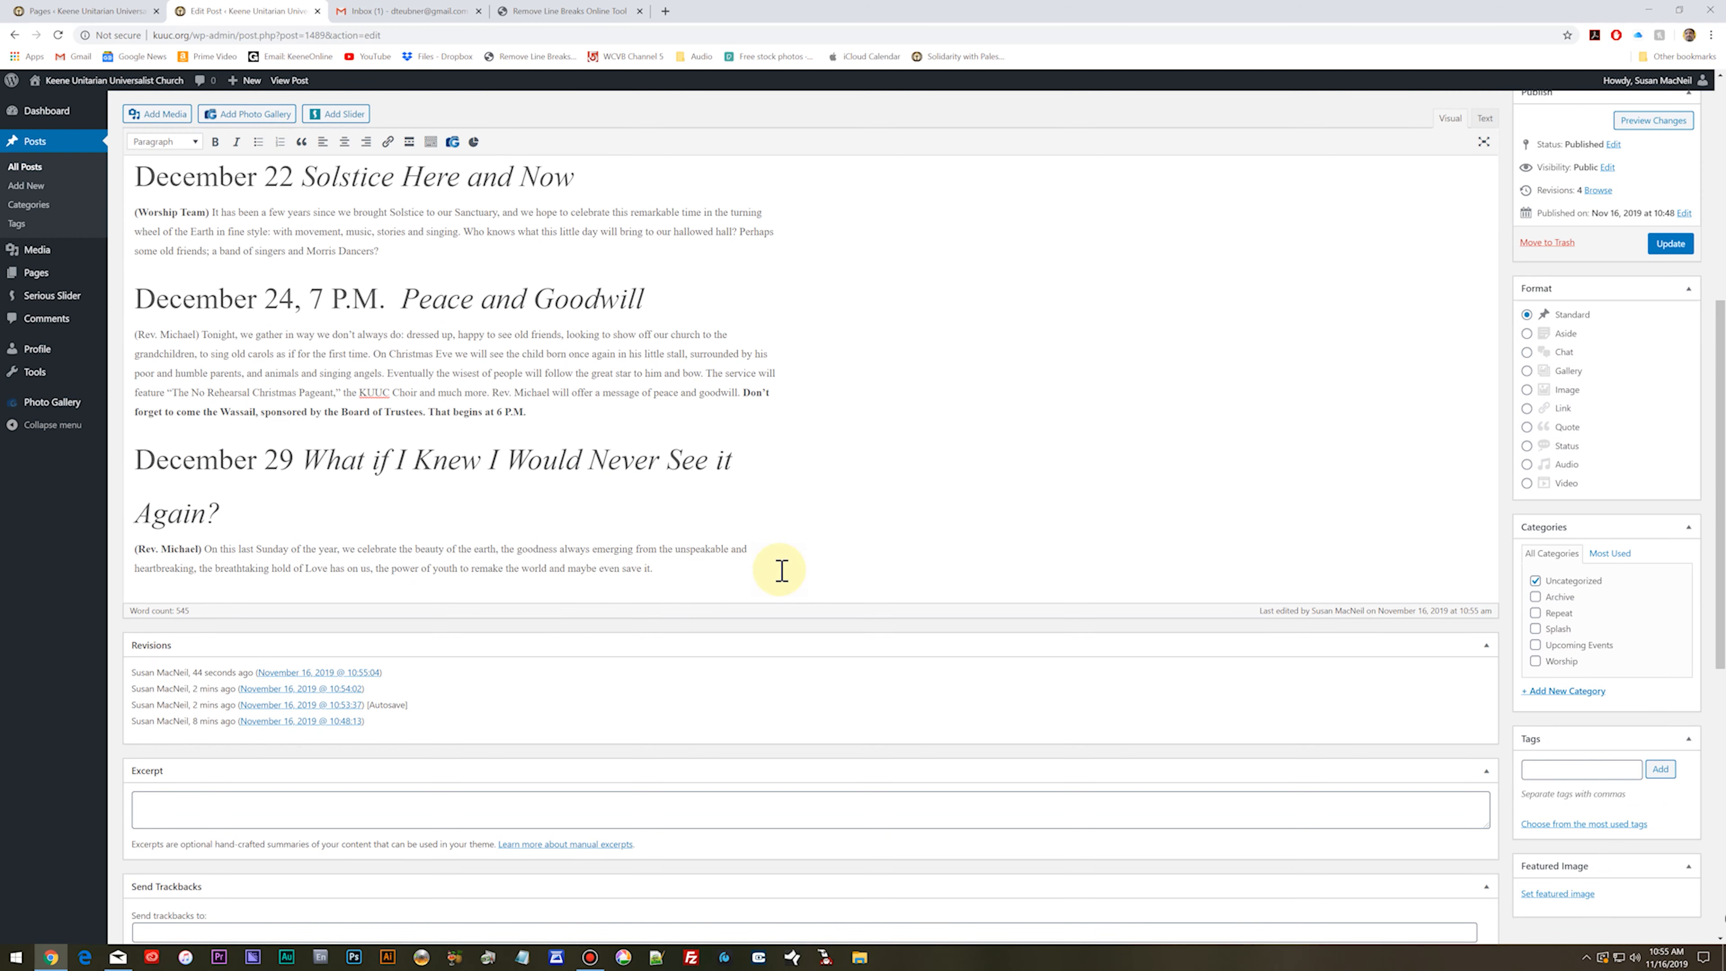
{"action": "key", "text": "Return"}
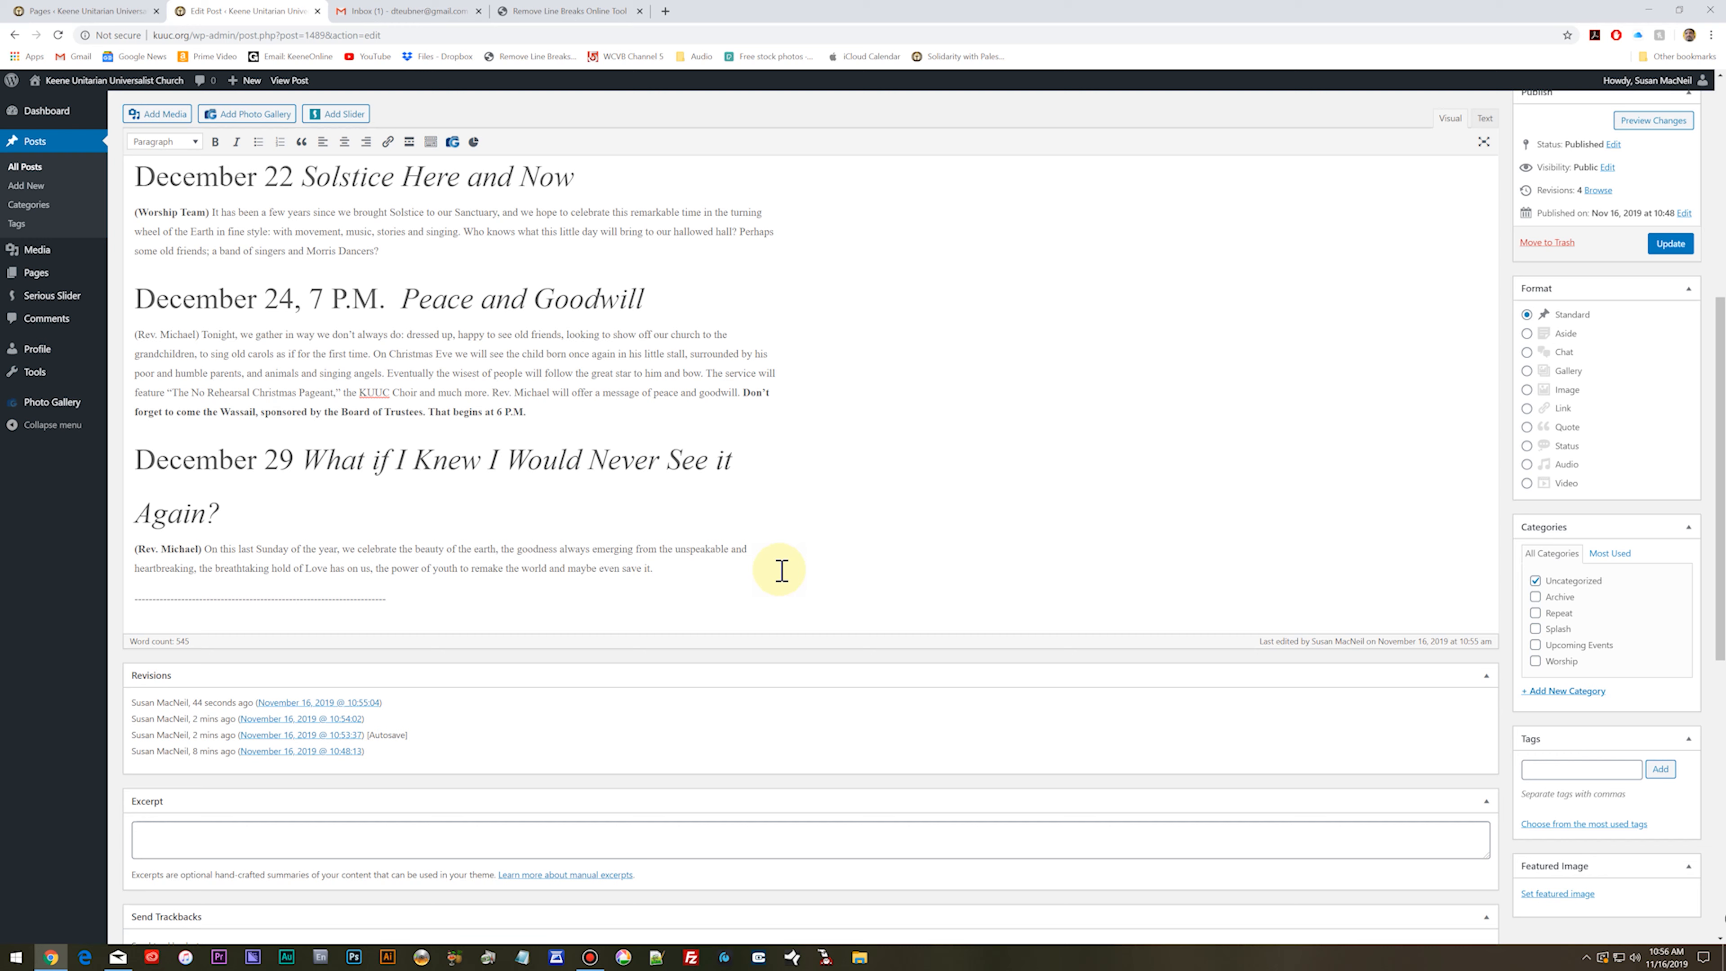
{"action": "key", "text": "Return"}
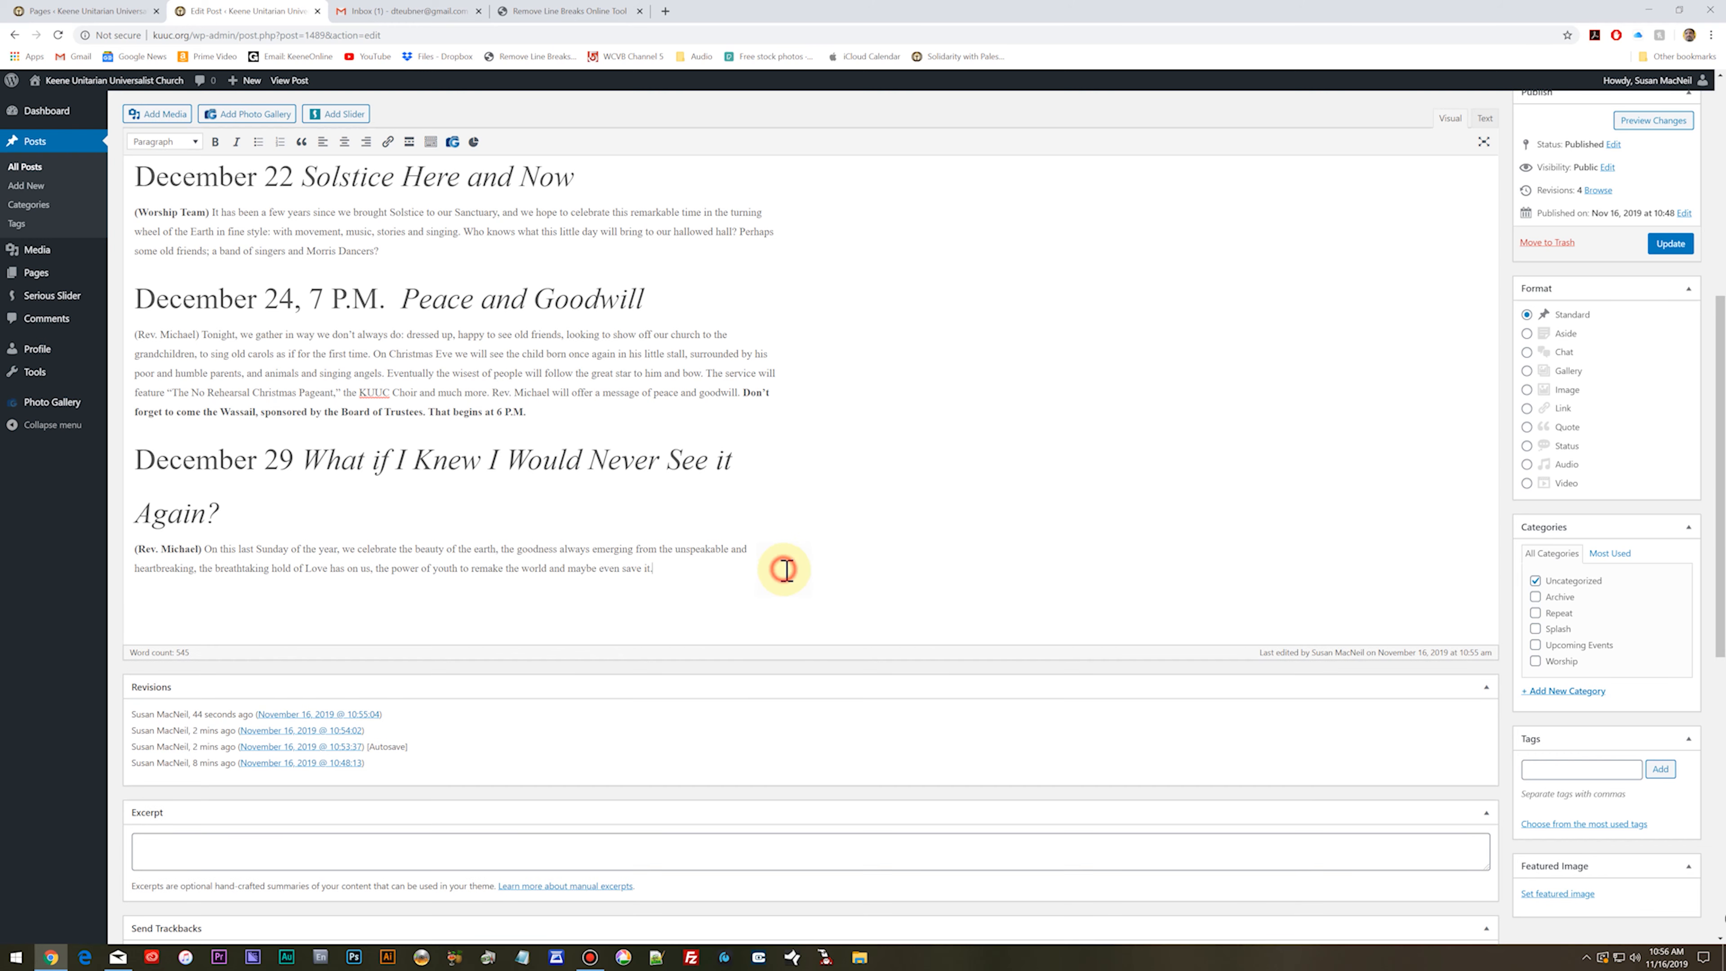
{"action": "left_click", "coordinate": [243, 599]}
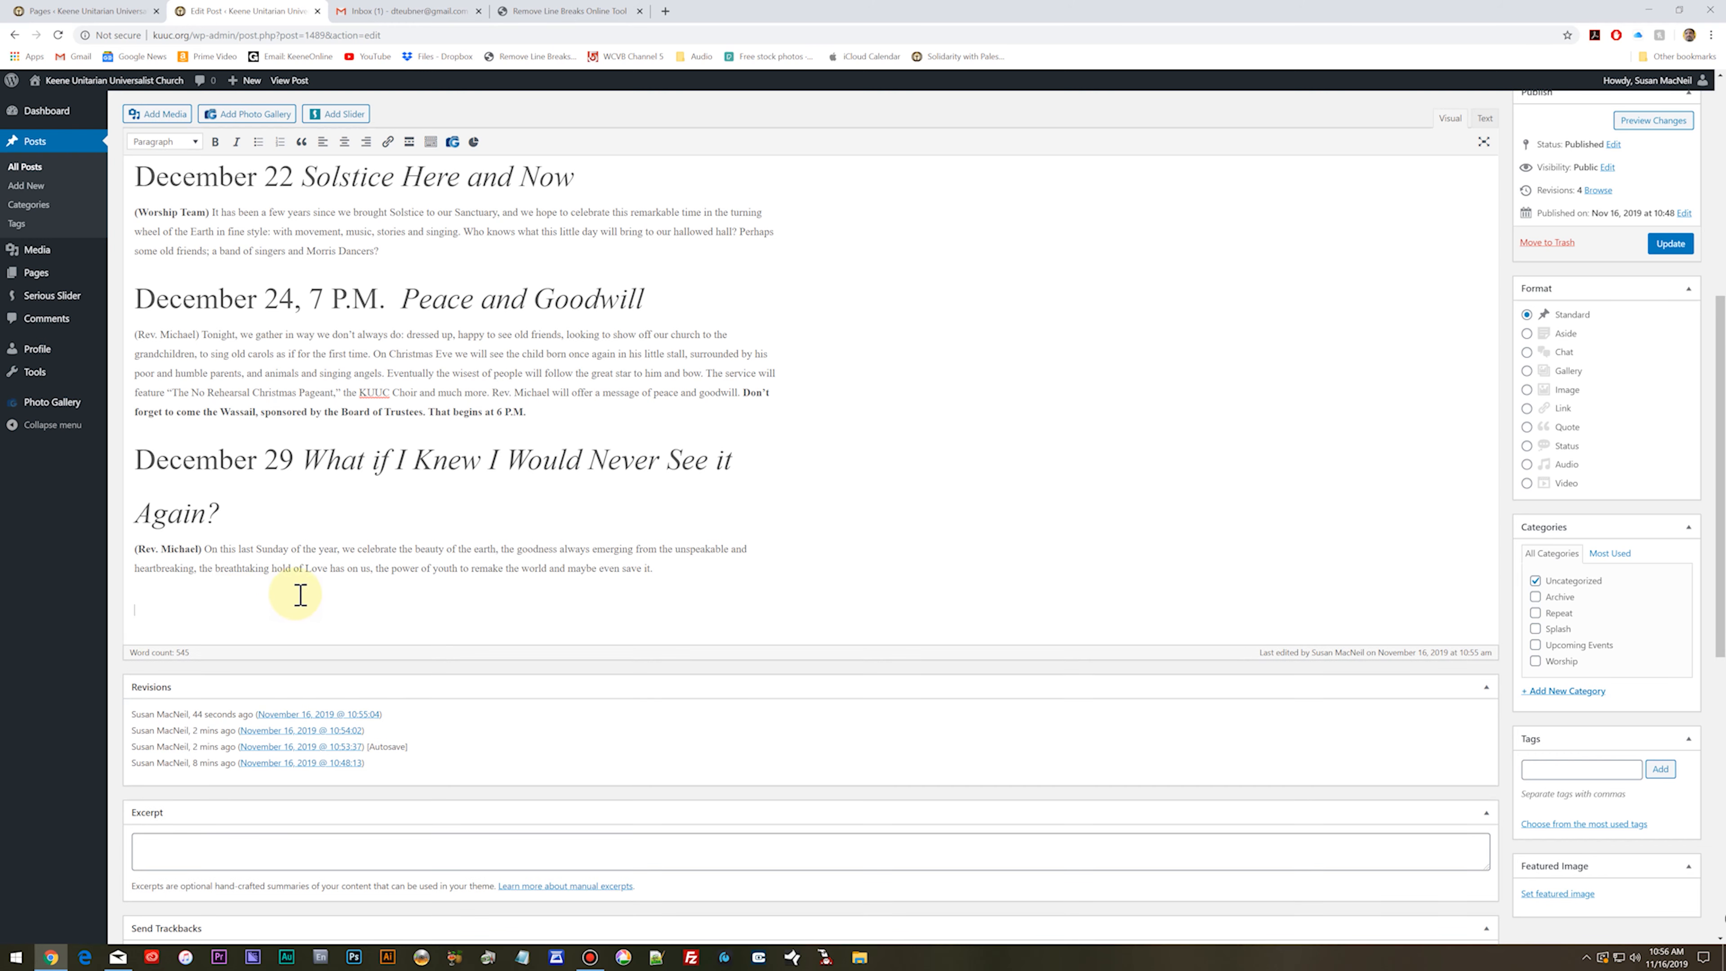
{"action": "key", "text": "ctrl+v"}
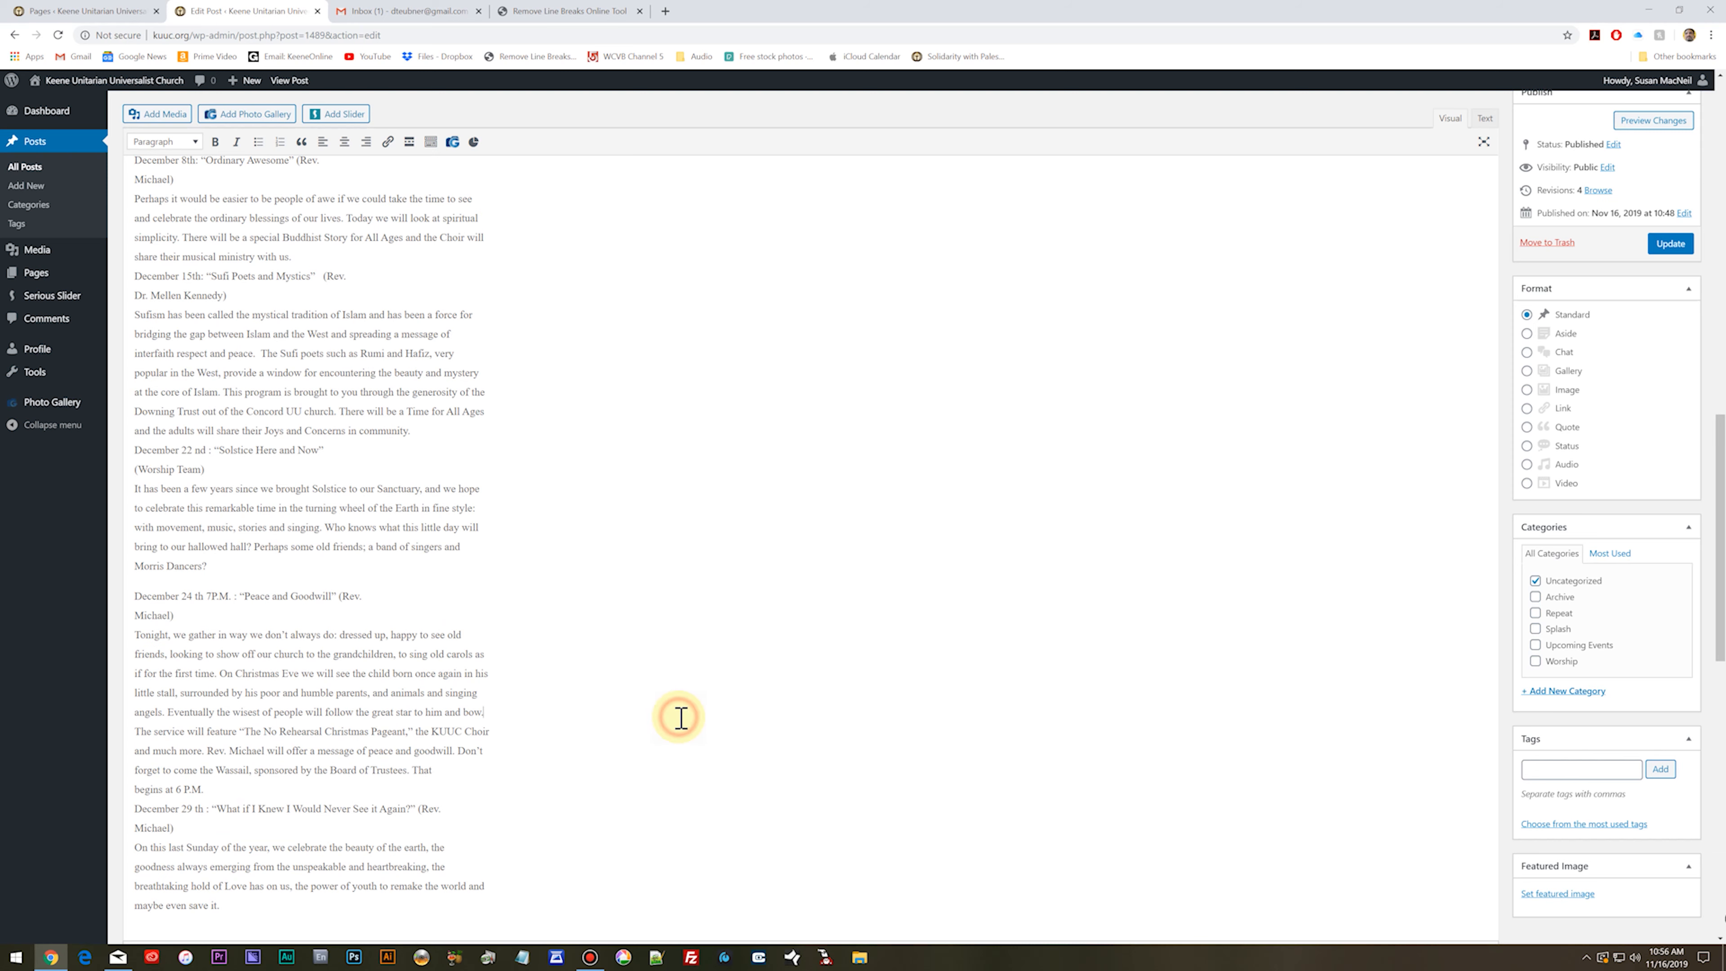
Step: Check the raw pasted text beneath the formatted entries and update the post
{"action": "scroll", "coordinate": [636, 716], "scroll_direction": "up", "scroll_amount": 15}
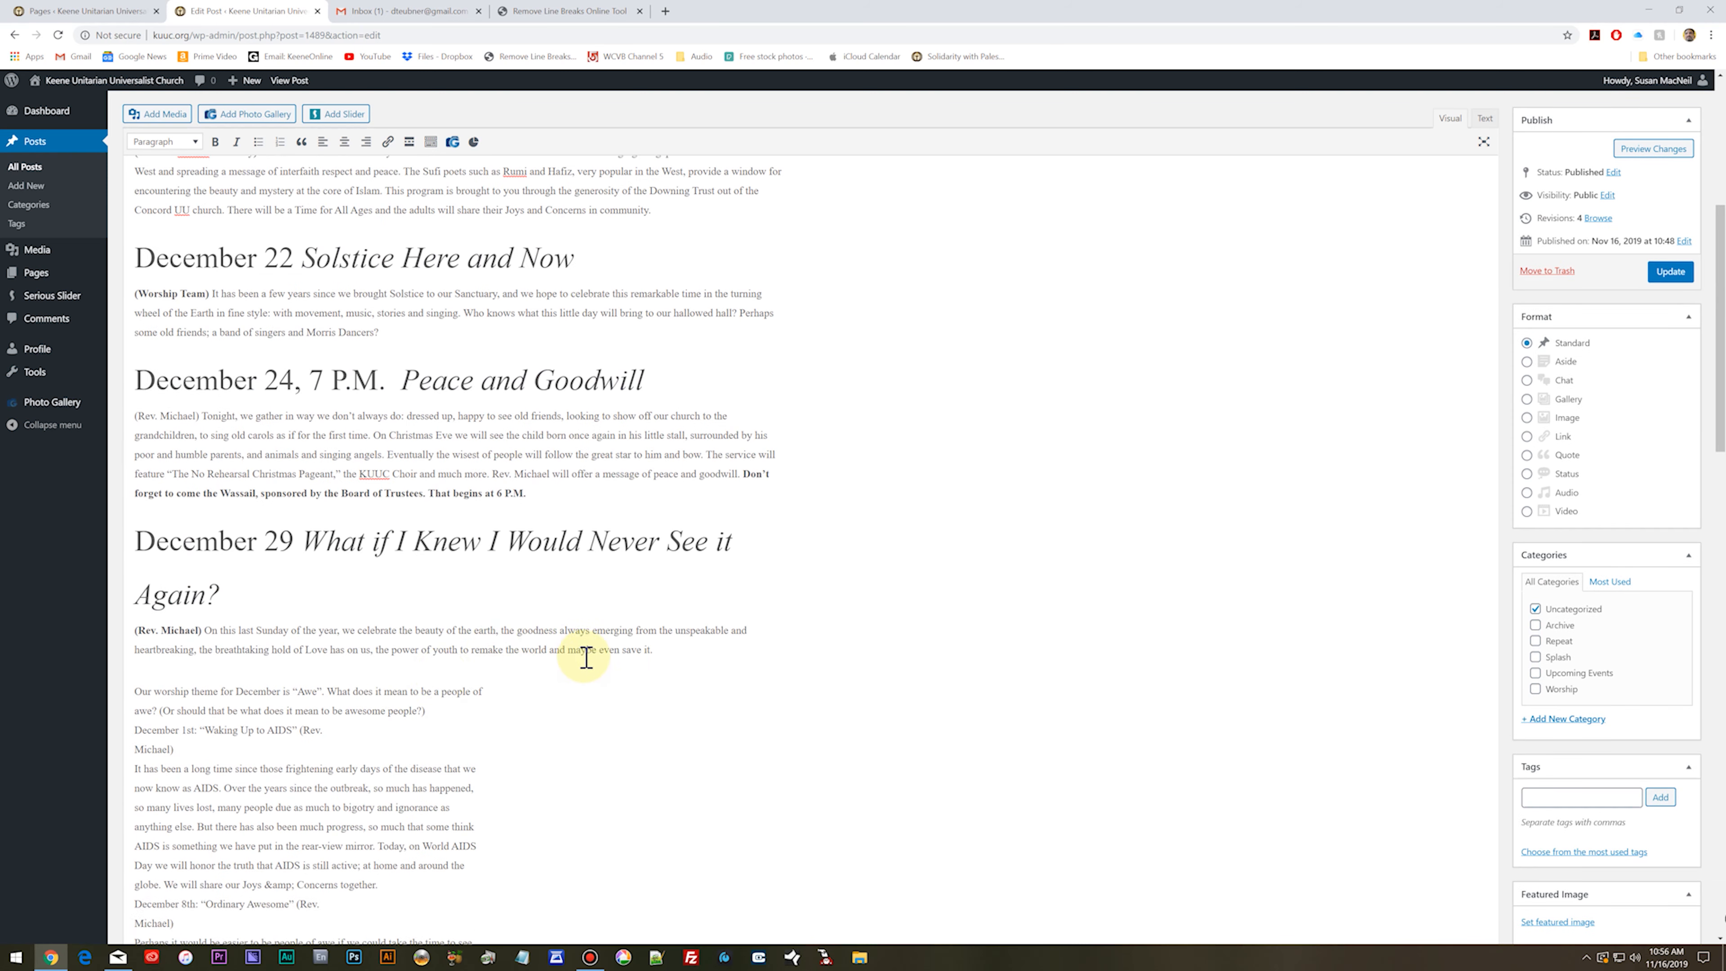
{"action": "scroll", "coordinate": [525, 758], "scroll_direction": "down", "scroll_amount": 3}
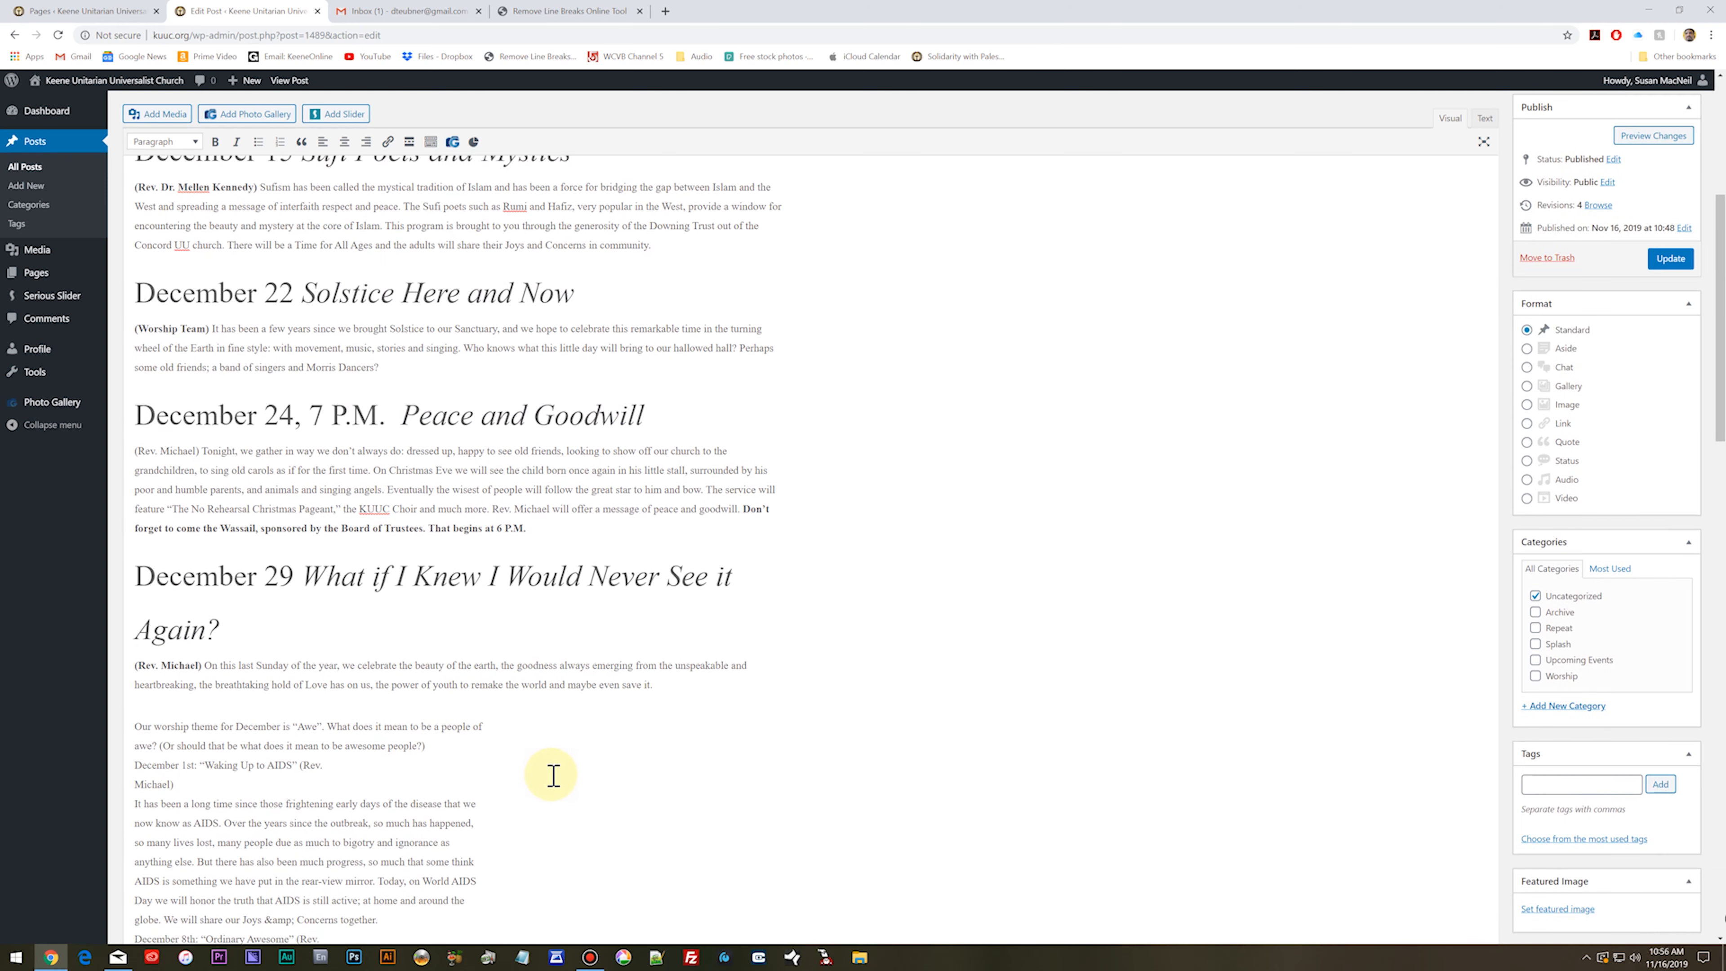
{"action": "left_click", "coordinate": [497, 707]}
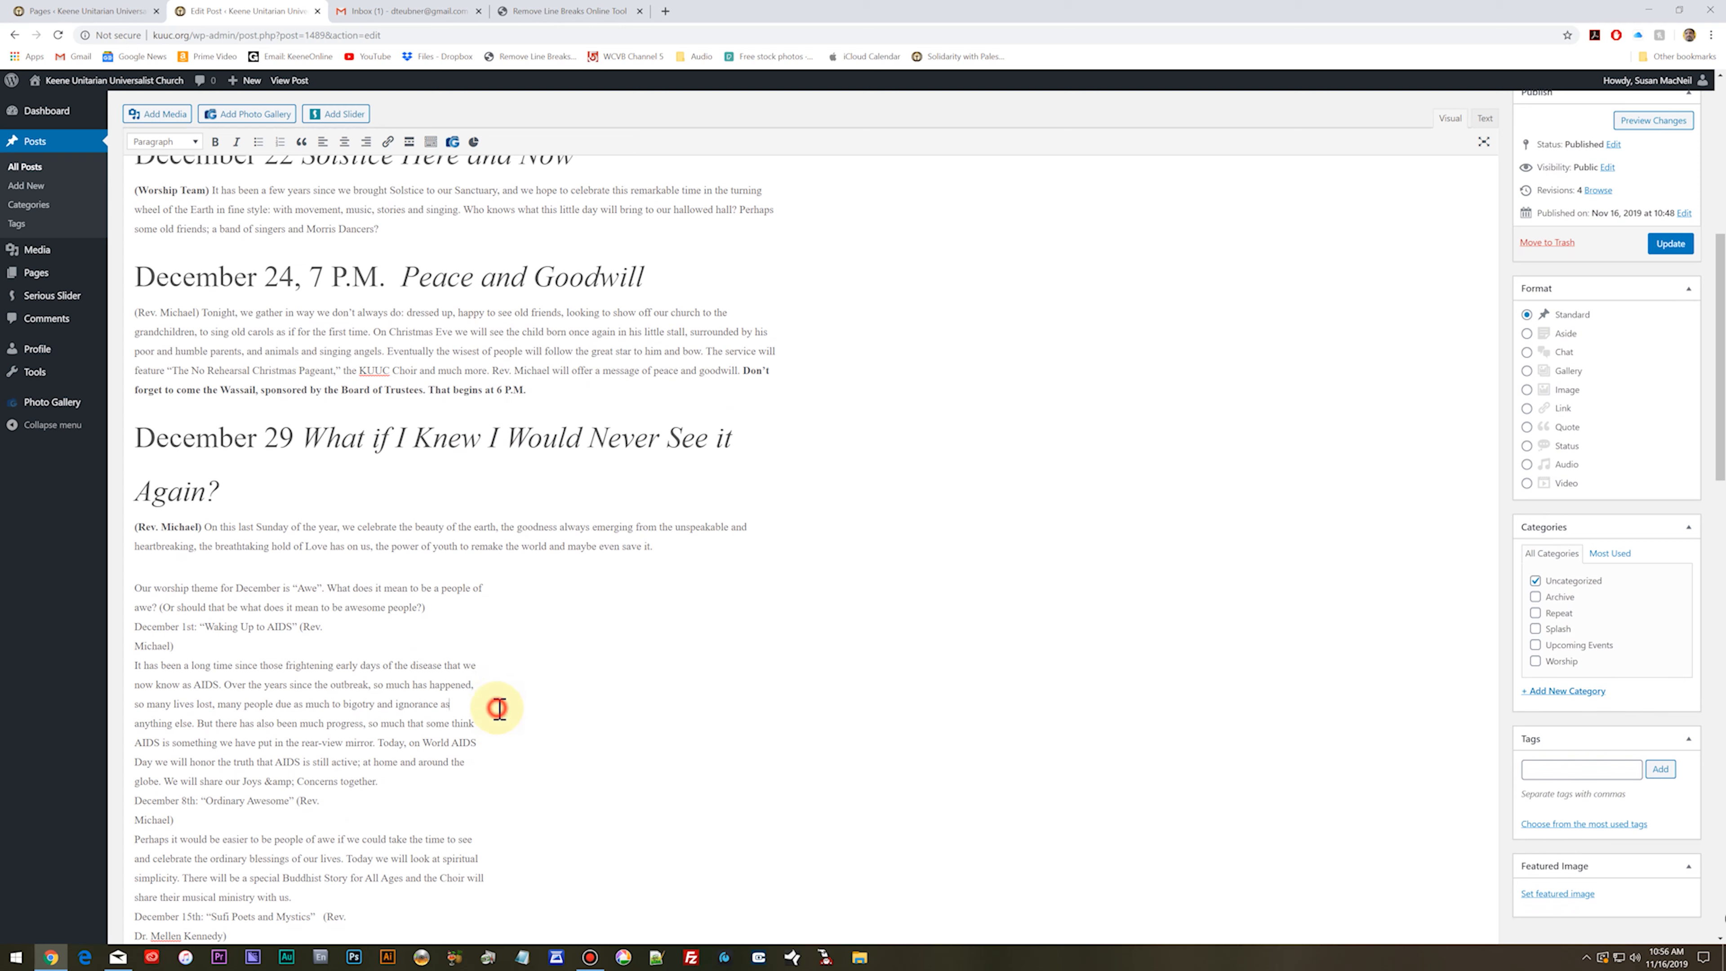
{"action": "left_click", "coordinate": [486, 735]}
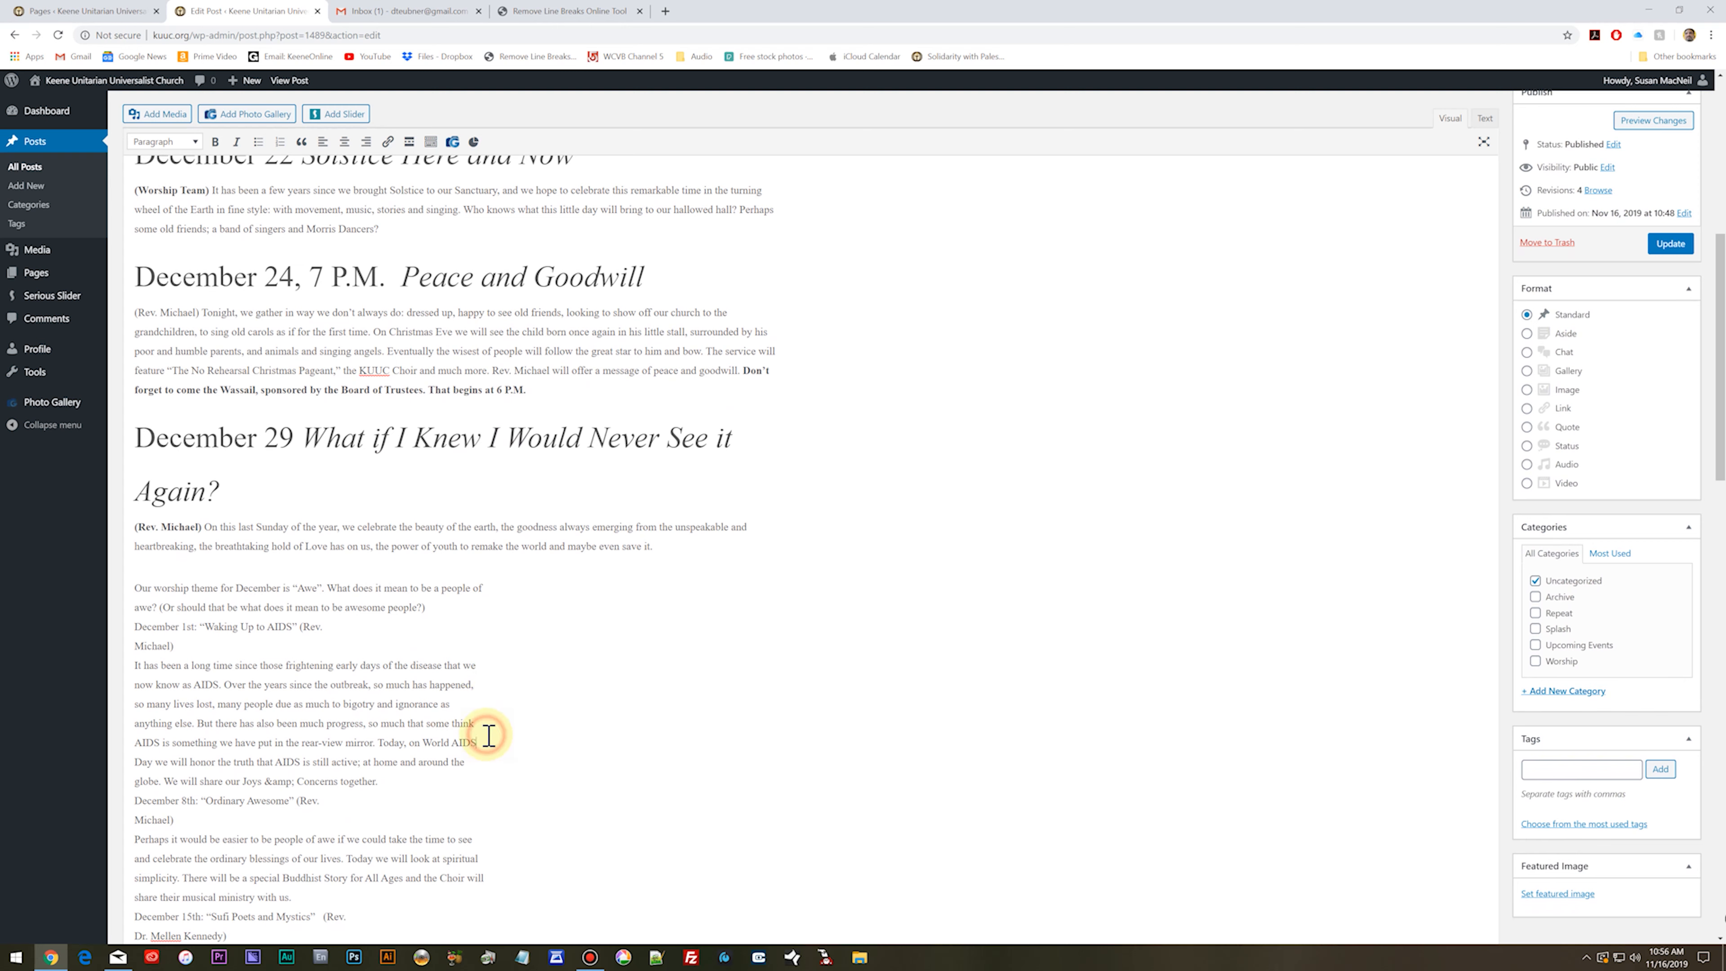
{"action": "left_click", "coordinate": [1673, 245]}
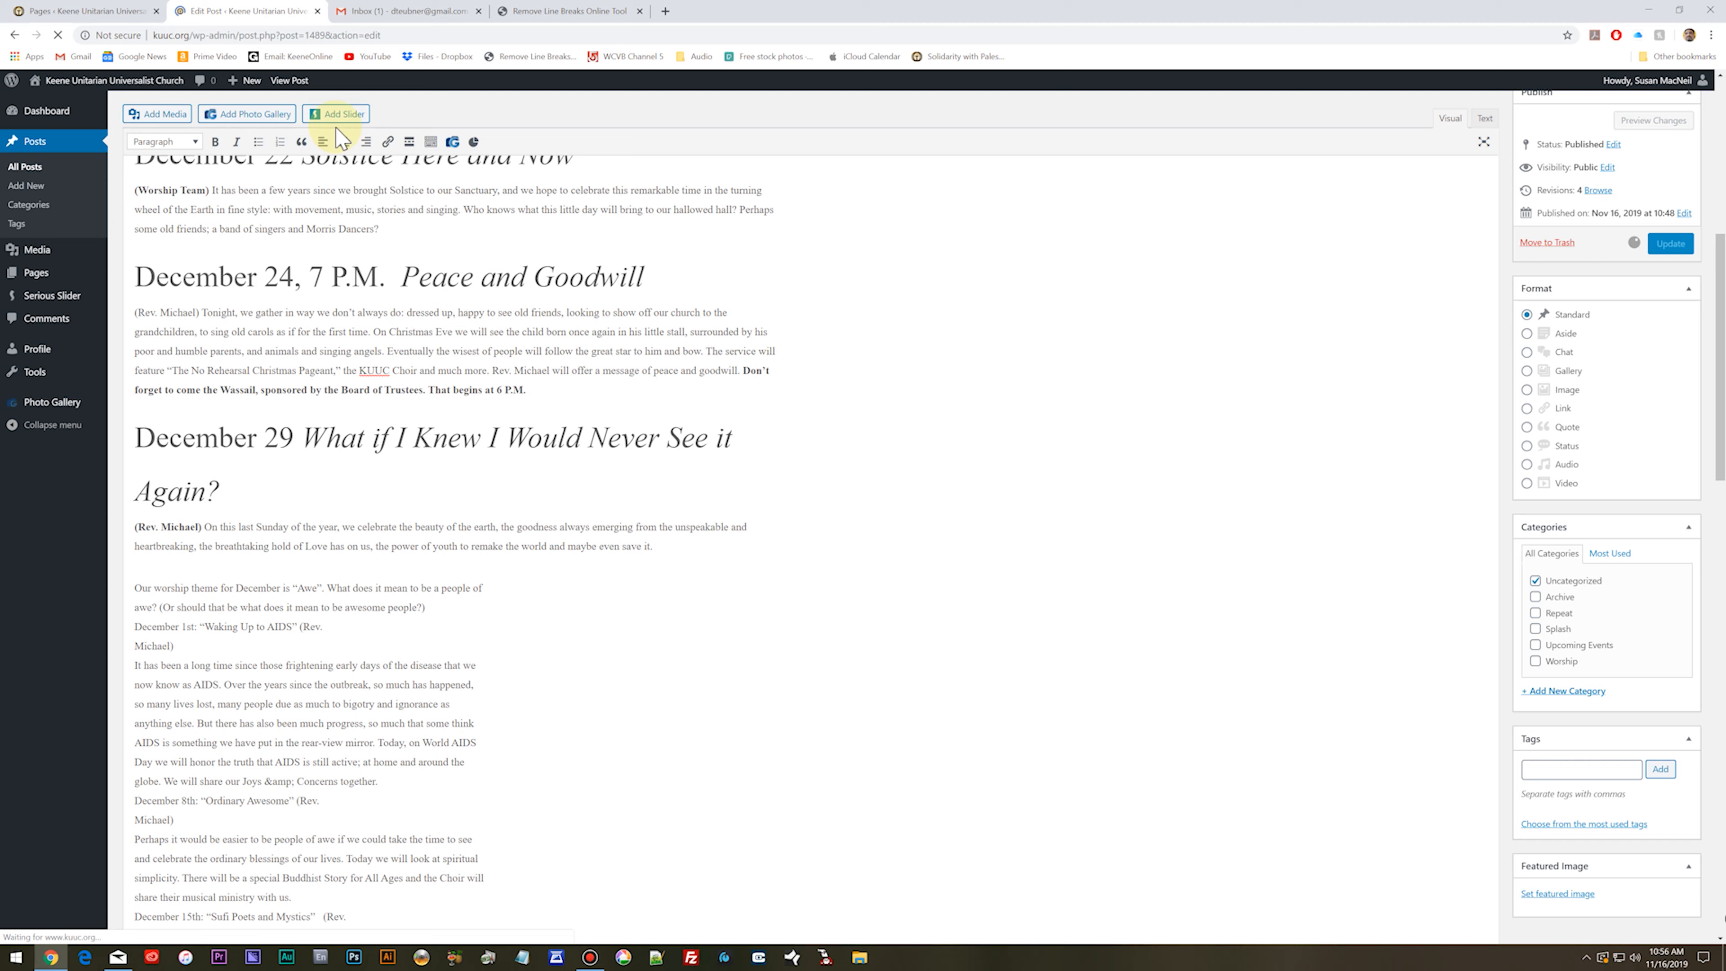
Step: View the live post and compare the unformatted pasted text with the formatted entries above it
{"action": "left_click", "coordinate": [290, 80]}
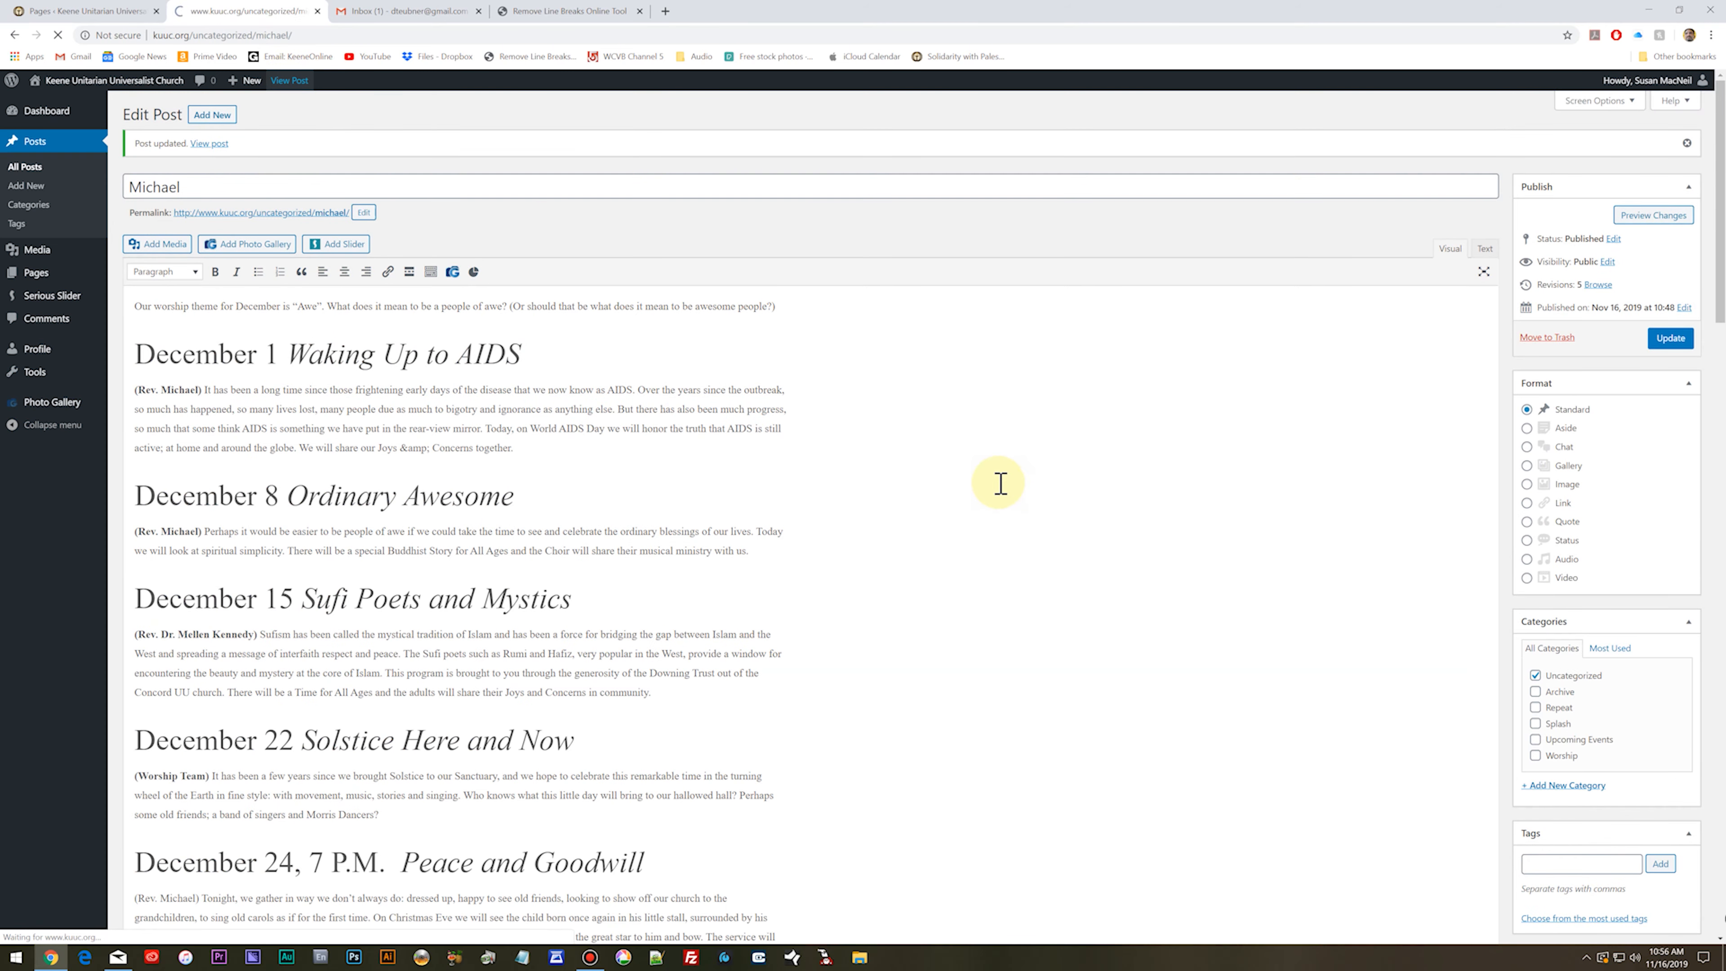
{"action": "scroll", "coordinate": [1086, 598], "scroll_direction": "down", "scroll_amount": 10}
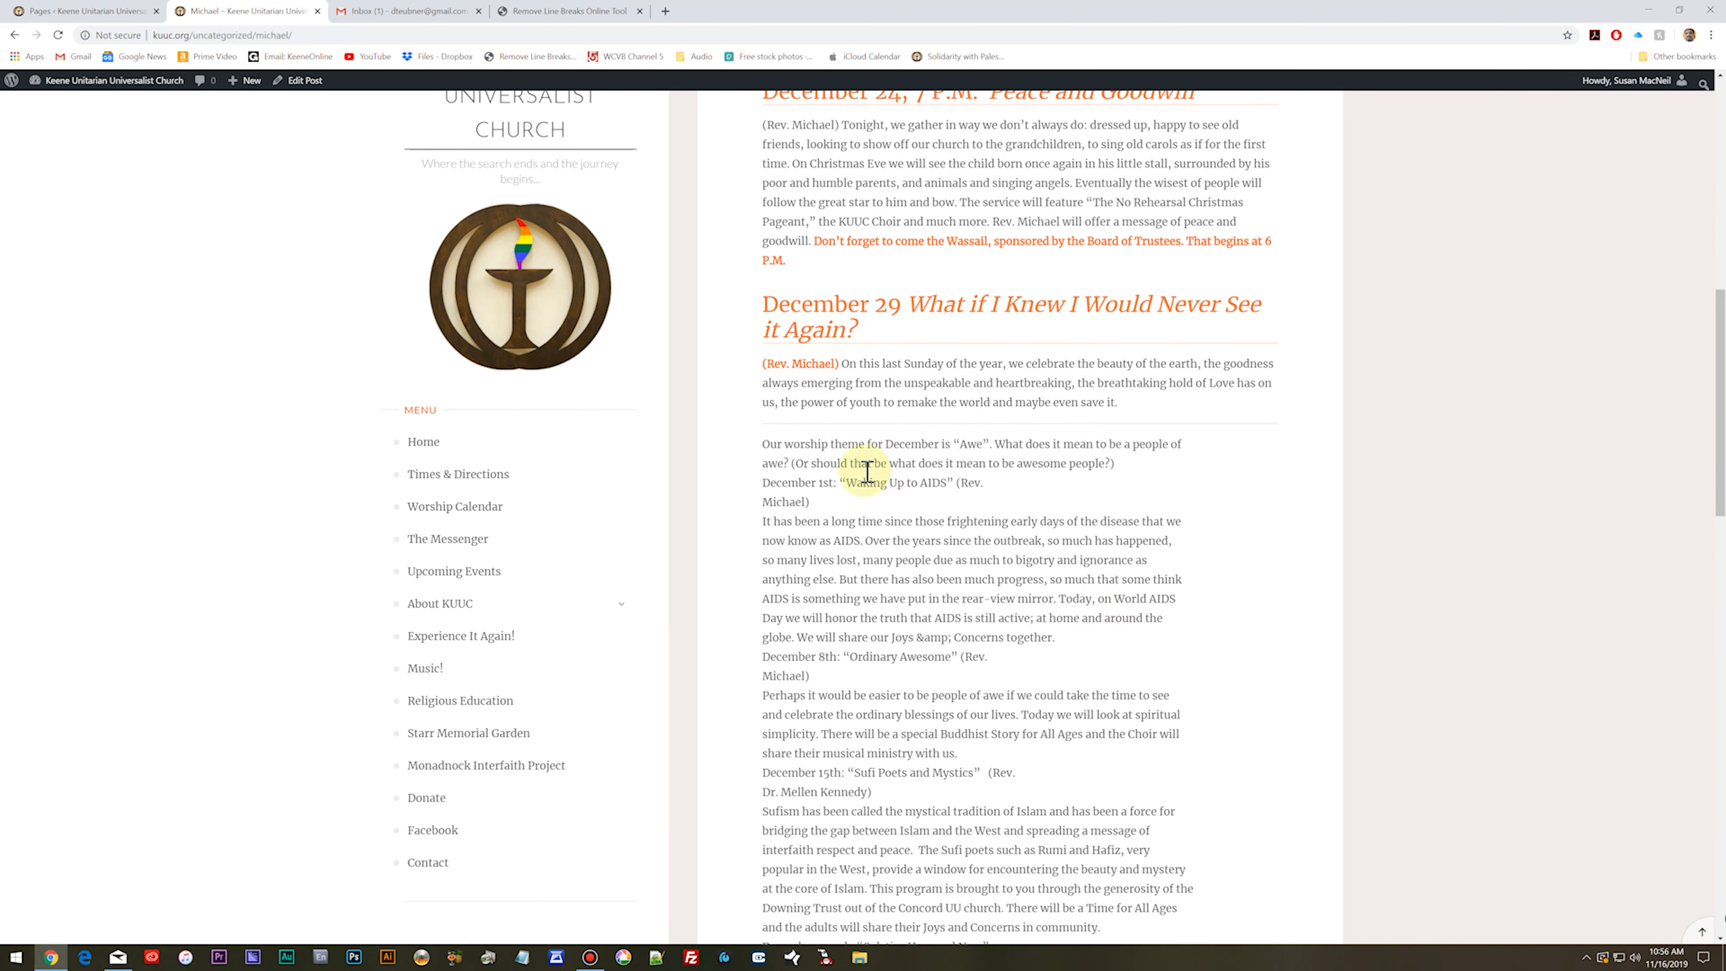
{"action": "scroll", "coordinate": [972, 602], "scroll_direction": "down", "scroll_amount": 3}
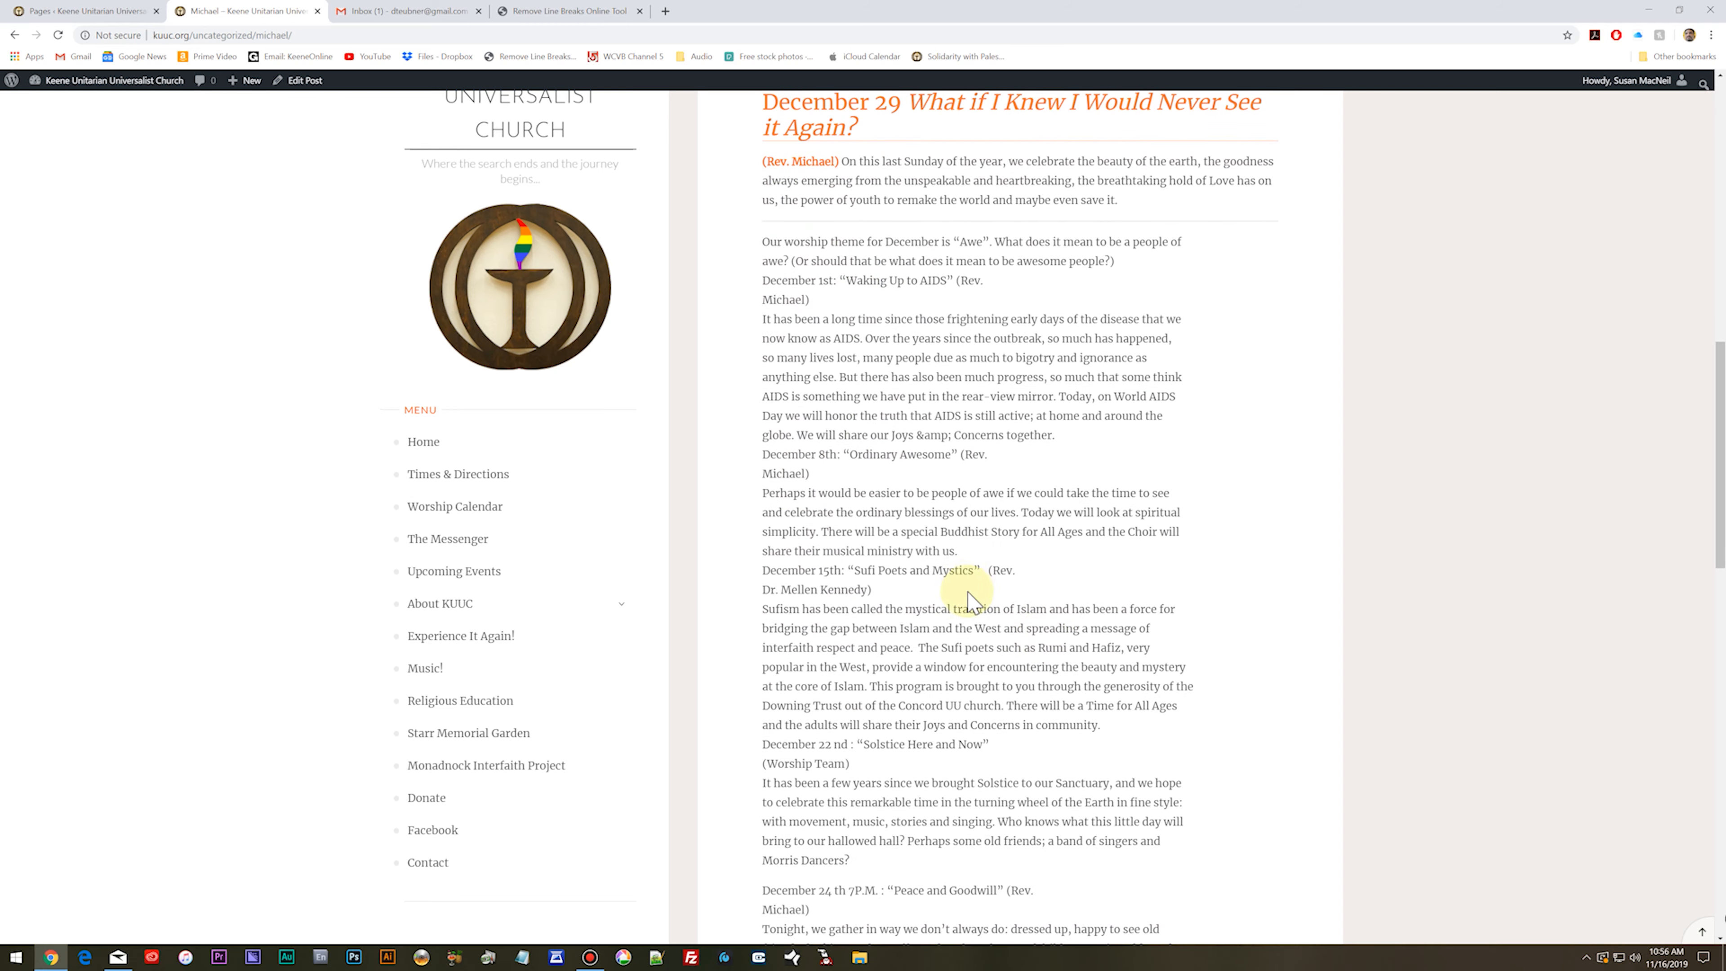
{"action": "scroll", "coordinate": [962, 568], "scroll_direction": "down", "scroll_amount": 10}
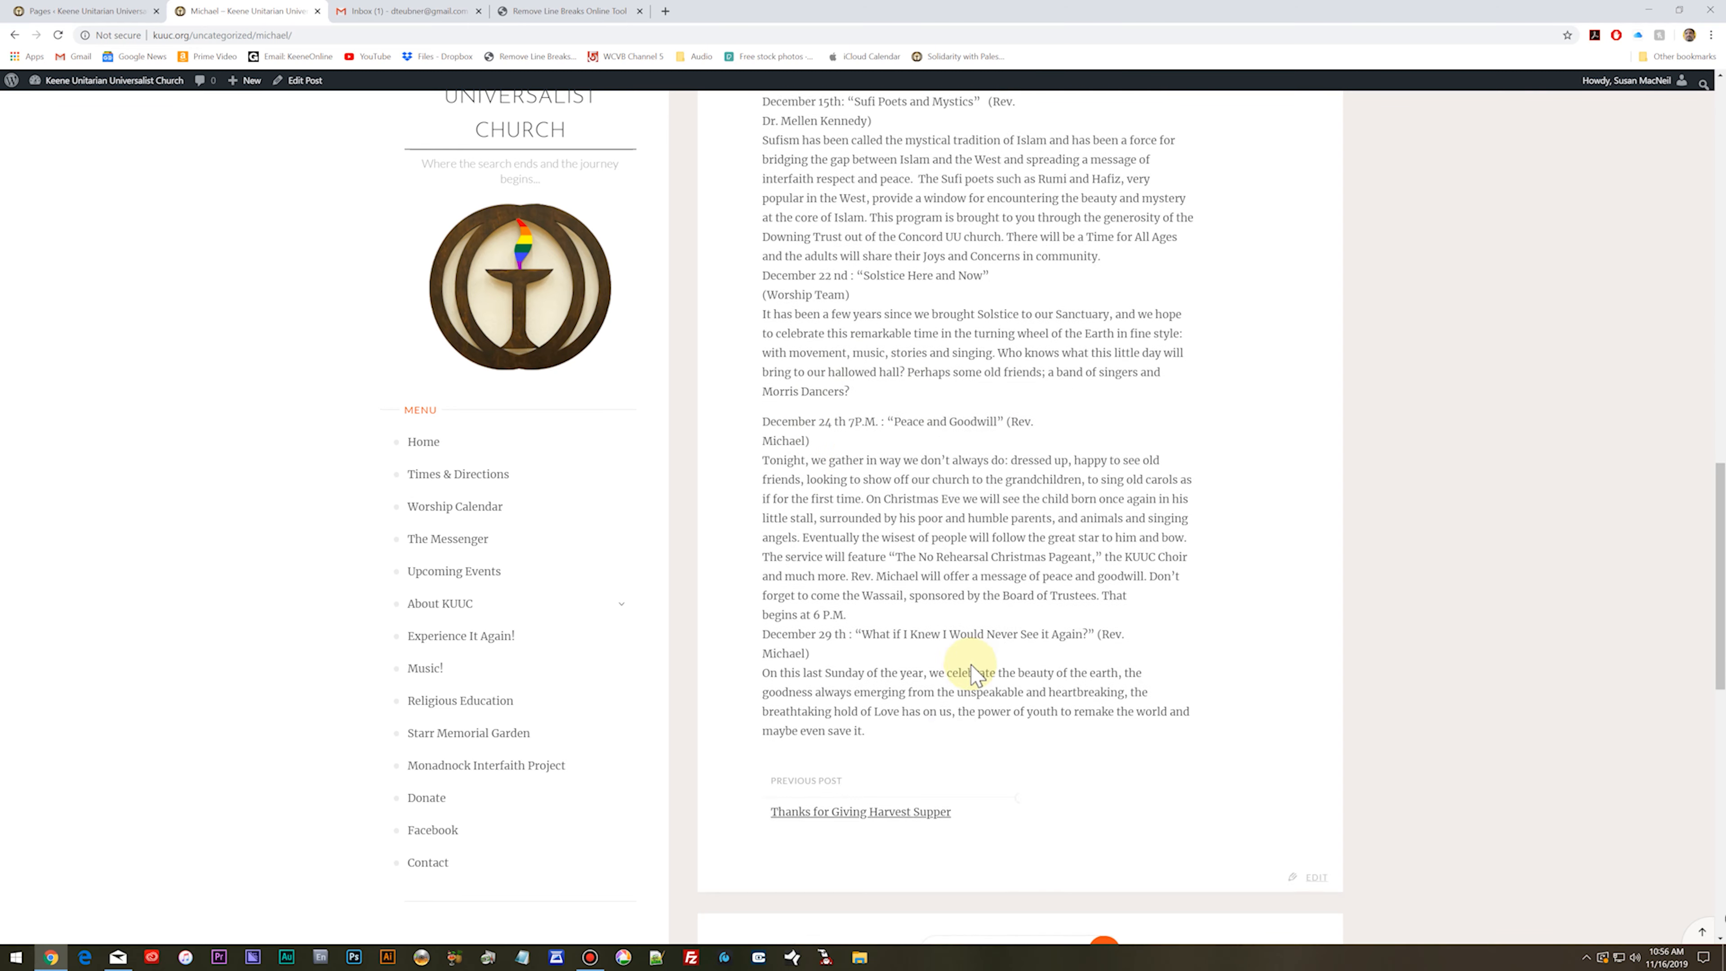
{"action": "scroll", "coordinate": [976, 680], "scroll_direction": "up", "scroll_amount": 20}
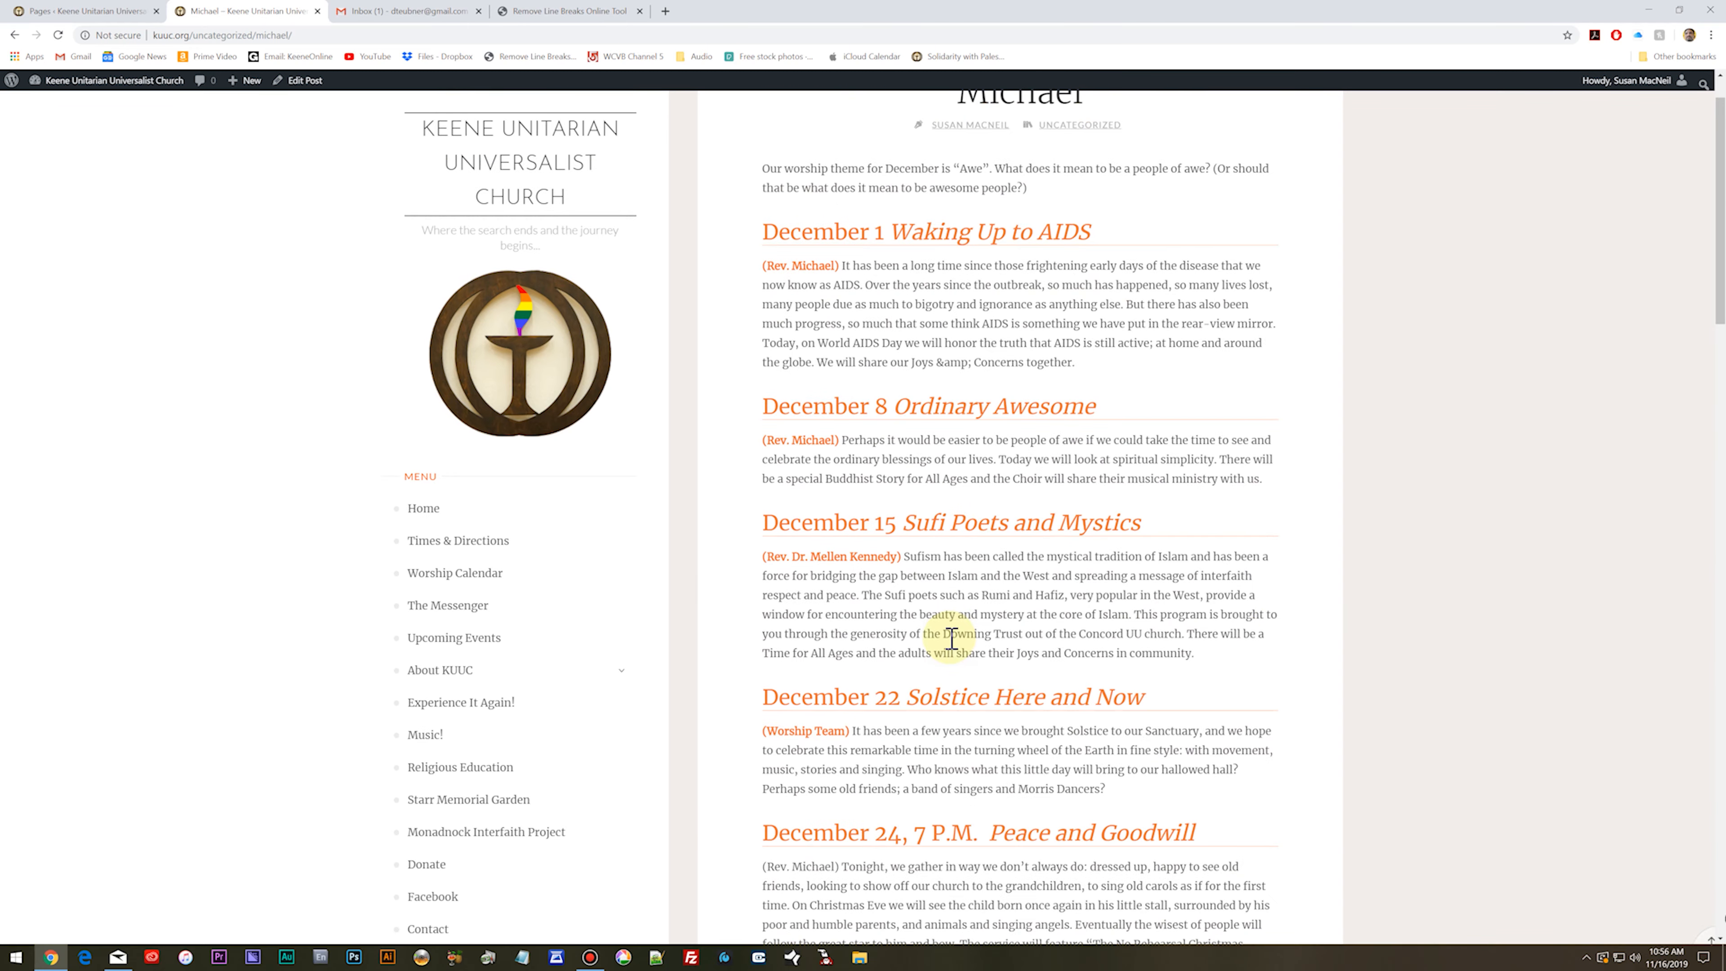
Step: Switch to TextFixer's Remove Line Breaks page, review its input and output text and options, and return to the live post
{"action": "left_click", "coordinate": [551, 11]}
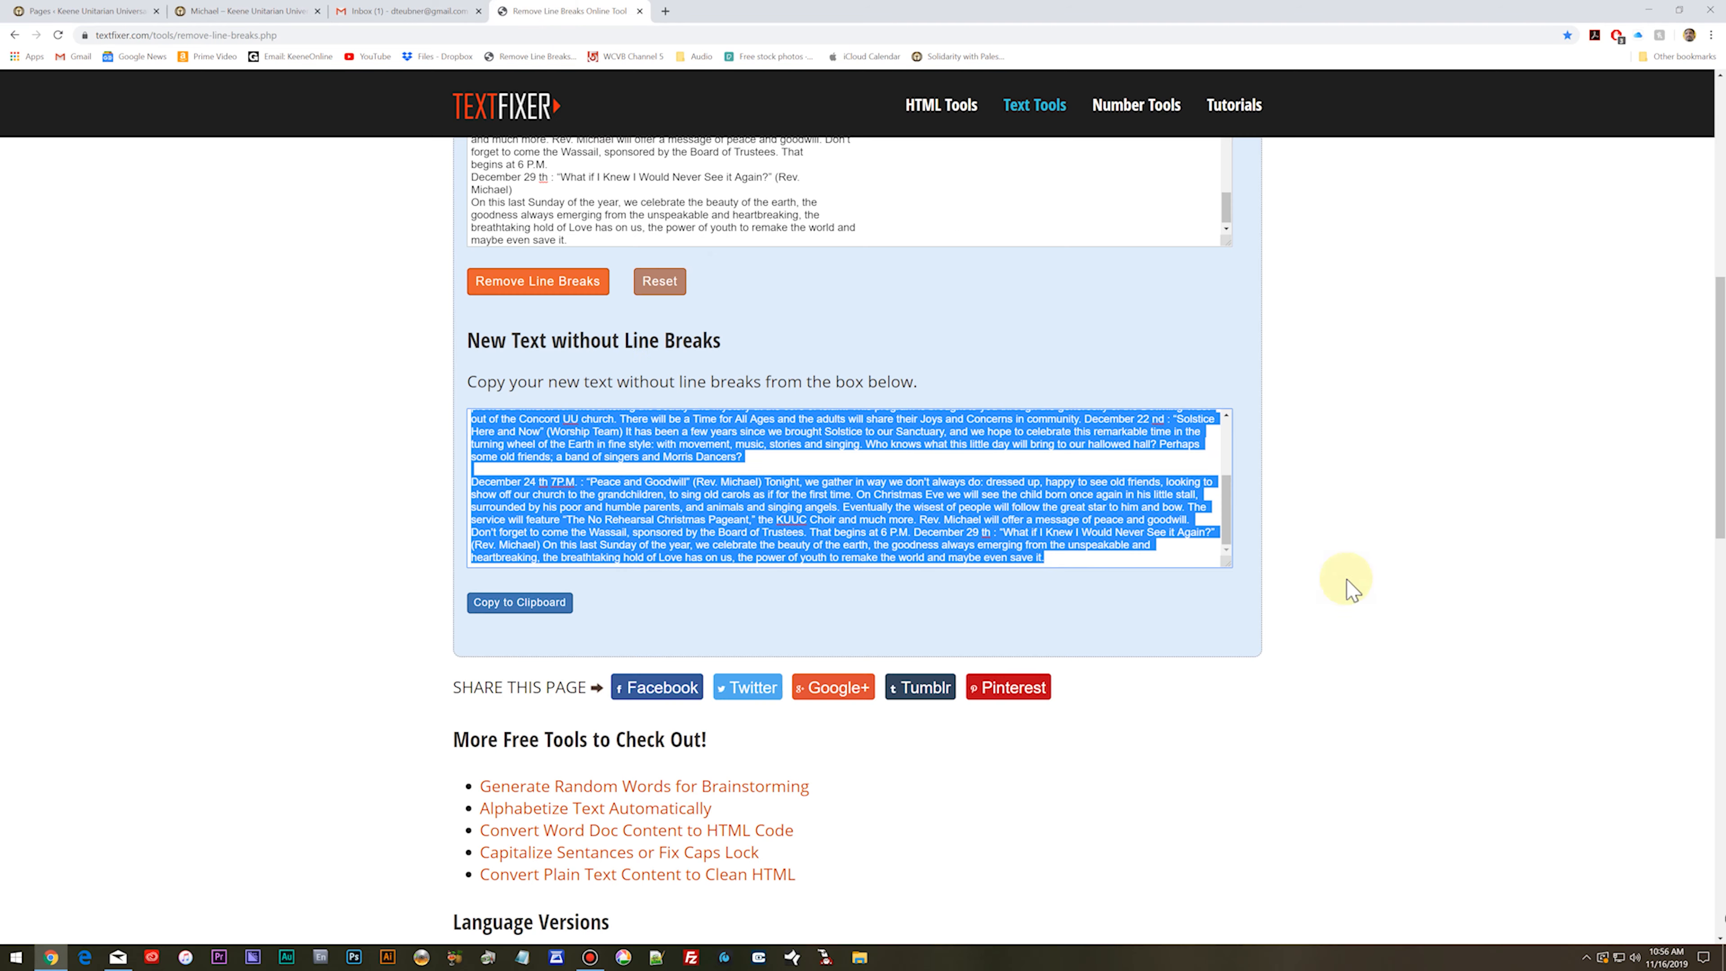
{"action": "scroll", "coordinate": [842, 486], "scroll_direction": "up", "scroll_amount": 2}
{"action": "scroll", "coordinate": [842, 487], "scroll_direction": "up", "scroll_amount": 6}
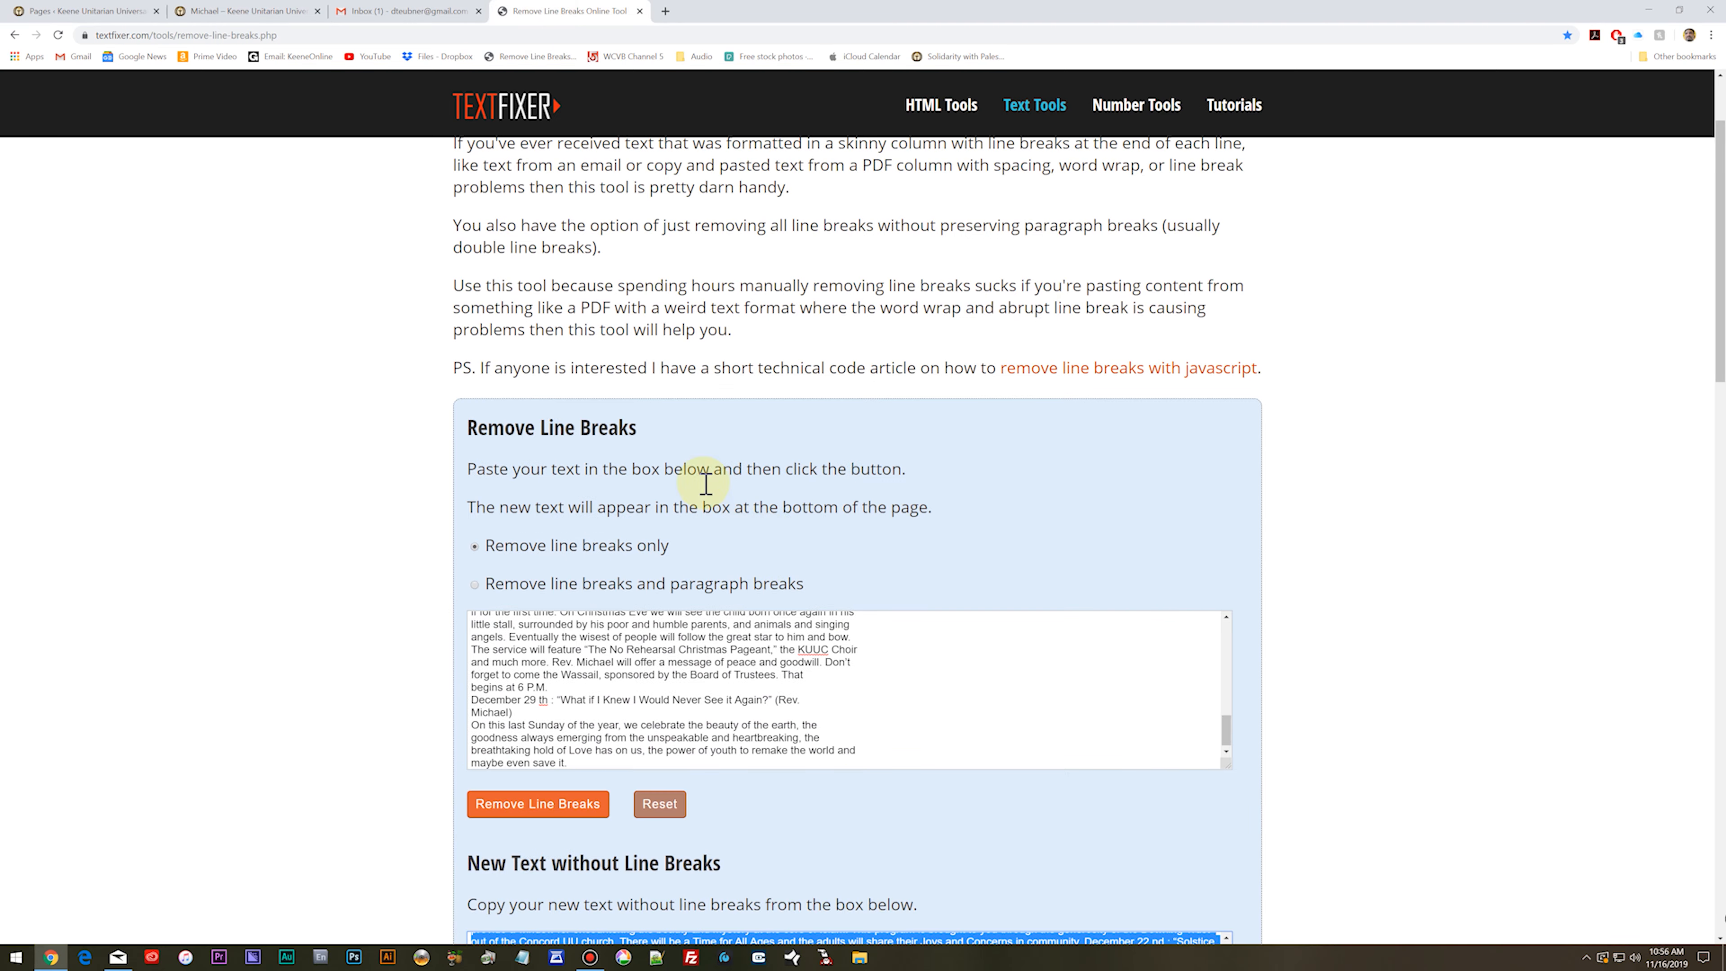
{"action": "left_click", "coordinate": [391, 13]}
{"action": "left_click", "coordinate": [251, 11]}
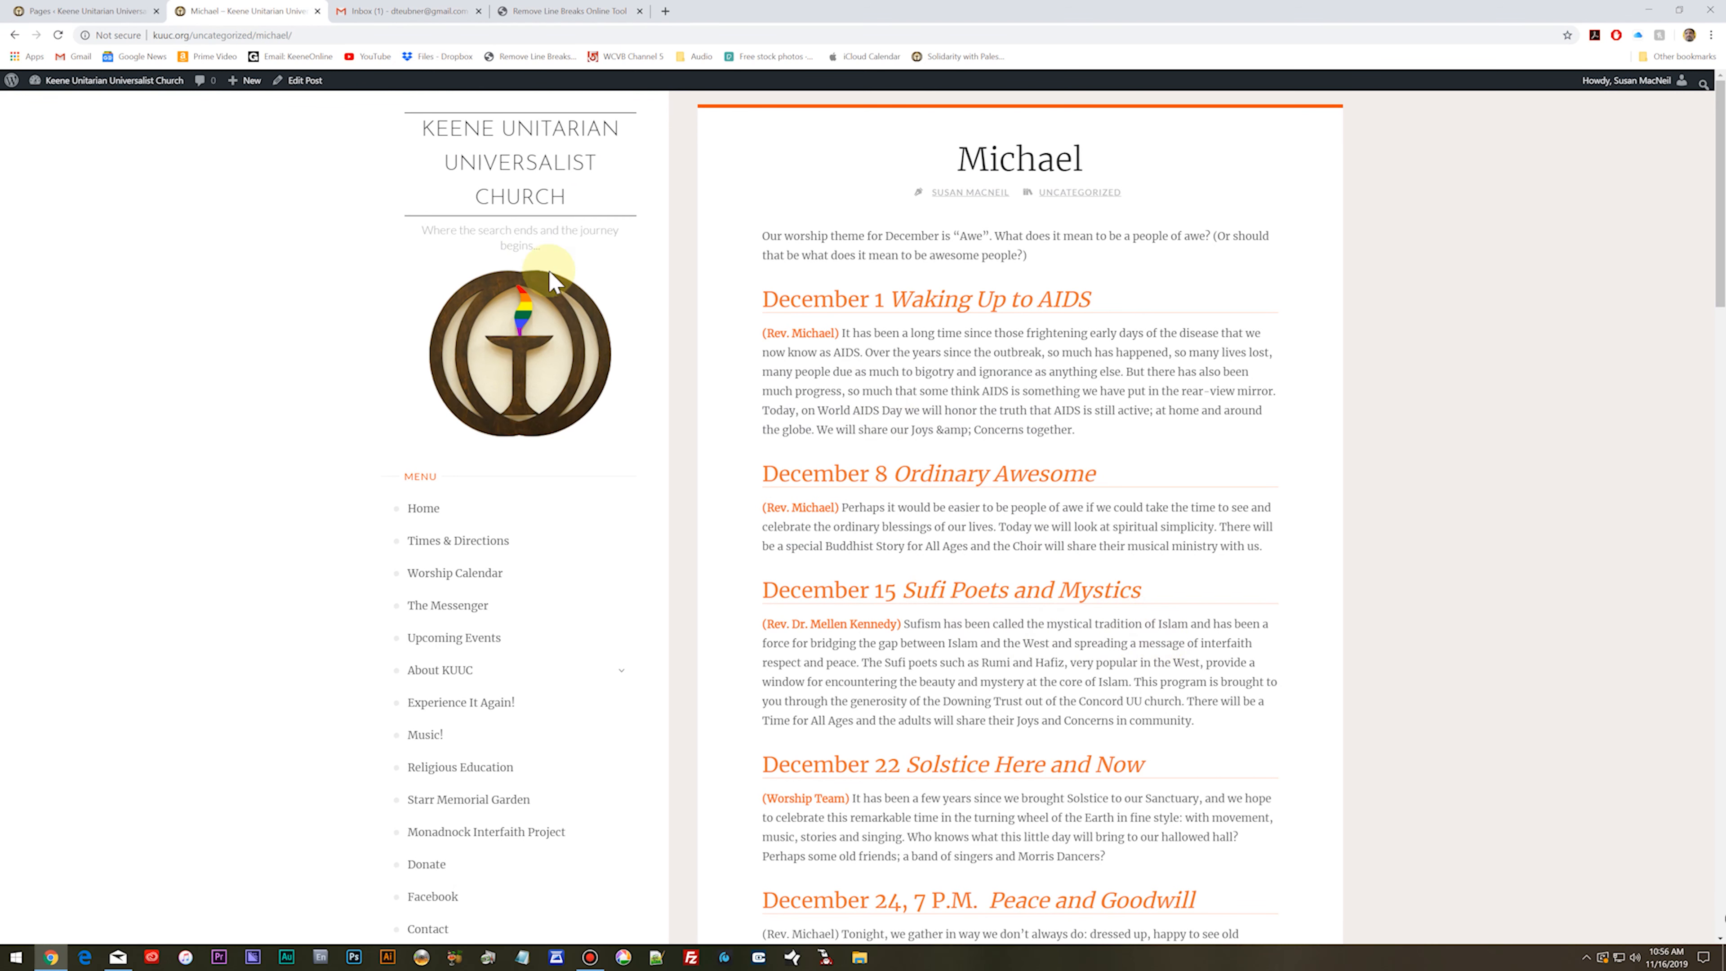
Step: Reopen the post for editing and try to select the unformatted text pasted below the December 29 entry
{"action": "left_click", "coordinate": [309, 90]}
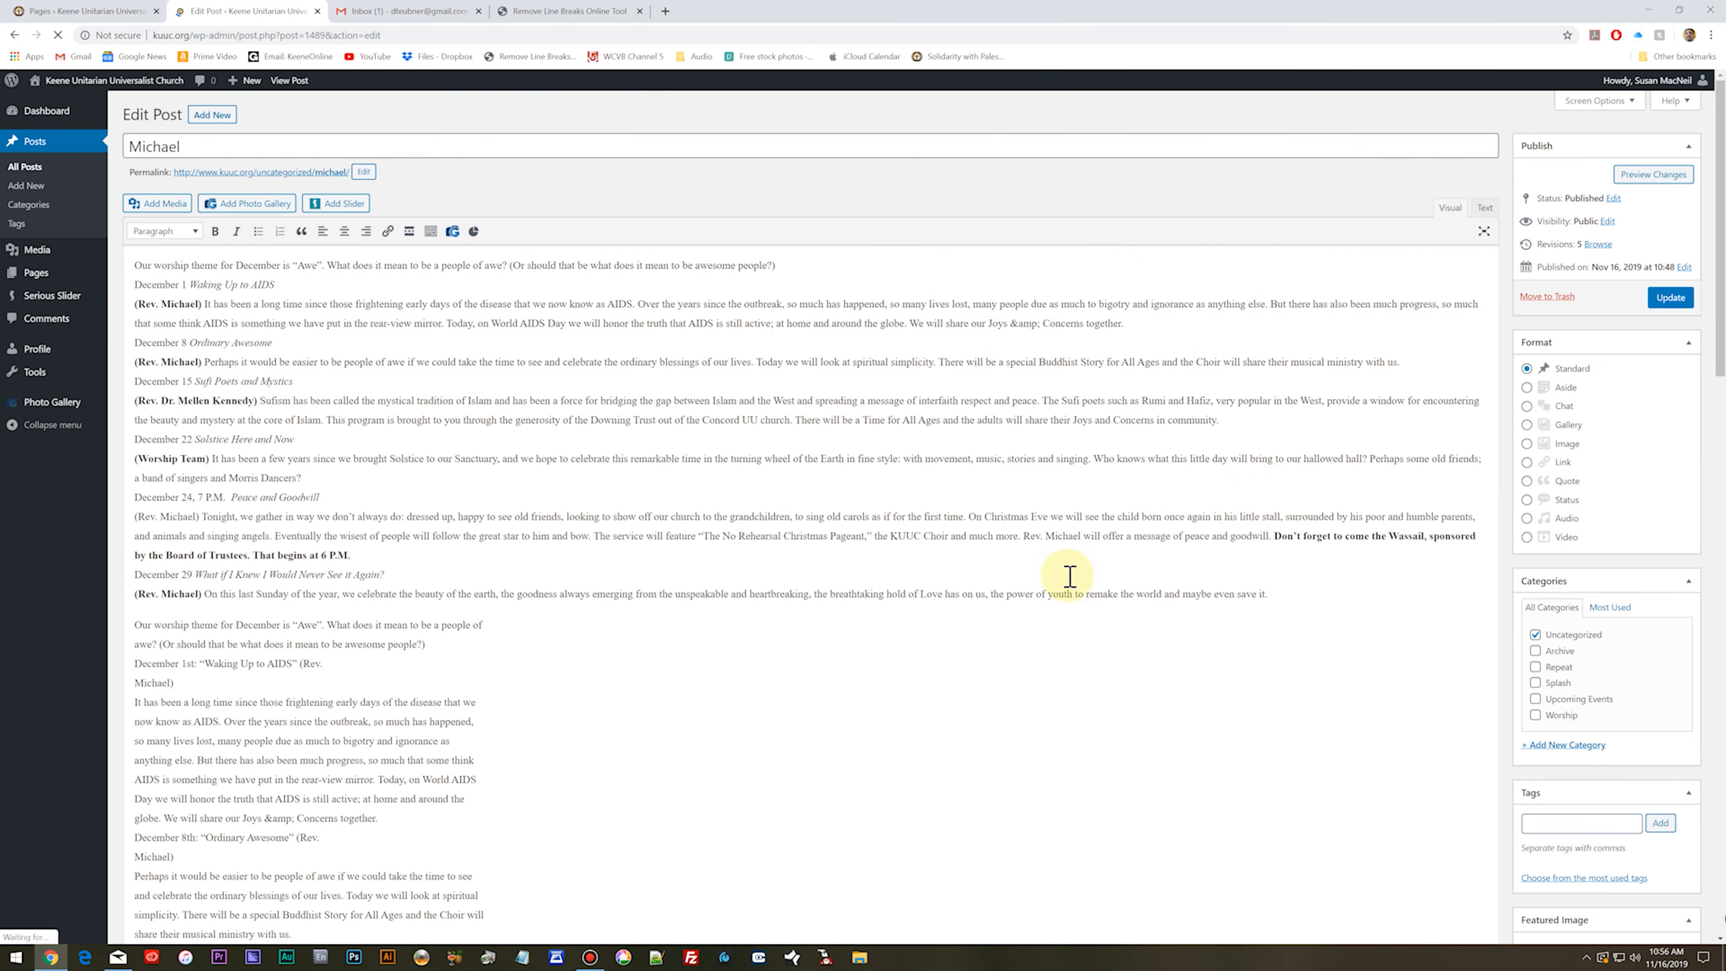
{"action": "scroll", "coordinate": [1055, 617], "scroll_direction": "down", "scroll_amount": 10}
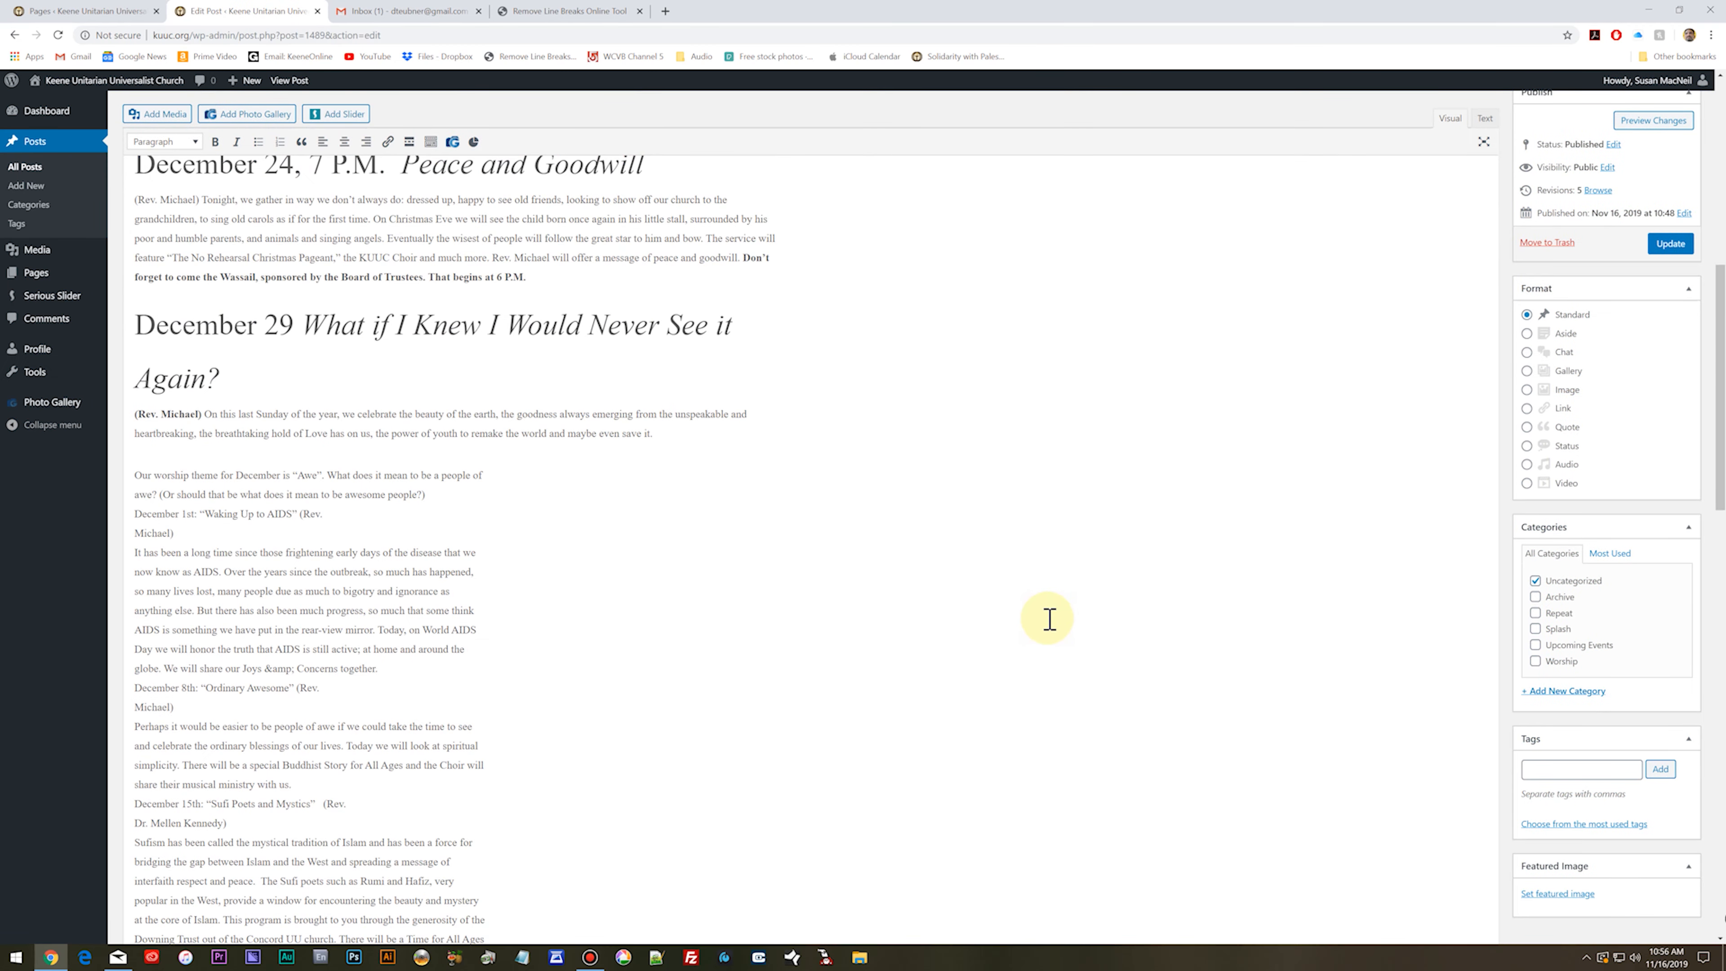
{"action": "left_click_drag", "start_coordinate": [135, 469], "coordinate": [588, 382]}
{"action": "left_click", "coordinate": [610, 246]}
{"action": "scroll", "coordinate": [628, 340], "scroll_direction": "up", "scroll_amount": 15}
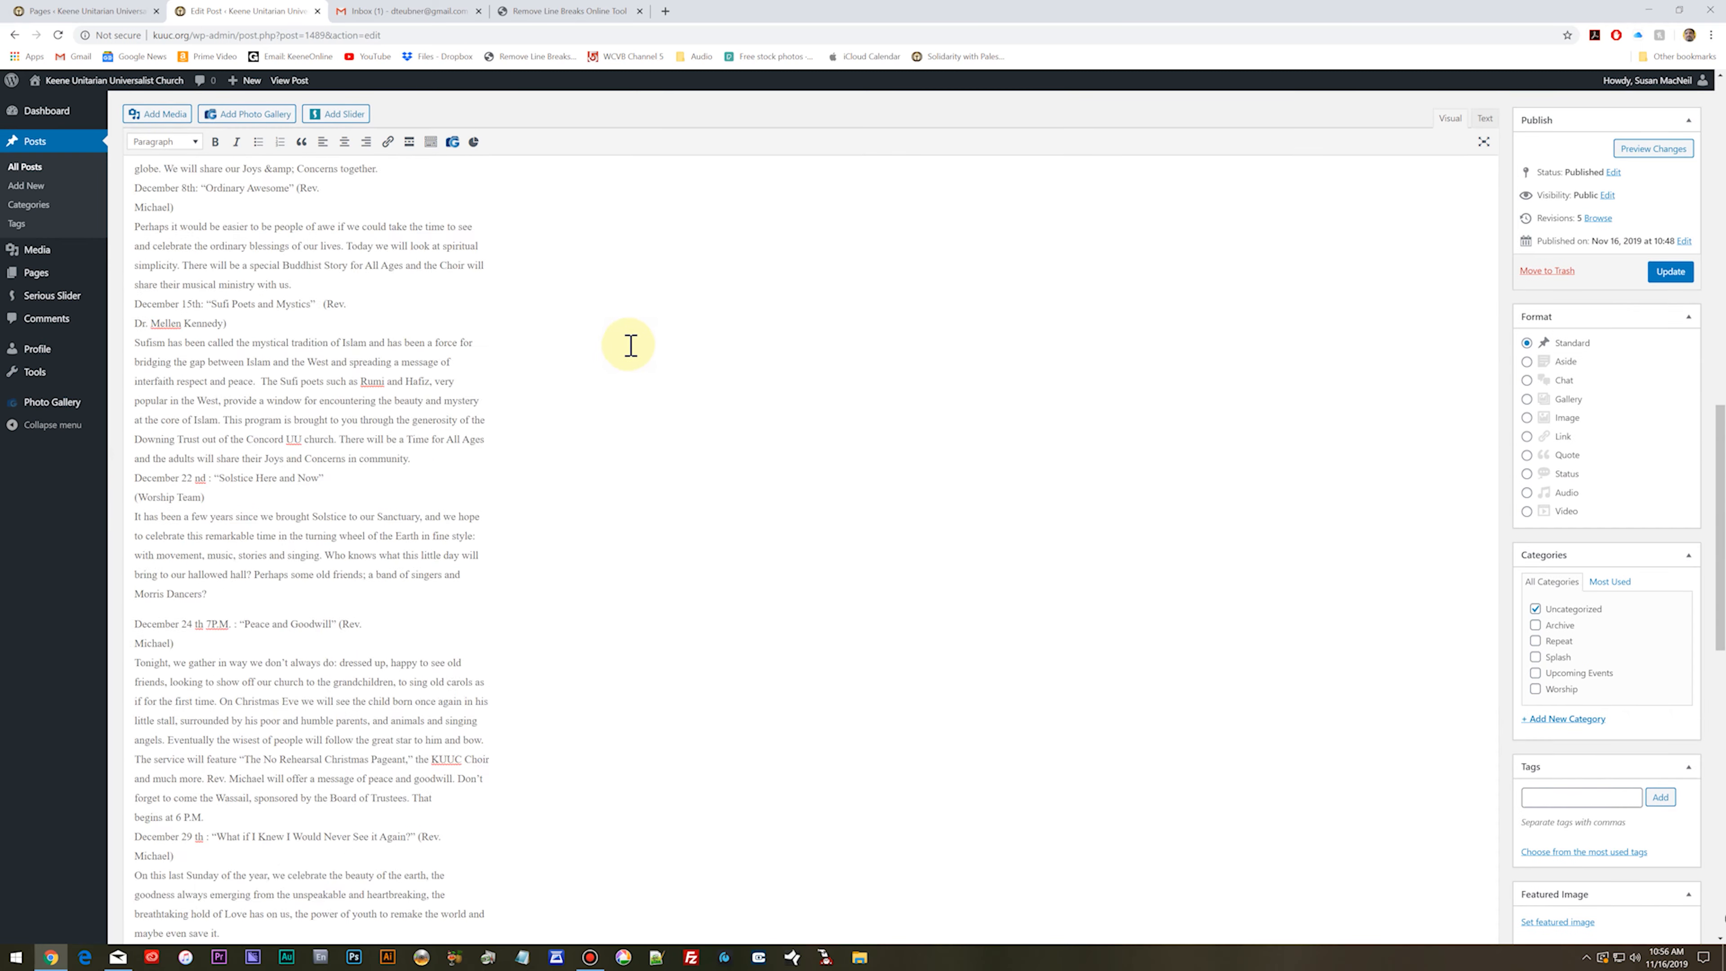
Step: In the HTML text view, delete the <hr /> tag and all the unformatted text that follows the December 29 entry
{"action": "left_click", "coordinate": [1486, 120]}
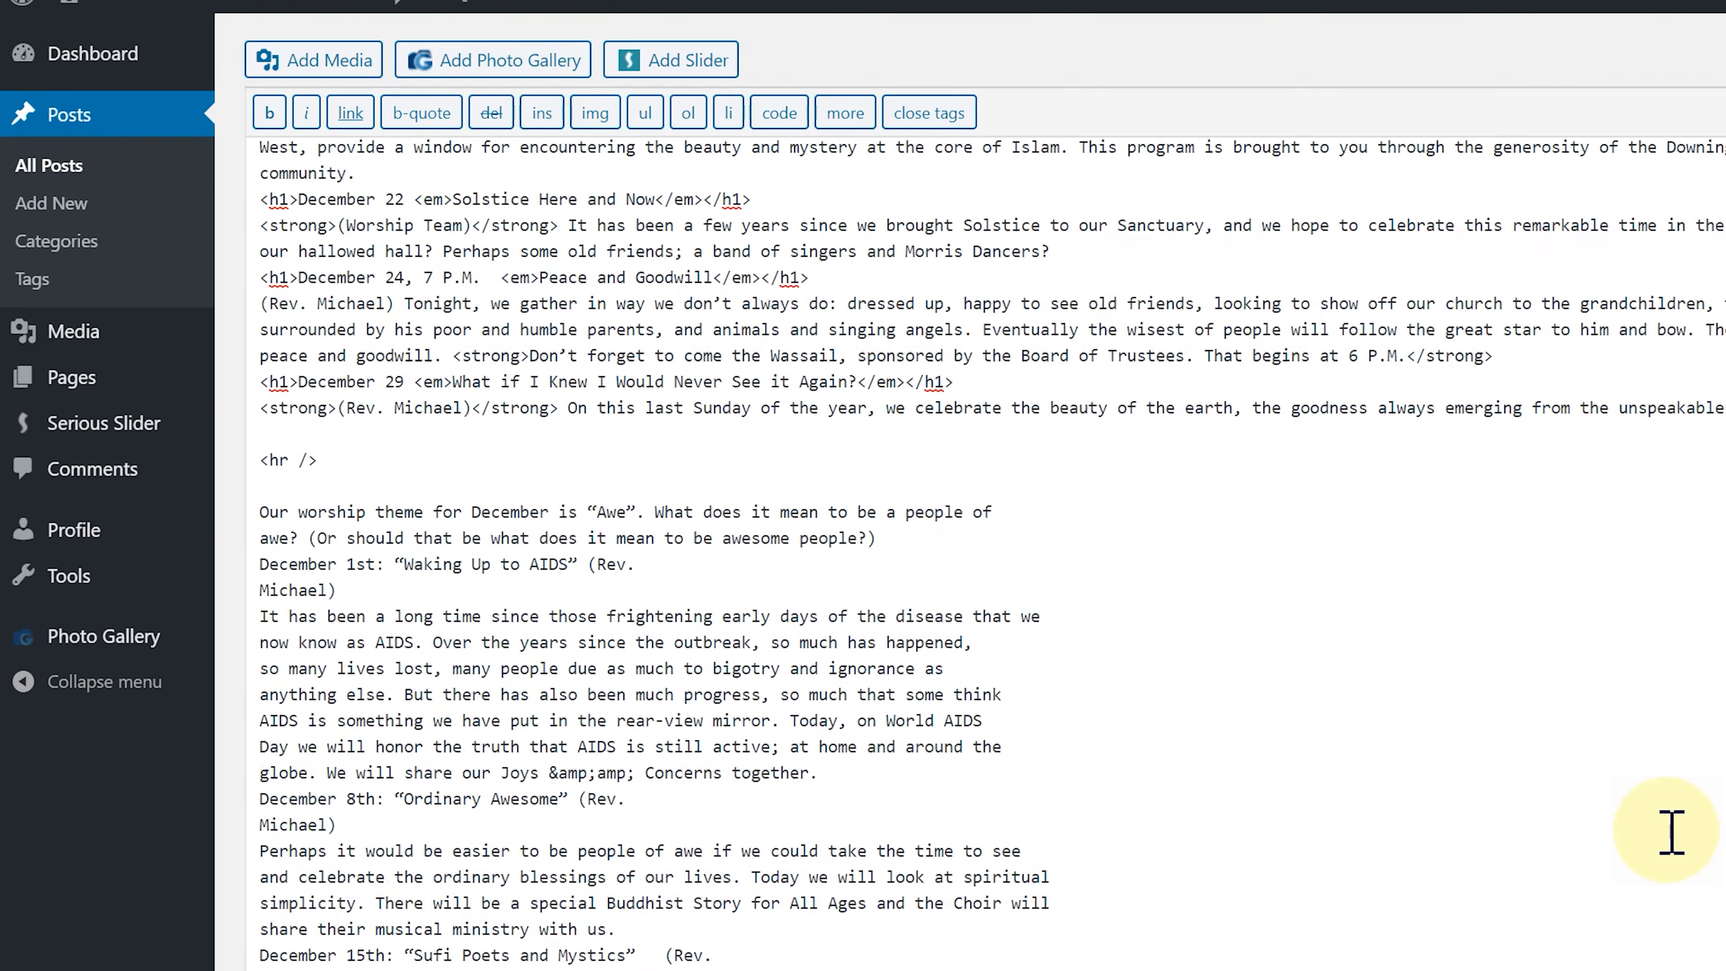
{"action": "scroll", "coordinate": [1671, 831], "scroll_direction": "up", "scroll_amount": 1}
{"action": "left_click", "coordinate": [1039, 719]}
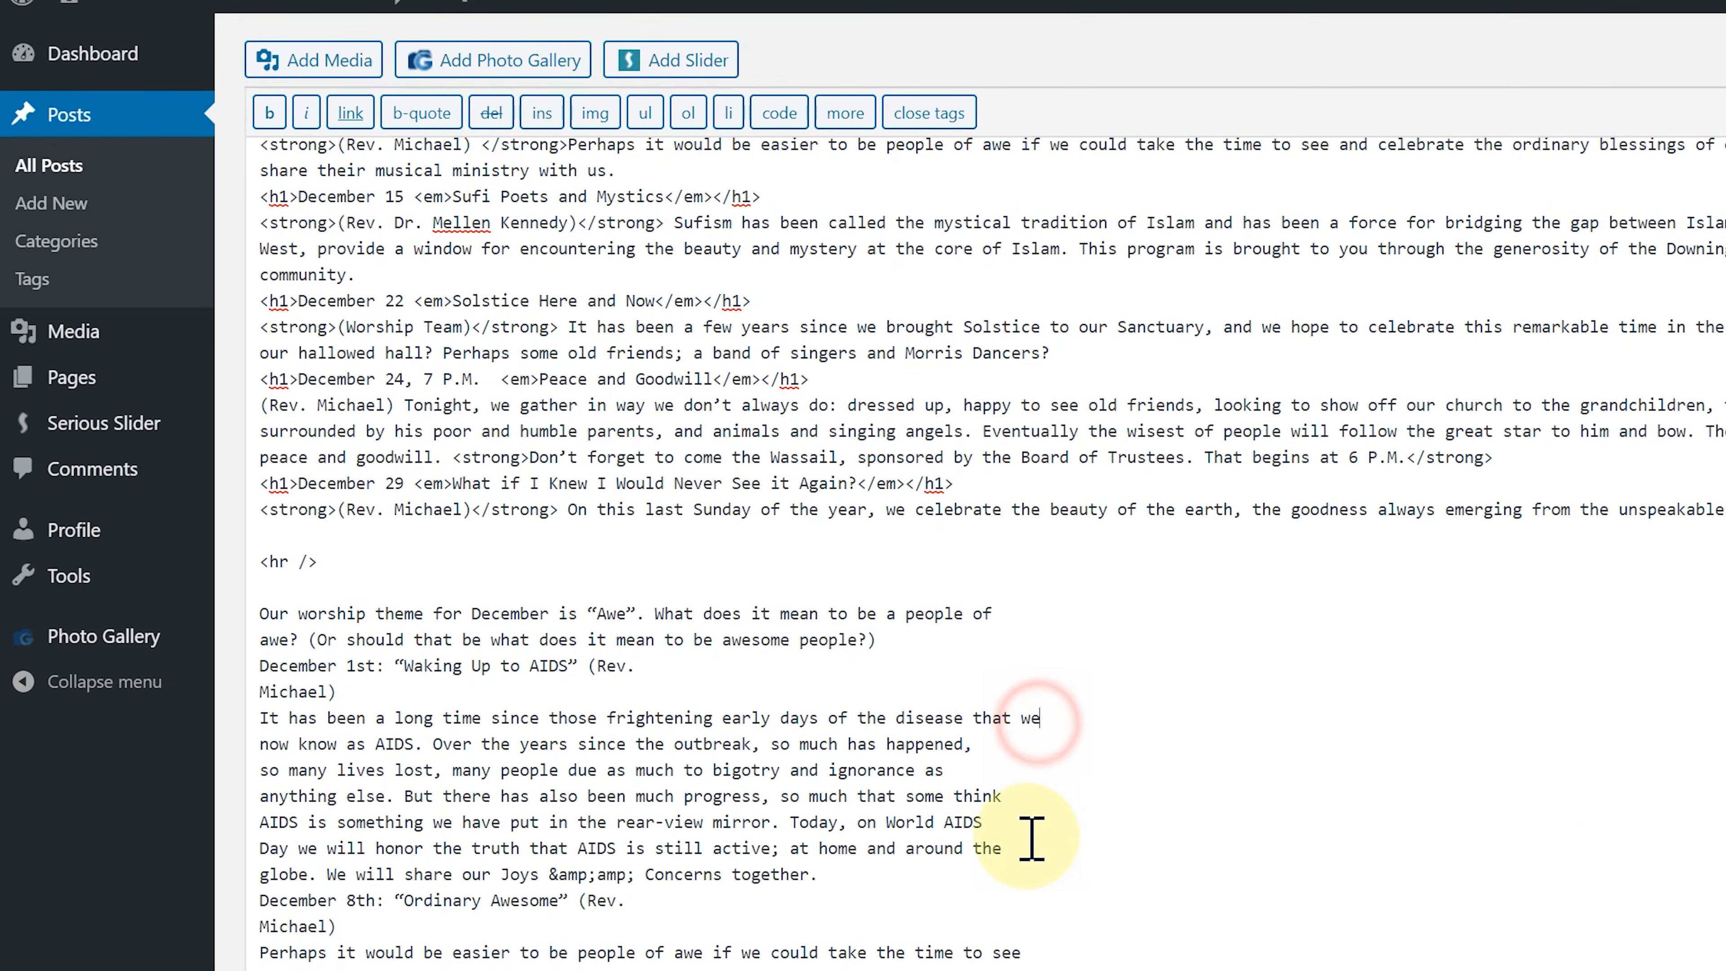
{"action": "left_click", "coordinate": [249, 564]}
{"action": "left_click_drag", "start_coordinate": [249, 564], "coordinate": [408, 571]}
{"action": "left_click", "coordinate": [432, 579]}
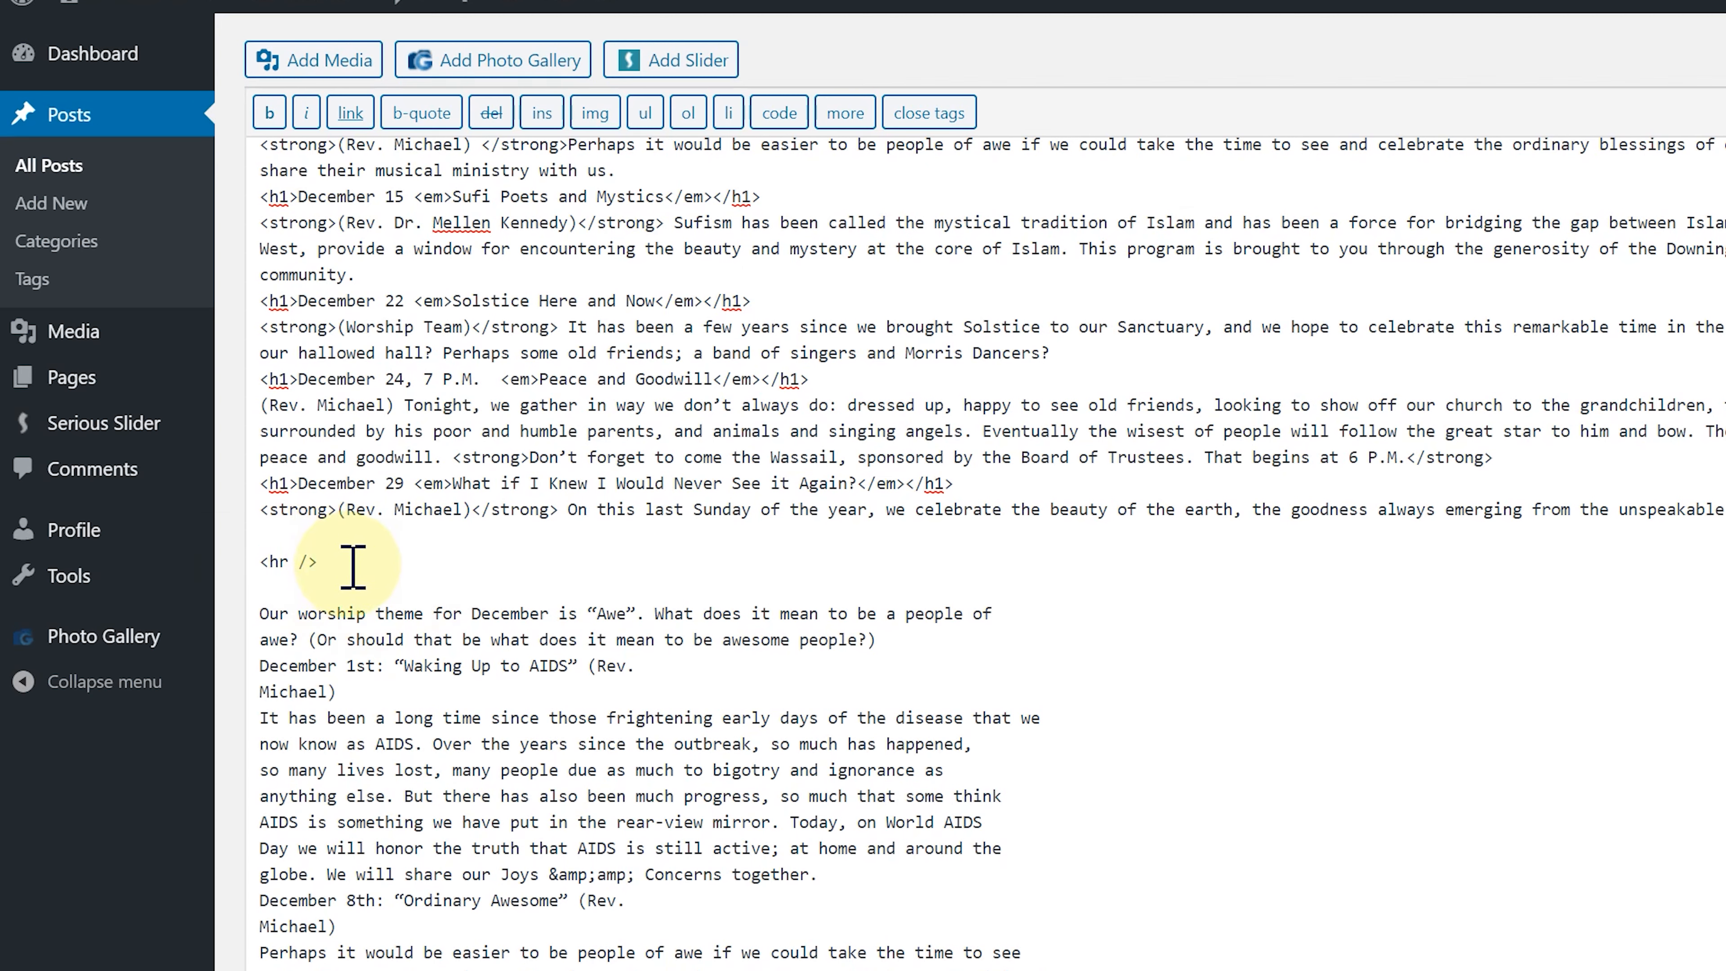
{"action": "left_click_drag", "start_coordinate": [249, 564], "coordinate": [923, 805]}
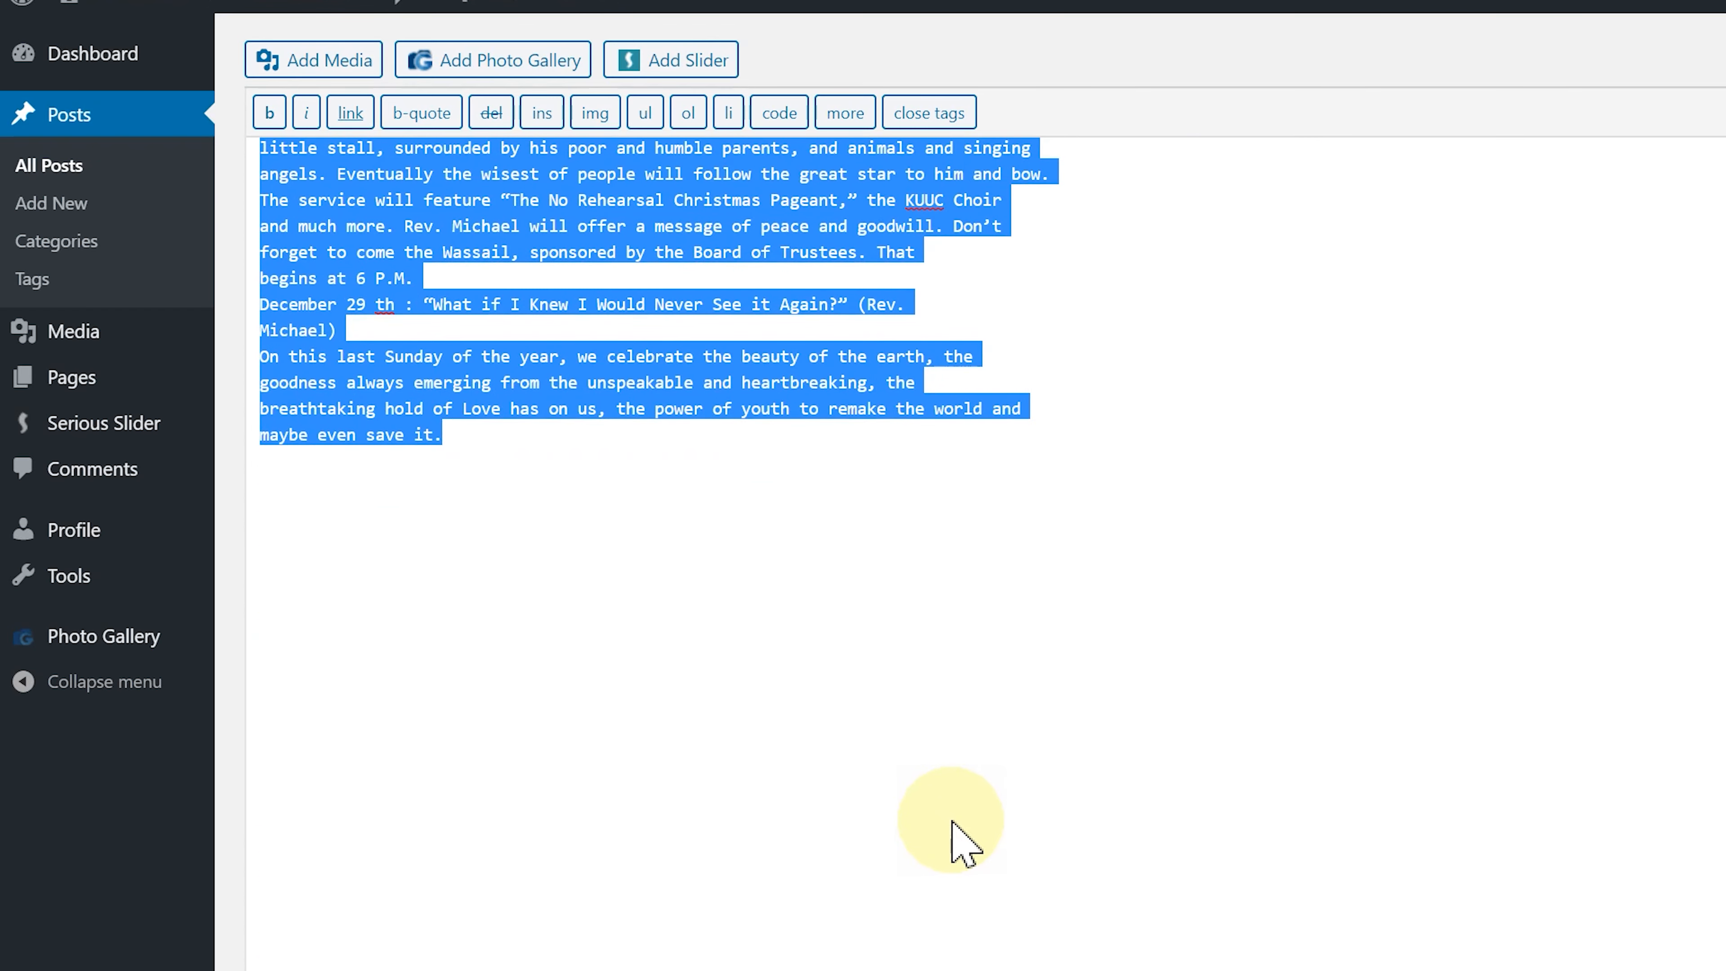
{"action": "key", "text": "Delete"}
Step: Check the cleaned-up post in both the HTML and visual views, and update it
{"action": "scroll", "coordinate": [952, 437], "scroll_direction": "up", "scroll_amount": 7}
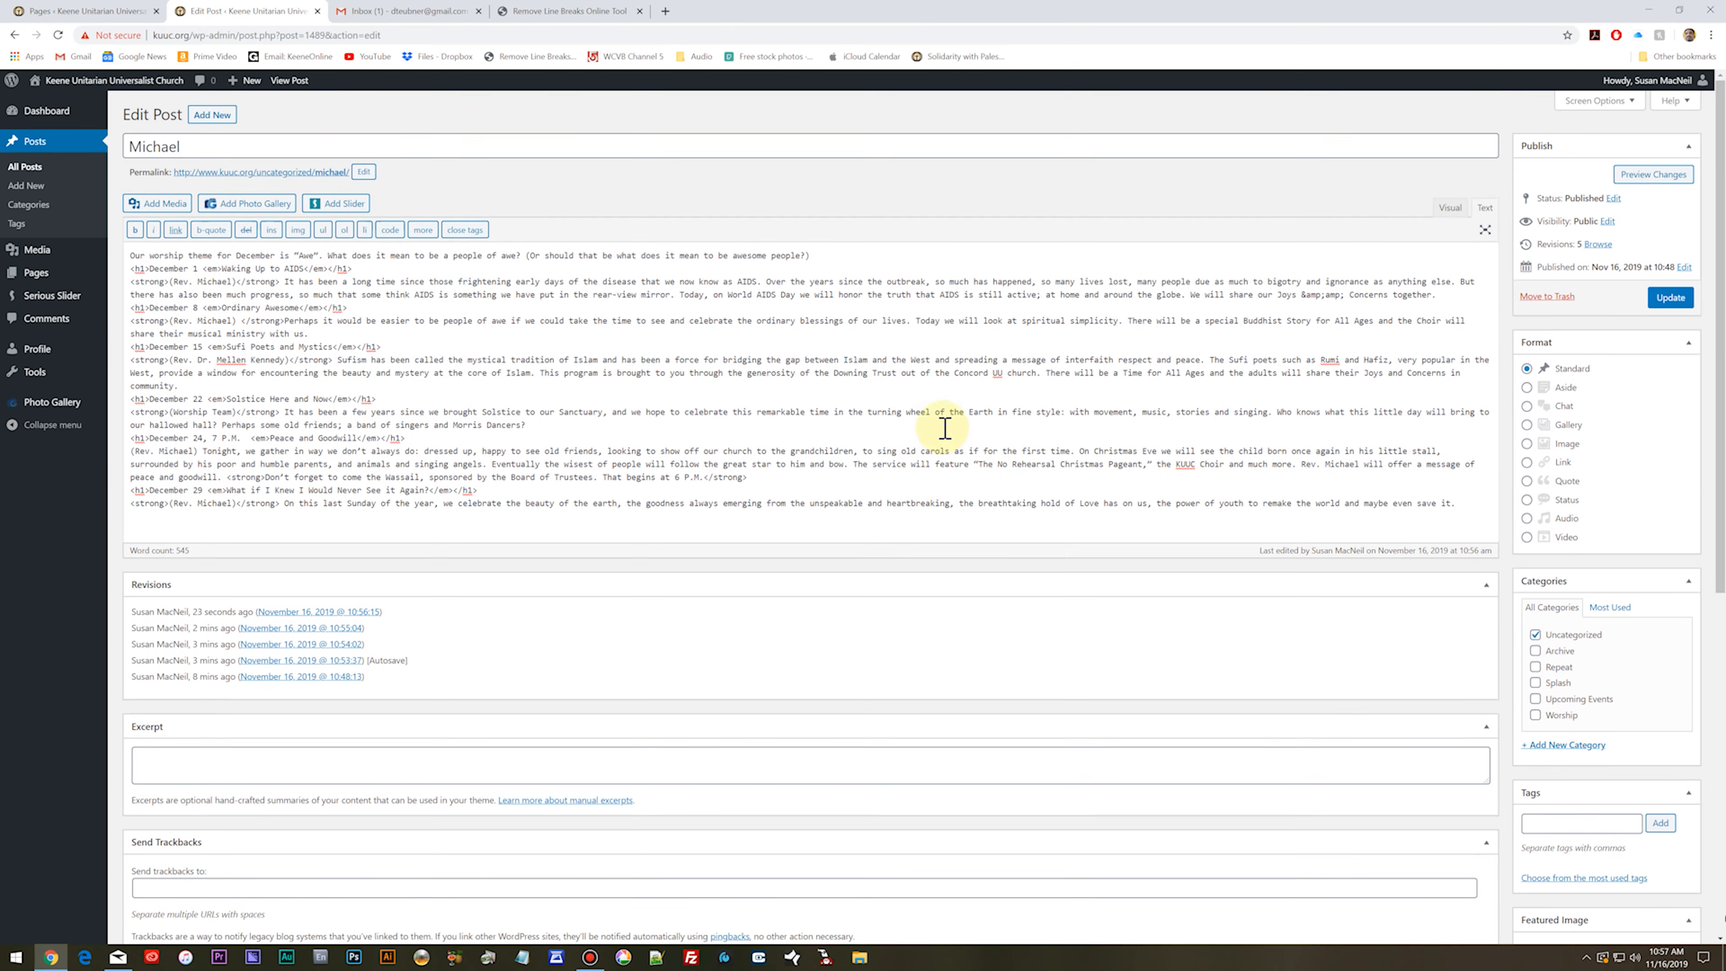
{"action": "scroll", "coordinate": [945, 428], "scroll_direction": "down", "scroll_amount": 5}
{"action": "scroll", "coordinate": [1148, 351], "scroll_direction": "up", "scroll_amount": 5}
{"action": "left_click", "coordinate": [1450, 208]}
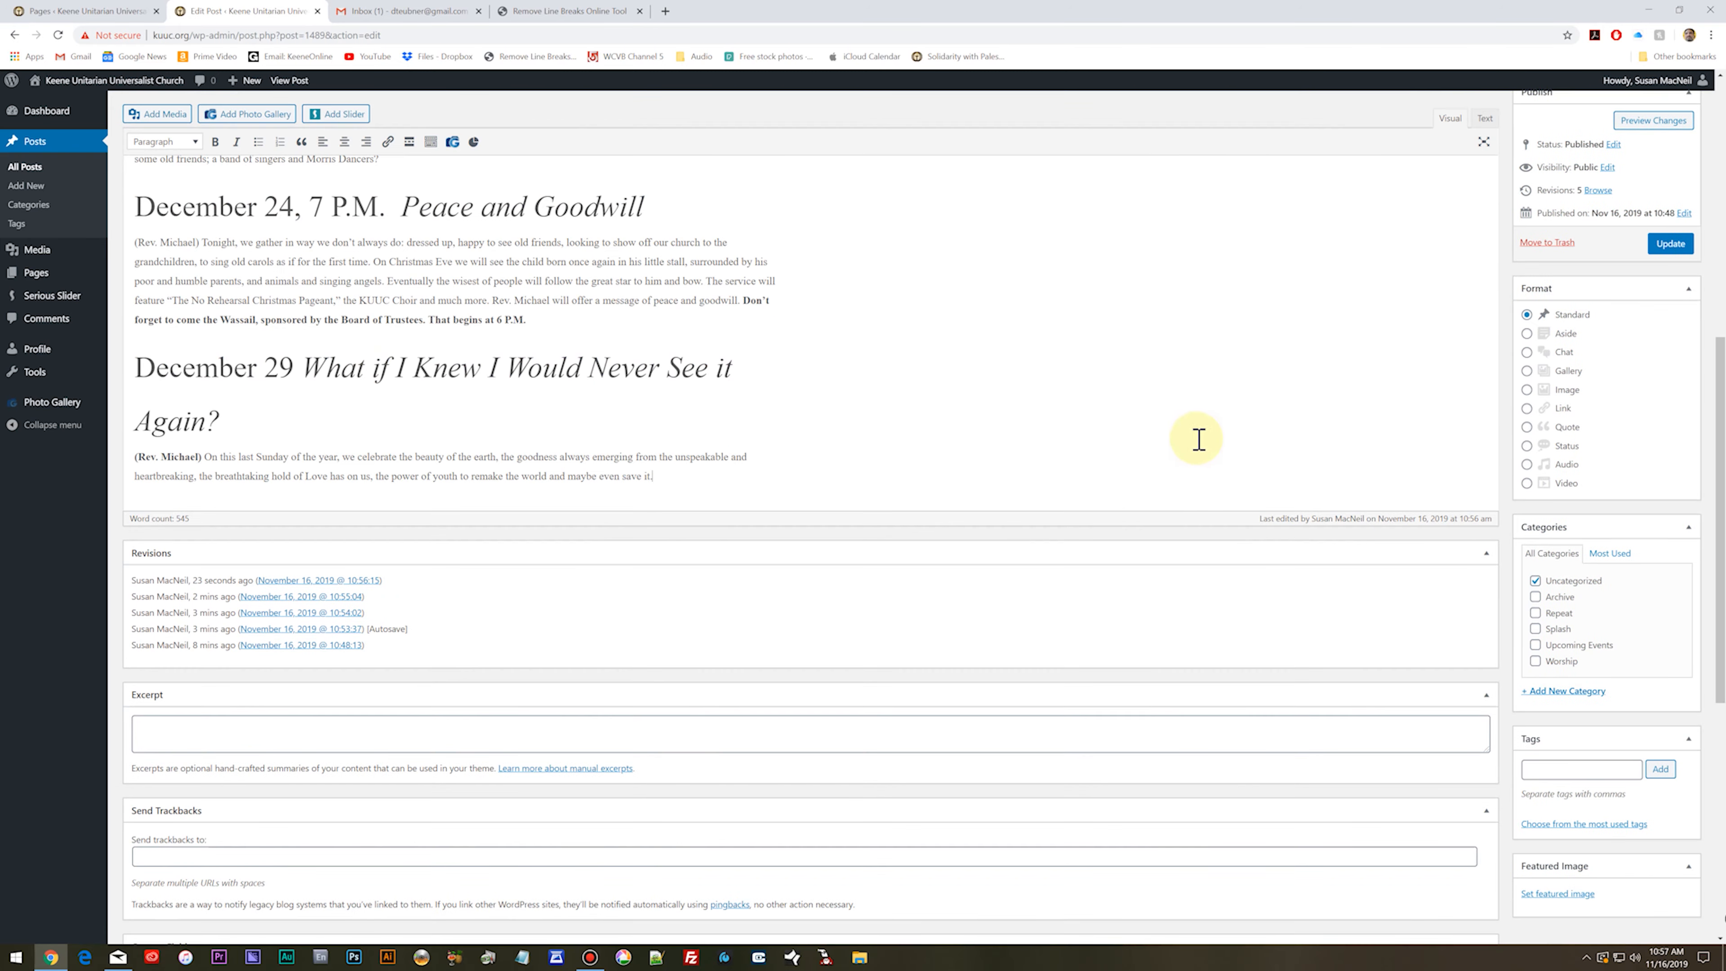
{"action": "scroll", "coordinate": [938, 394], "scroll_direction": "up", "scroll_amount": 5}
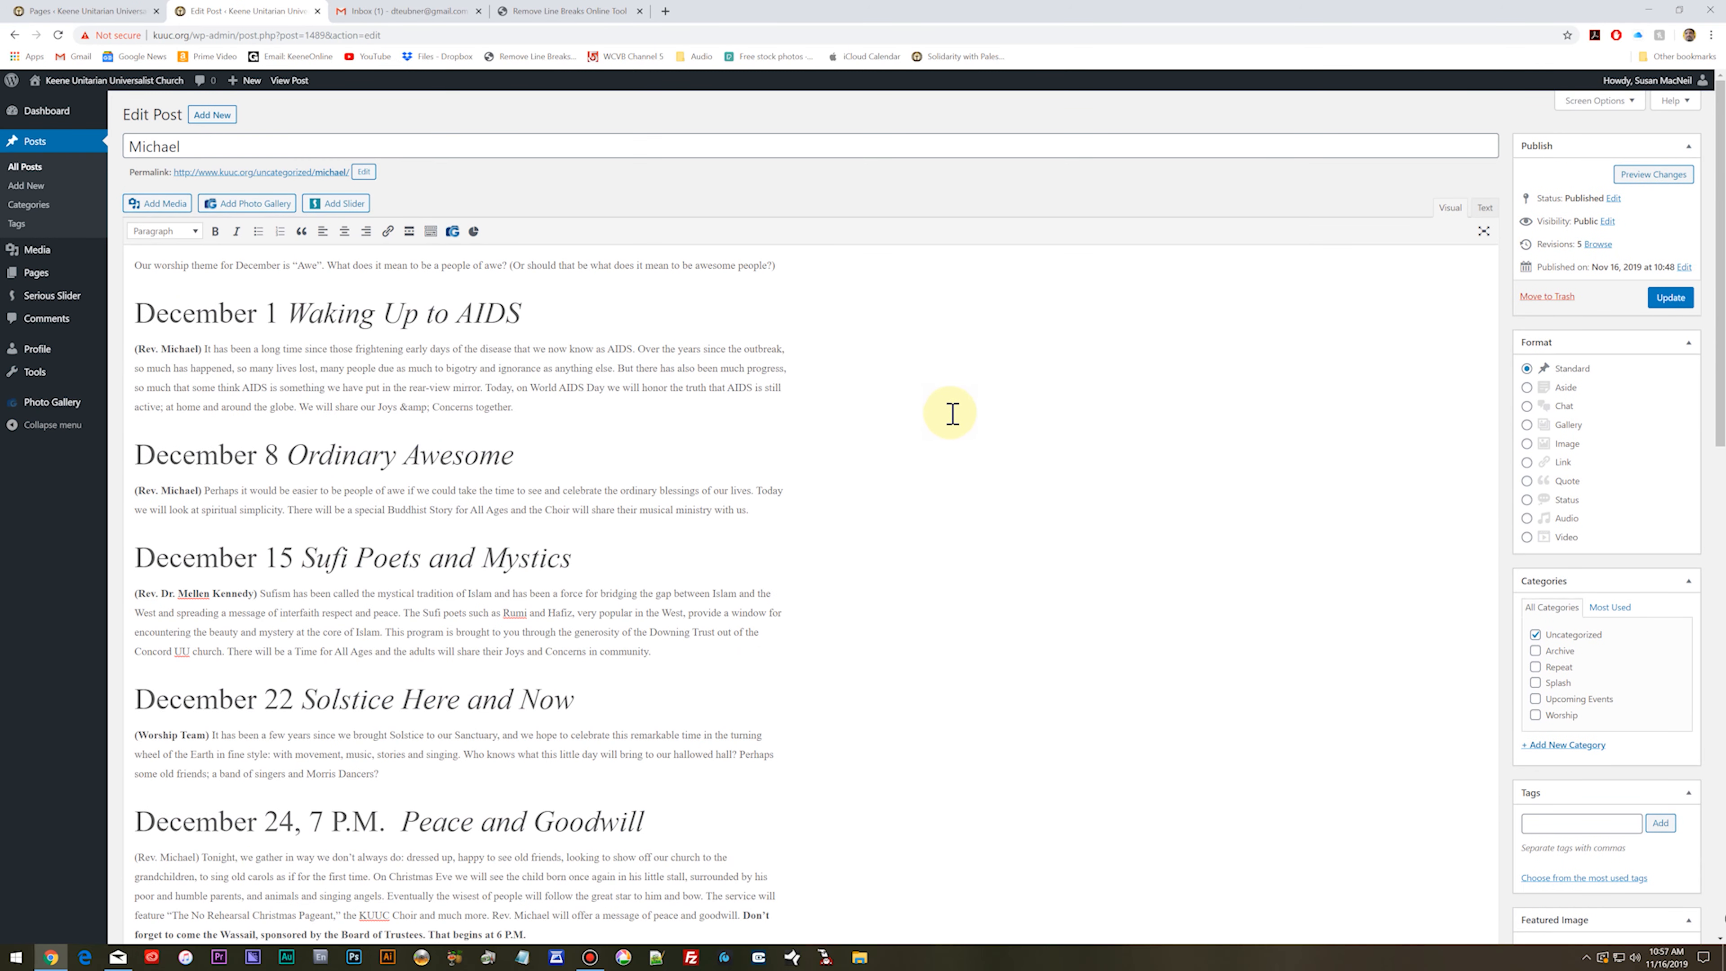
{"action": "left_click", "coordinate": [1670, 298]}
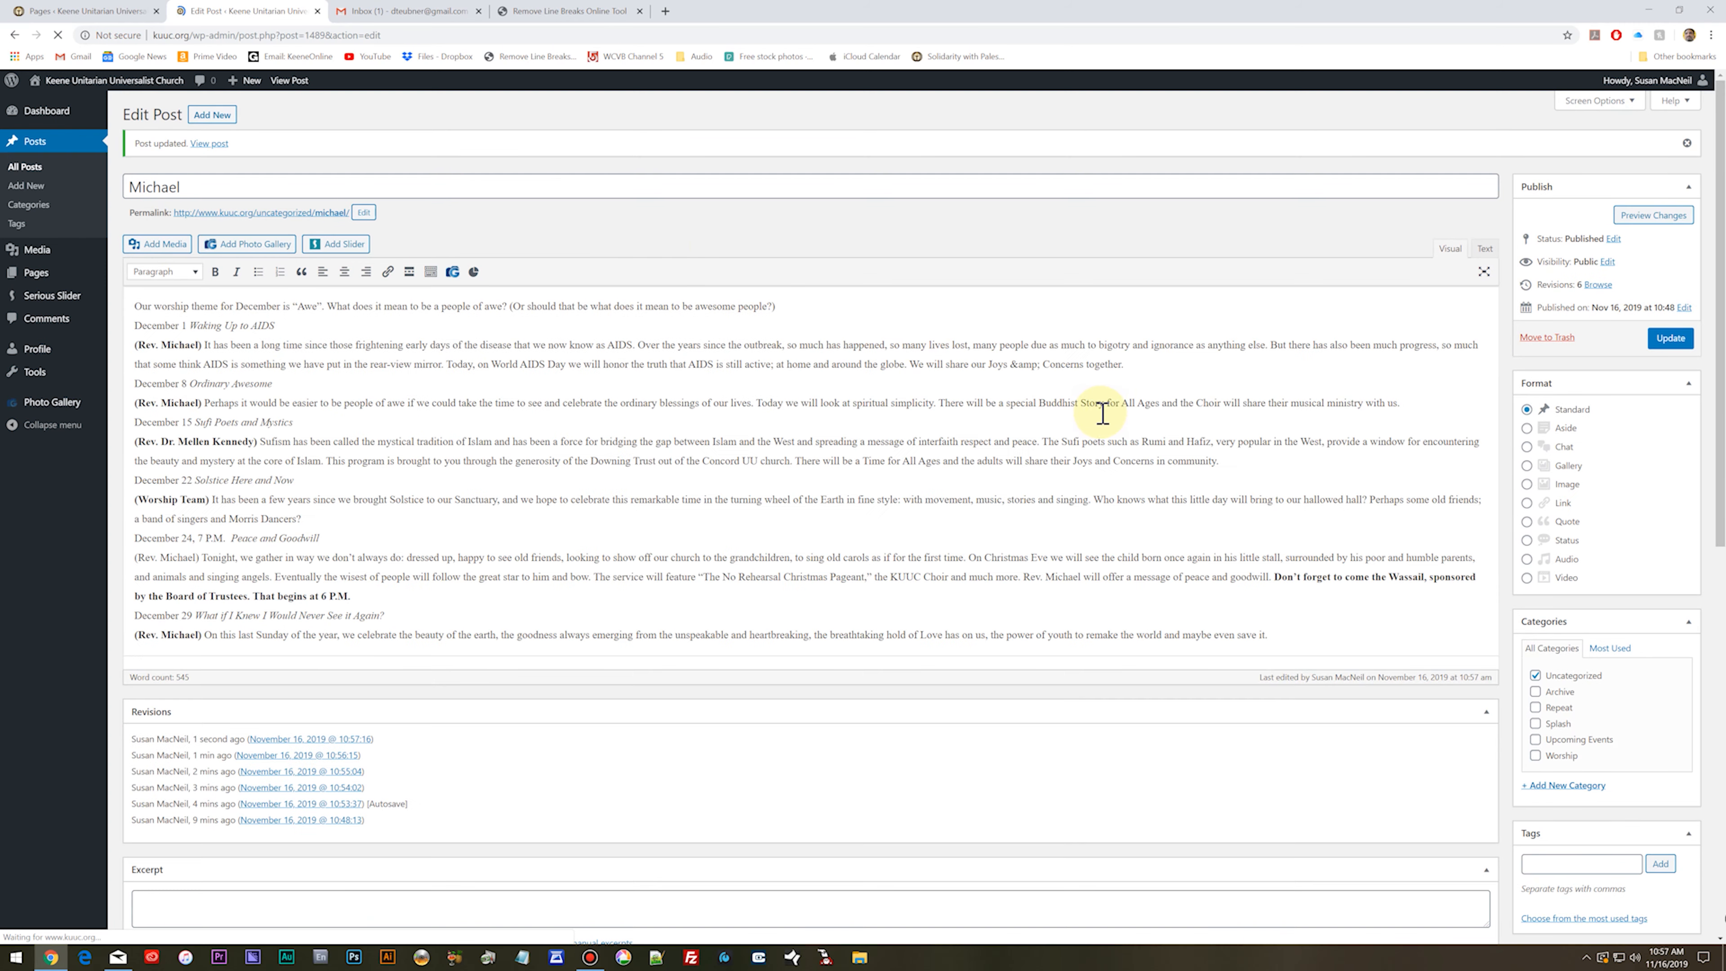
Step: View the updated live post and review its entries from December 1 through December 29
{"action": "left_click", "coordinate": [289, 80]}
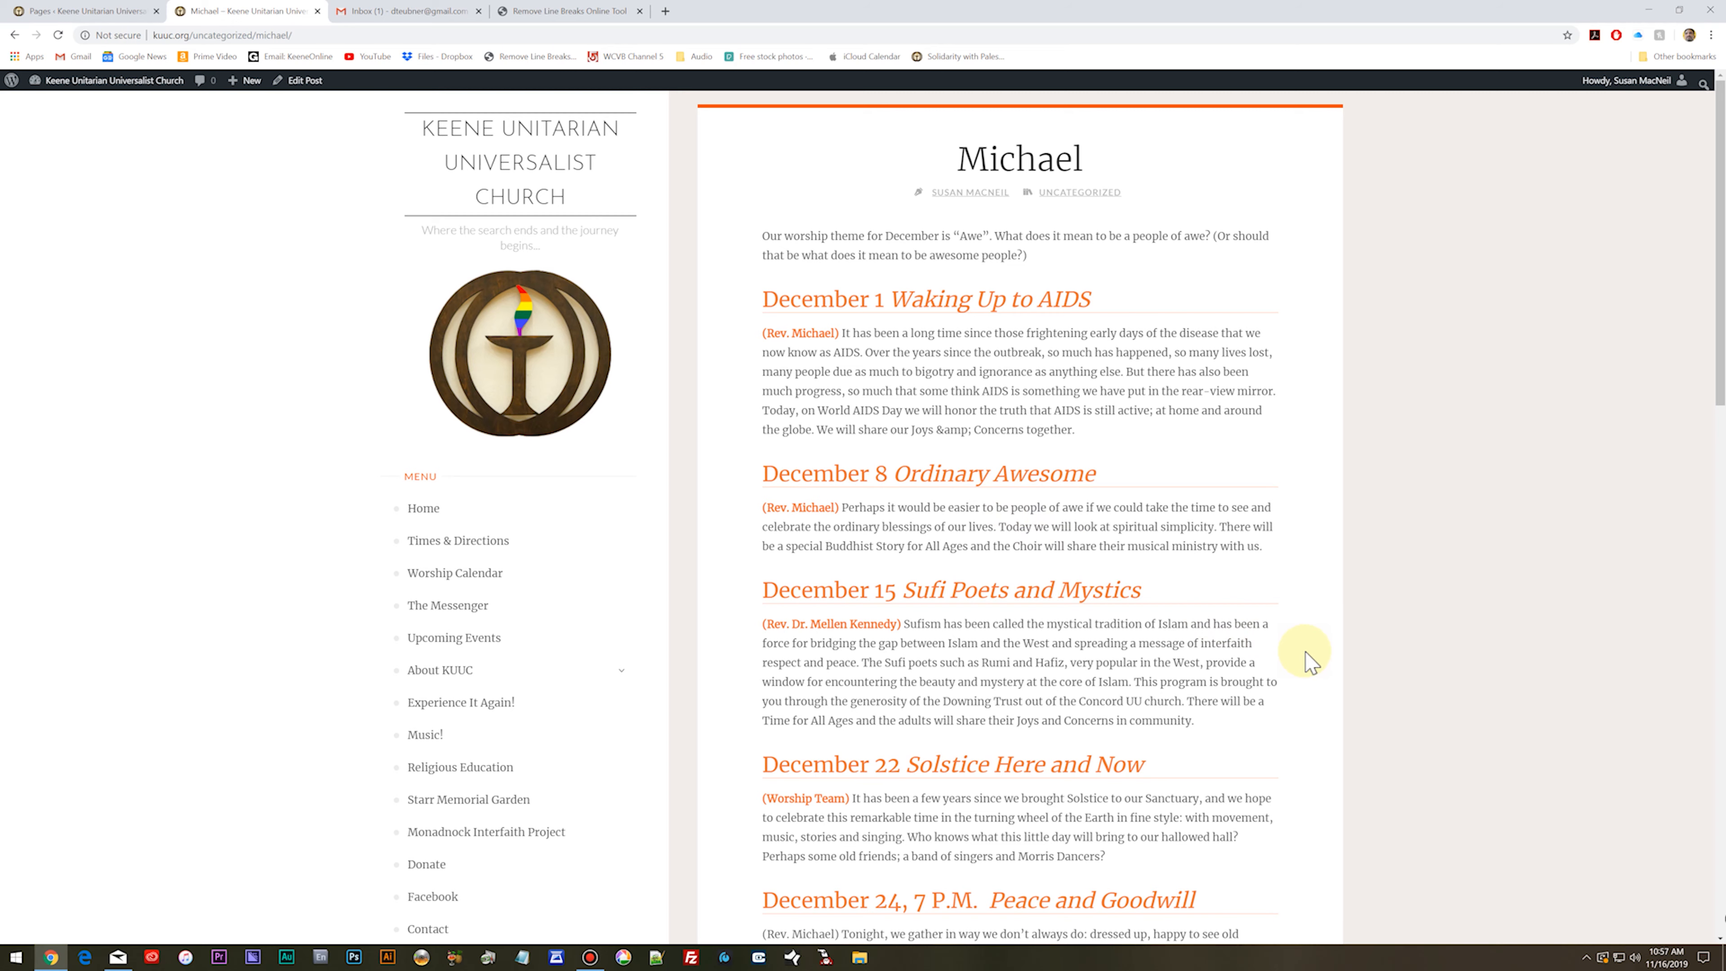
{"action": "scroll", "coordinate": [1310, 660], "scroll_direction": "down", "scroll_amount": 1}
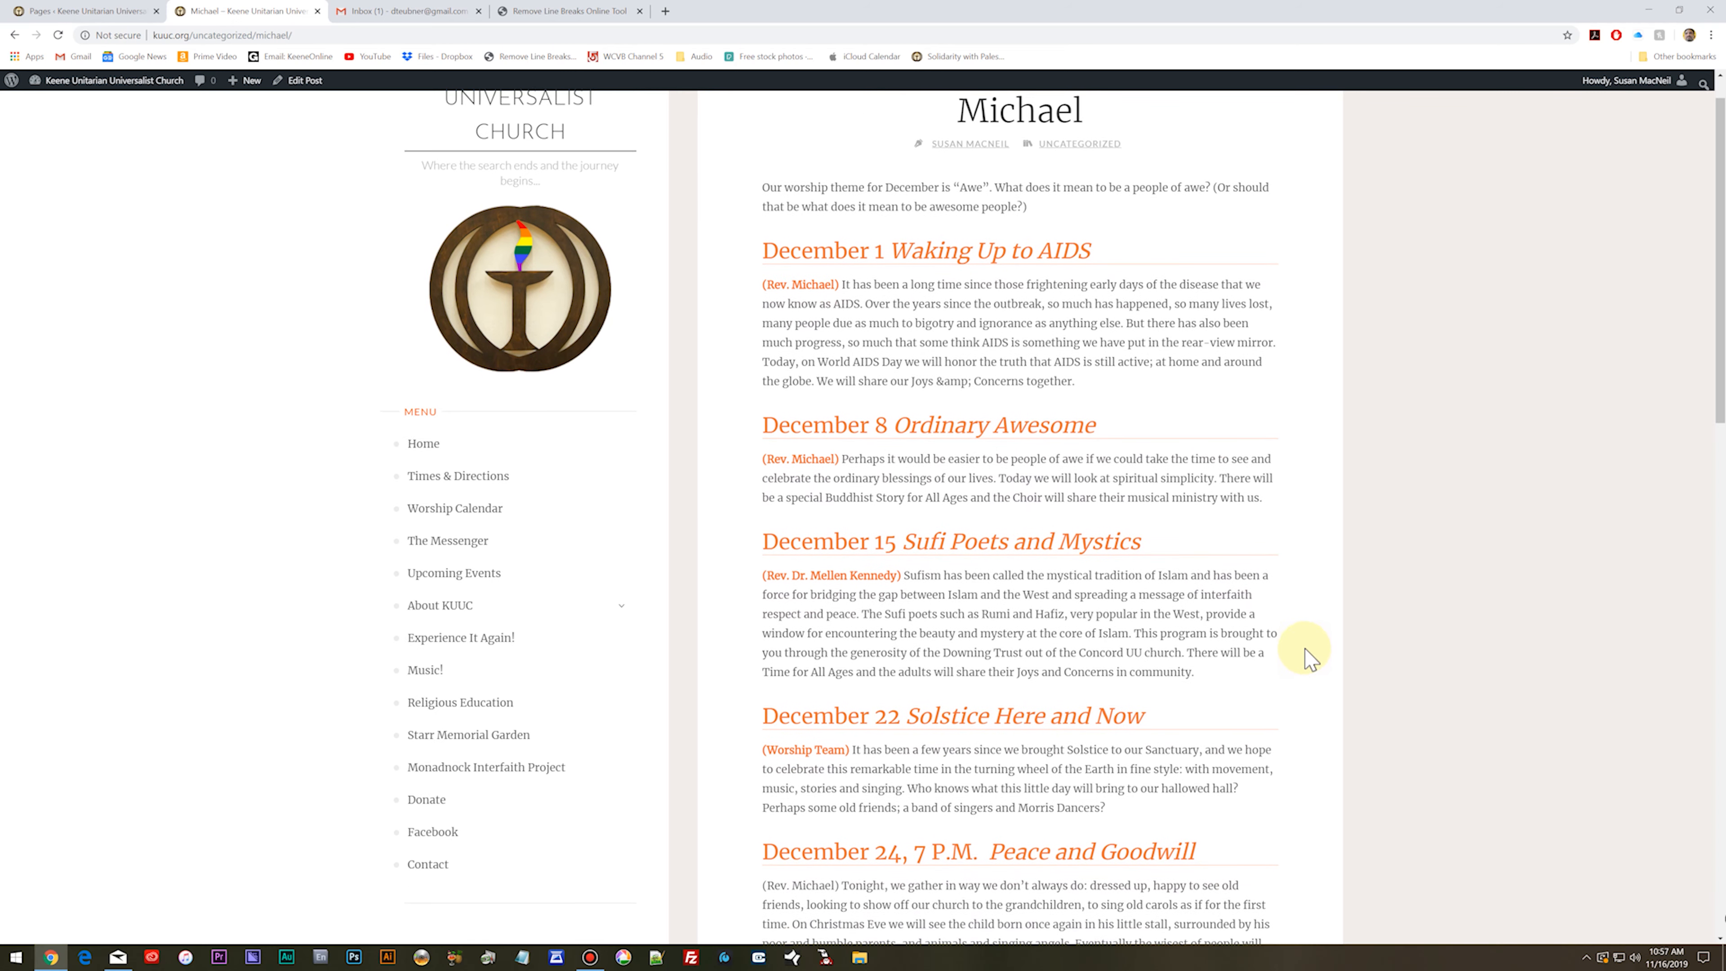
{"action": "scroll", "coordinate": [1308, 657], "scroll_direction": "up", "scroll_amount": 1}
{"action": "scroll", "coordinate": [1311, 656], "scroll_direction": "down", "scroll_amount": 9}
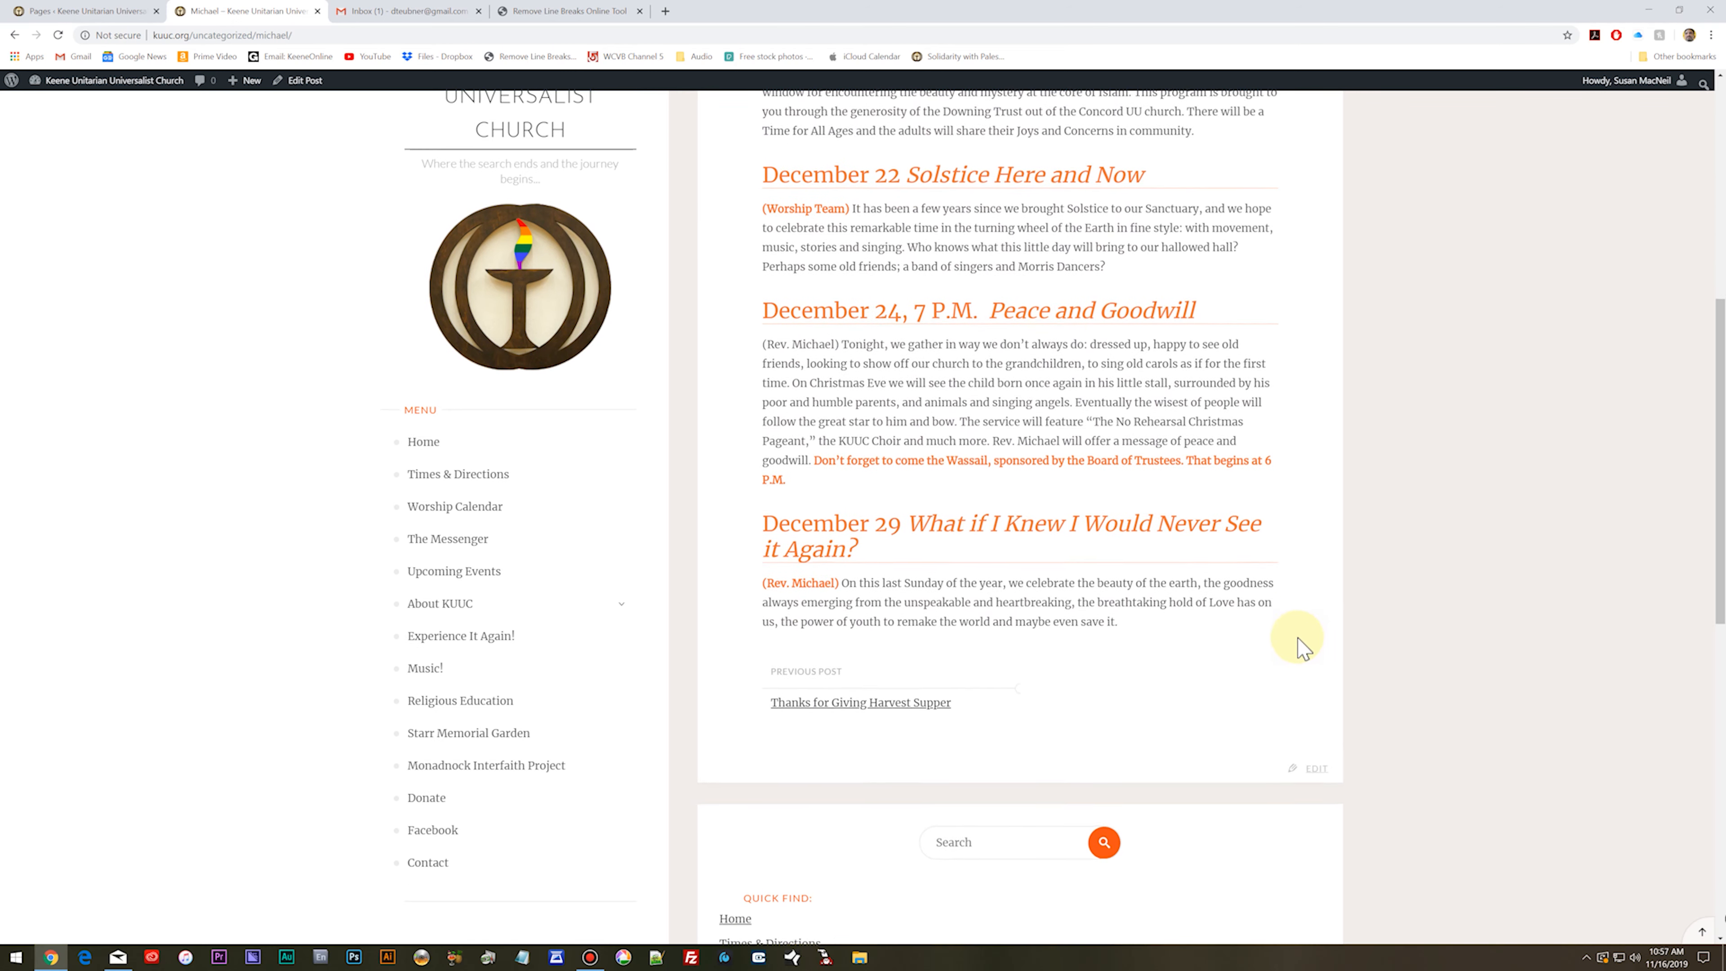
Step: Reopen the December post for editing and copy its whole content, from the theme sentence through the December 29 entry
{"action": "scroll", "coordinate": [1297, 646], "scroll_direction": "up", "scroll_amount": 10}
{"action": "left_click", "coordinate": [303, 80]}
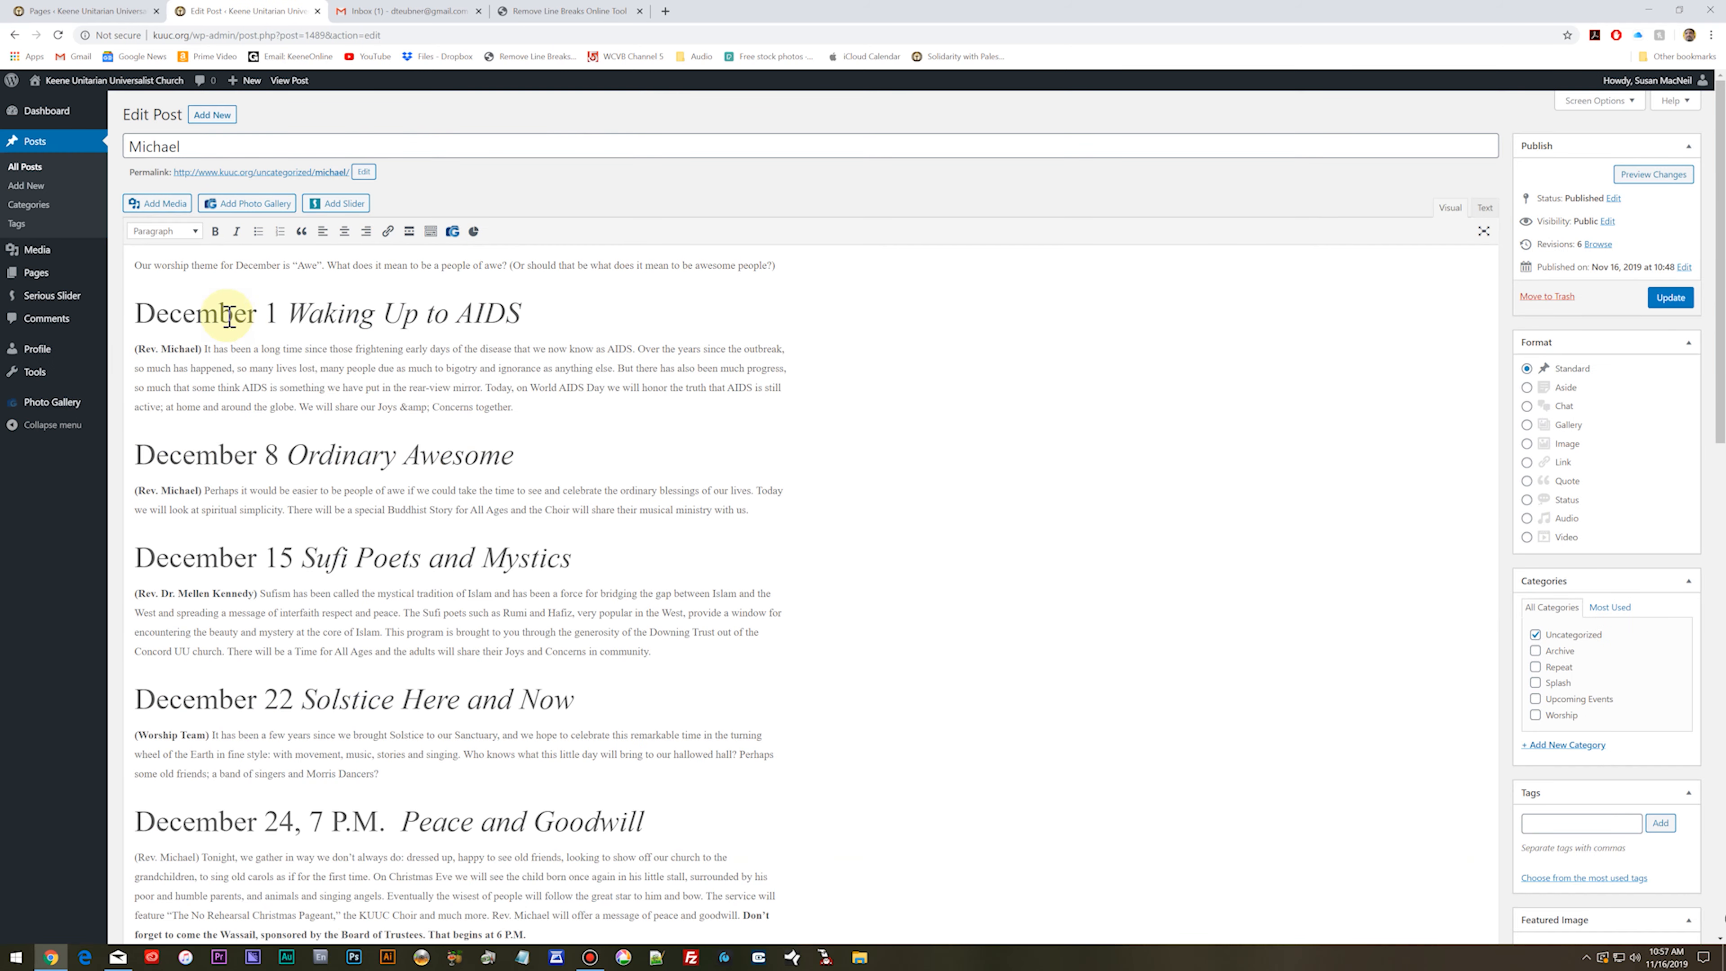
{"action": "left_click_drag", "start_coordinate": [138, 266], "coordinate": [732, 792]}
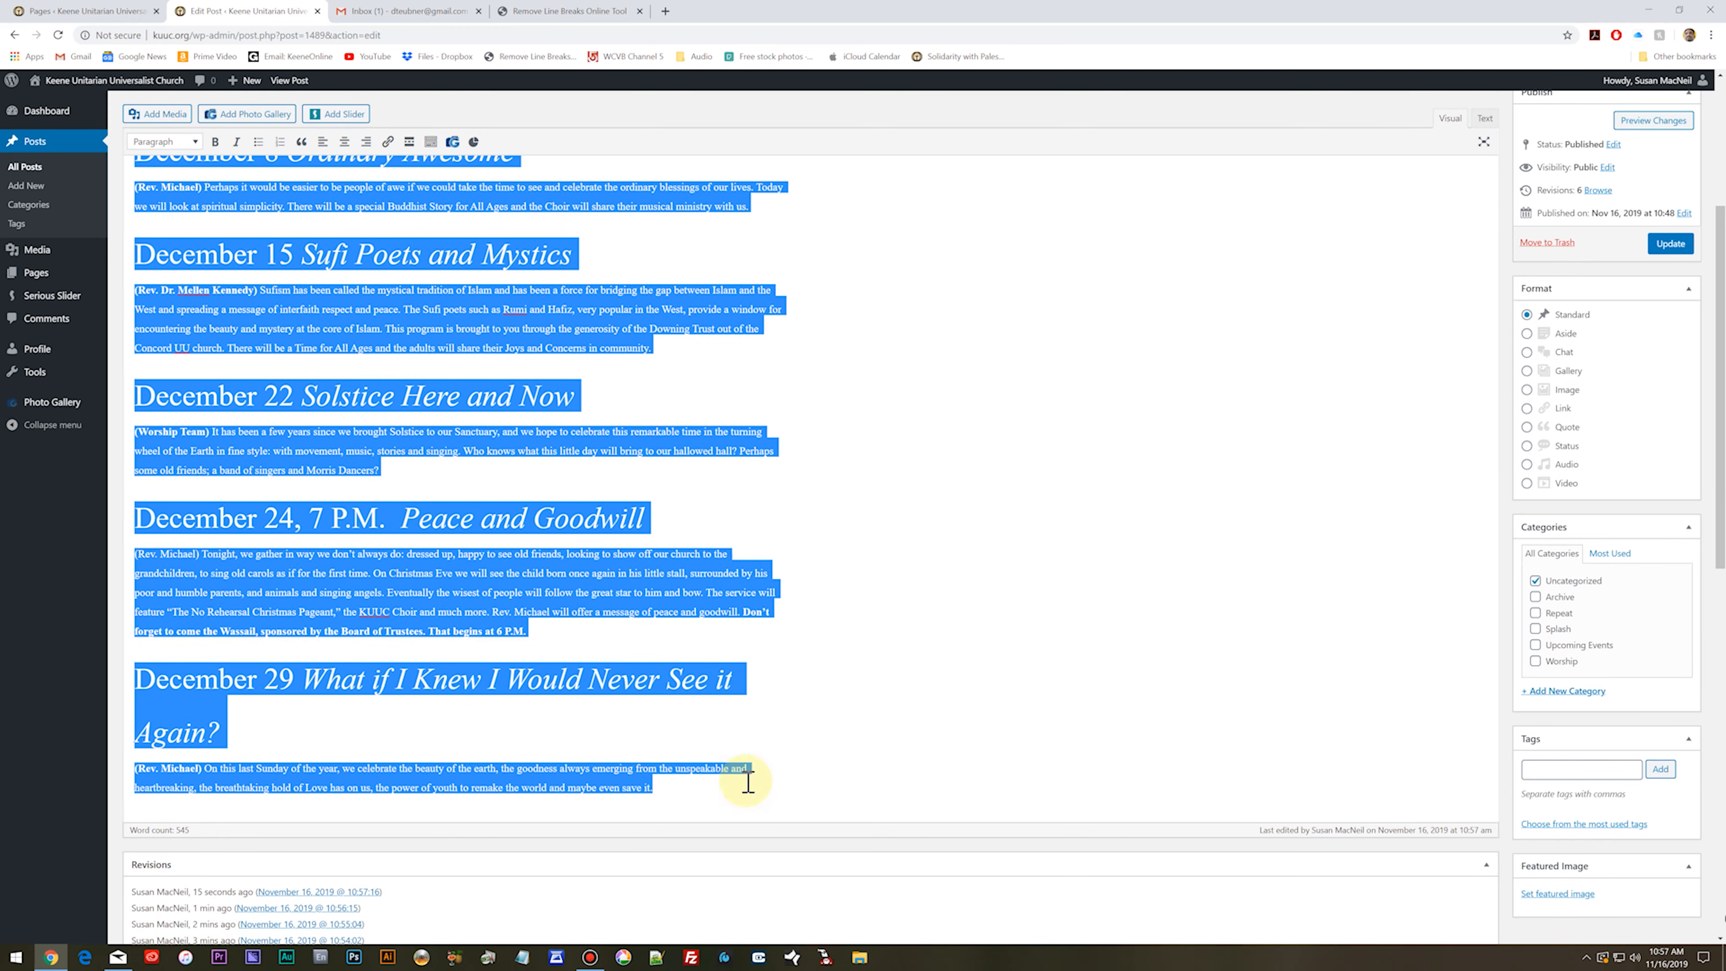
{"action": "left_click", "coordinate": [936, 679]}
{"action": "scroll", "coordinate": [680, 605], "scroll_direction": "up", "scroll_amount": 5}
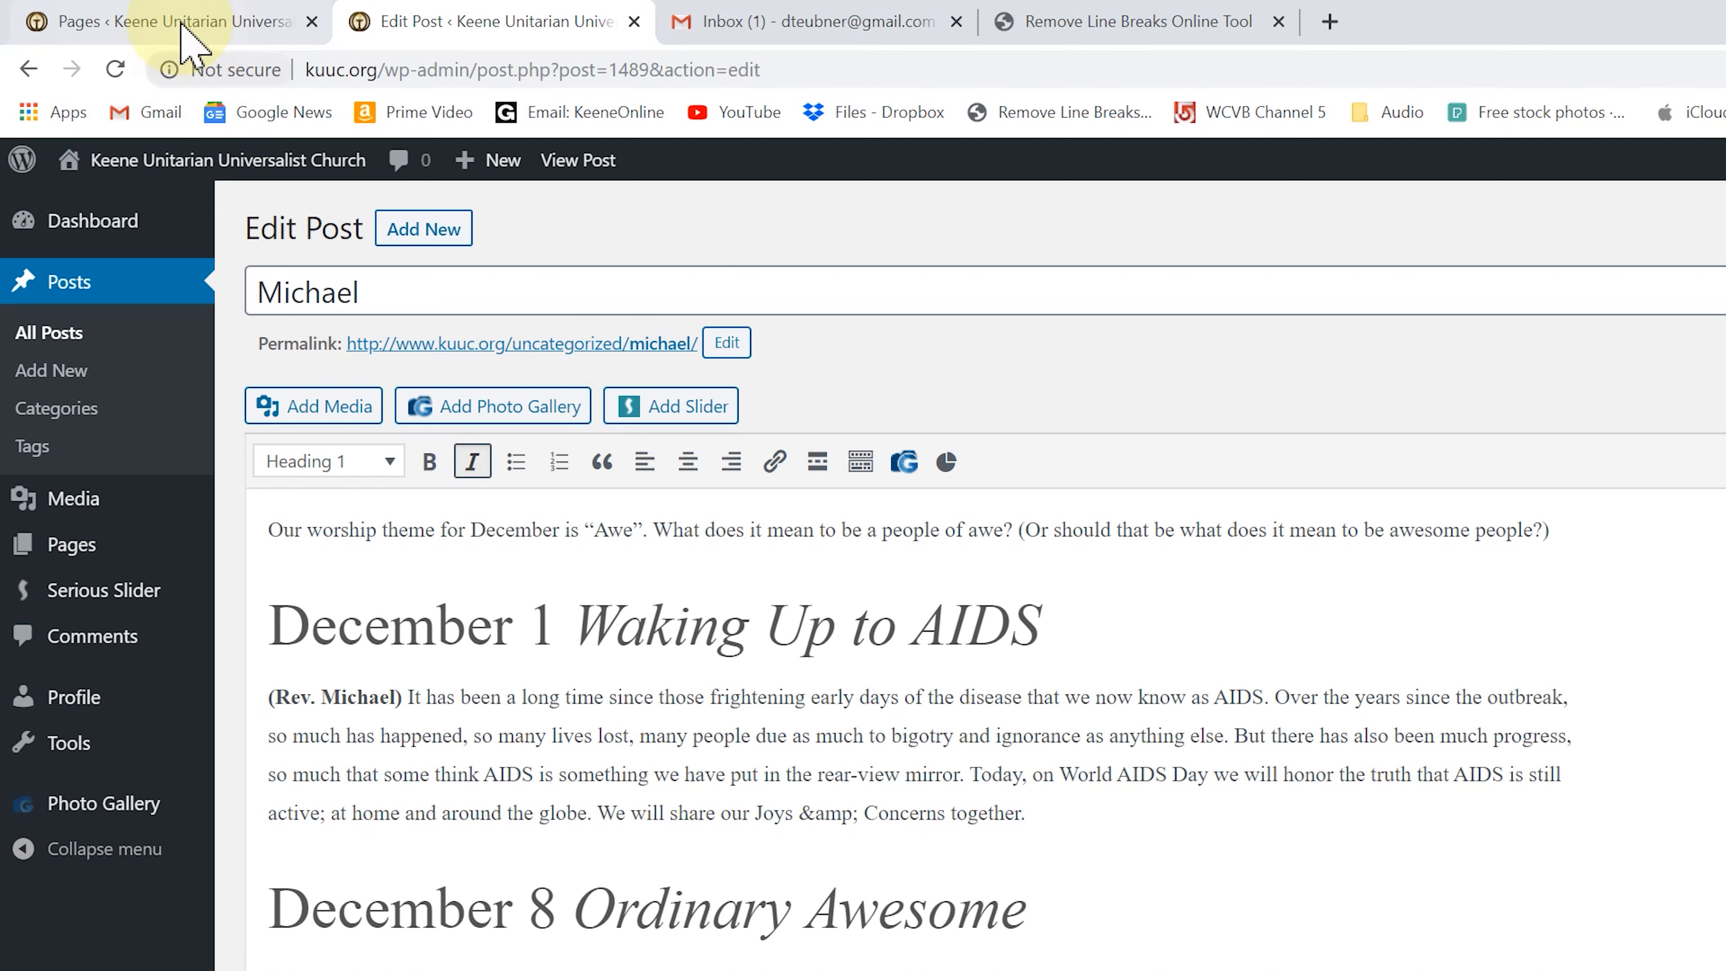
Step: Switch to the Pages browser tab, visit the church website's home page from there, and open the Worship Calendar post
{"action": "left_click", "coordinate": [129, 11]}
{"action": "left_click", "coordinate": [493, 26]}
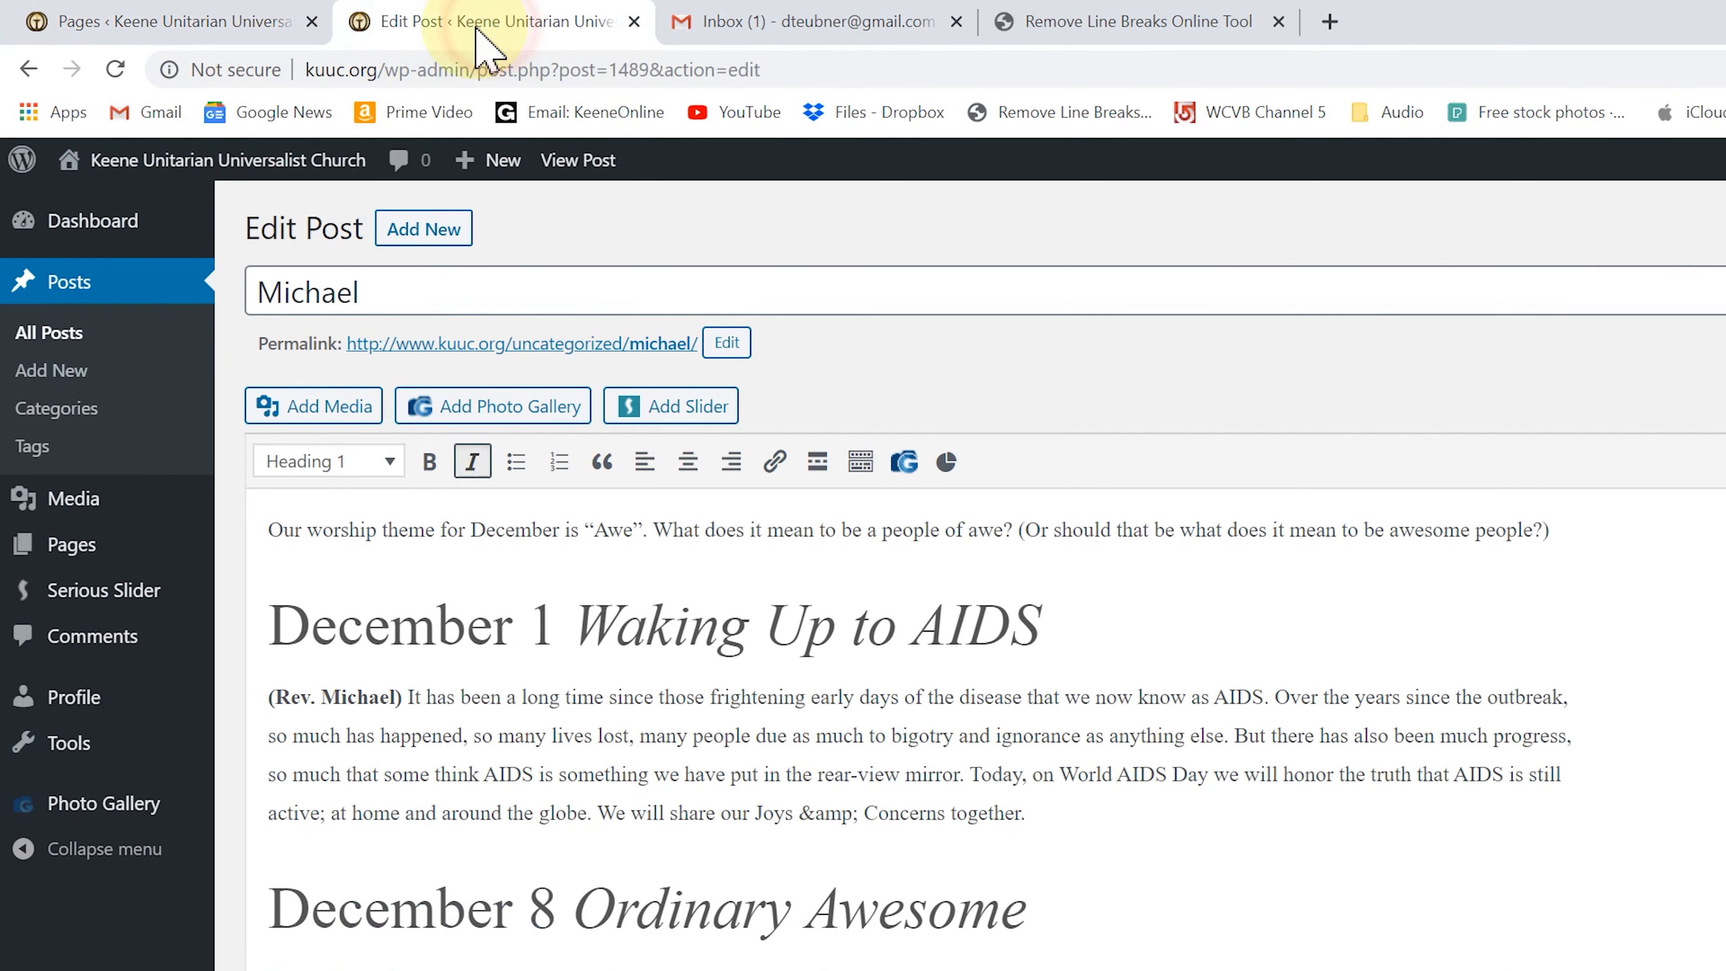
{"action": "left_click", "coordinate": [263, 25]}
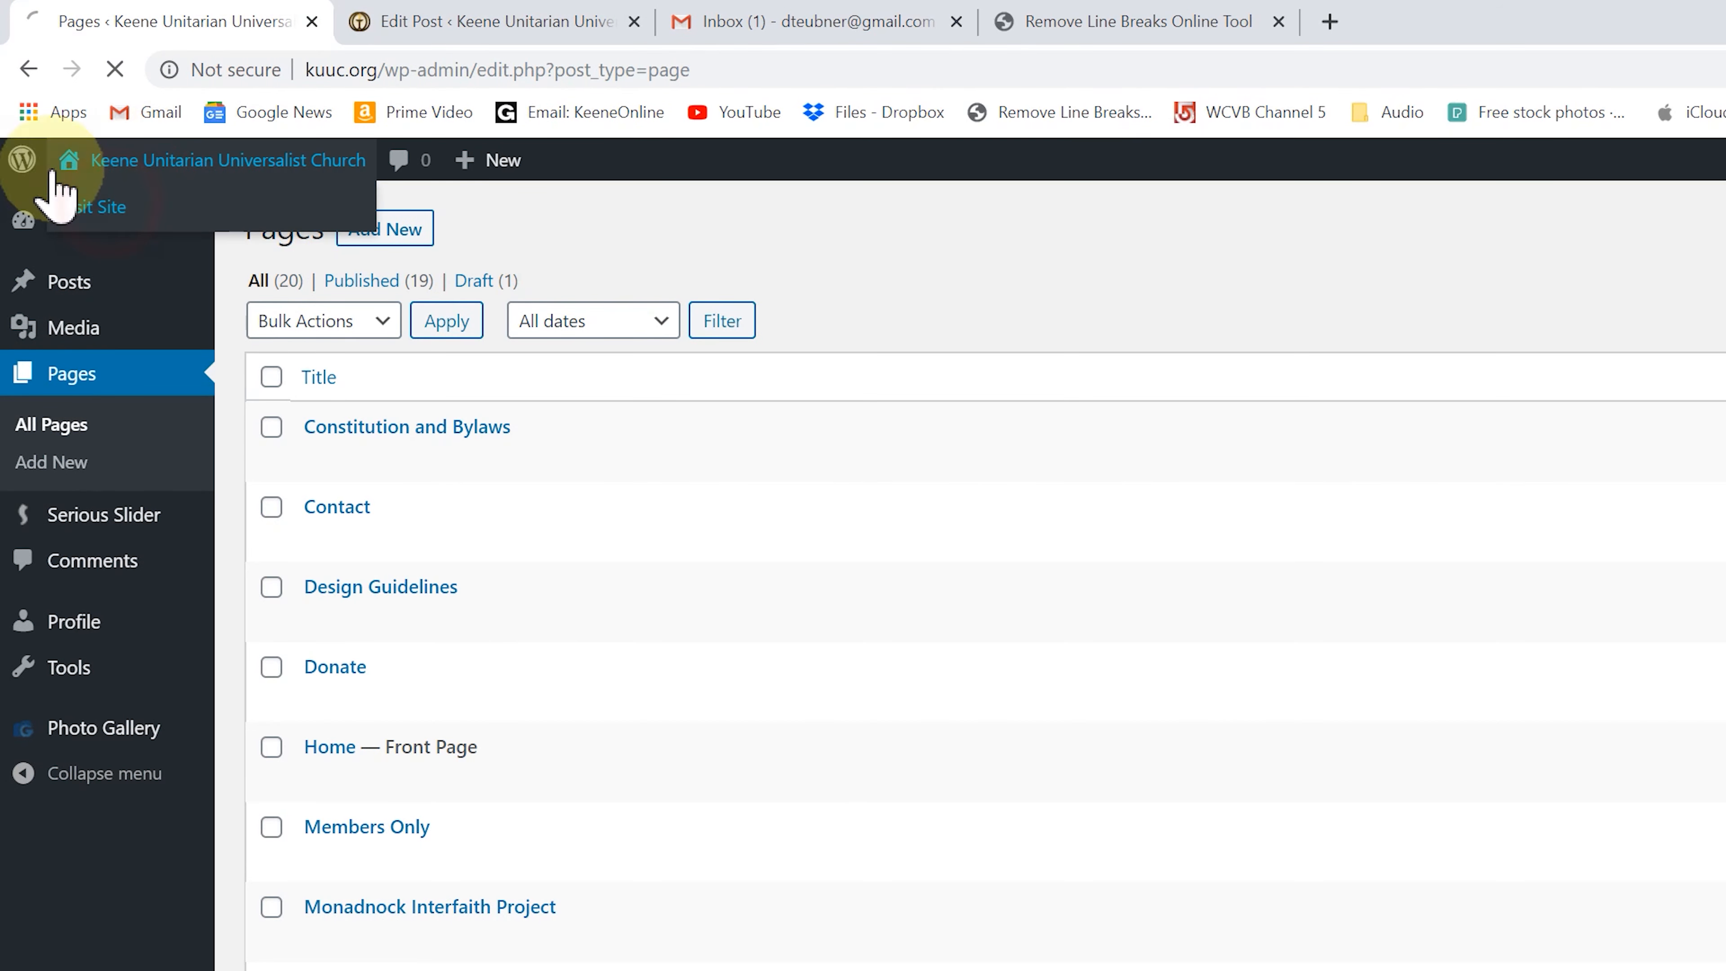
{"action": "left_click", "coordinate": [66, 162]}
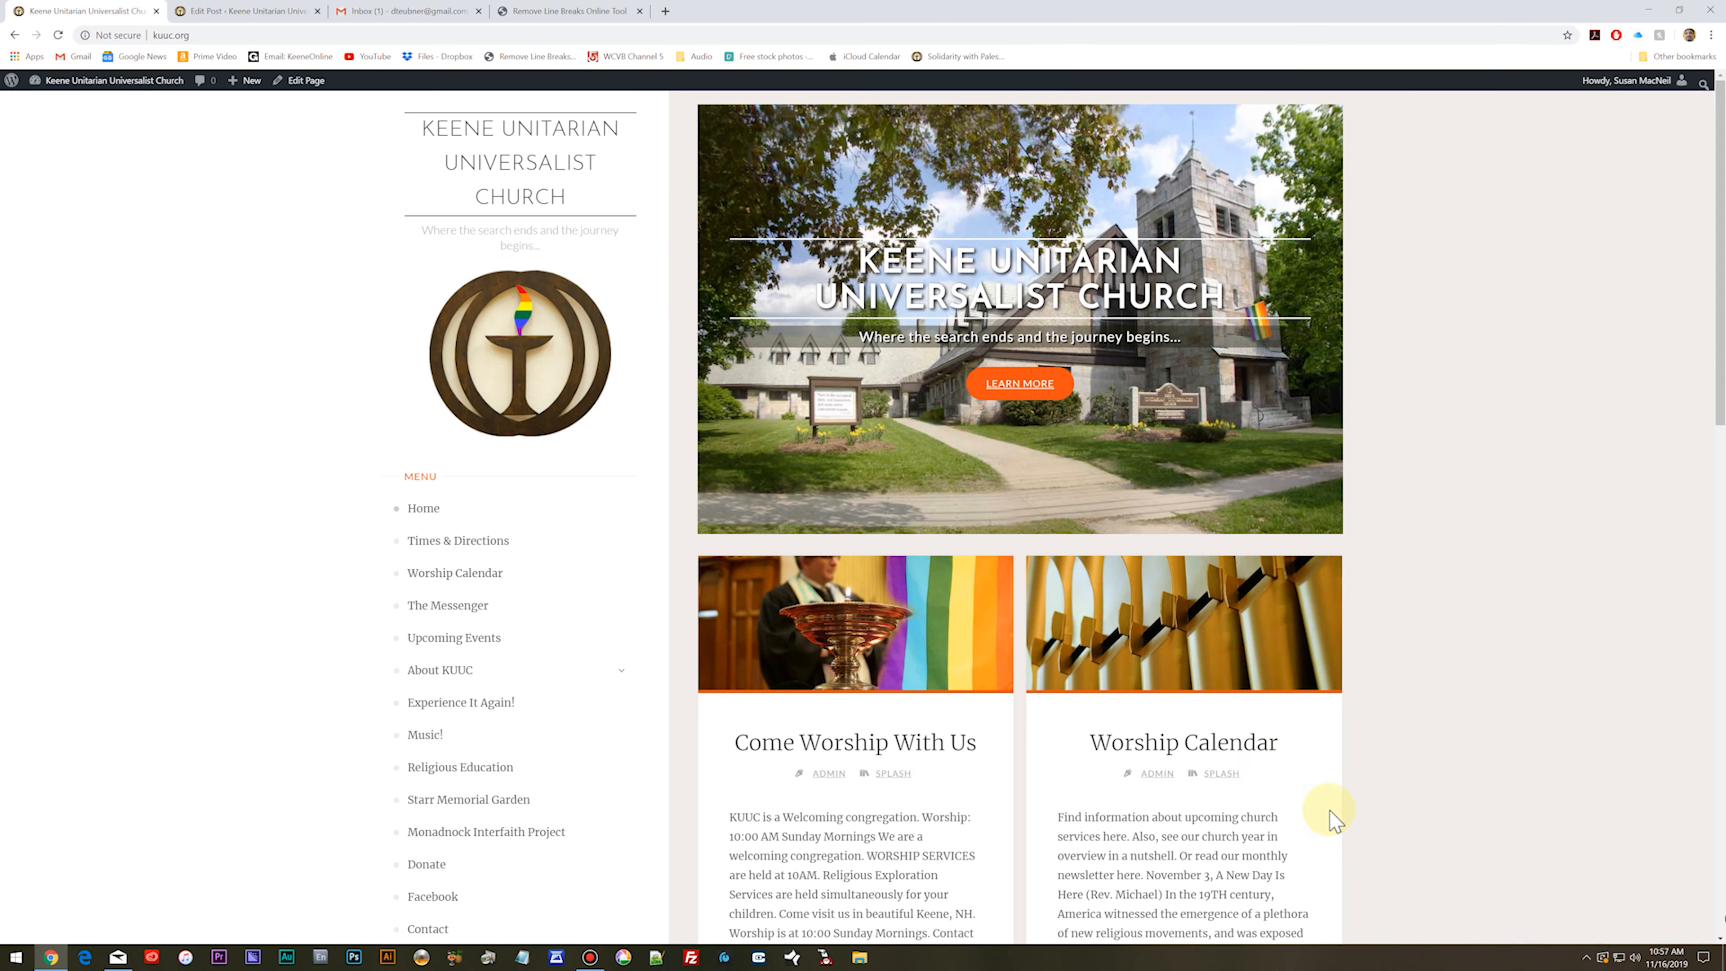
{"action": "left_click", "coordinate": [1213, 746]}
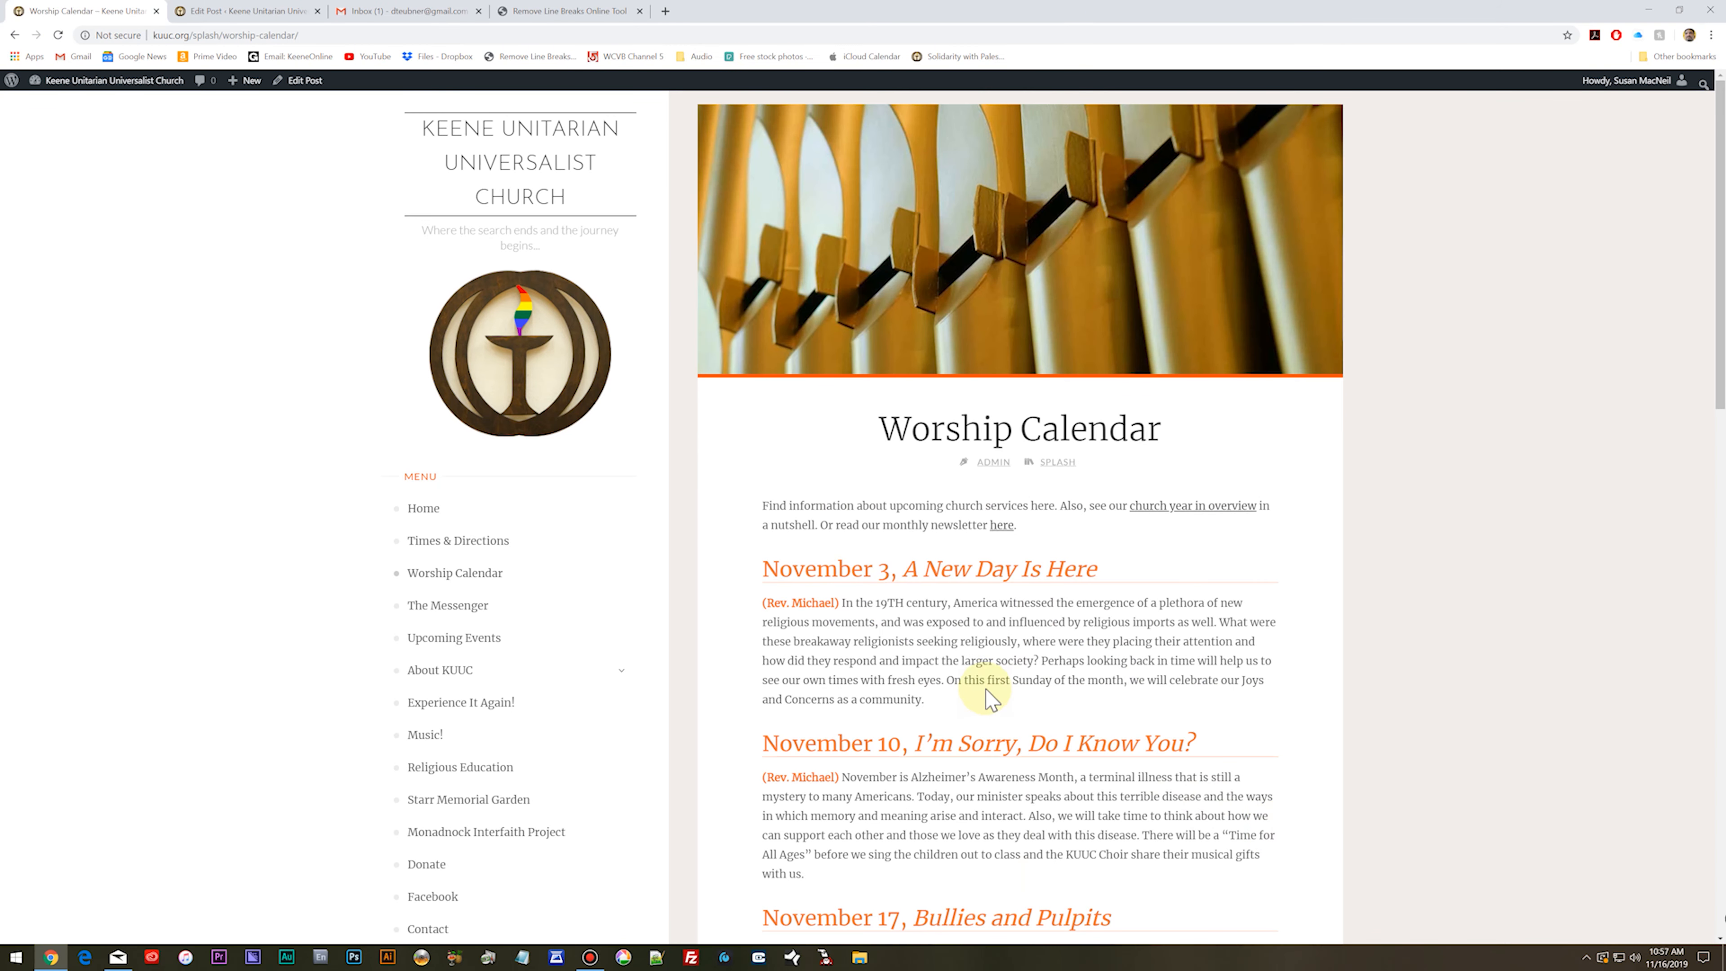
Step: Review the November 3 through November 24 entries of the live Worship Calendar, checking which services are past or upcoming
{"action": "scroll", "coordinate": [928, 660], "scroll_direction": "down", "scroll_amount": 5}
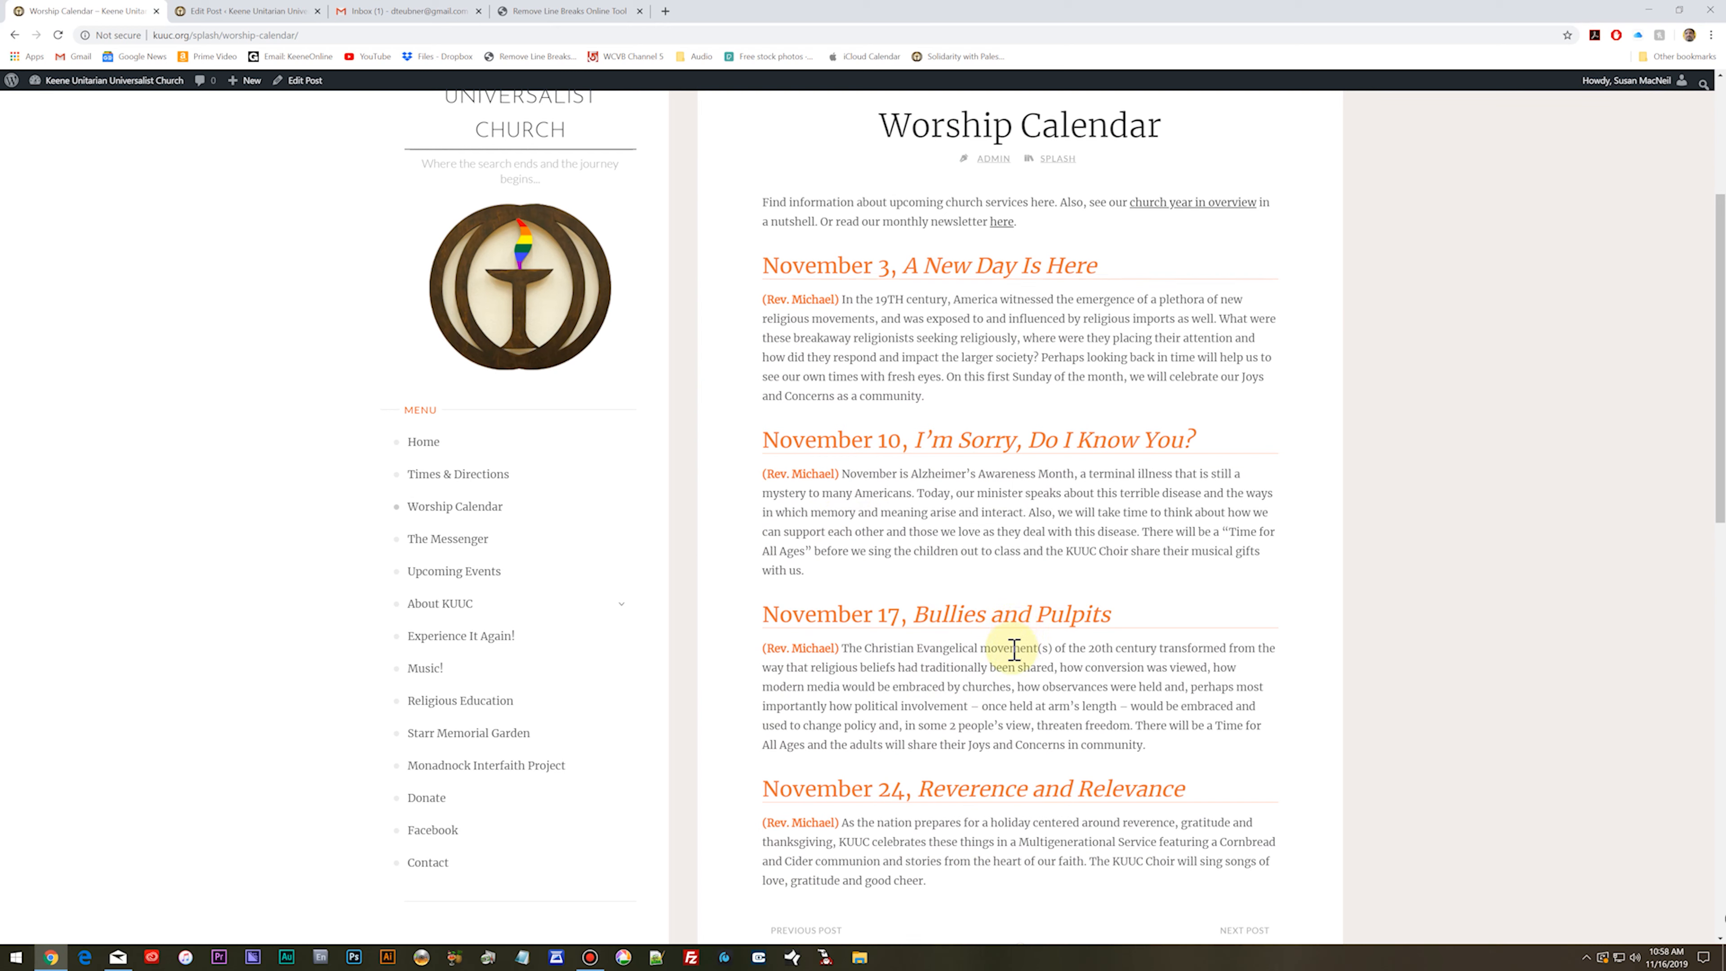
{"action": "left_click_drag", "start_coordinate": [896, 625], "coordinate": [1026, 617]}
{"action": "left_click", "coordinate": [978, 646]}
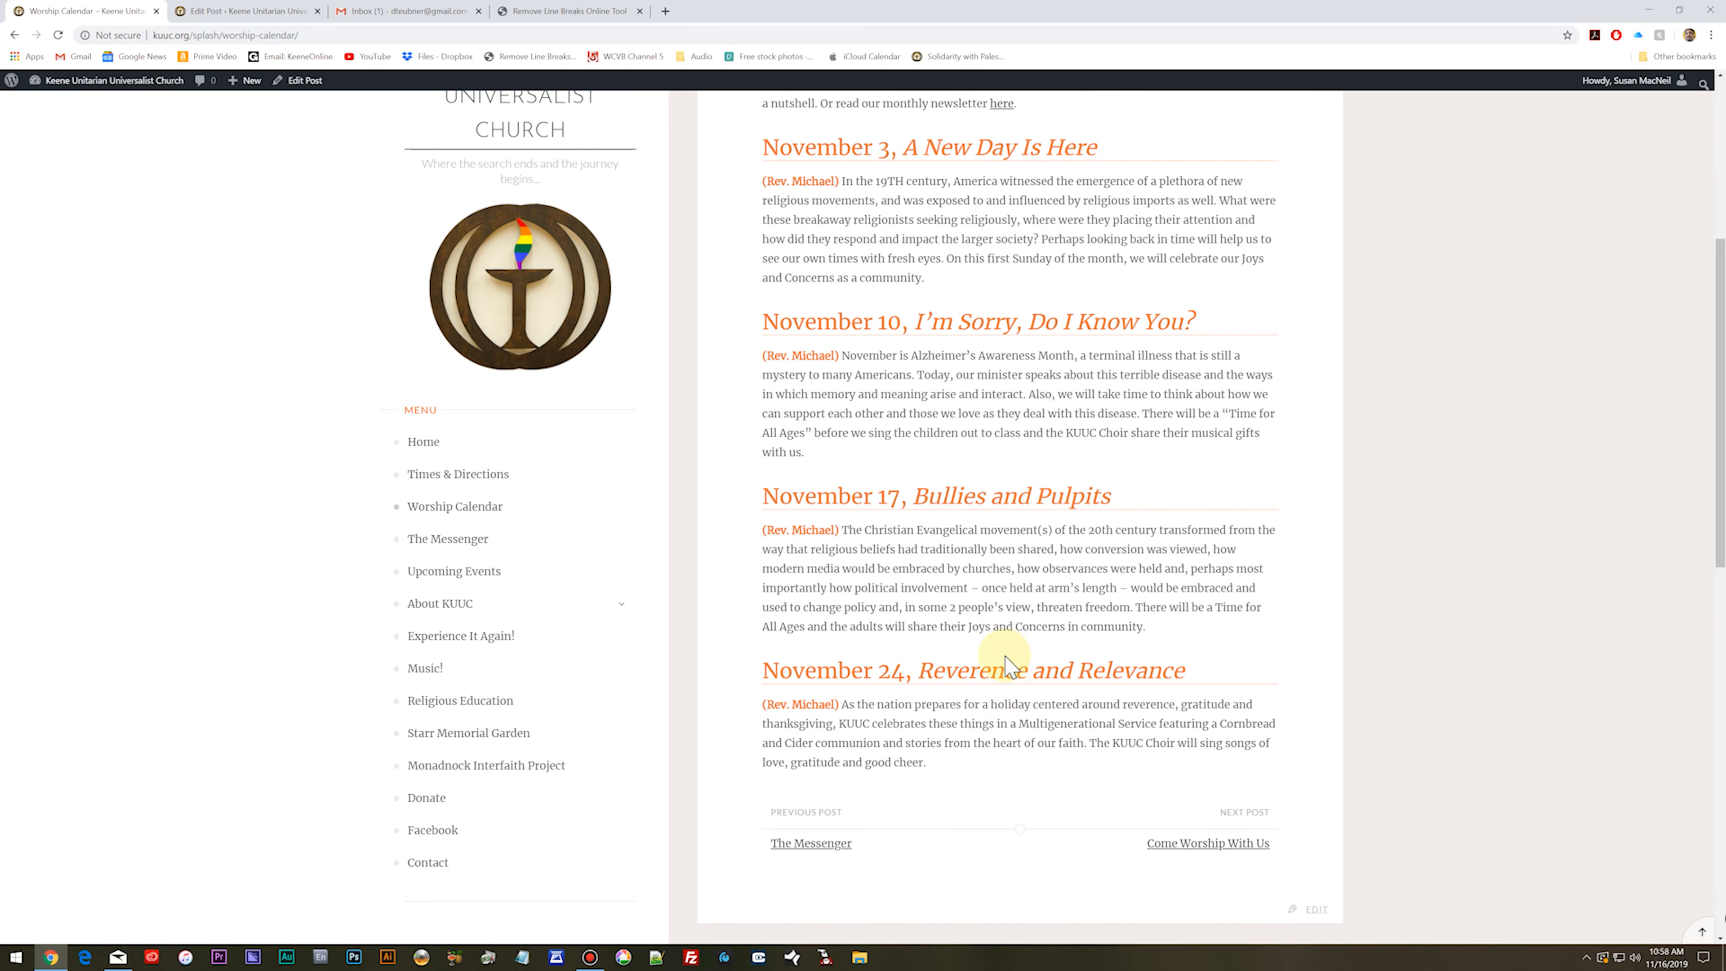
{"action": "left_click_drag", "start_coordinate": [794, 676], "coordinate": [914, 673]}
{"action": "left_click", "coordinate": [1033, 740]}
{"action": "scroll", "coordinate": [1043, 748], "scroll_direction": "up", "scroll_amount": 4}
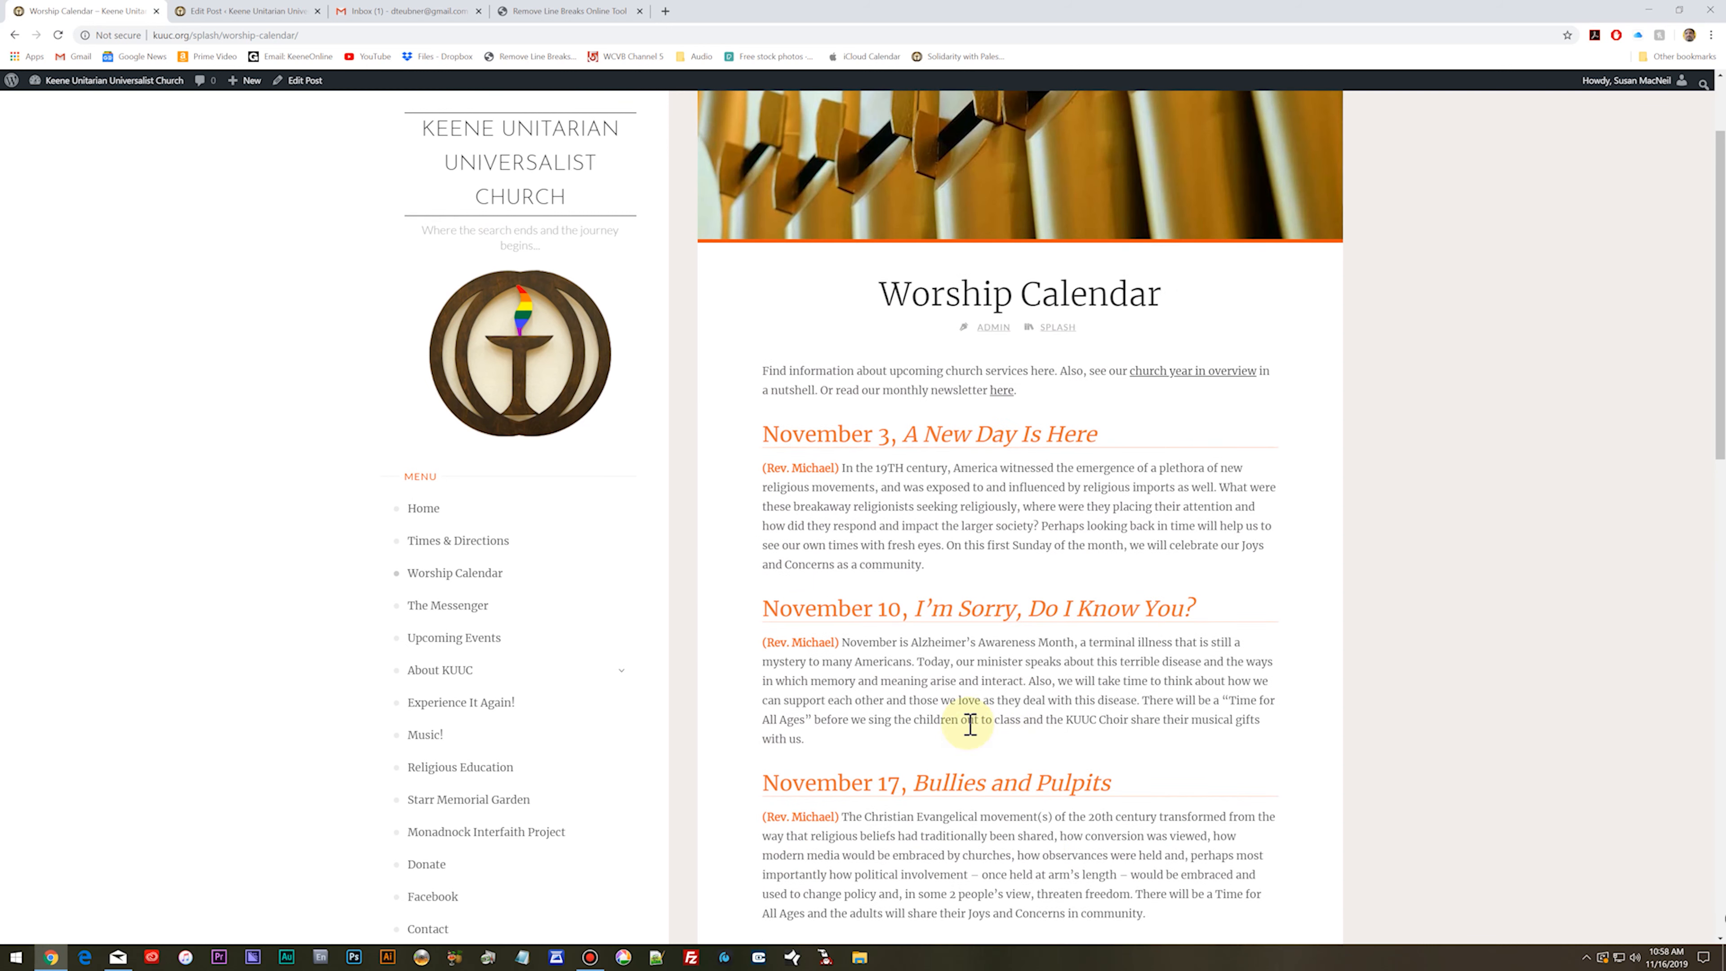
Step: Open the Worship Calendar post for editing and delete the complete November 3 and November 10 entries
{"action": "left_click", "coordinate": [304, 80]}
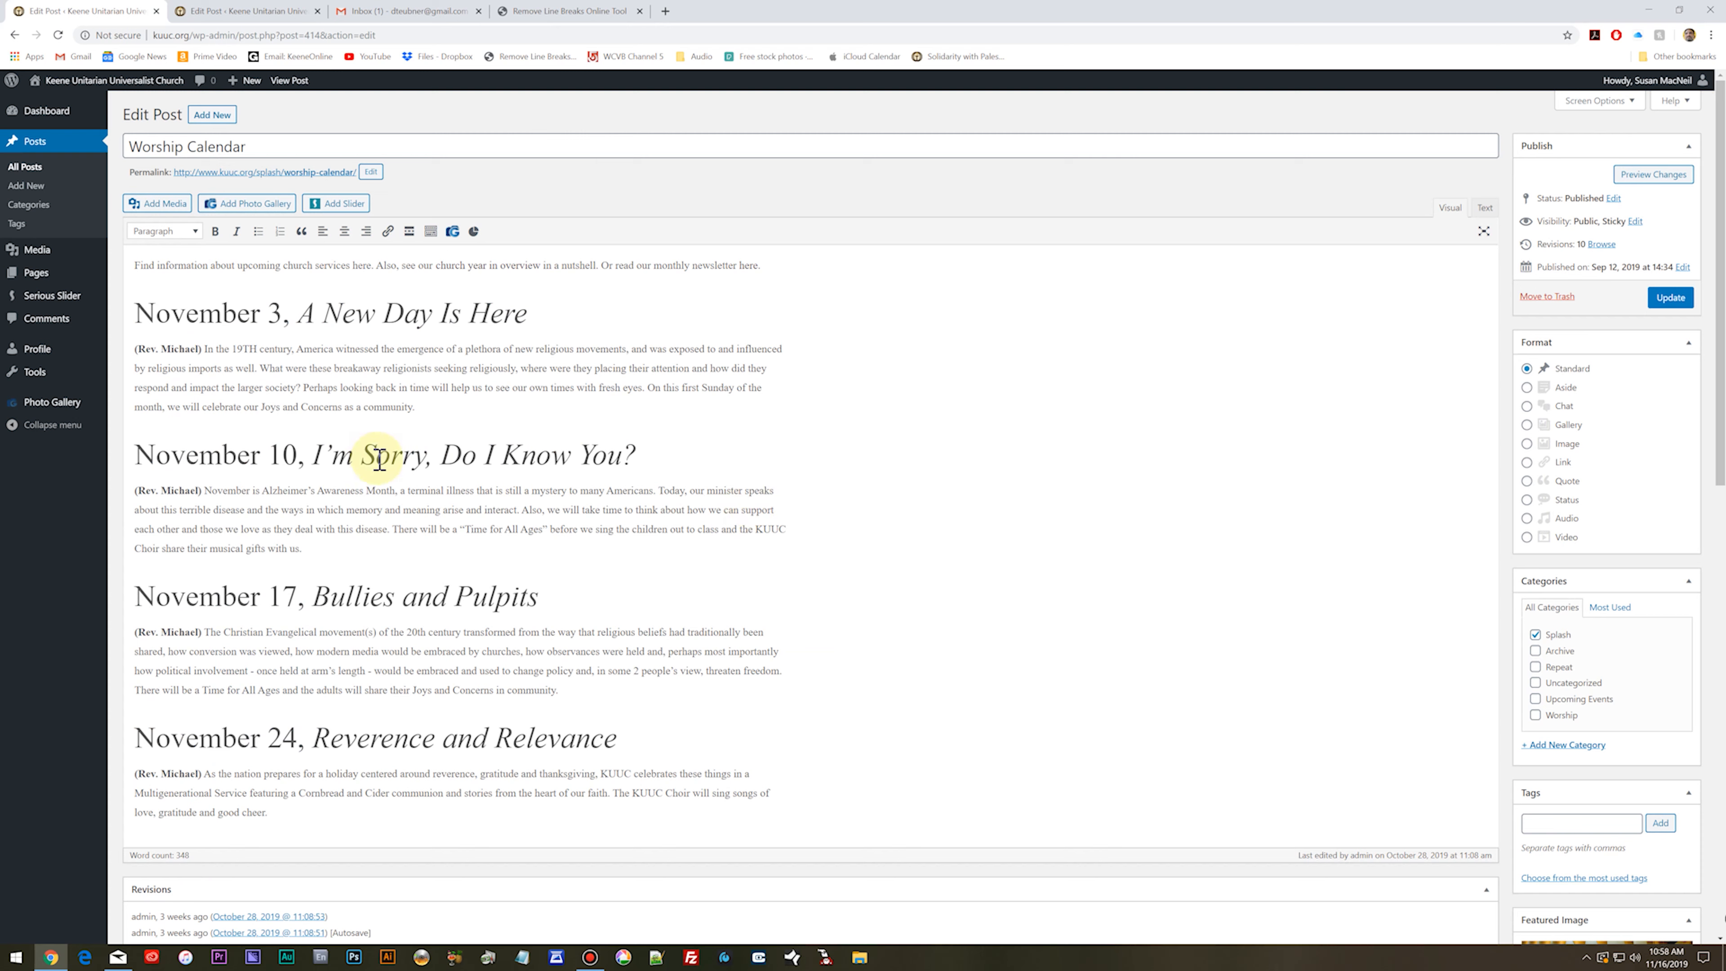
{"action": "left_click", "coordinate": [319, 548]}
{"action": "left_click_drag", "start_coordinate": [318, 548], "coordinate": [129, 301]}
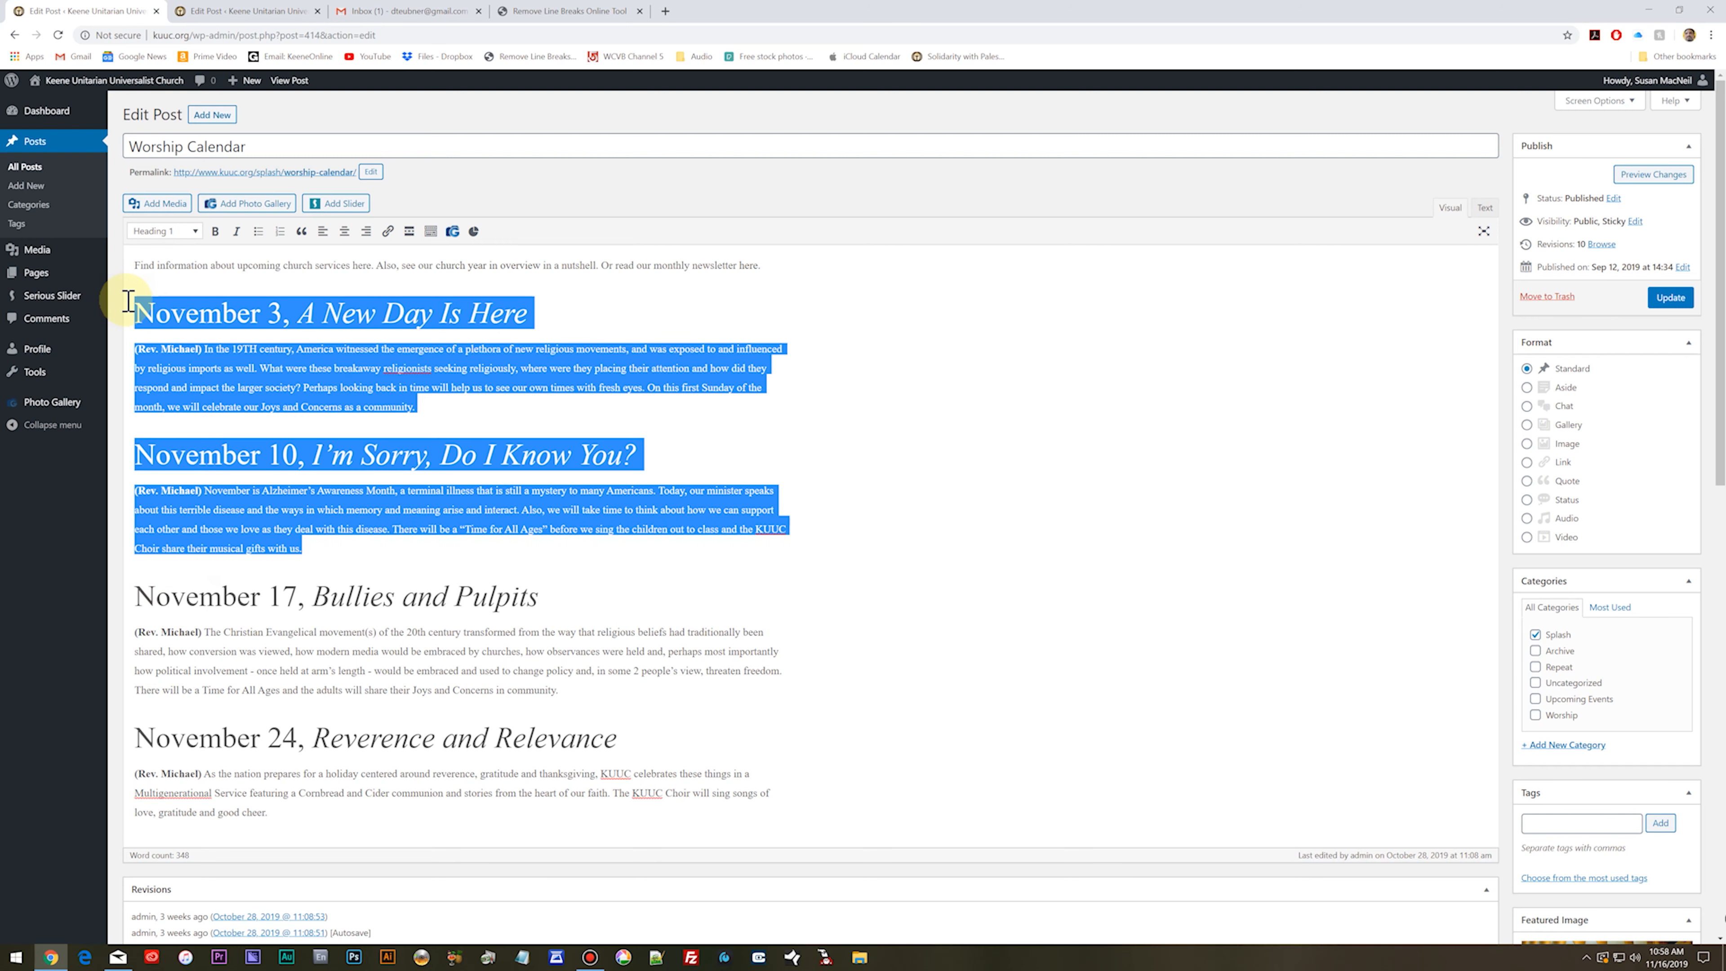
{"action": "key", "text": "Delete"}
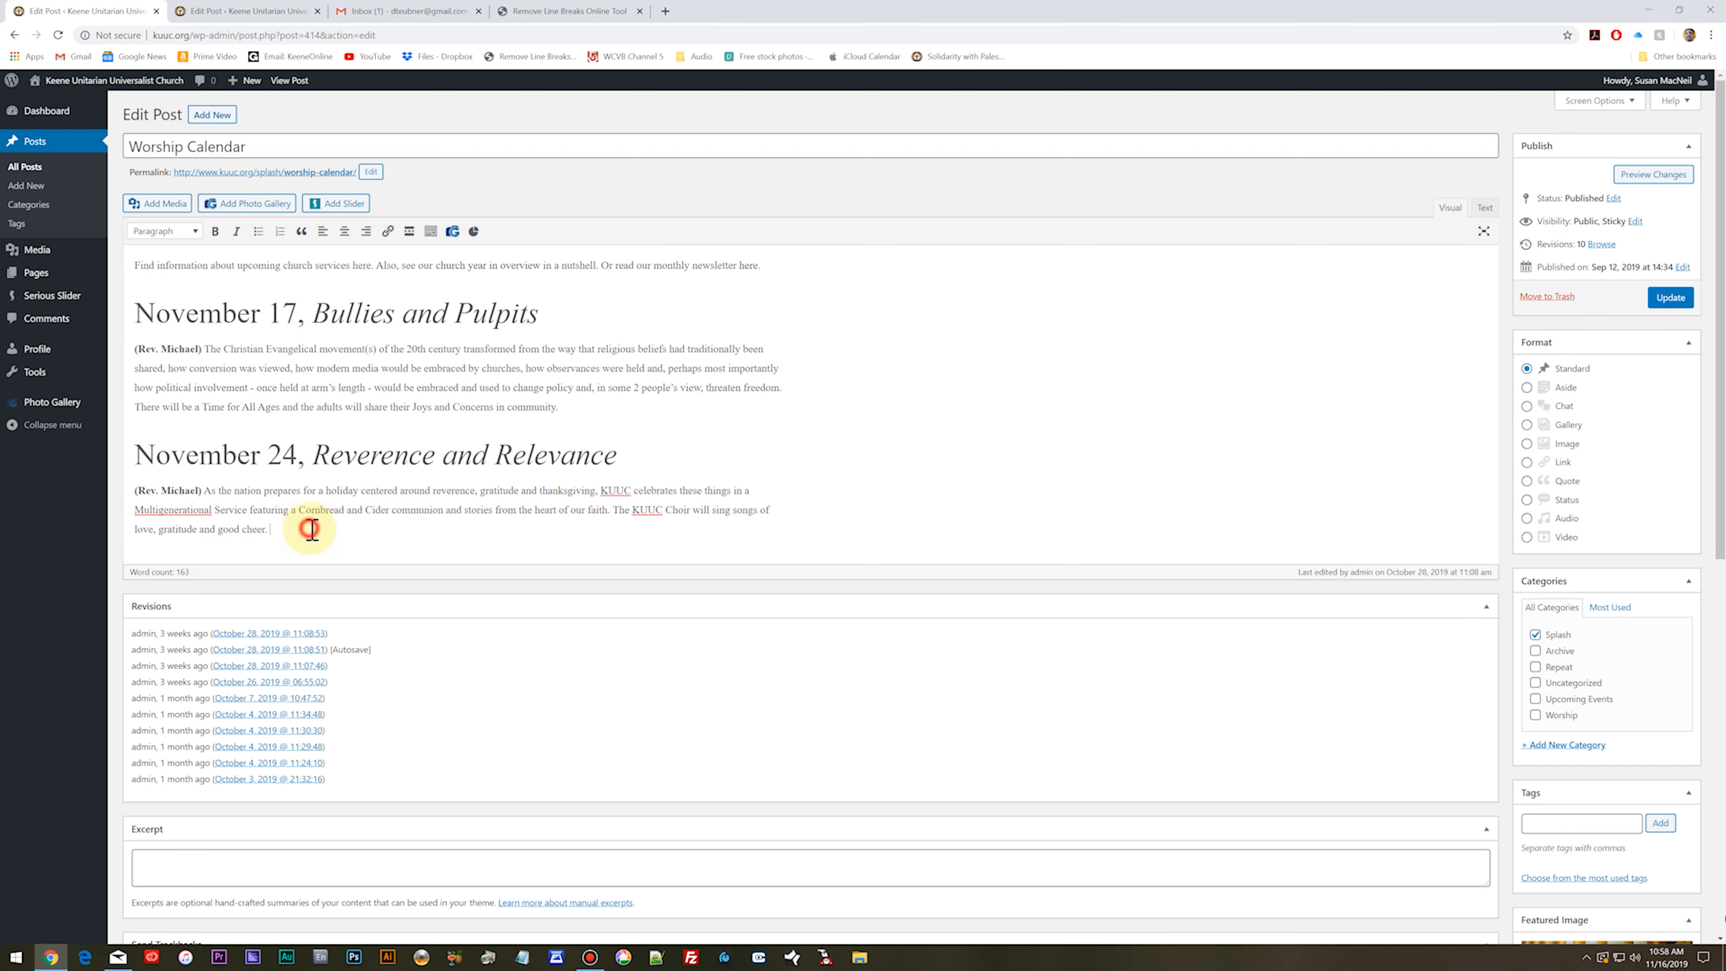
Step: Paste the copied December content on a new line below the November 24 entry and update the Worship Calendar post
{"action": "key", "text": "Return"}
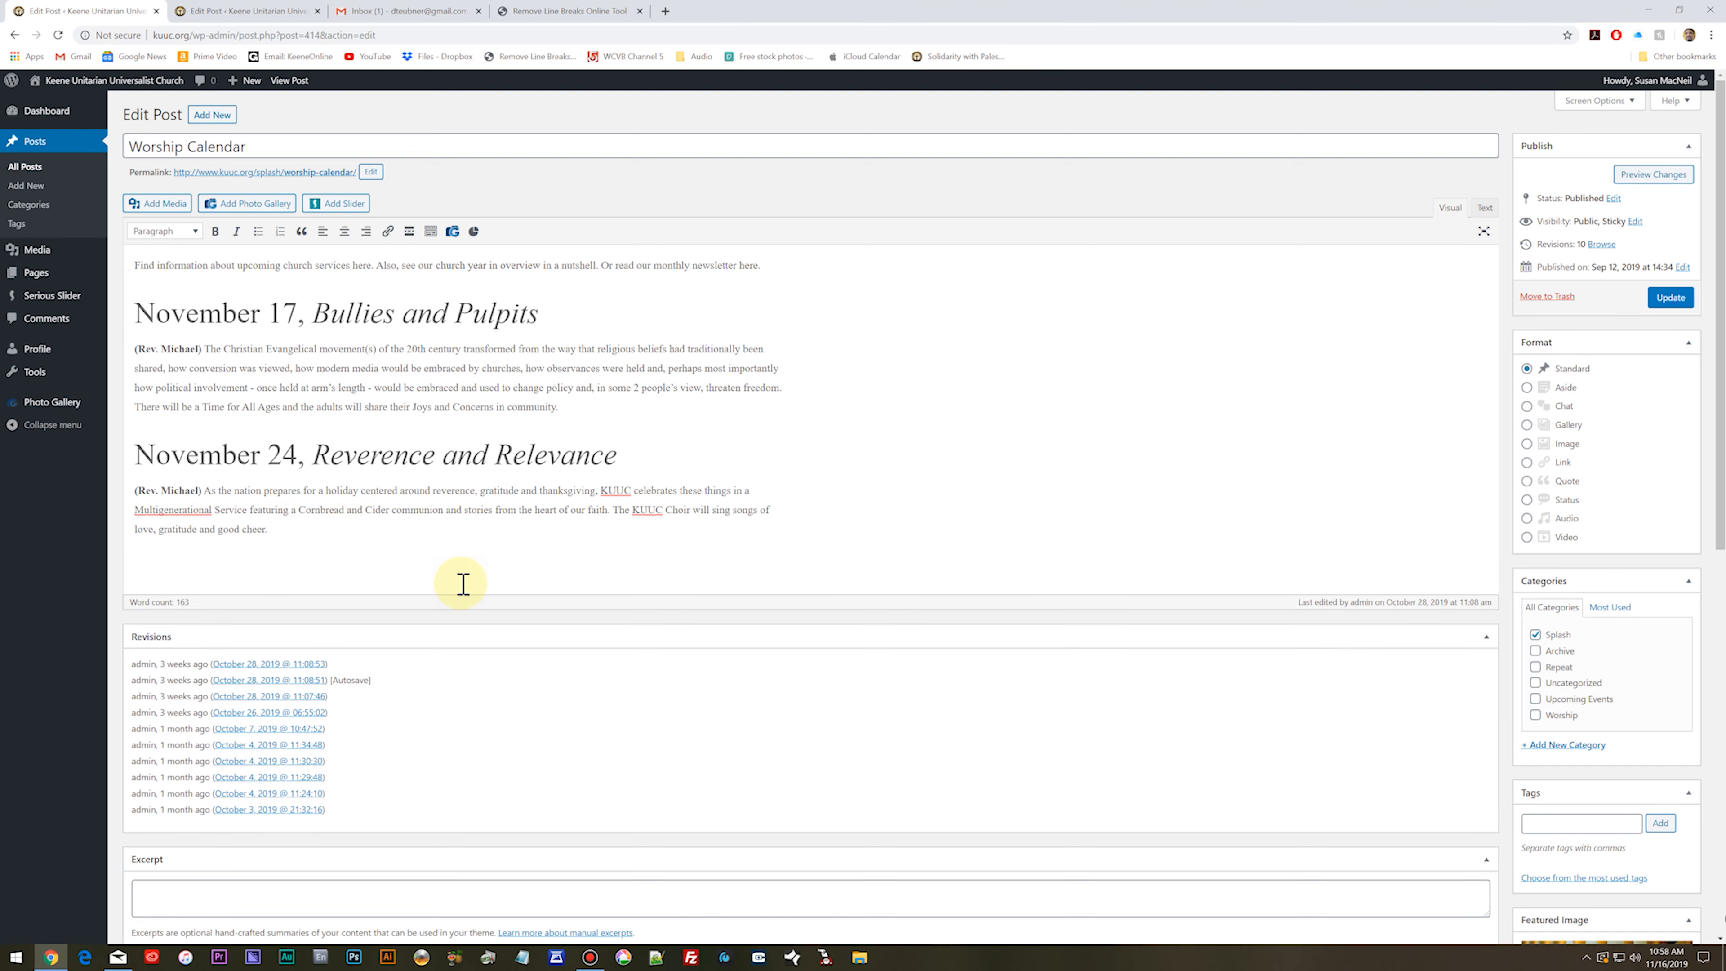
{"action": "key", "text": "ctrl+v"}
{"action": "scroll", "coordinate": [903, 598], "scroll_direction": "up", "scroll_amount": 5}
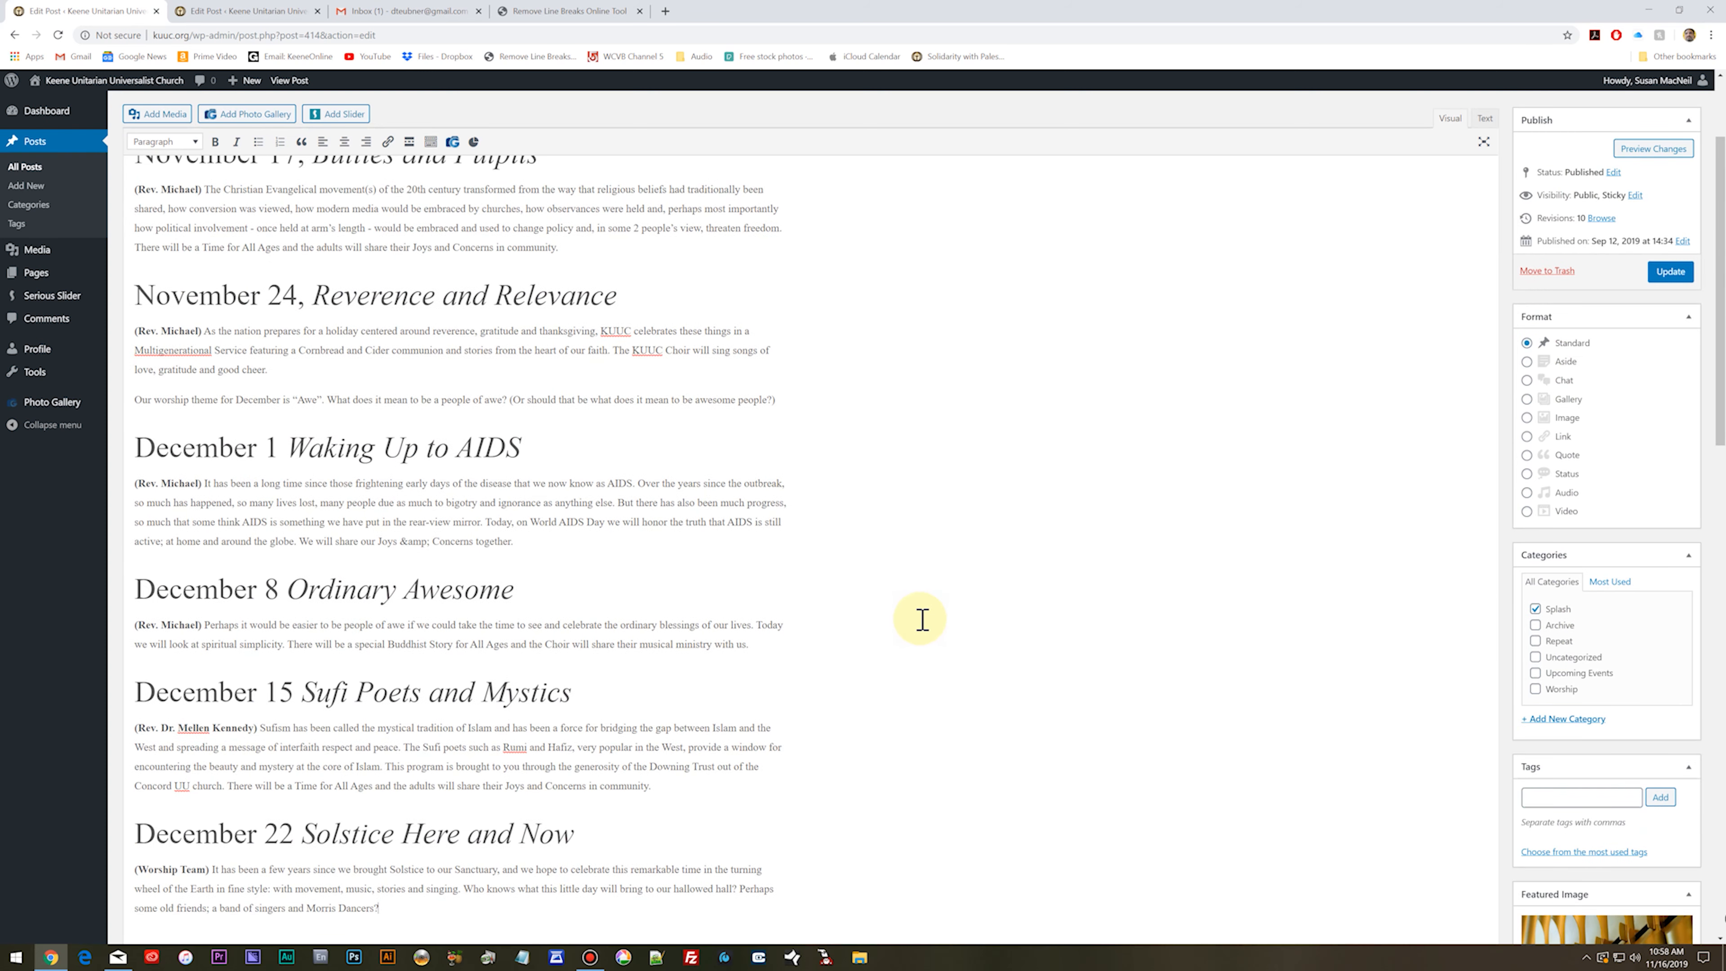
{"action": "scroll", "coordinate": [922, 619], "scroll_direction": "up", "scroll_amount": 3}
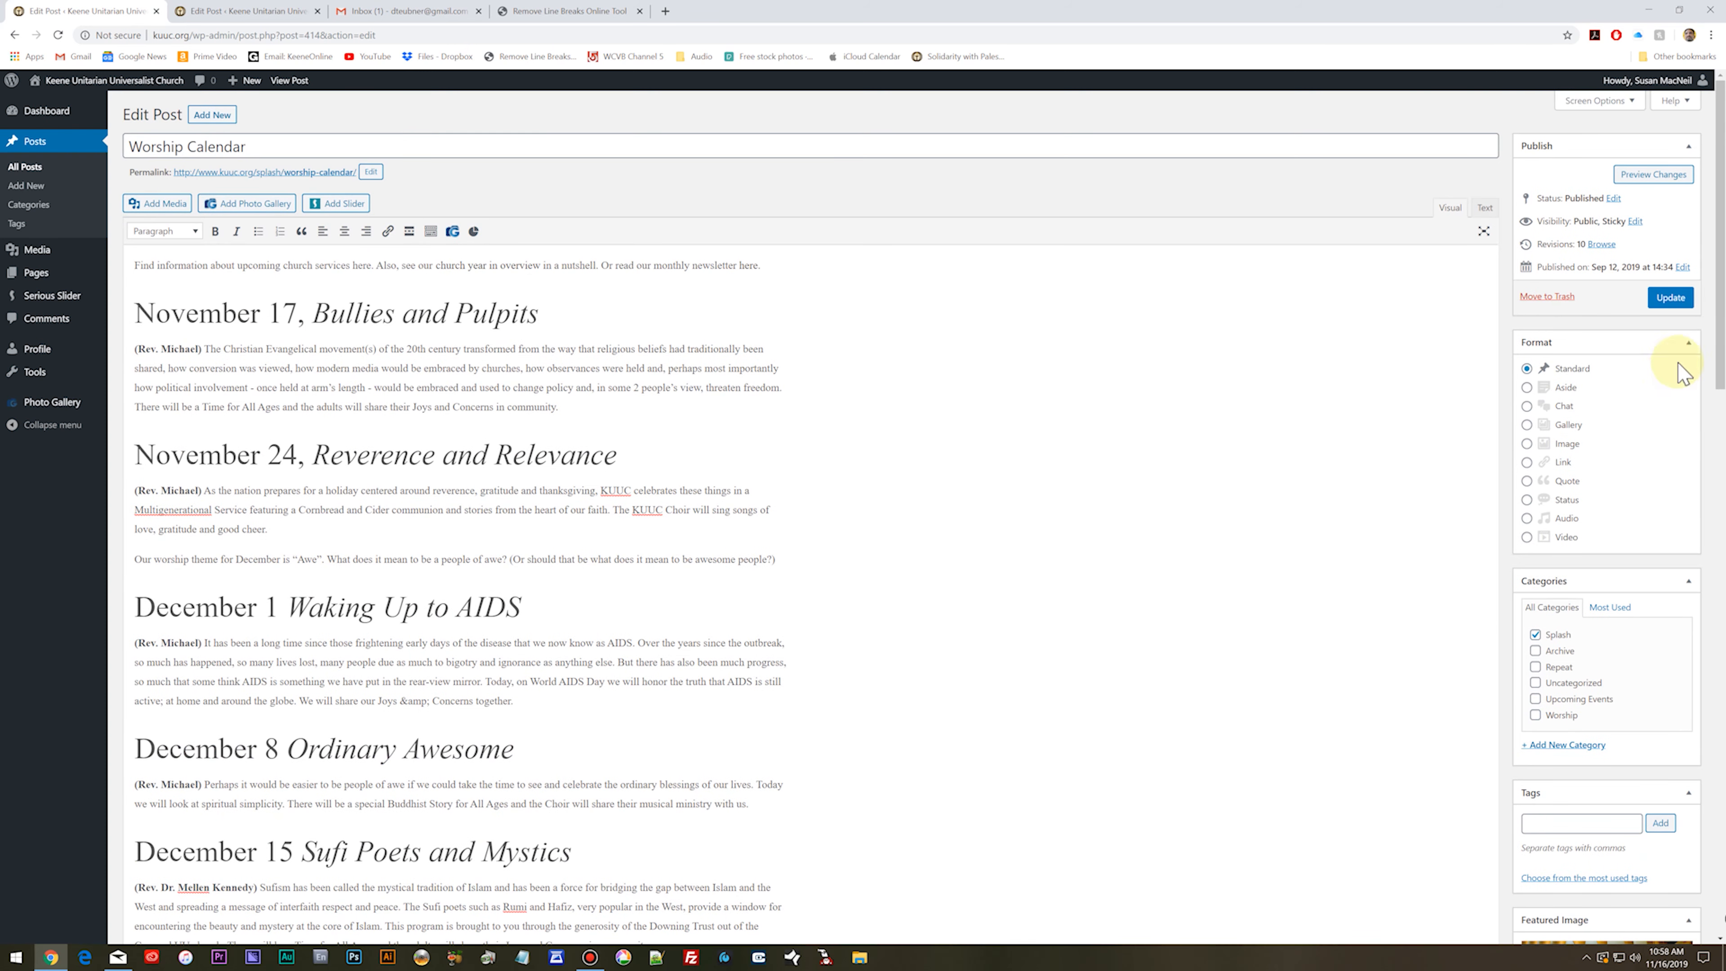
{"action": "left_click", "coordinate": [1671, 298]}
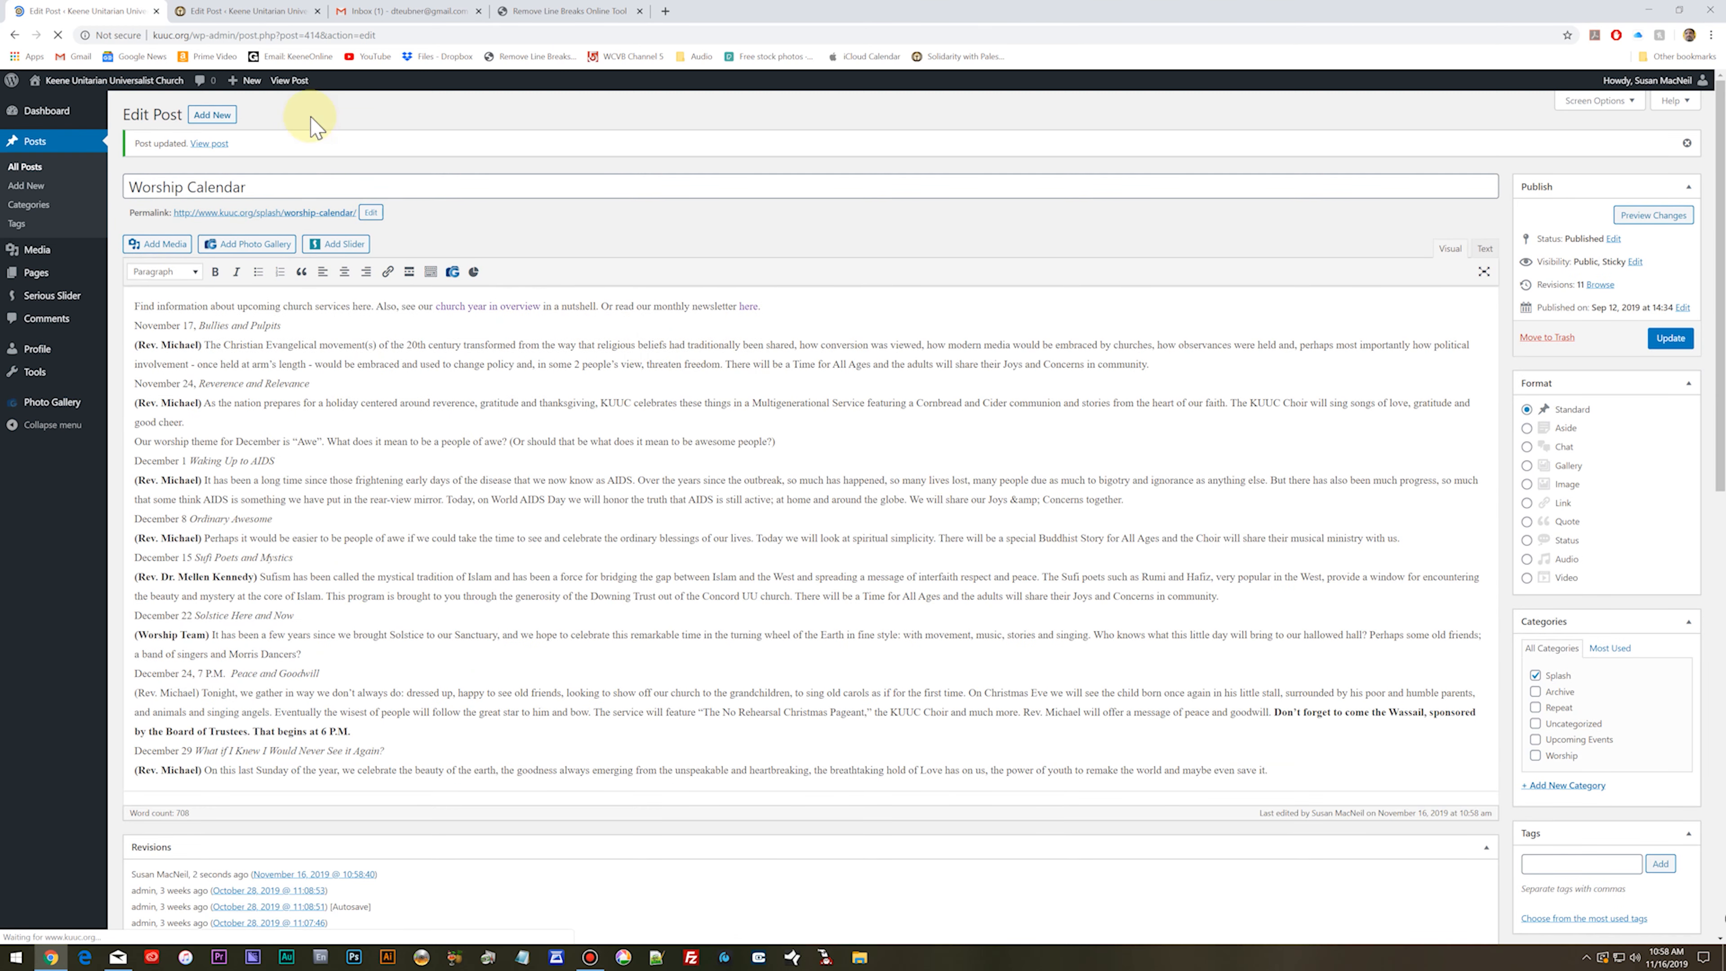
Step: View the live Worship Calendar and check the placement of the December theme sentence between the November 24 and December 1 entries
{"action": "left_click", "coordinate": [296, 84]}
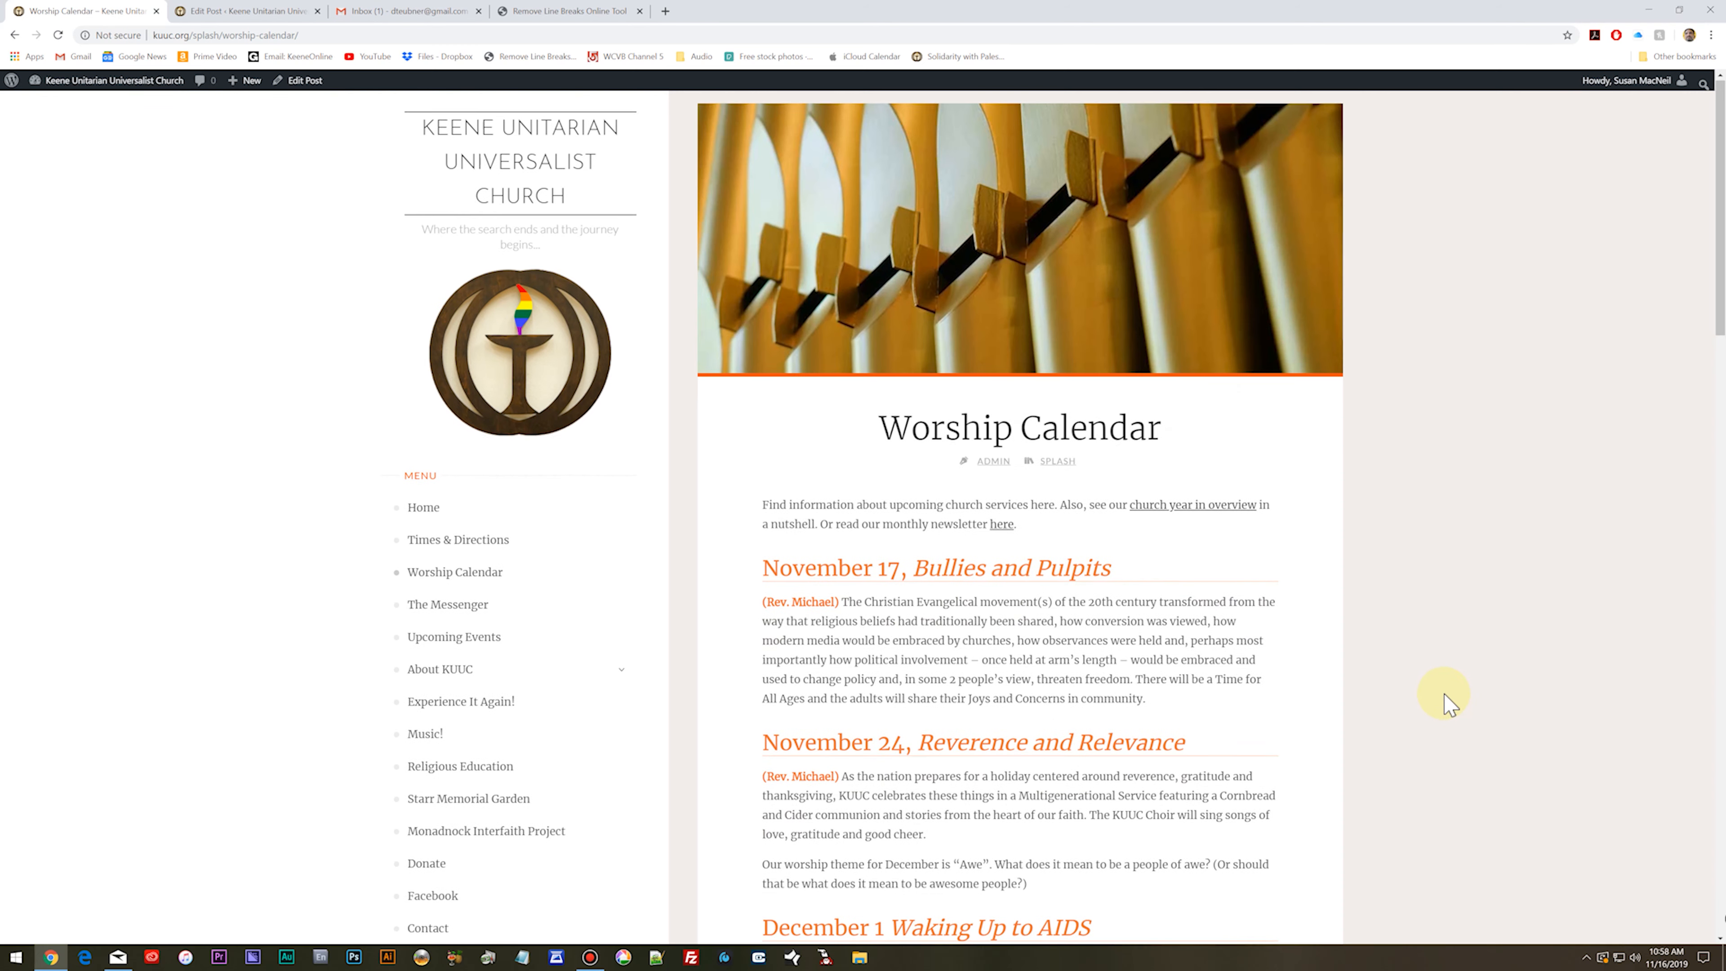
{"action": "scroll", "coordinate": [1447, 704], "scroll_direction": "down", "scroll_amount": 5}
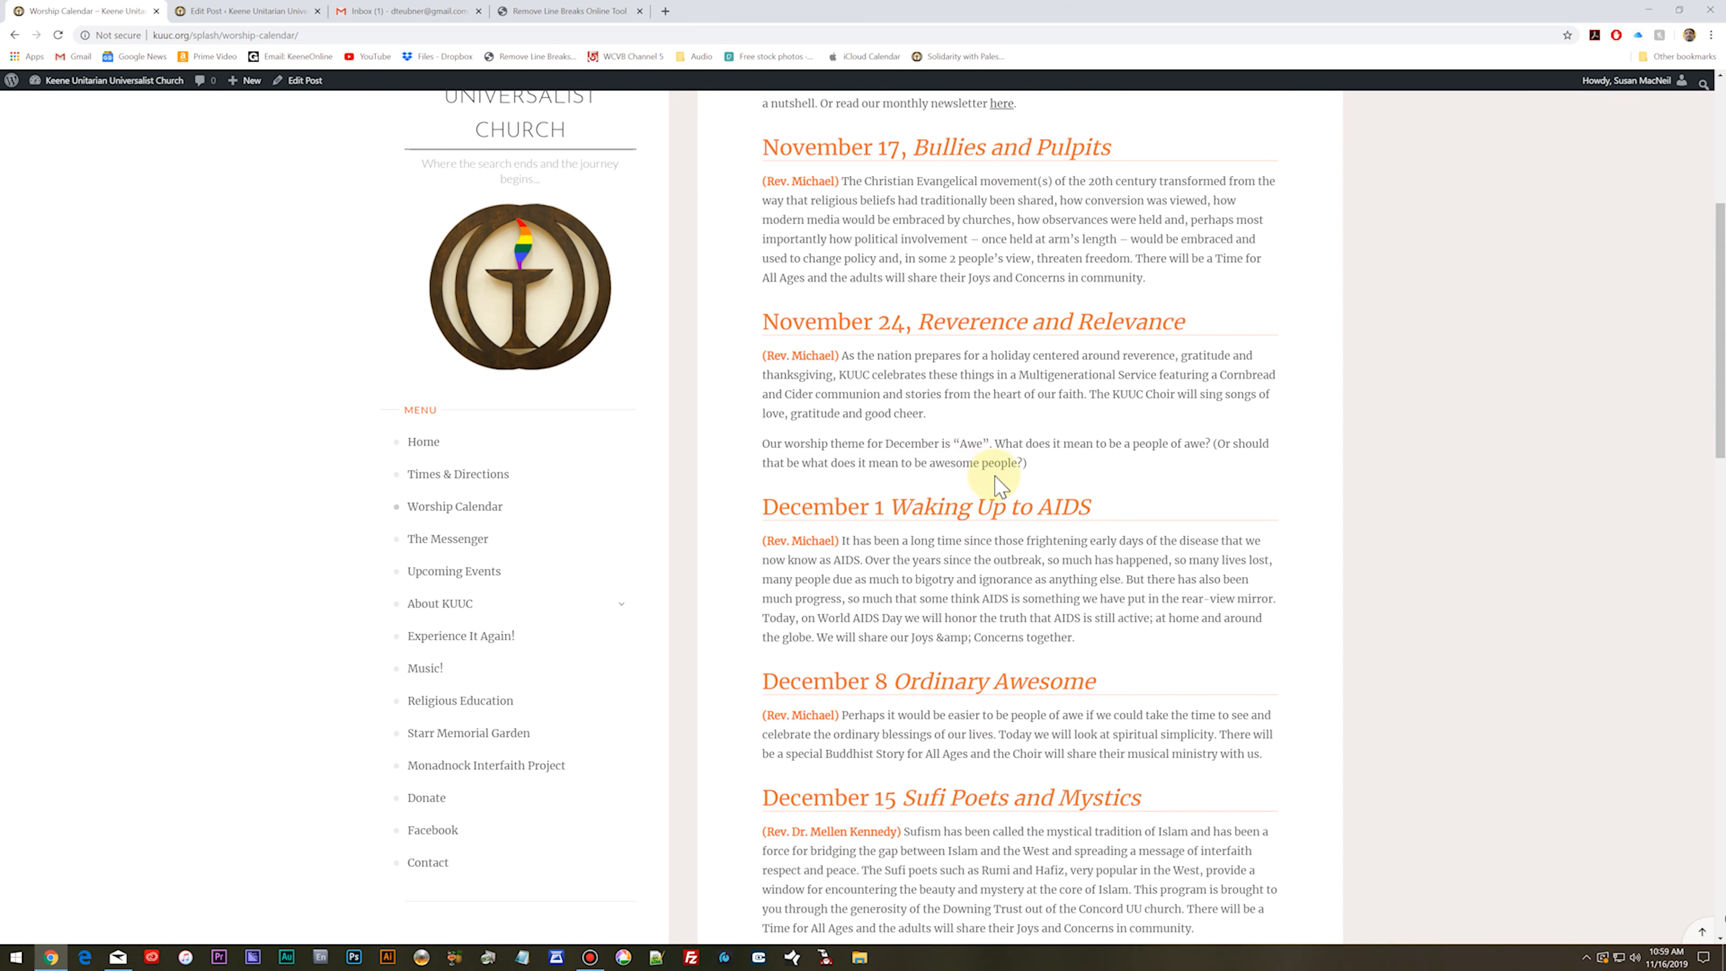
{"action": "scroll", "coordinate": [992, 481], "scroll_direction": "up", "scroll_amount": 3}
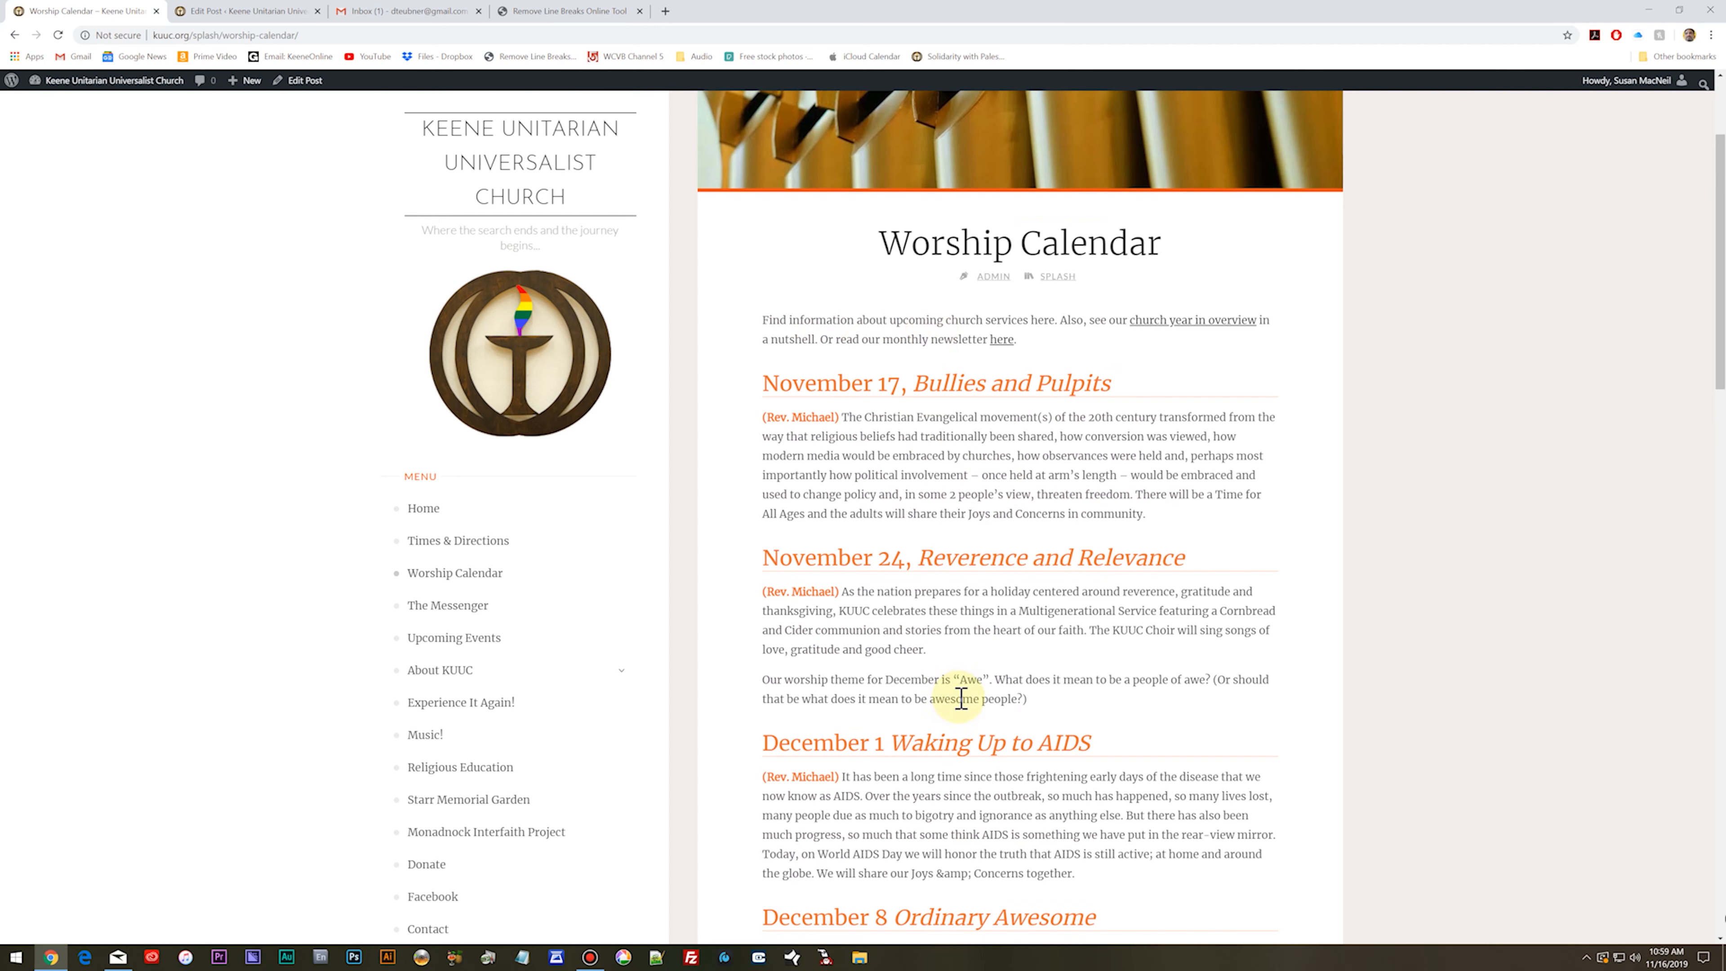
{"action": "left_click_drag", "start_coordinate": [762, 679], "coordinate": [1050, 709]}
{"action": "left_click", "coordinate": [1052, 707]}
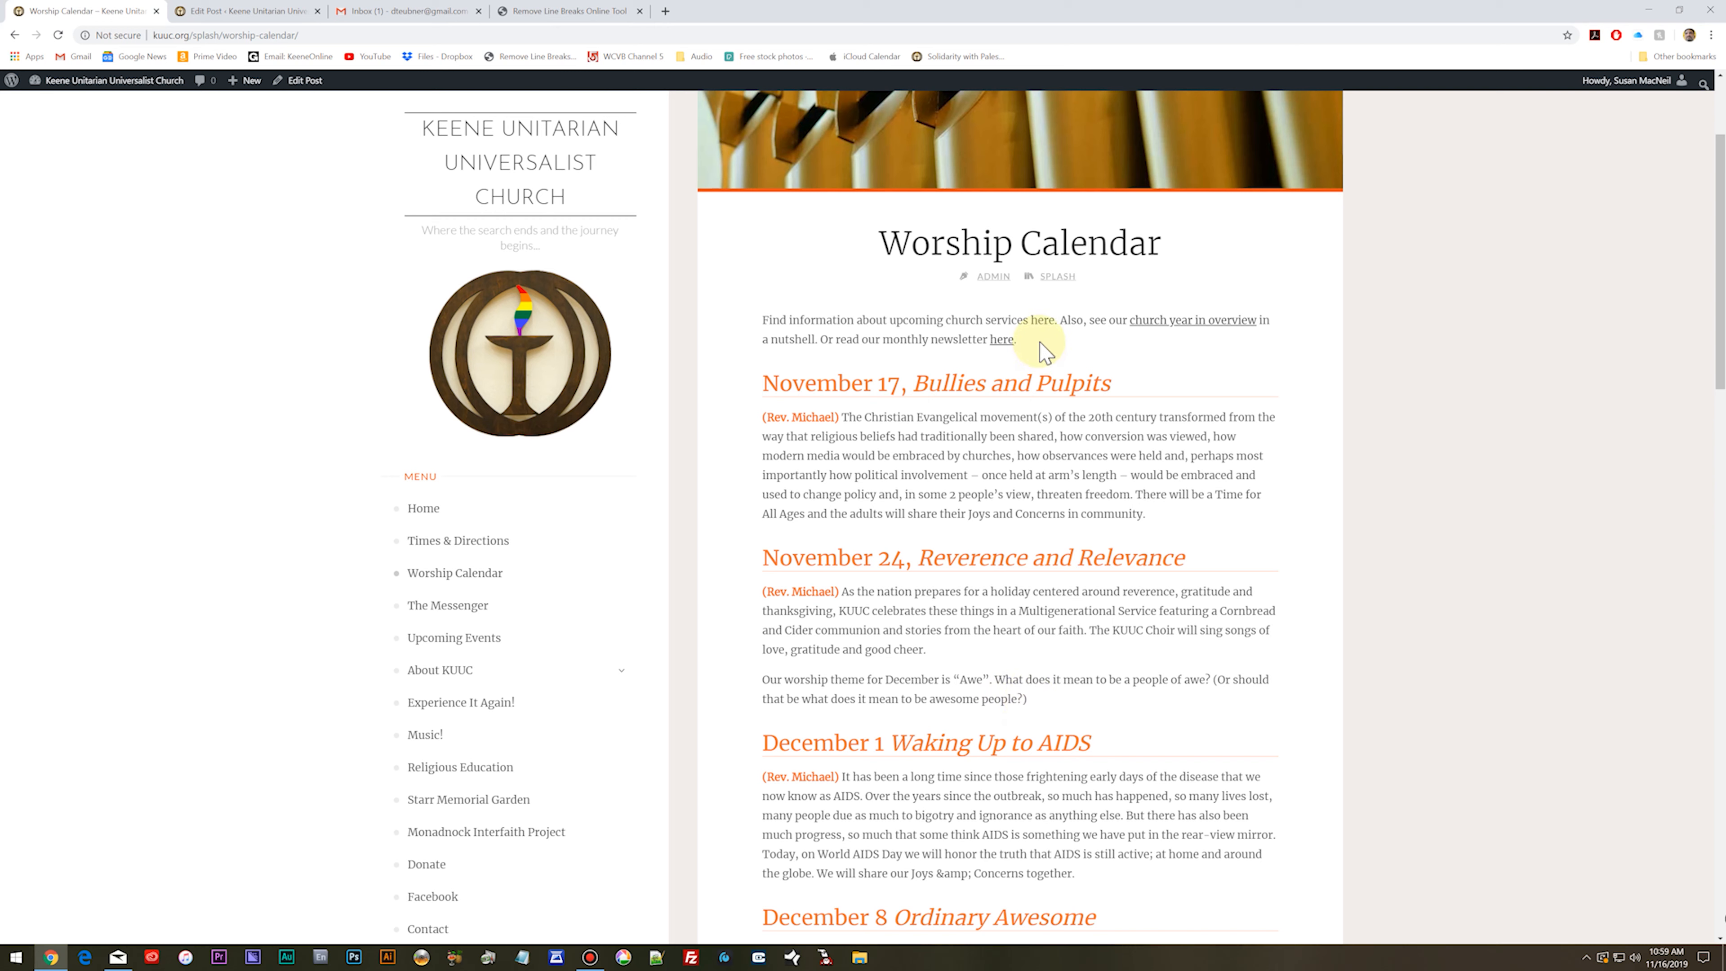
Step: Move the December theme sentence from above the December 1 entry to the end of the introductory paragraph, and update the post
{"action": "left_click", "coordinate": [303, 80]}
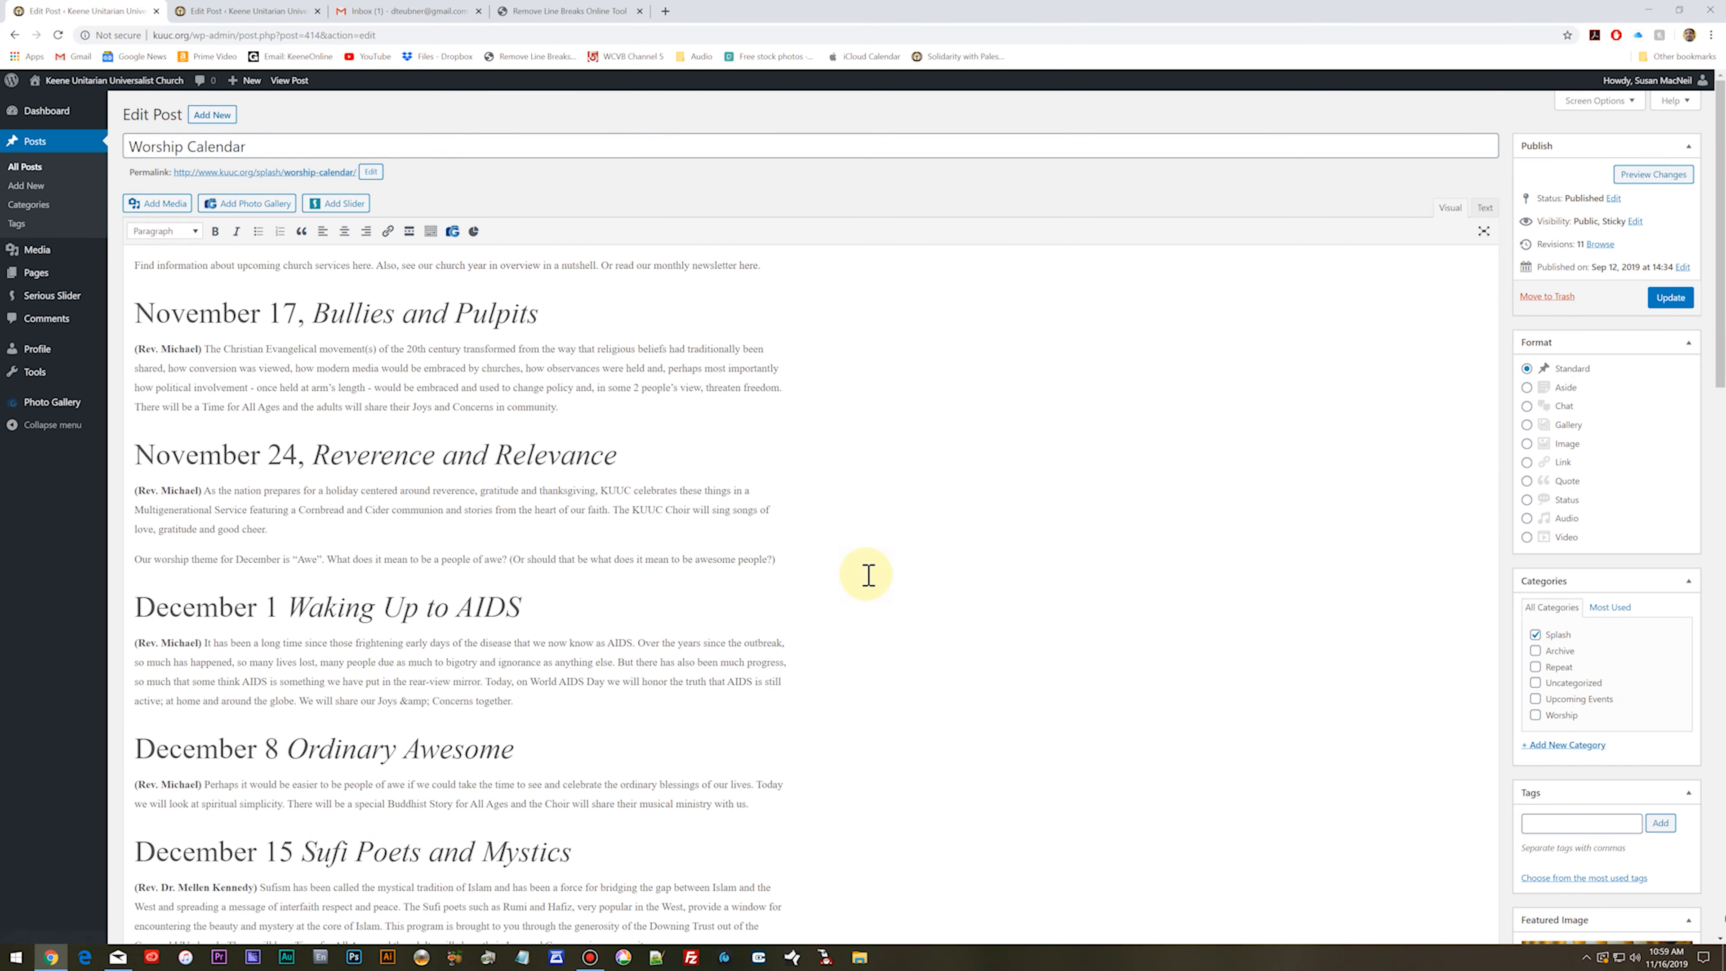
{"action": "scroll", "coordinate": [873, 574], "scroll_direction": "down", "scroll_amount": 4}
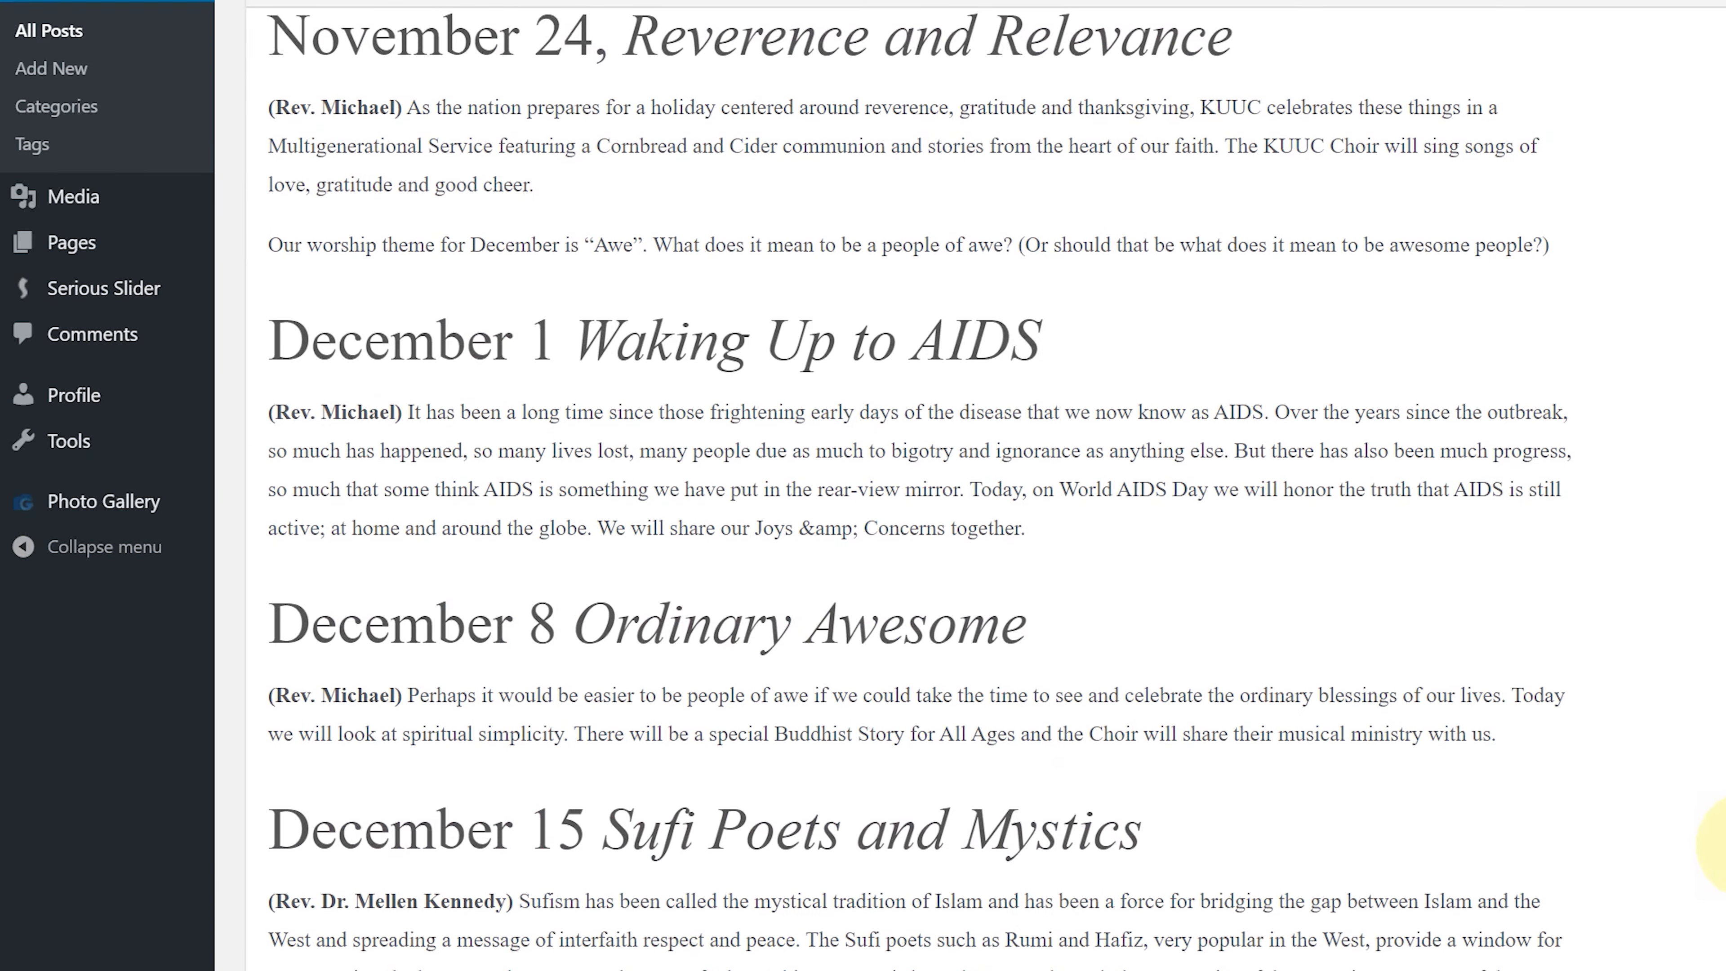
{"action": "scroll", "coordinate": [415, 470], "scroll_direction": "up", "scroll_amount": 3}
{"action": "left_click_drag", "start_coordinate": [254, 714], "coordinate": [1629, 706]}
{"action": "key", "text": "ctrl+c"}
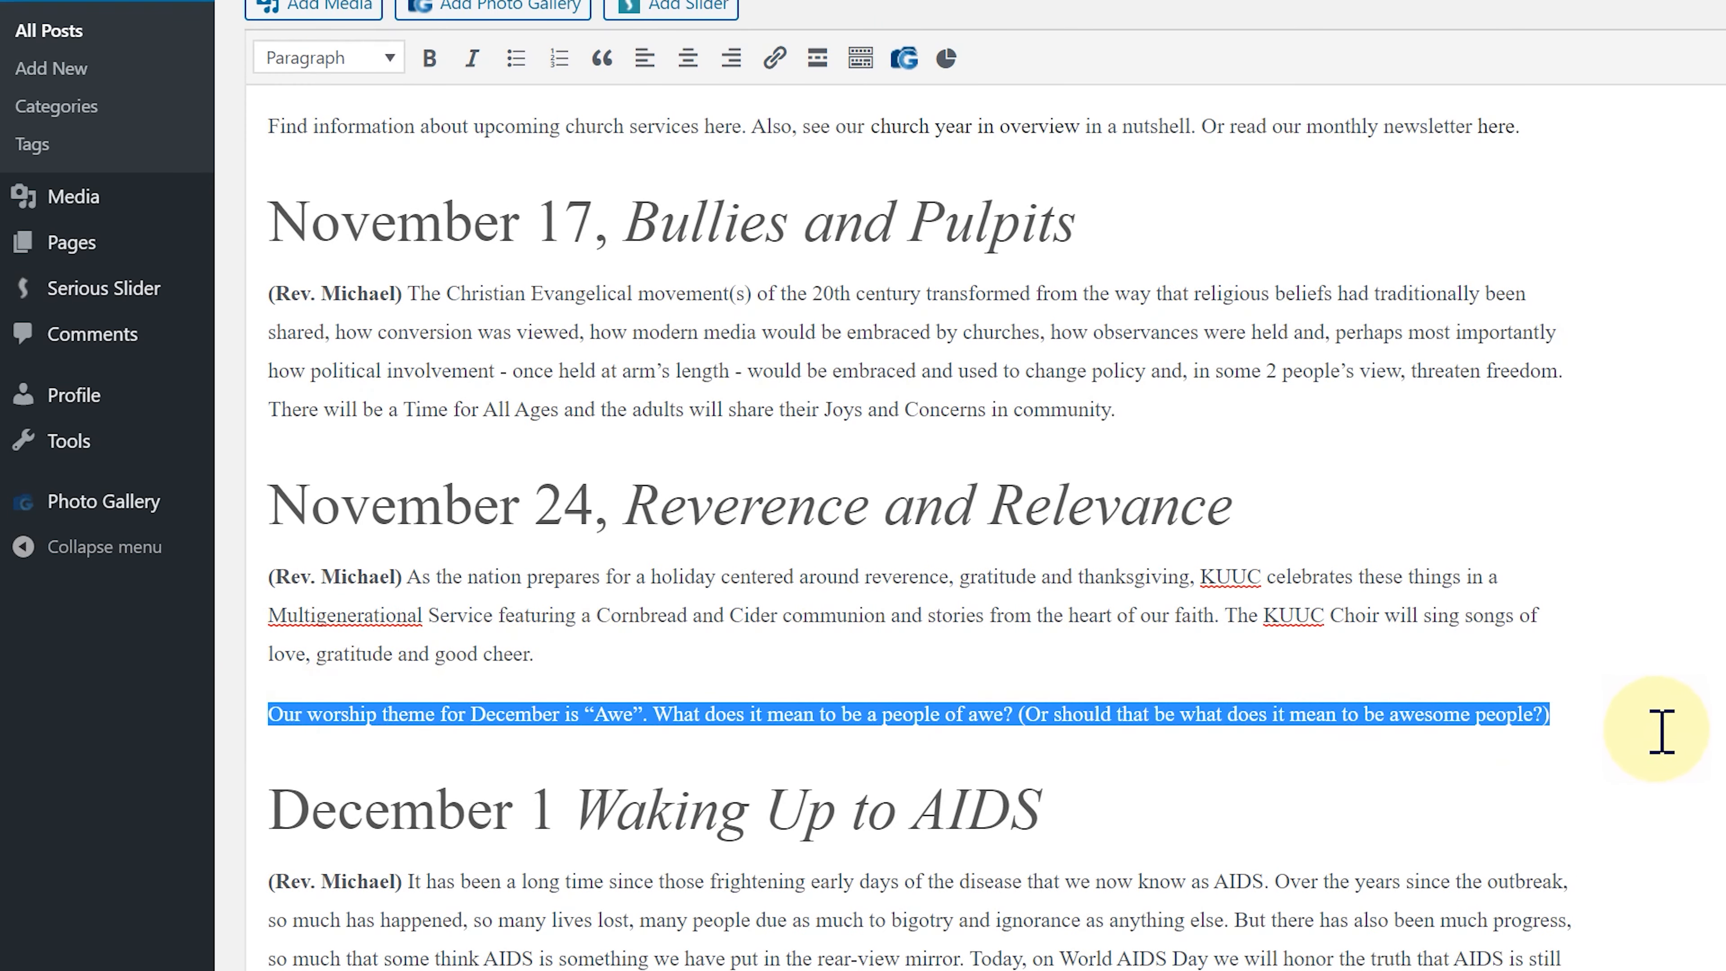
{"action": "key", "text": "Delete"}
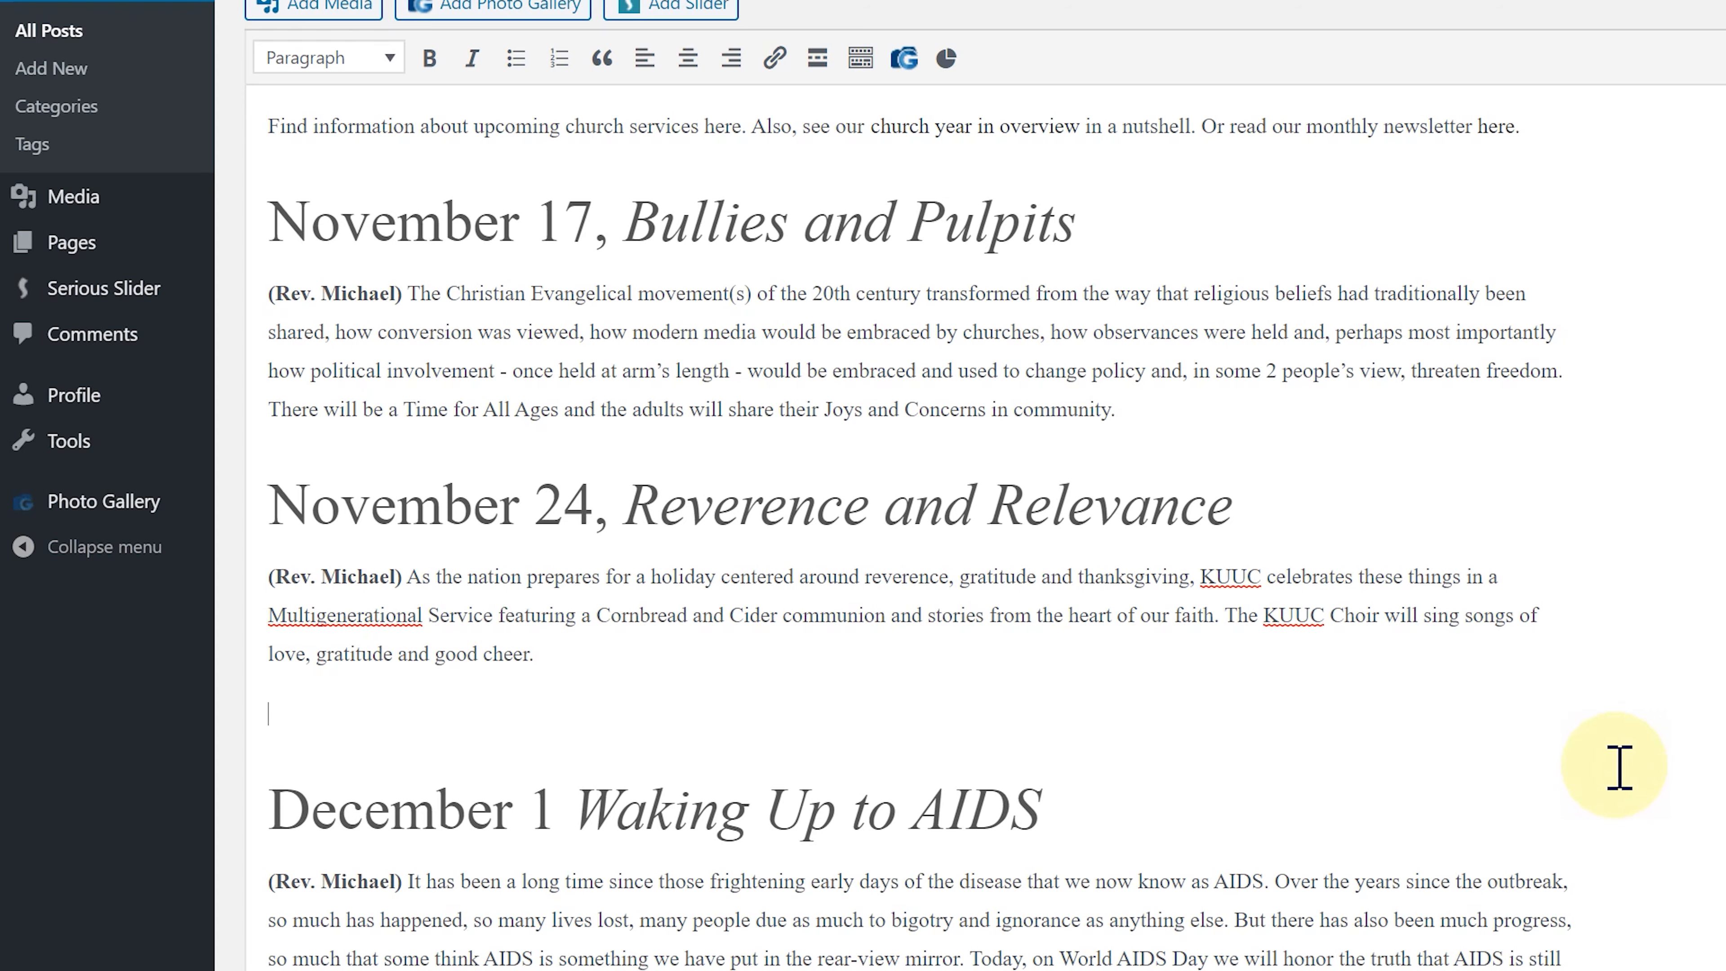
{"action": "key", "text": "Delete"}
{"action": "scroll", "coordinate": [1634, 765], "scroll_direction": "up", "scroll_amount": 2}
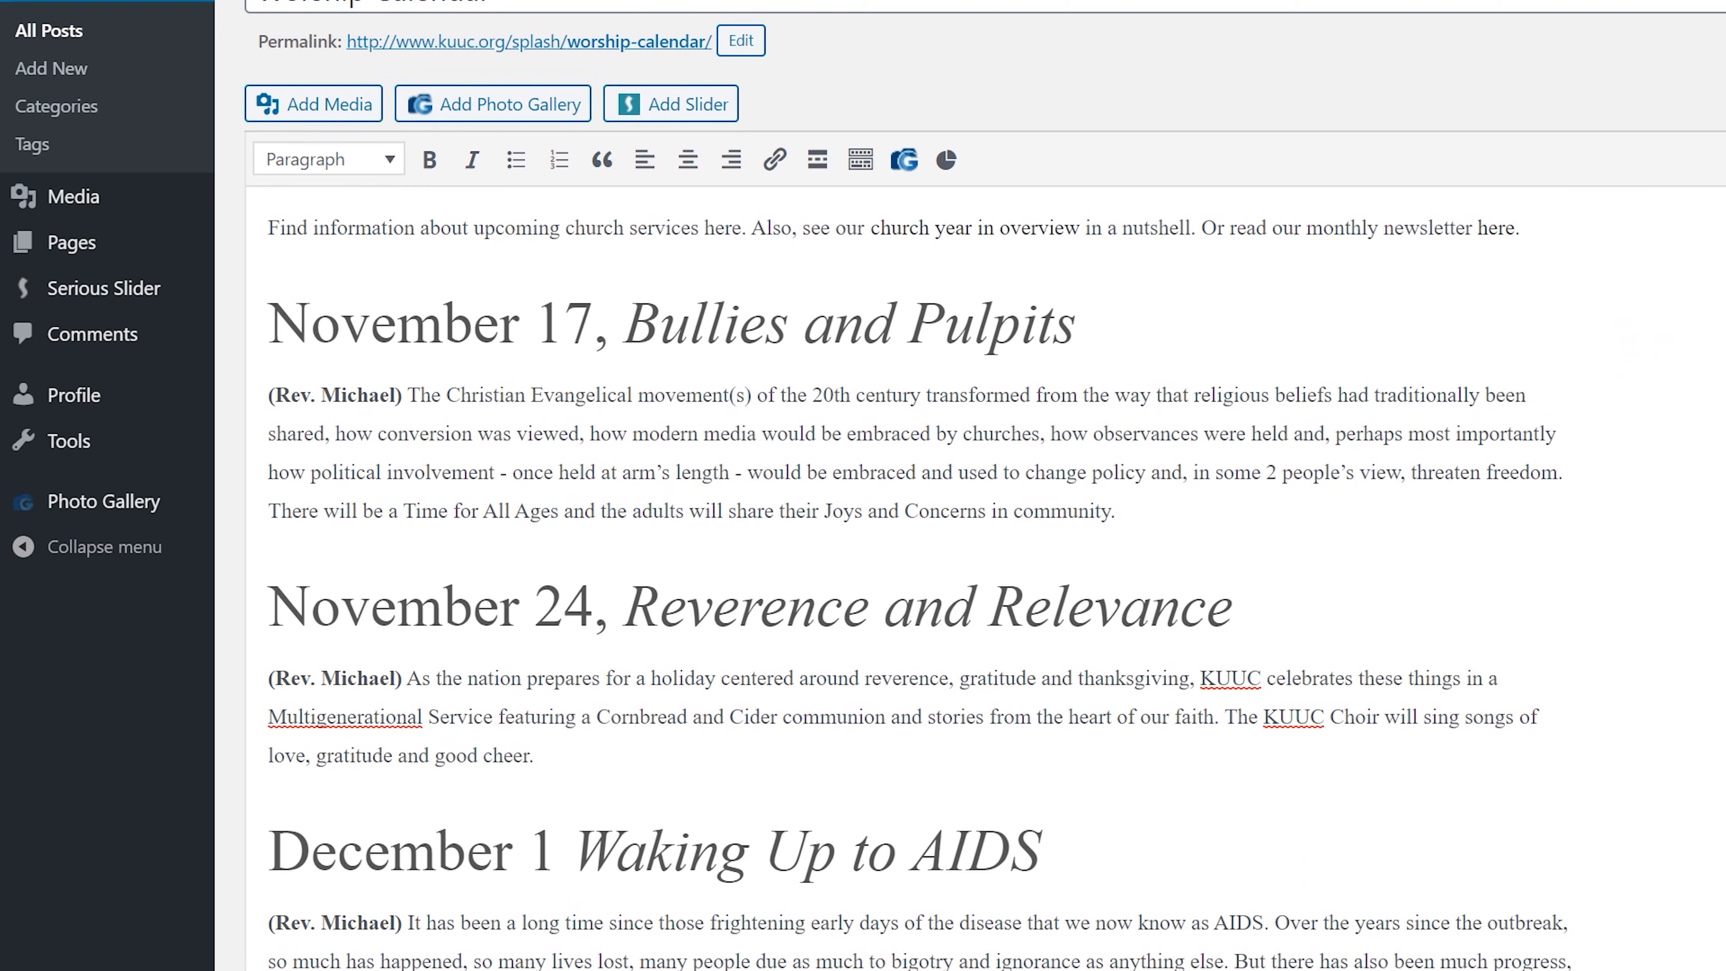
{"action": "key", "text": "ctrl+v"}
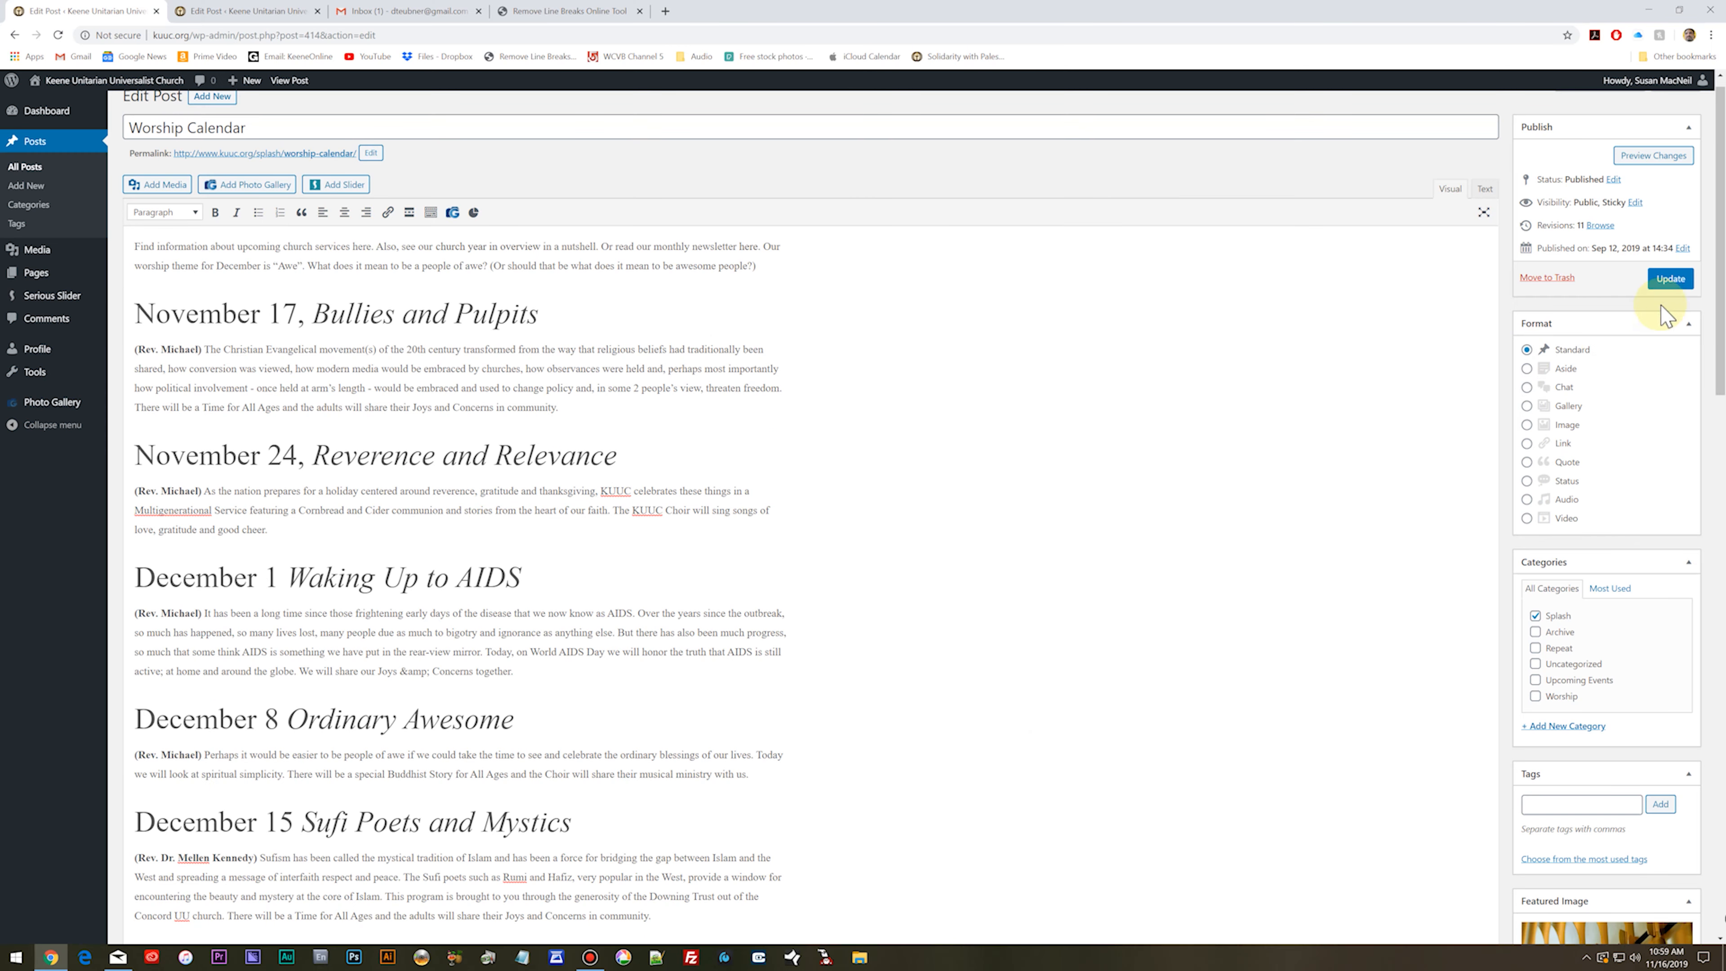
{"action": "left_click", "coordinate": [1669, 278]}
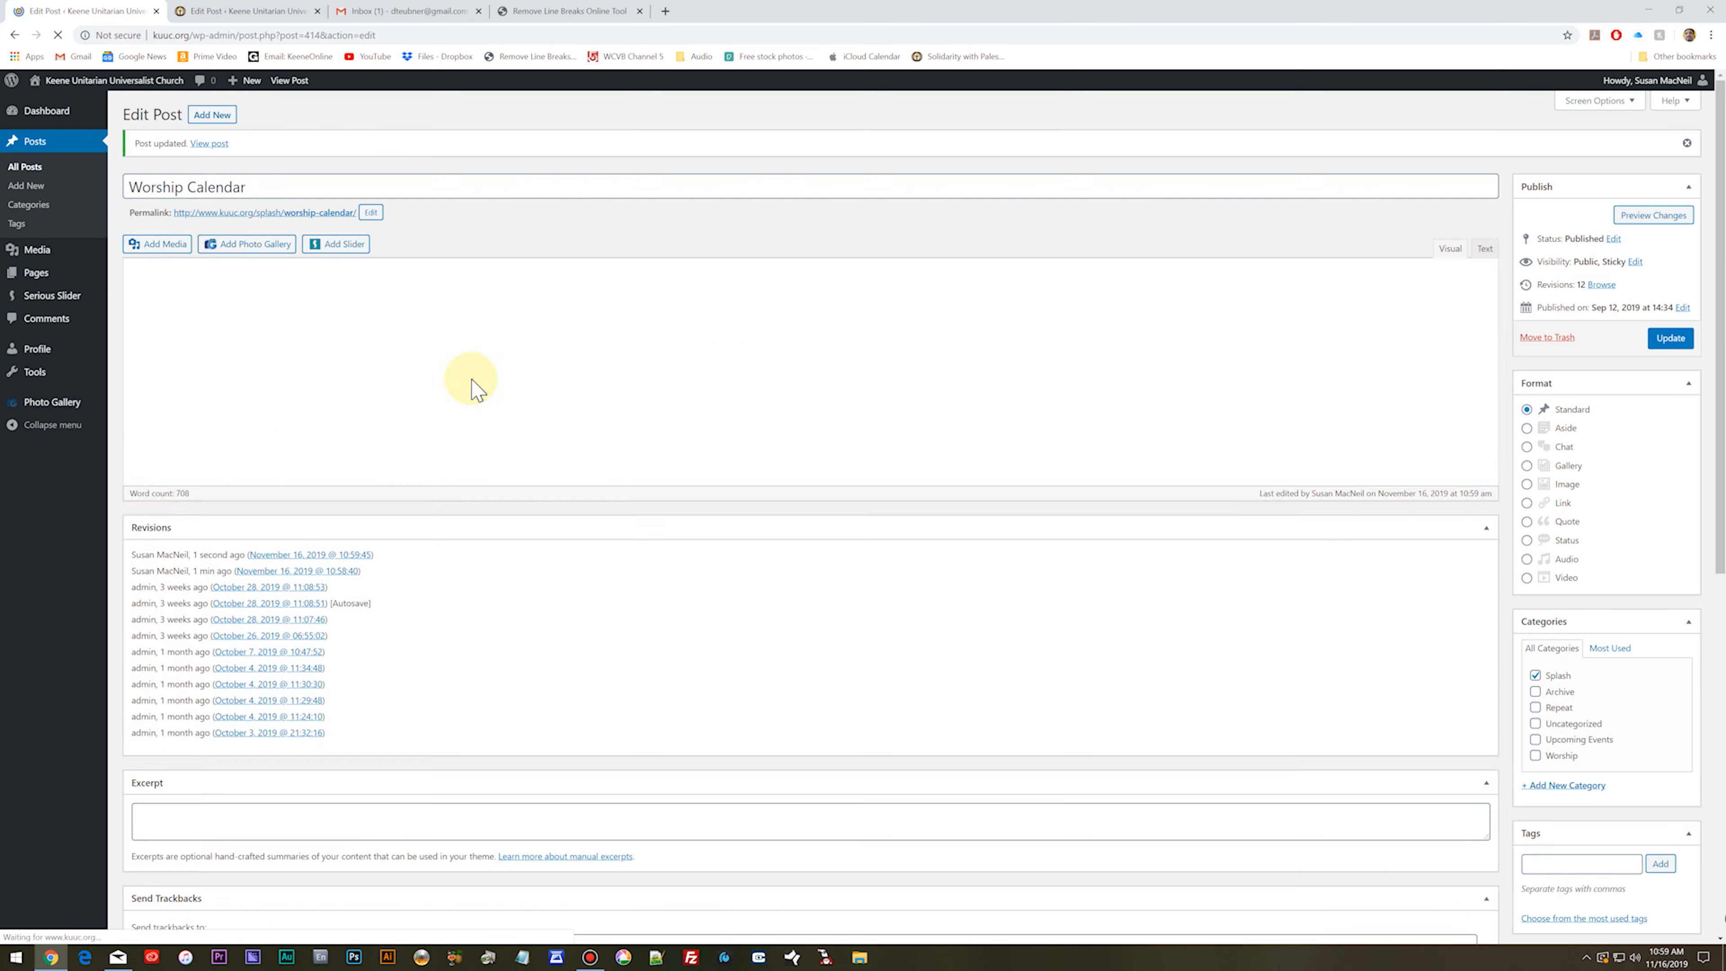
Step: View the live Worship Calendar through December 29 and highlight the minister's name at the start of the December 24 entry
{"action": "left_click", "coordinate": [286, 83]}
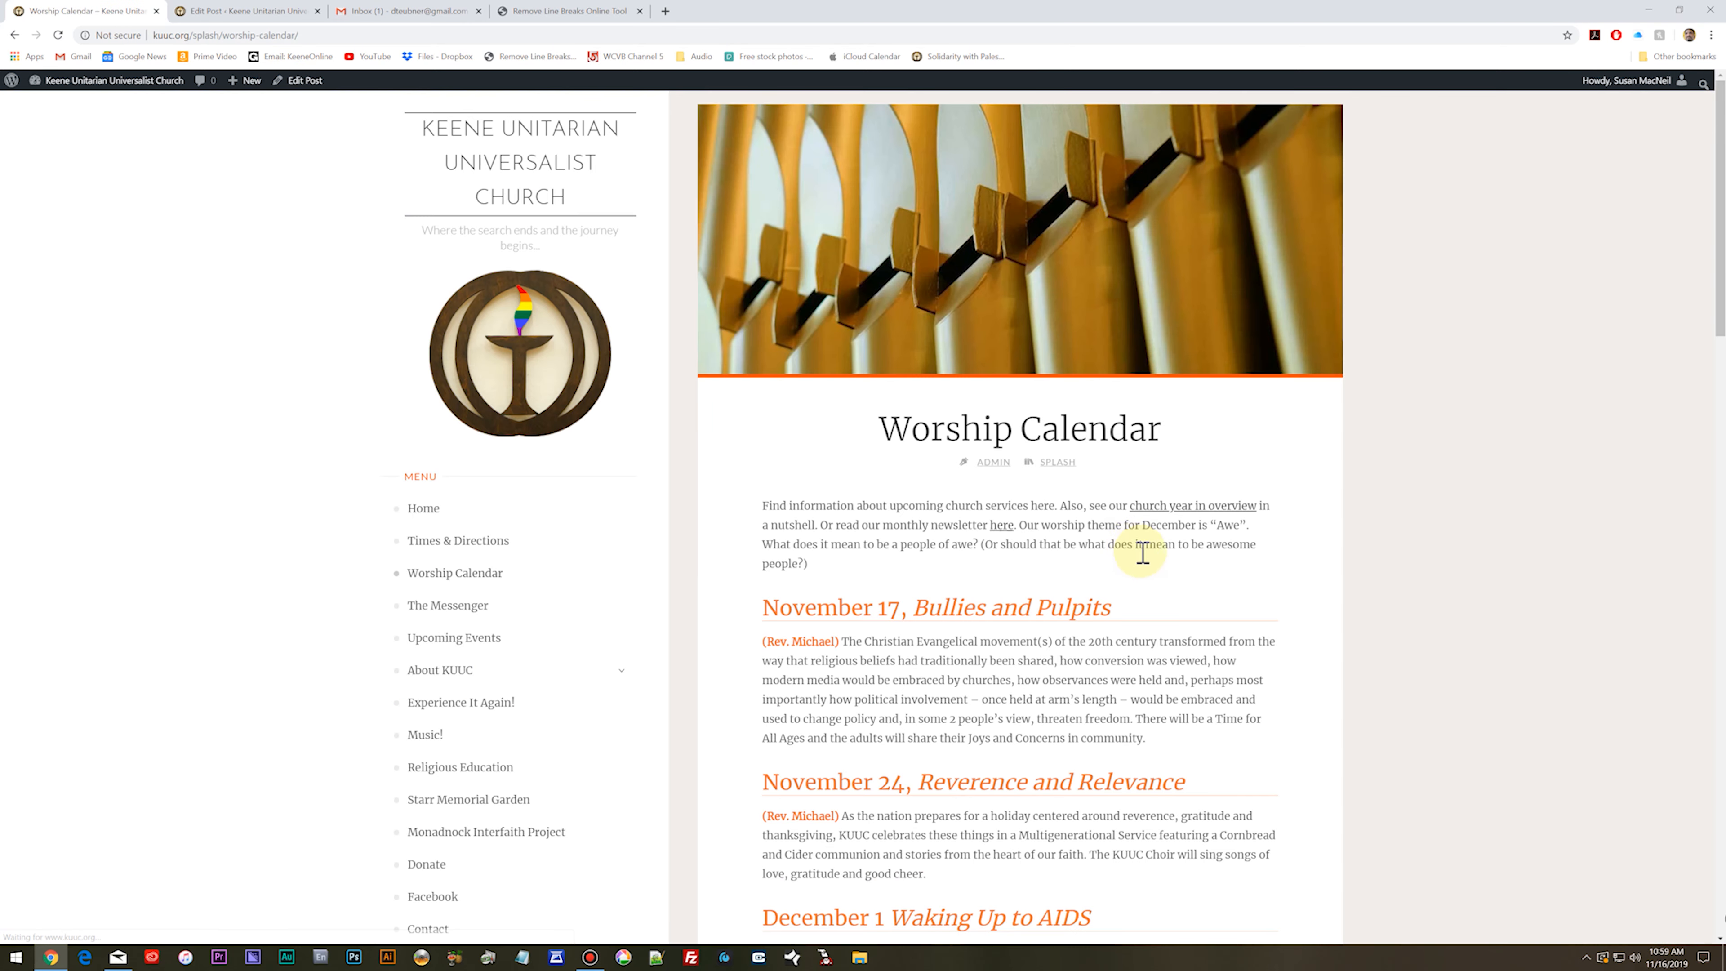
{"action": "scroll", "coordinate": [1454, 809], "scroll_direction": "down", "scroll_amount": 5}
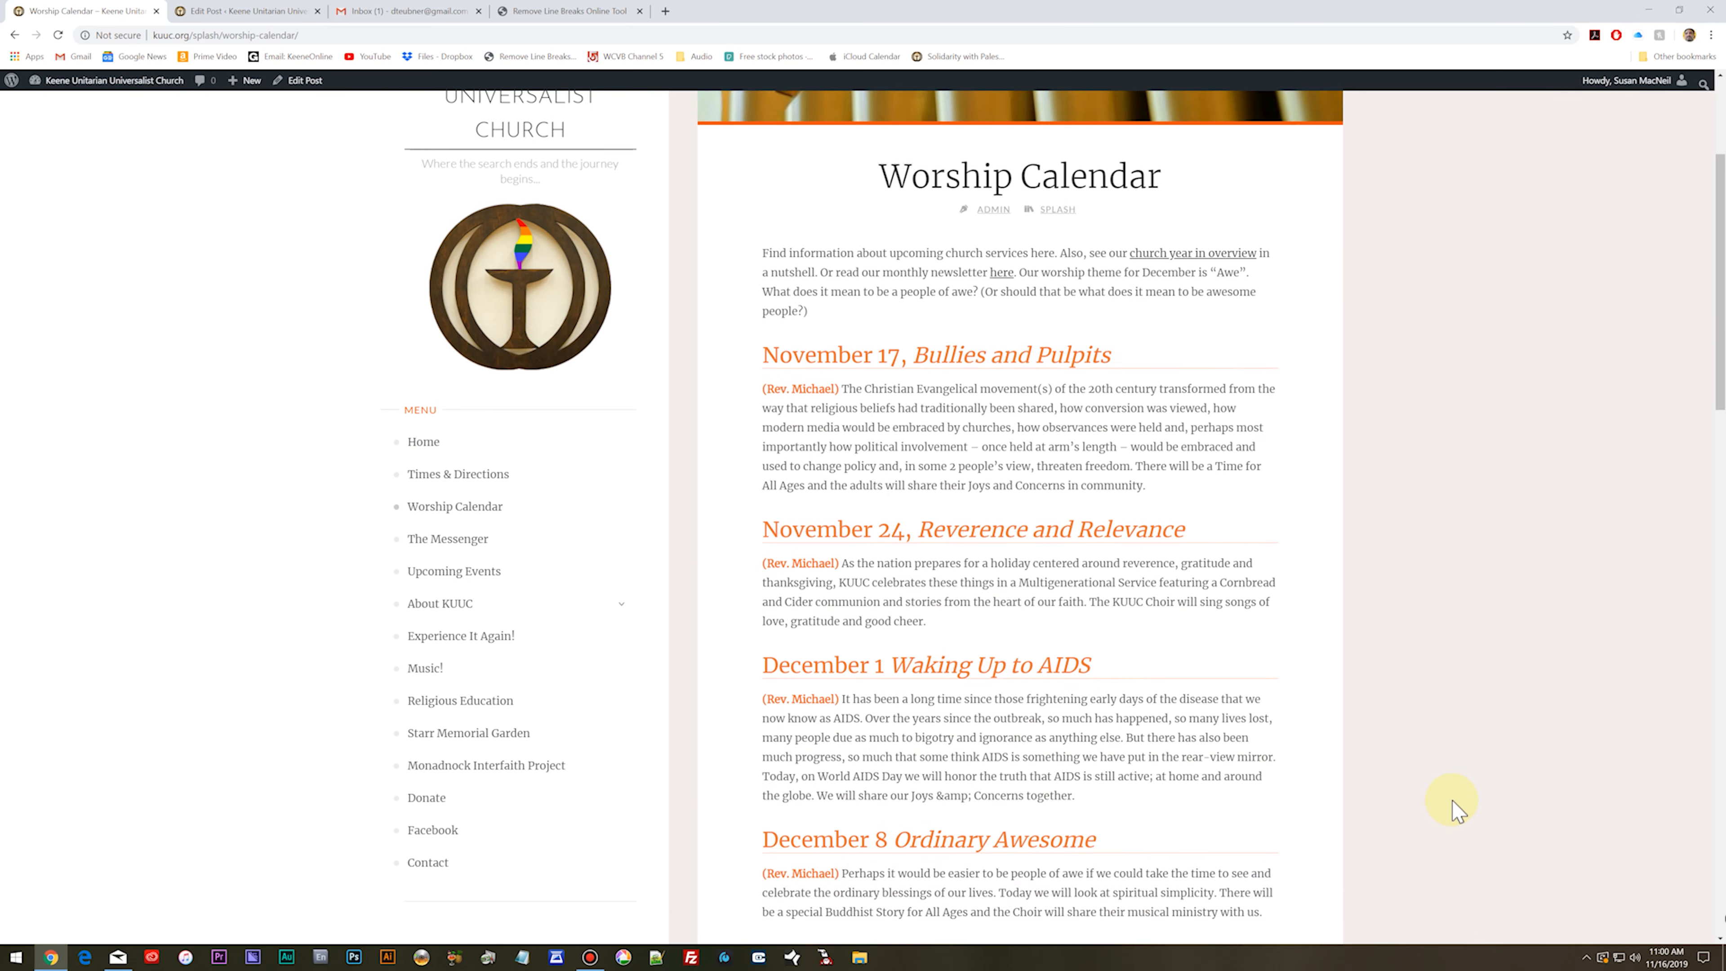
{"action": "scroll", "coordinate": [1454, 809], "scroll_direction": "down", "scroll_amount": 3}
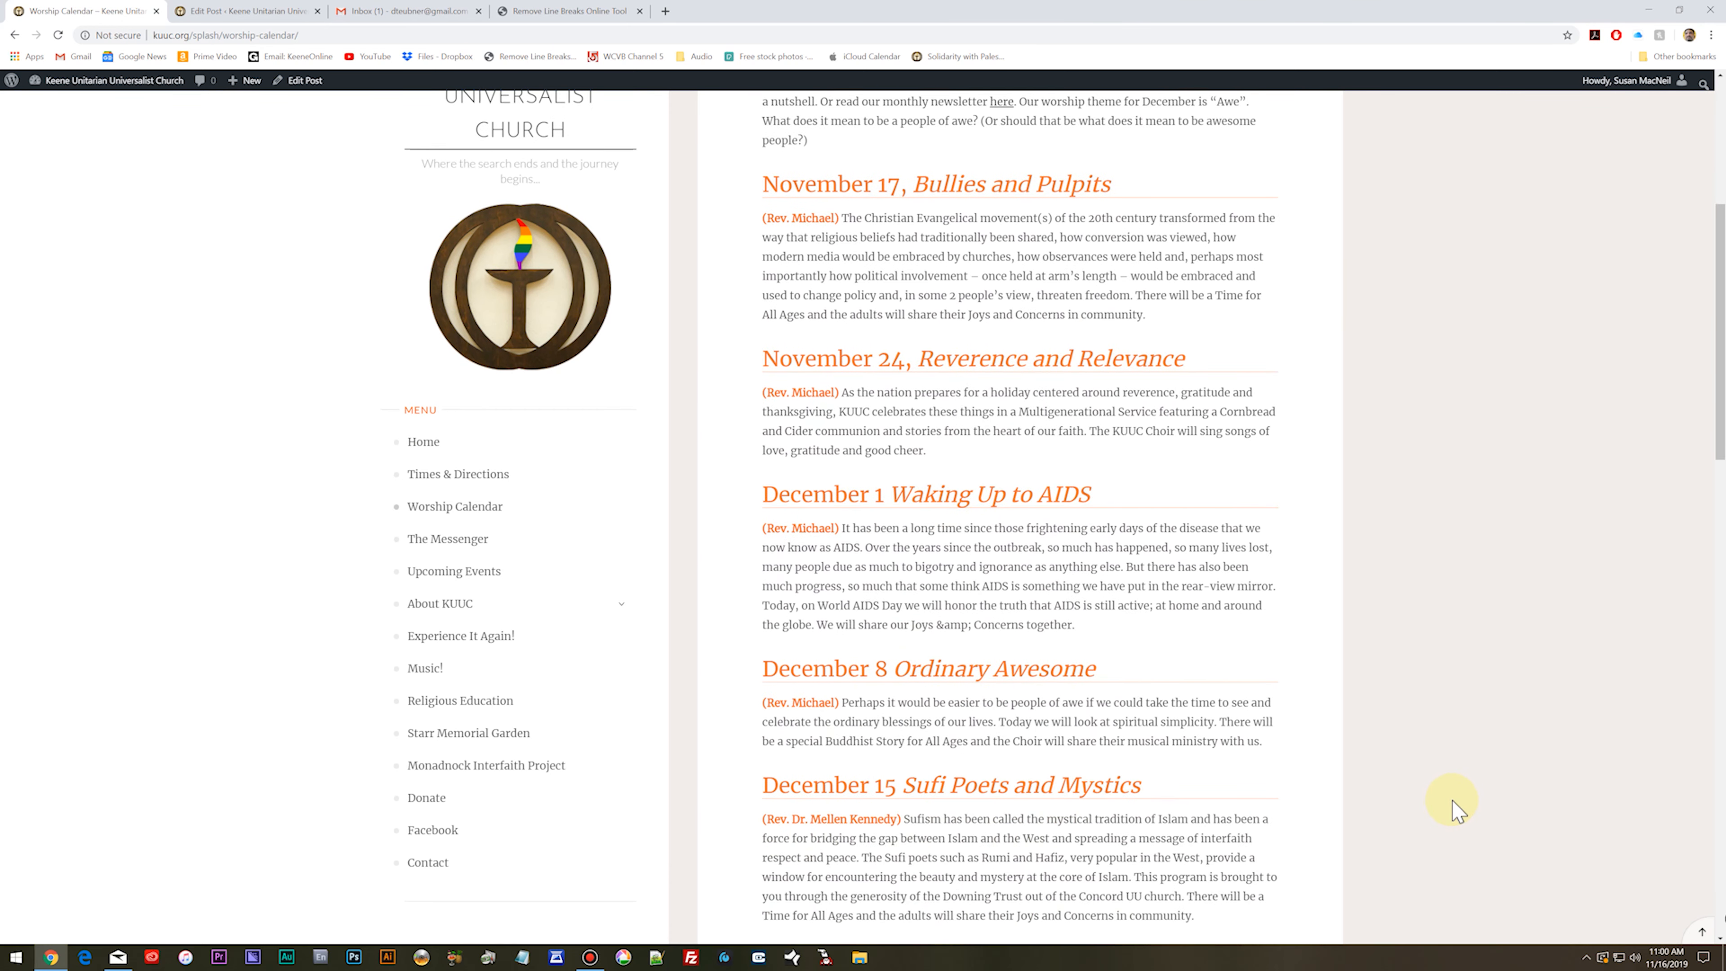
{"action": "scroll", "coordinate": [1454, 809], "scroll_direction": "down", "scroll_amount": 6}
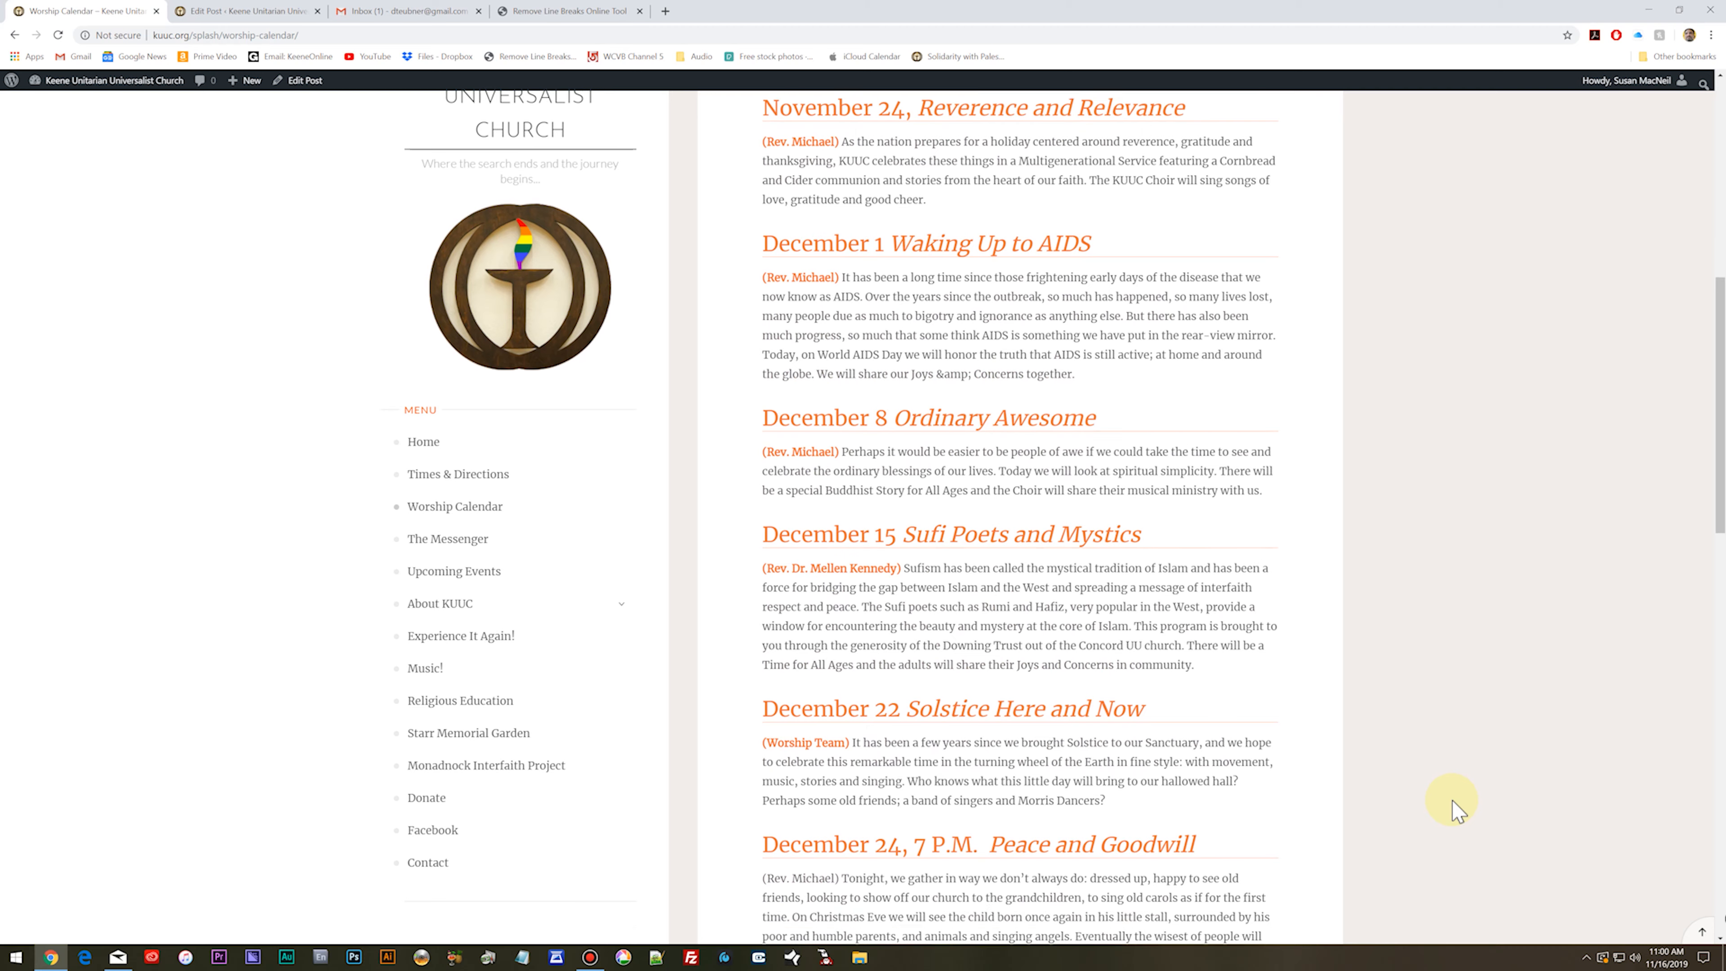
{"action": "scroll", "coordinate": [1455, 809], "scroll_direction": "down", "scroll_amount": 2}
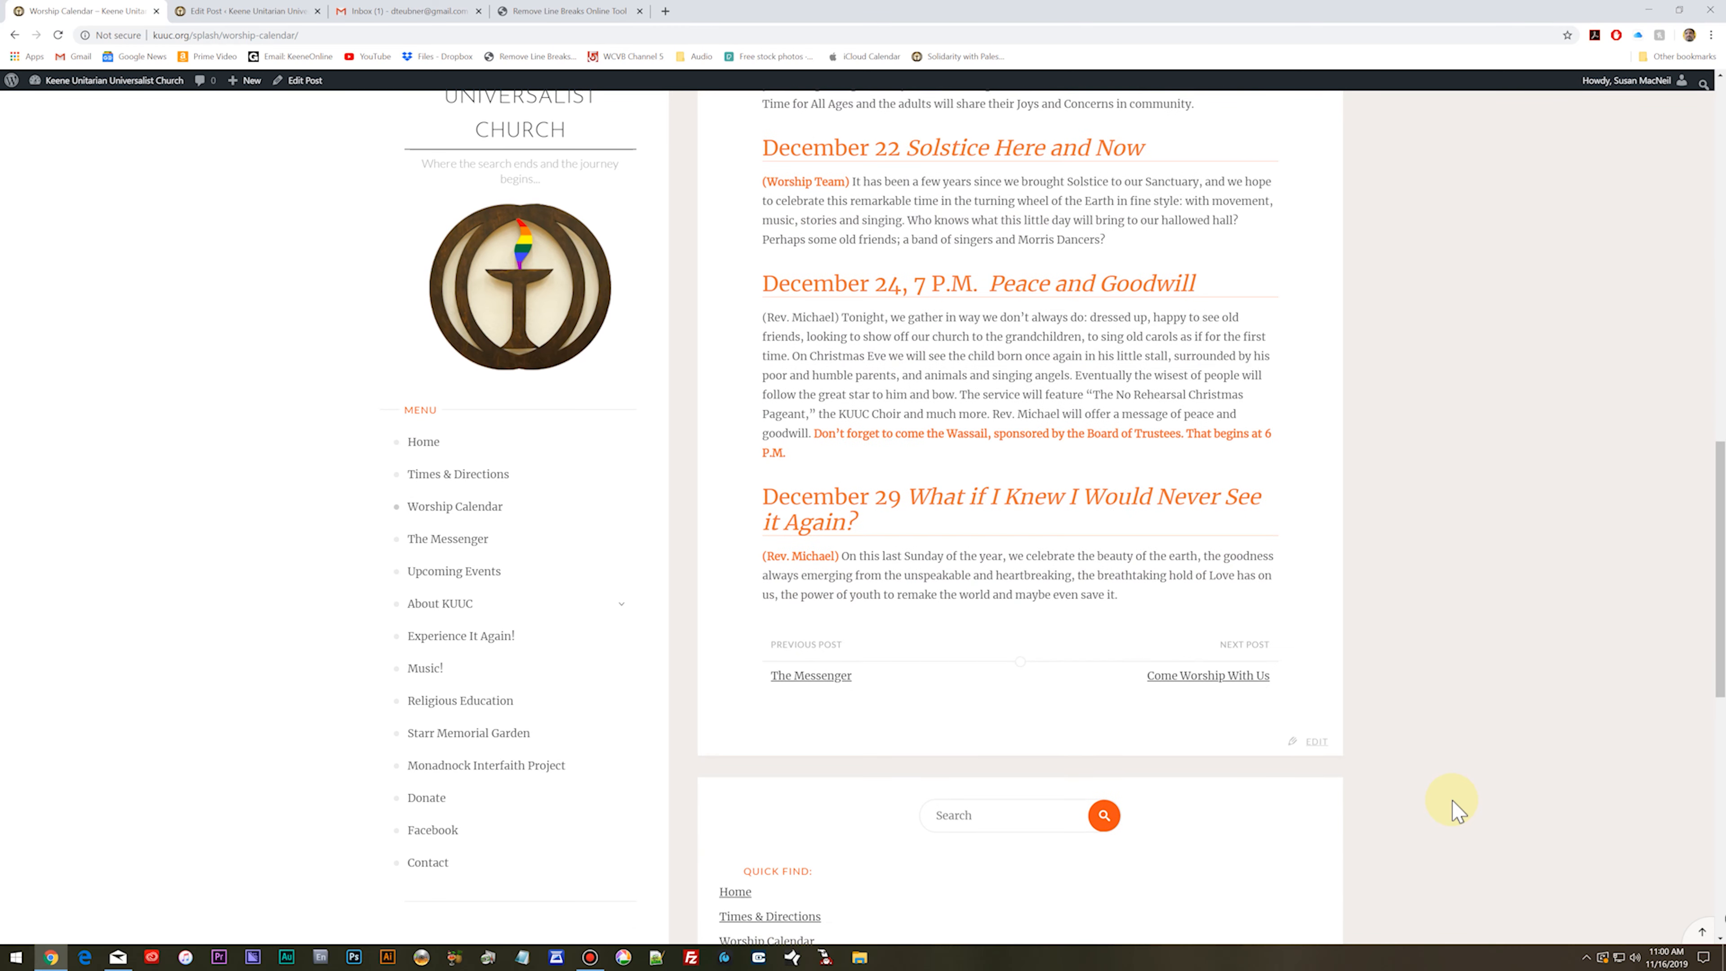
{"action": "scroll", "coordinate": [1455, 809], "scroll_direction": "up", "scroll_amount": 3}
{"action": "scroll", "coordinate": [1453, 810], "scroll_direction": "up", "scroll_amount": 3}
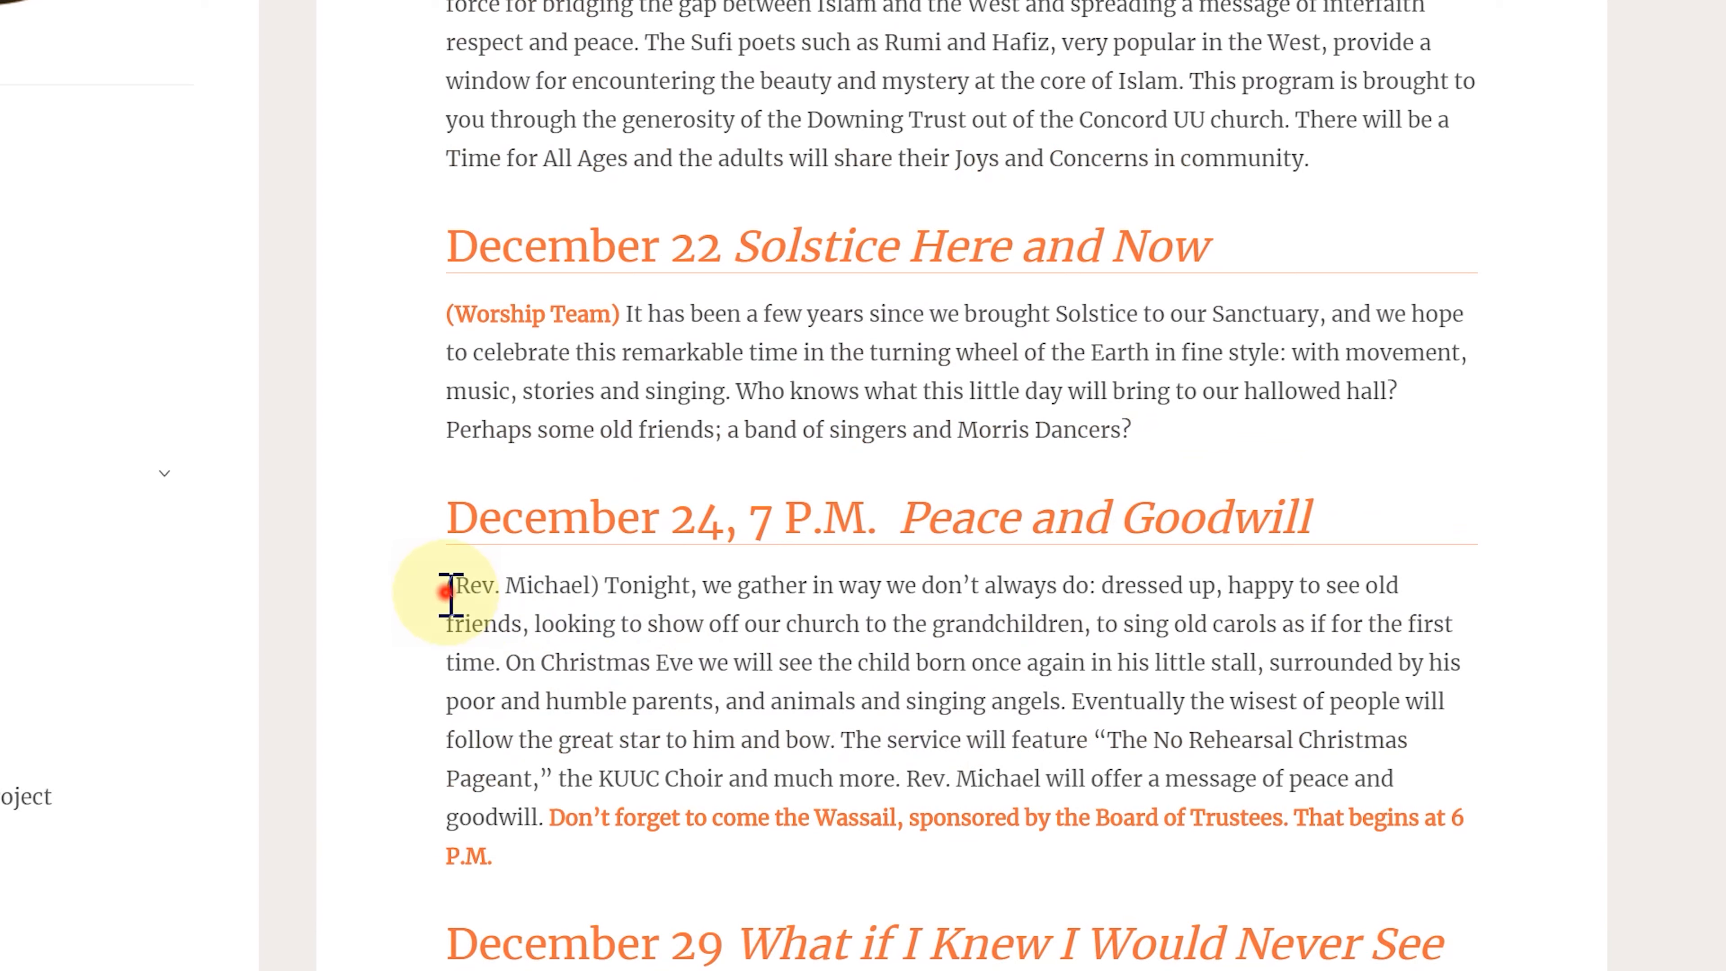
{"action": "left_click_drag", "start_coordinate": [764, 728], "coordinate": [841, 725]}
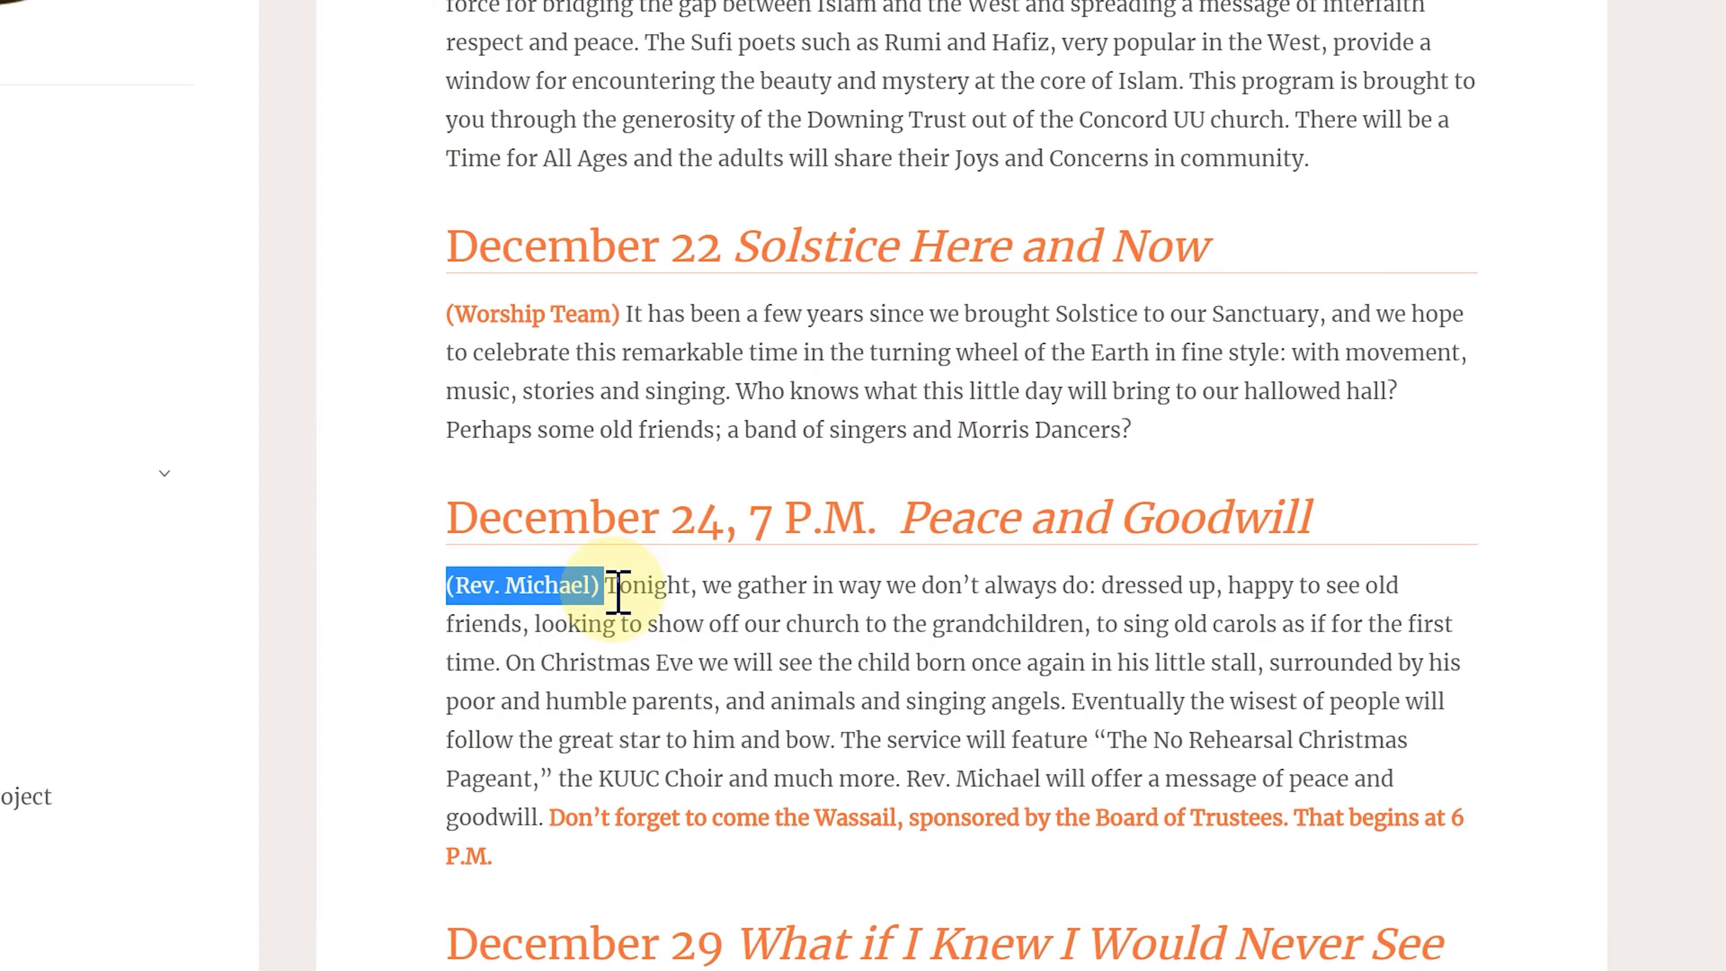
Step: Review the live Worship Calendar down to the December 29 entry and back up, checking the punctuation of the December date headings
{"action": "left_click", "coordinate": [551, 598]}
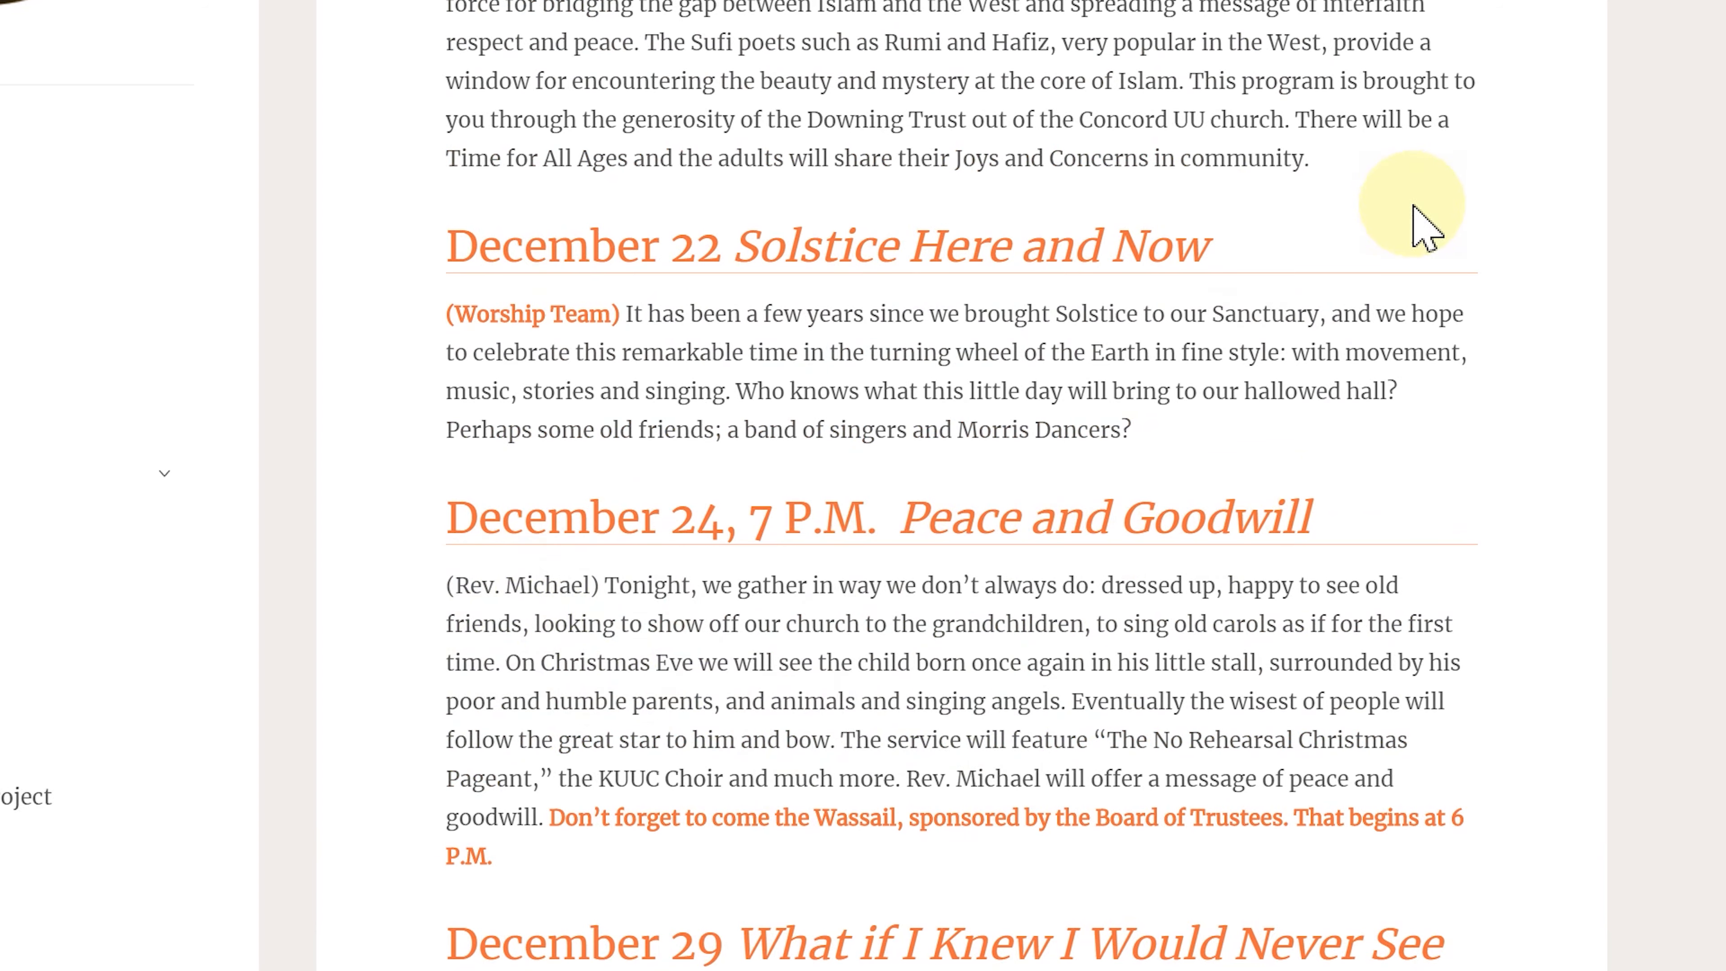
{"action": "scroll", "coordinate": [952, 721], "scroll_direction": "down", "scroll_amount": 6}
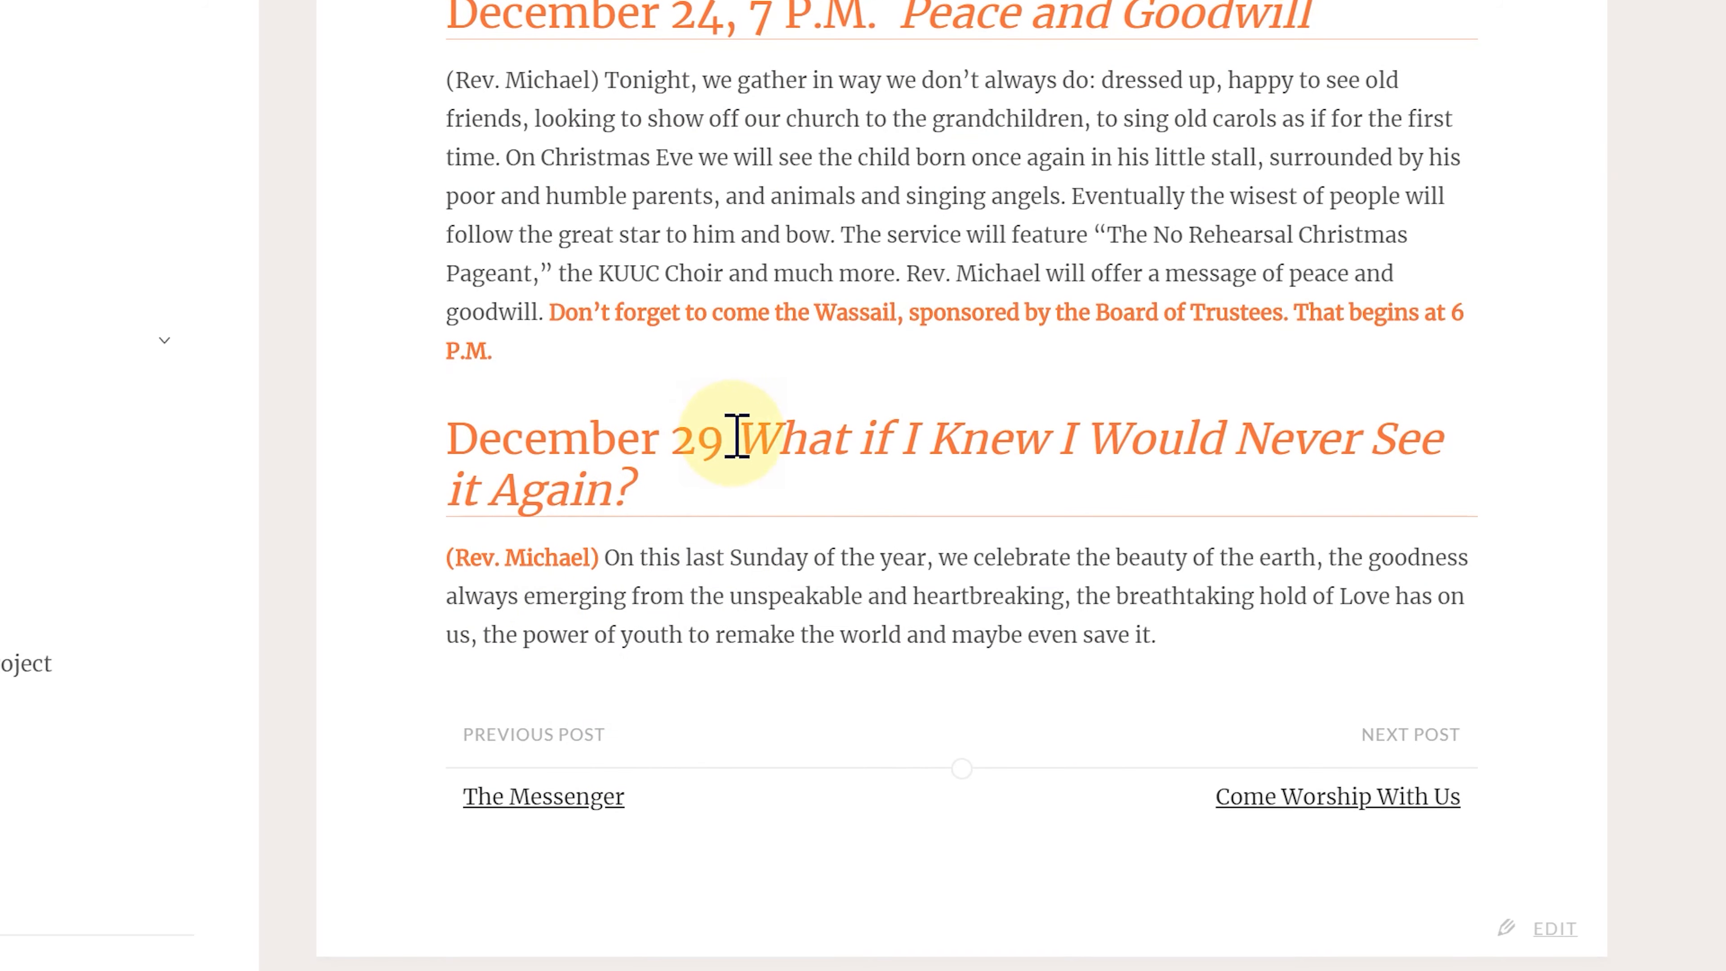
{"action": "scroll", "coordinate": [723, 377], "scroll_direction": "up", "scroll_amount": 11}
{"action": "left_click_drag", "start_coordinate": [713, 316], "coordinate": [700, 316]}
{"action": "left_click", "coordinate": [713, 316]}
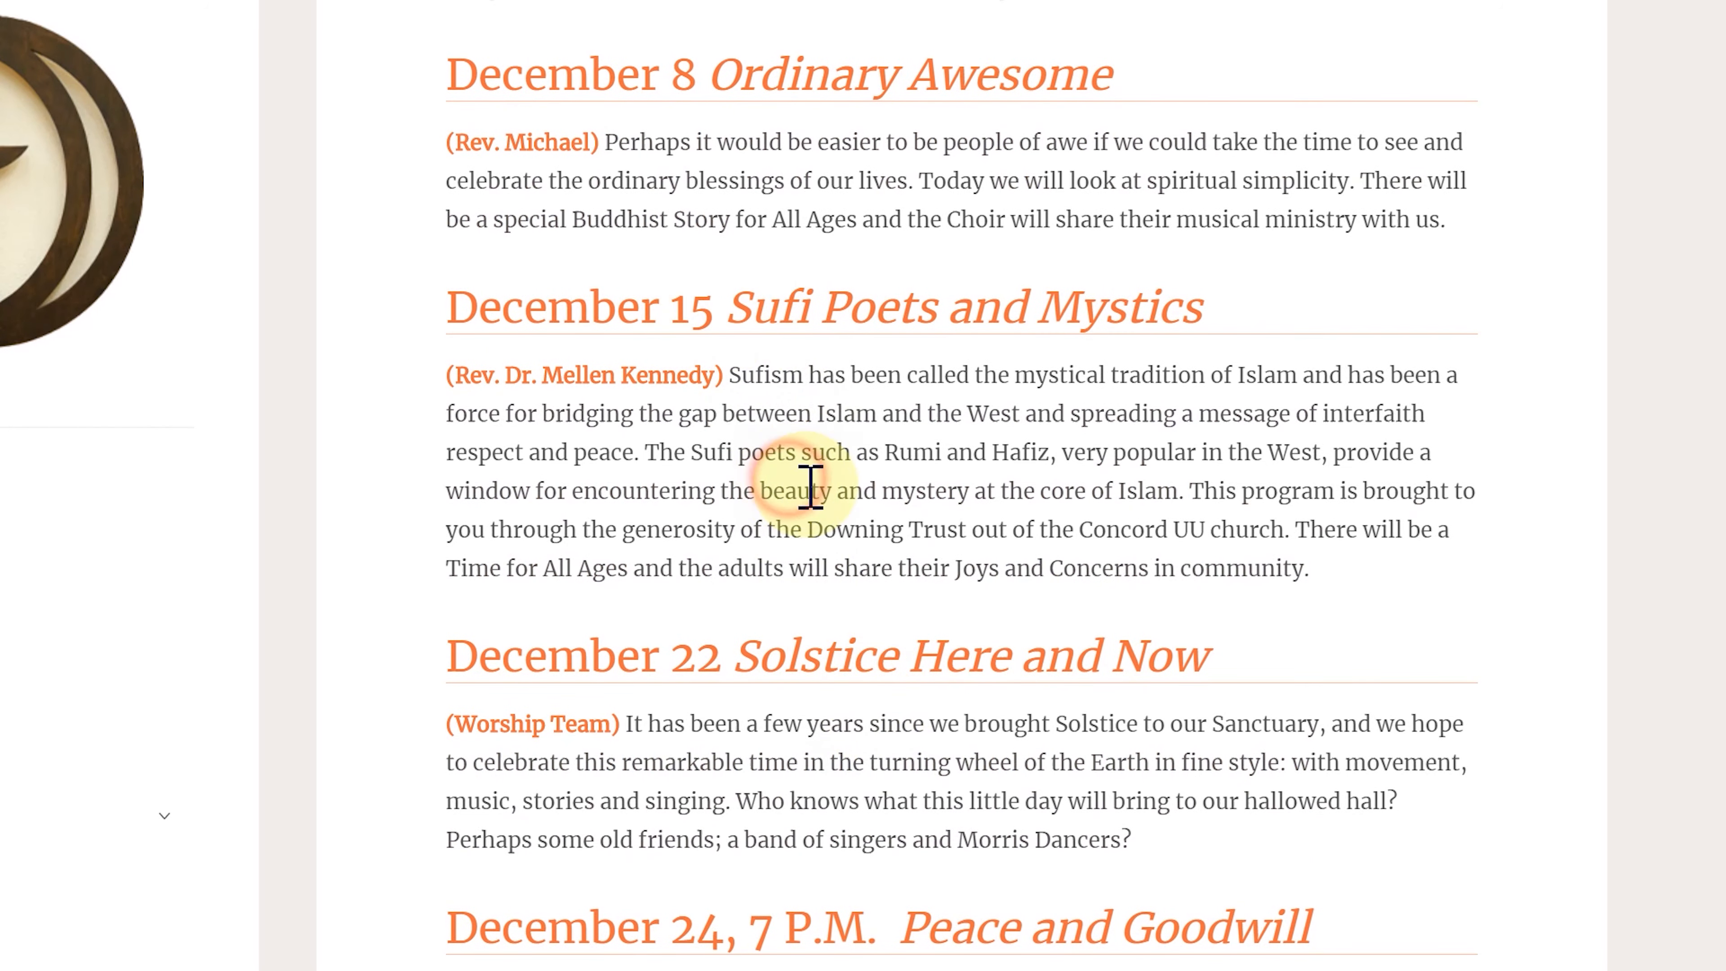
{"action": "scroll", "coordinate": [802, 476], "scroll_direction": "up", "scroll_amount": 6}
{"action": "scroll", "coordinate": [815, 408], "scroll_direction": "up", "scroll_amount": 4}
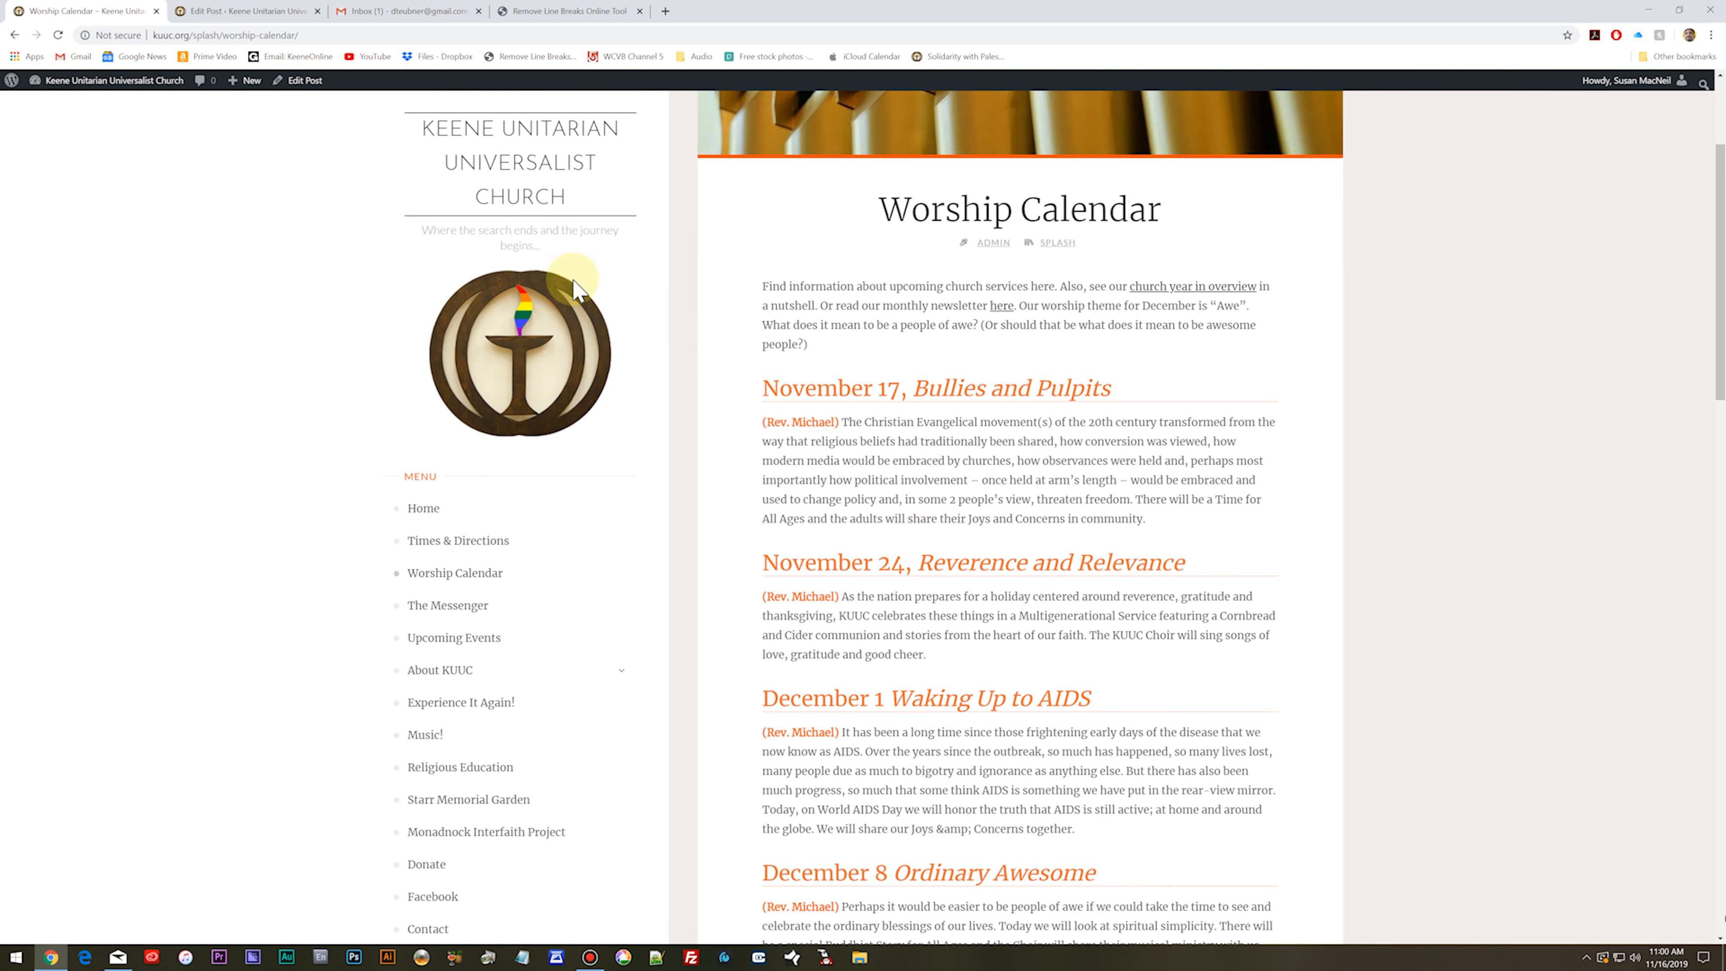
Step: Edit the Worship Calendar post and add a comma after the date in the December 1, 8, 15, 22 and 29 headings
{"action": "left_click", "coordinate": [312, 82]}
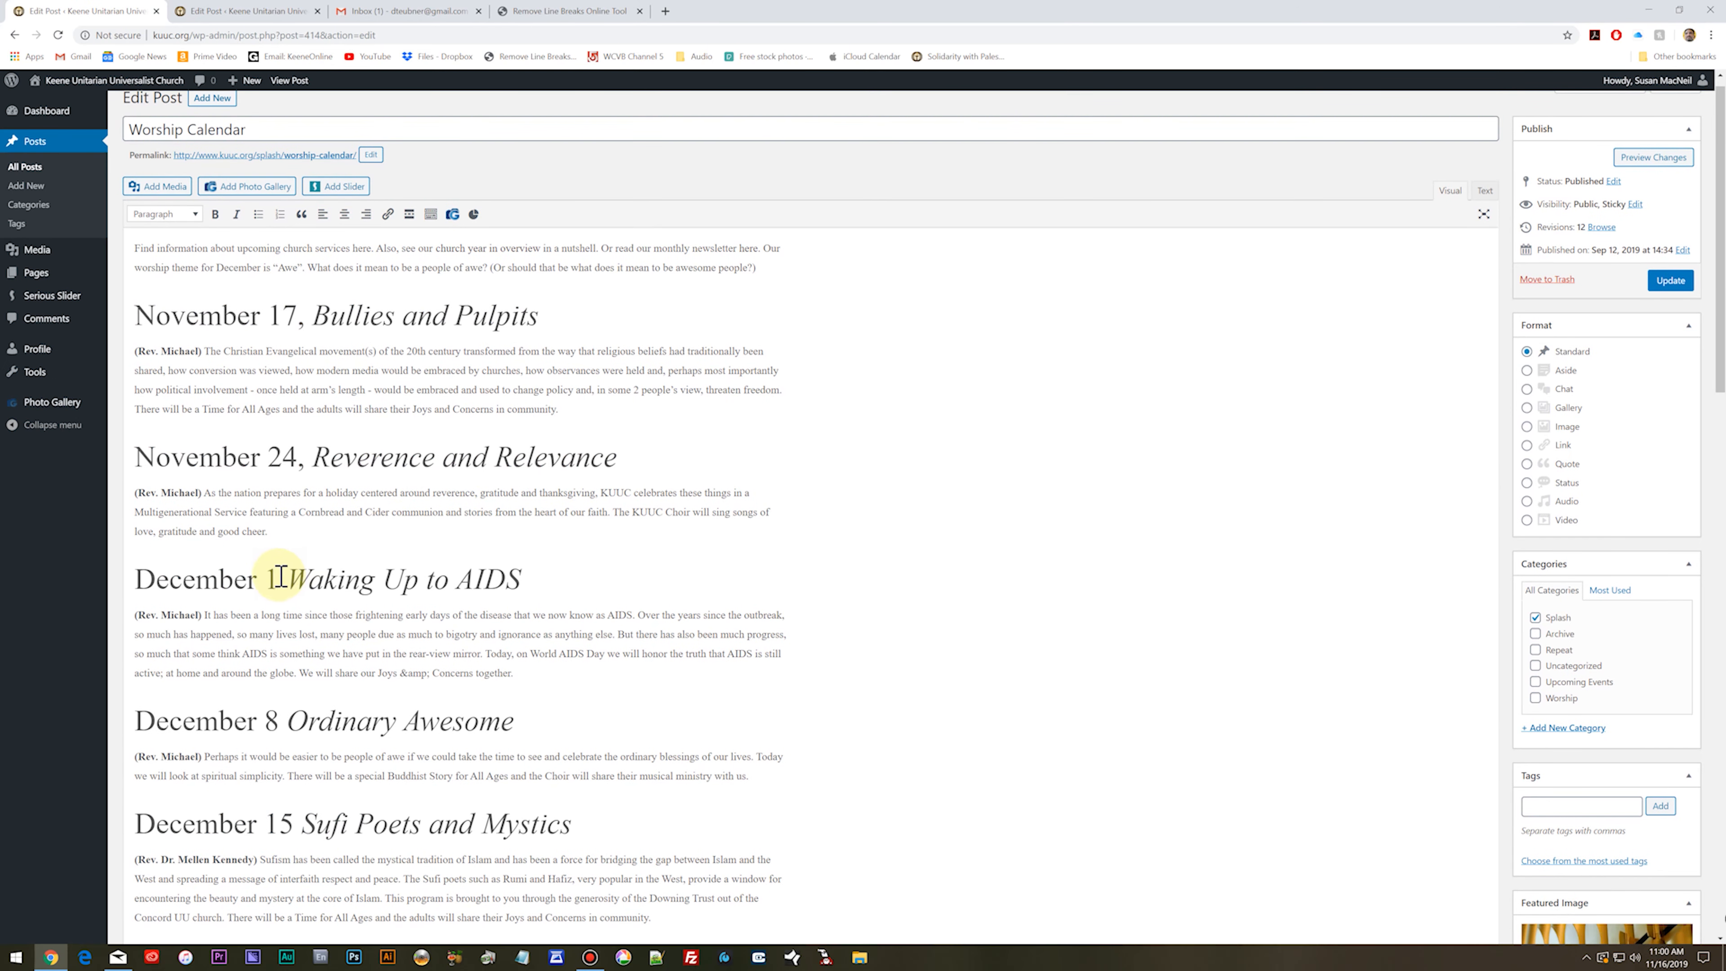
{"action": "left_click", "coordinate": [292, 581]}
{"action": "type", "text": ","}
{"action": "scroll", "coordinate": [421, 554], "scroll_direction": "down", "scroll_amount": 4}
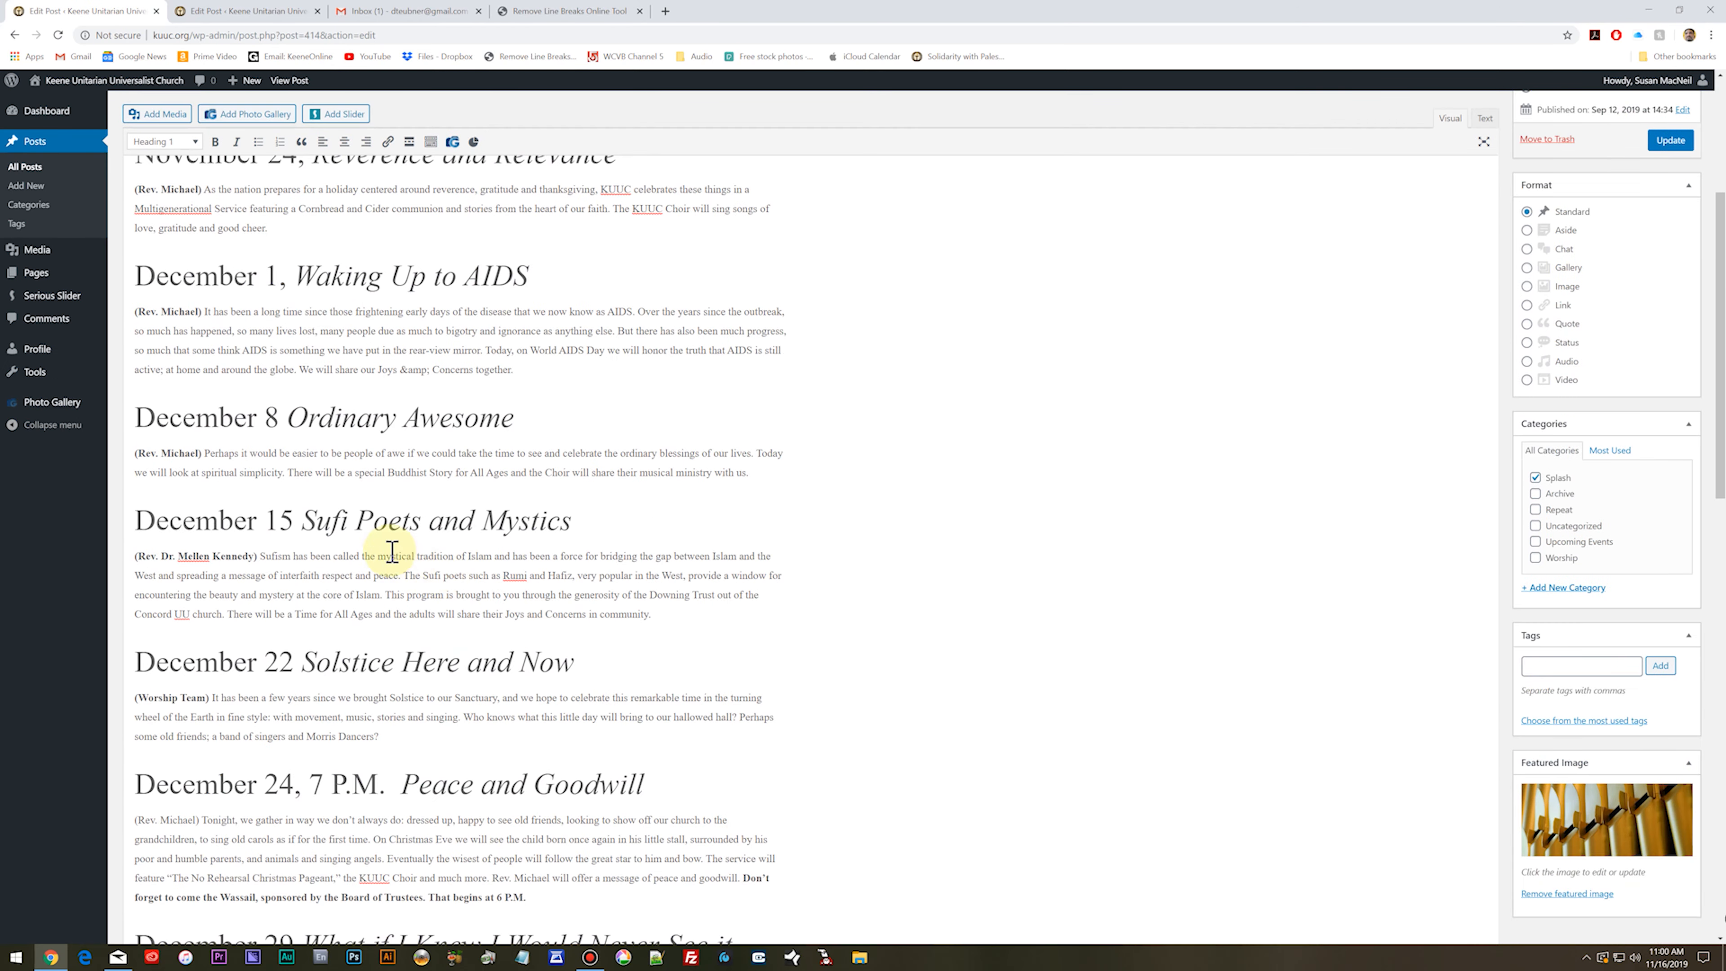
{"action": "type", "text": ","}
{"action": "left_click", "coordinate": [298, 521]}
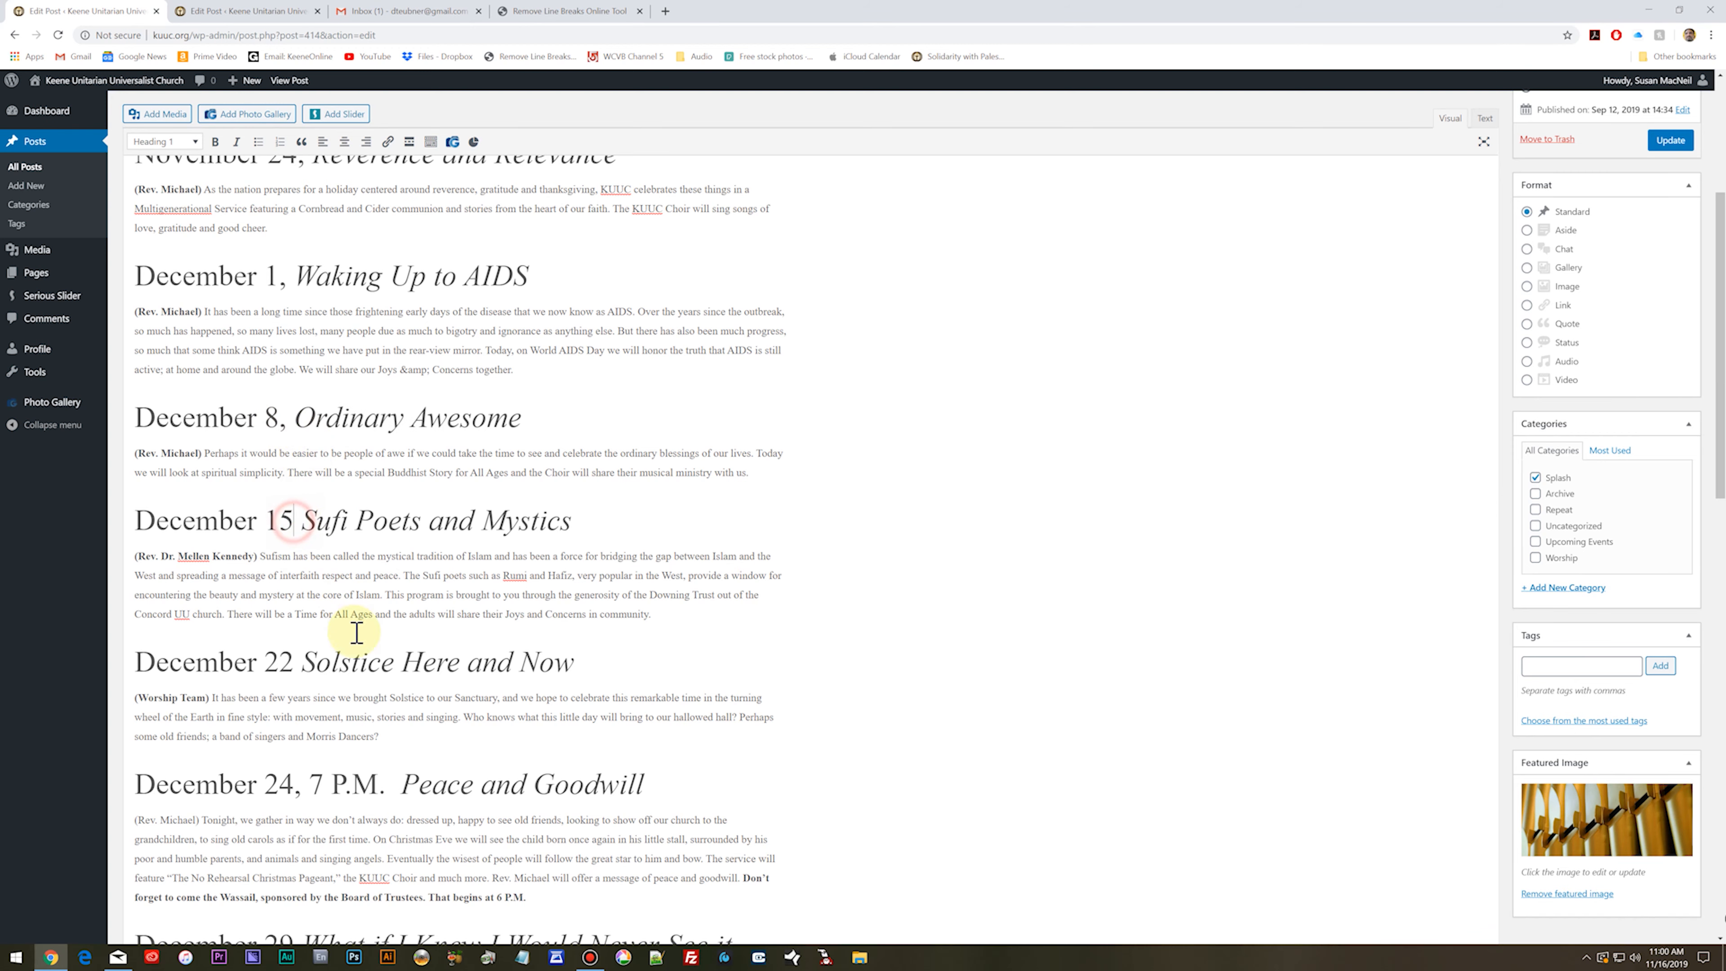
{"action": "type", "text": ","}
{"action": "left_click", "coordinate": [294, 663]}
{"action": "type", "text": ","}
{"action": "scroll", "coordinate": [385, 731], "scroll_direction": "down", "scroll_amount": 5}
{"action": "left_click", "coordinate": [297, 591]}
{"action": "type", "text": ","}
{"action": "left_click", "coordinate": [550, 601]}
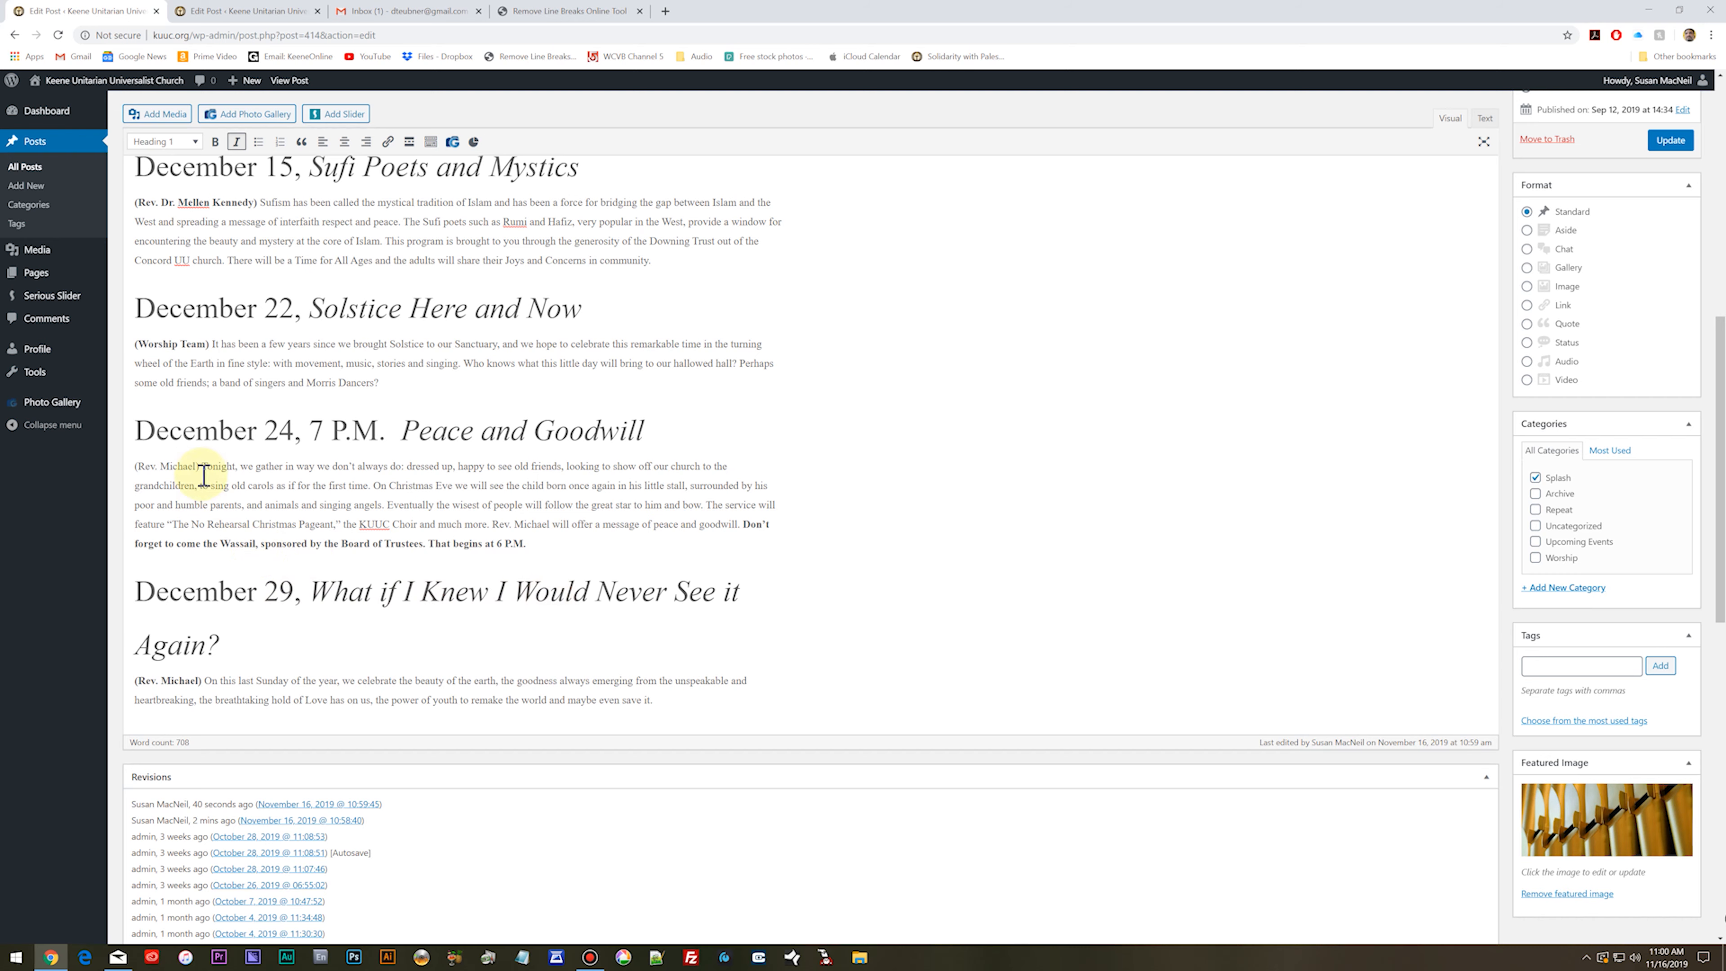
Step: Bold the minister's name in parentheses at the start of the December 24 entry and update the post
{"action": "left_click_drag", "start_coordinate": [205, 468], "coordinate": [147, 465]}
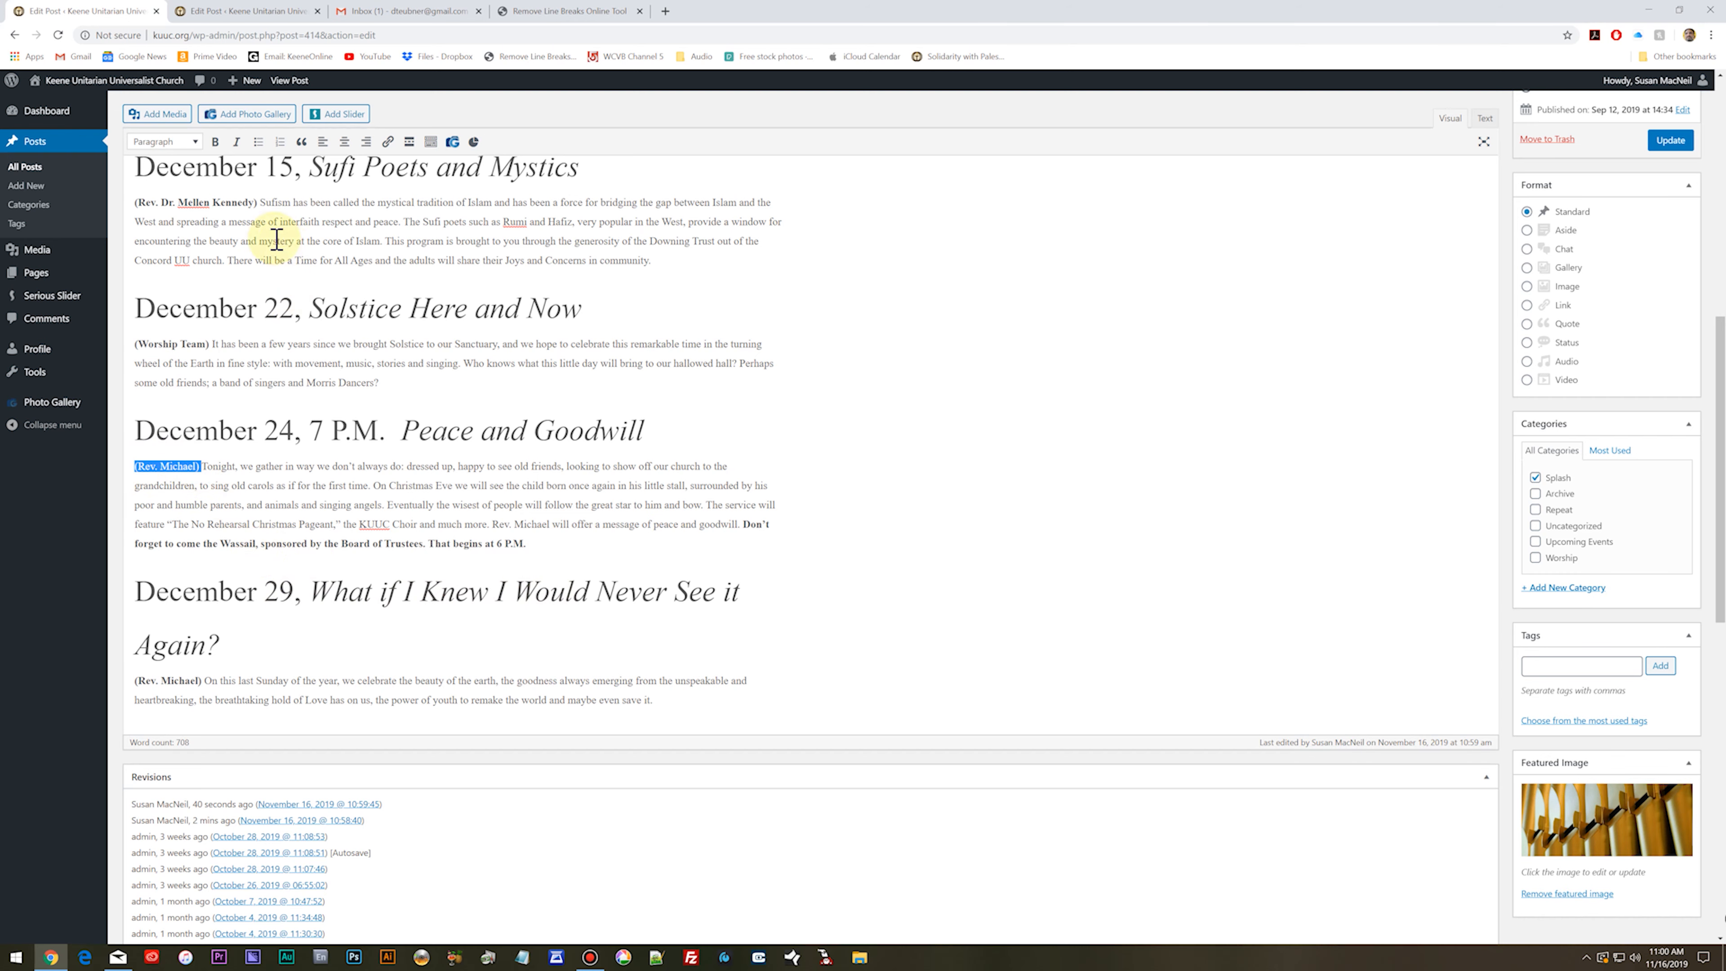
{"action": "left_click", "coordinate": [215, 142]}
{"action": "left_click", "coordinate": [775, 505]}
{"action": "scroll", "coordinate": [851, 564], "scroll_direction": "up", "scroll_amount": 10}
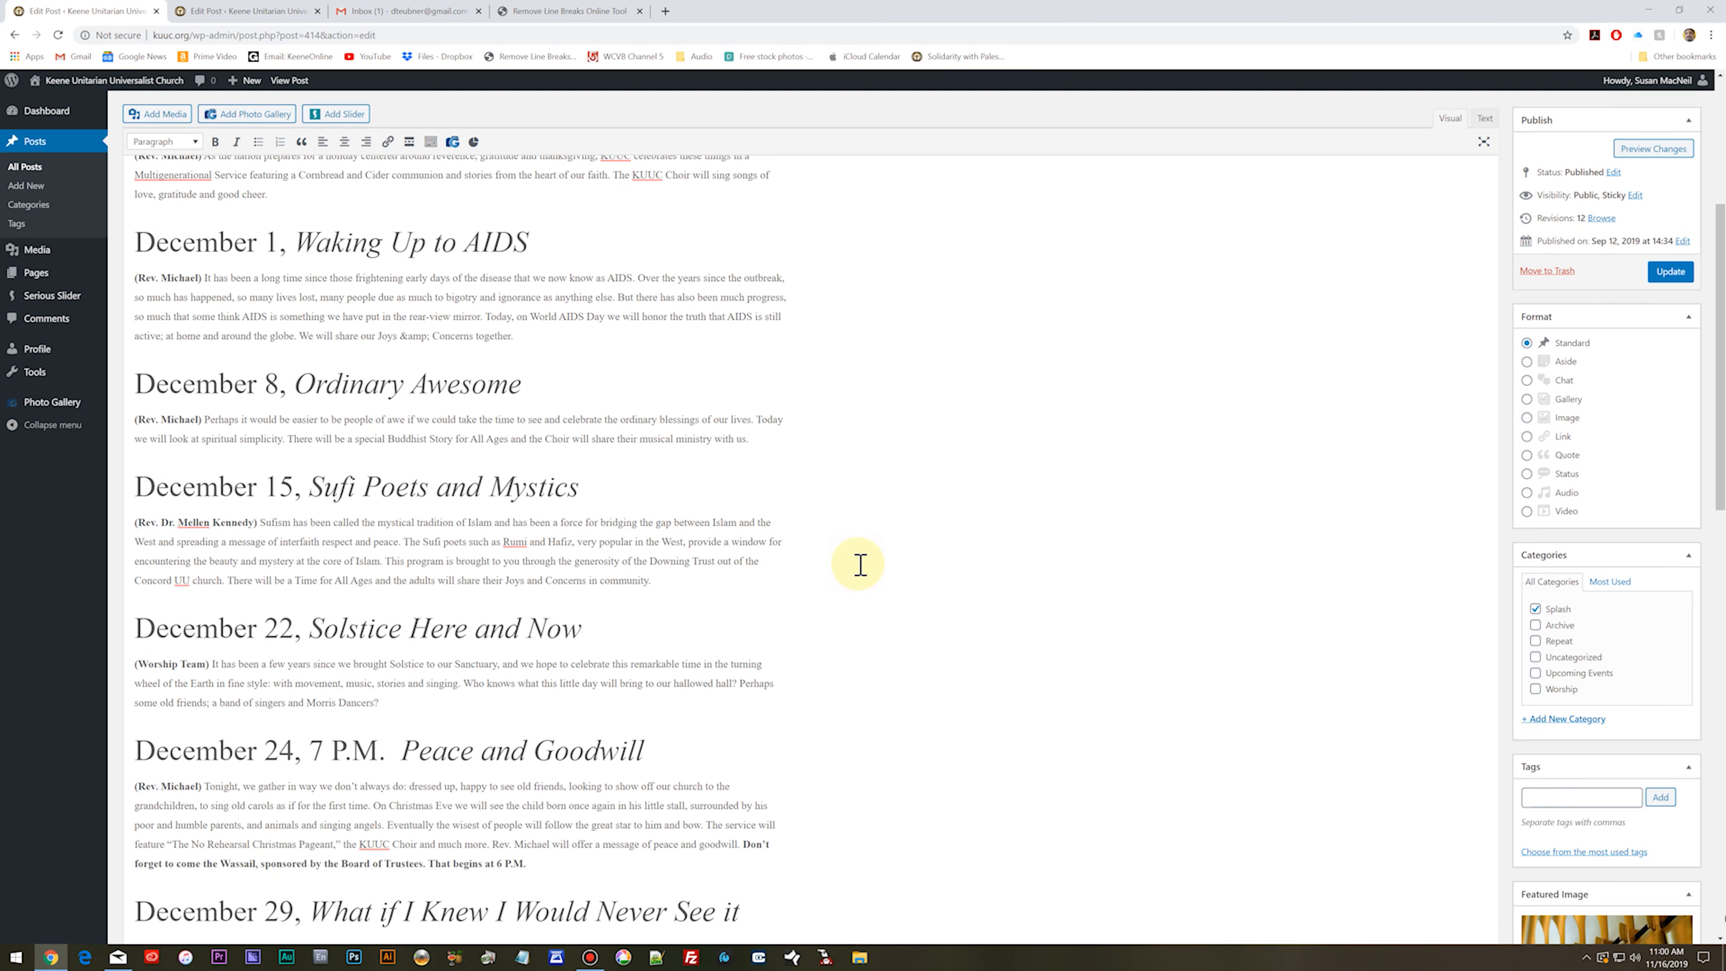
{"action": "scroll", "coordinate": [855, 566], "scroll_direction": "up", "scroll_amount": 1}
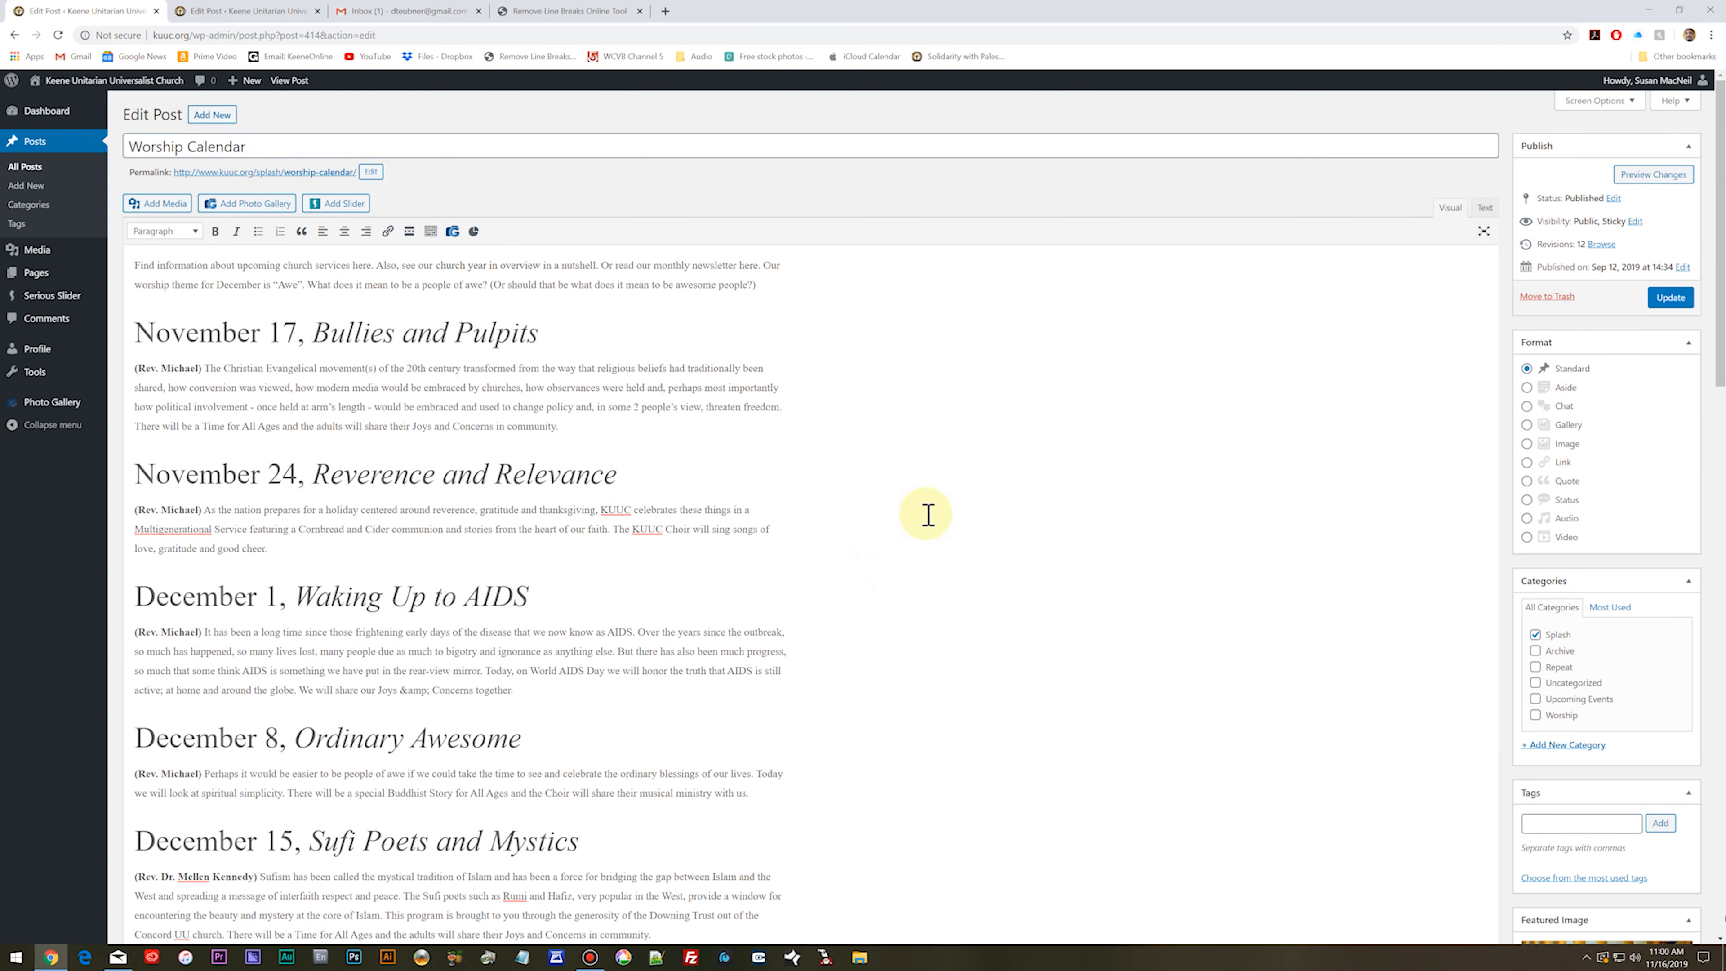
{"action": "left_click", "coordinate": [1673, 298]}
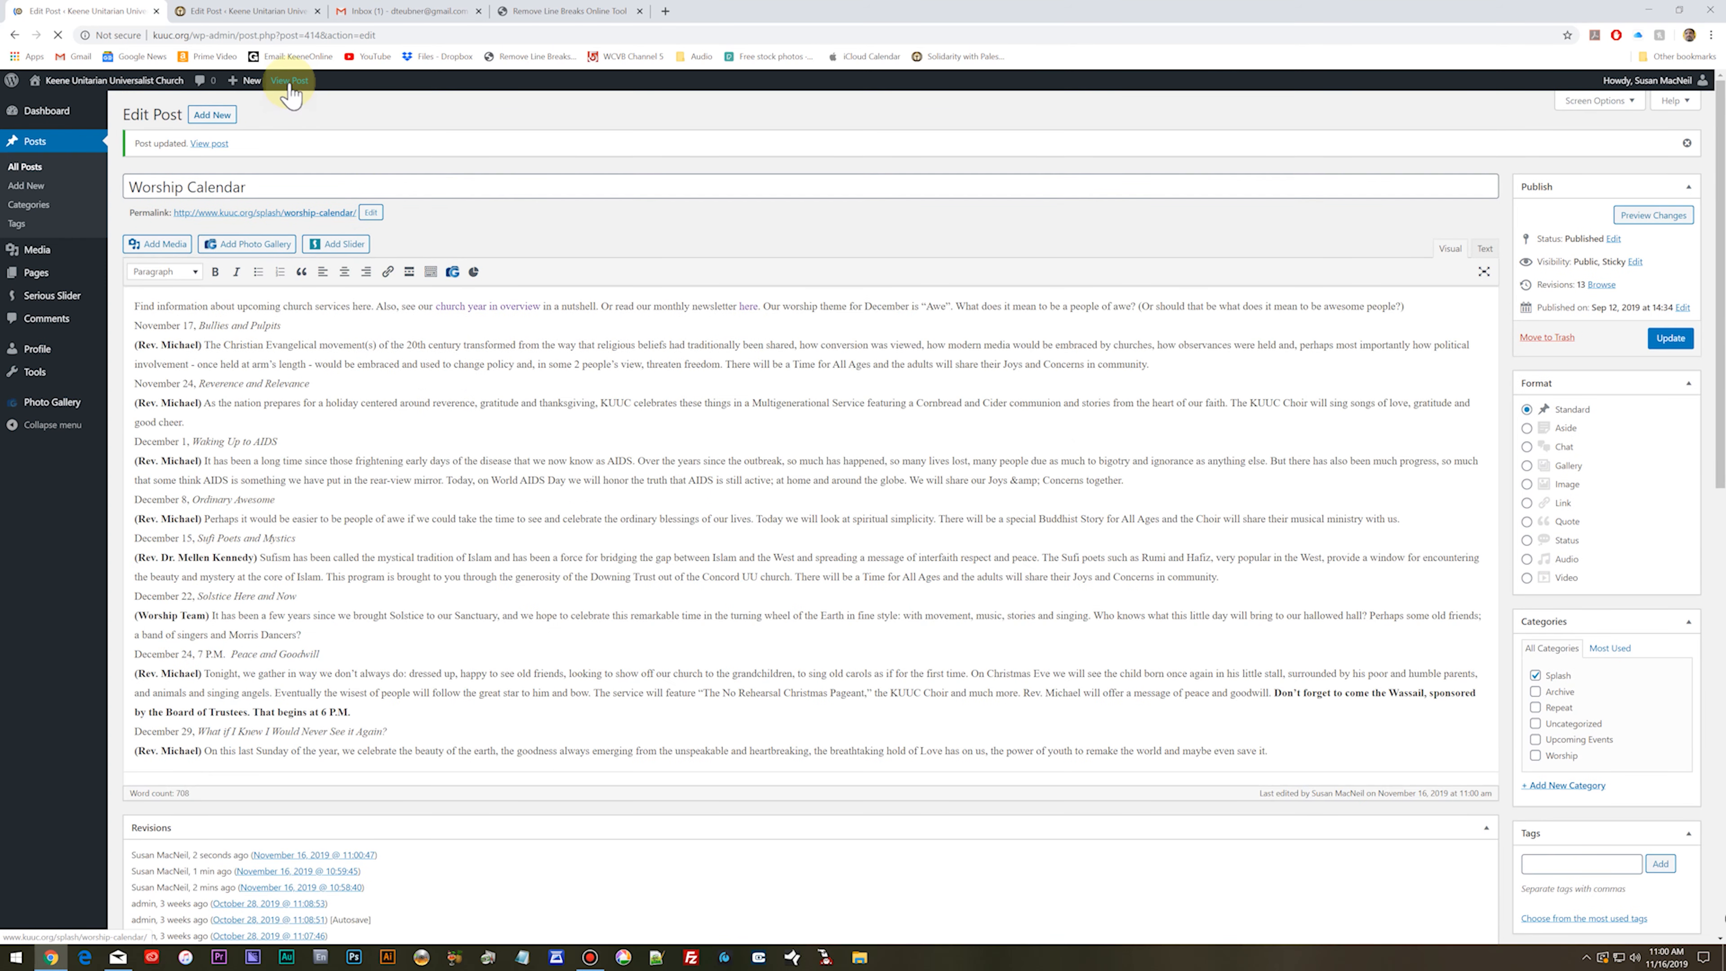
Step: View the updated Worship Calendar post on the live site and highlight its introductory paragraph
{"action": "left_click", "coordinate": [289, 87]}
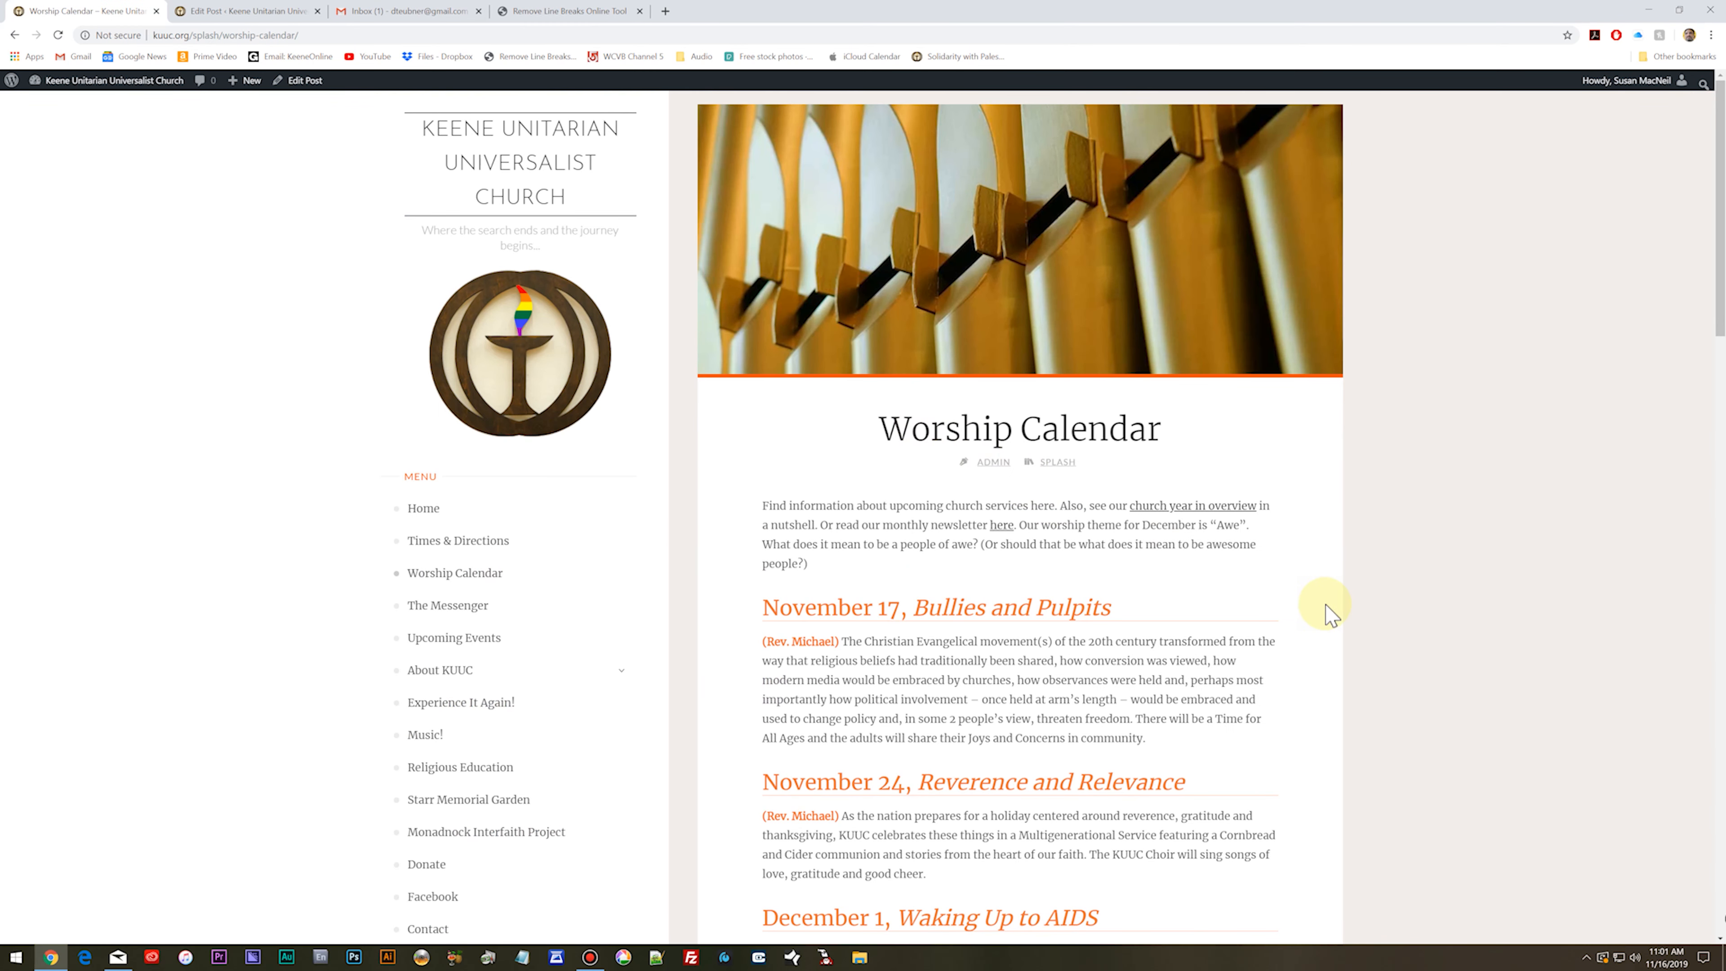
{"action": "scroll", "coordinate": [1354, 618], "scroll_direction": "down", "scroll_amount": 5}
{"action": "scroll", "coordinate": [1345, 608], "scroll_direction": "up", "scroll_amount": 5}
{"action": "left_click_drag", "start_coordinate": [764, 506], "coordinate": [1153, 571]}
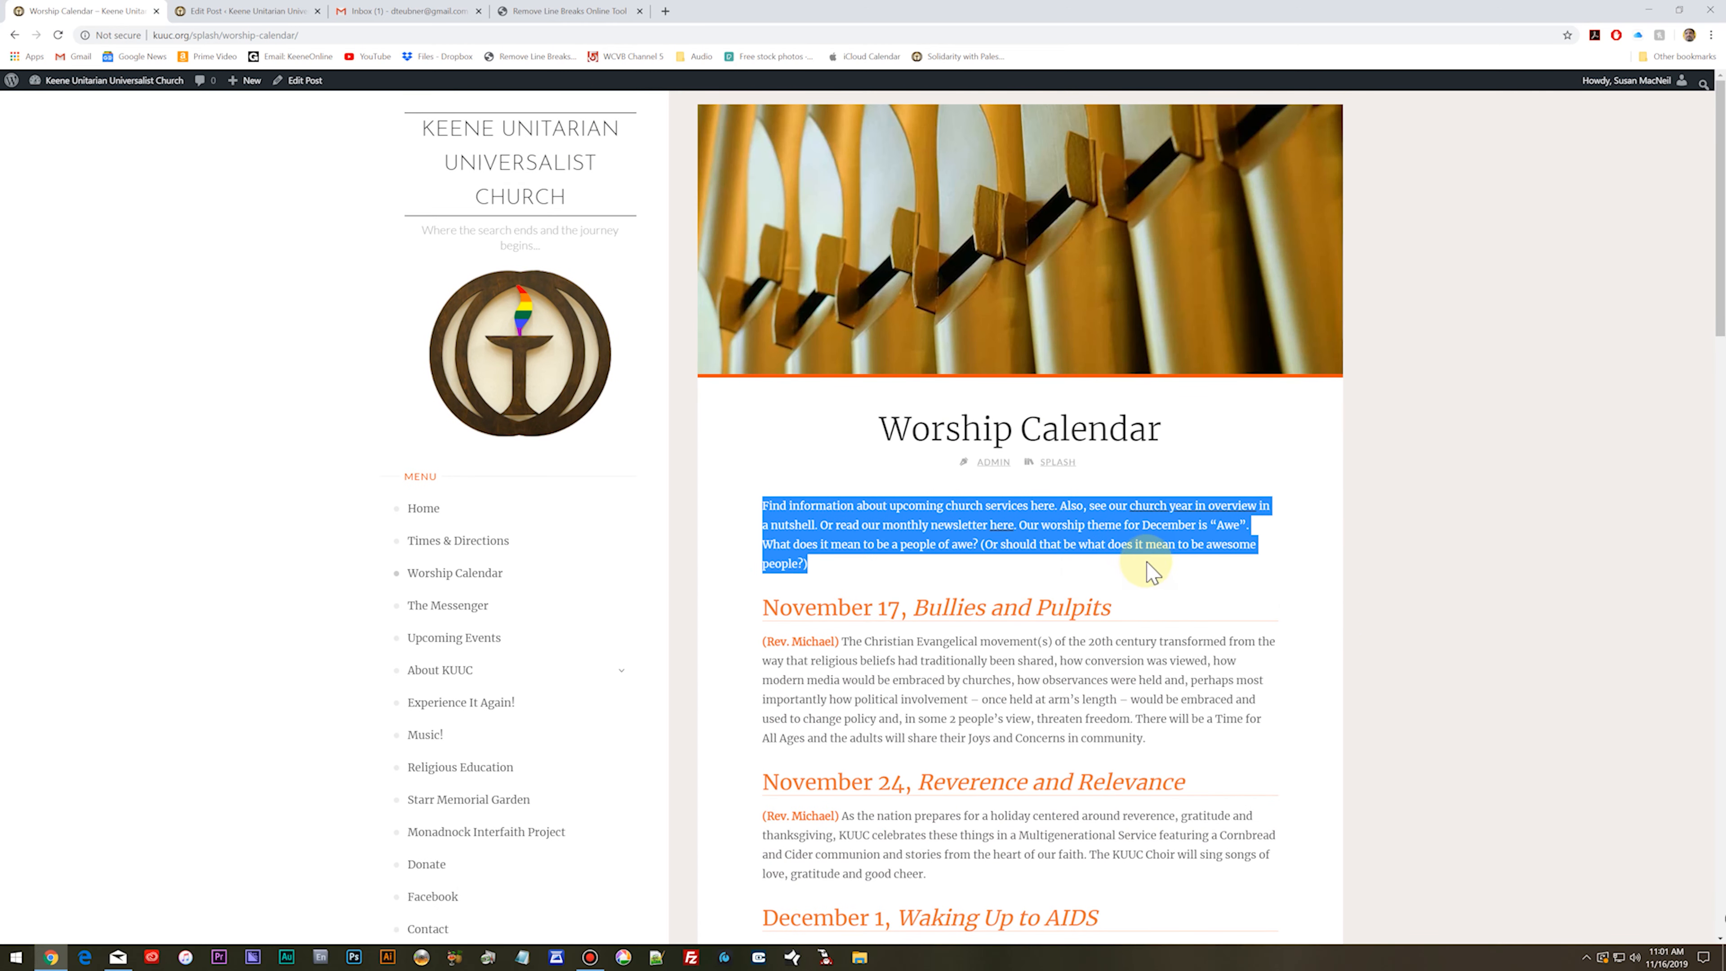
{"action": "left_click", "coordinate": [1507, 639]}
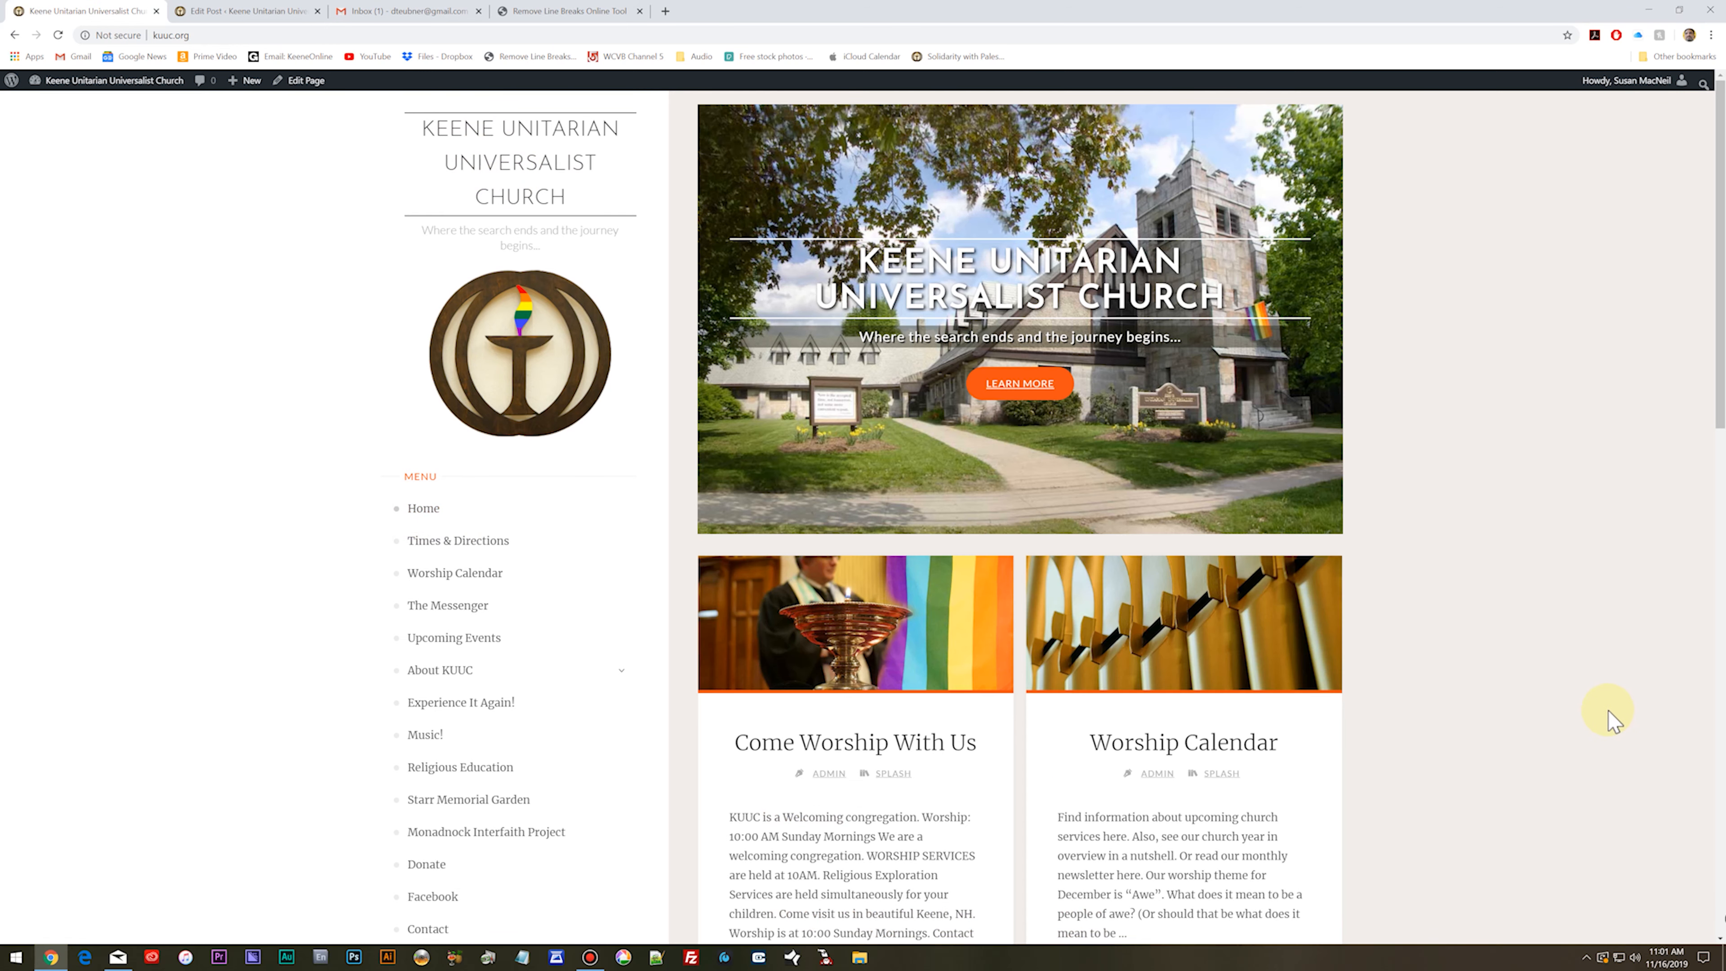
Step: Check the Worship Calendar excerpt on the site's home page and review the full post through the December 29 entry
{"action": "scroll", "coordinate": [1607, 709], "scroll_direction": "down", "scroll_amount": 4}
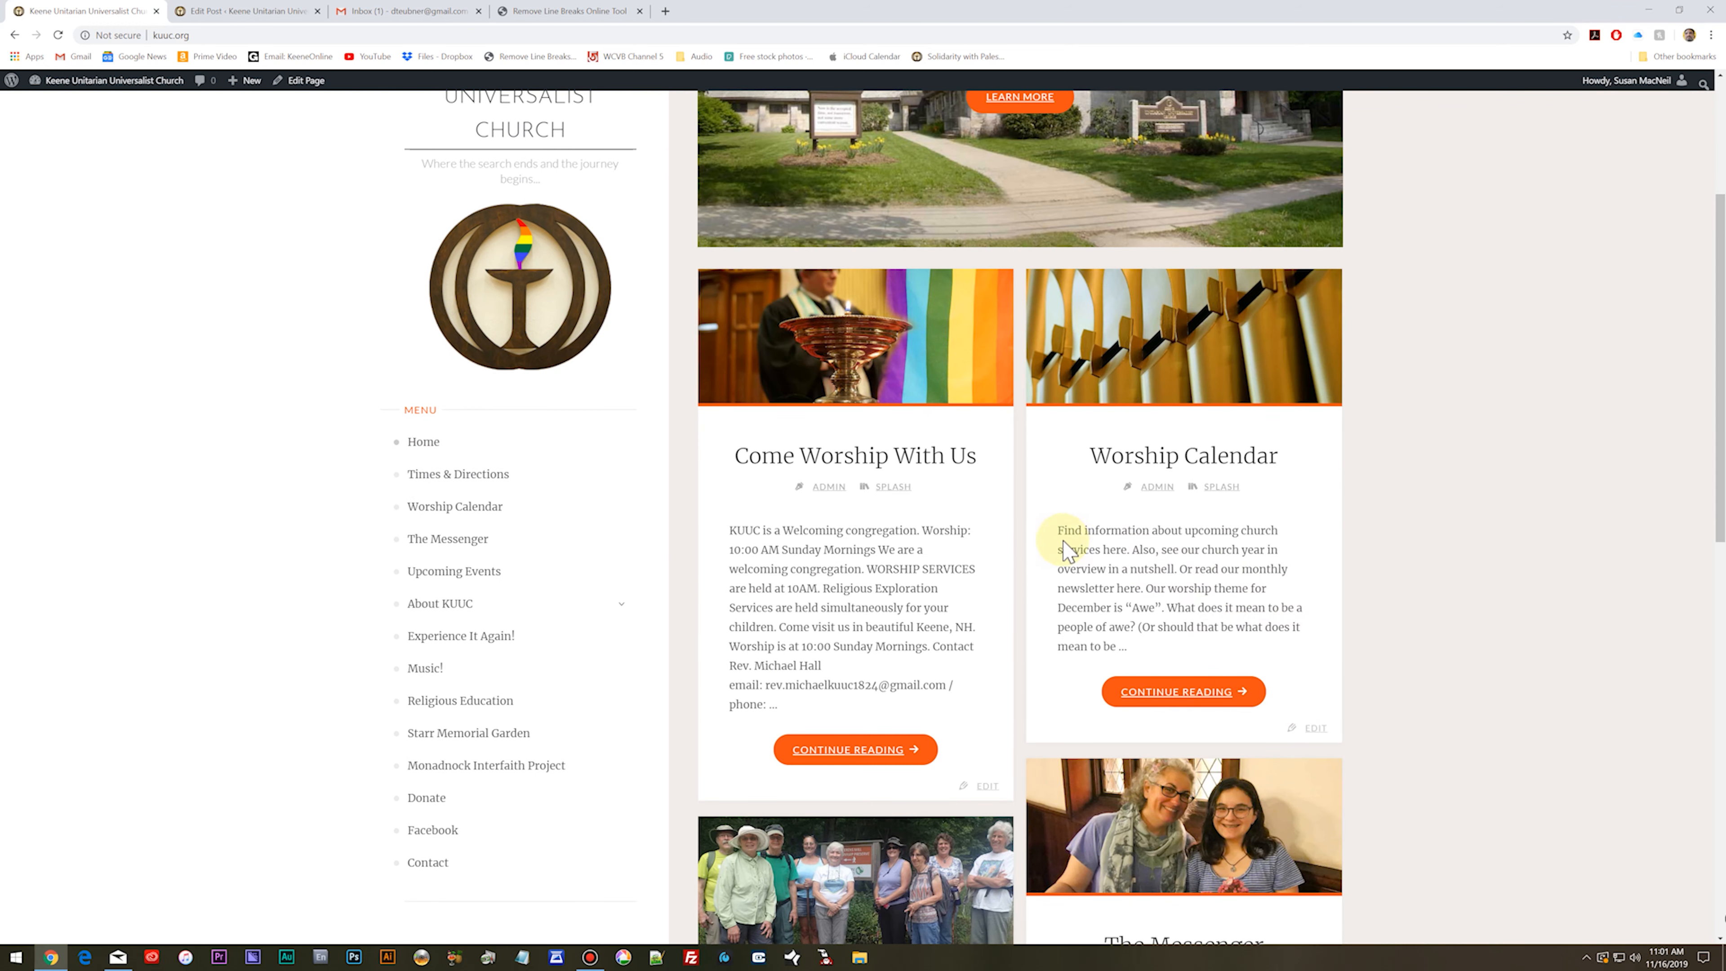
{"action": "left_click_drag", "start_coordinate": [1057, 531], "coordinate": [1163, 653]}
{"action": "left_click", "coordinate": [1171, 627]}
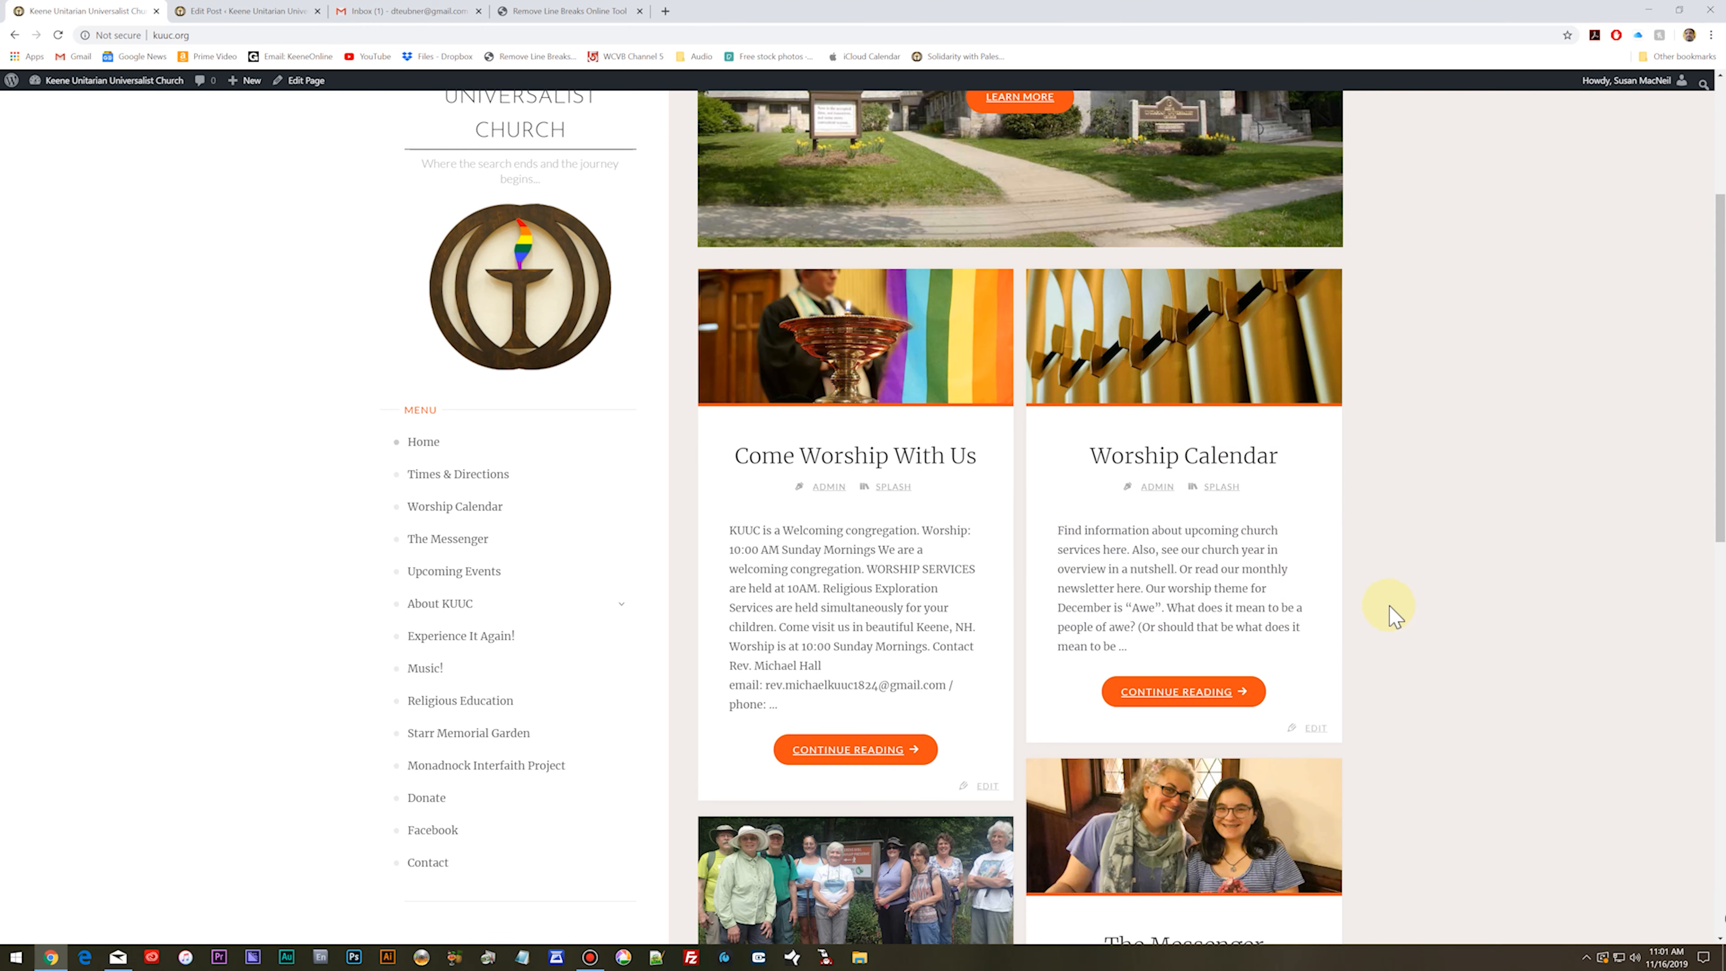
{"action": "left_click", "coordinate": [1167, 694]}
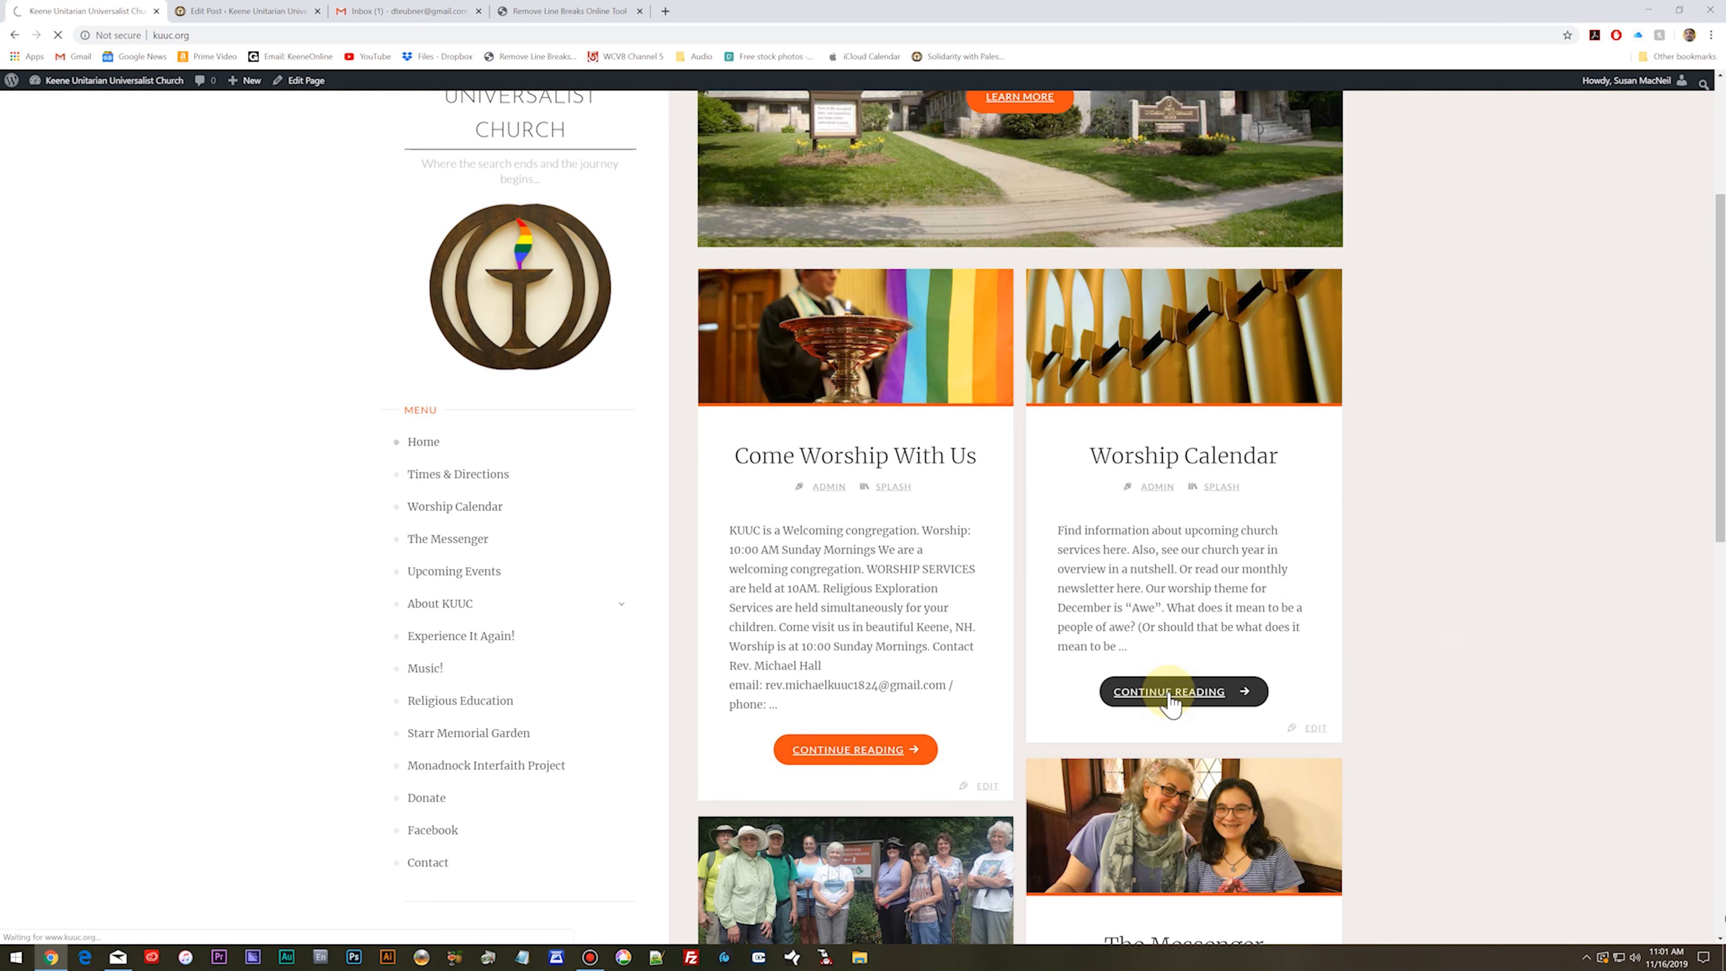
{"action": "scroll", "coordinate": [1331, 654], "scroll_direction": "down", "scroll_amount": 12}
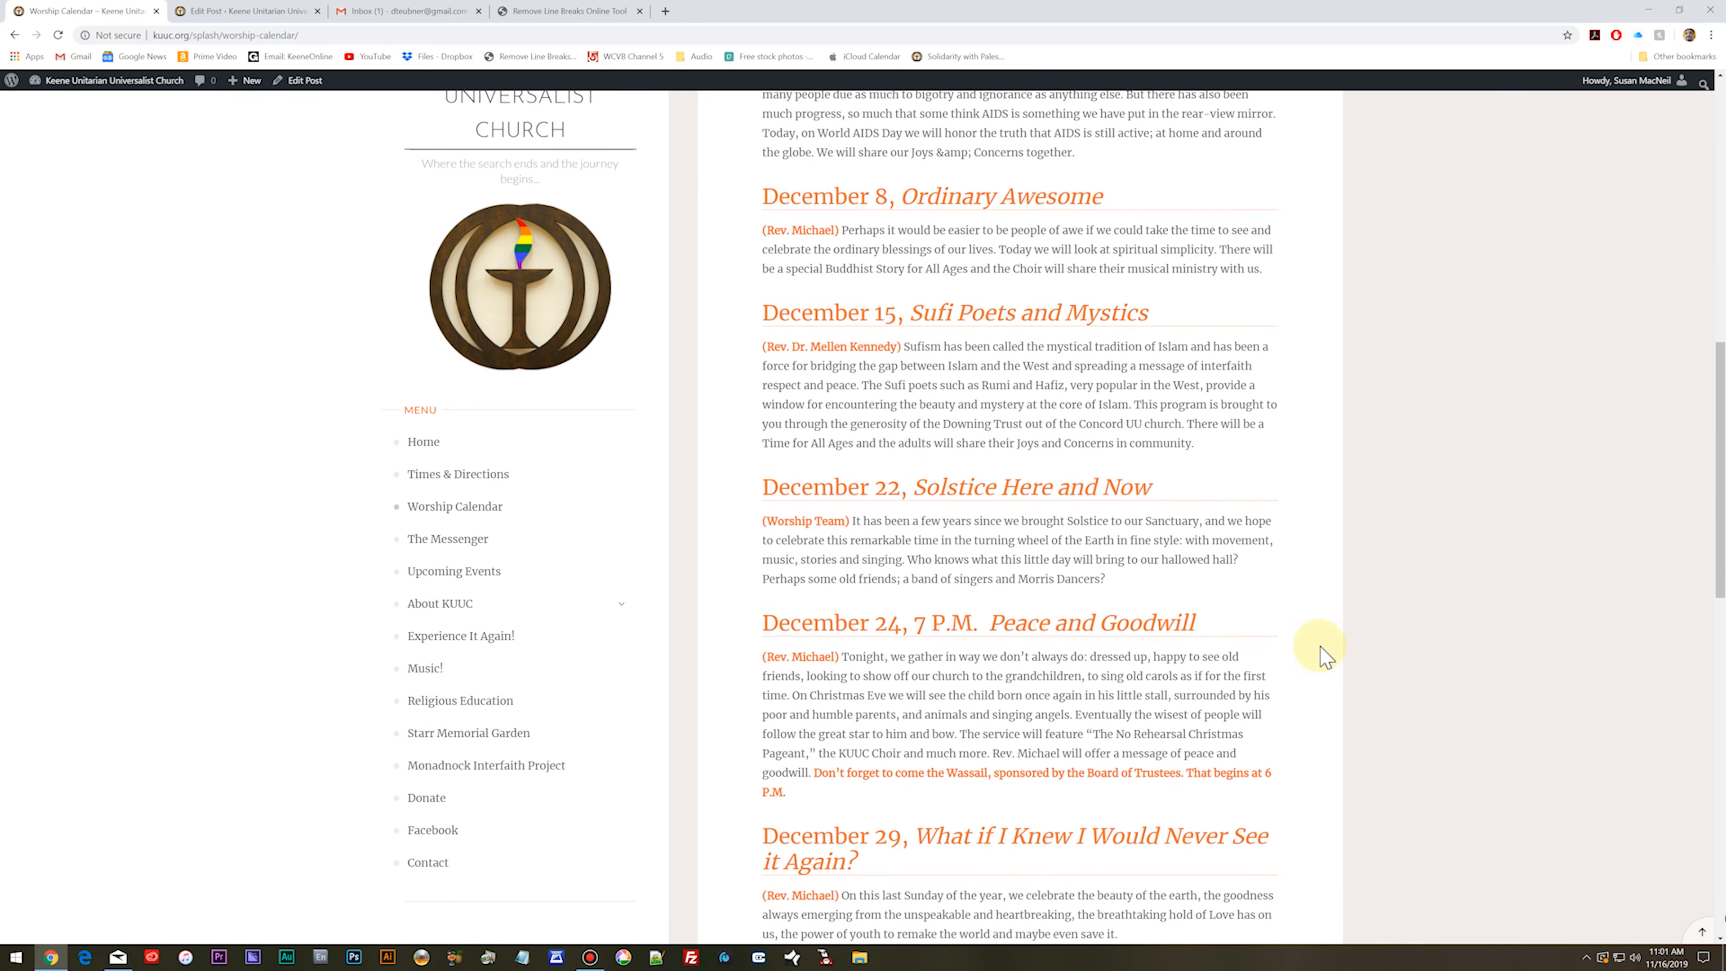
{"action": "scroll", "coordinate": [1322, 655], "scroll_direction": "down", "scroll_amount": 4}
{"action": "scroll", "coordinate": [1318, 655], "scroll_direction": "up", "scroll_amount": 12}
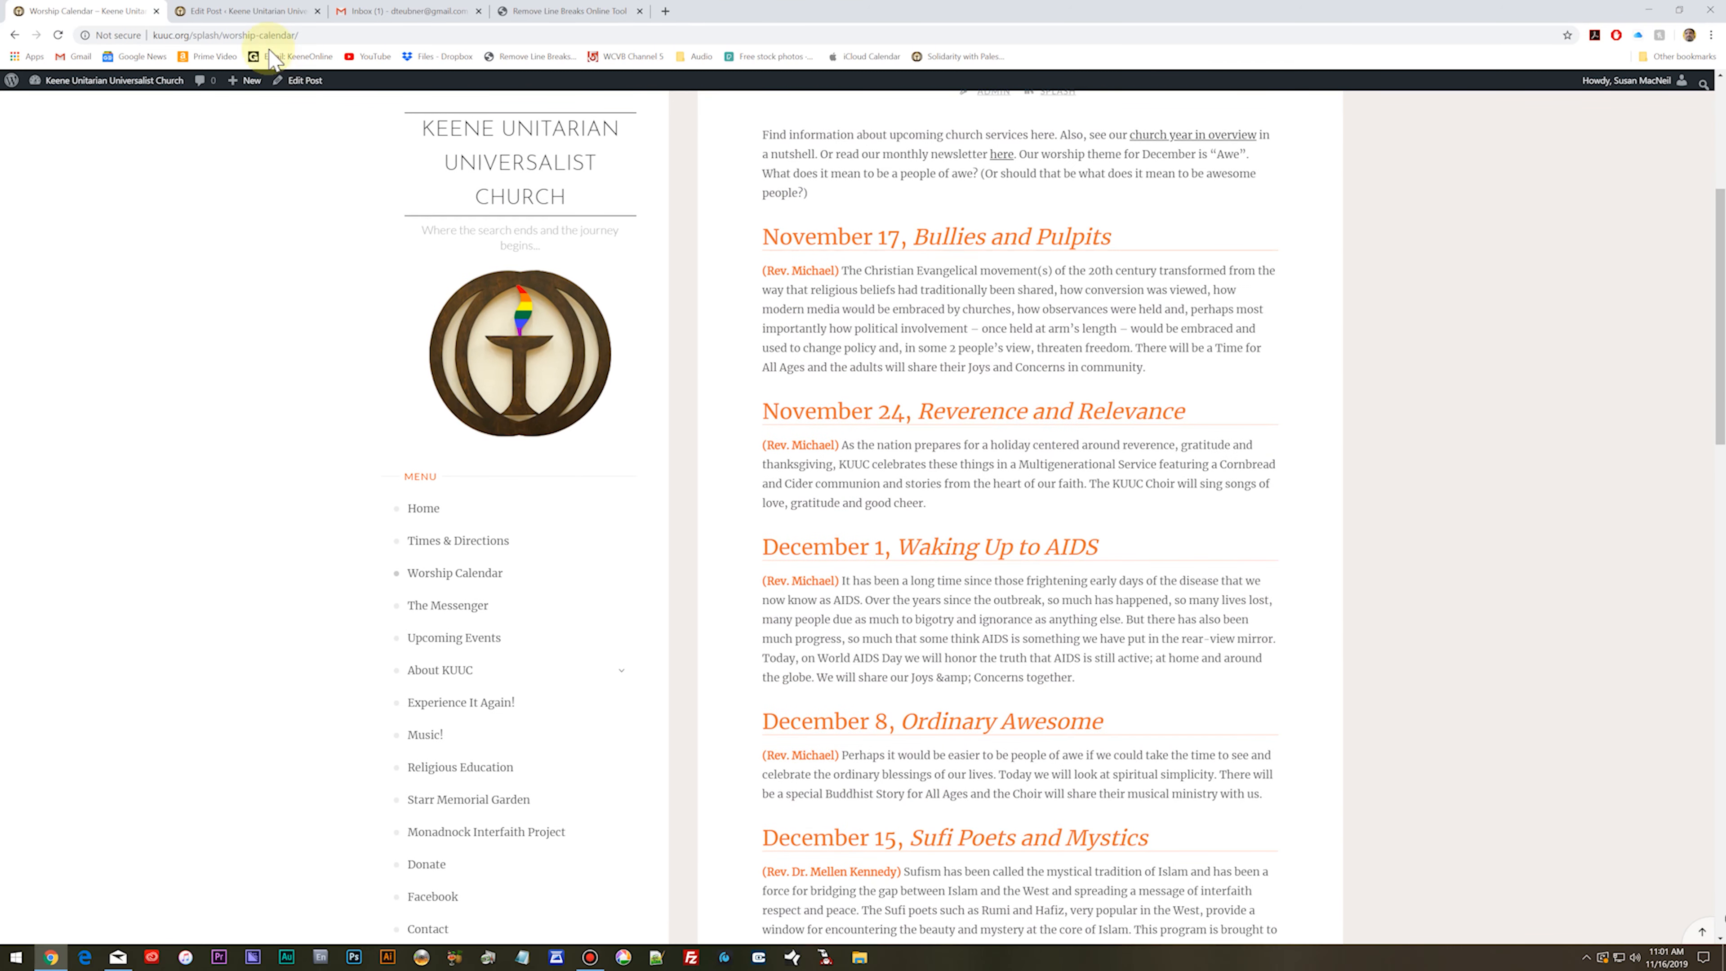
Step: Close the browser tab editing the temporary December draft post and exit the Worship Calendar December 2019.docx preview in Gmail
{"action": "left_click", "coordinate": [234, 11]}
{"action": "left_click", "coordinate": [112, 11]}
{"action": "left_click", "coordinate": [217, 9]}
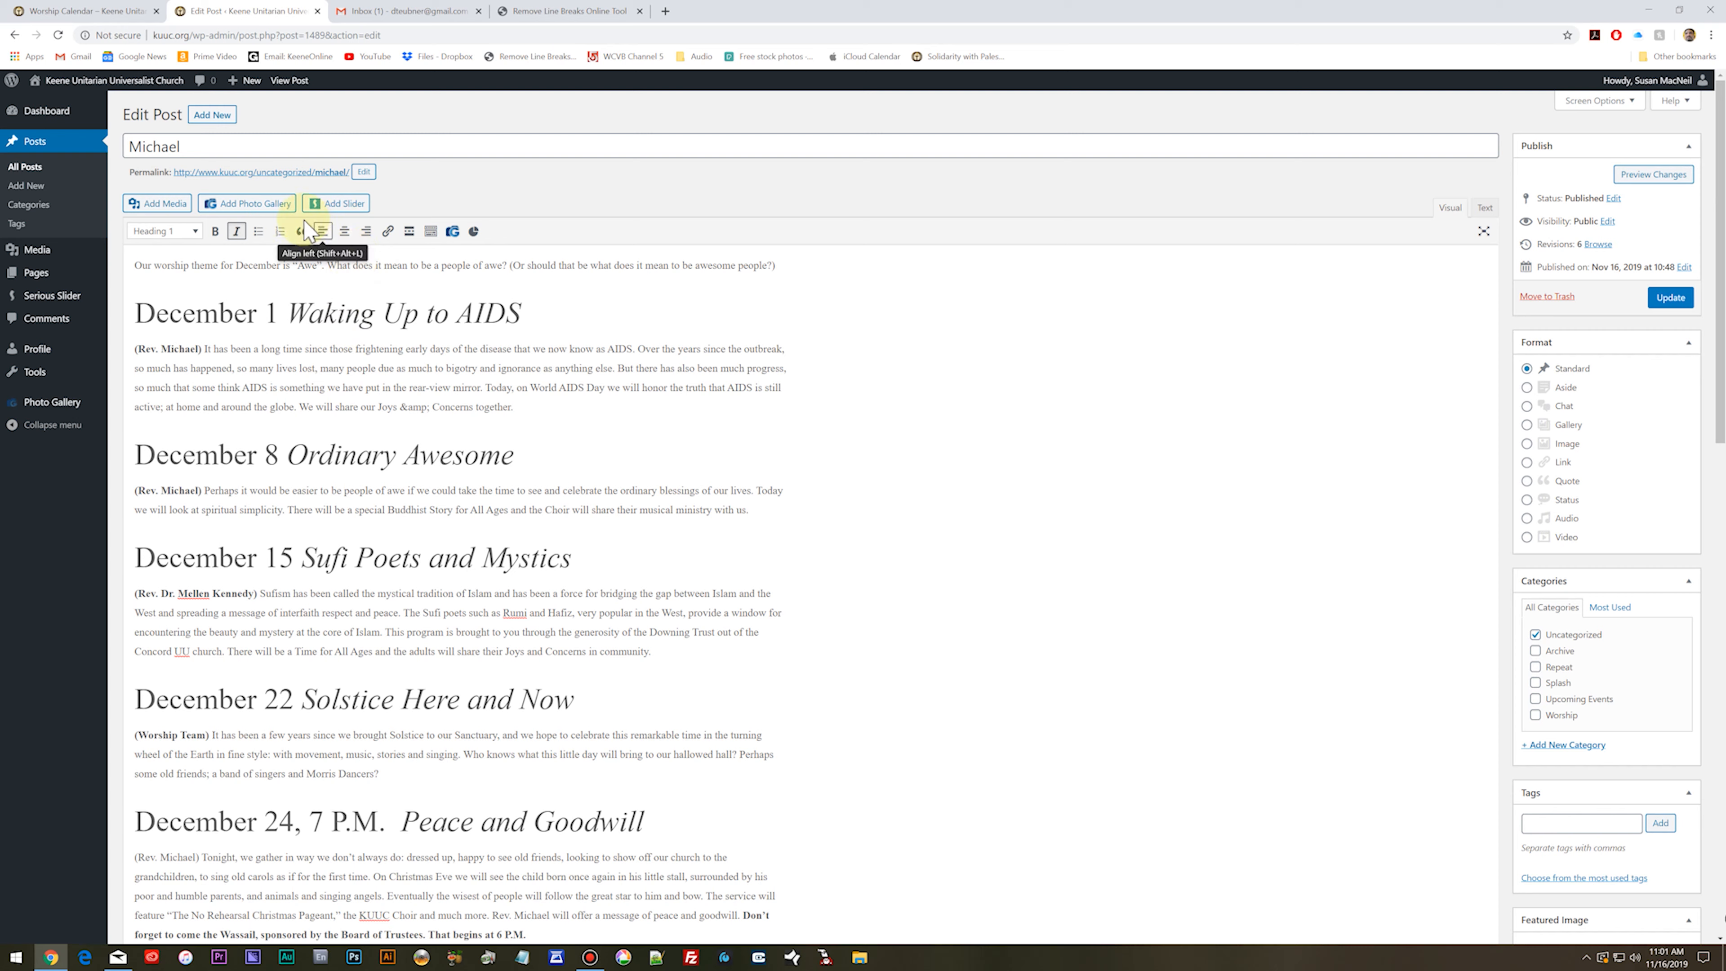
{"action": "left_click", "coordinate": [318, 12]}
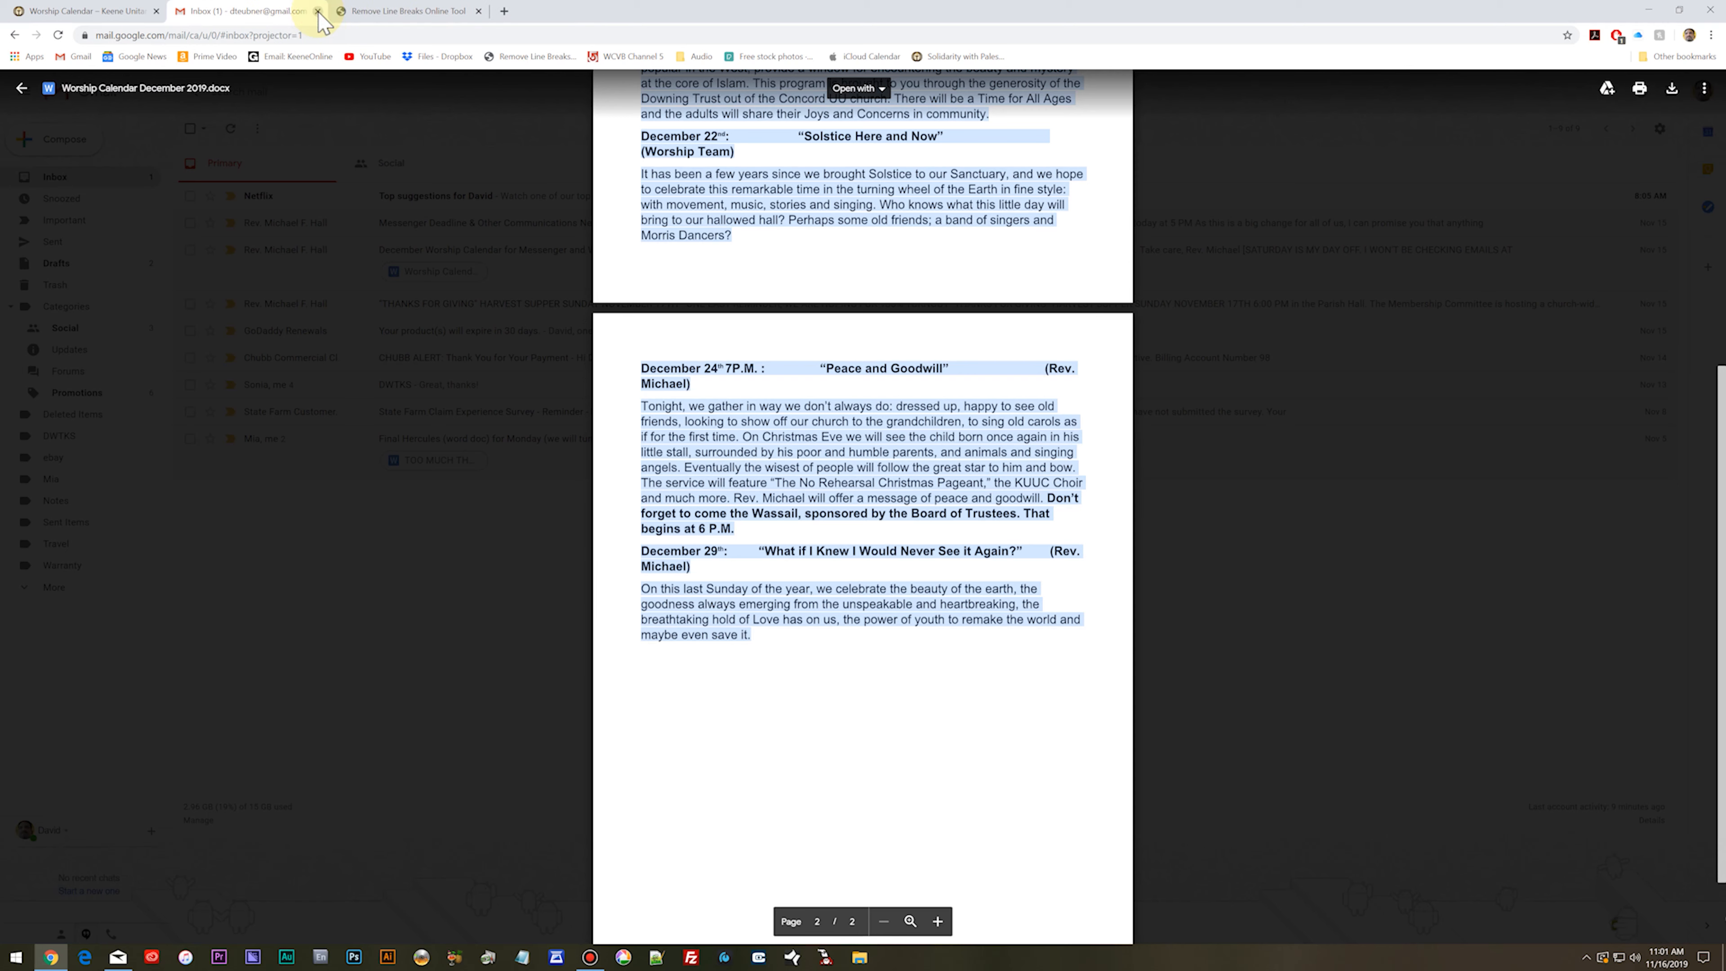
{"action": "left_click", "coordinate": [406, 609]}
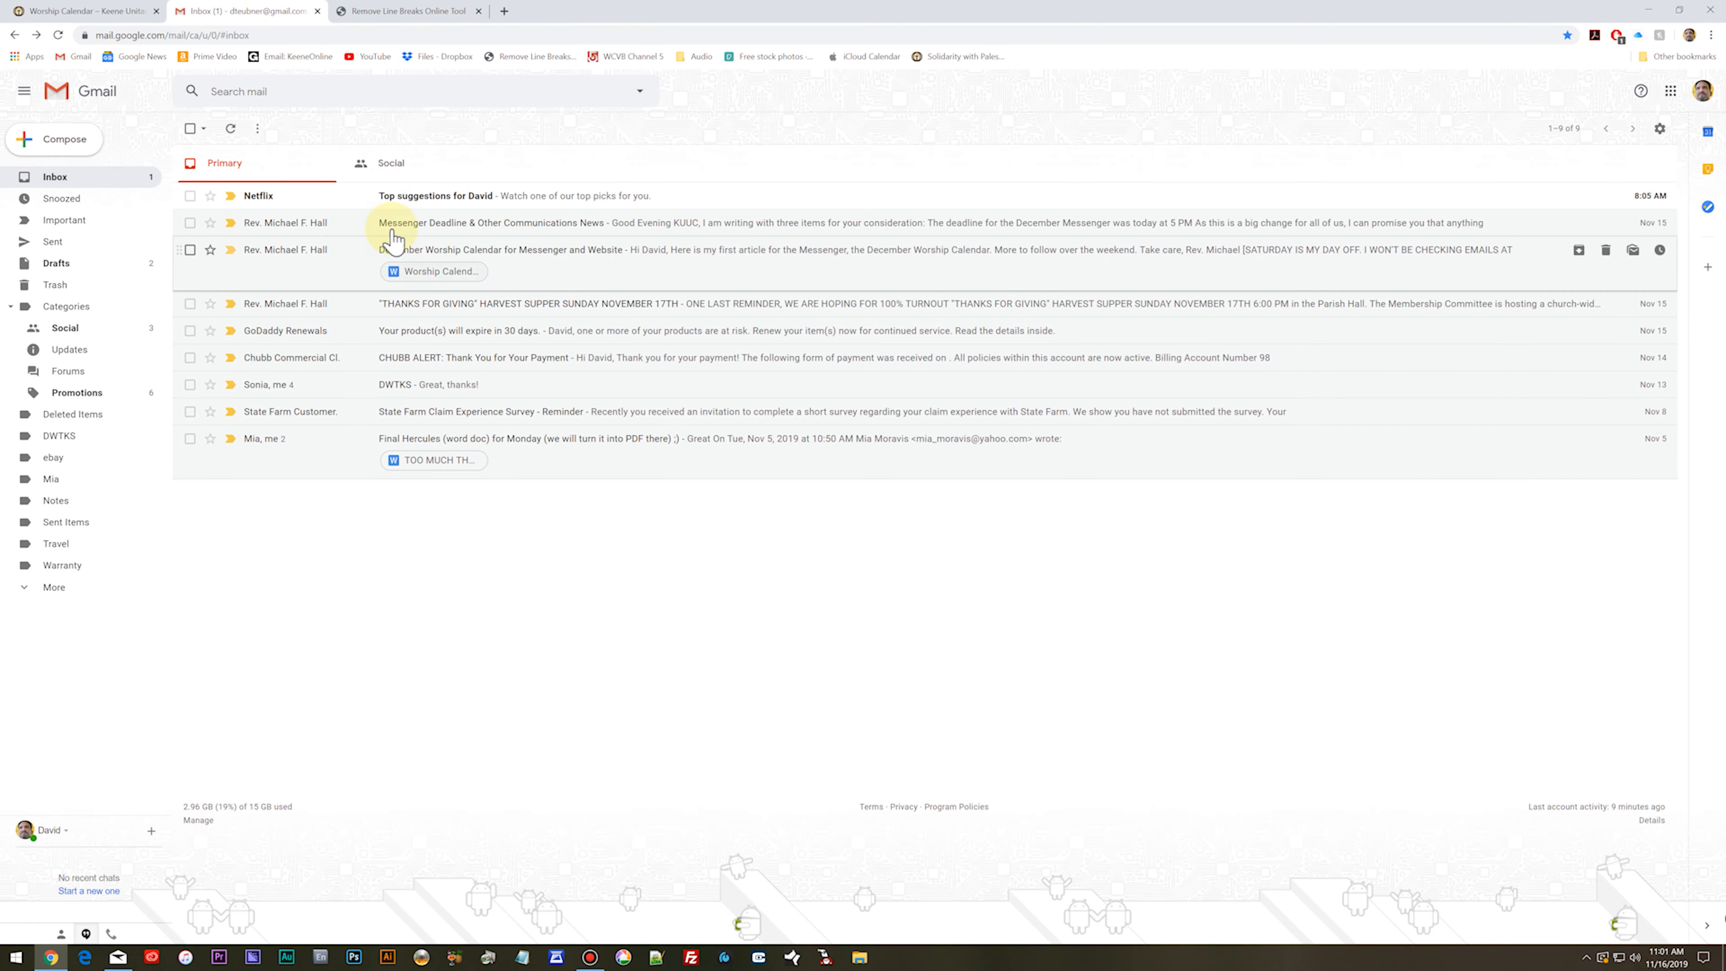
Step: View the Remove Line Breaks tool's web address, return to the live Worship Calendar and close the browser window
{"action": "left_click", "coordinate": [418, 11]}
{"action": "left_click", "coordinate": [291, 36]}
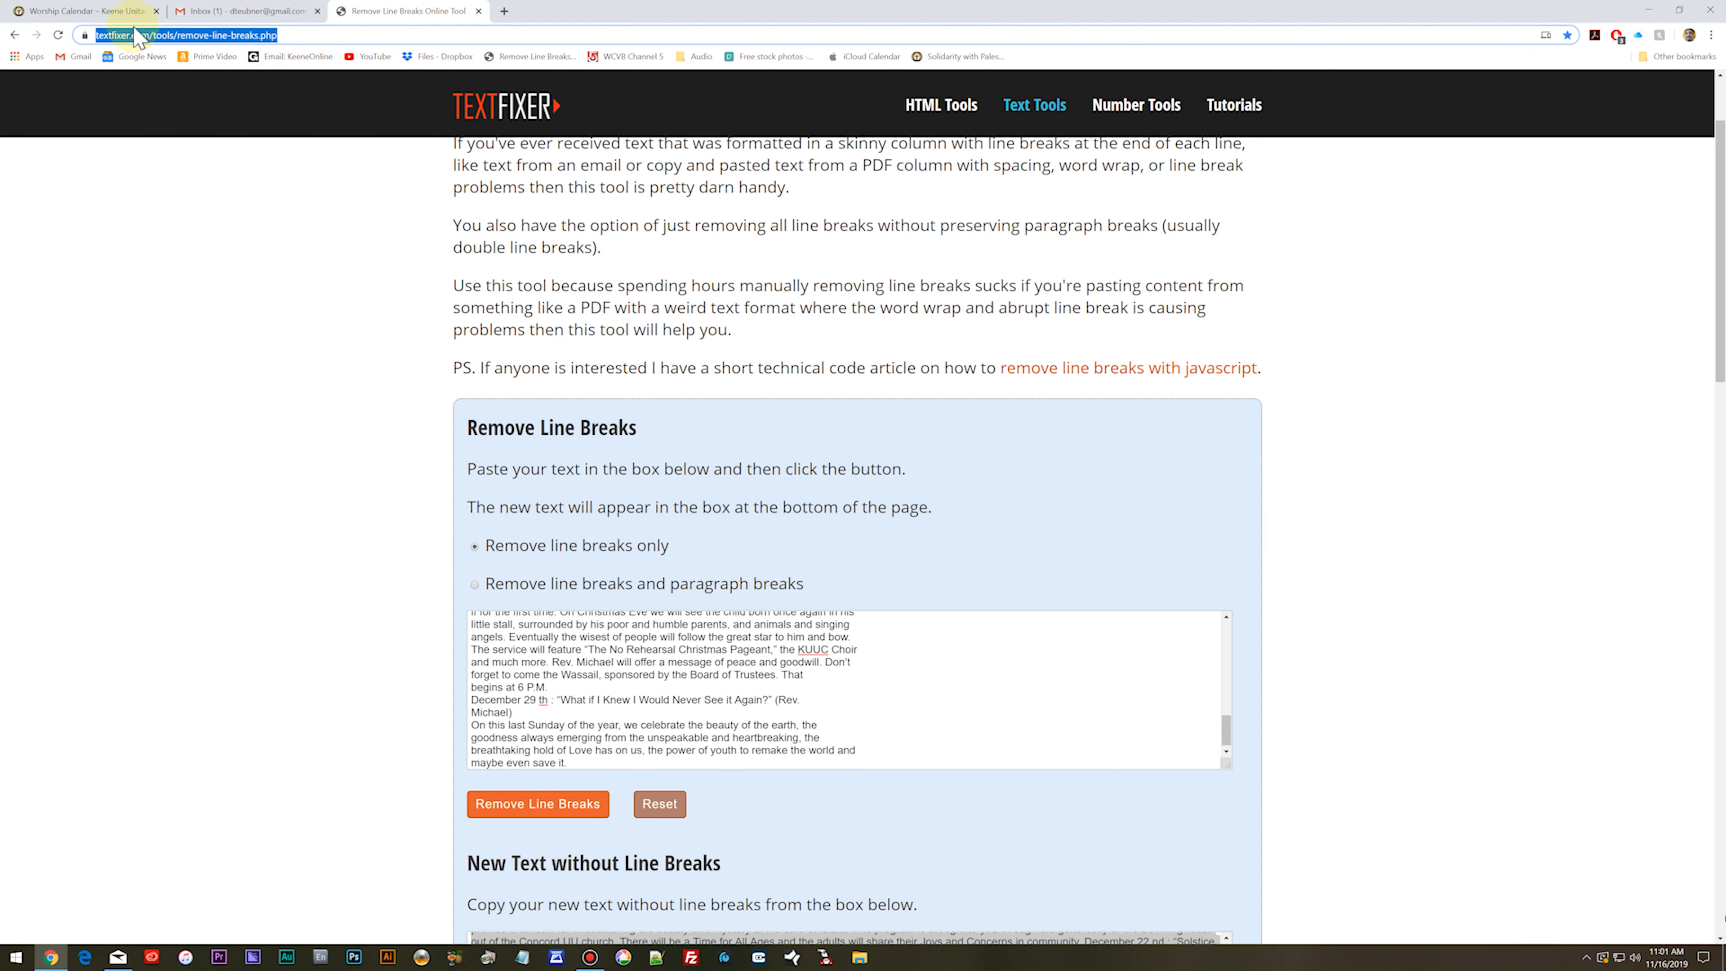
{"action": "left_click", "coordinate": [116, 11]}
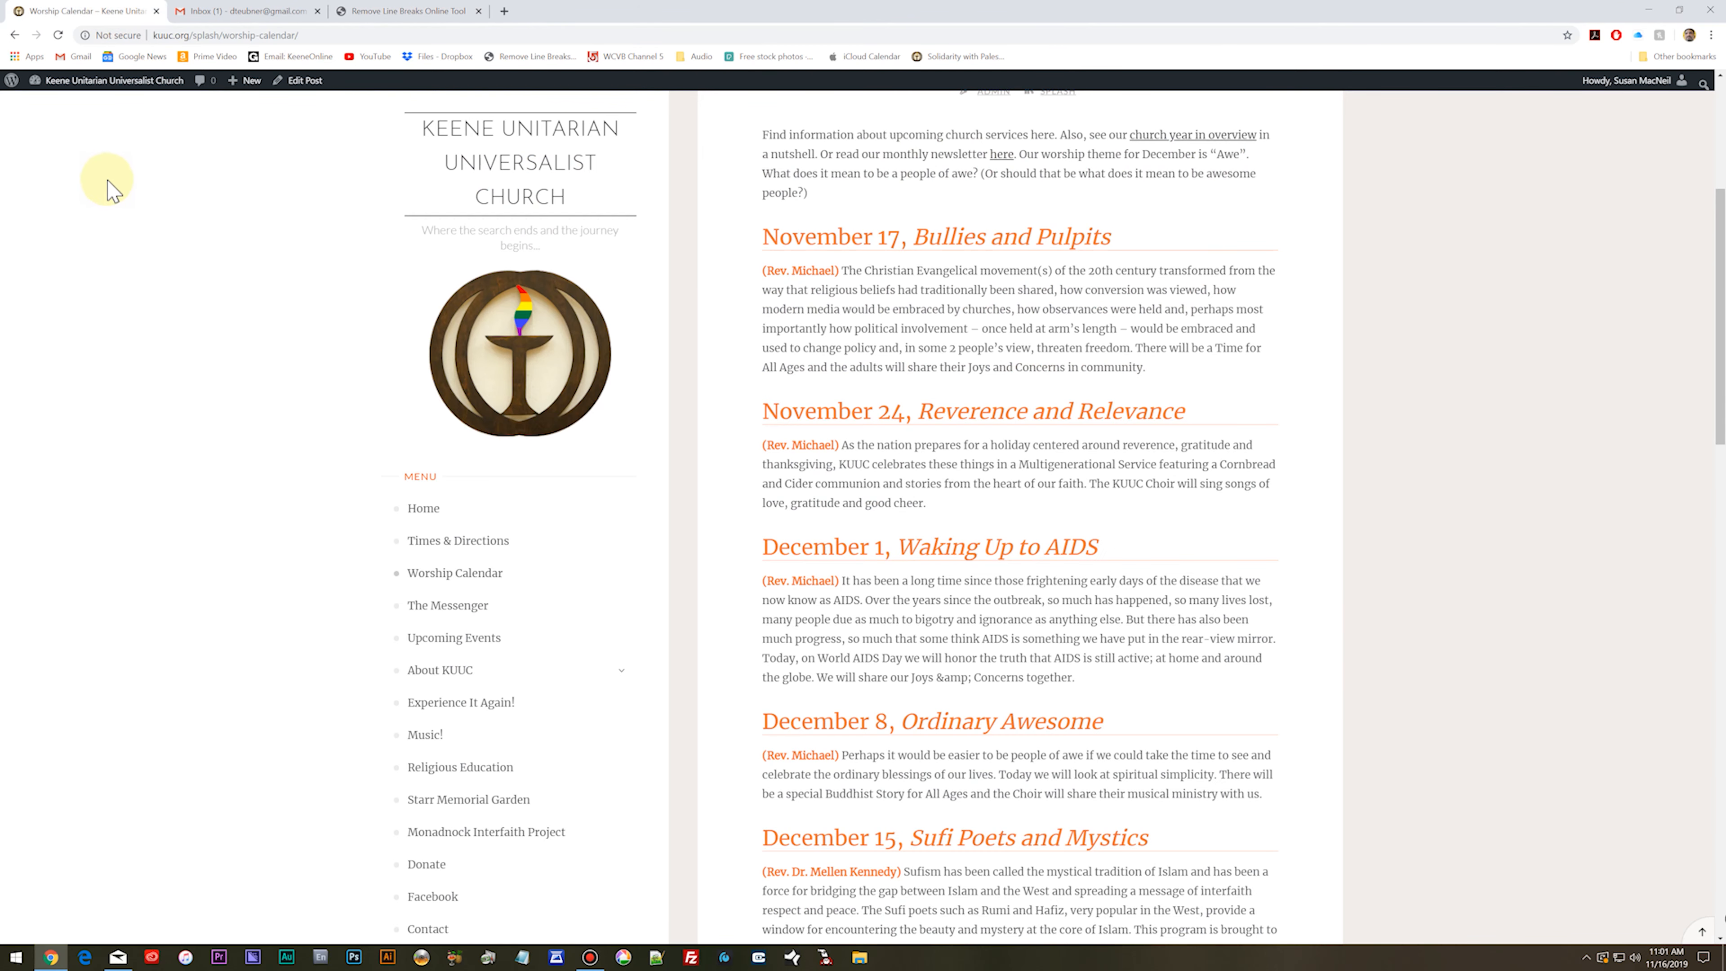
{"action": "left_click", "coordinate": [1714, 9]}
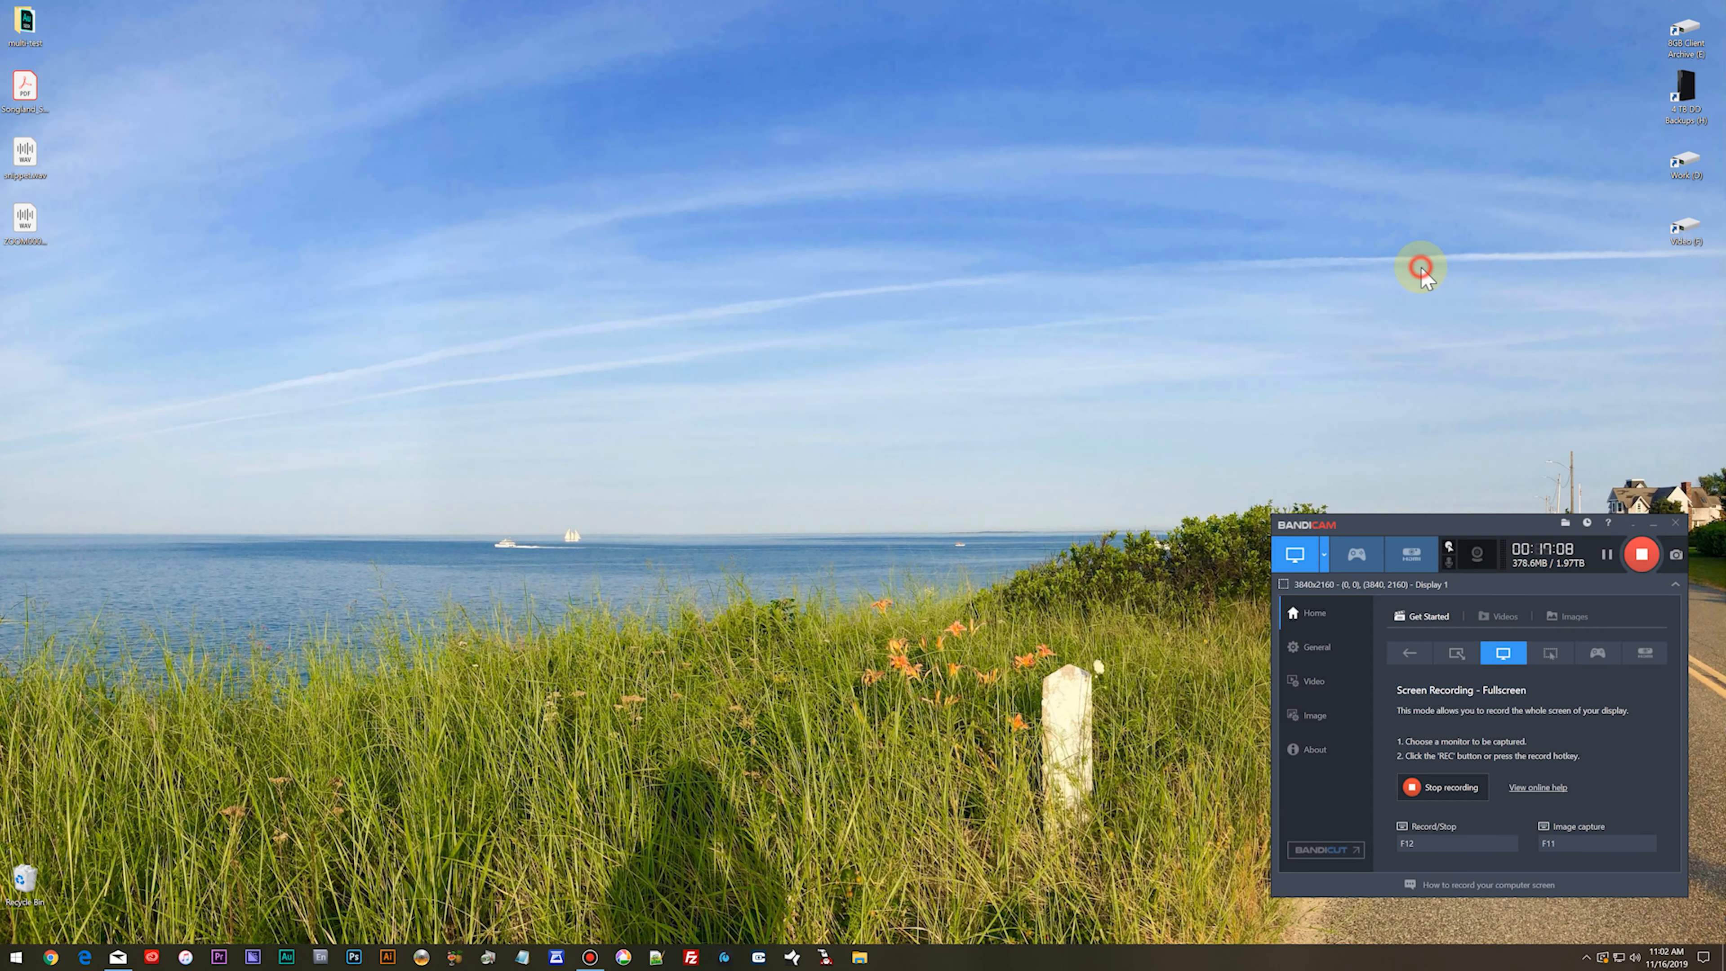
Step: Reopen Chrome, go to kuuc.org and open the Worship Calendar post from the home page
{"action": "left_click", "coordinate": [52, 958]}
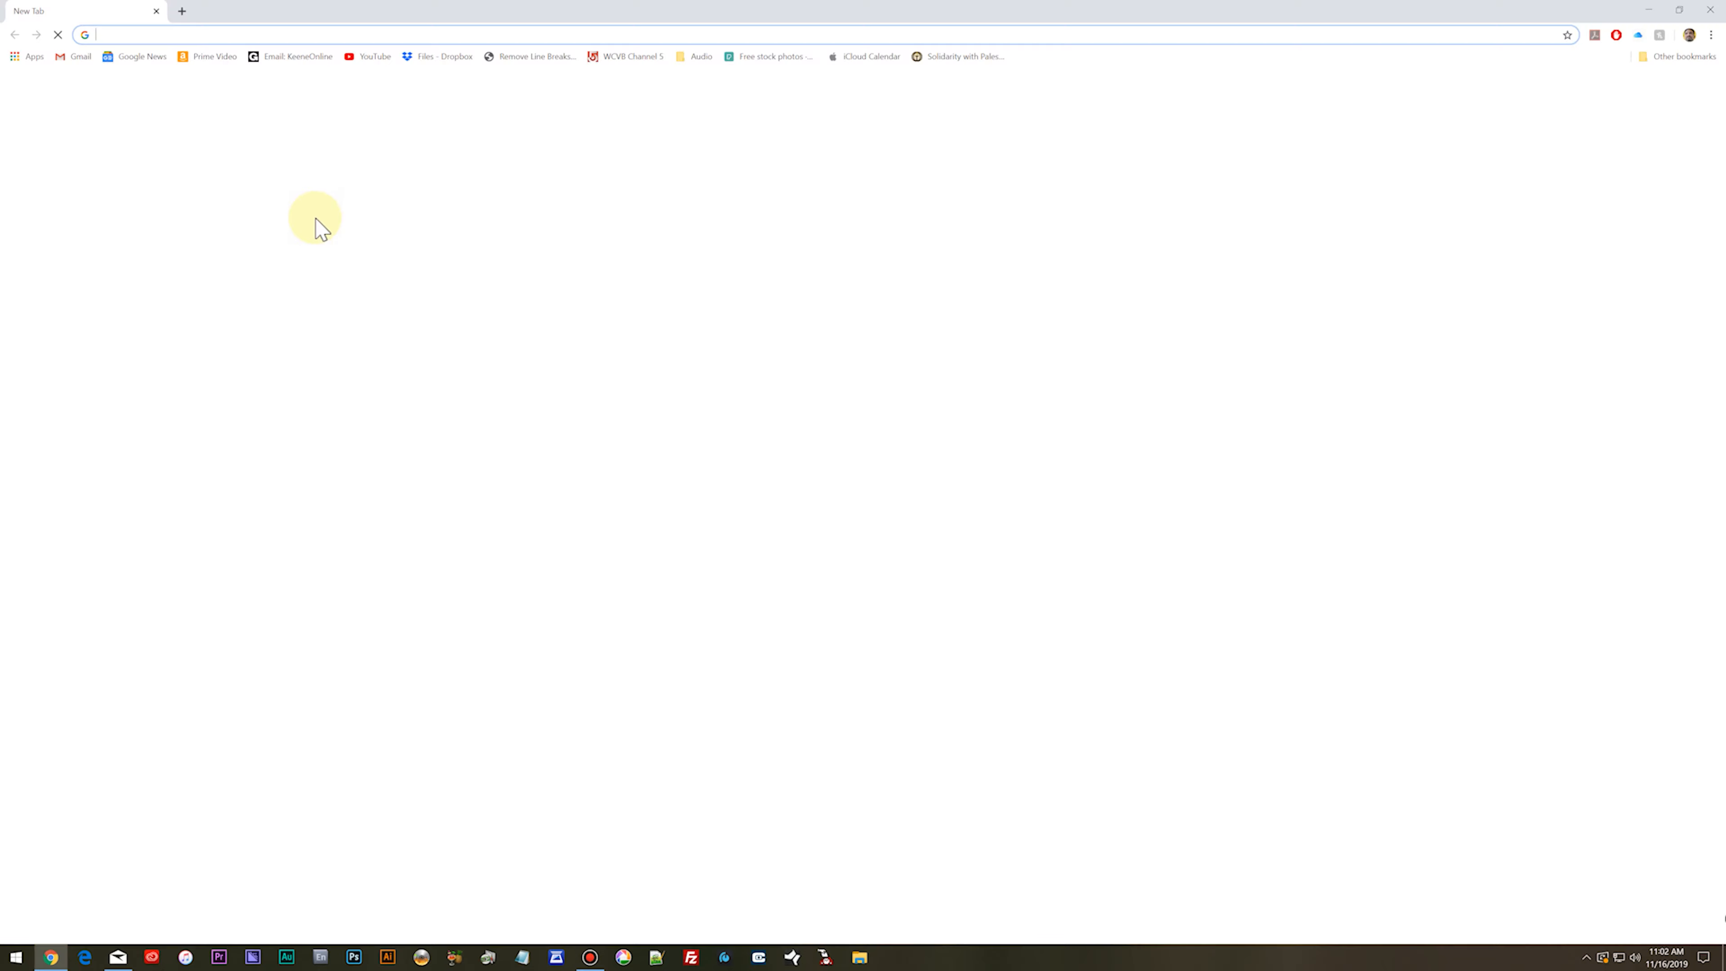
{"action": "type", "text": "kuuc.org"}
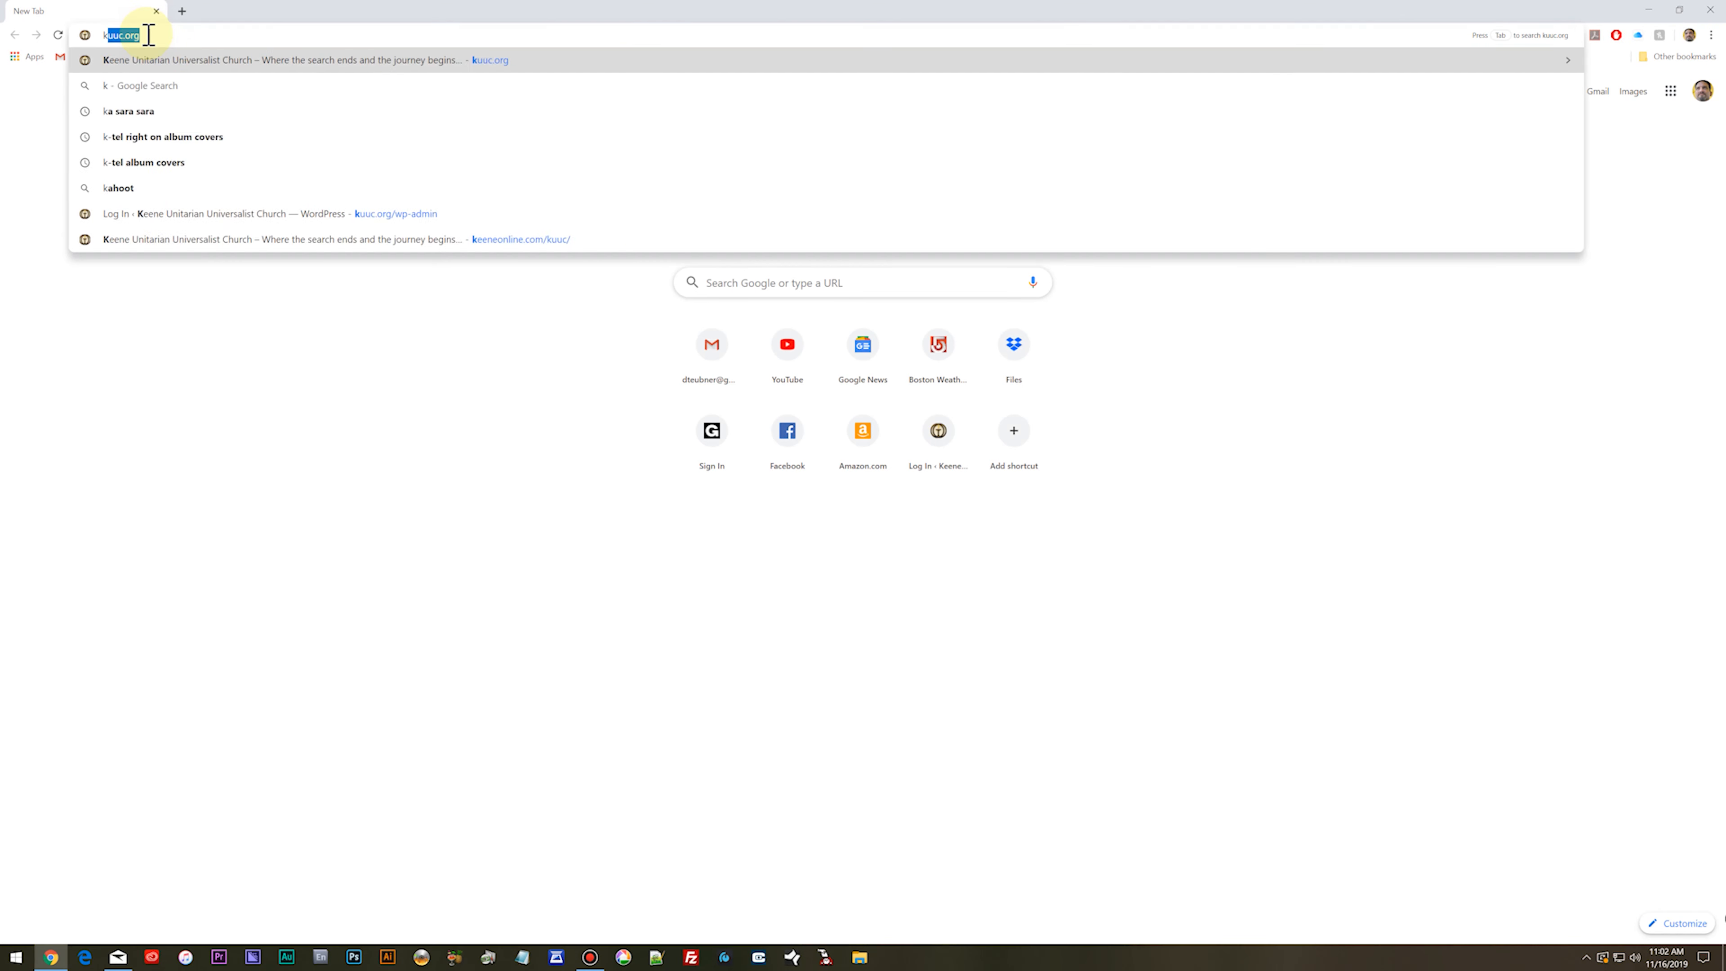
{"action": "key", "text": "Return"}
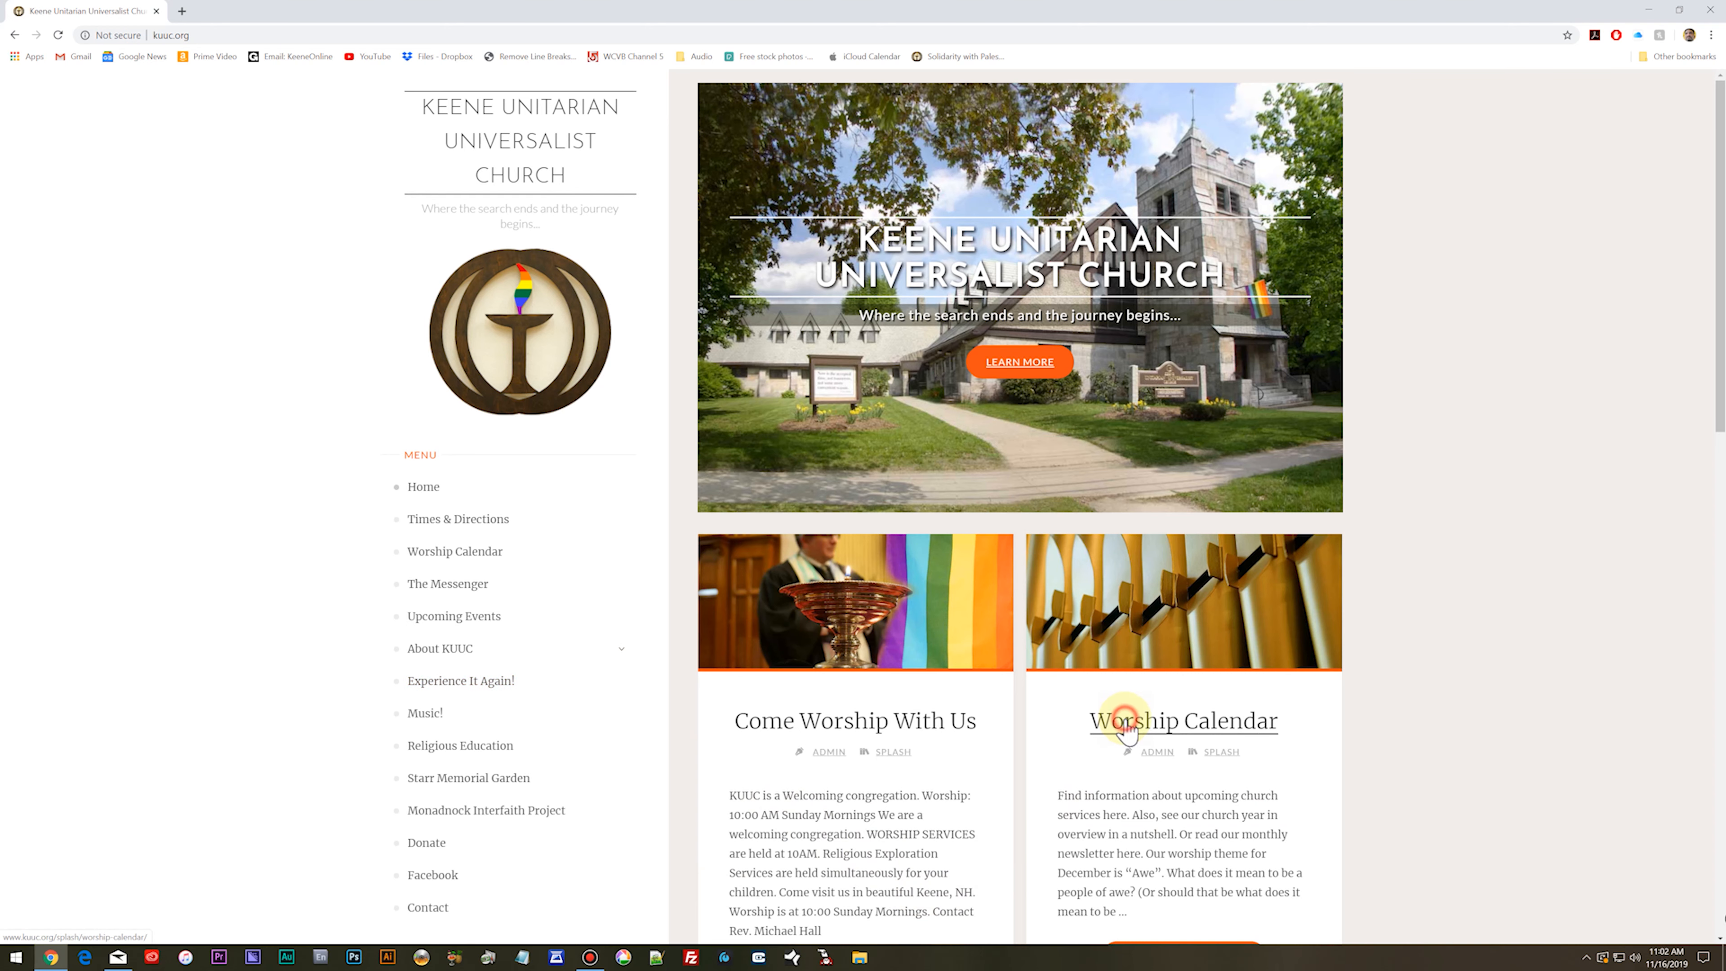
{"action": "left_click", "coordinate": [1124, 724]}
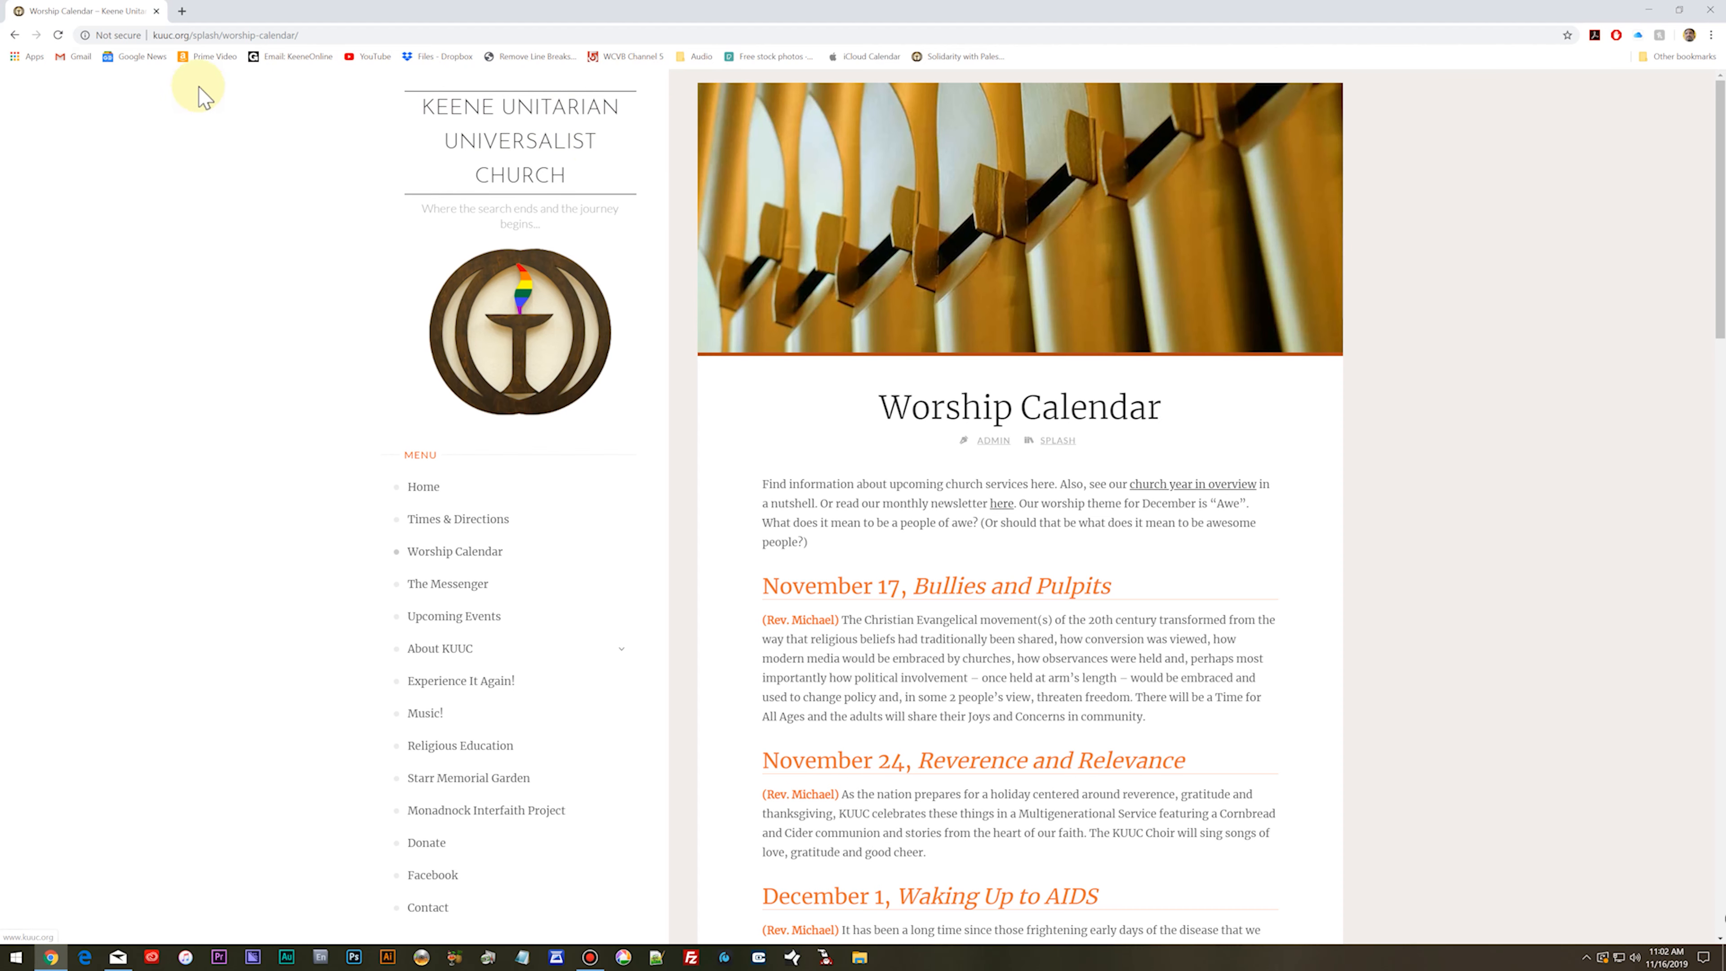
Step: Replace the path after kuuc.org with wp-admin and log in to WordPress with the account's username and password
{"action": "left_click", "coordinate": [197, 35]}
{"action": "left_click", "coordinate": [195, 35]}
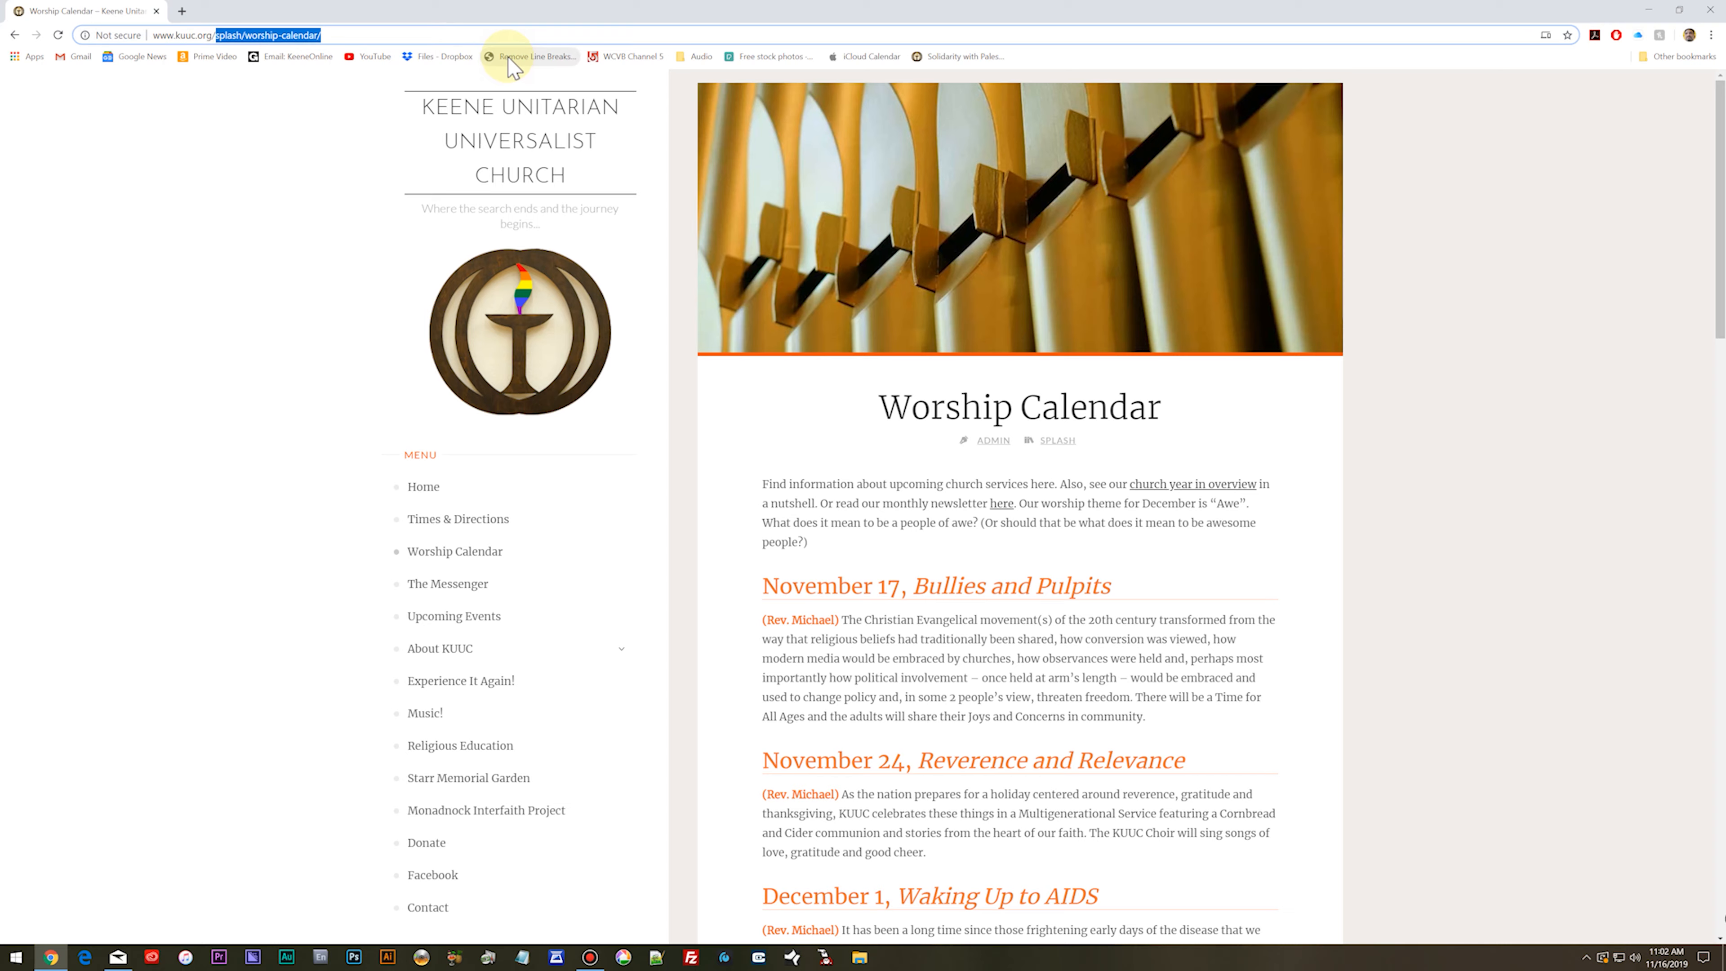
{"action": "key", "text": "BackSpace"}
{"action": "type", "text": "wp"}
{"action": "key", "text": "Return"}
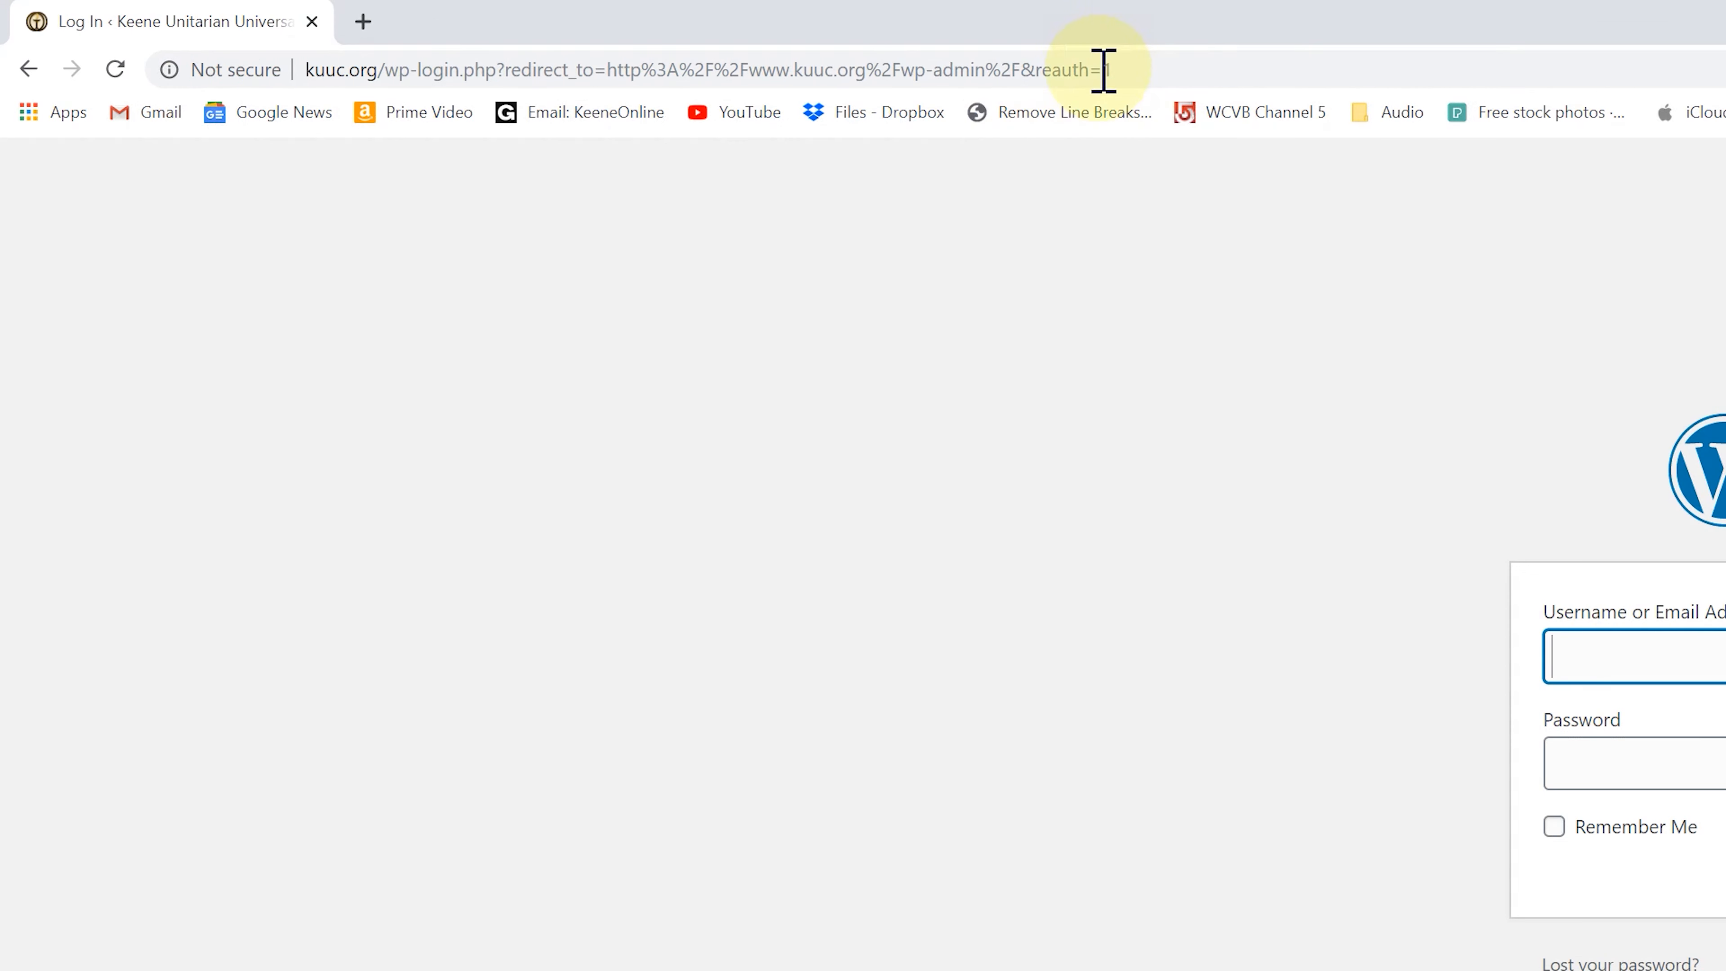
{"action": "left_click", "coordinate": [1564, 647]}
{"action": "left_click", "coordinate": [1625, 735]}
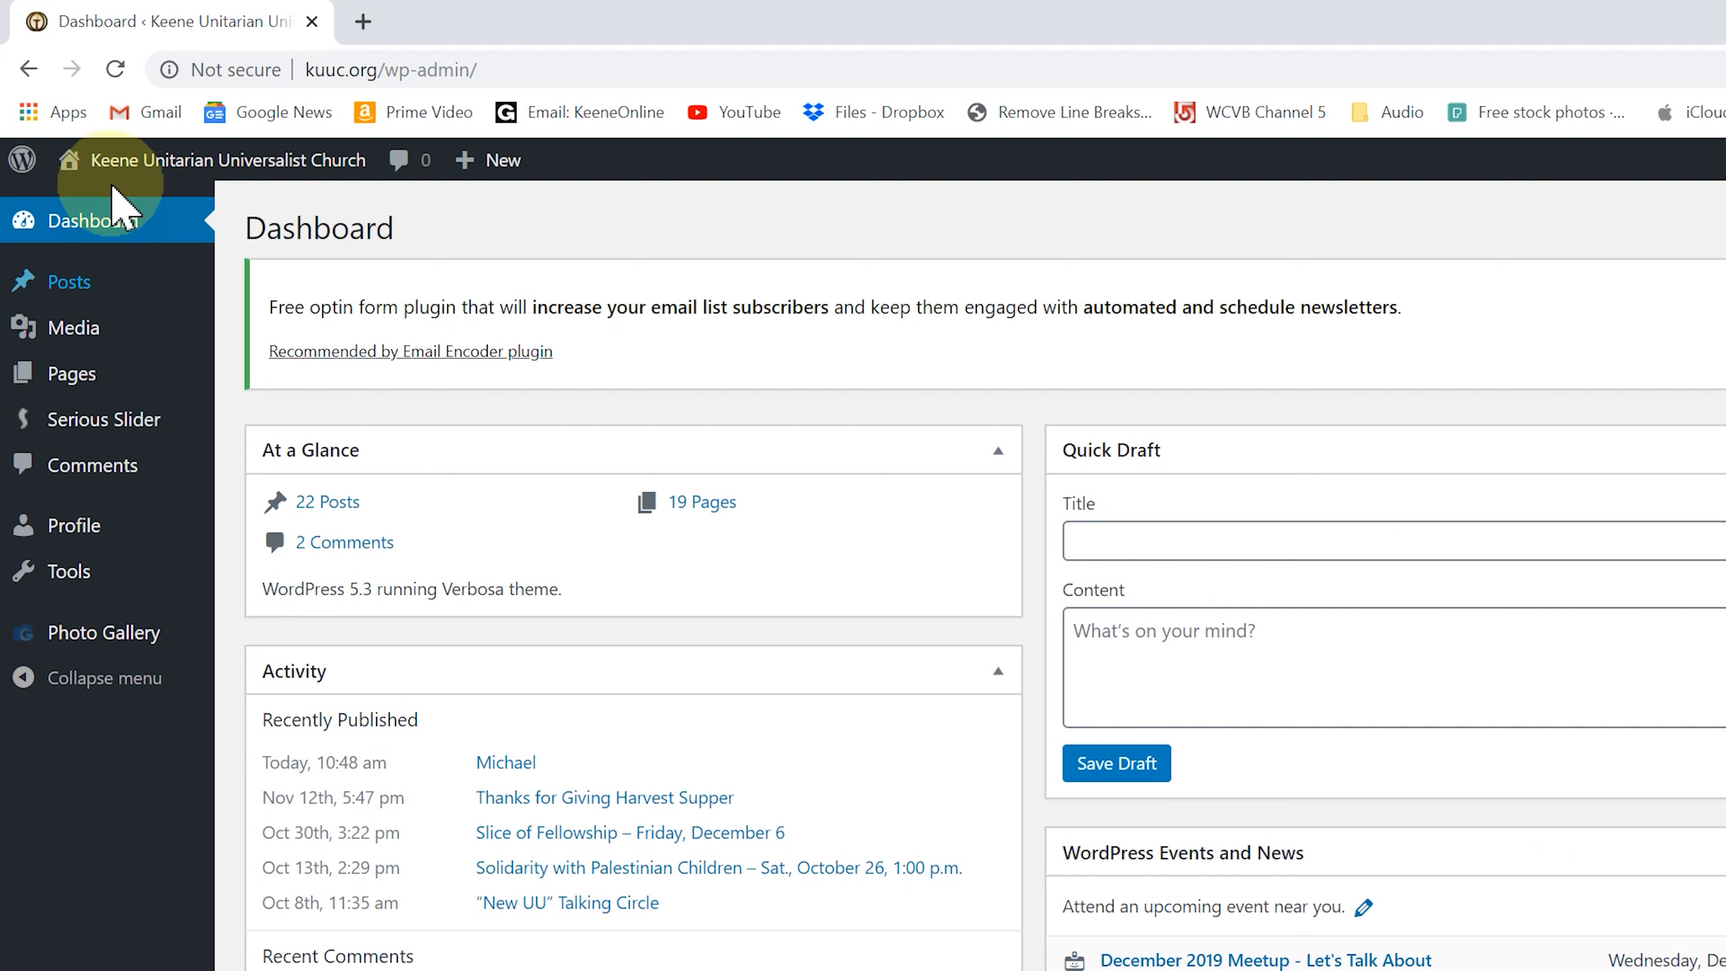
Step: Open the church's live site from the WordPress dashboard in a new browser tab
{"action": "mouse_move", "coordinate": [57, 82]}
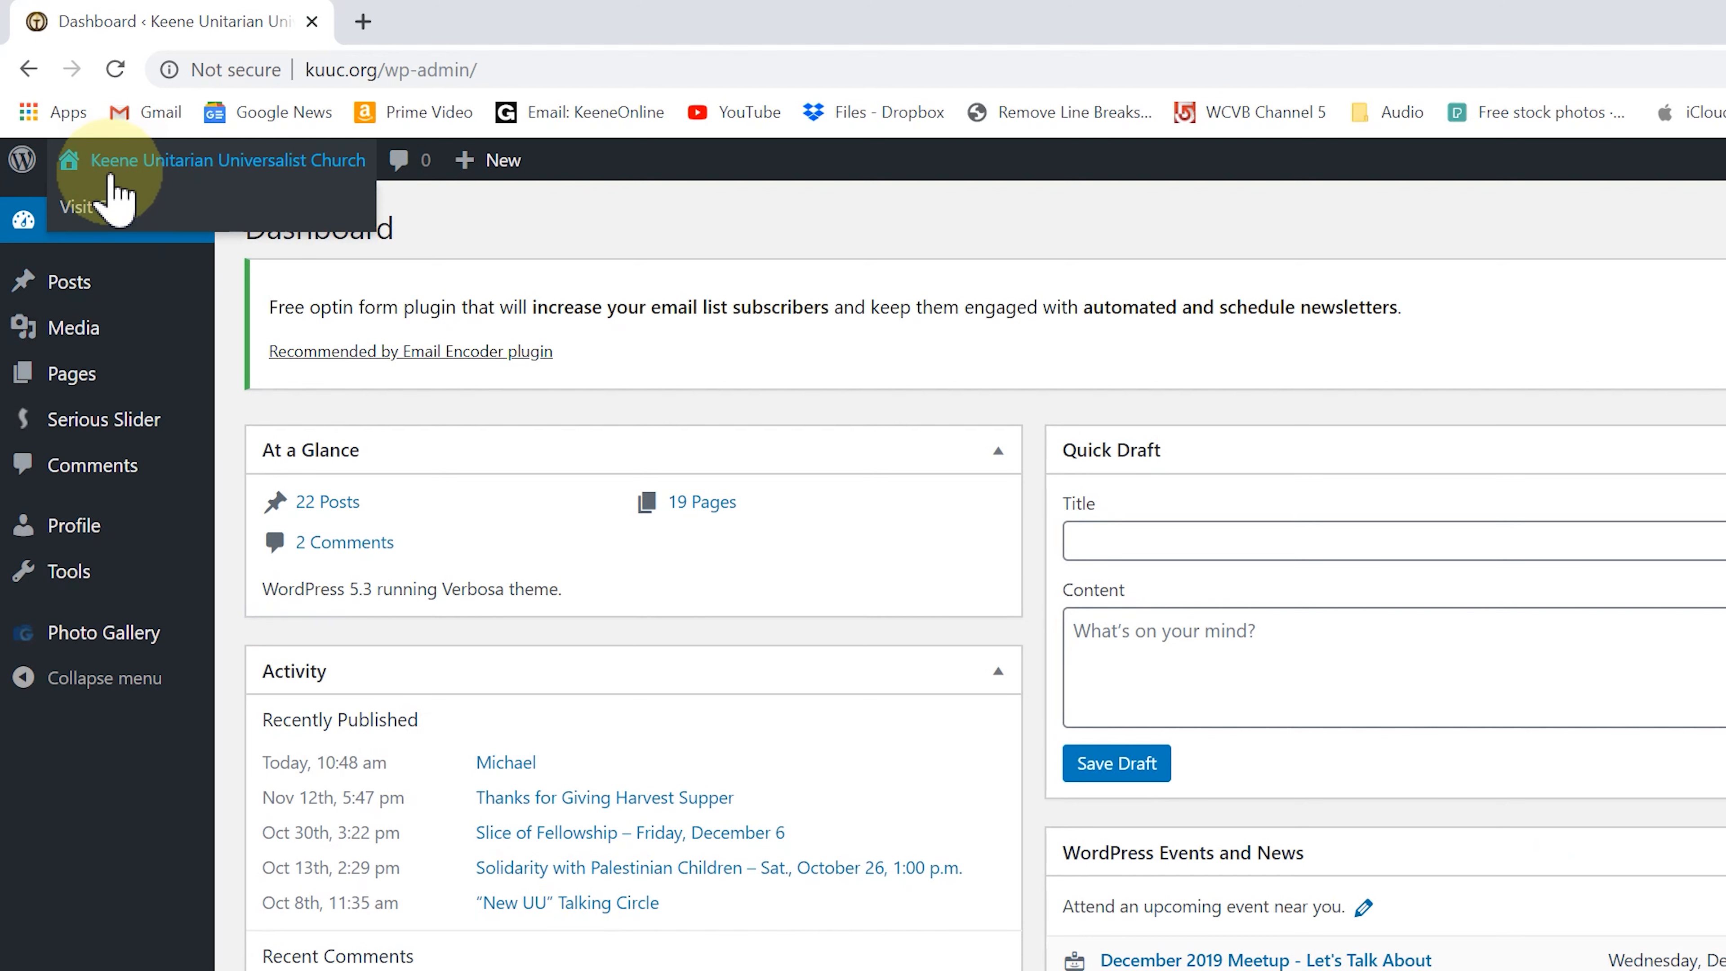
{"action": "right_click", "coordinate": [98, 212]}
{"action": "left_click", "coordinate": [139, 228]}
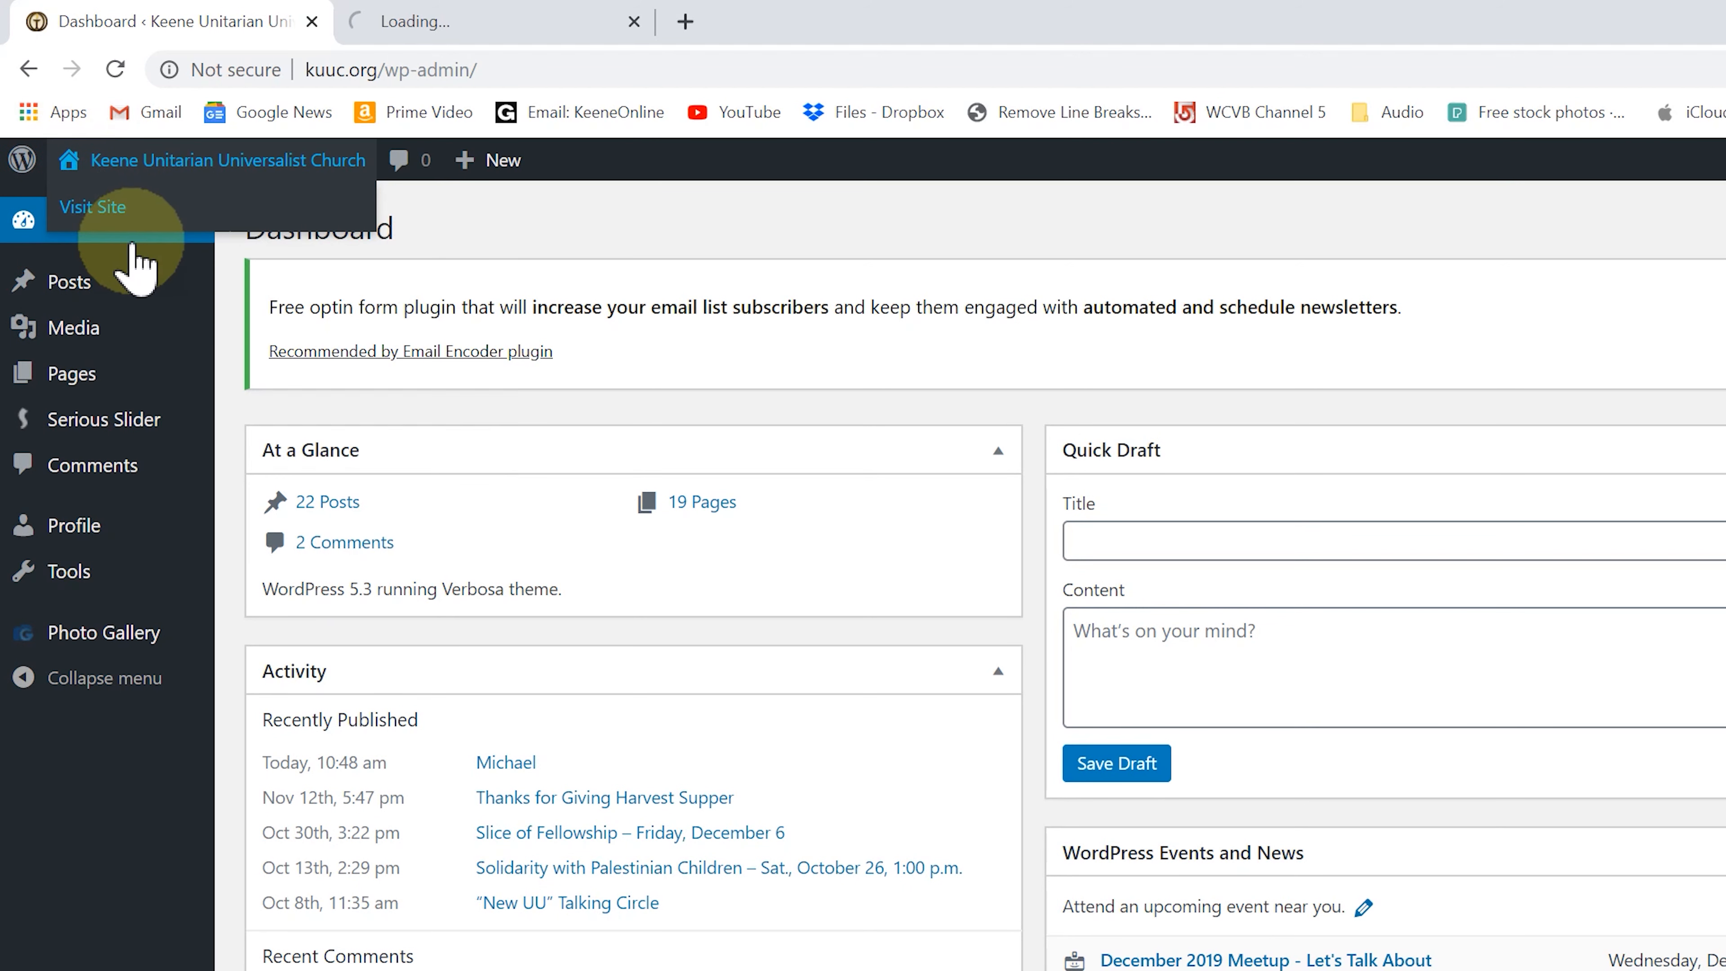
Step: Open the Worship Calendar post on the church's live site and review its November and December services
{"action": "left_click", "coordinate": [475, 24]}
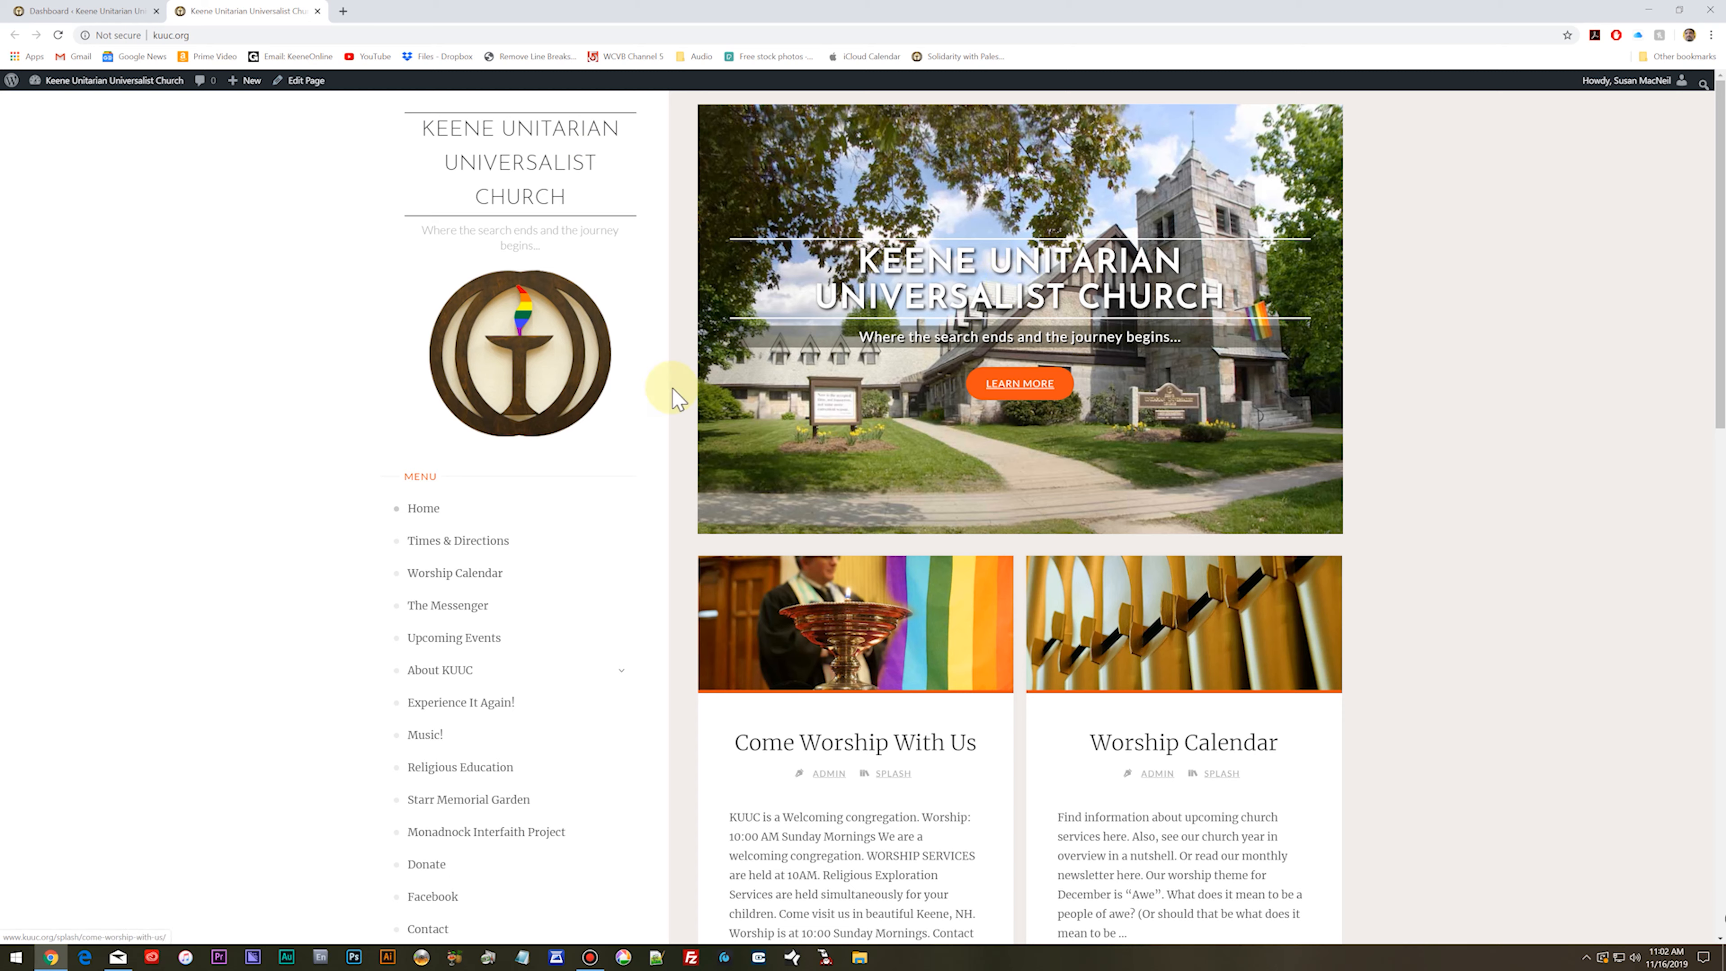
{"action": "scroll", "coordinate": [1183, 717], "scroll_direction": "down", "scroll_amount": 4}
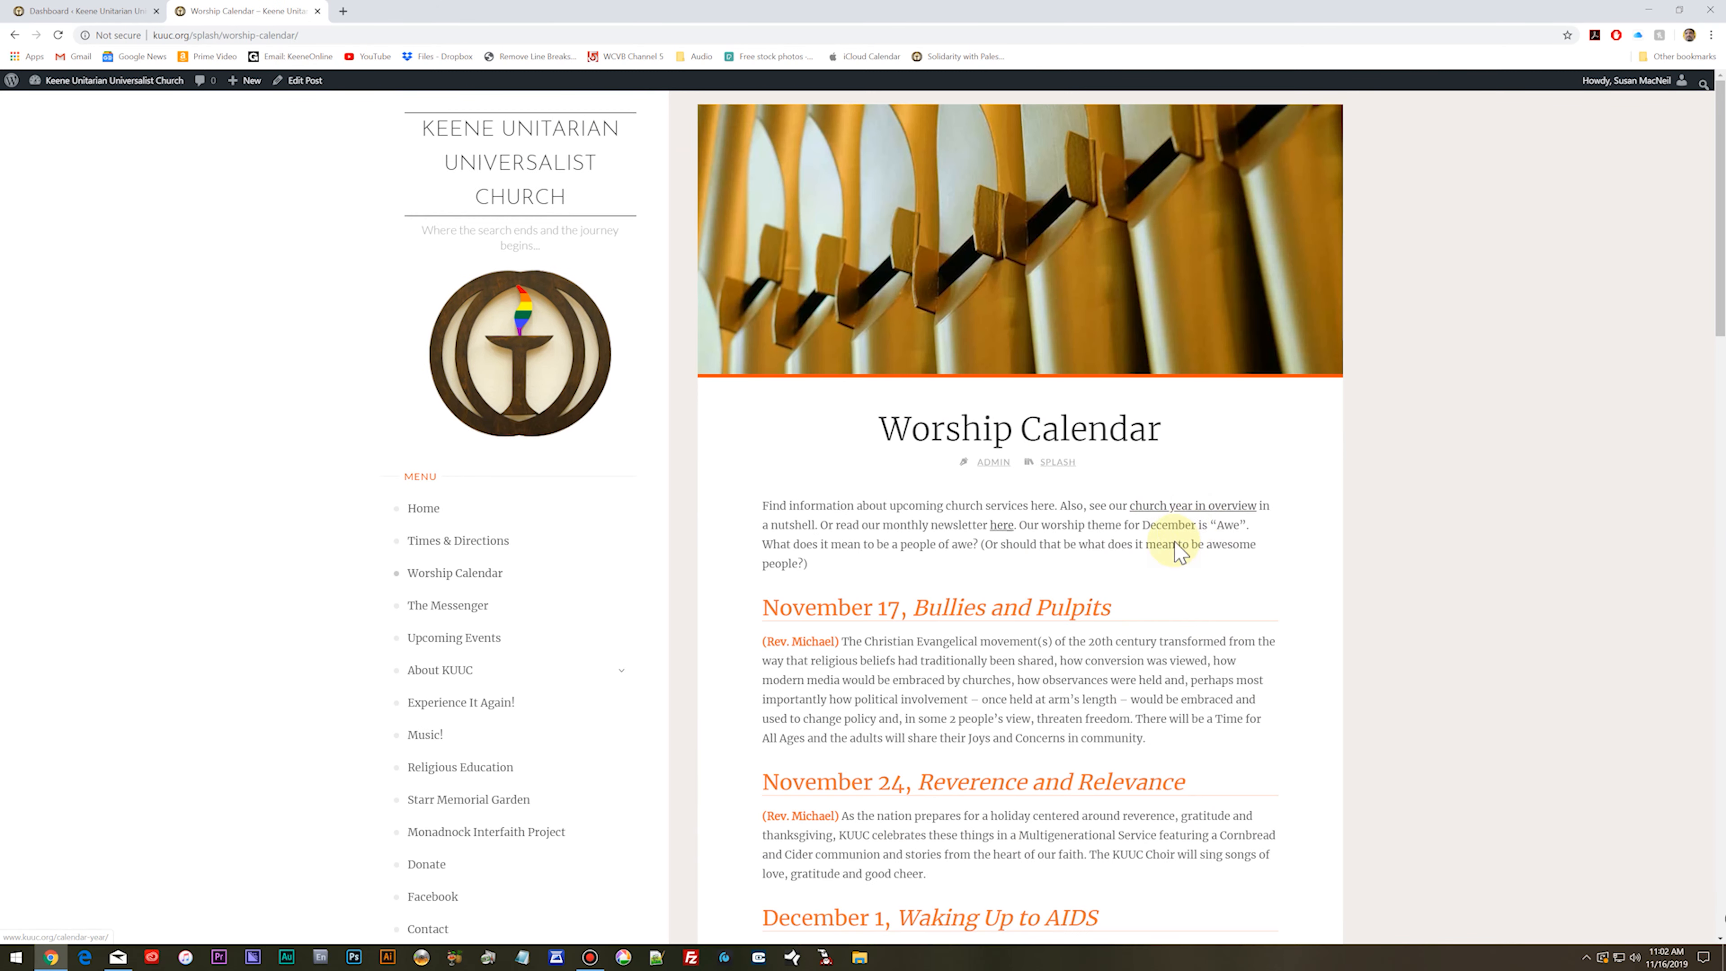
{"action": "scroll", "coordinate": [1165, 554], "scroll_direction": "down", "scroll_amount": 4}
{"action": "scroll", "coordinate": [1148, 565], "scroll_direction": "up", "scroll_amount": 1}
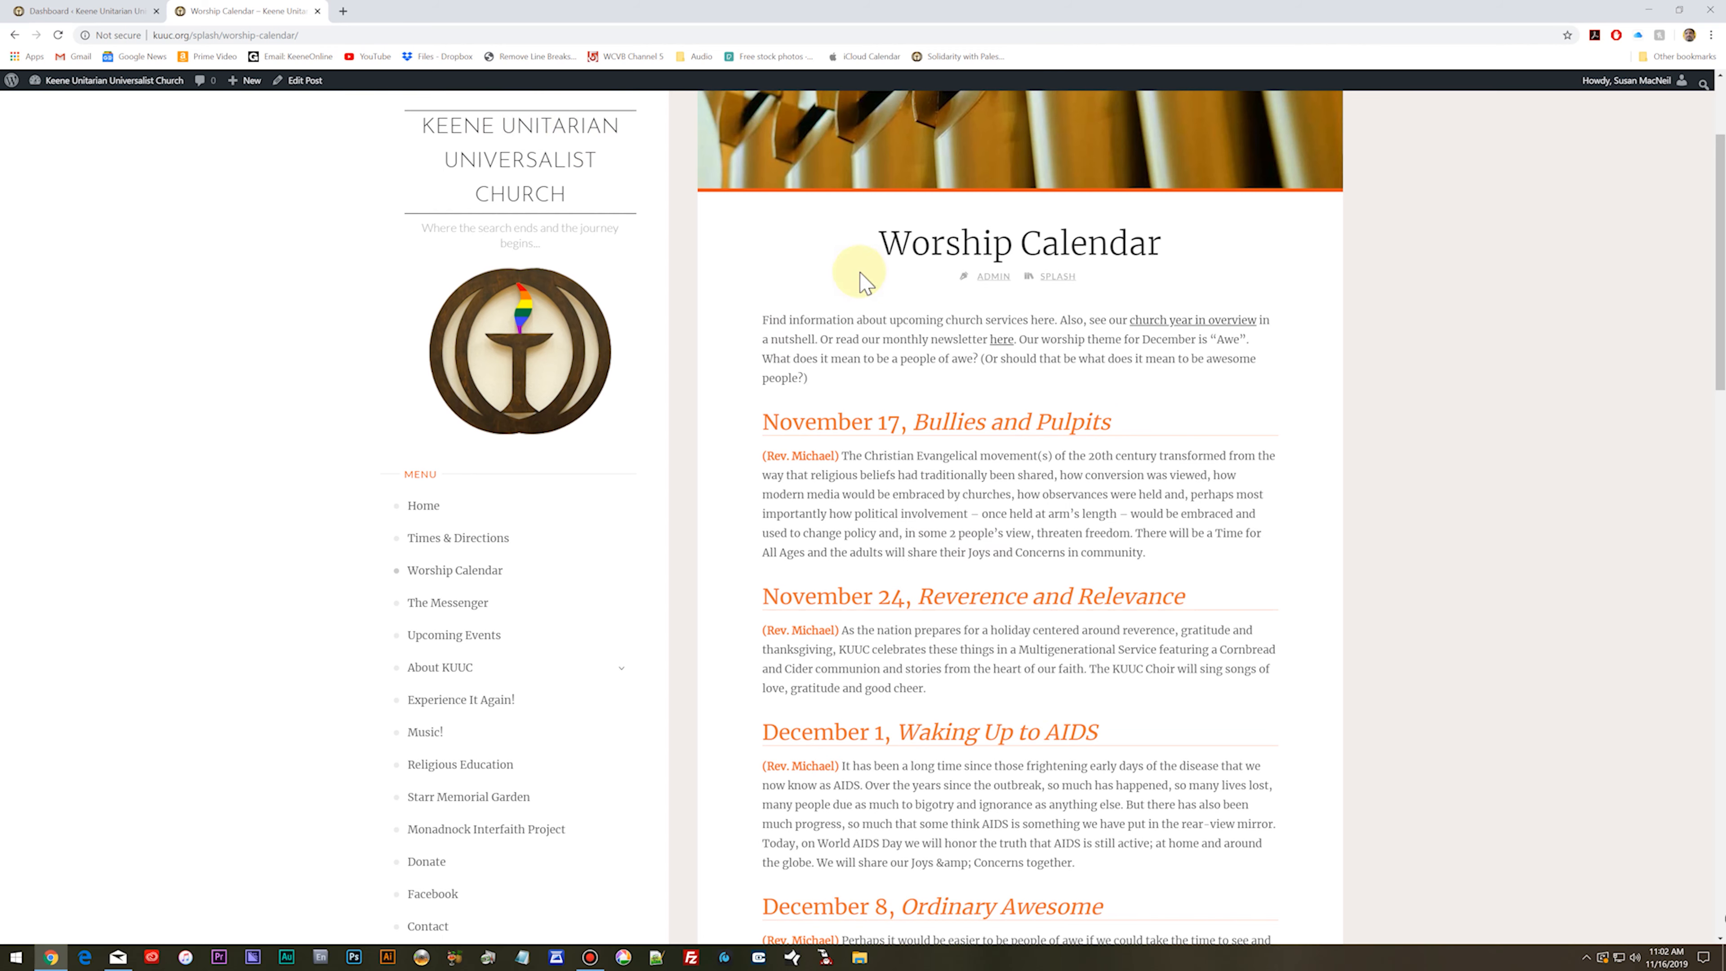
Step: Return to the WordPress dashboard and open the newest post in the post list for editing
{"action": "left_click", "coordinate": [78, 11]}
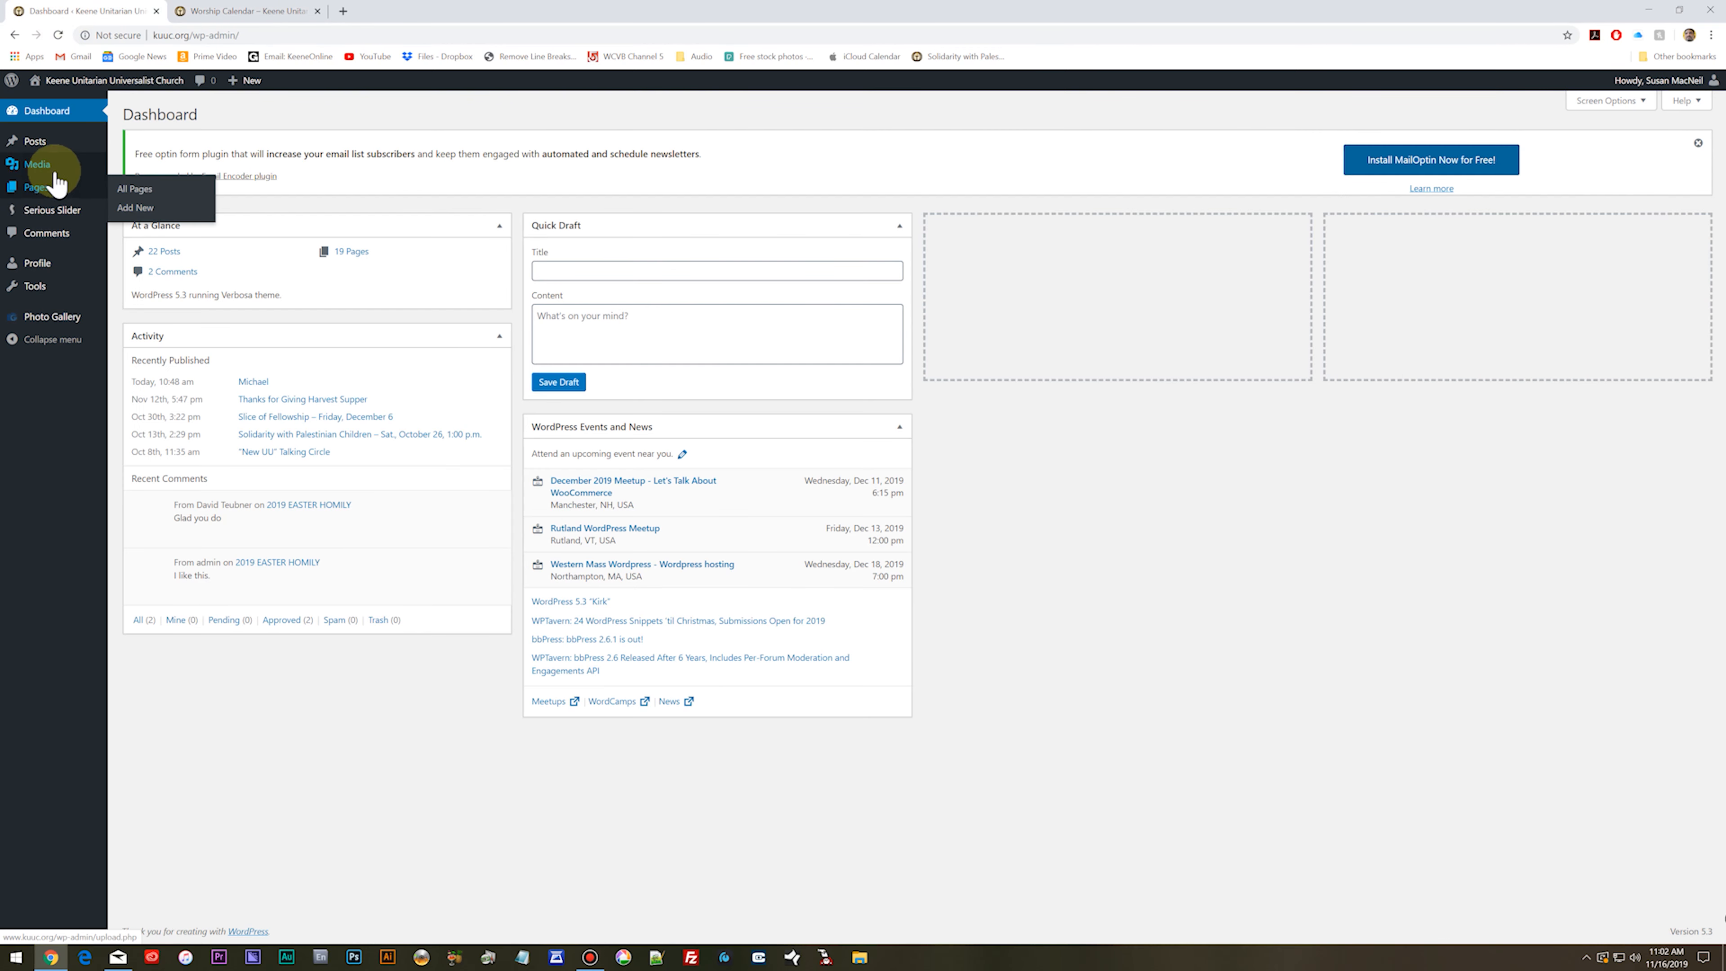
{"action": "left_click", "coordinate": [38, 144]}
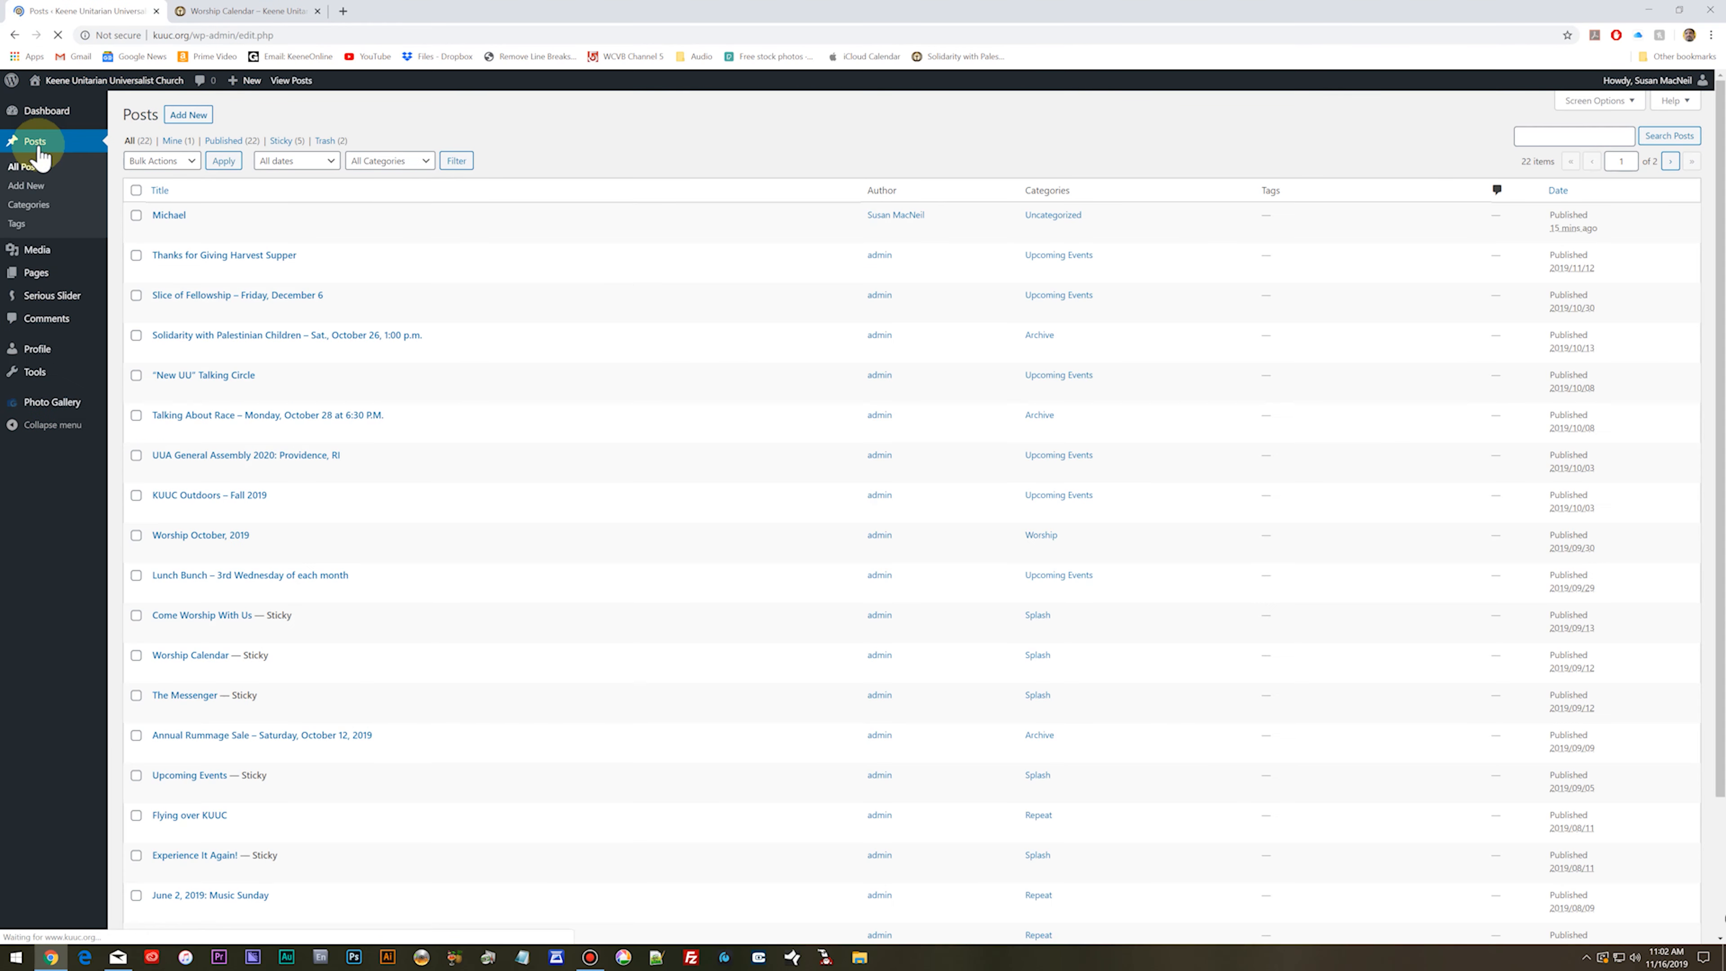
{"action": "left_click", "coordinate": [169, 215]}
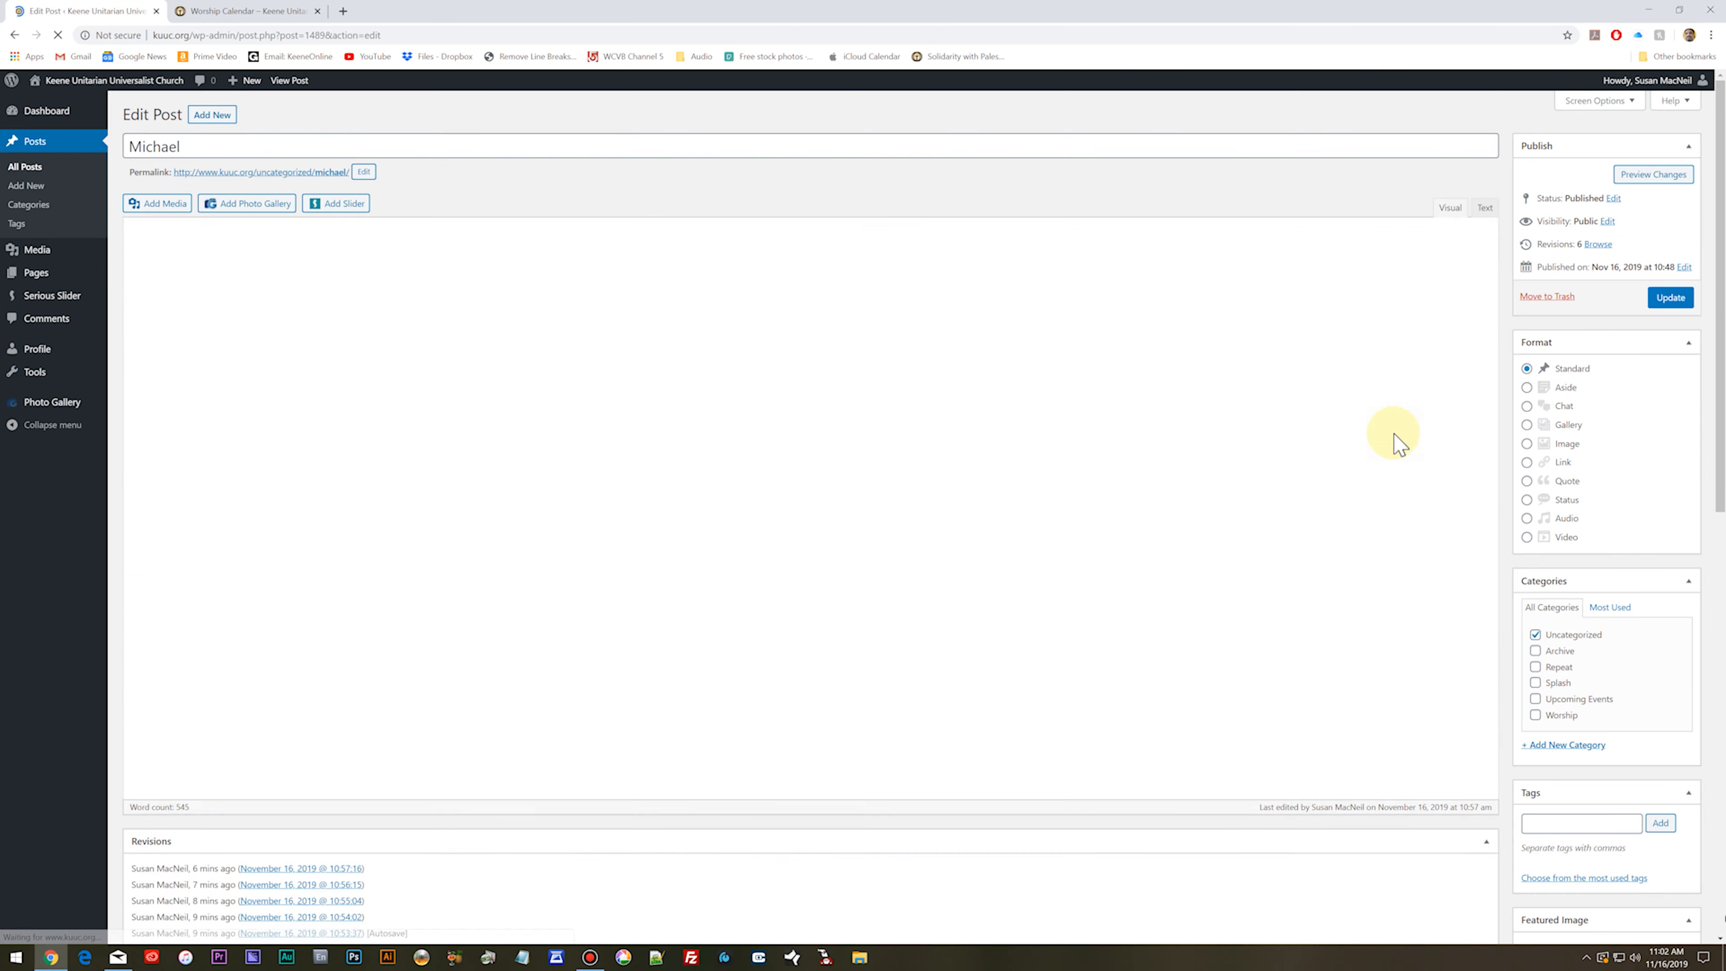
Step: Add a comma after the date in the December 1, December 8, December 15 and December 22 service headings
{"action": "scroll", "coordinate": [733, 576], "scroll_direction": "down", "scroll_amount": 8}
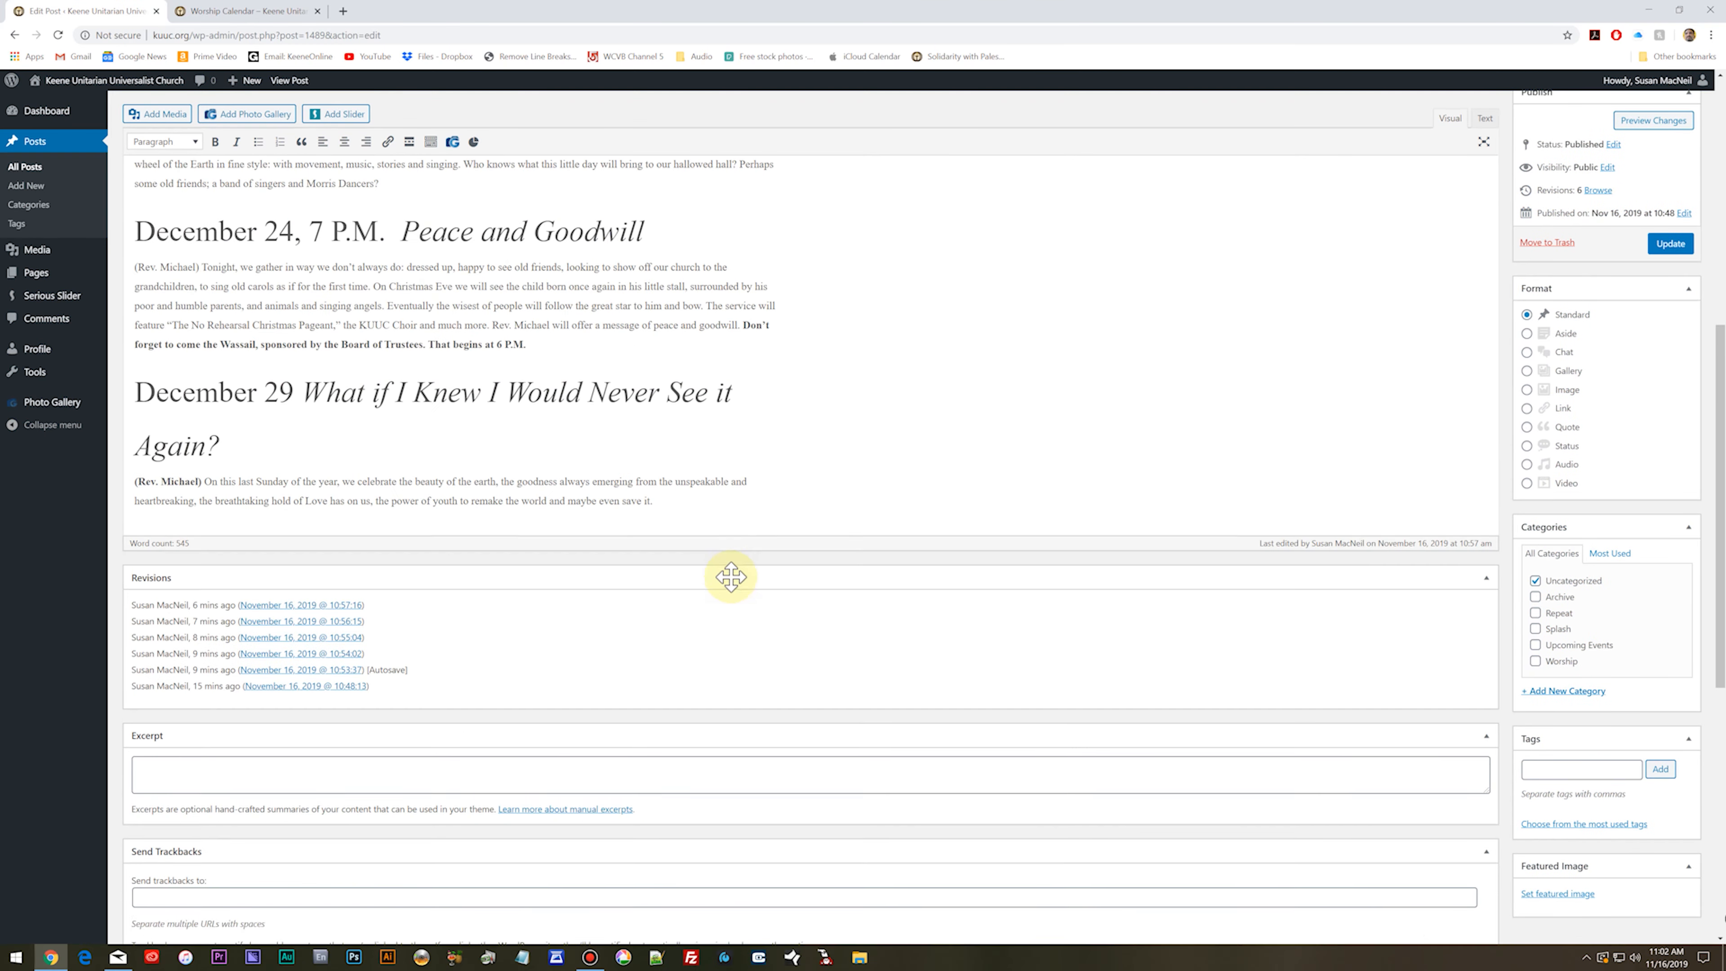
{"action": "scroll", "coordinate": [734, 576], "scroll_direction": "up", "scroll_amount": 8}
{"action": "scroll", "coordinate": [733, 576], "scroll_direction": "down", "scroll_amount": 5}
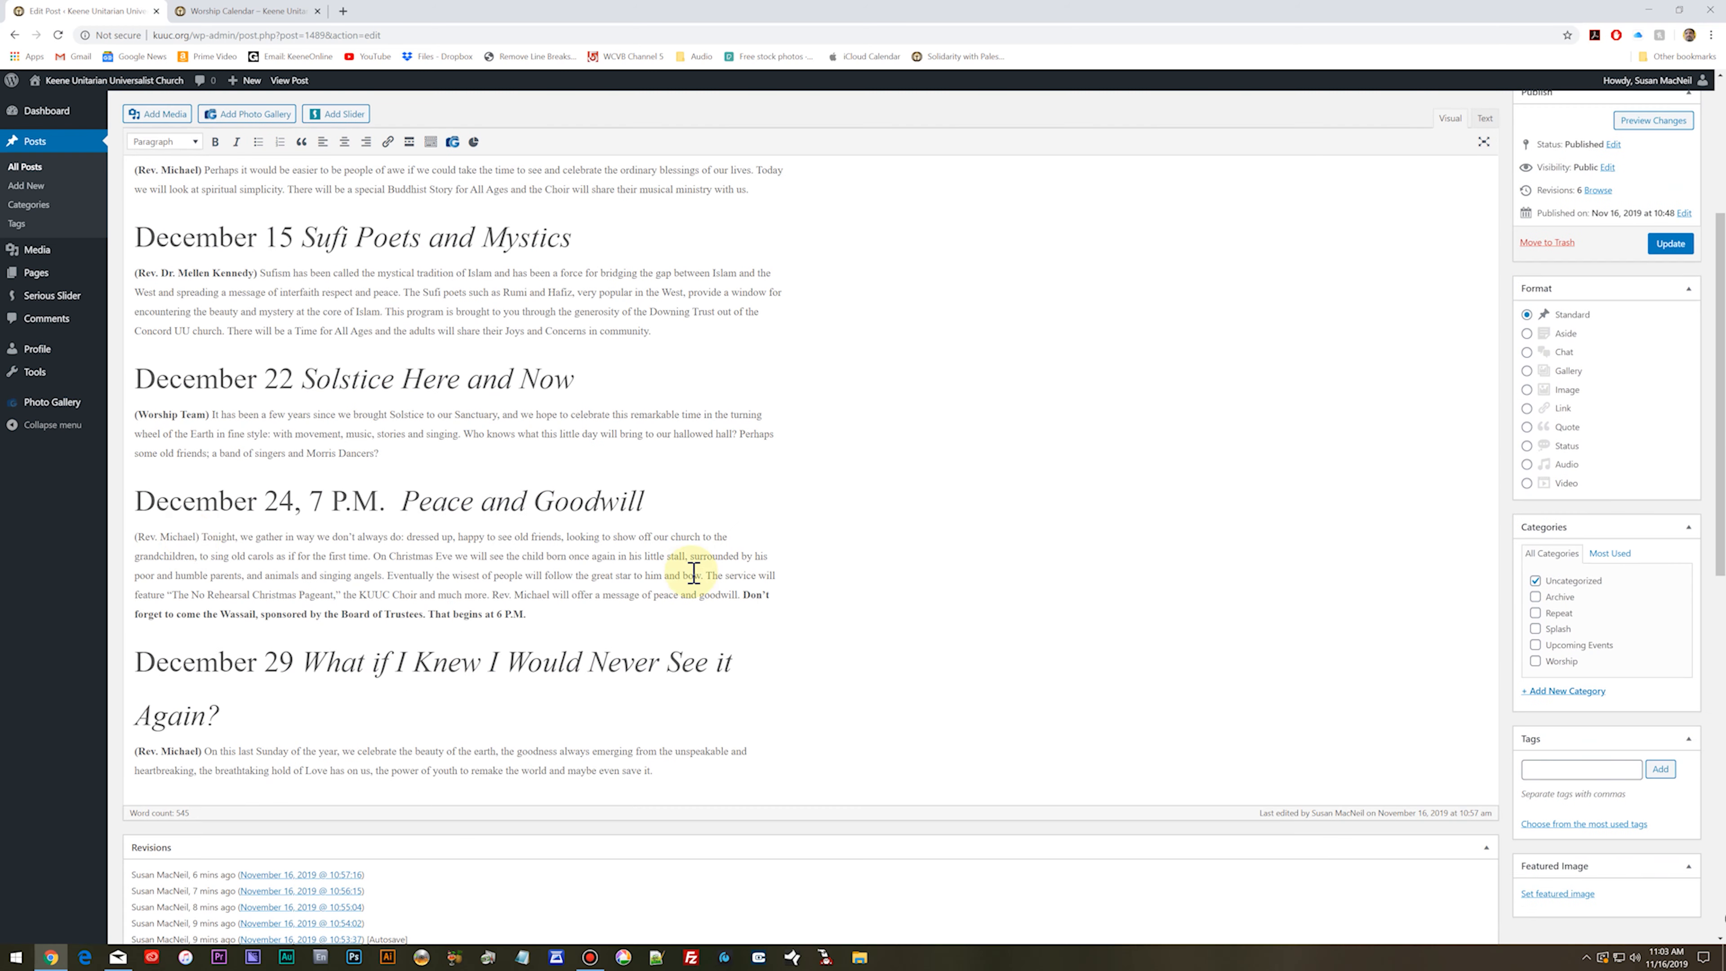
{"action": "left_click", "coordinate": [215, 141]}
{"action": "left_click", "coordinate": [292, 384]}
{"action": "type", "text": ","}
{"action": "scroll", "coordinate": [290, 469], "scroll_direction": "up", "scroll_amount": 4}
{"action": "type", "text": ","}
{"action": "left_click", "coordinate": [281, 388]}
{"action": "type", "text": ","}
{"action": "scroll", "coordinate": [270, 341], "scroll_direction": "up", "scroll_amount": 1}
{"action": "type", "text": ","}
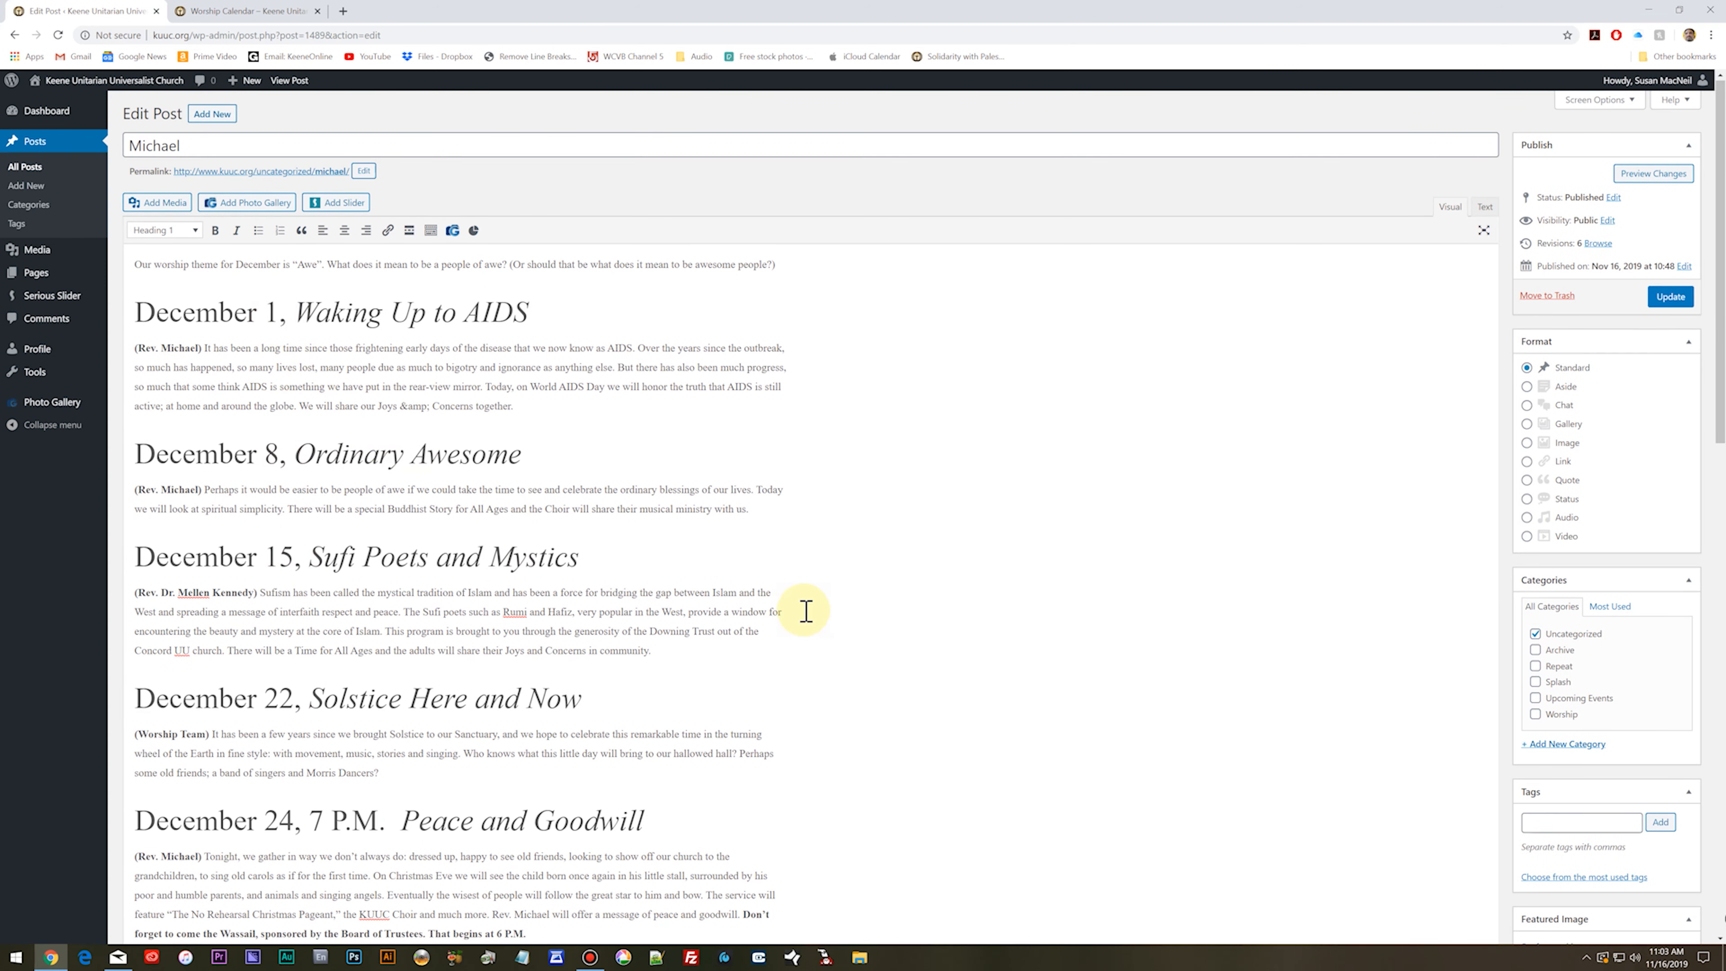
Step: Update the post with the corrected headings and close the browser window
{"action": "scroll", "coordinate": [805, 609], "scroll_direction": "down", "scroll_amount": 5}
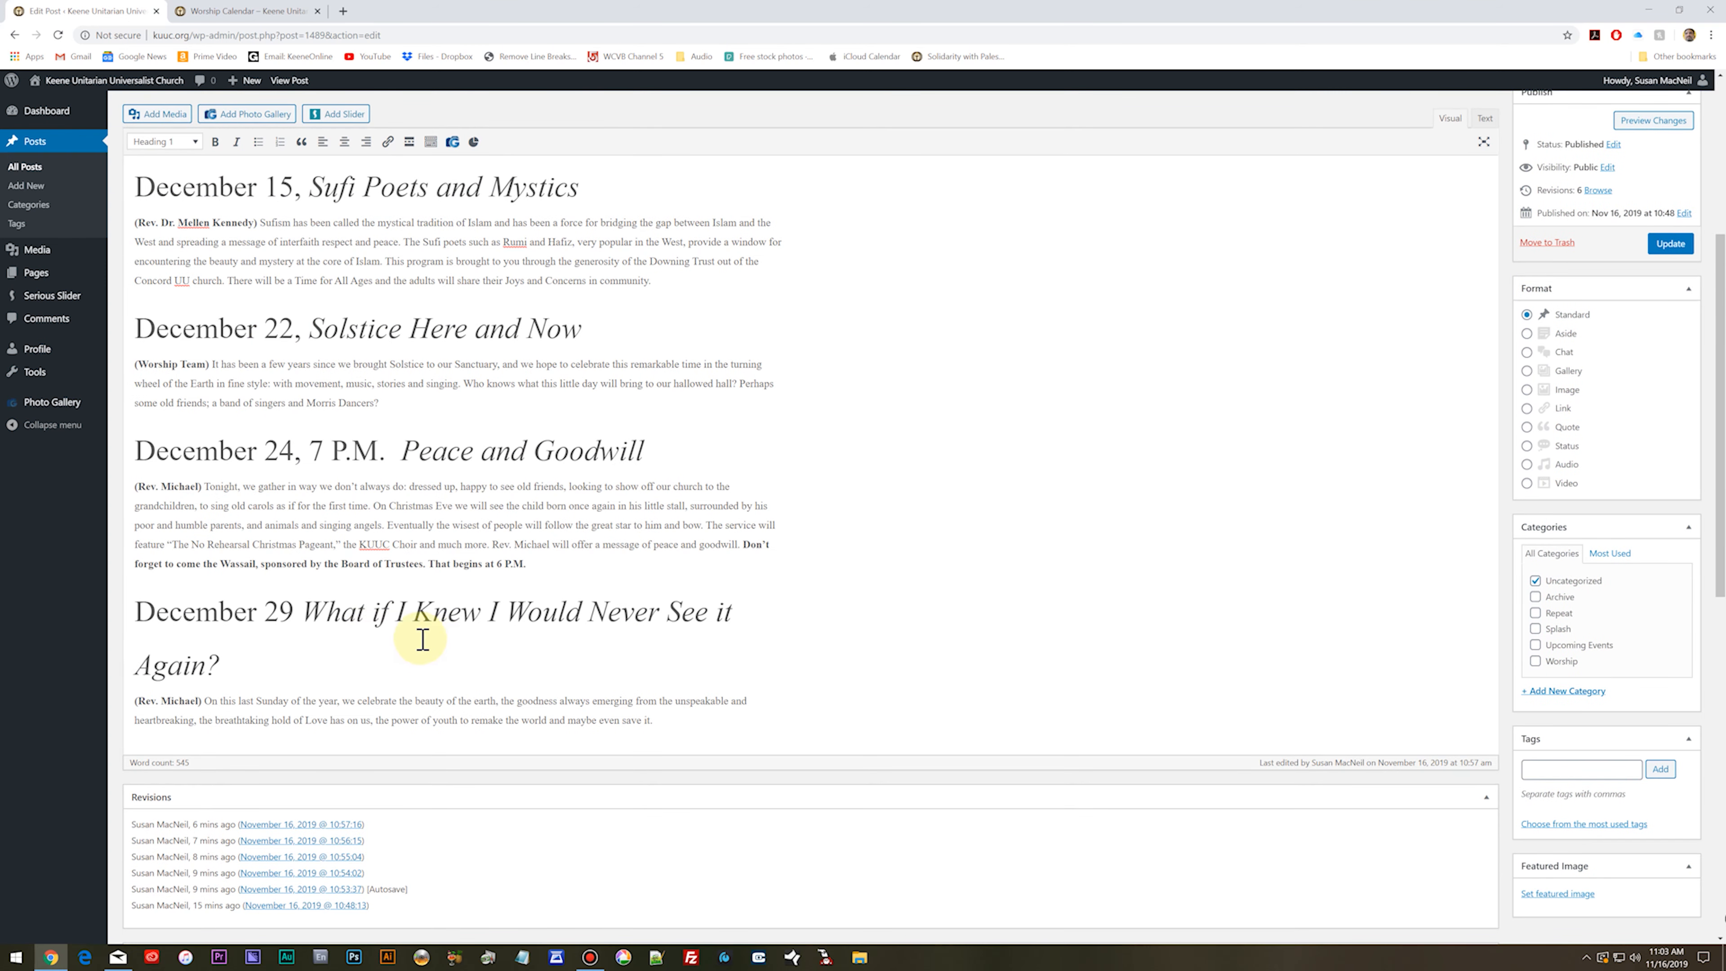
{"action": "left_click", "coordinate": [1670, 245]}
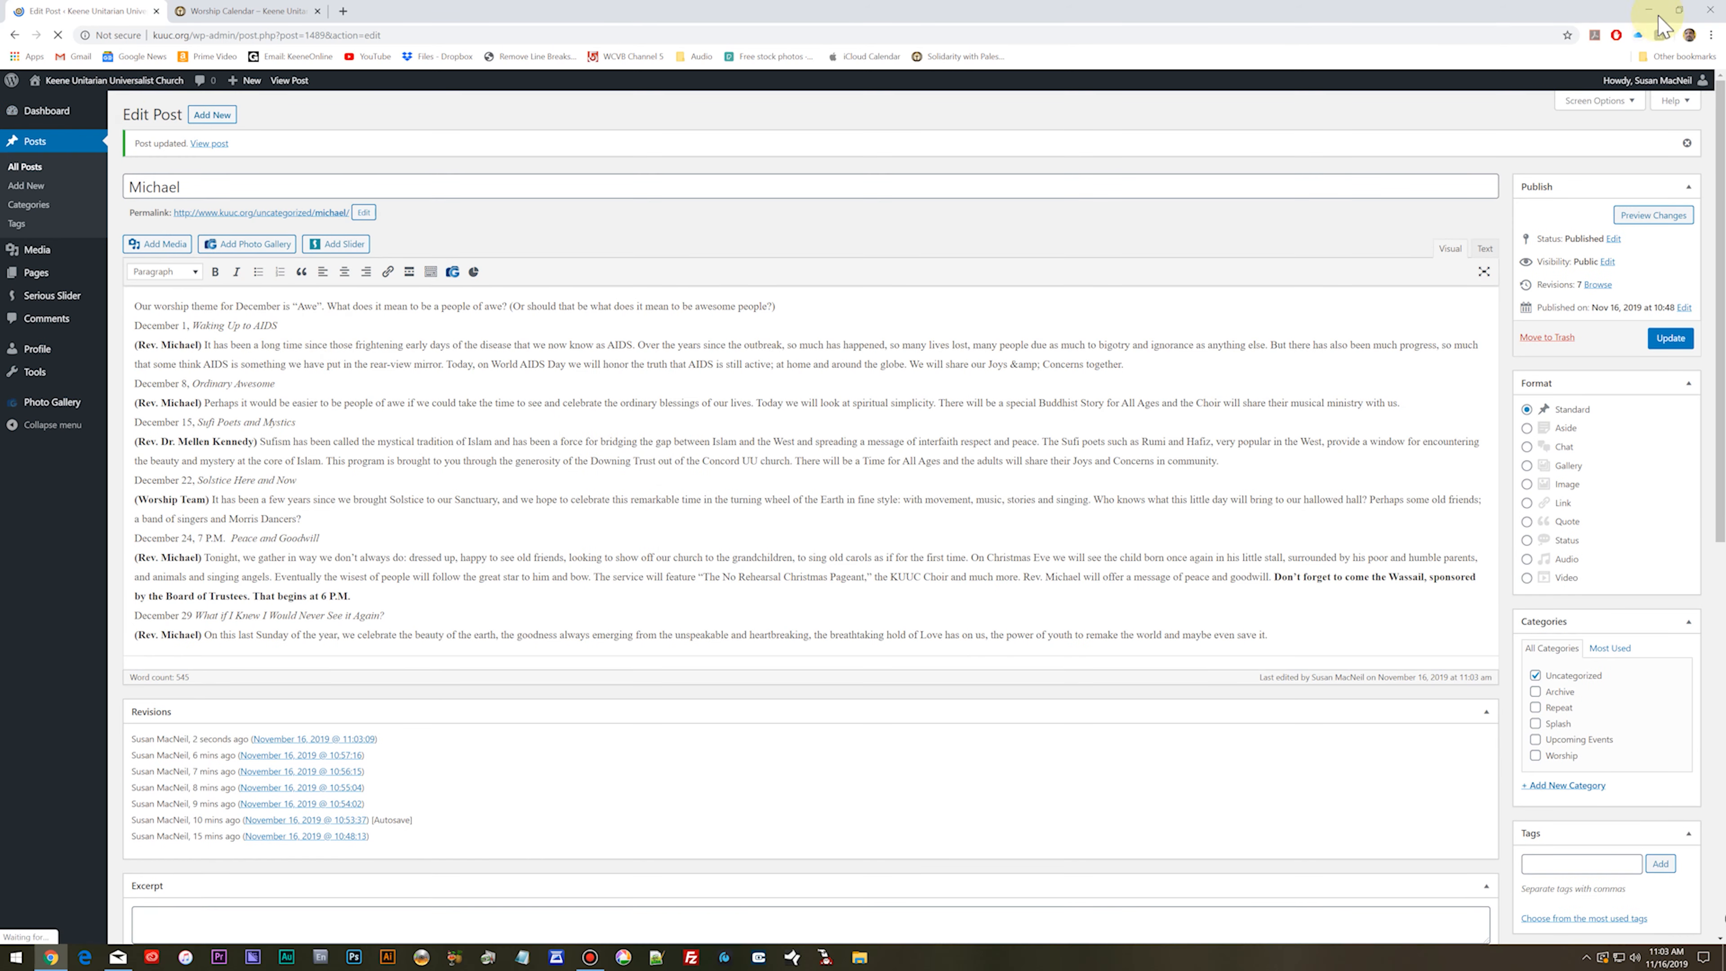
{"action": "left_click", "coordinate": [1712, 10]}
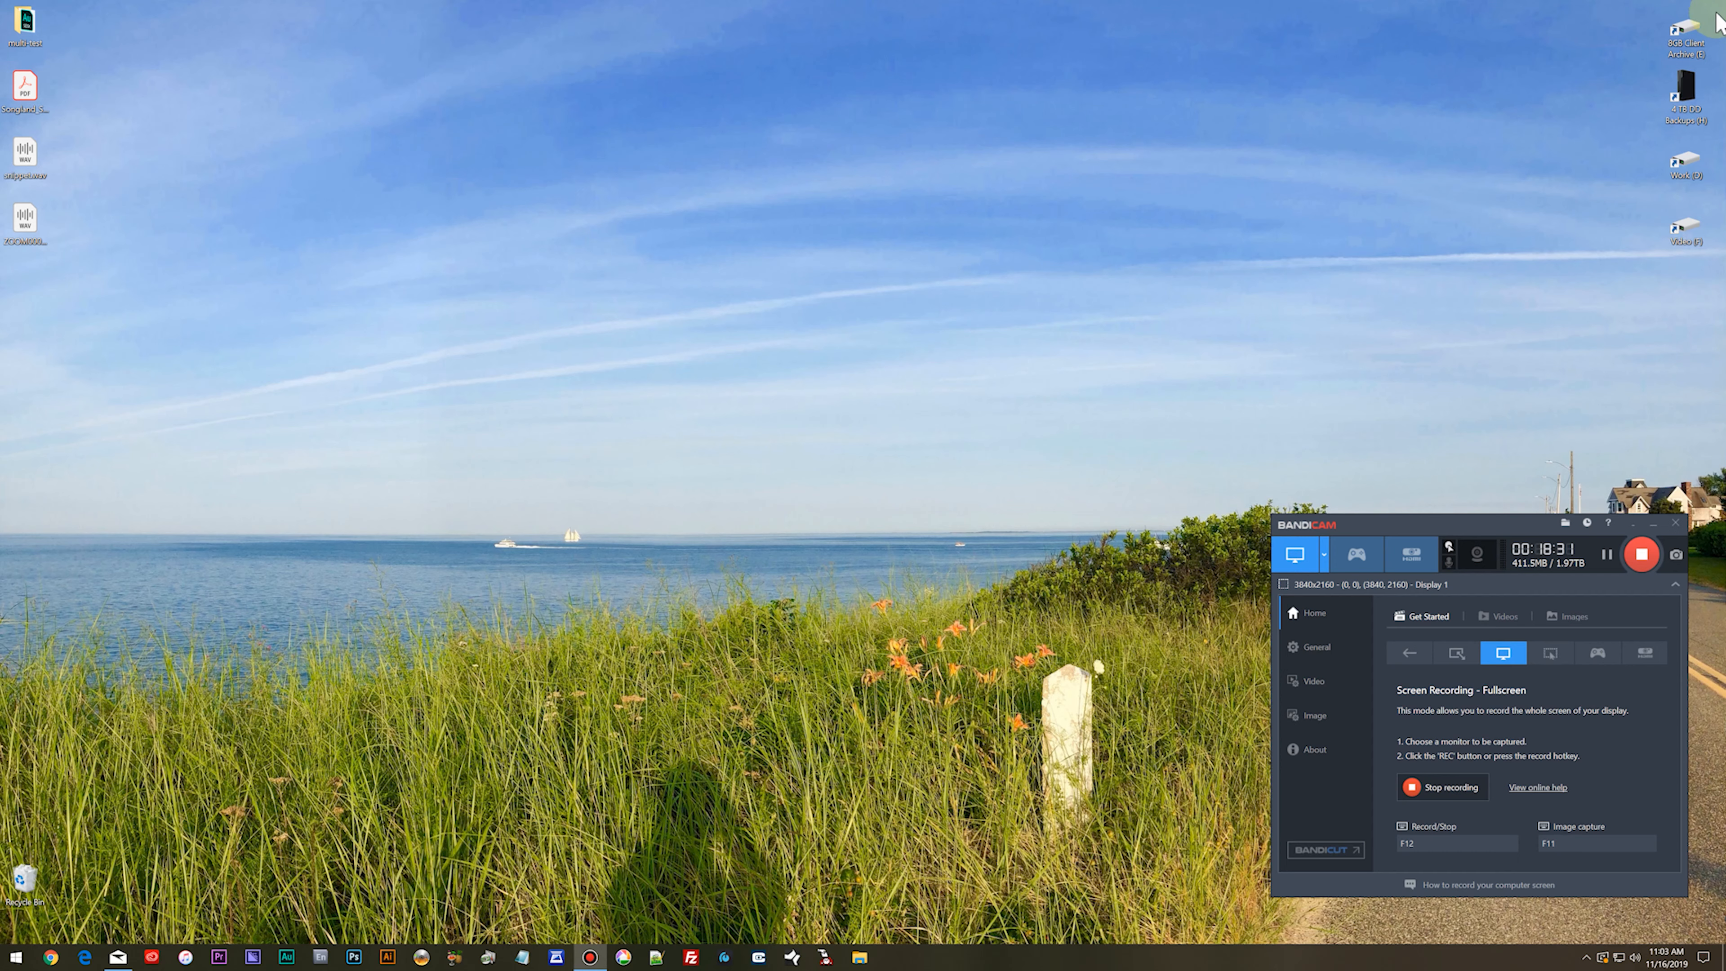